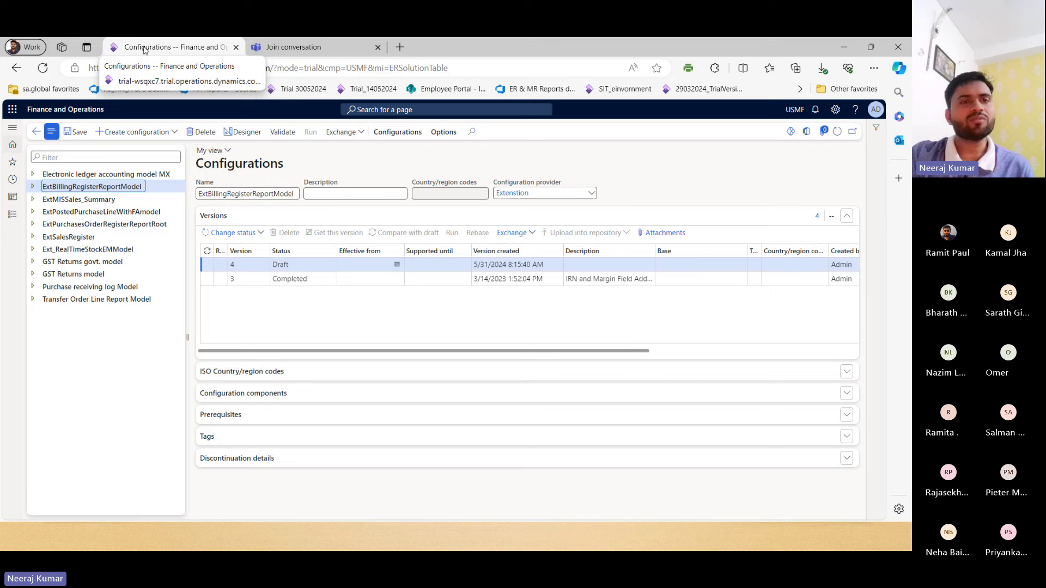
Step: Duplicate the browser tab and load the CustInvoiceJournal page through the address bar
right_click(146, 51)
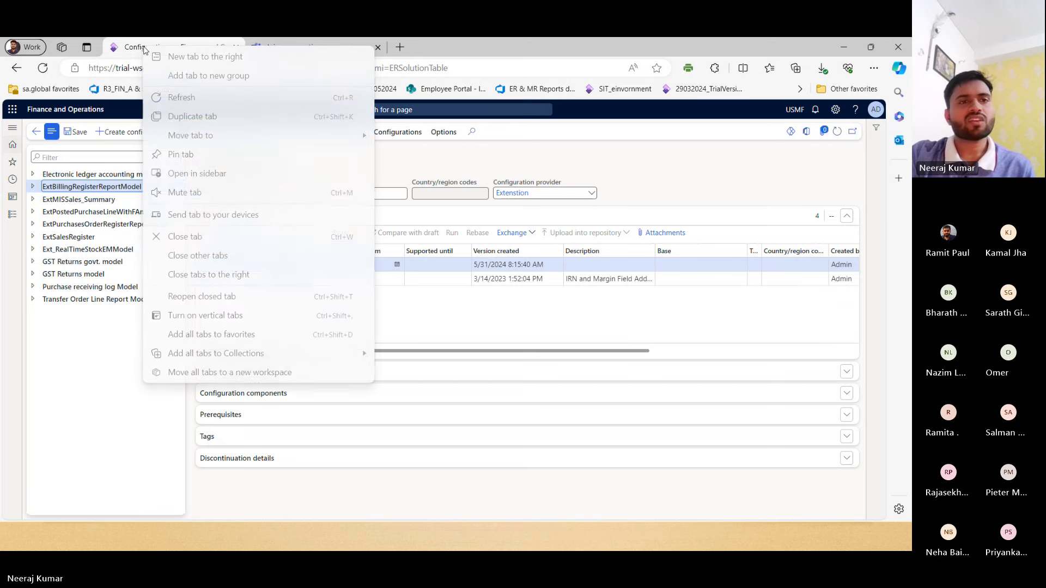
click(172, 117)
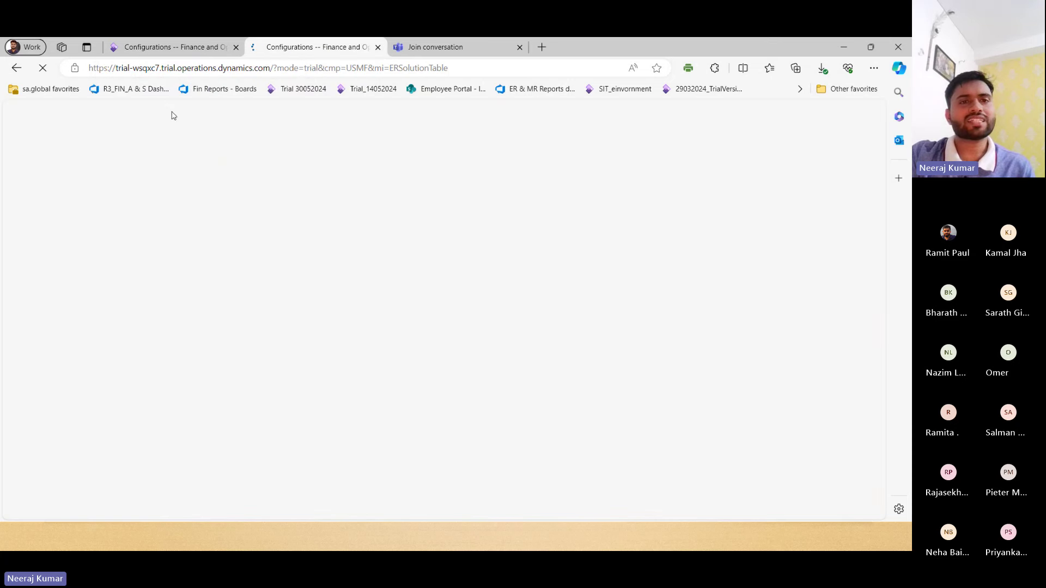
double_click(402, 68)
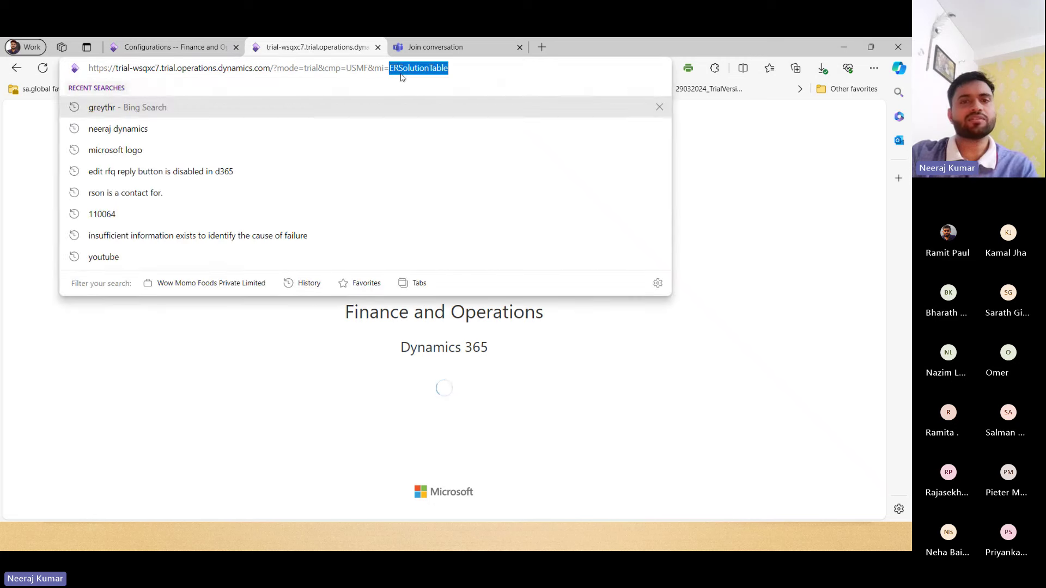
text(custinvoicejournal)
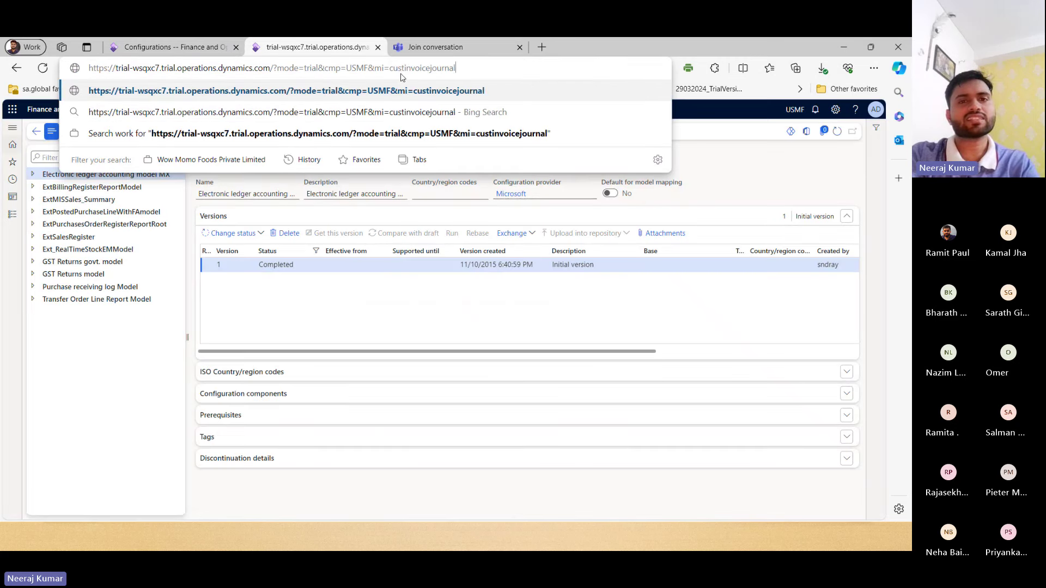
key(Return)
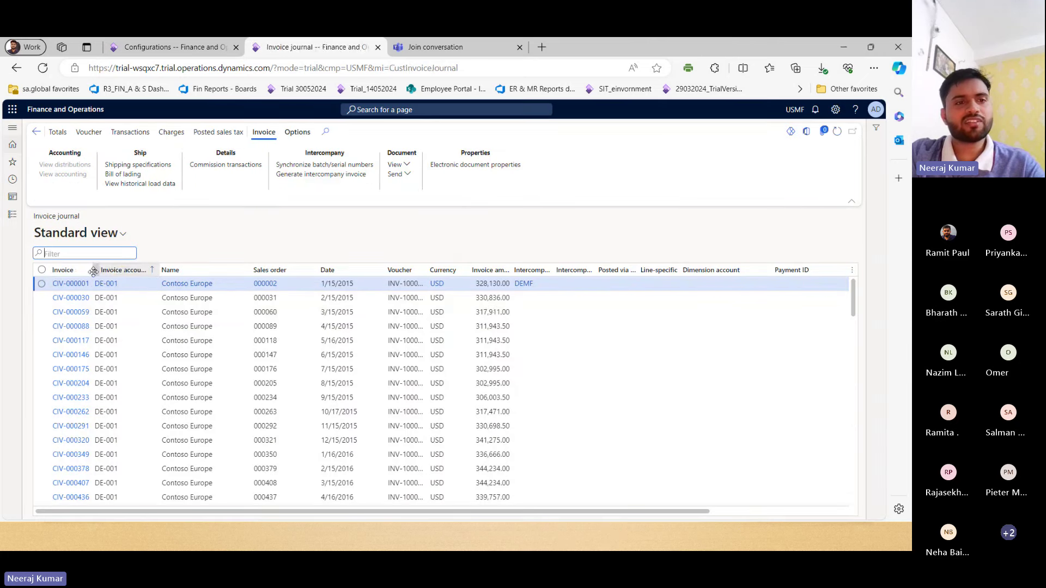
Step: Check Form information for the Invoice column, then open the first invoice, CIV-000001
drag(159, 270, 128, 272)
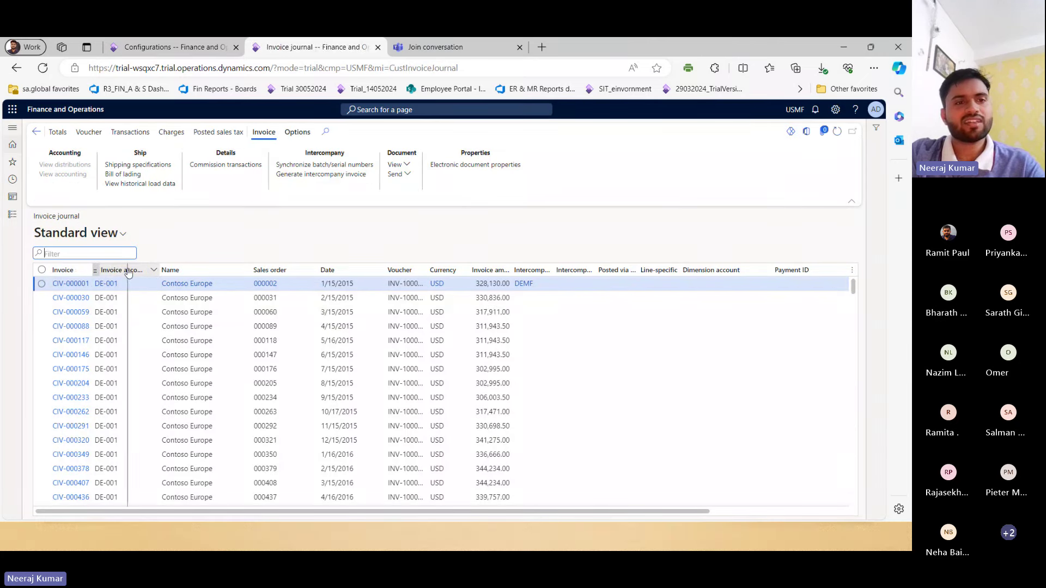
right_click(89, 272)
click(196, 283)
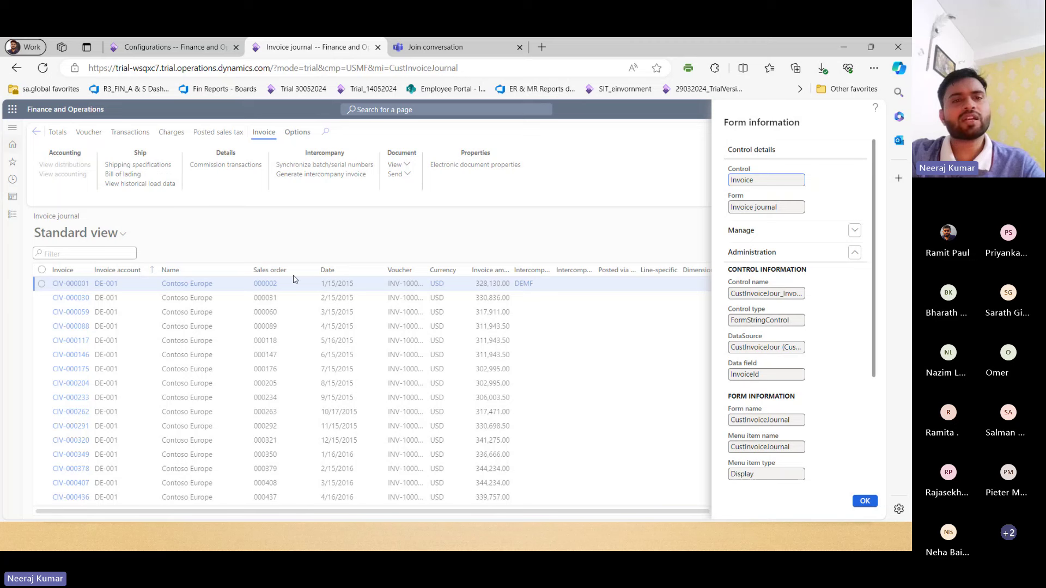
click(372, 284)
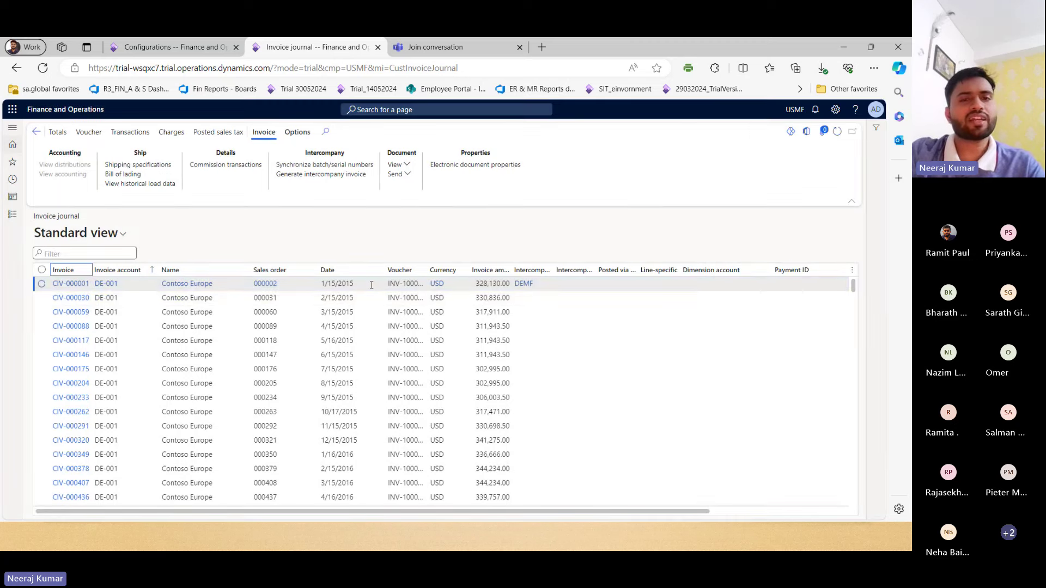
click(75, 286)
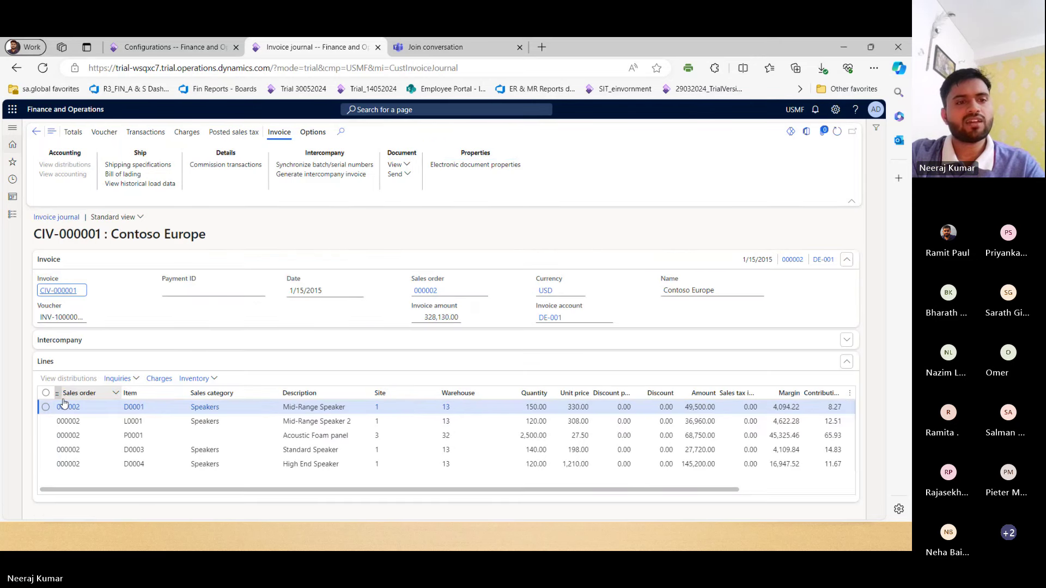
right_click(97, 399)
click(207, 268)
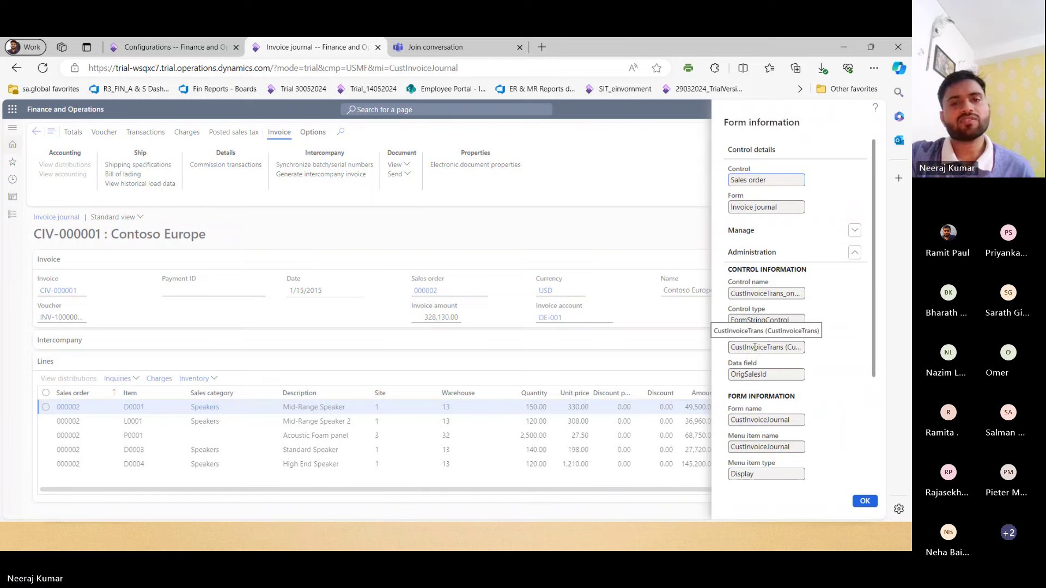
click(533, 373)
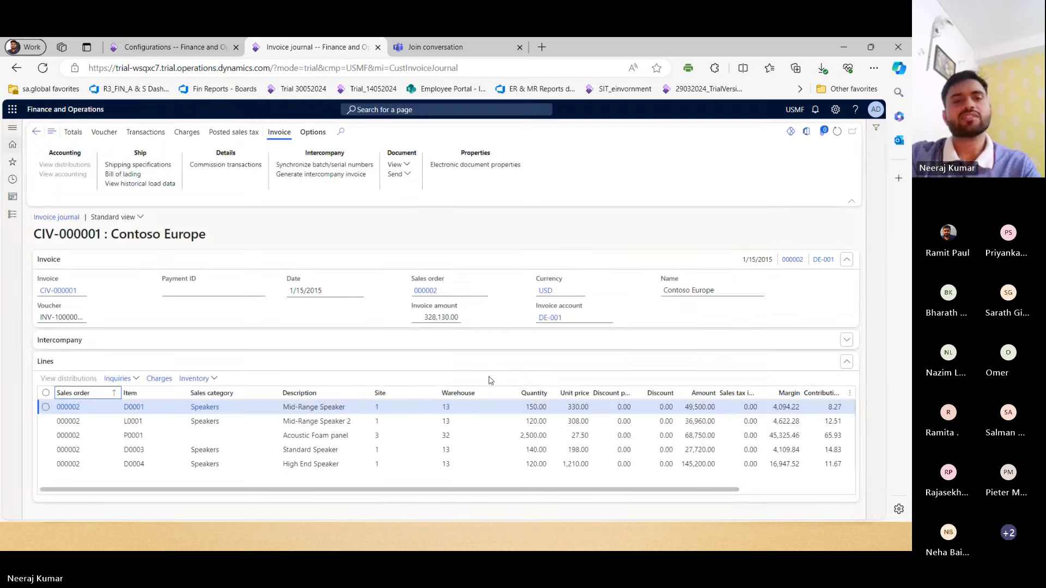
right_click(415, 410)
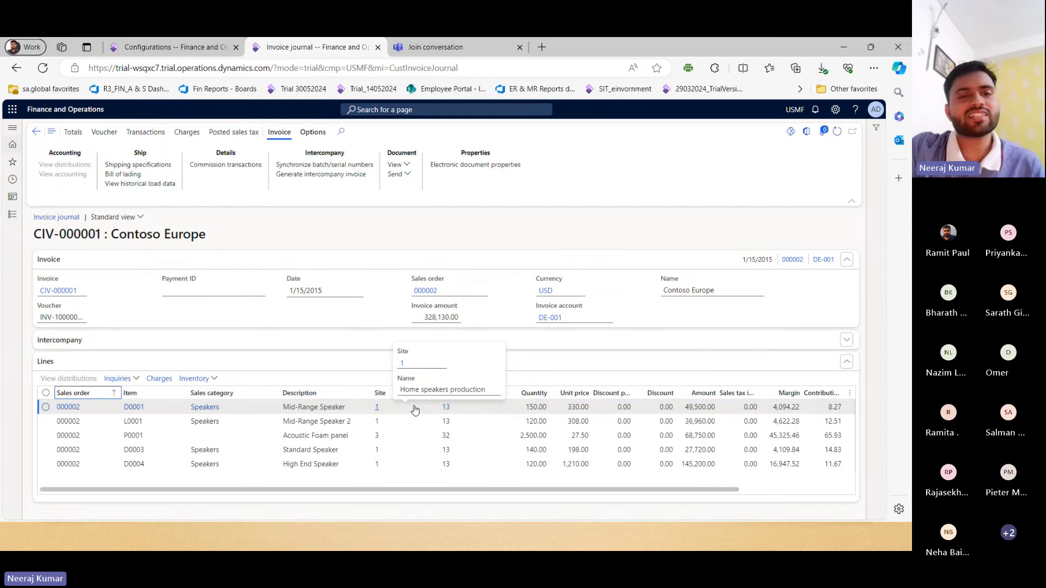
key(Escape)
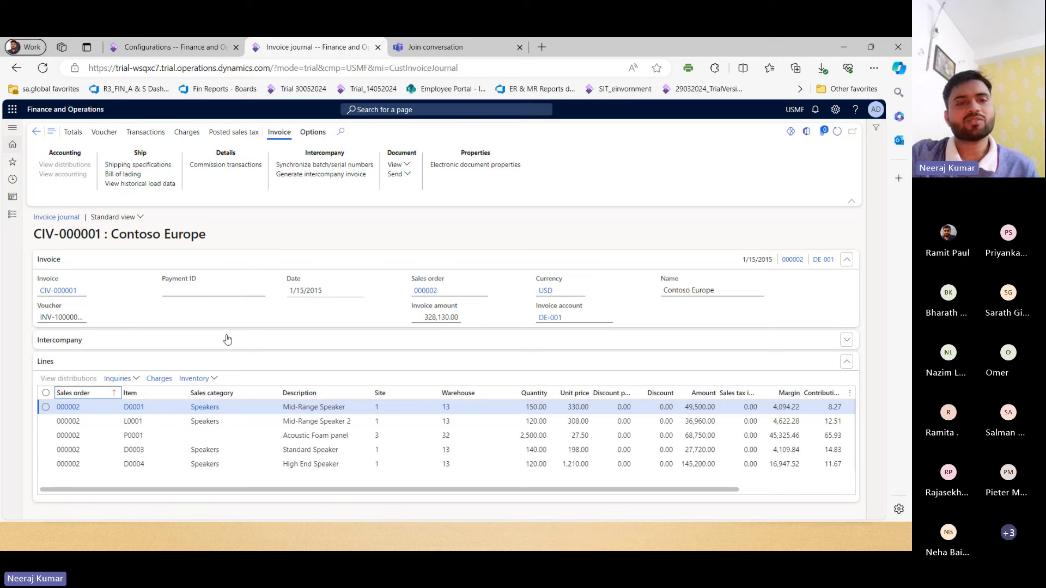
Step: Back on Configurations, expand ExtBillingRegisterReportModel and open its version 4 data model in the designer
click(166, 52)
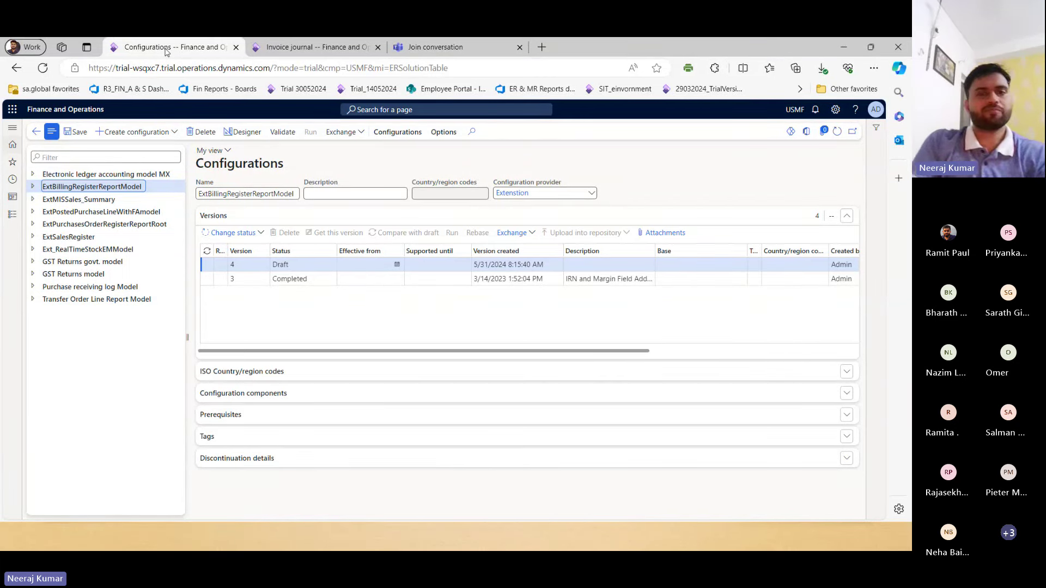
double_click(99, 187)
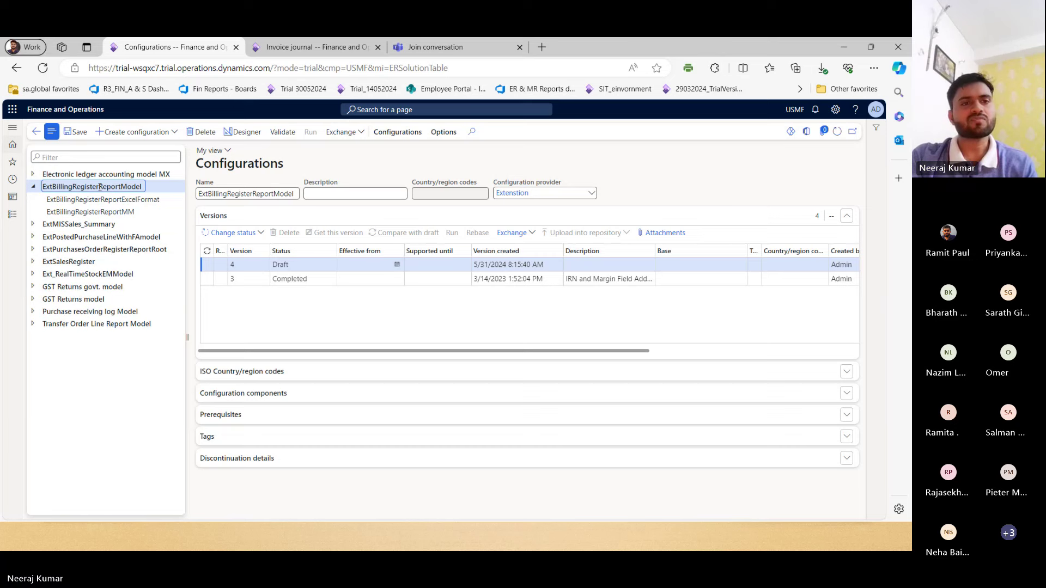
click(240, 132)
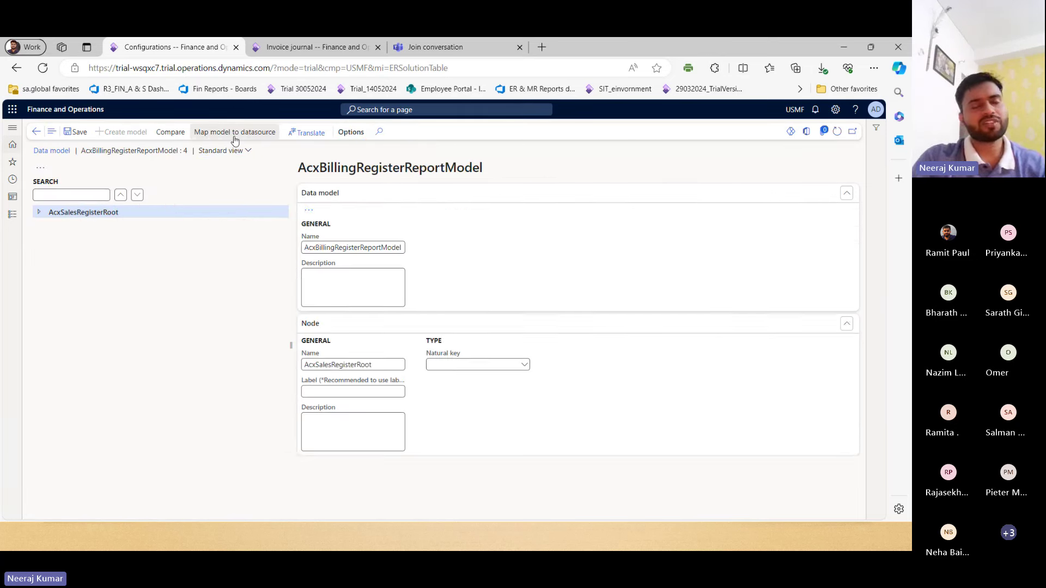
Step: Expand AcxSalesRegisterRoot and review 01_DocumentInfo fields 101_DocumentType through 107_SalesOrderNumber
double_click(110, 278)
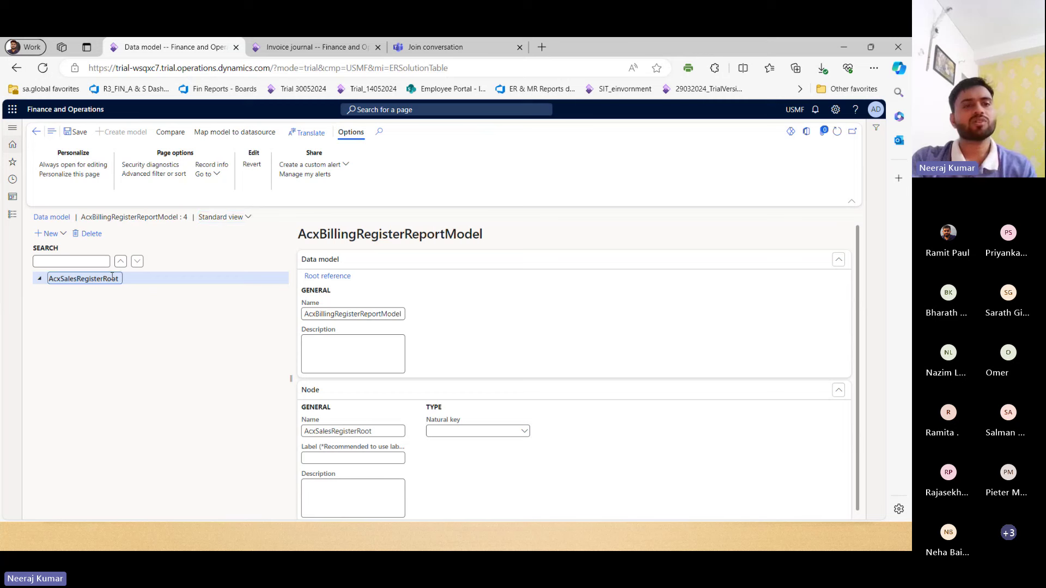
click(110, 291)
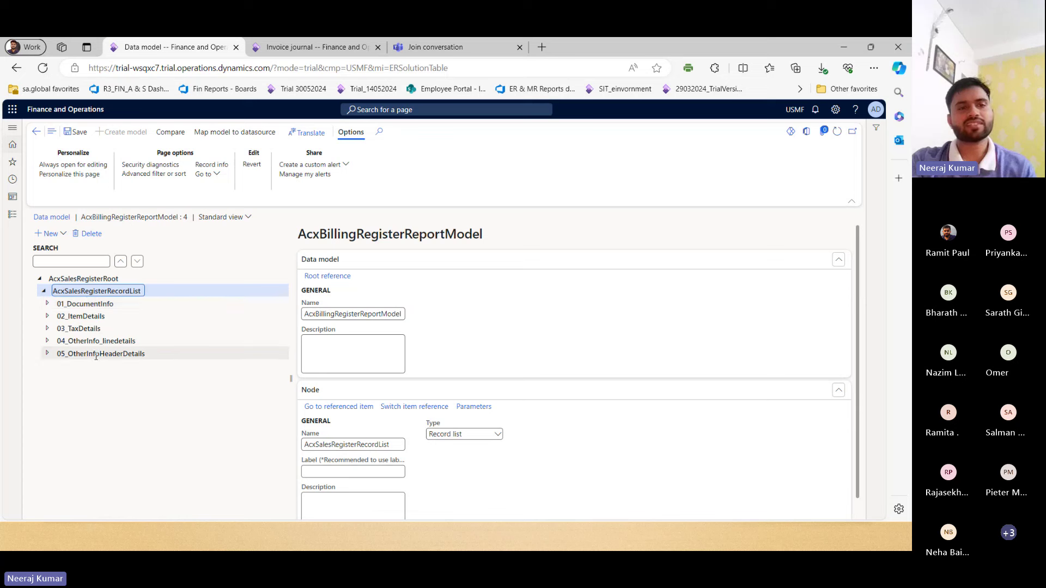
click(95, 305)
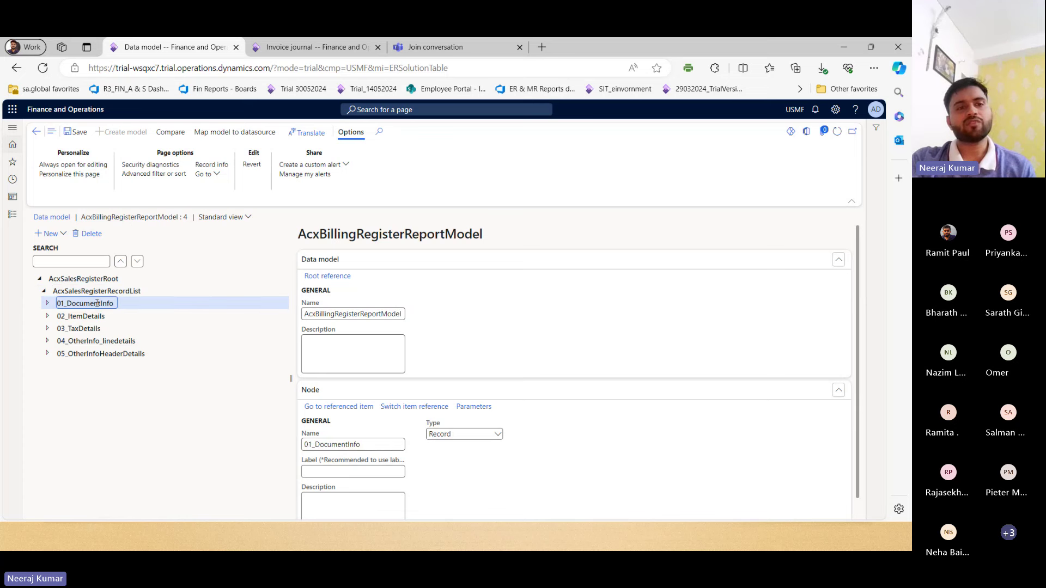
double_click(97, 304)
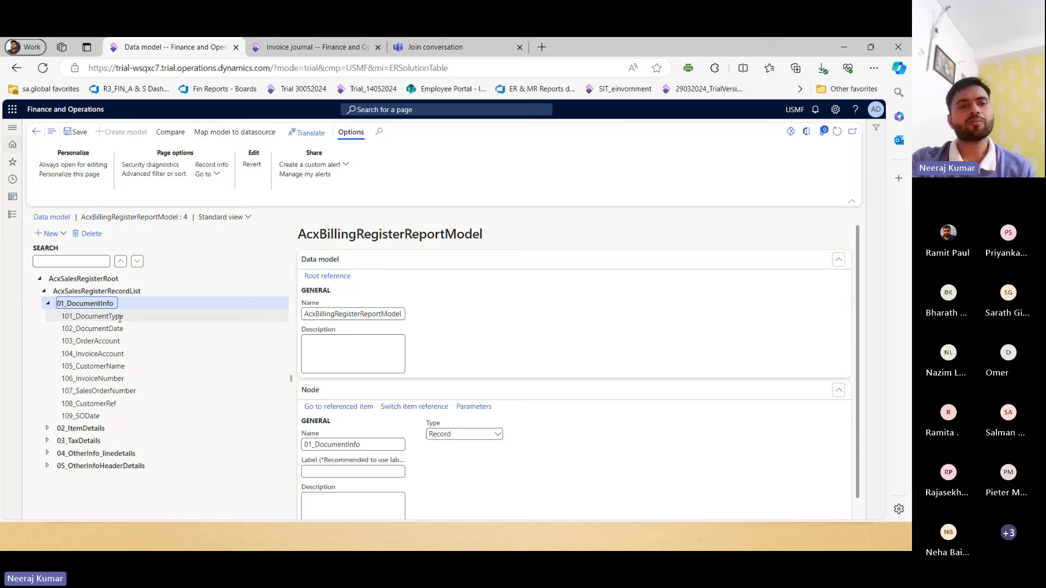
click(119, 317)
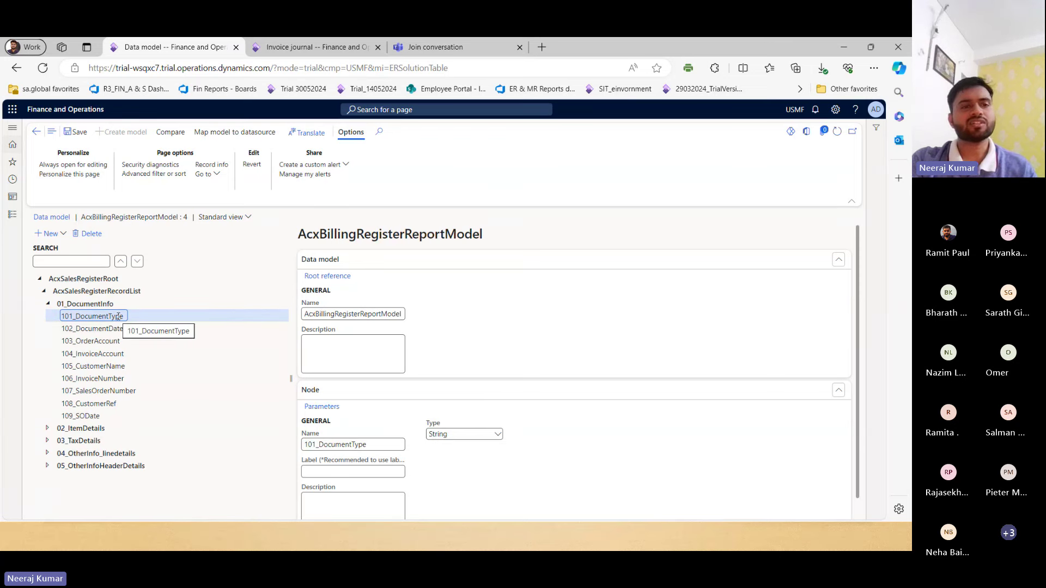
click(97, 330)
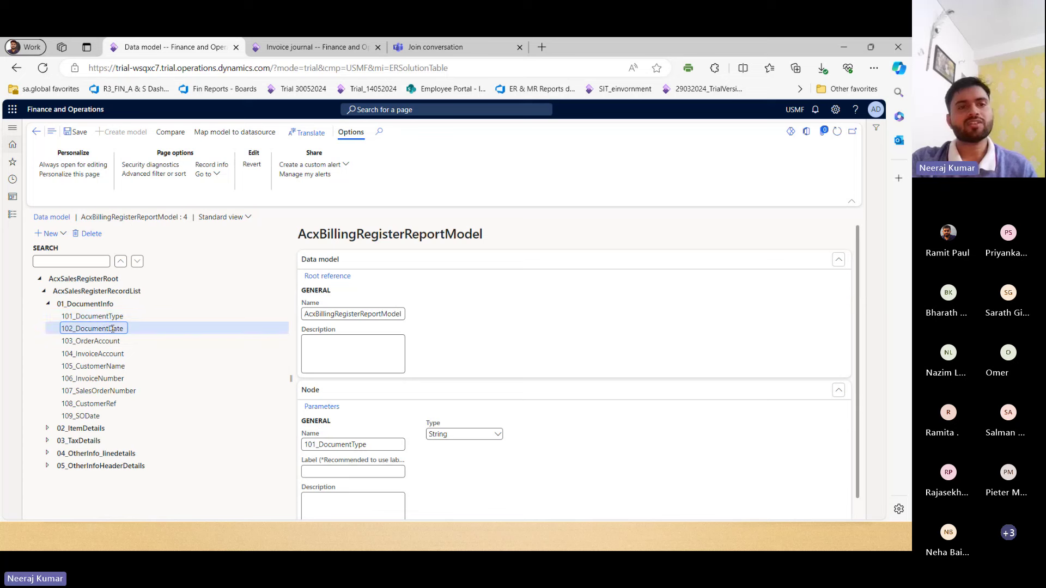
key(Down)
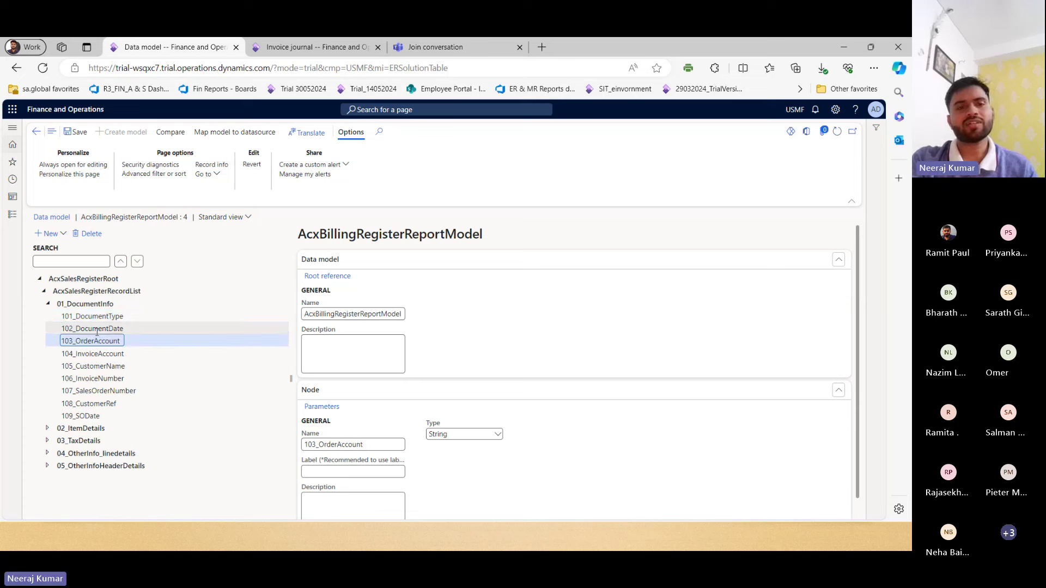
key(Down)
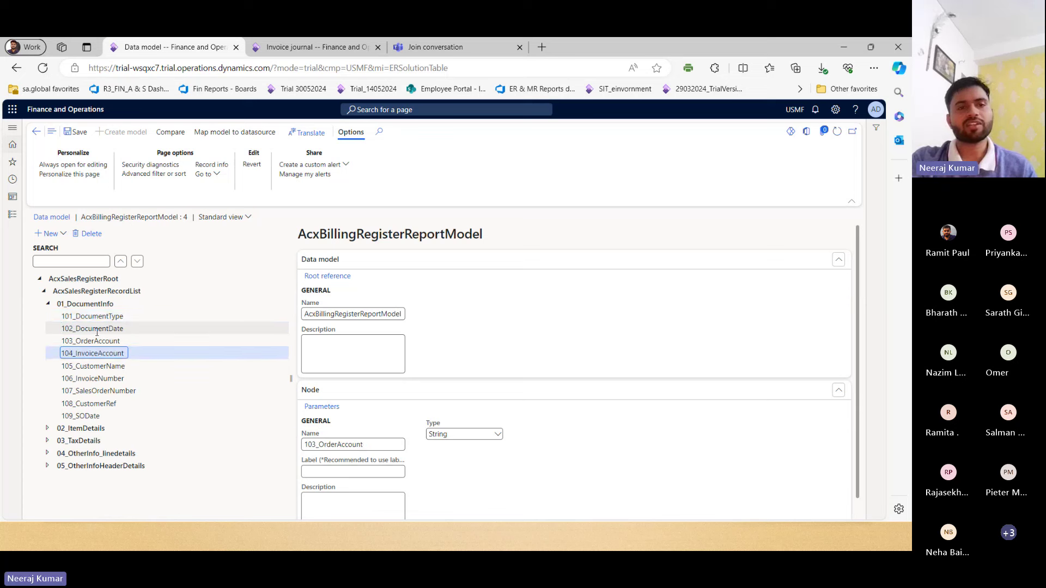
key(Down)
key(Down)
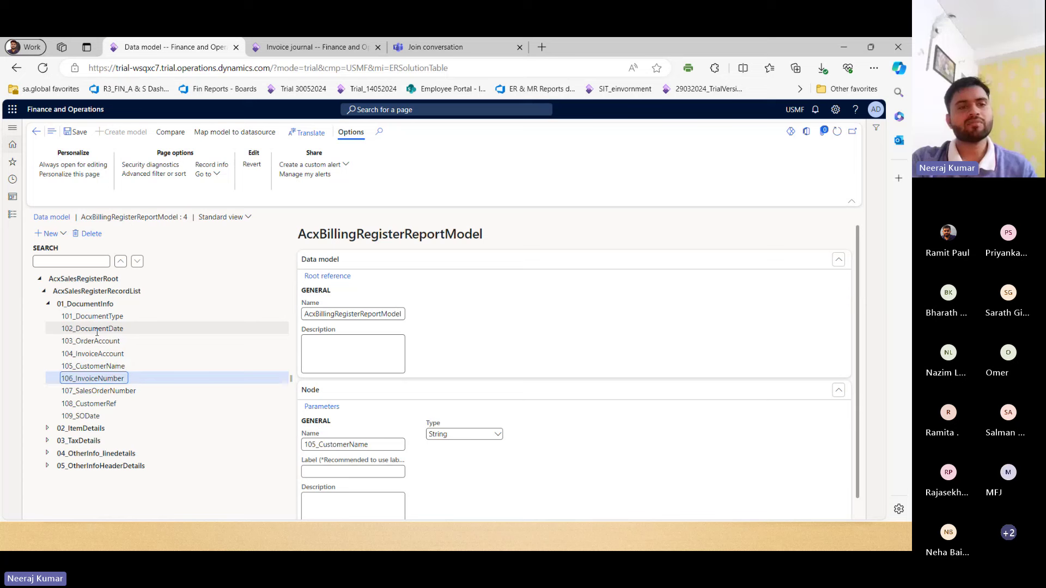
click(111, 390)
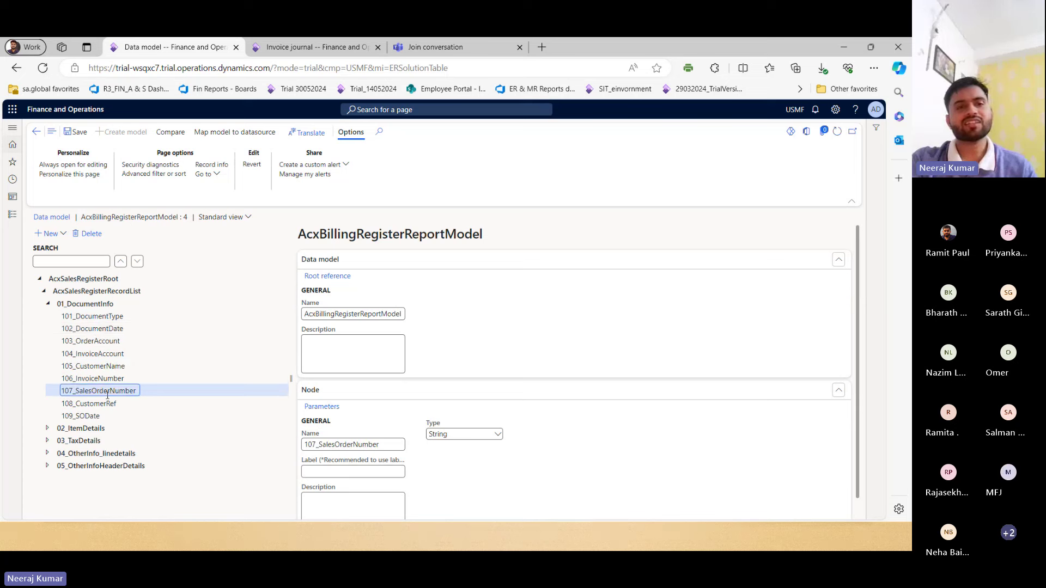
Step: Review 02_ItemDetails fields Site, Warehouse, Batch and Configuration, then collapse 02_ItemDetails and 01_DocumentInfo
click(76, 430)
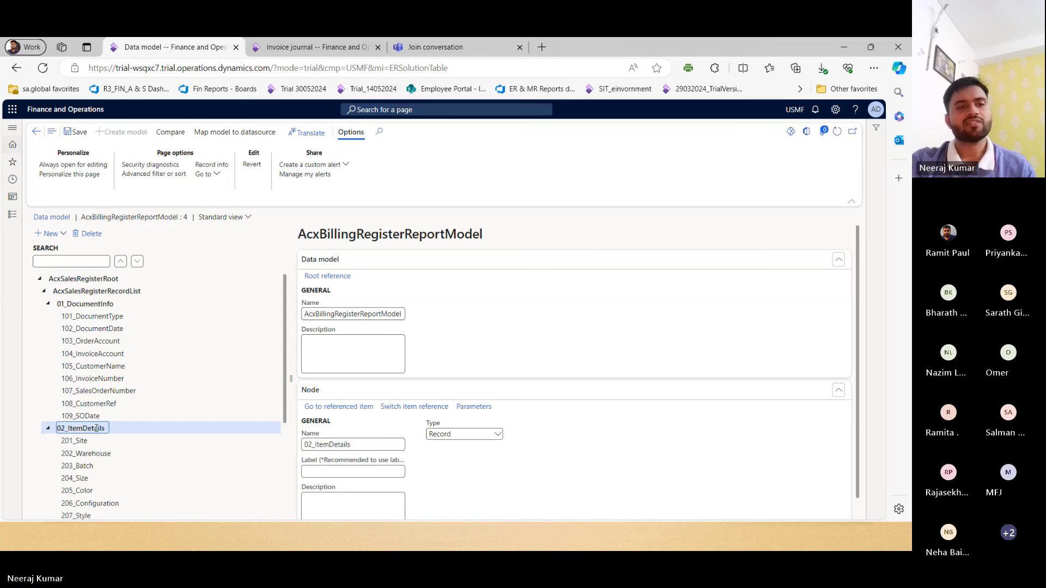
click(96, 309)
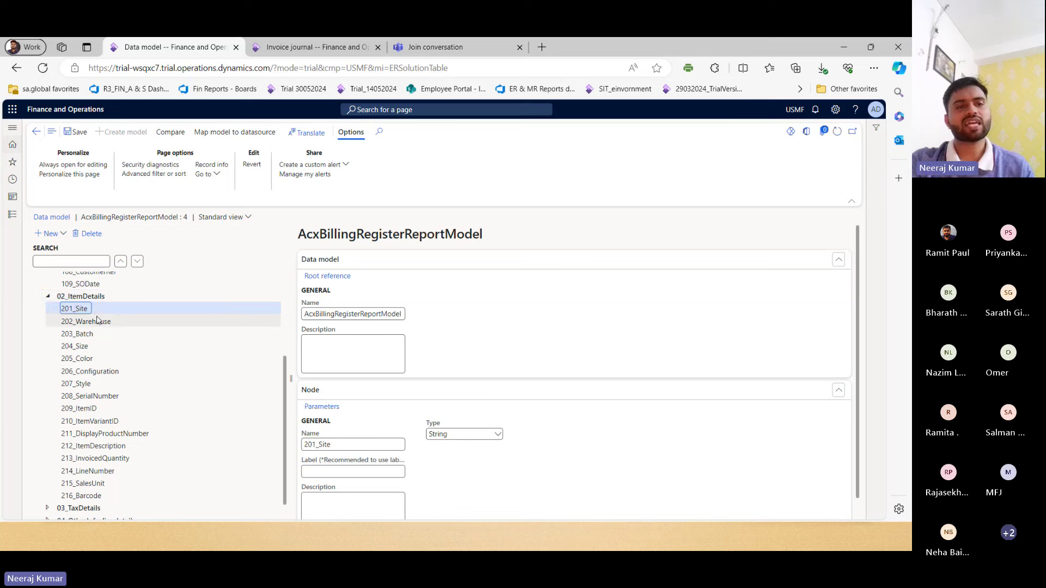
click(98, 322)
click(97, 334)
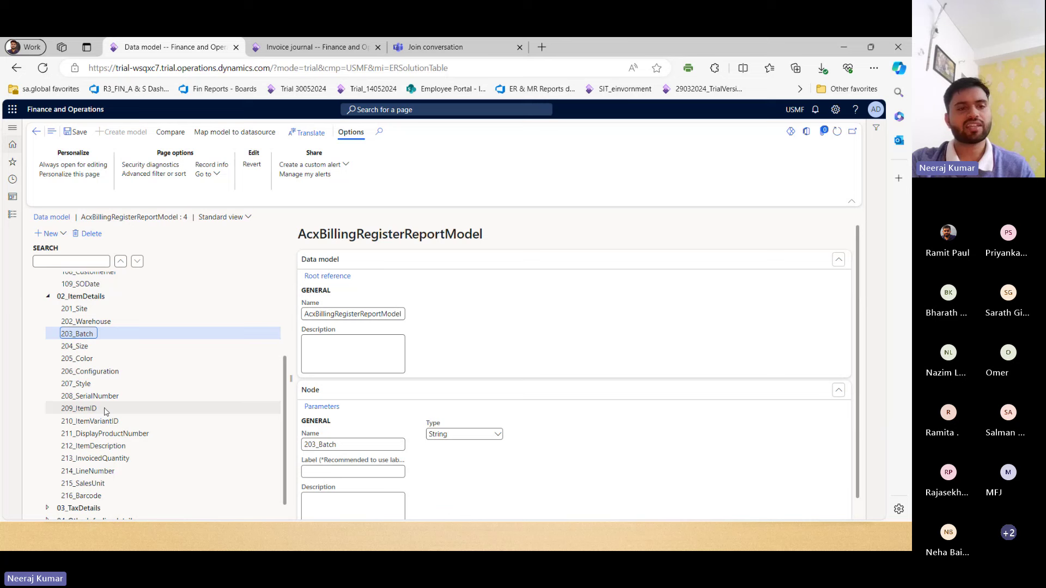
click(97, 370)
key(Left)
key(Left)
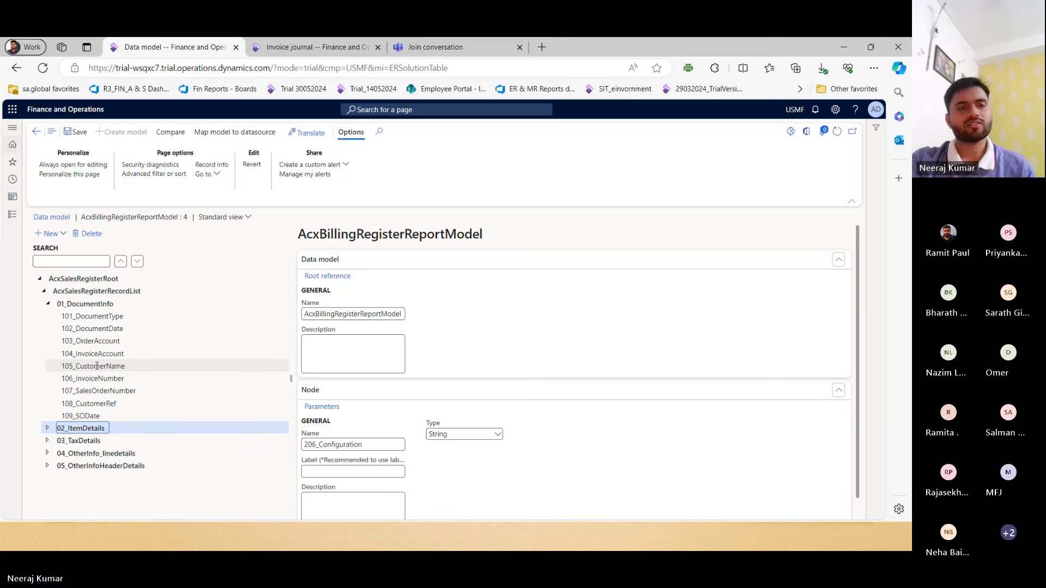
click(94, 354)
key(Left)
key(Left)
Step: Expand 03_TaxDetails to review its tax fields, then collapse it
key(Down)
key(Down)
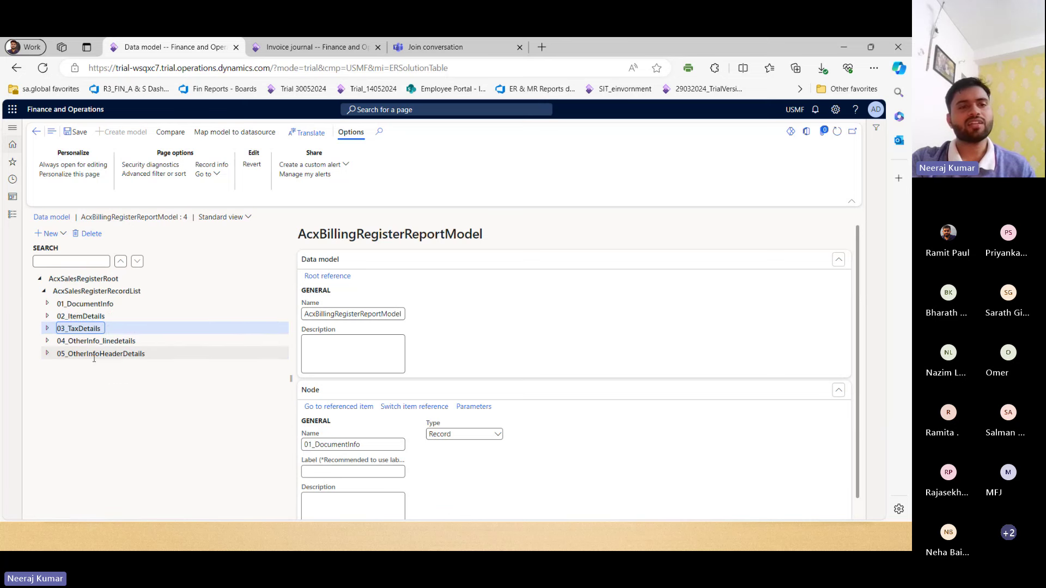
key(Right)
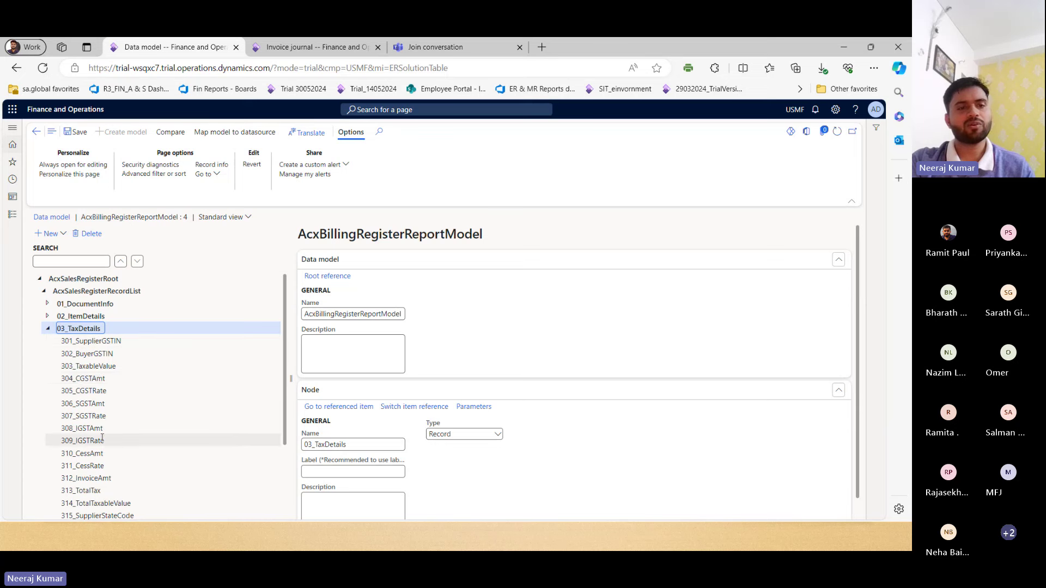
scroll(101, 433, down, 1)
scroll(96, 430, down, 2)
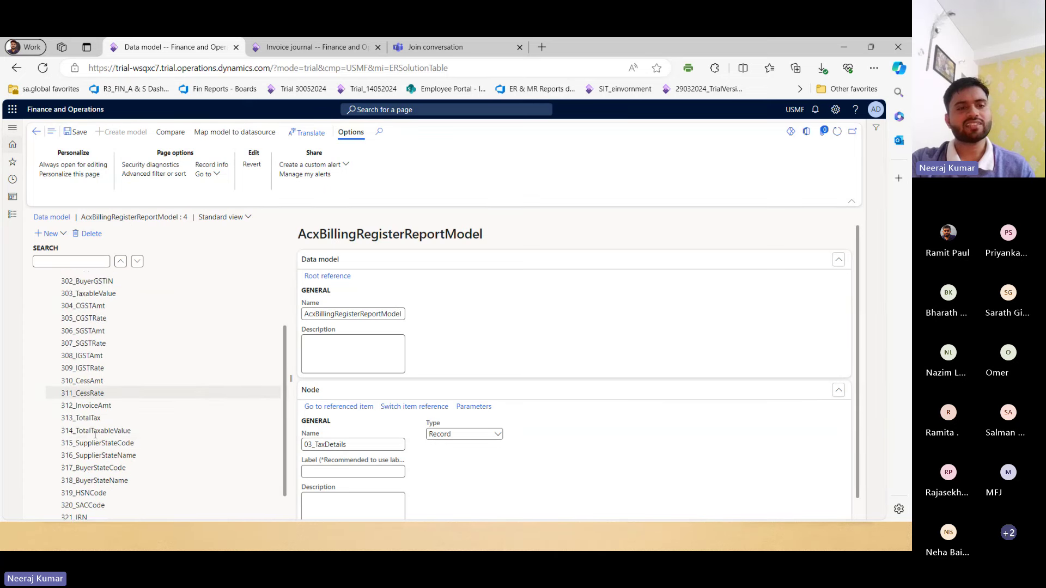
scroll(95, 434, up, 2)
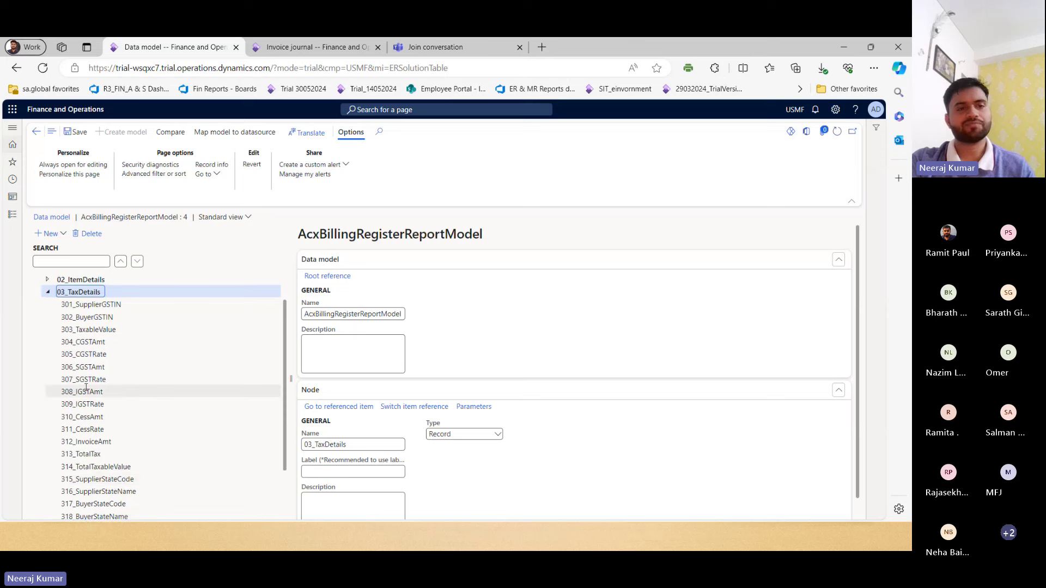
key(Left)
Step: Review 04_OtherInfo_linedetails fields 401–410, including Additional01–03, then collapse the group
key(Down)
key(Right)
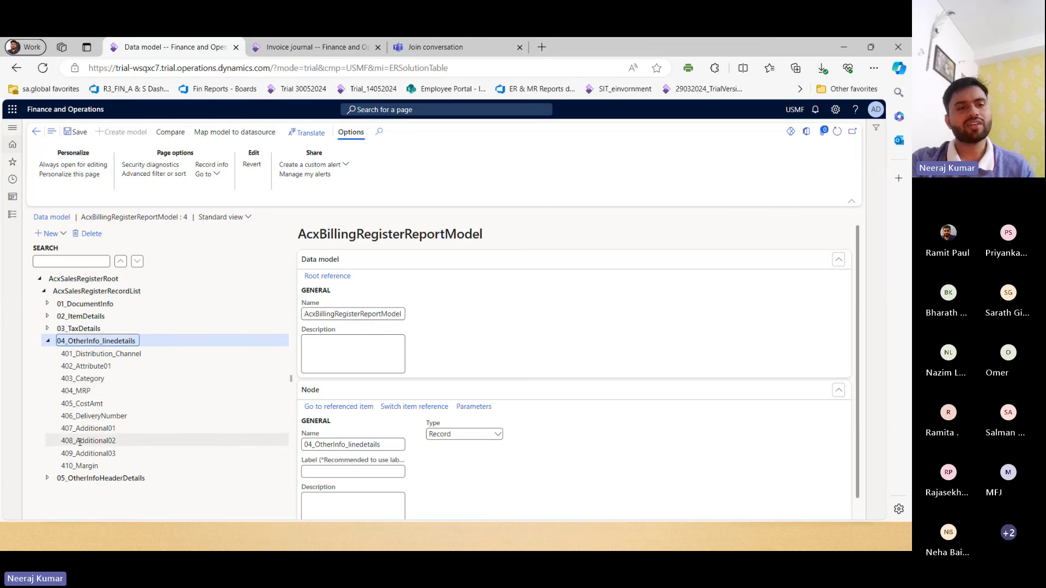
drag(118, 453, 61, 429)
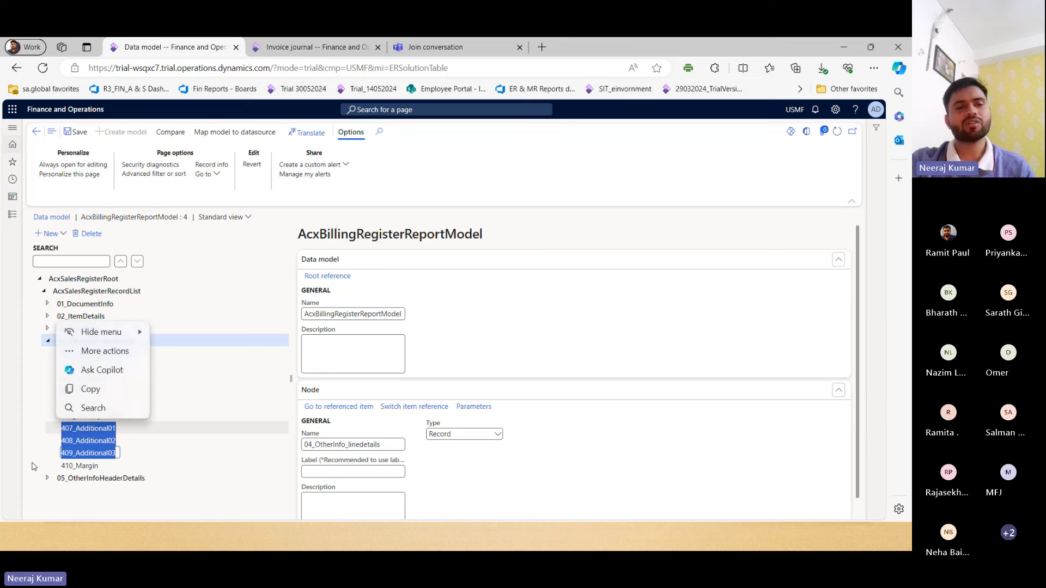
click(77, 450)
click(81, 441)
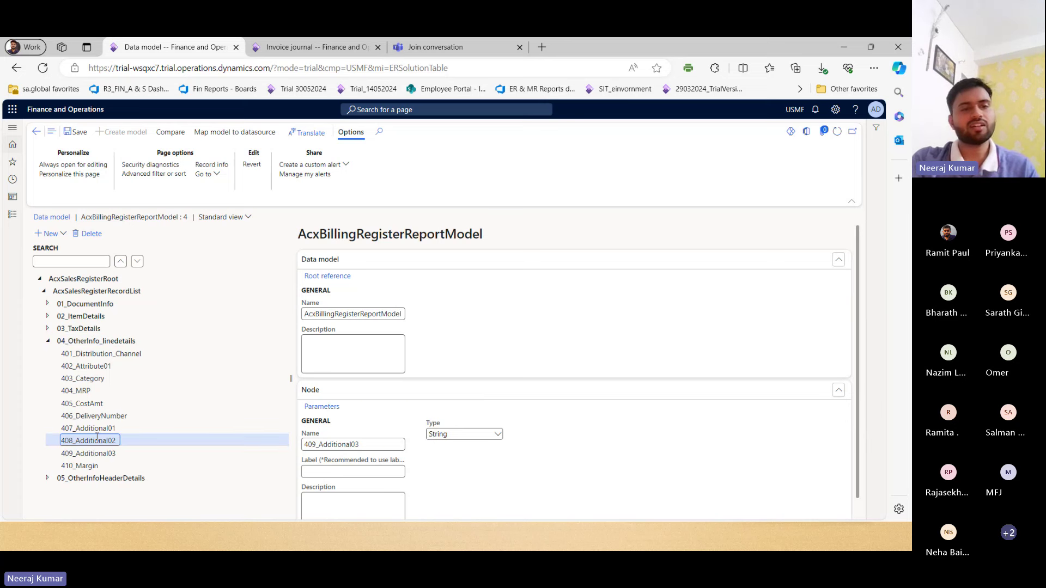
click(108, 431)
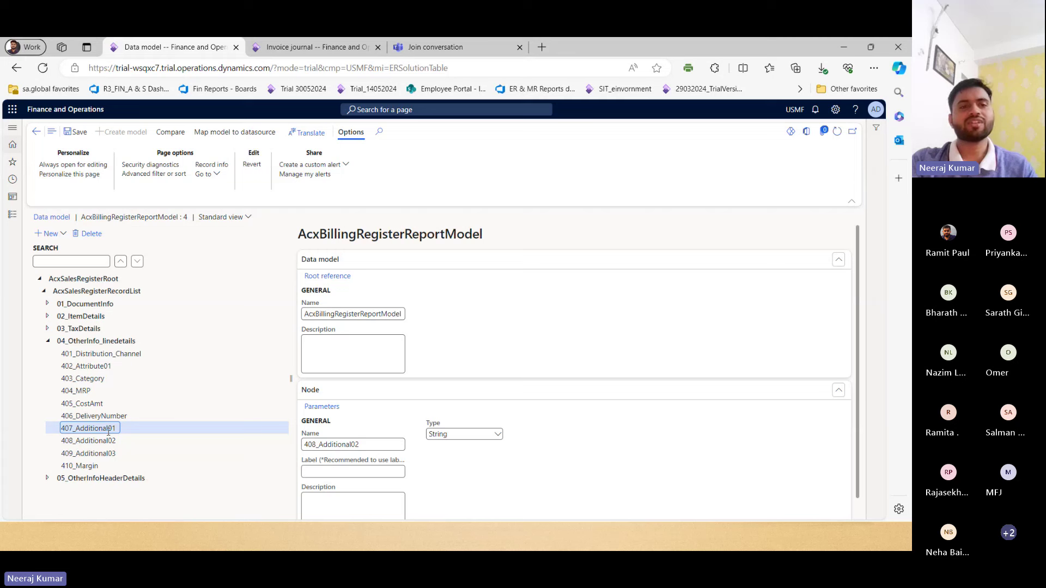
click(79, 329)
click(95, 341)
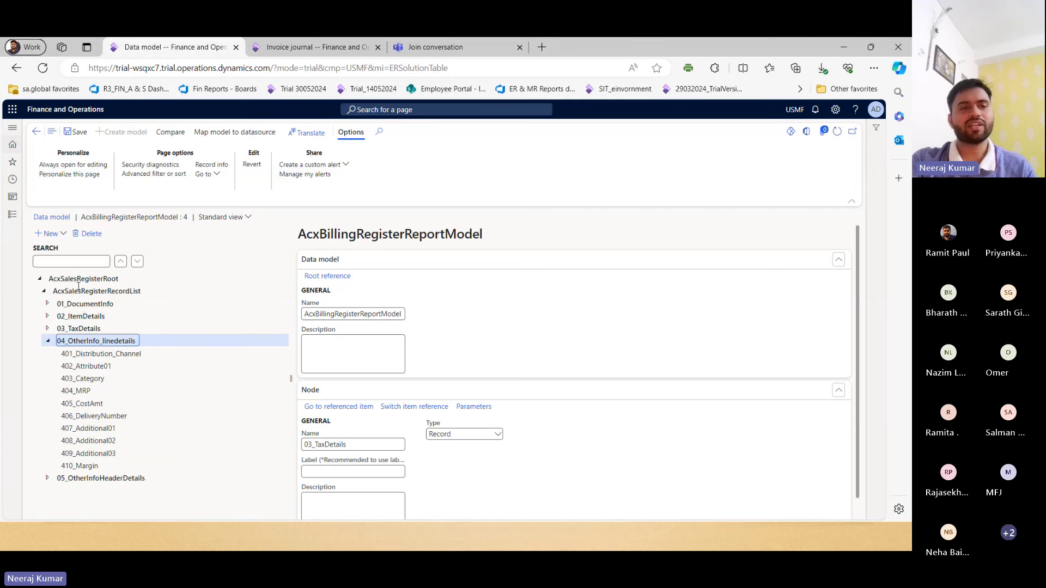
click(101, 478)
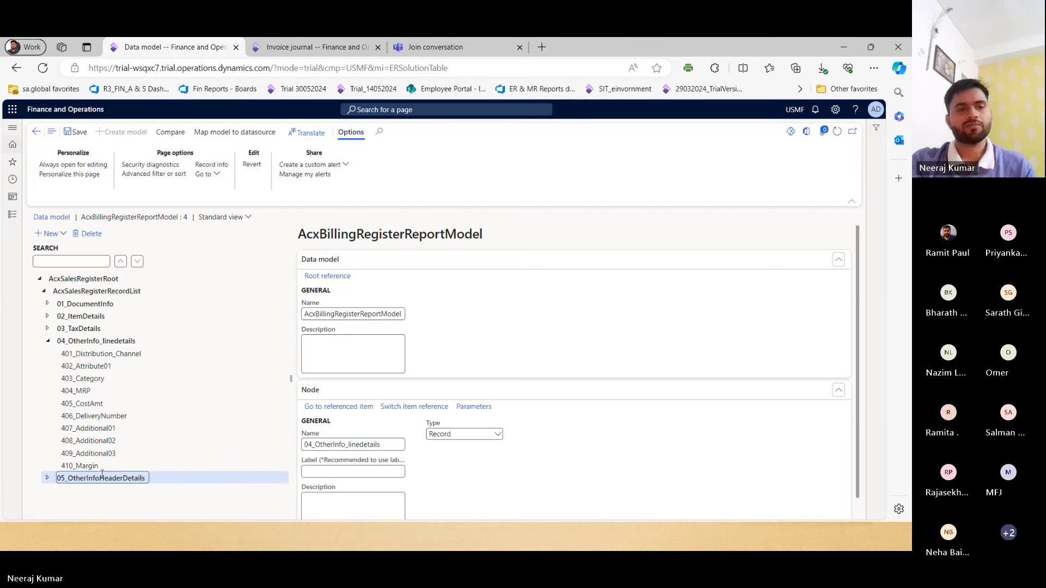
key(Up)
key(Left)
key(Left)
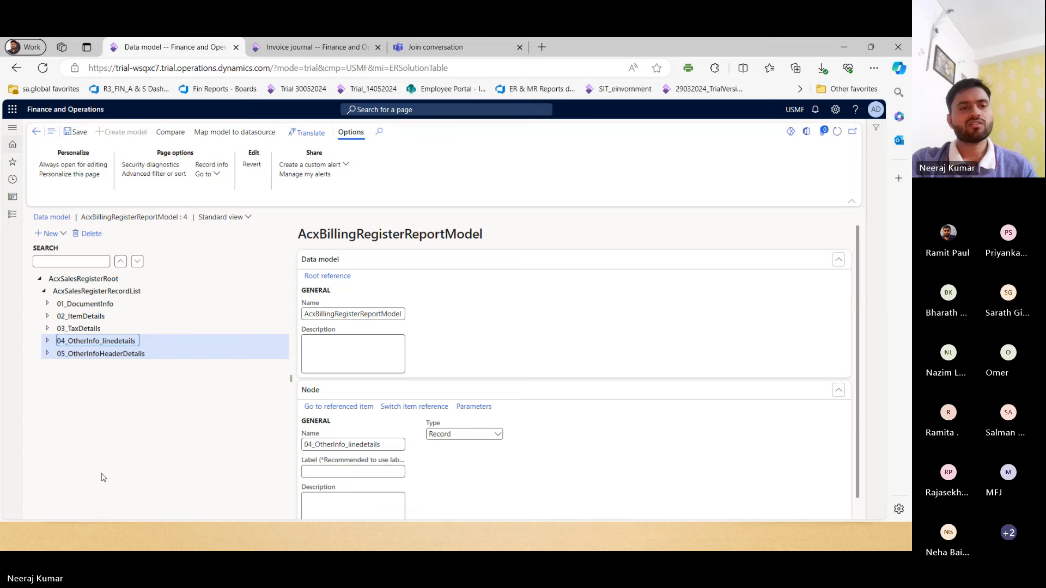
Step: Review the 05_OtherInfoHeaderDetails header fields, collapse it, and go back to Configurations
click(103, 477)
double_click(147, 361)
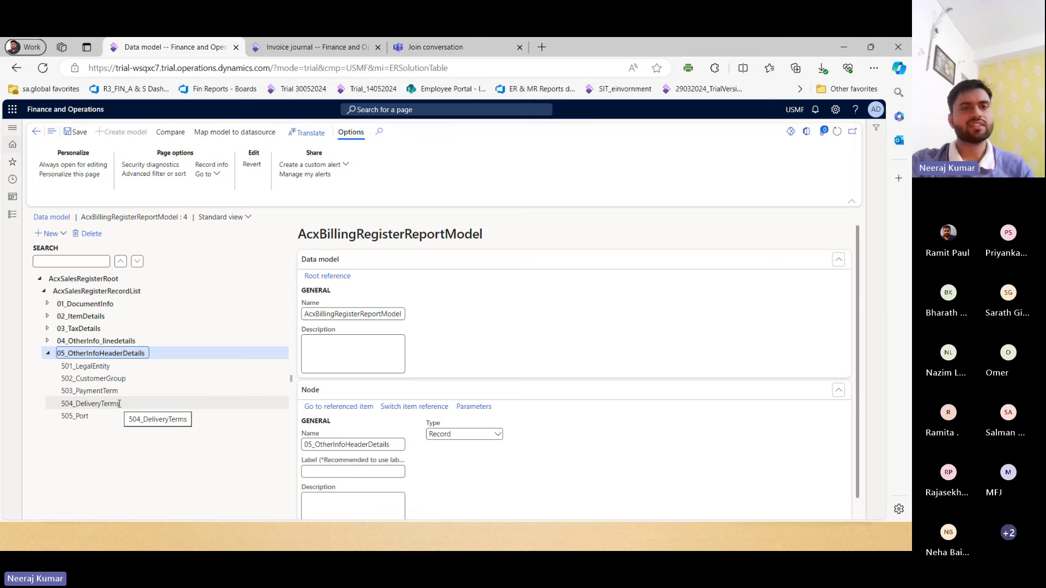
click(47, 353)
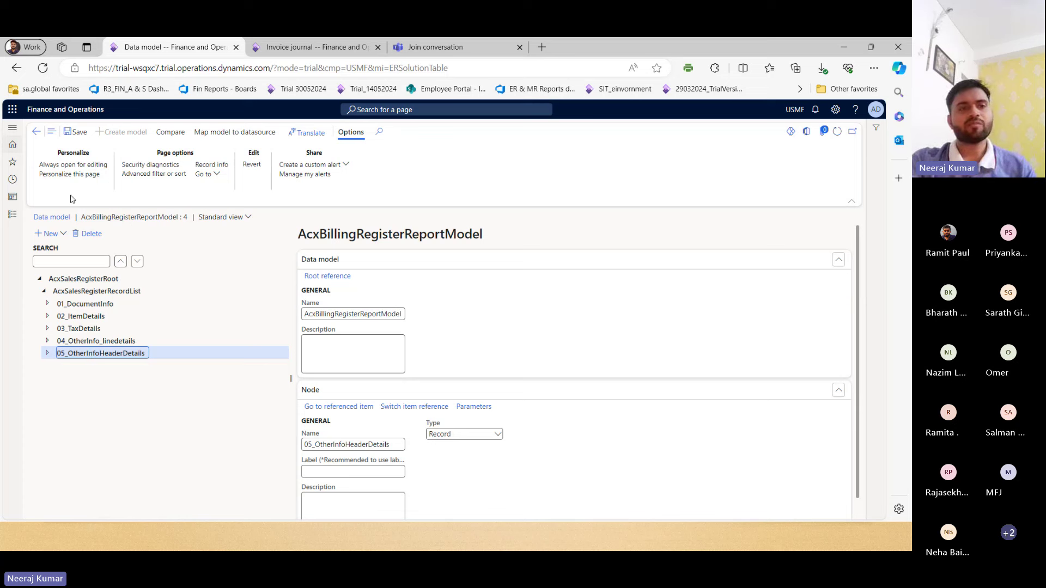
click(37, 132)
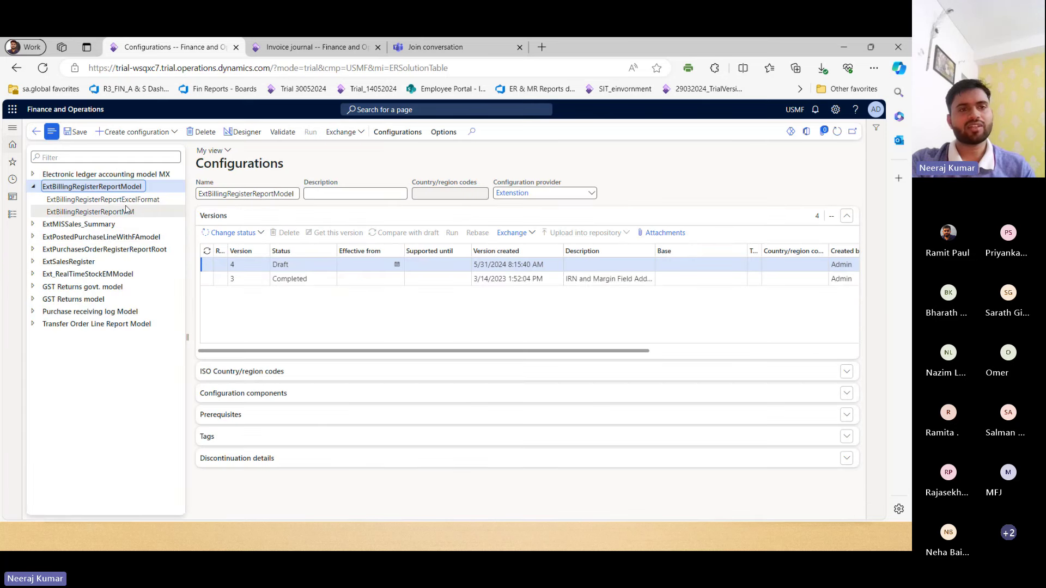
Step: Open the ExtBillingRegisterReportMM mapping designer and expand AcxSalesRegisterRecordList and Table records
click(124, 213)
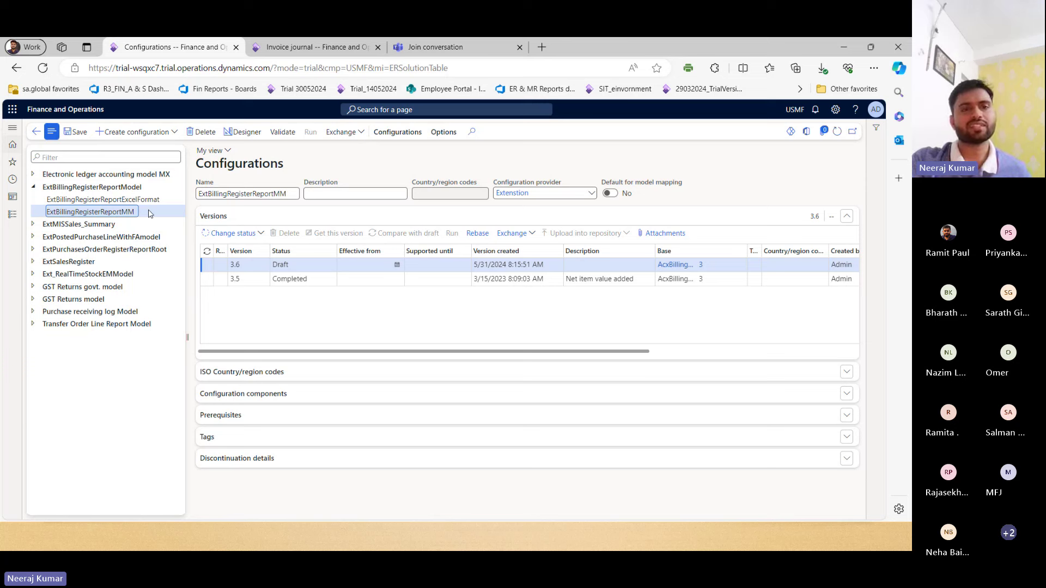
click(234, 140)
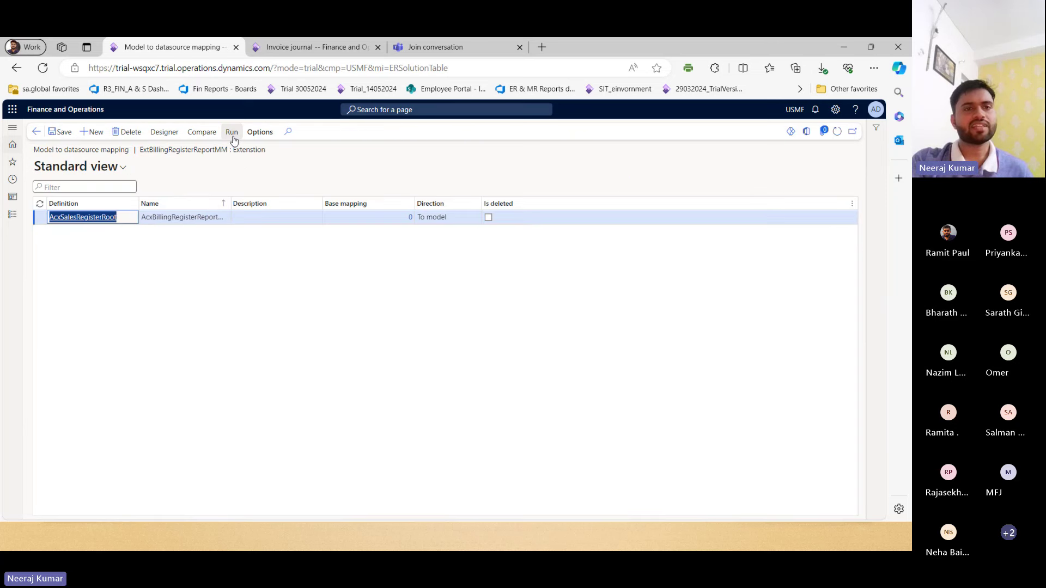
click(166, 136)
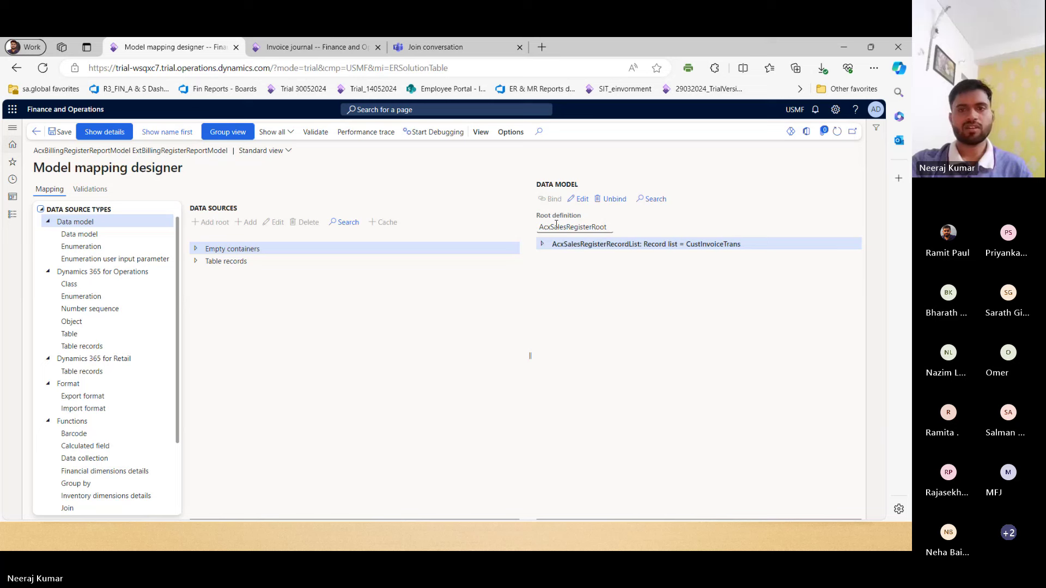
double_click(565, 243)
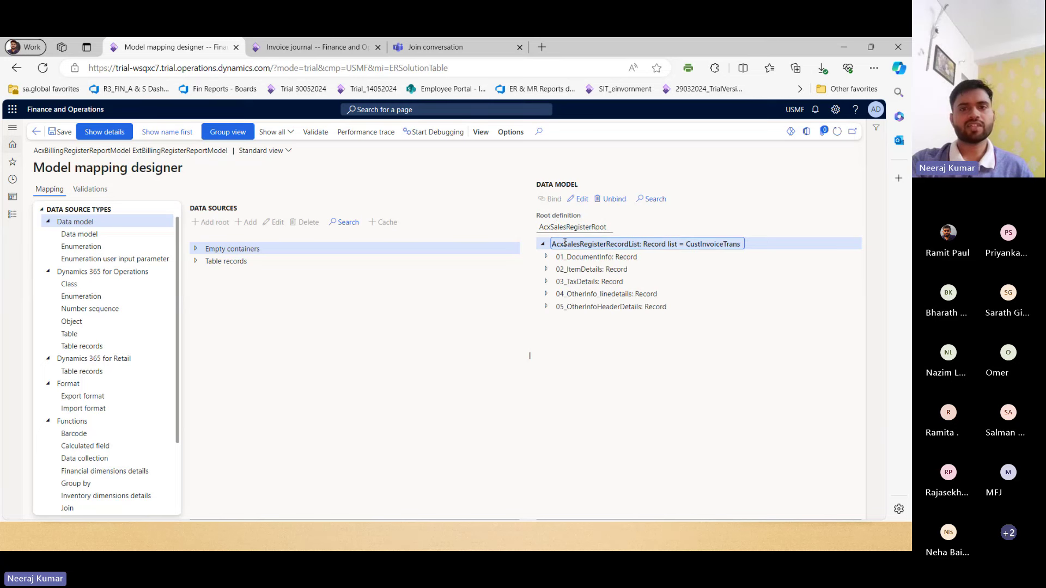
click(253, 262)
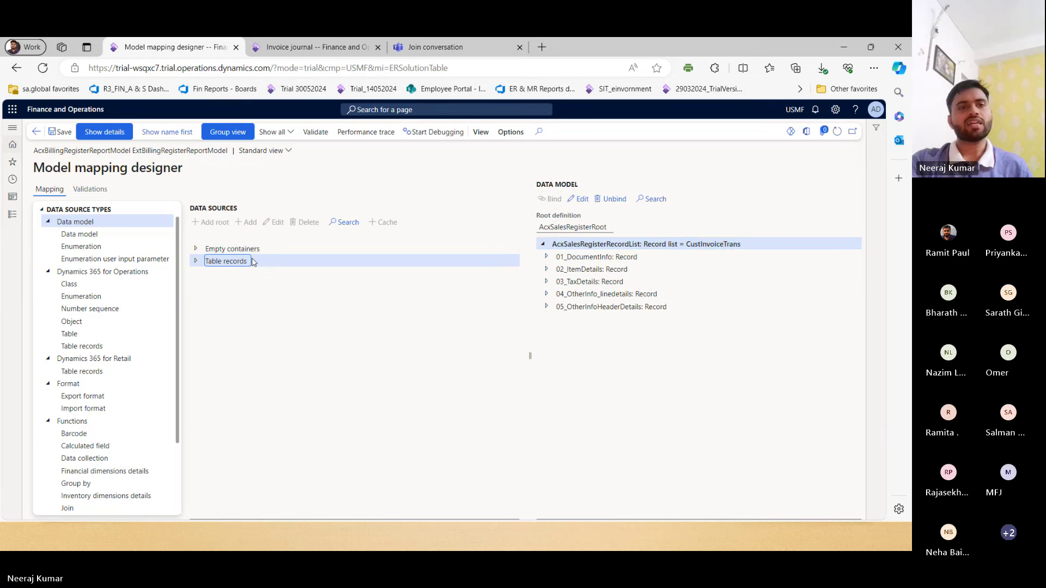
double_click(253, 262)
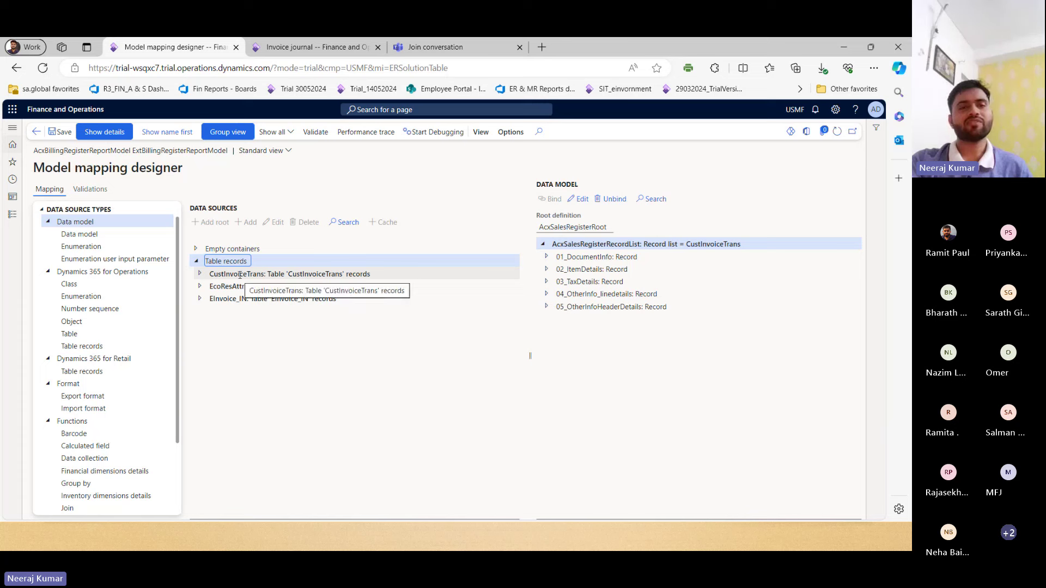
Step: Compare the CustInvoiceTrans data source with the AcxSalesRegisterRecordList binding
double_click(239, 274)
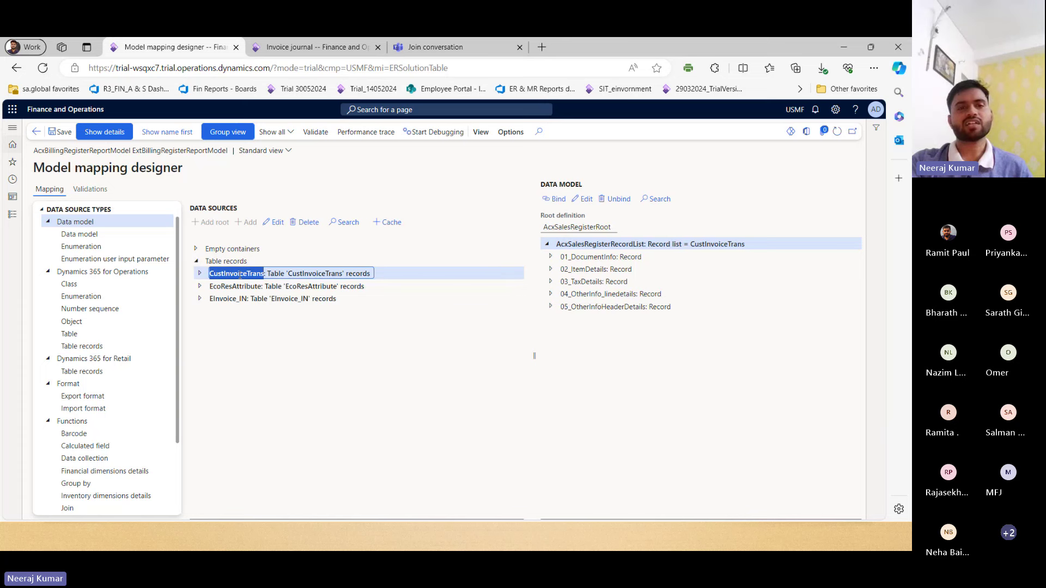
click(240, 275)
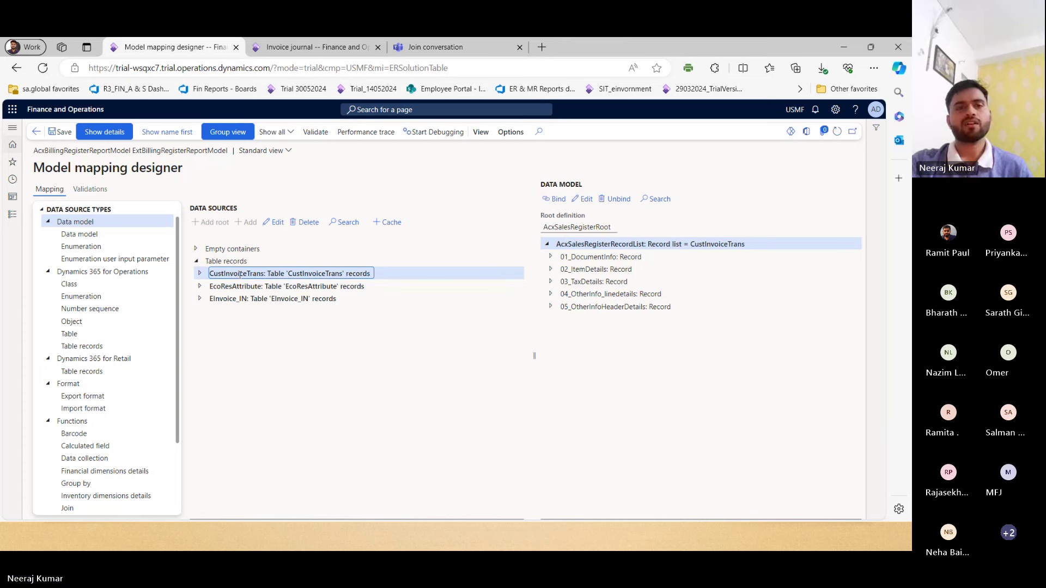
click(632, 245)
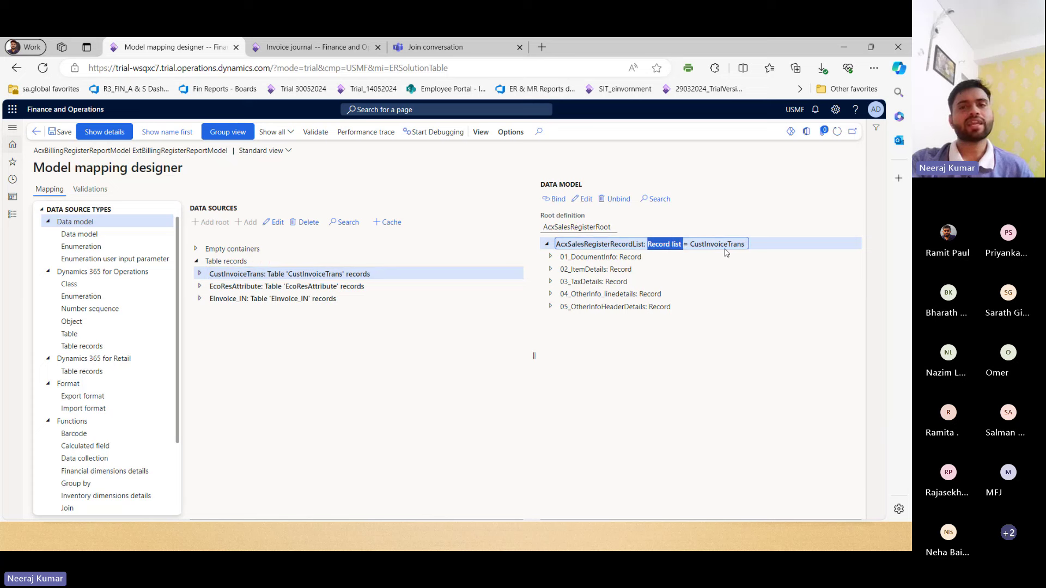
click(348, 273)
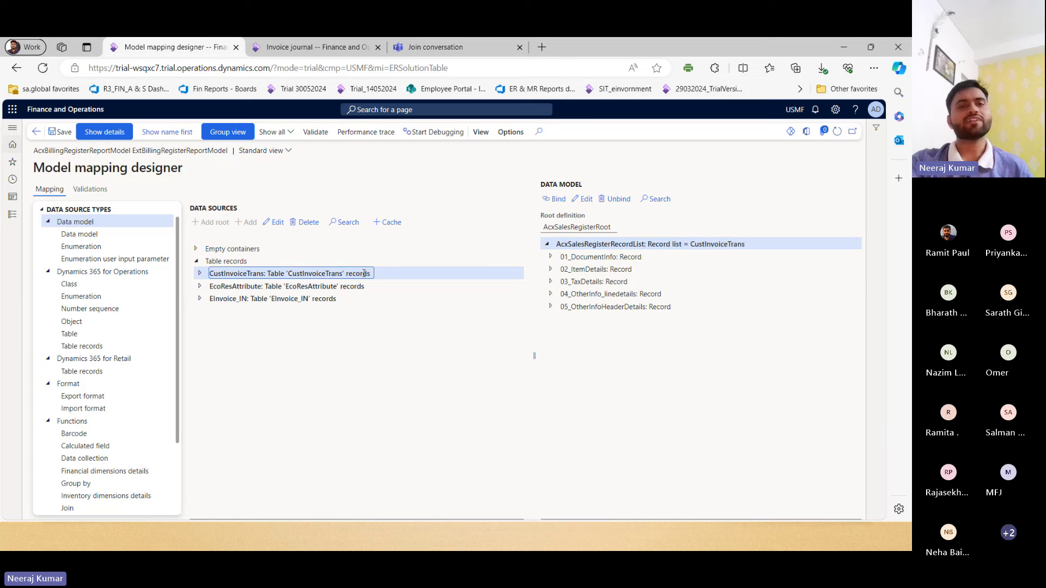
double_click(305, 274)
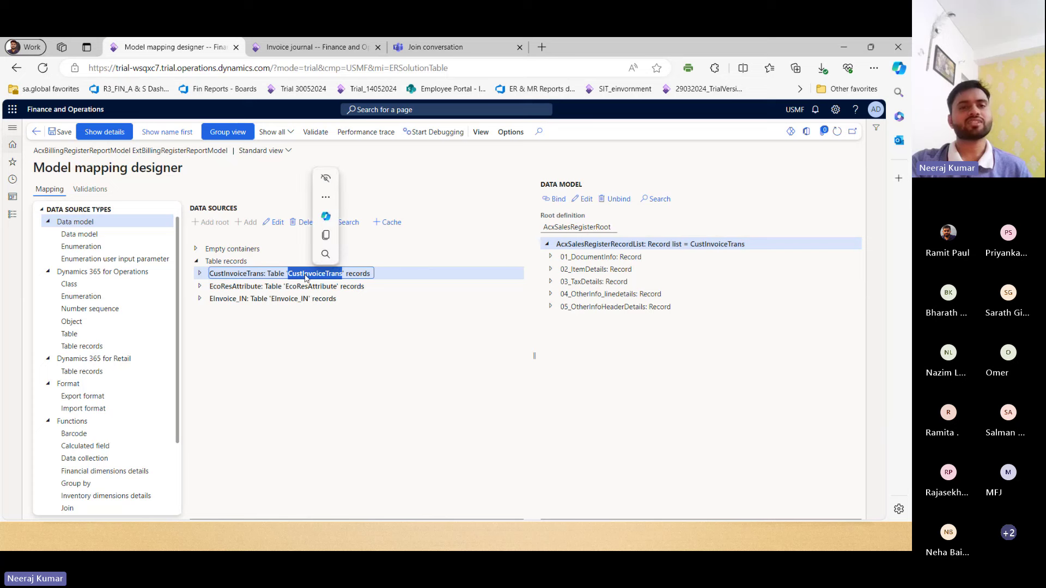
click(570, 243)
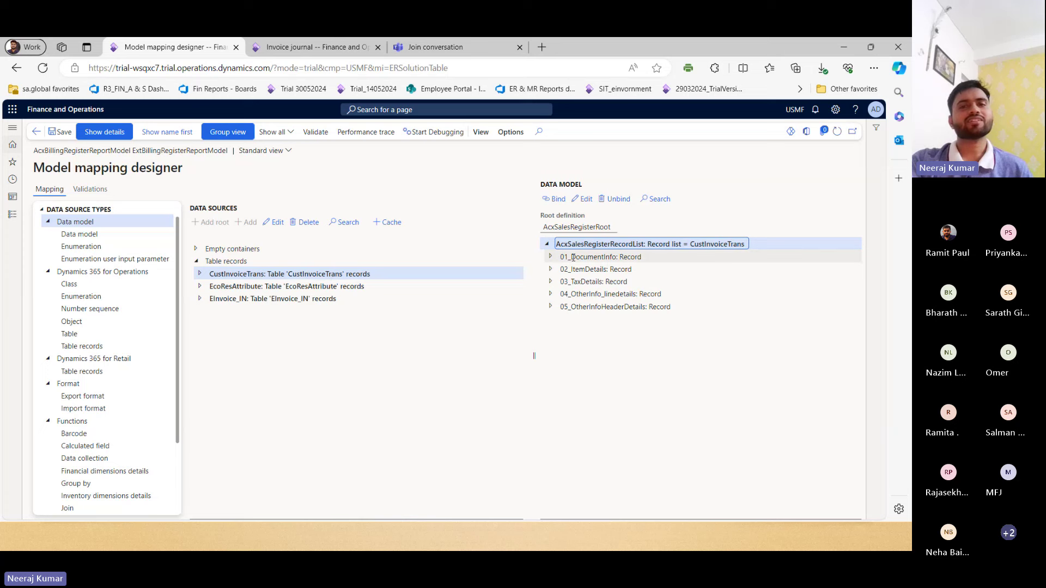
double_click(332, 274)
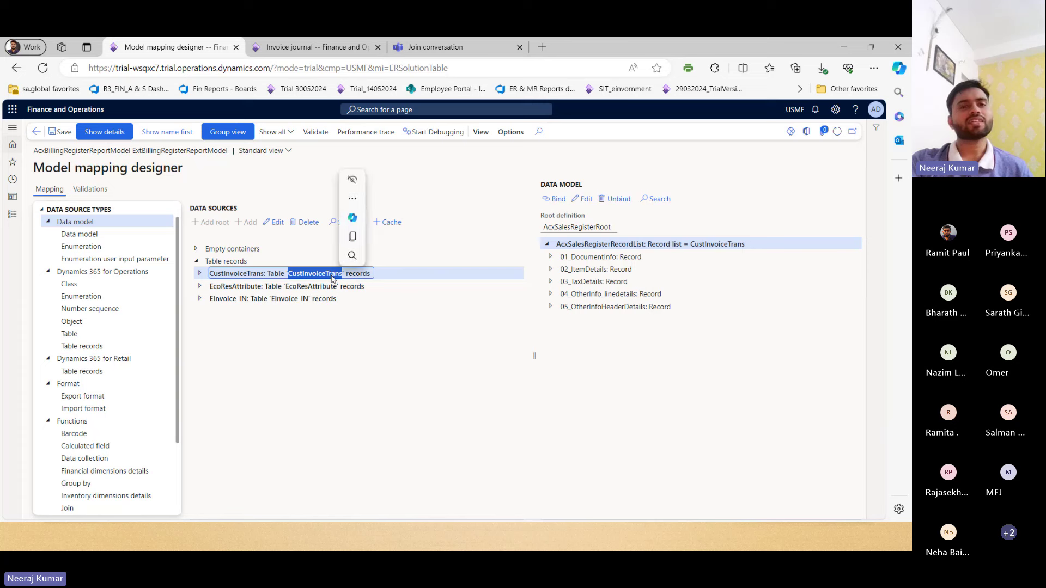
Step: Inspect the 01_DocumentInfo 101_DocumentType binding, then expand the CustInvoiceTrans data source
click(612, 260)
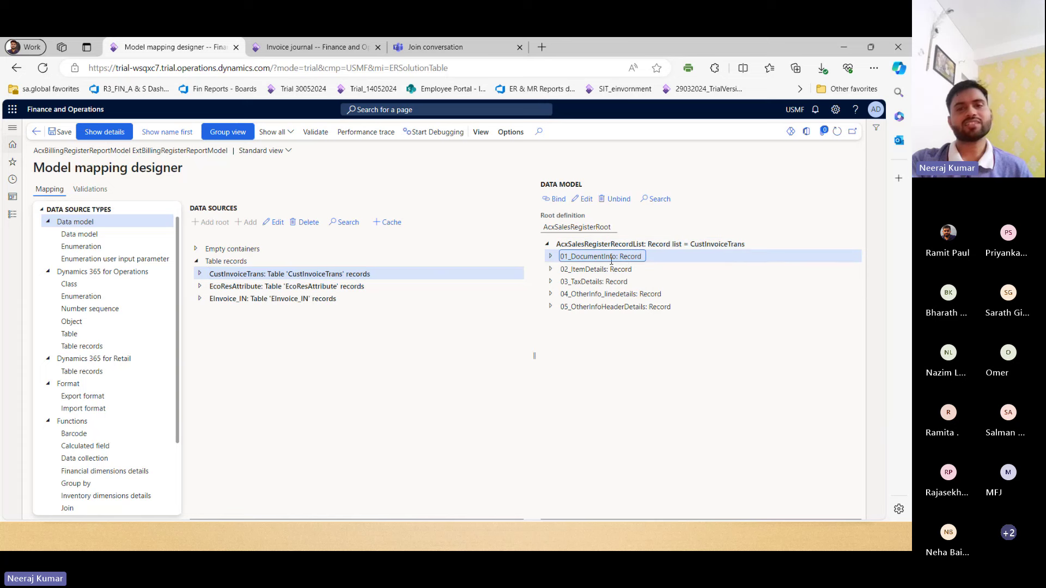
double_click(611, 260)
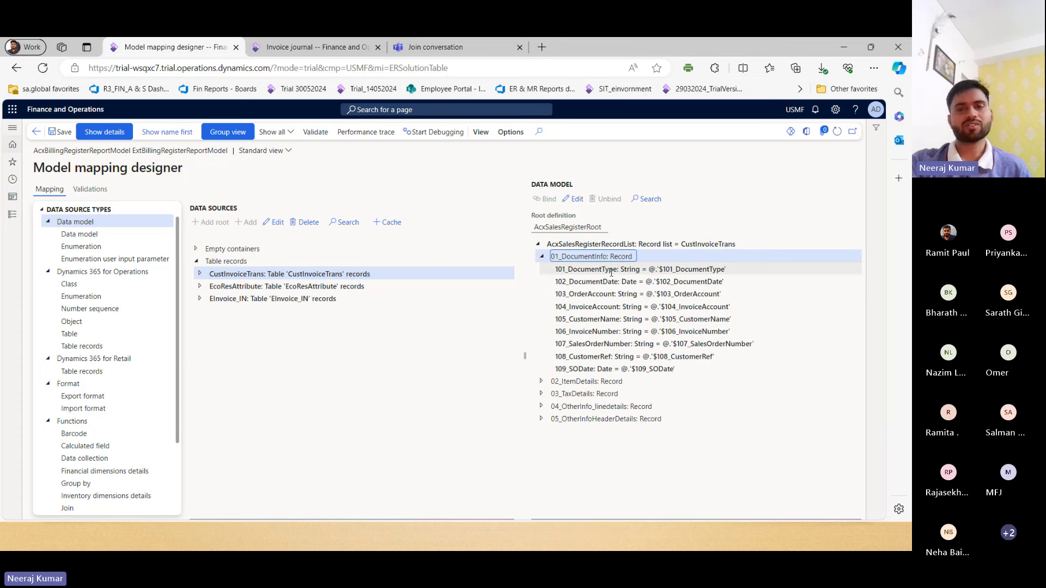
click(602, 269)
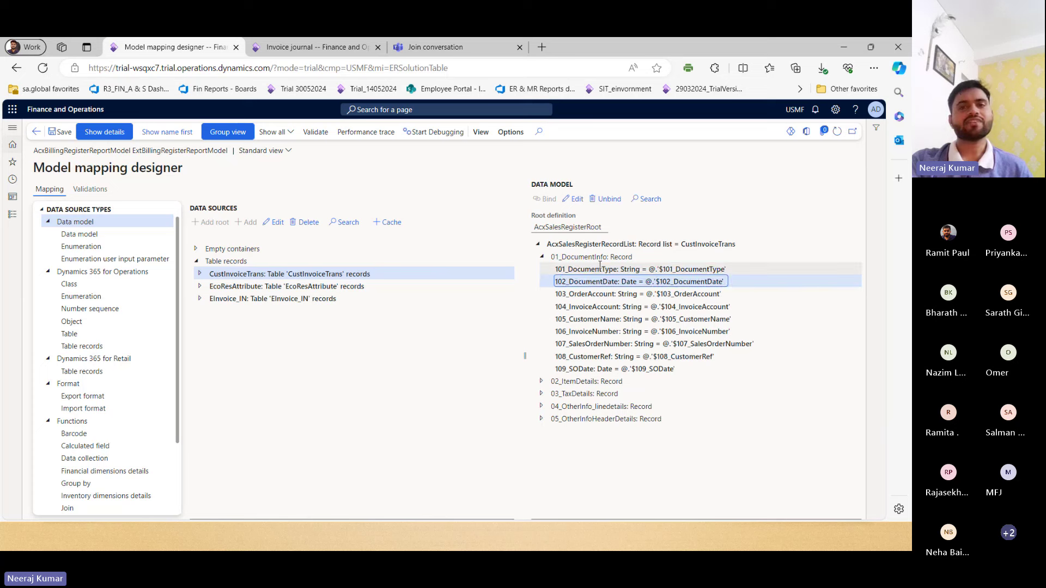
double_click(593, 269)
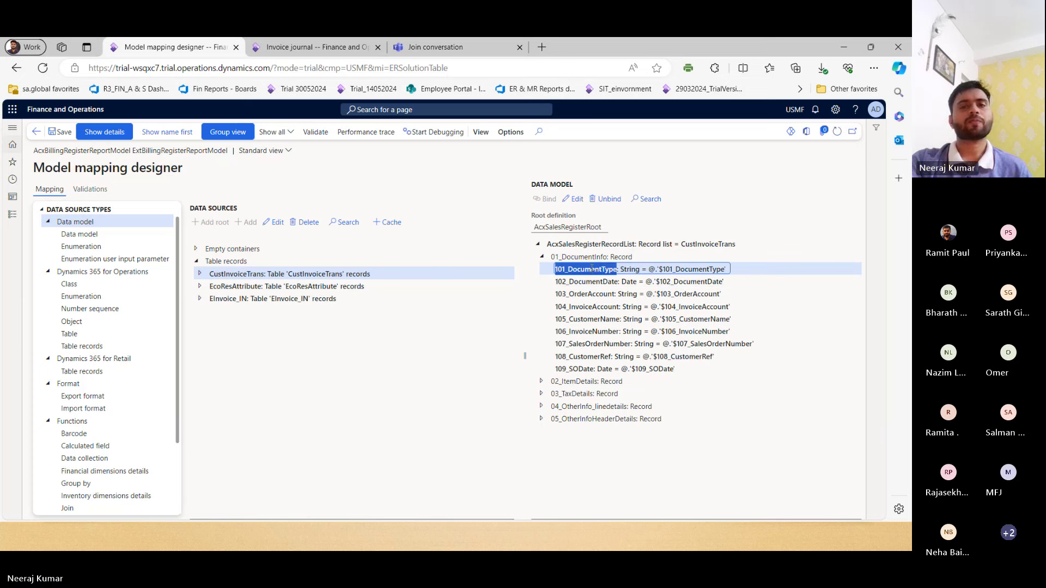
click(308, 274)
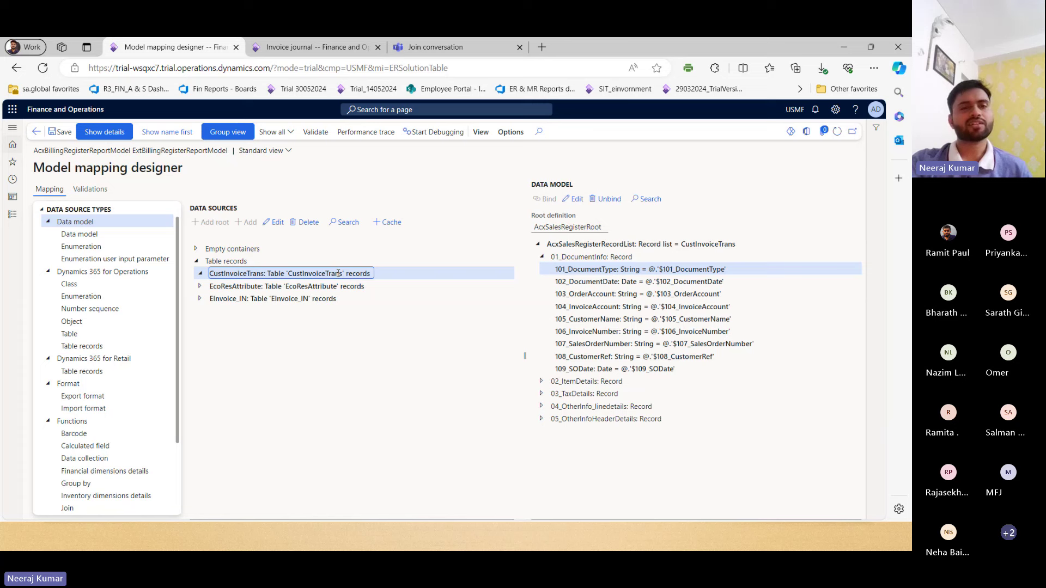
key(Right)
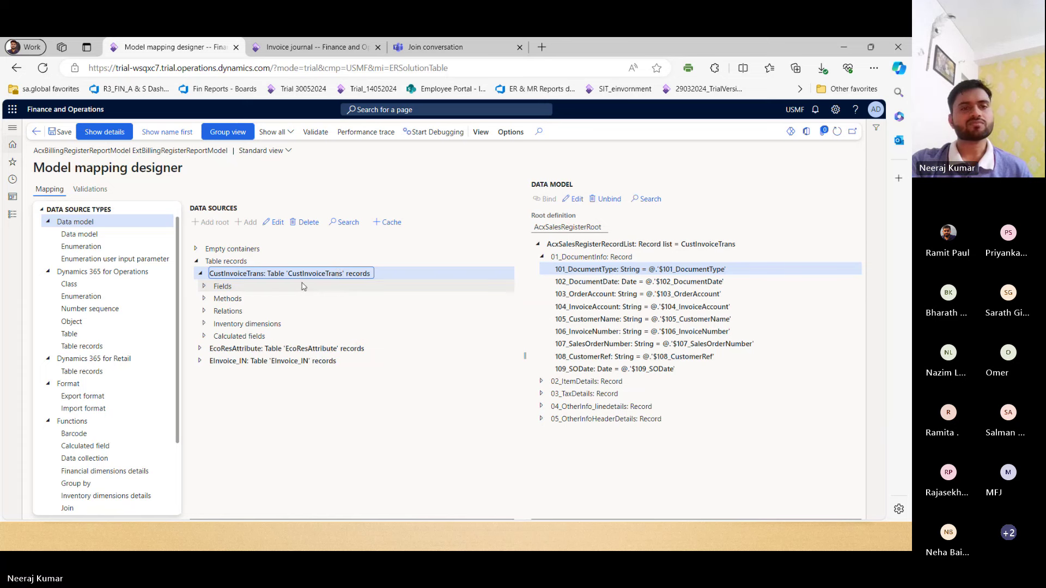
Step: Expand CustInvoiceTrans Relations down to the outgoing '>Relations' Other group
double_click(255, 272)
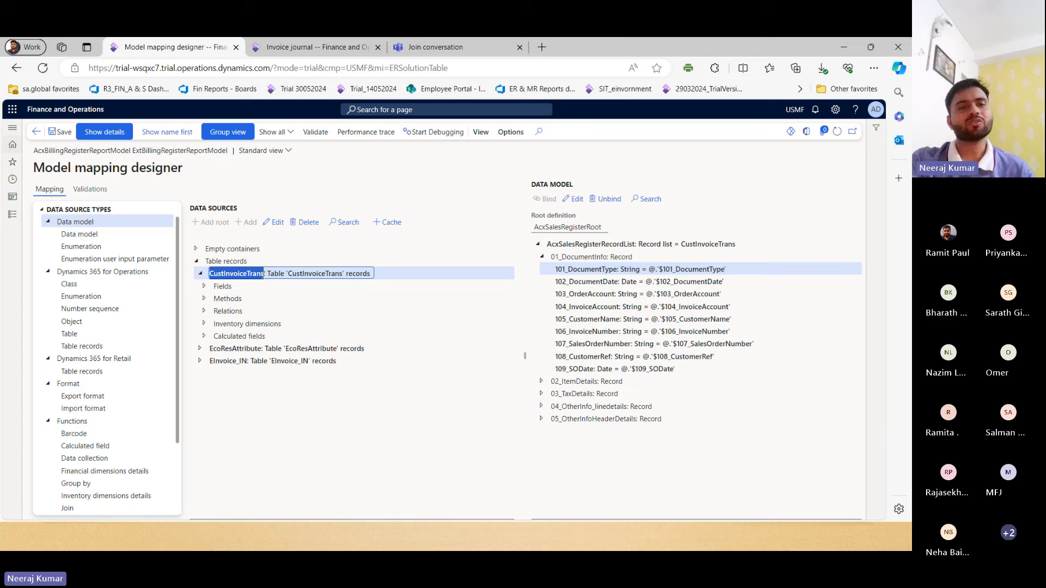
double_click(229, 311)
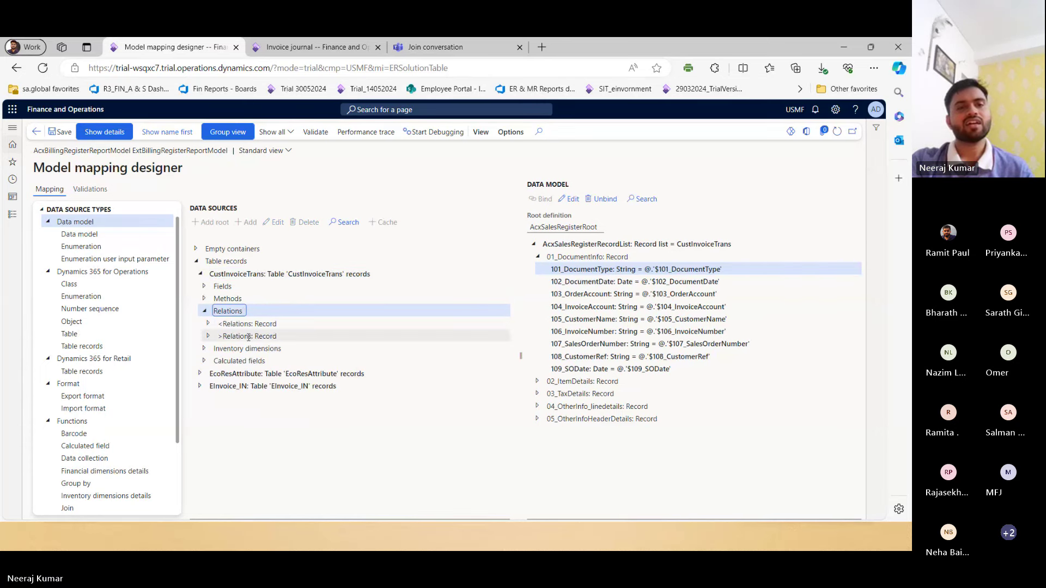
click(249, 337)
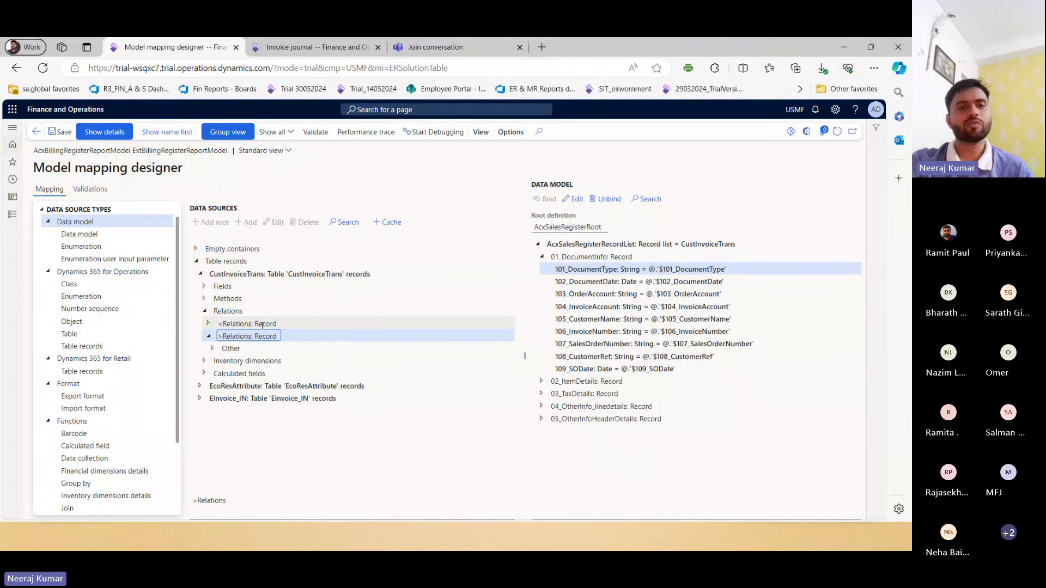
click(213, 349)
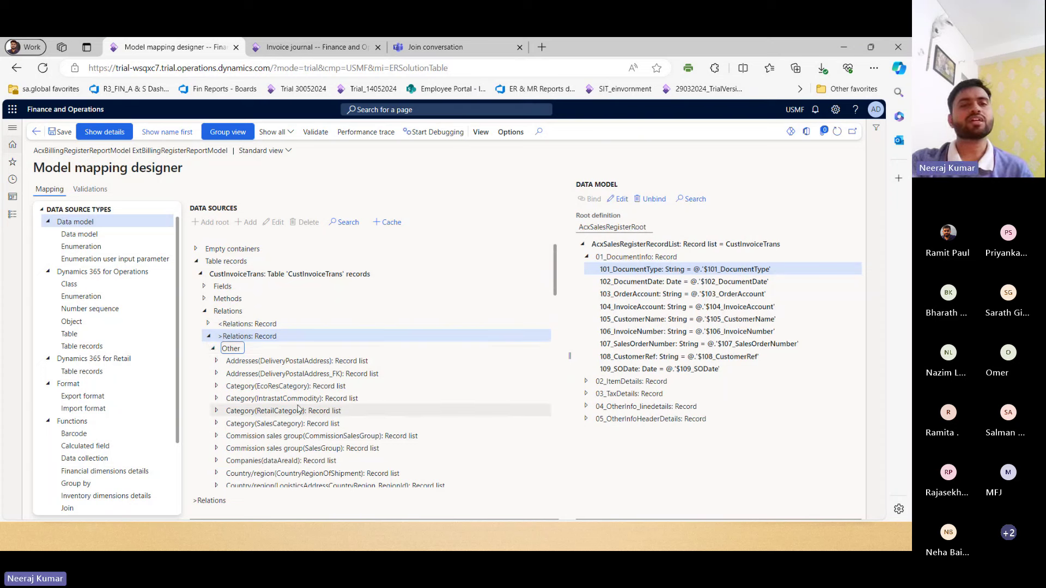
Step: Find 'custinvoicejour' on the page, expand the CustInvoiceJour relation's fields, then collapse back to Other
key(ctrl+f)
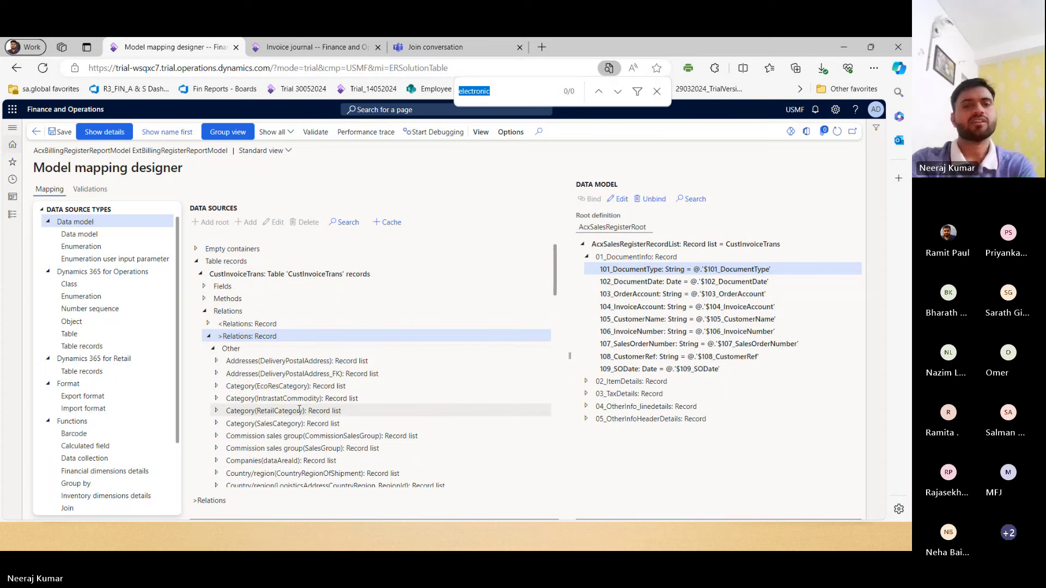
text(custinvoice)
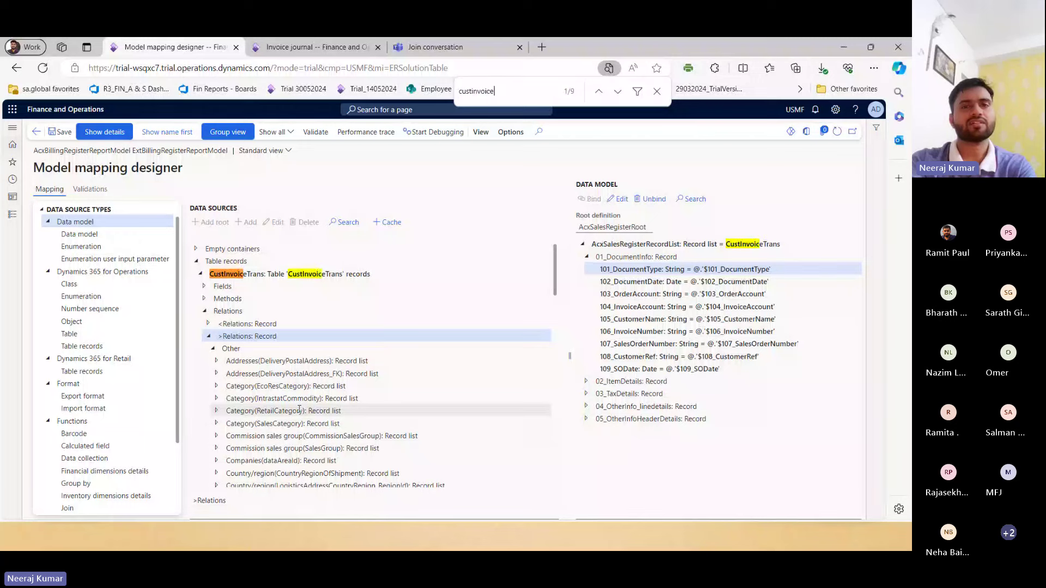
text(jour)
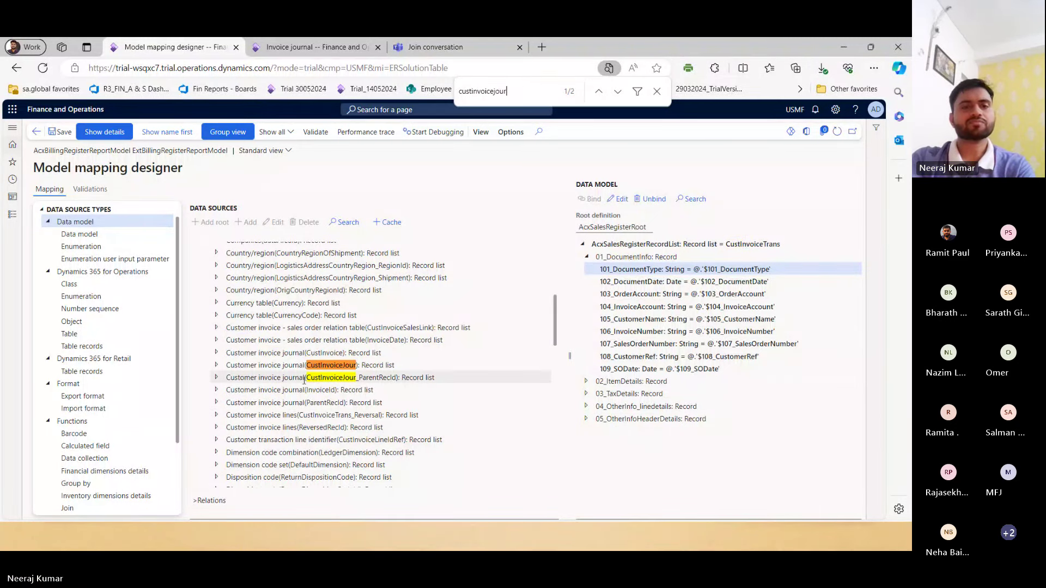
click(327, 364)
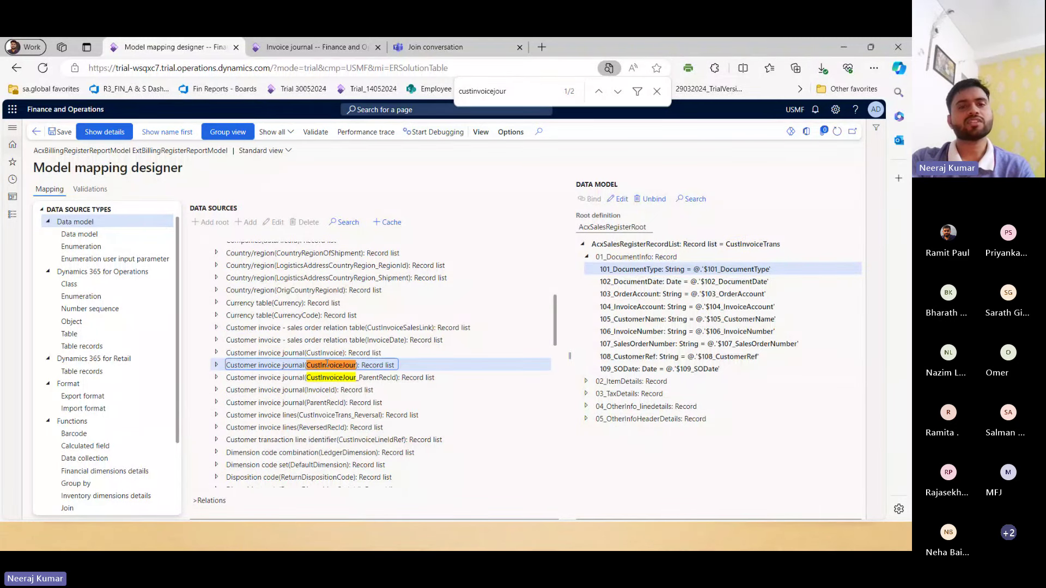
double_click(296, 366)
double_click(240, 378)
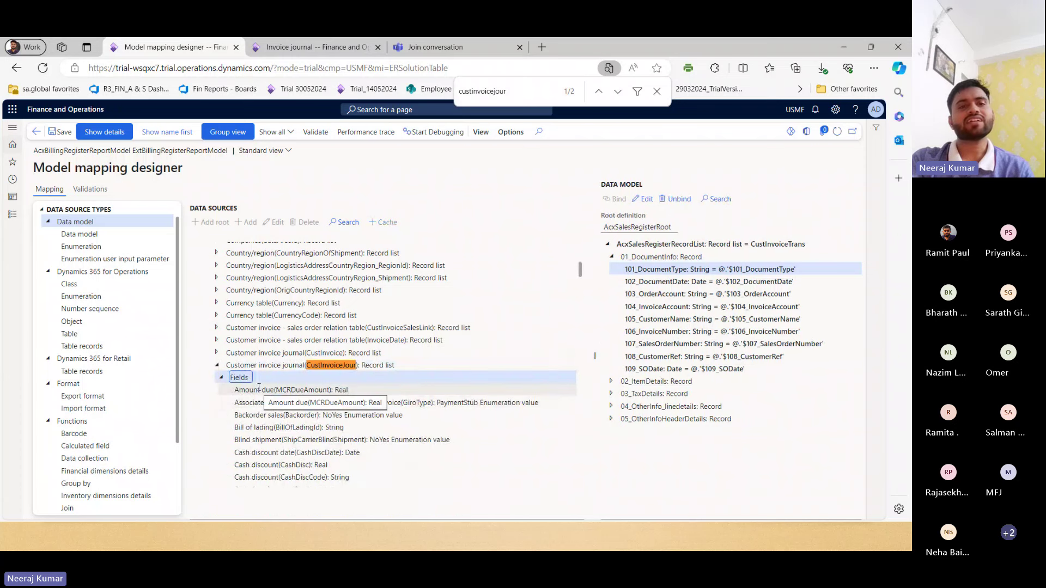
key(Left)
key(Left)
key(Left)
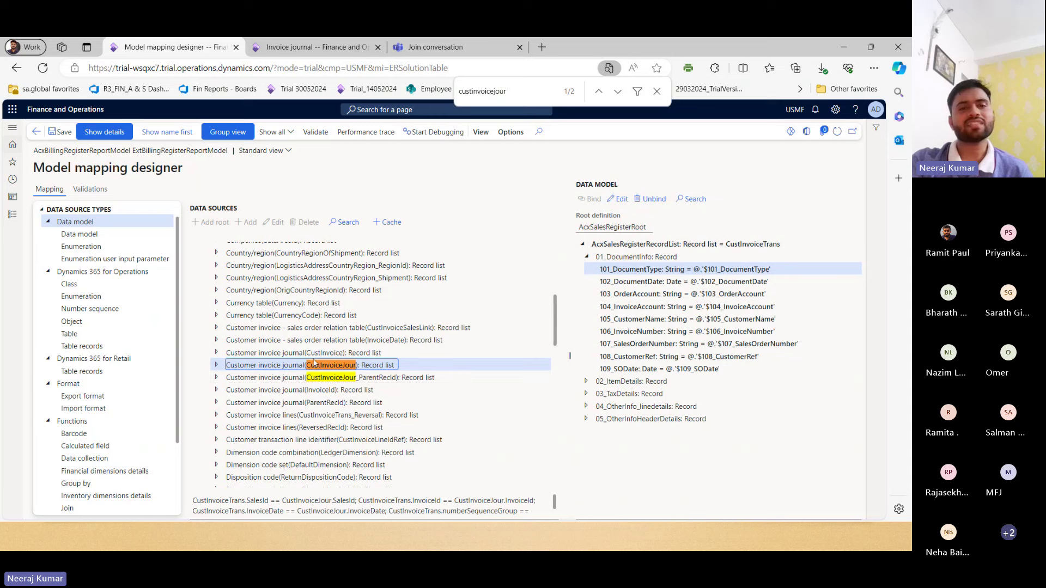
key(Left)
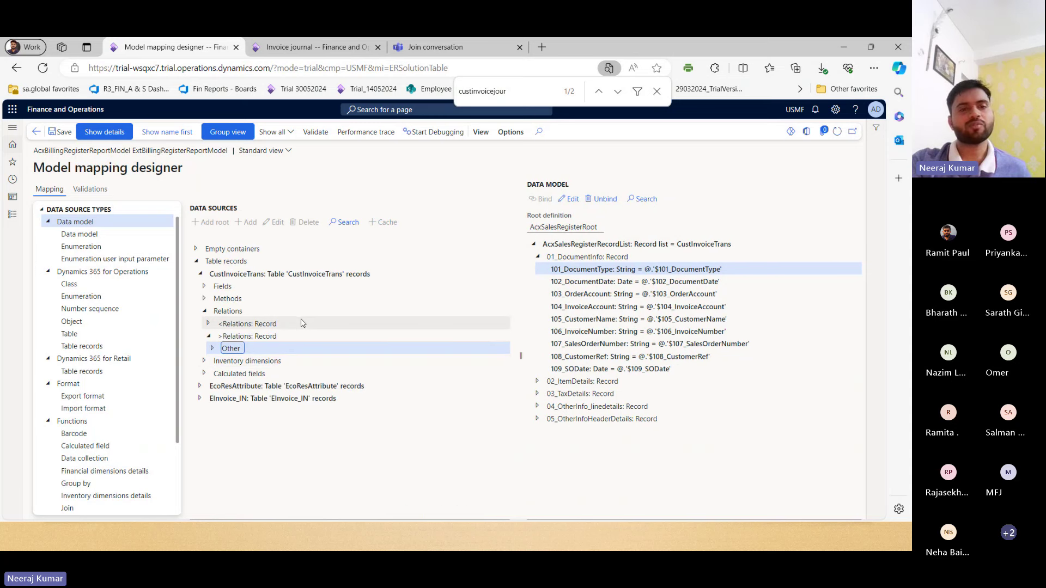
Step: Expand Other and check the 01_DocumentInfo bindings, such as 104_InvoiceAccount, against CustInvoiceTrans
double_click(256, 348)
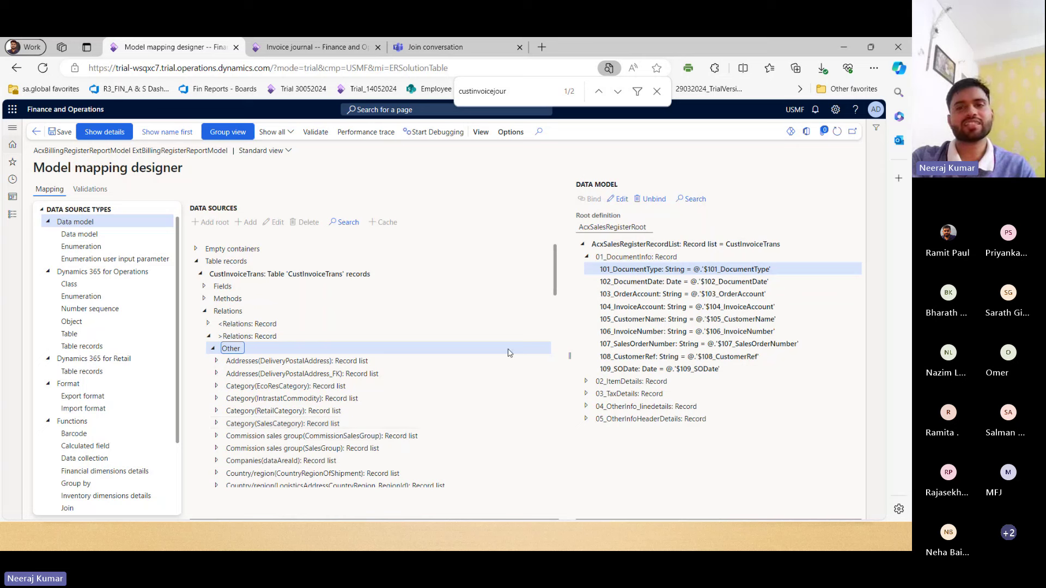
double_click(734, 305)
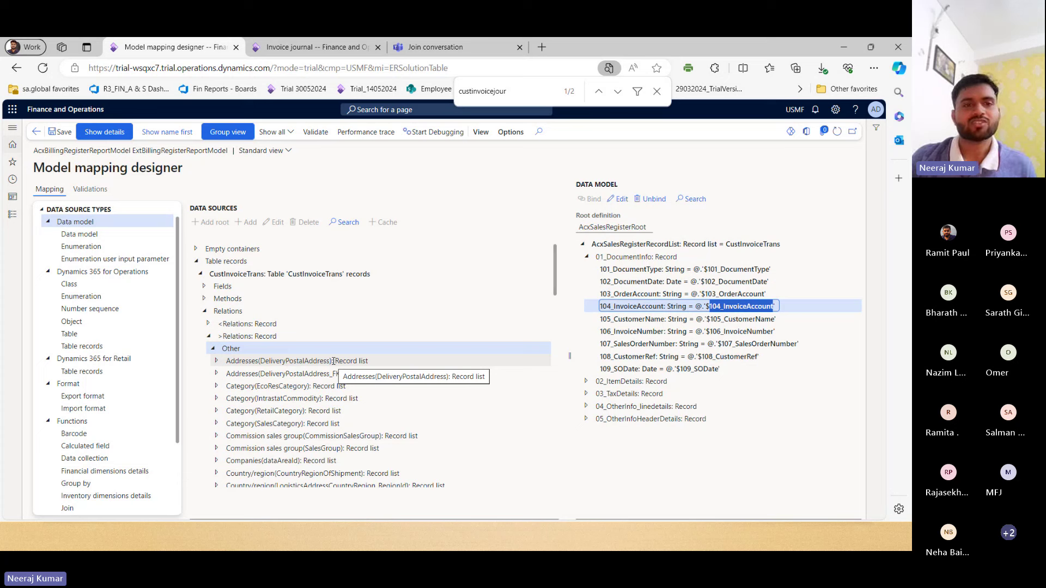
click(252, 270)
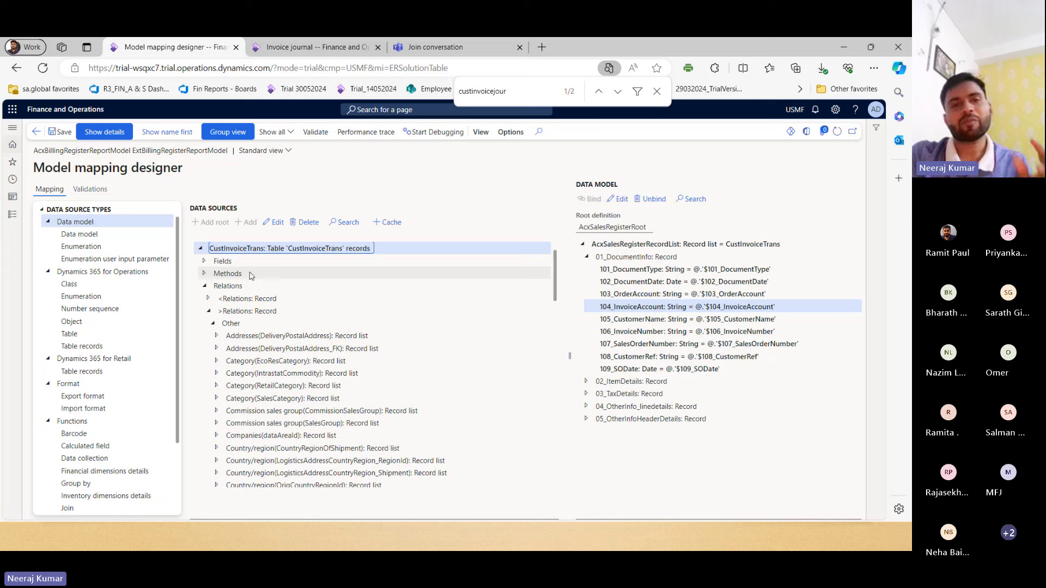
click(647, 255)
click(690, 245)
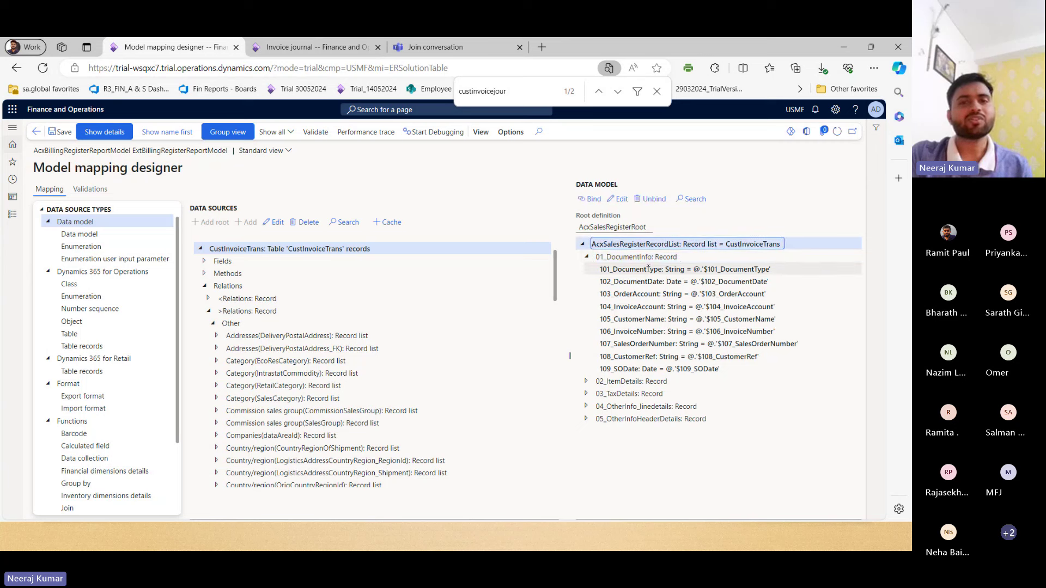
scroll(427, 329, up, 2)
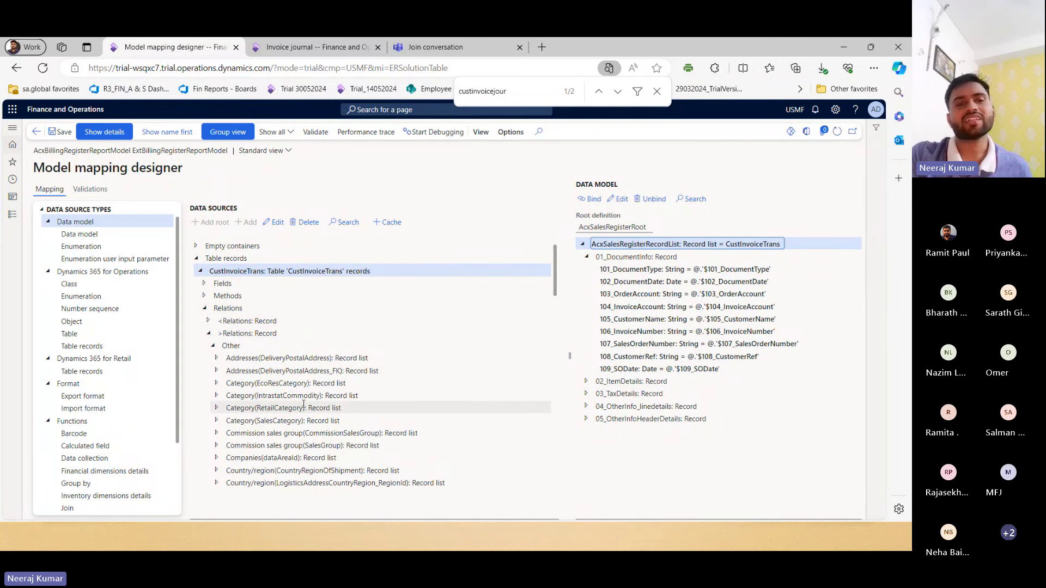
Step: View the Category(EcoResCategory) join, collapse Other and Relations, and reselect CustInvoiceTrans
click(327, 385)
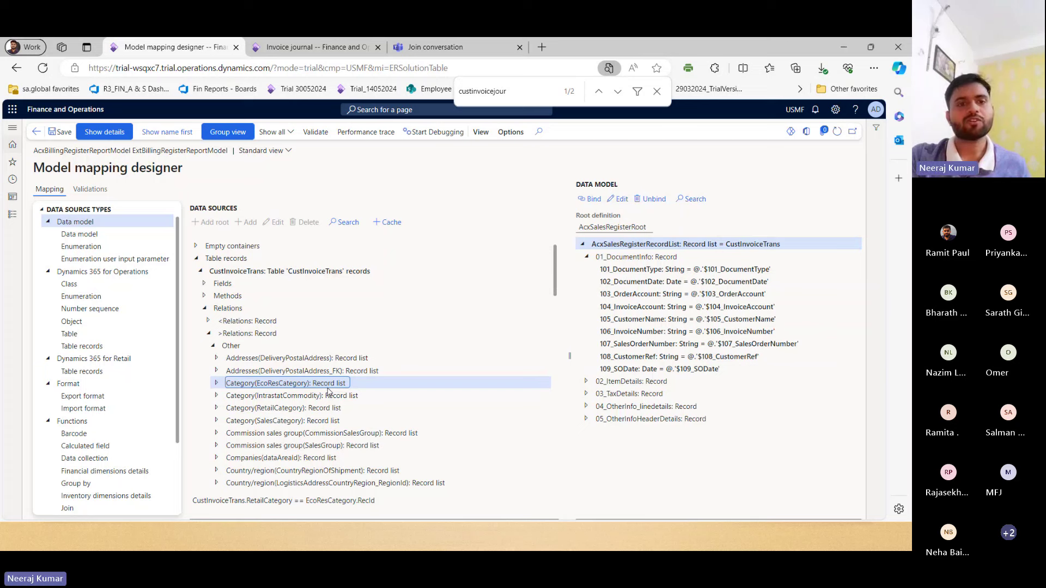
click(213, 346)
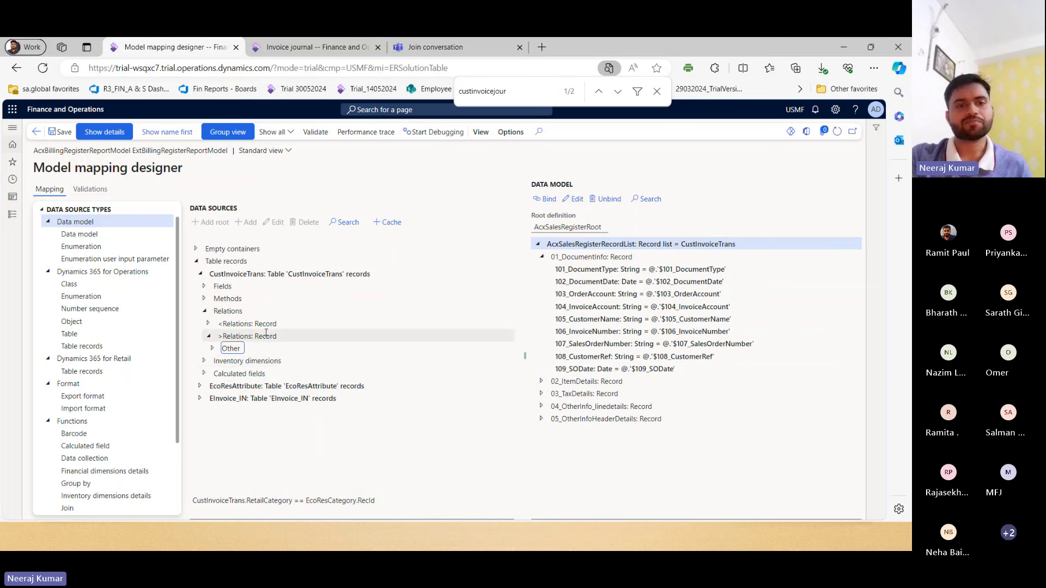
click(205, 309)
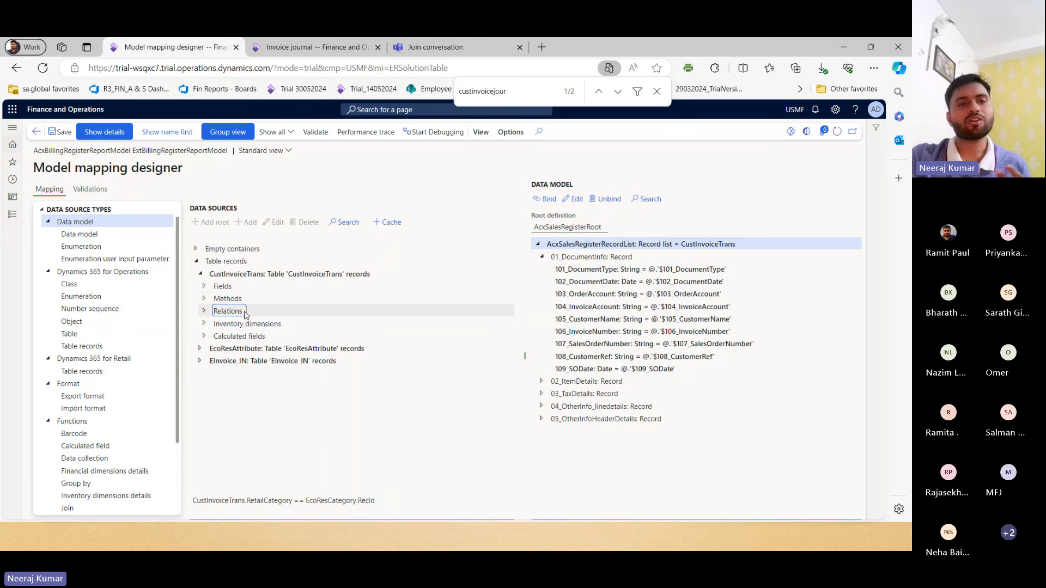
click(289, 275)
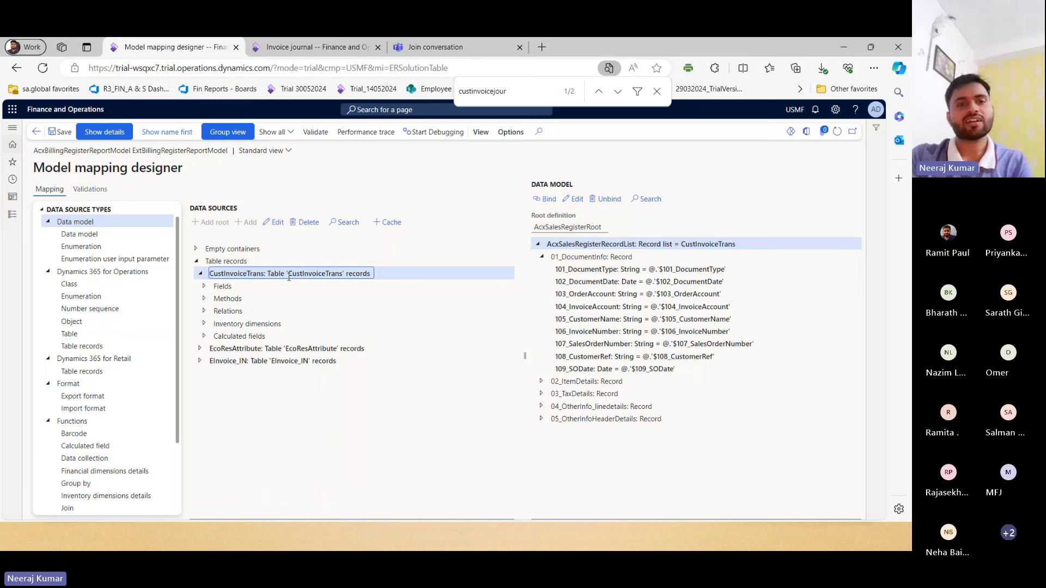
double_click(291, 336)
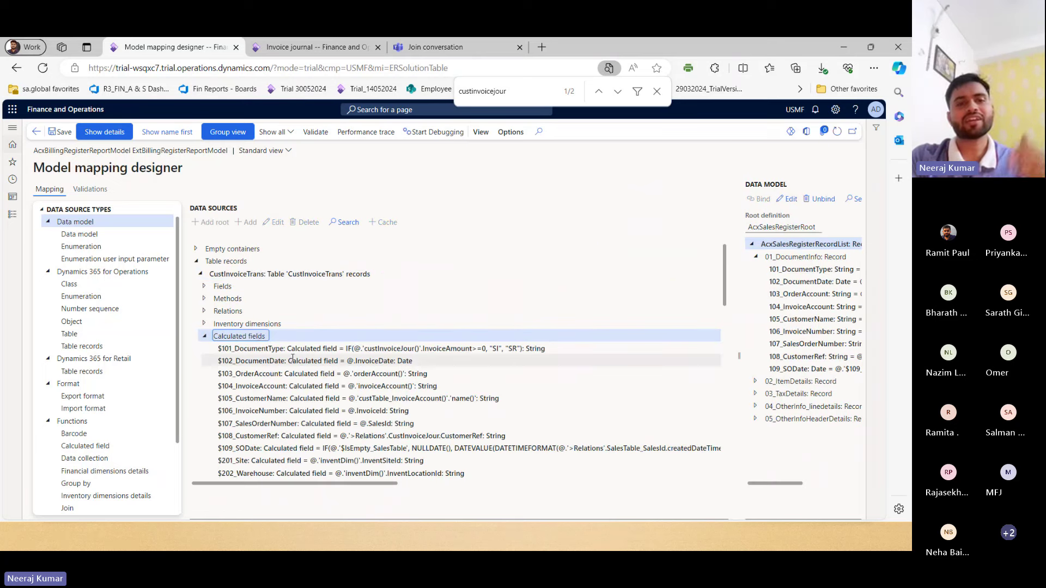
click(258, 349)
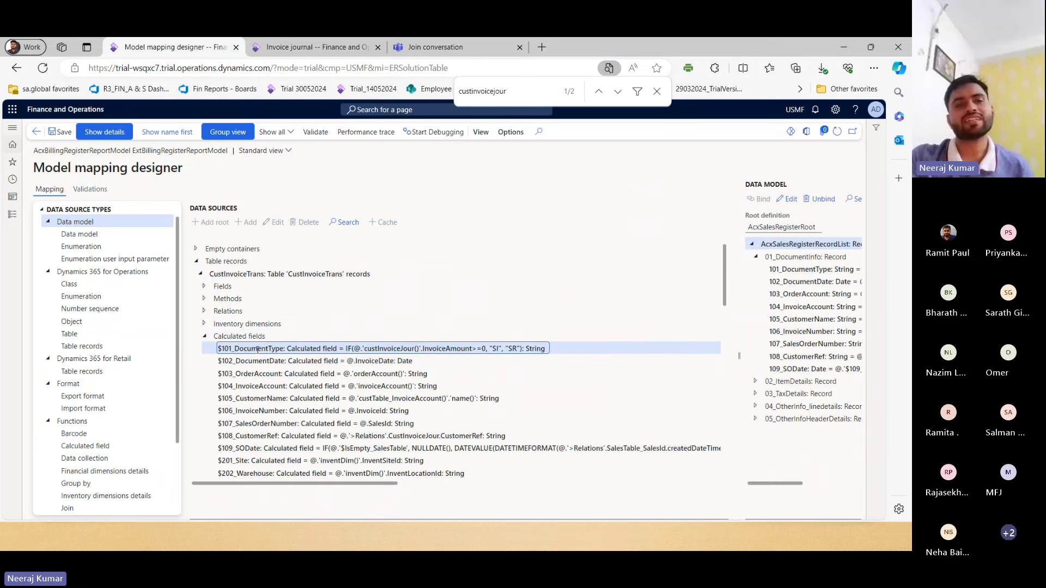
click(257, 360)
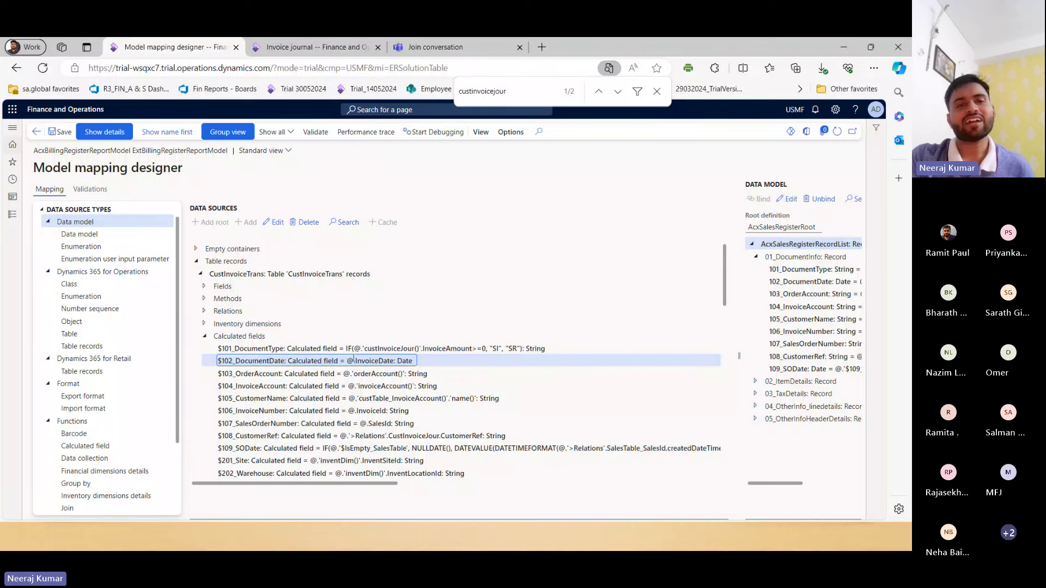
drag(354, 360, 392, 361)
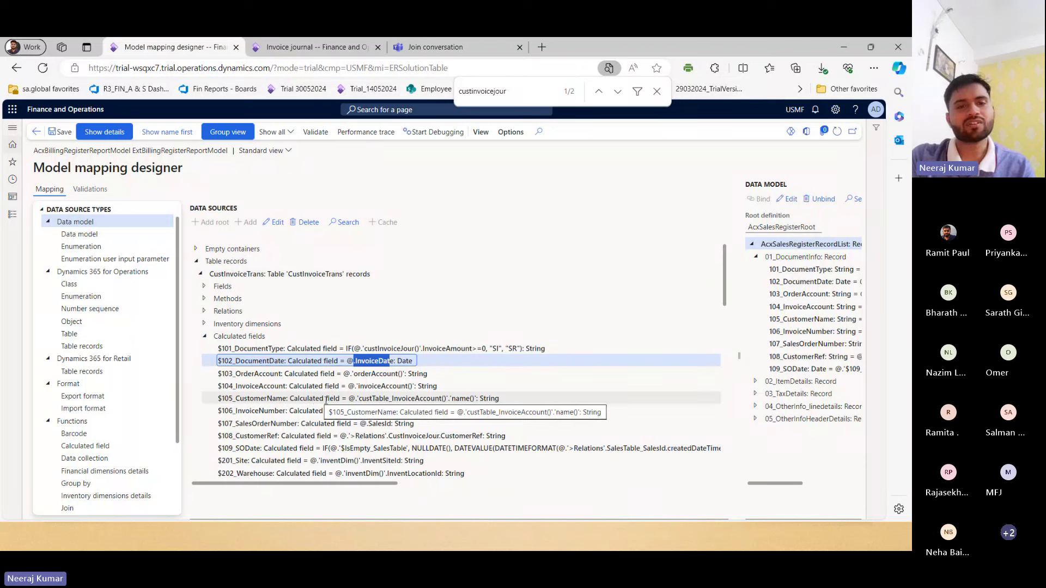
click(357, 434)
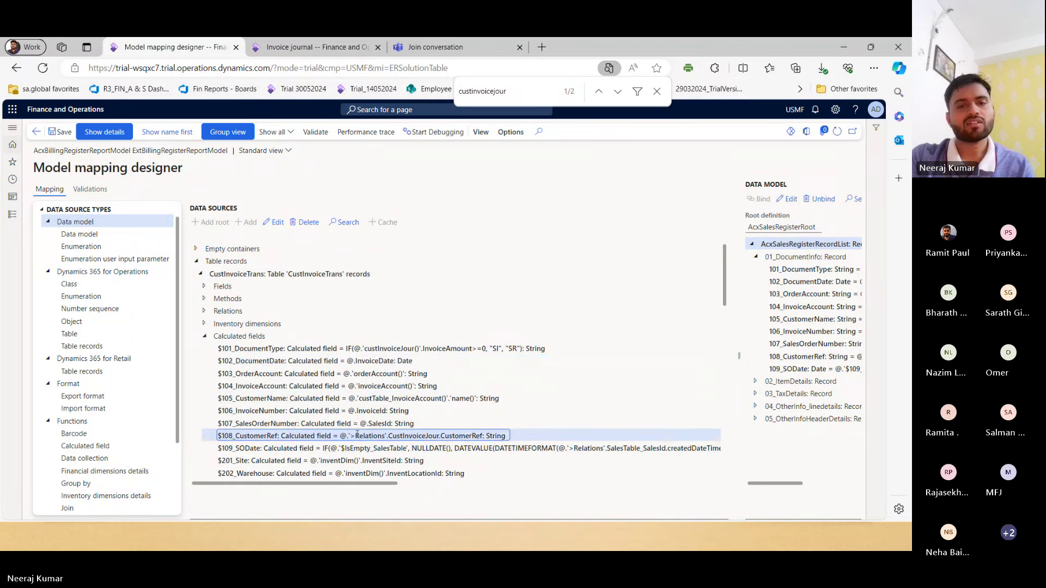
double_click(461, 435)
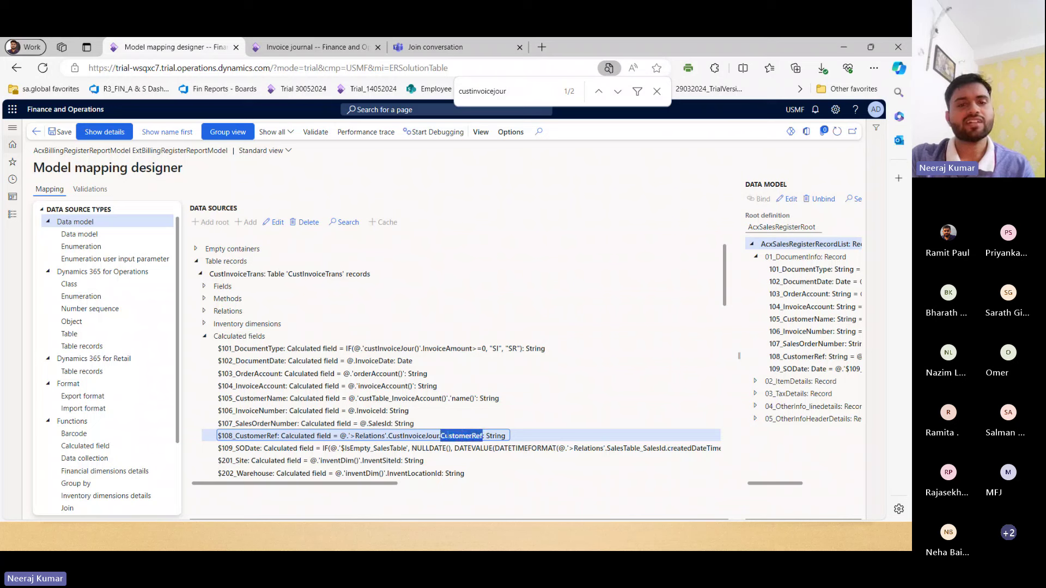
click(310, 438)
double_click(371, 436)
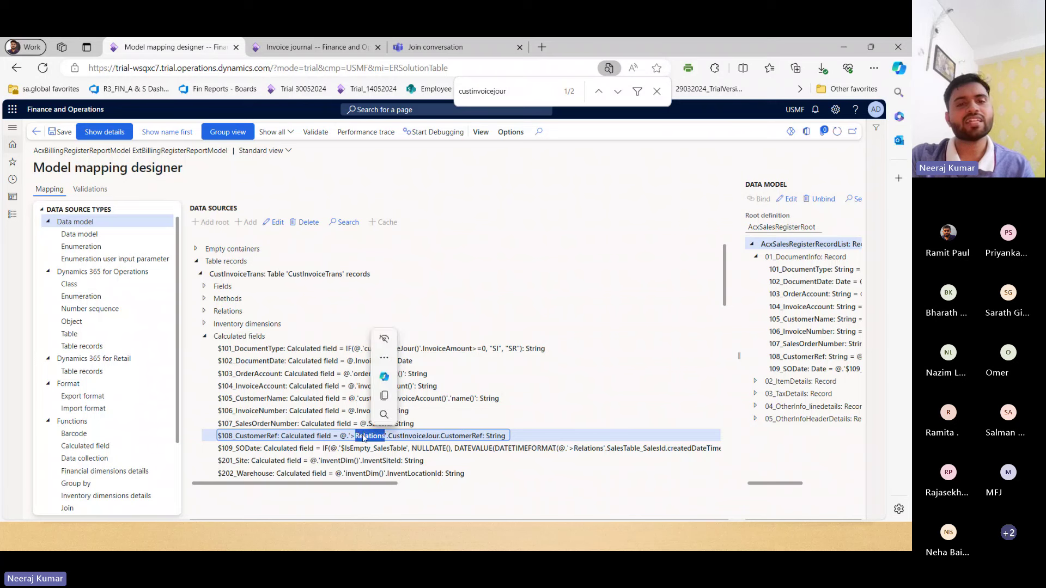
click(392, 437)
double_click(392, 437)
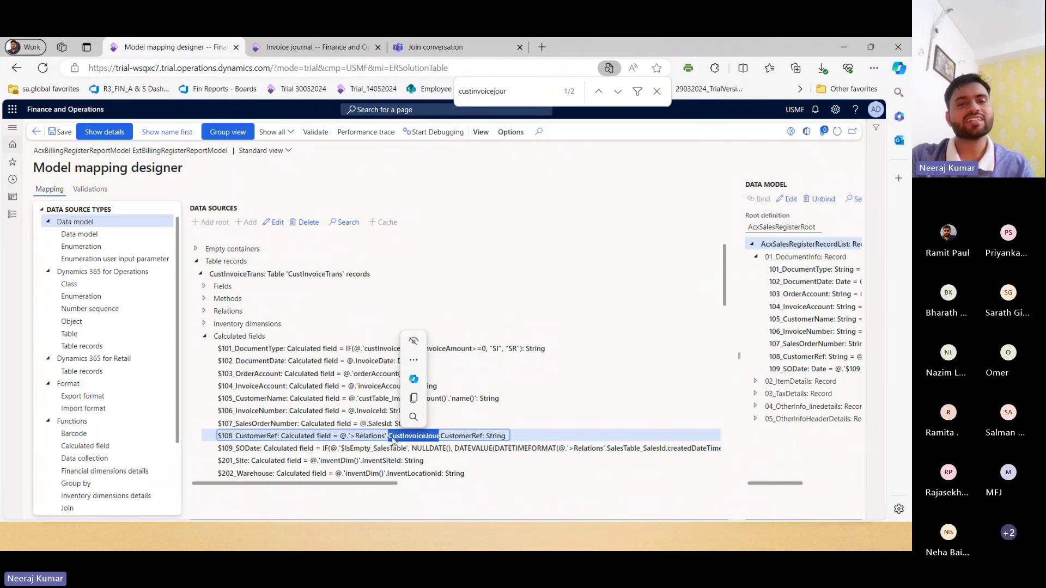
double_click(459, 437)
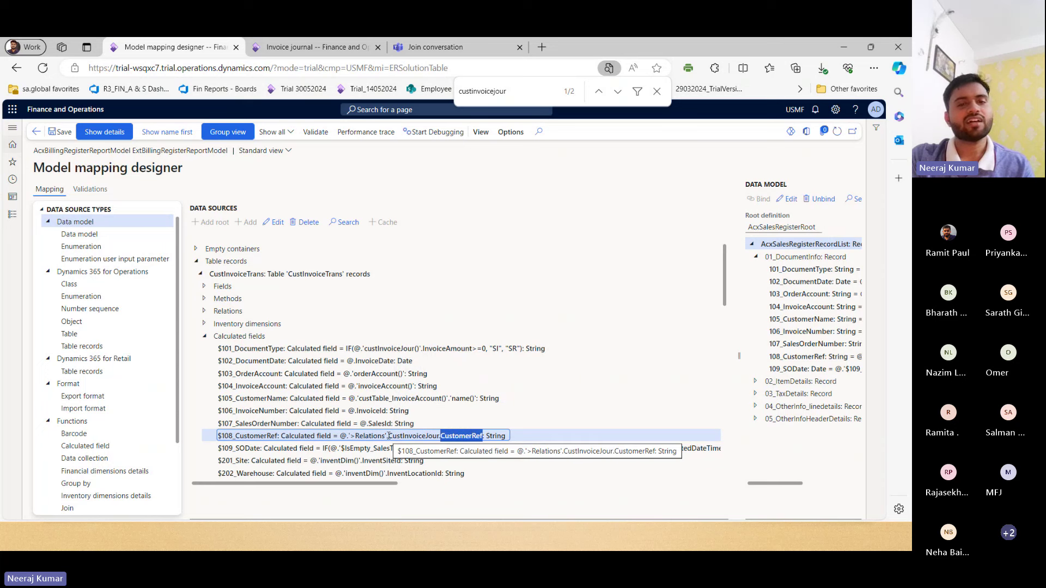
scroll(376, 425, down, 1)
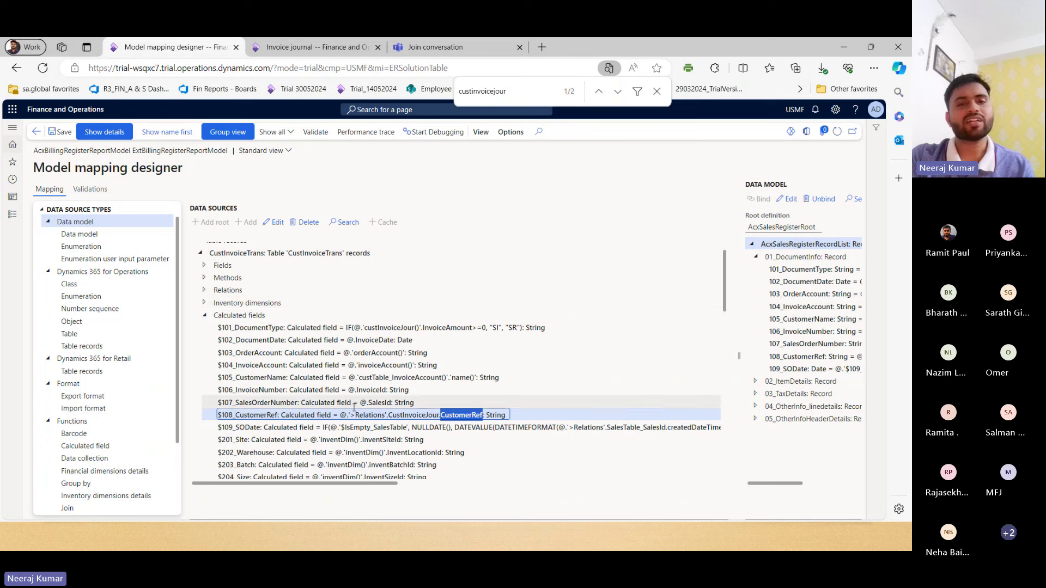
double_click(417, 416)
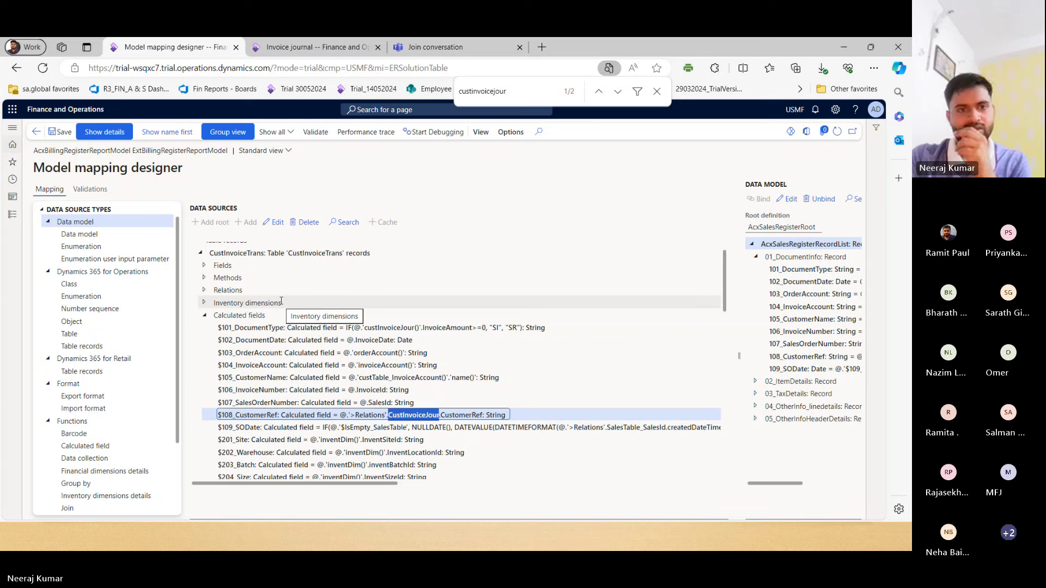
scroll(281, 301, up, 1)
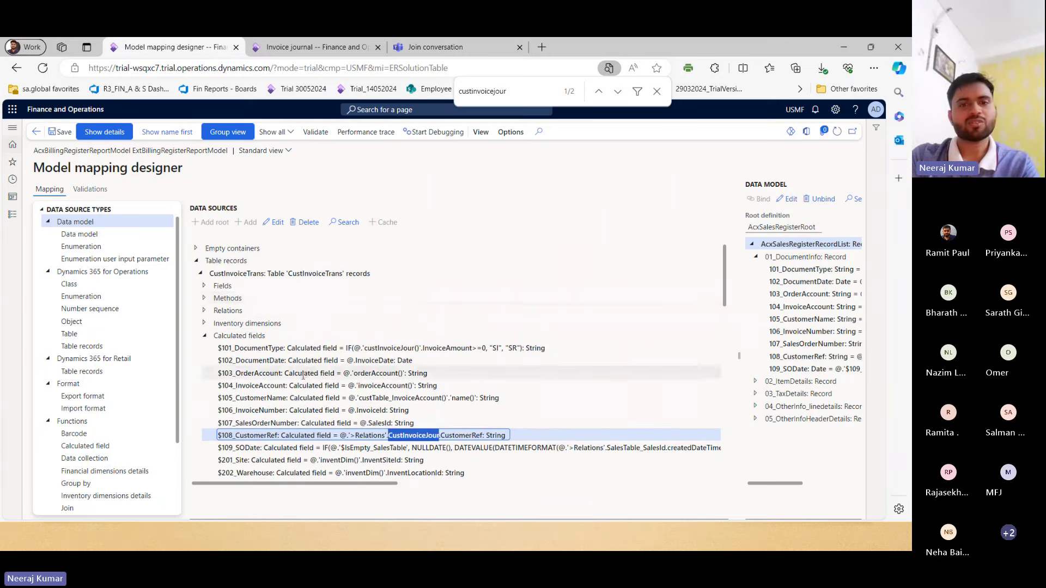
scroll(303, 376, down, 3)
scroll(303, 376, down, 1)
scroll(303, 376, up, 3)
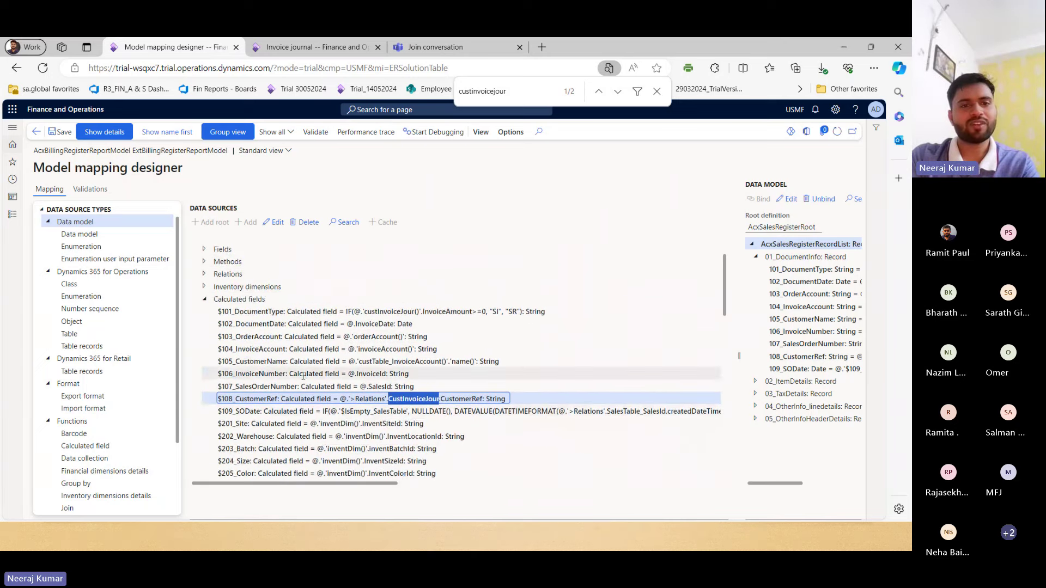
scroll(302, 376, down, 5)
scroll(276, 339, down, 2)
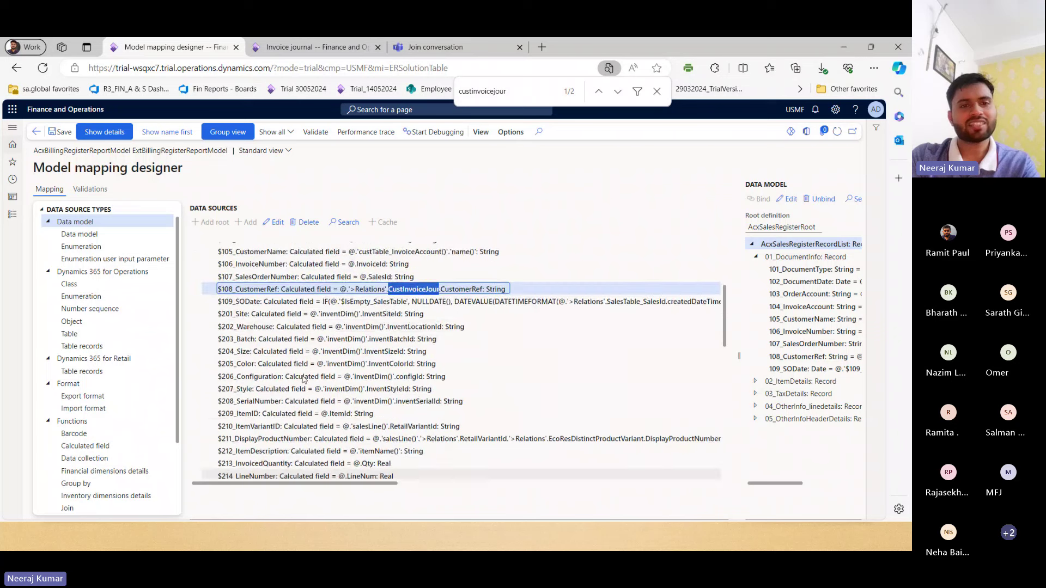
click(261, 341)
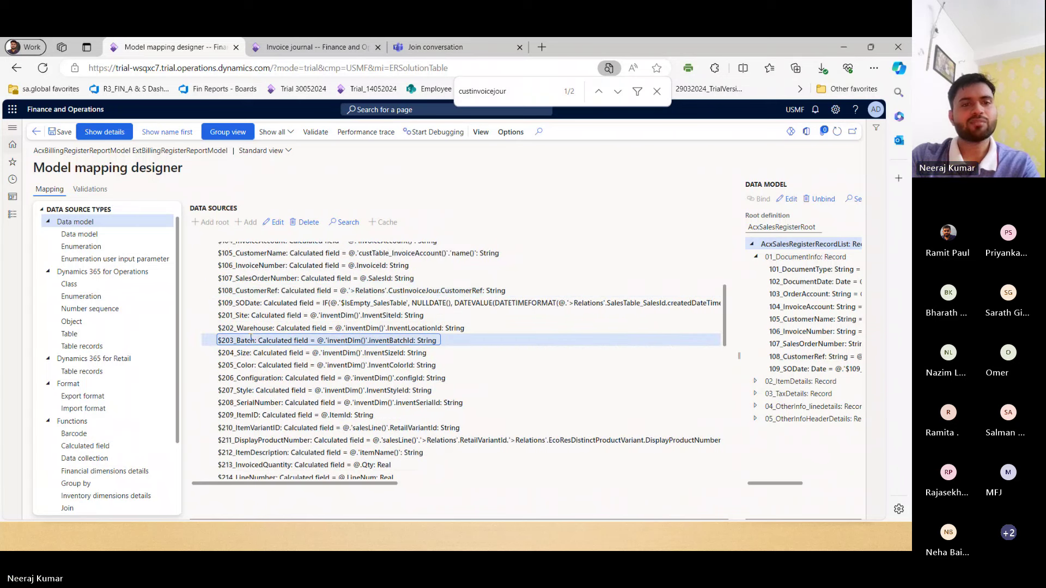
click(242, 353)
click(249, 365)
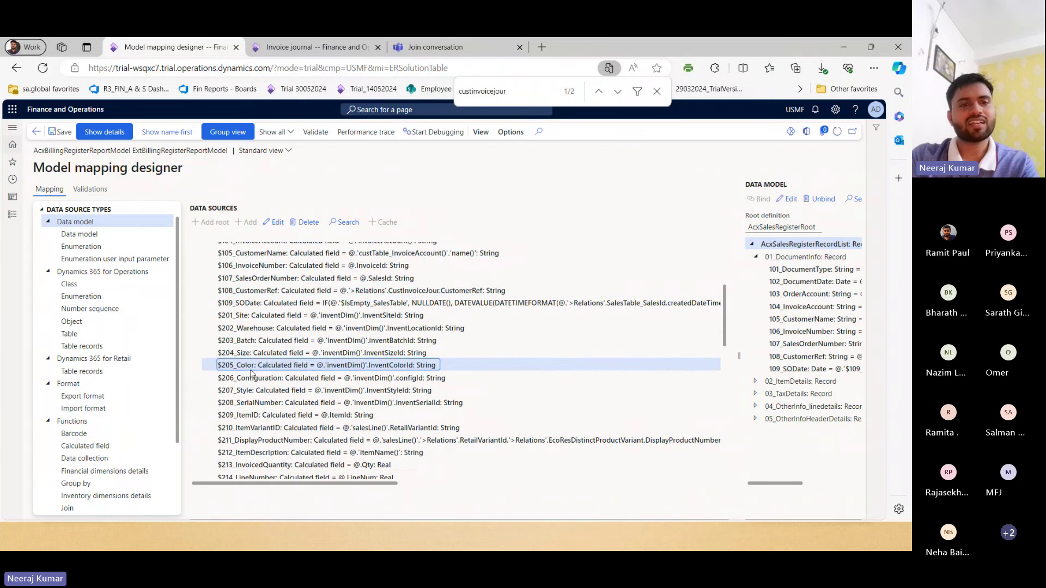
drag(320, 365, 369, 372)
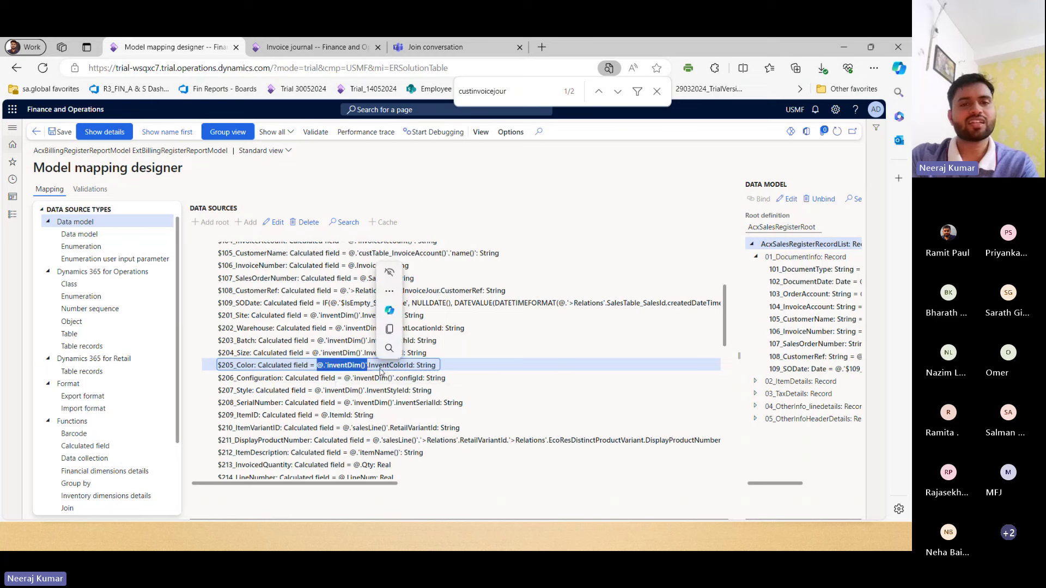
double_click(382, 367)
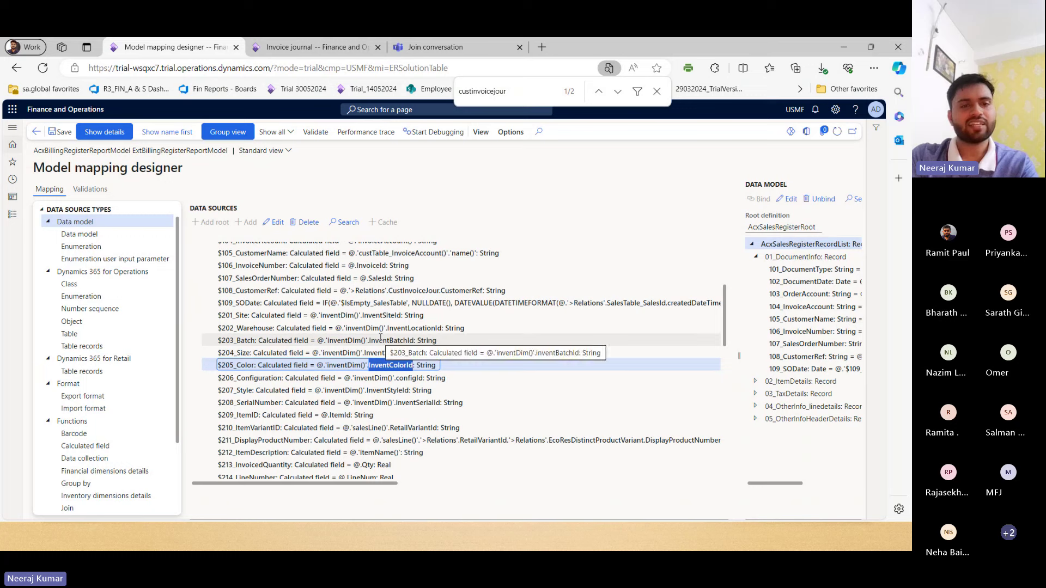
click(379, 340)
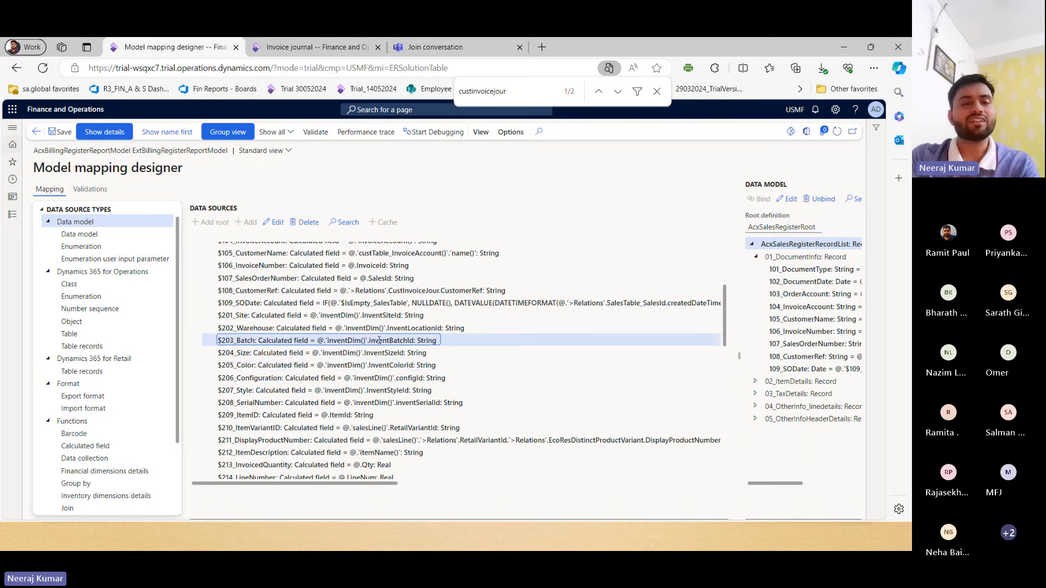
scroll(379, 340, up, 4)
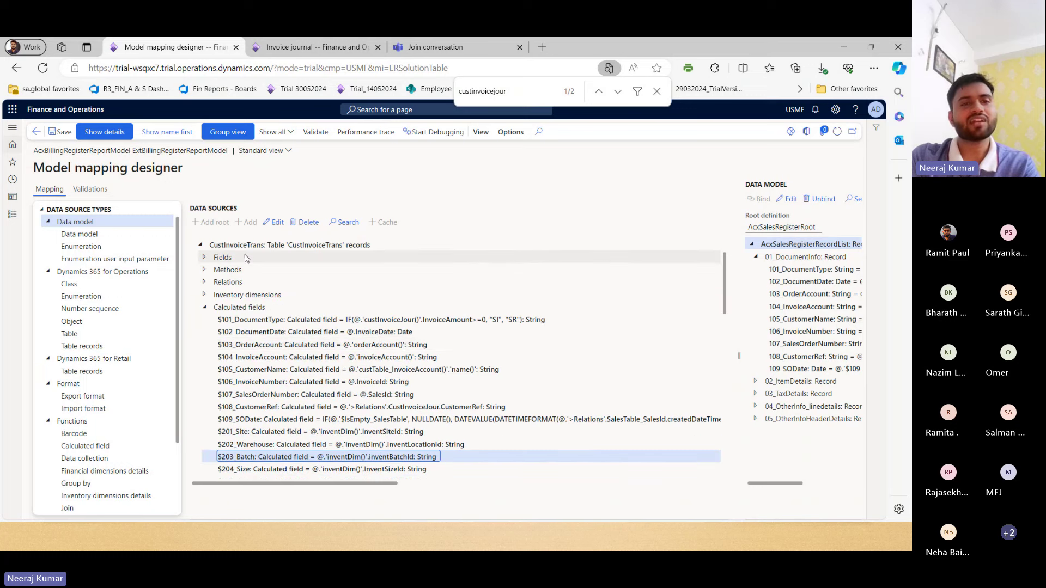
drag(264, 244, 227, 248)
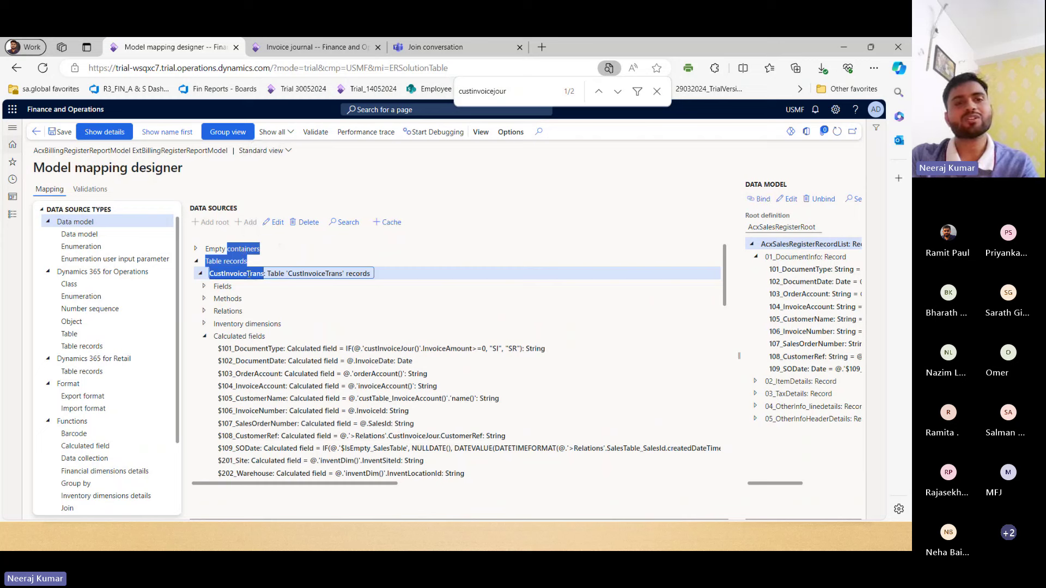
scroll(249, 274, down, 3)
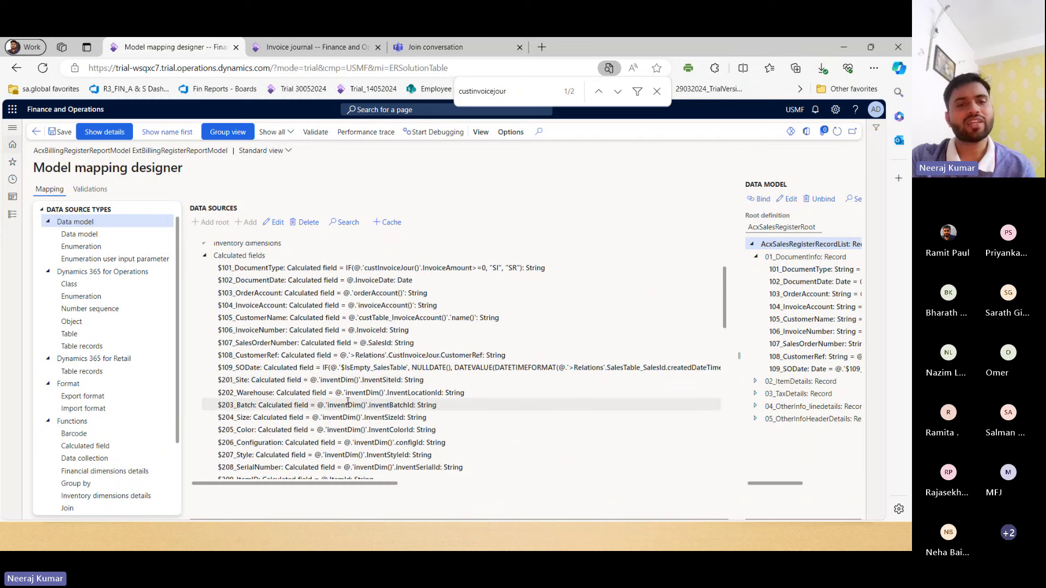
double_click(359, 395)
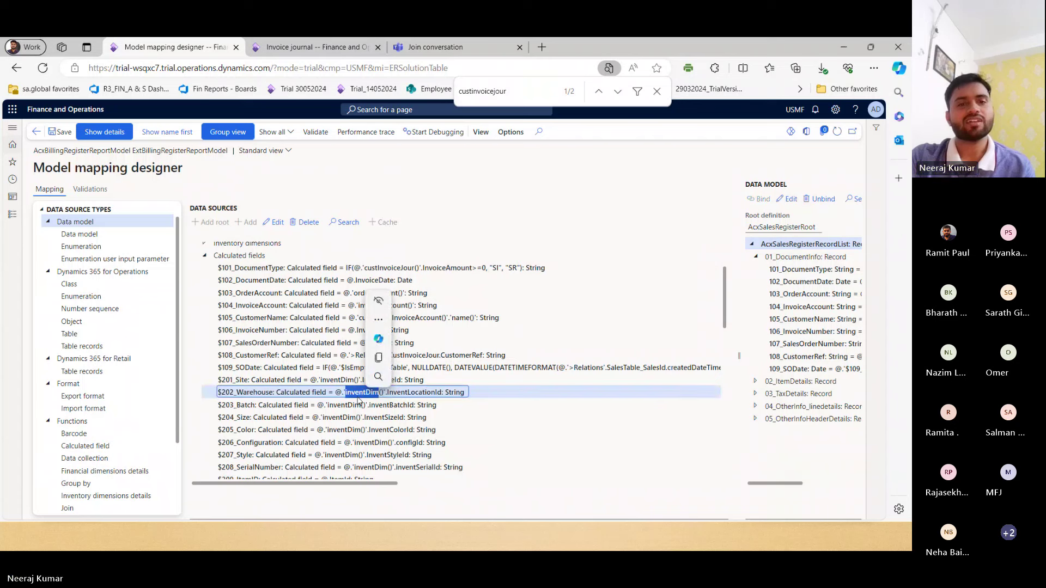
click(423, 391)
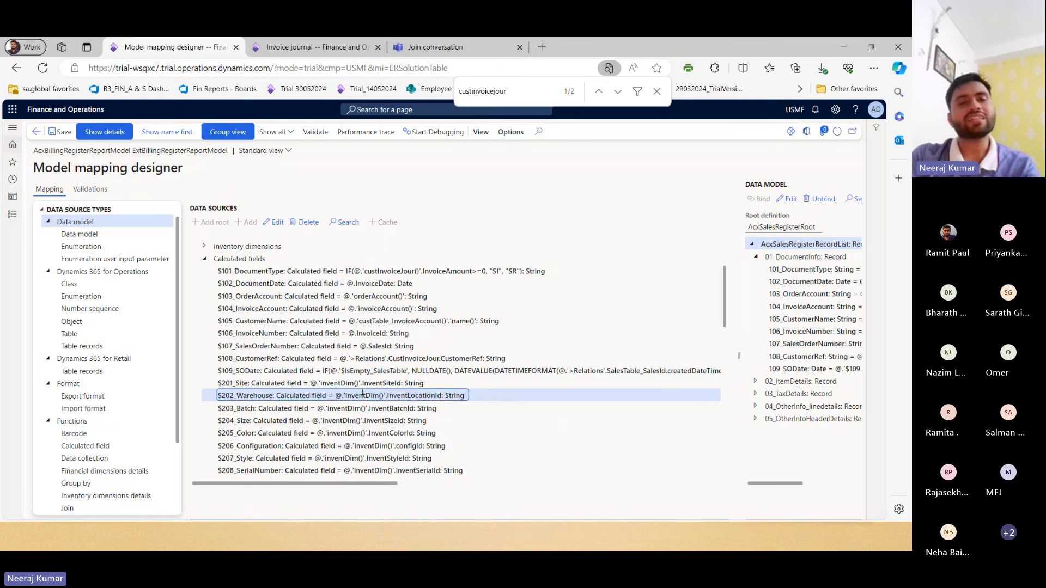
scroll(362, 392, up, 1)
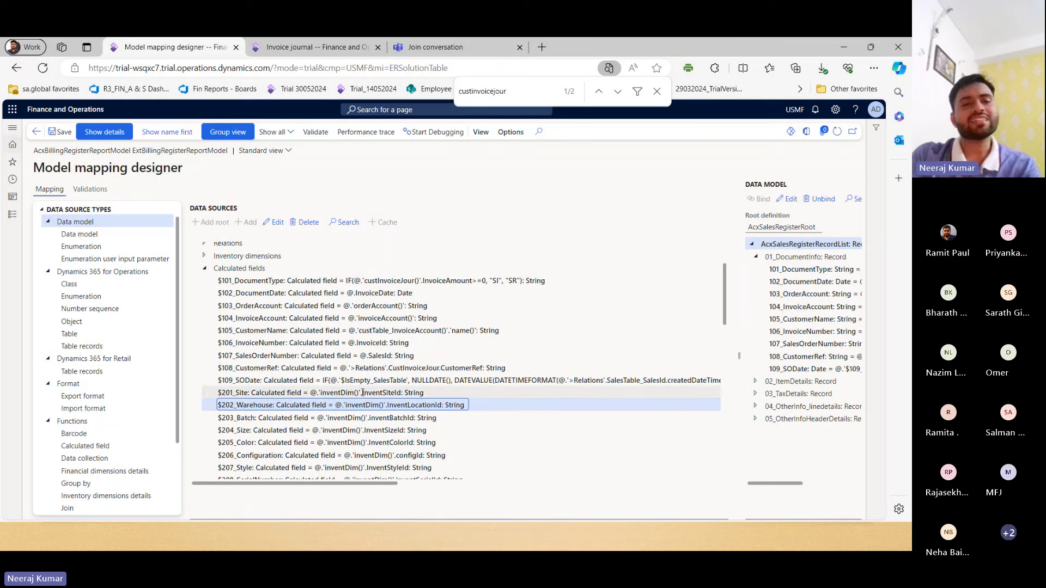
Step: In a duplicated tab, select ExtSalesRegisterMM under ExtSalesRegister and open its mapping designer
right_click(216, 49)
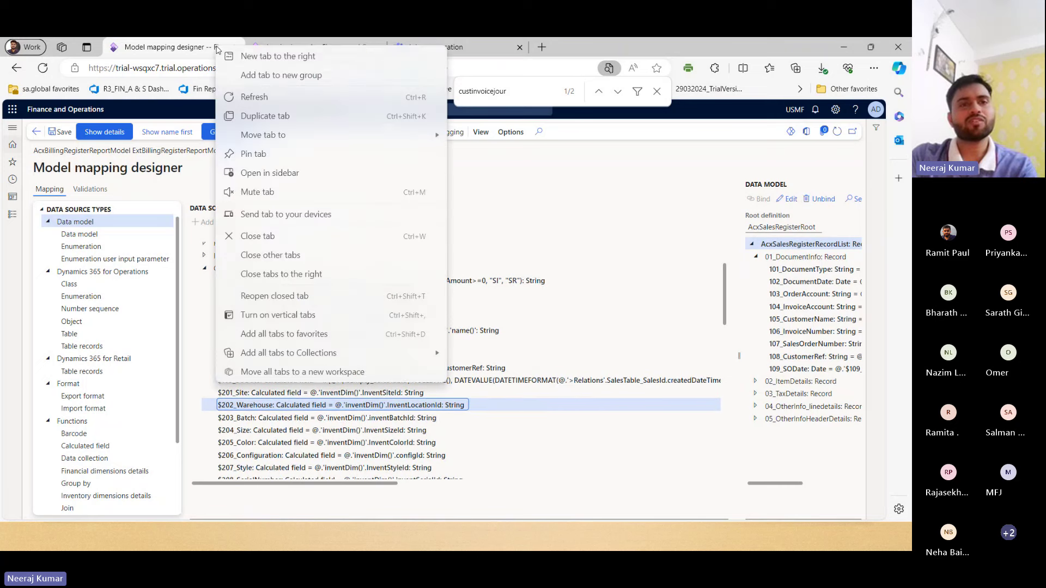
click(243, 116)
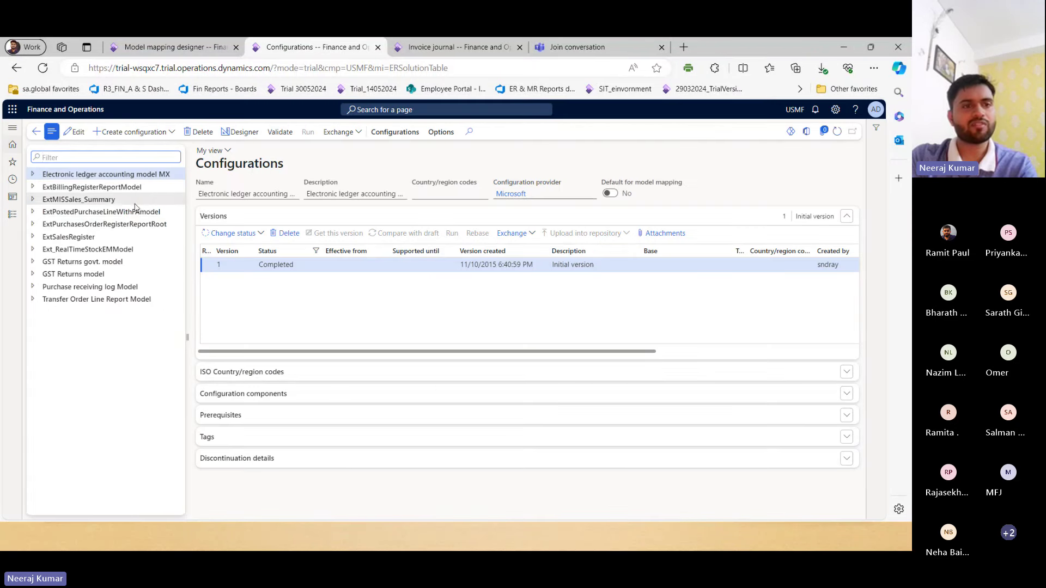
click(134, 202)
key(Down)
key(Down)
key(Down)
key(Right)
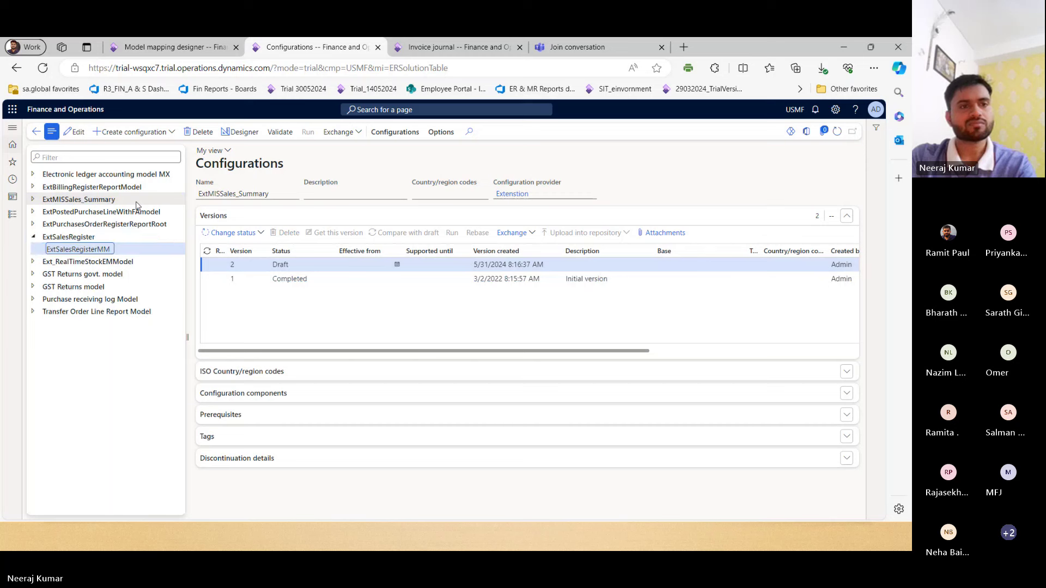
key(Down)
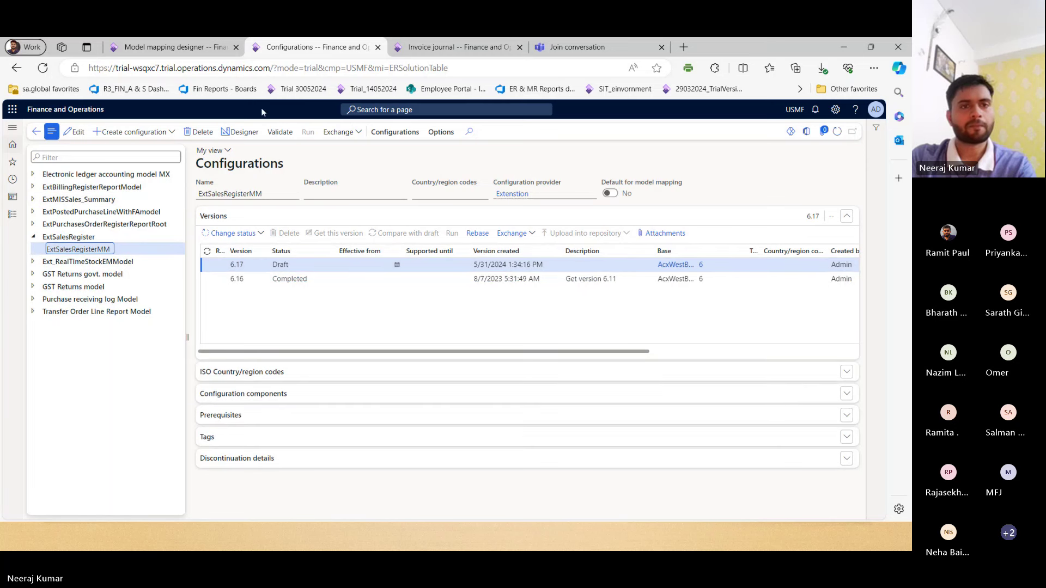
click(248, 134)
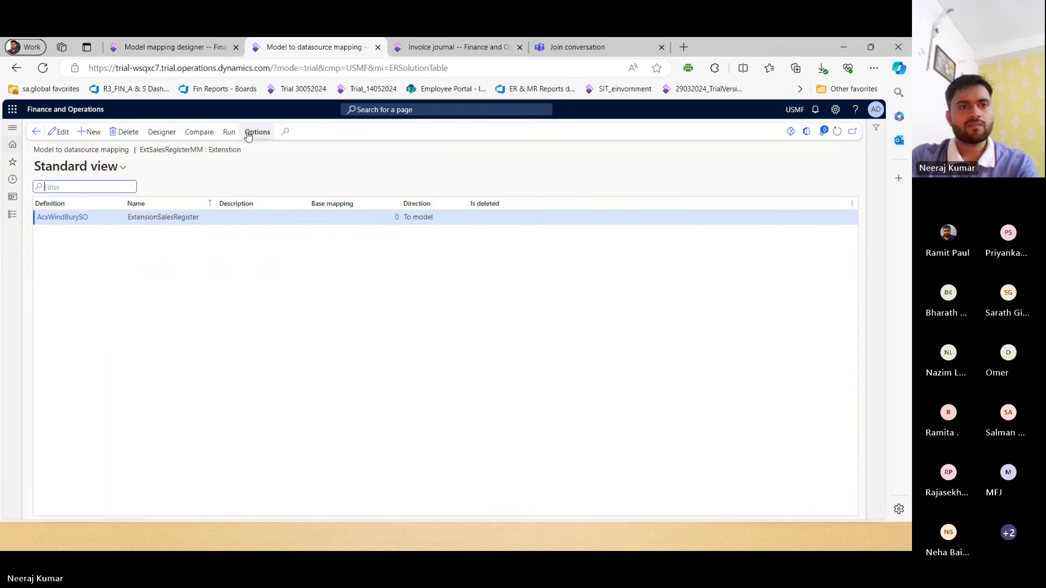
click(161, 134)
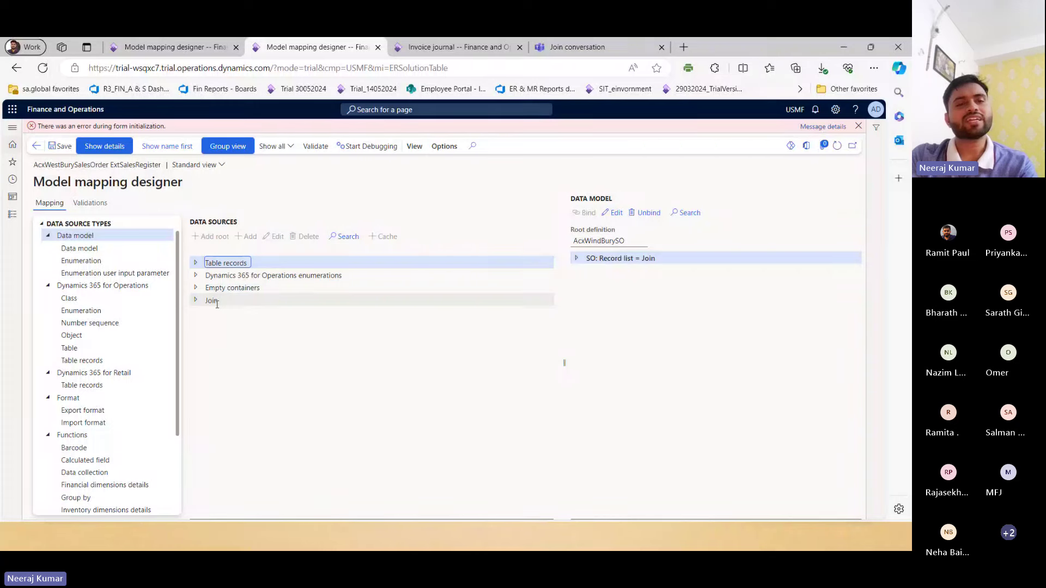
Step: Expand Table records, browse CustInvoiceJour and CustInvoiceTrans, and pick Table records as the source type
key(Right)
scroll(272, 336, down, 1)
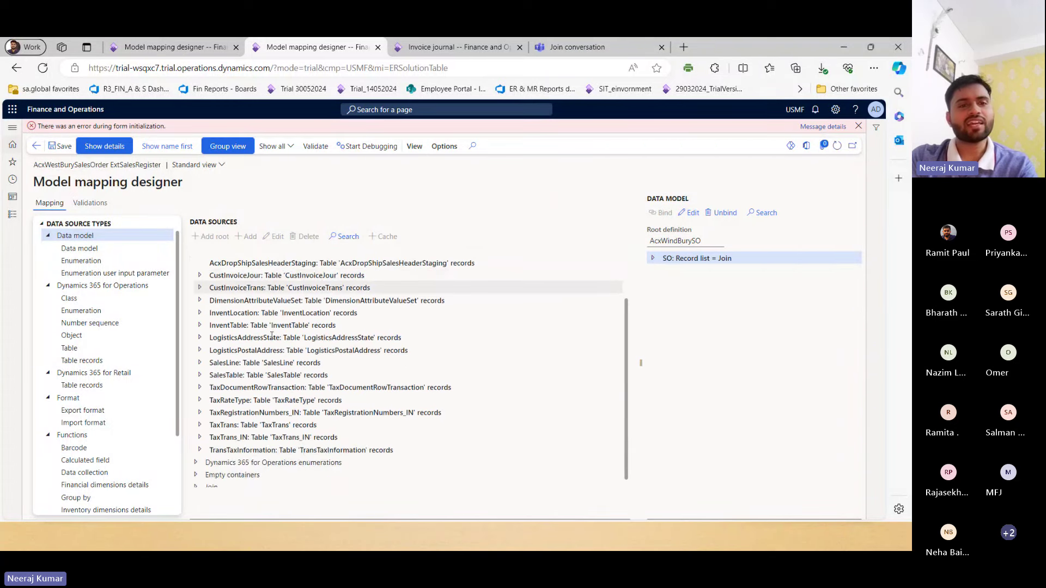
scroll(265, 300, up, 1)
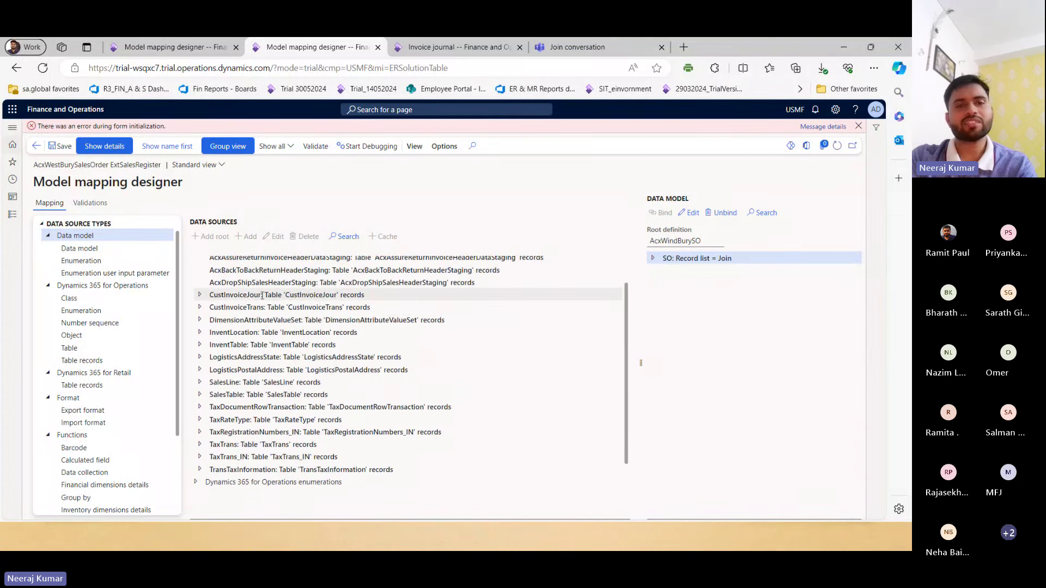
click(262, 296)
click(248, 306)
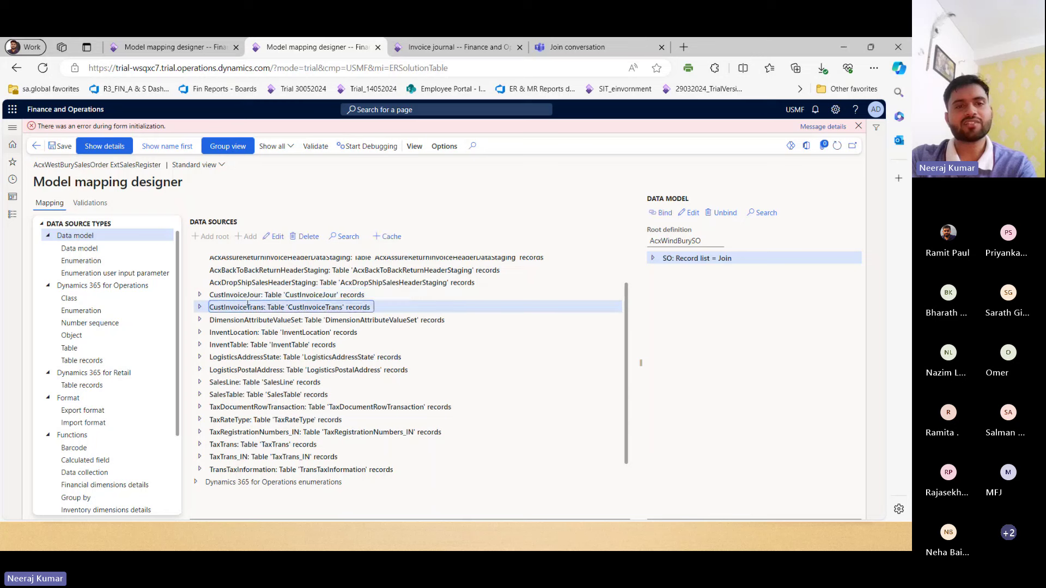
click(82, 360)
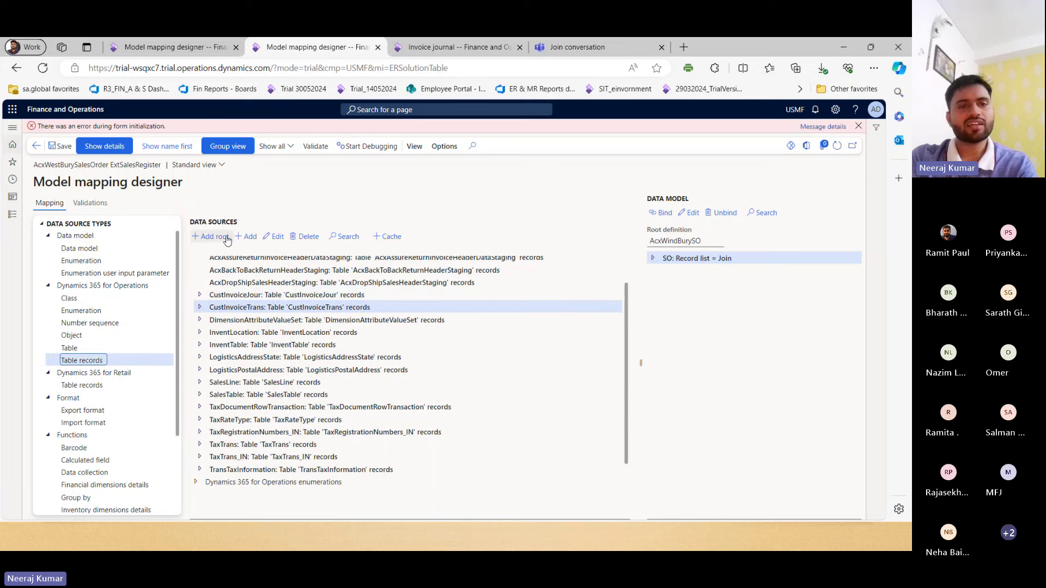
scroll(231, 274, up, 3)
scroll(231, 273, down, 2)
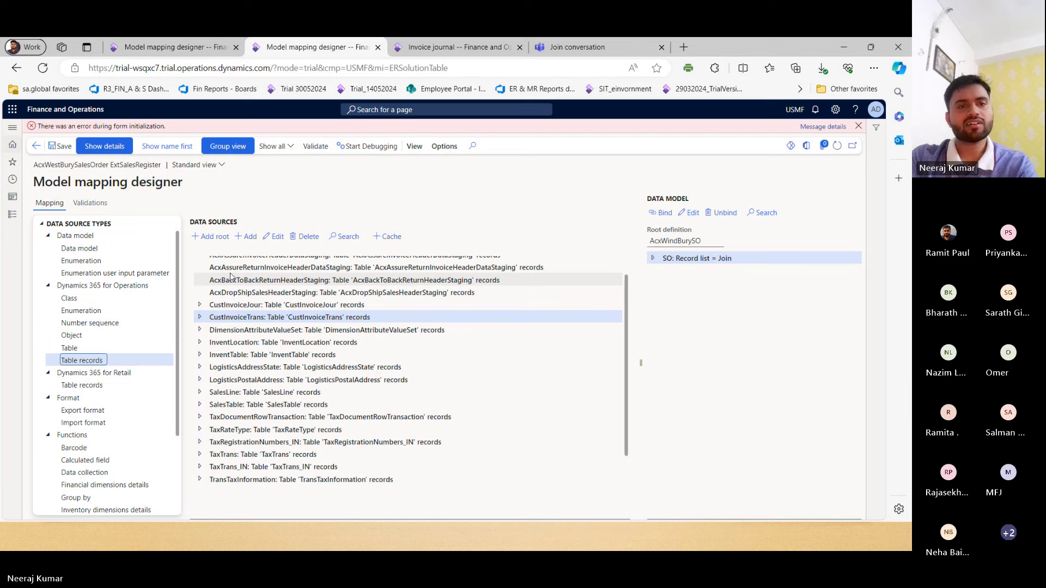
Step: Start a root Table records source named 'Custinvoicejouer', then clear the name and cancel
click(216, 240)
text(Custinvoic)
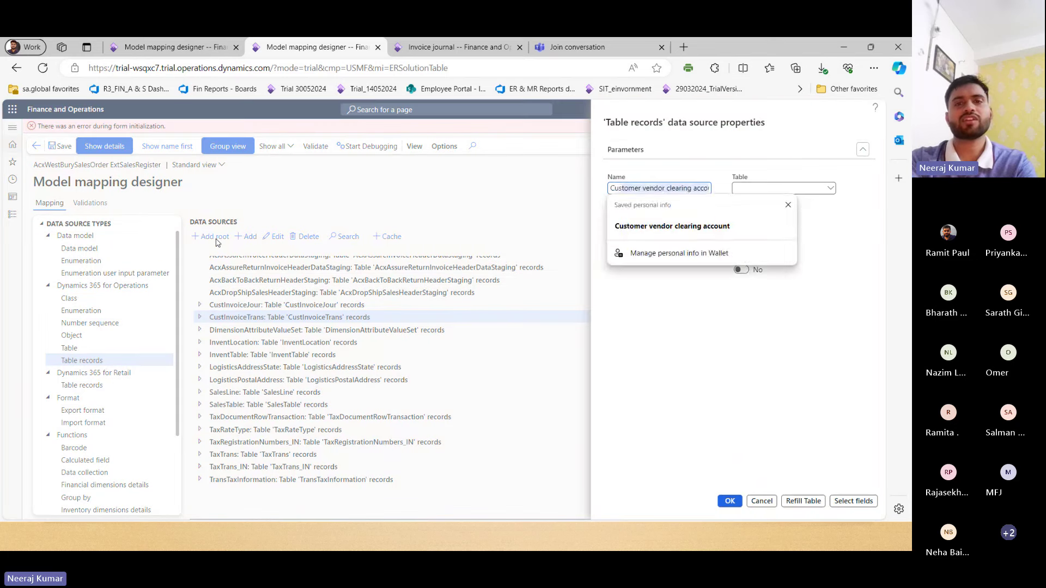
text(ejouer)
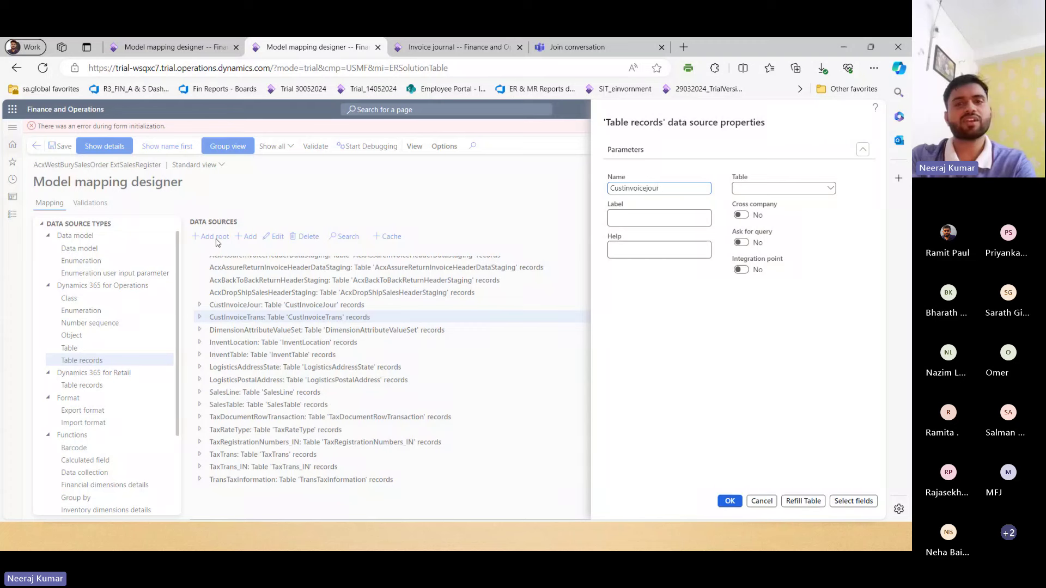
key(ctrl+a)
key(BackSpace)
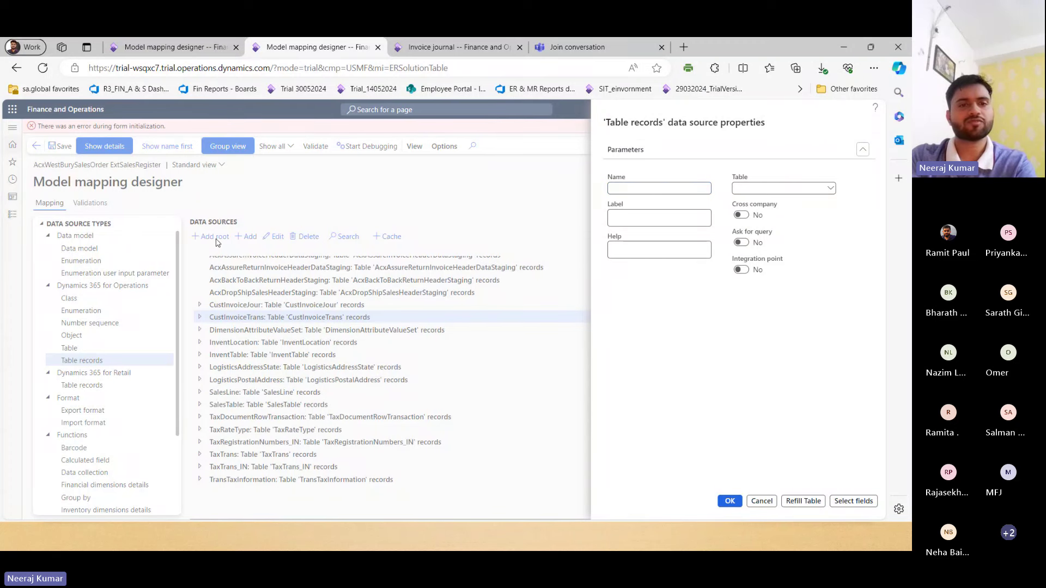
key(Escape)
Step: Look over the CustInvoiceJour, InventTable and TaxTrans table data sources
click(254, 305)
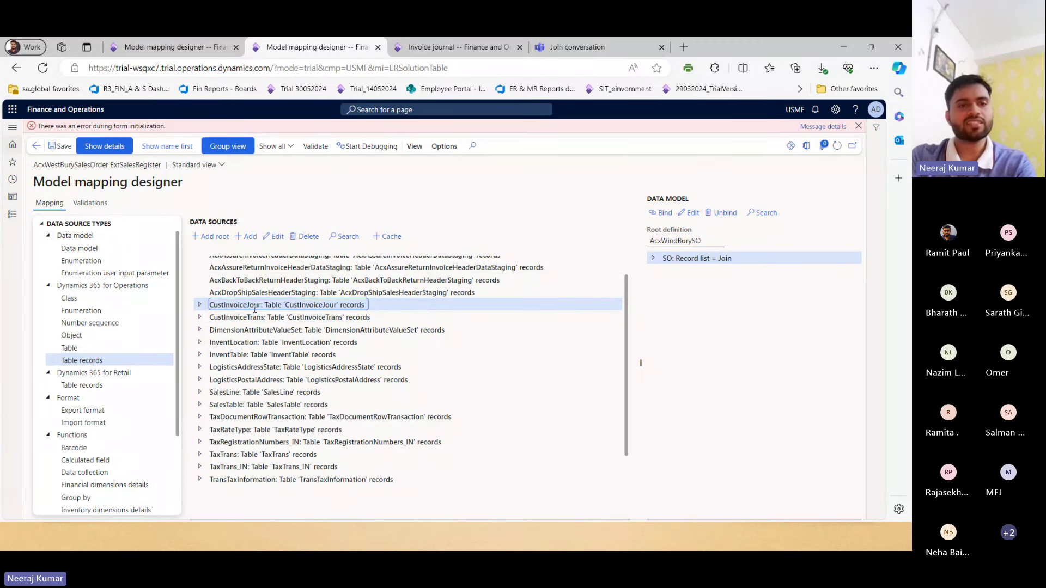
click(240, 354)
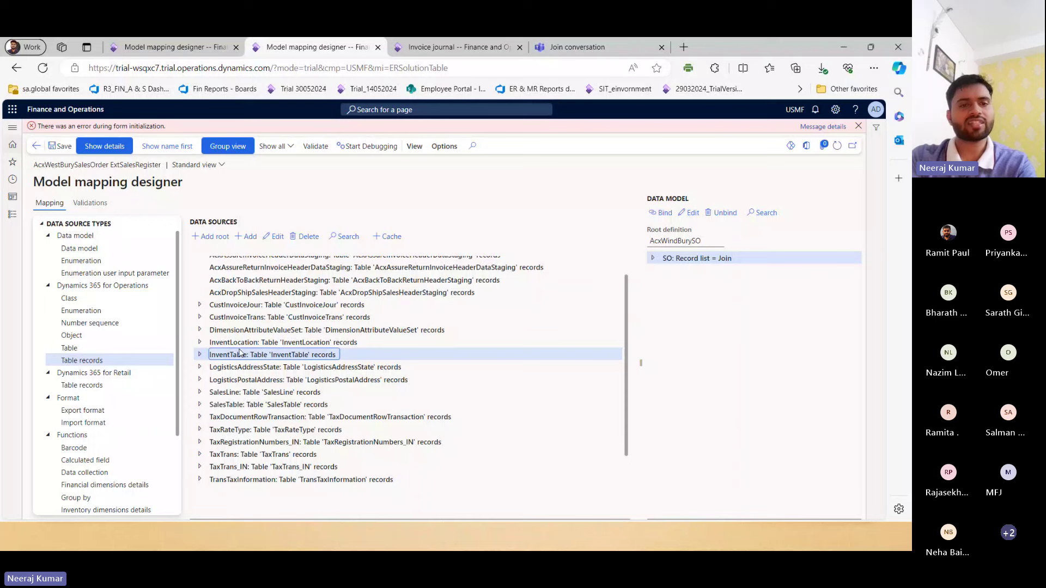
double_click(239, 353)
double_click(231, 358)
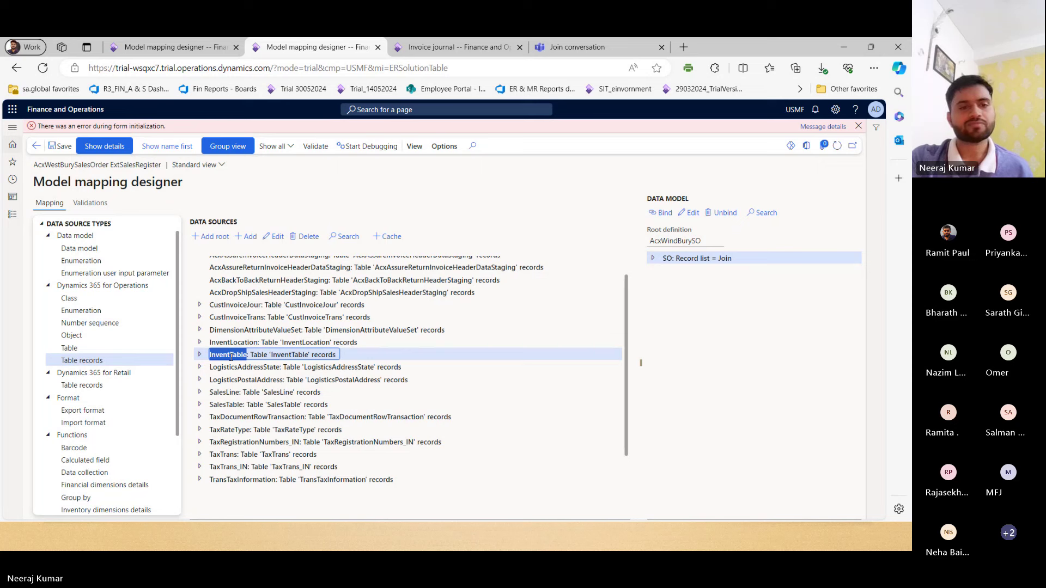
scroll(231, 357, down, 2)
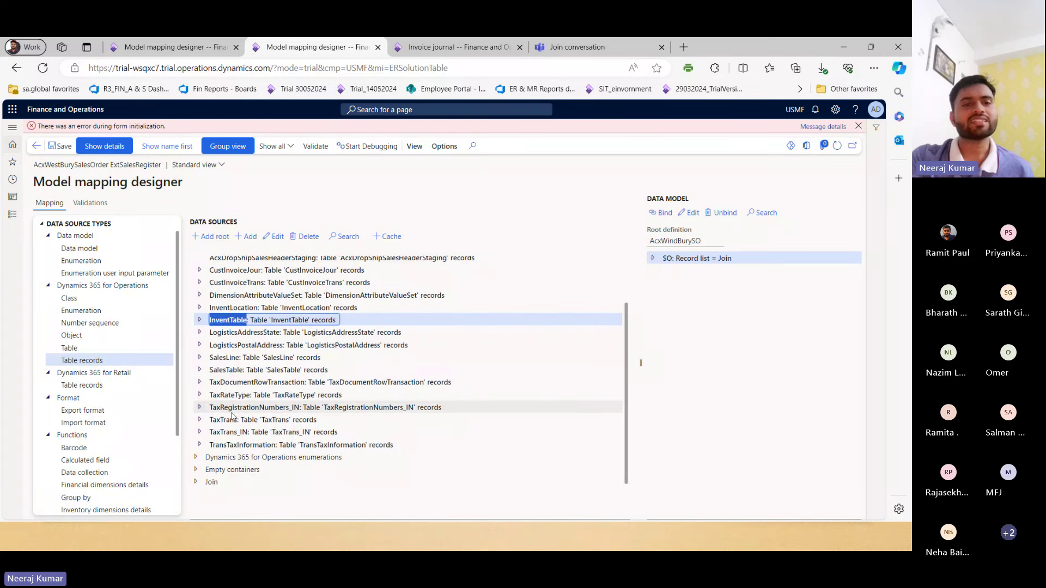
click(233, 420)
double_click(232, 421)
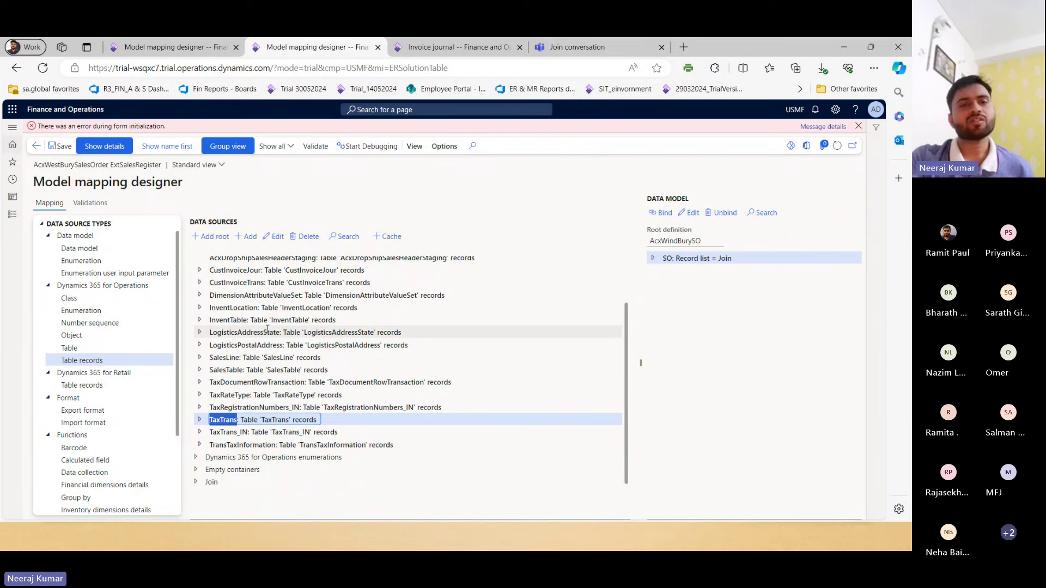
scroll(267, 329, up, 1)
Step: Expand CustInvoiceJour into Fields, Methods, Relations, Financial dimensions and Calculated fields
click(245, 281)
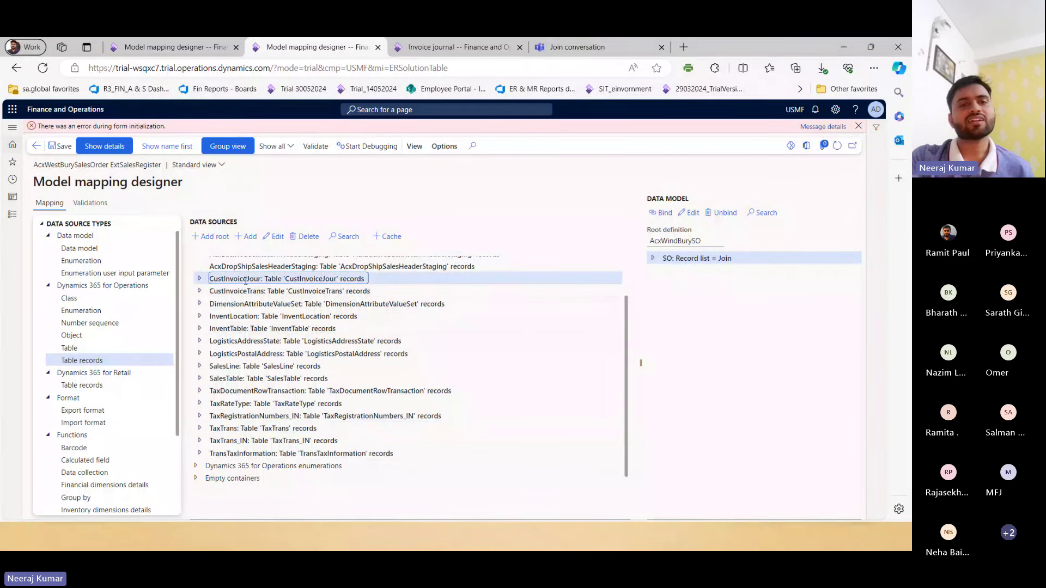
click(244, 290)
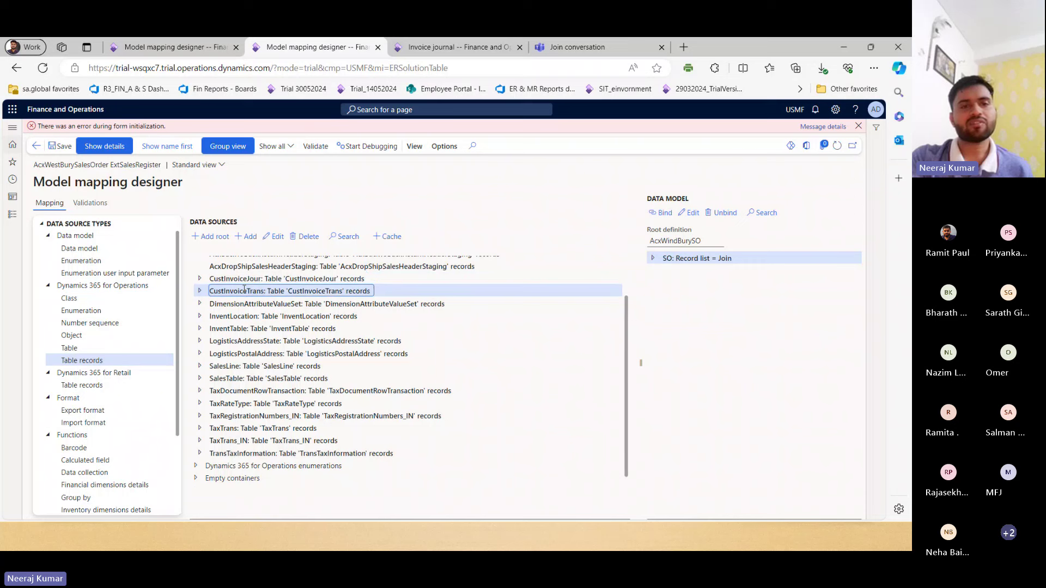
key(Up)
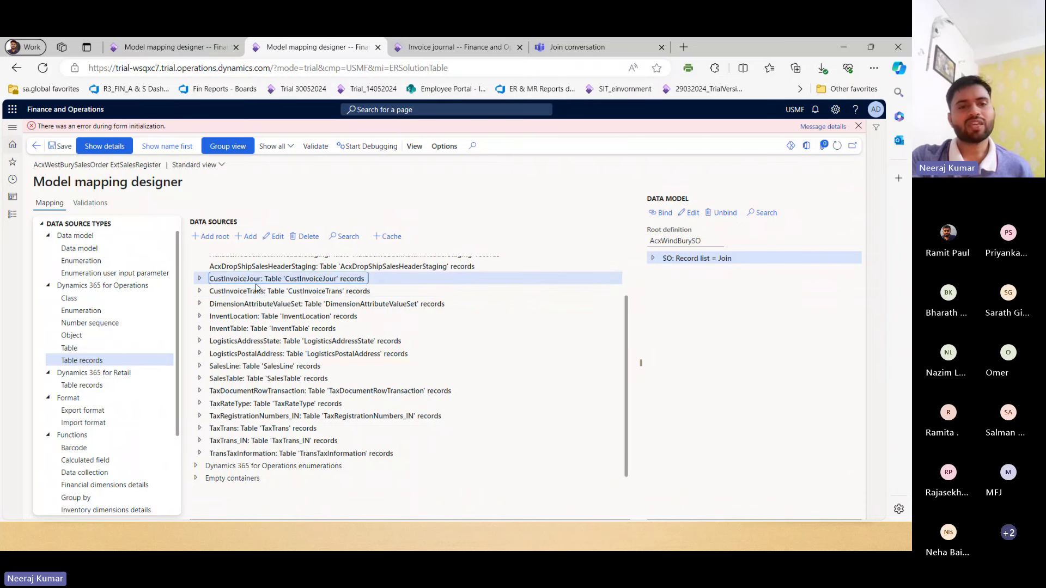
key(Right)
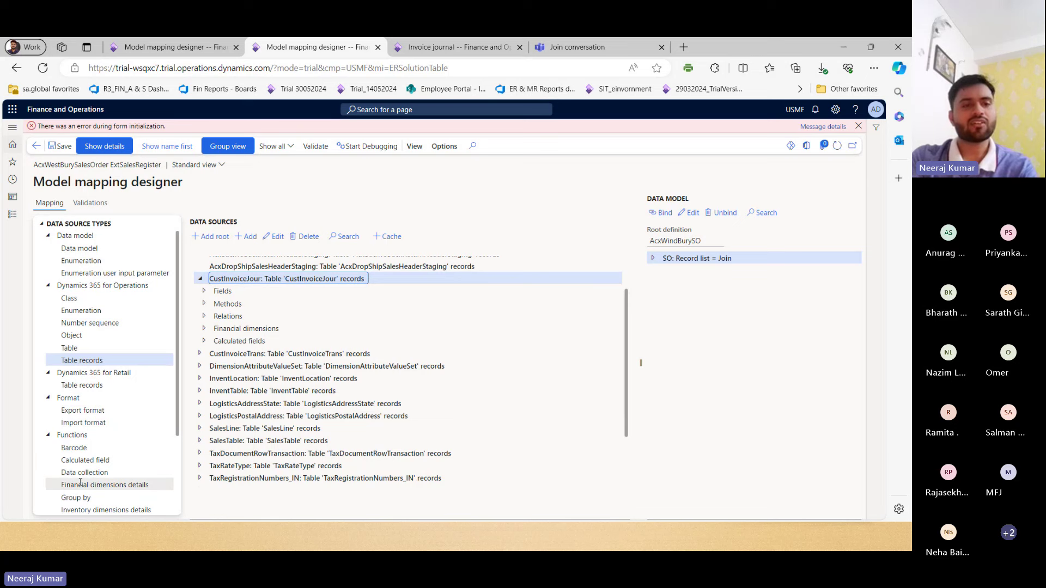
Step: Add a Functions > Calculated field named $CustInvoiceTrans under CustInvoiceJour
click(99, 471)
click(87, 460)
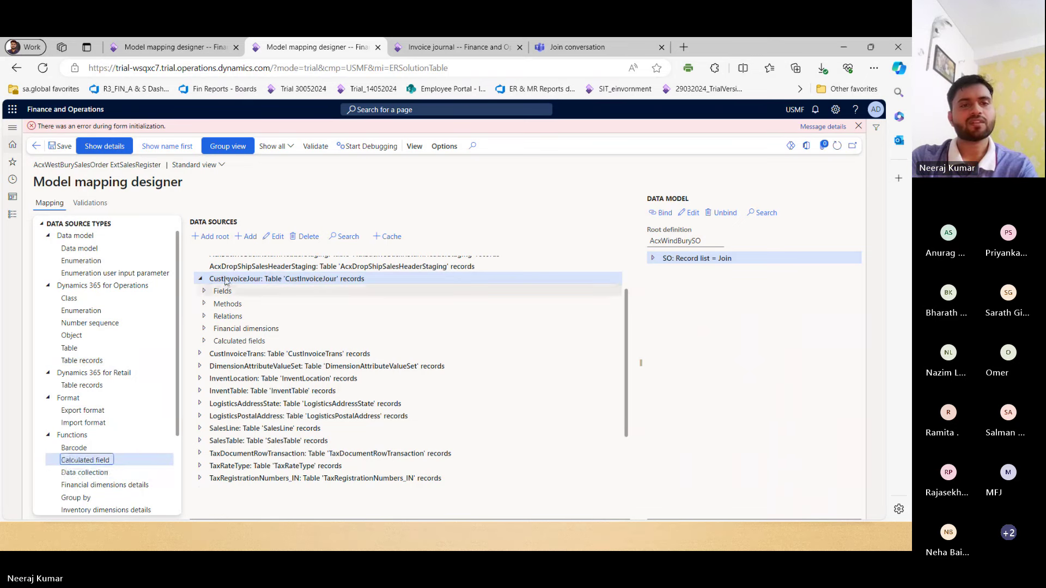
click(249, 238)
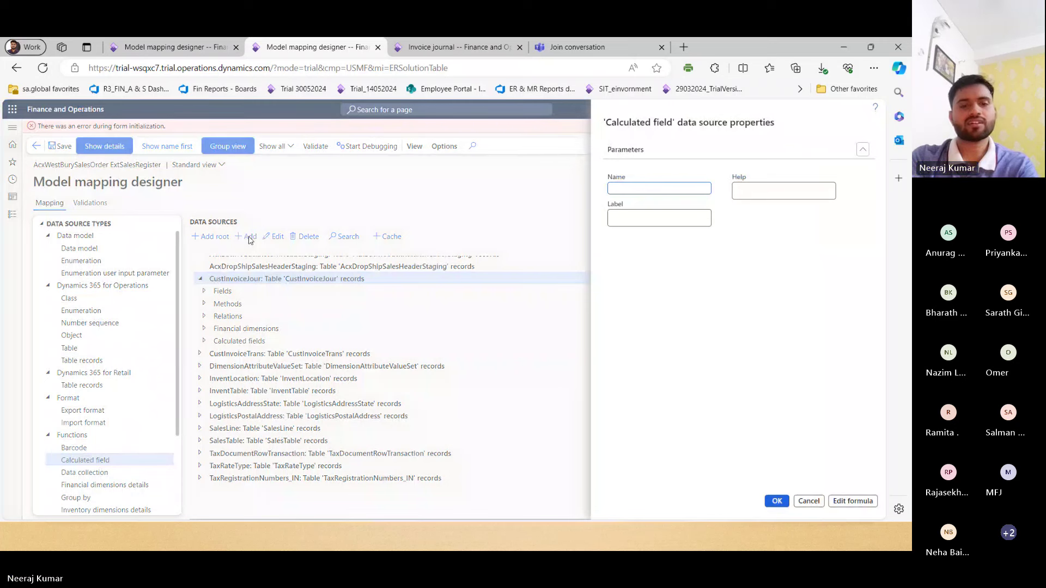
text($Custinvocie)
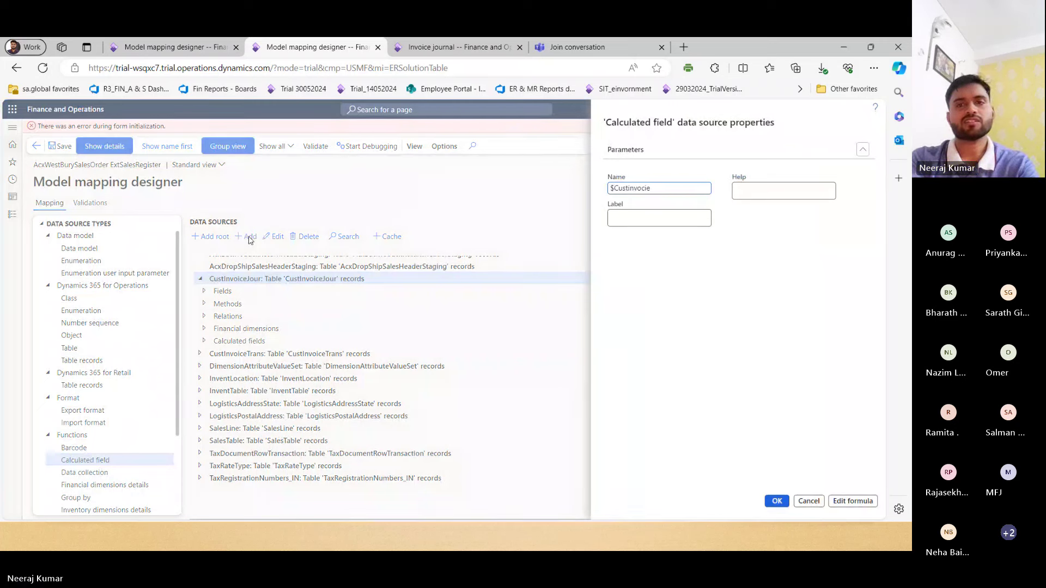
text(e)
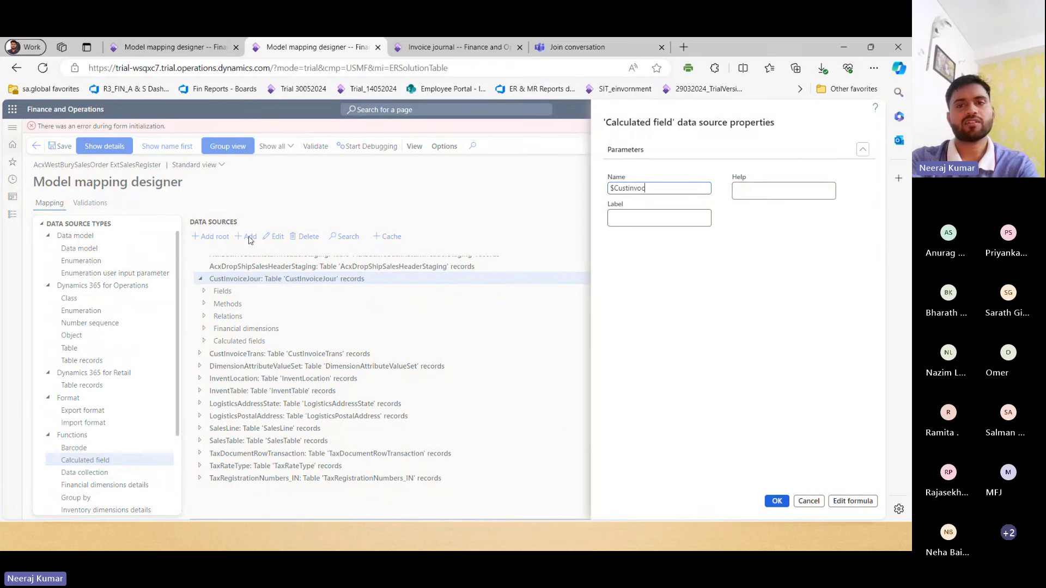
text(ie)
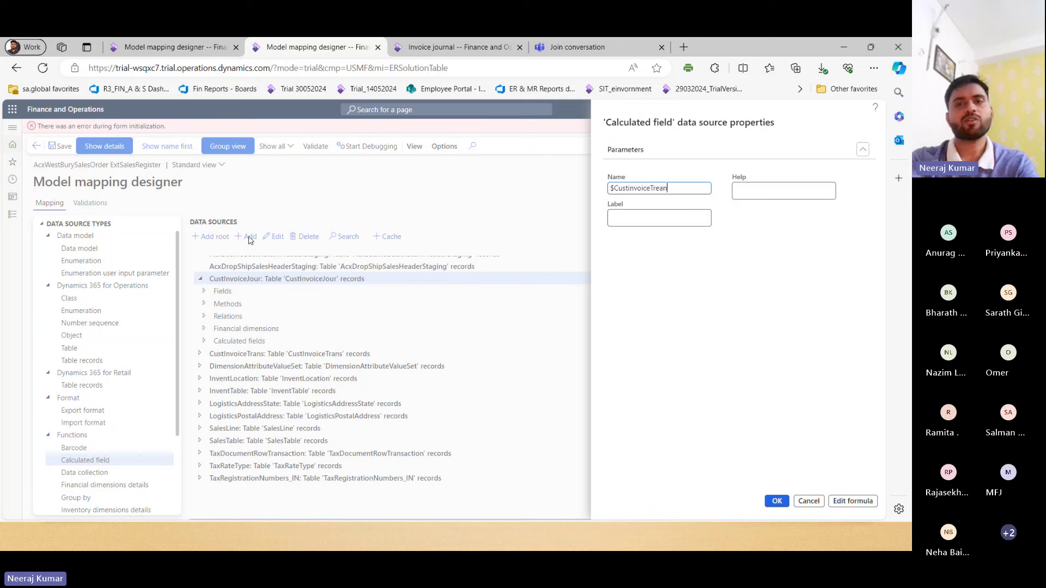
key(BackSpace)
key(BackSpace)
text(ans)
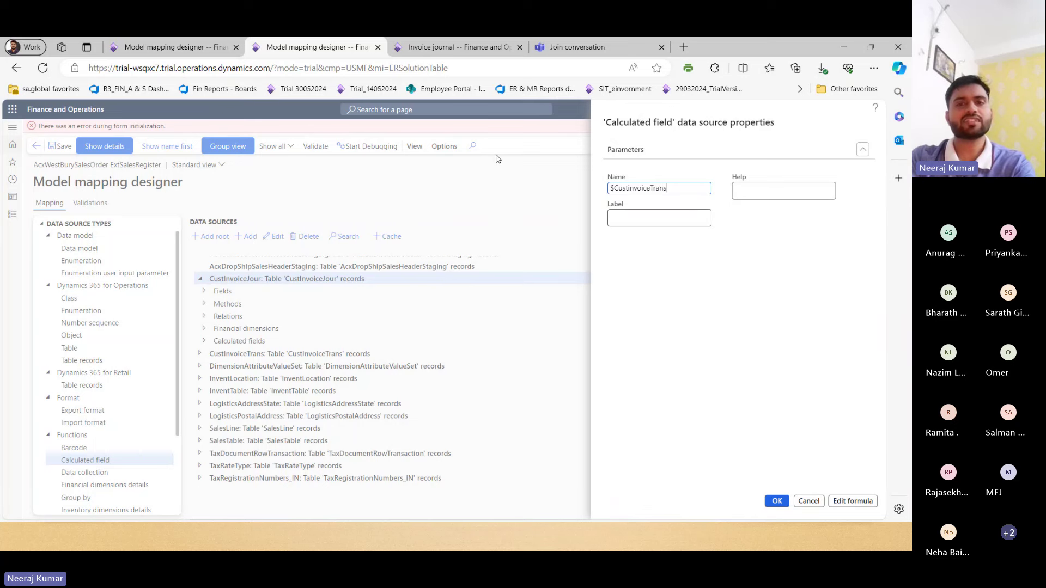
key(Return)
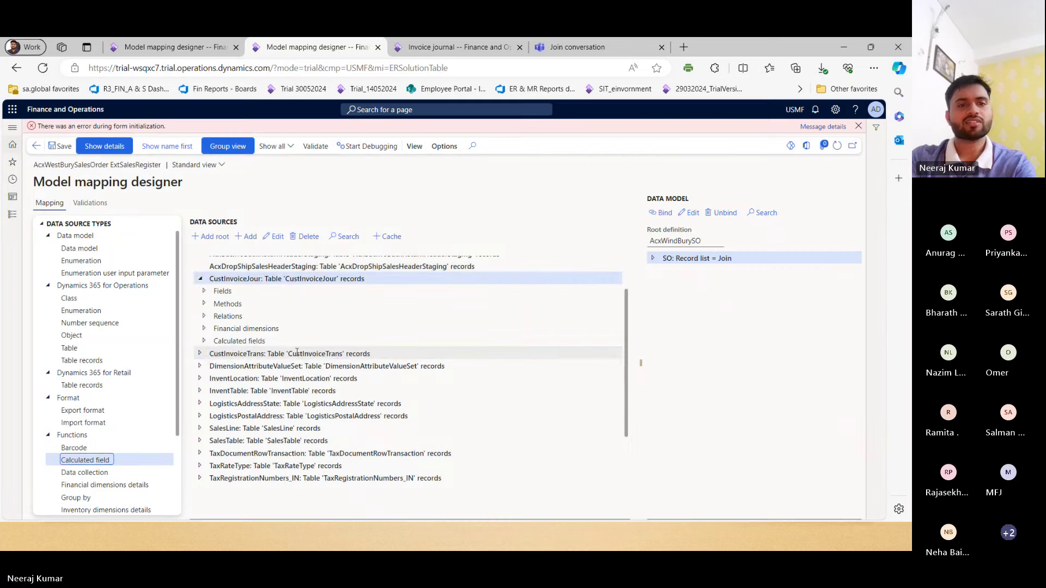
click(297, 353)
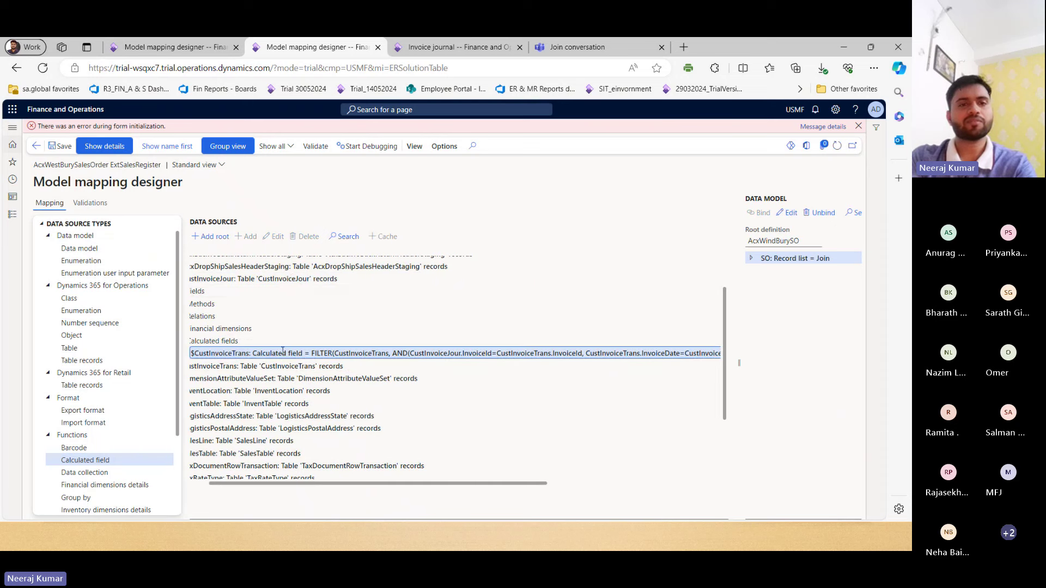
Step: Put the AND, InvoiceDate and SalesId conditions of the $CustInvoiceTrans FILTER formula on separate lines
click(276, 235)
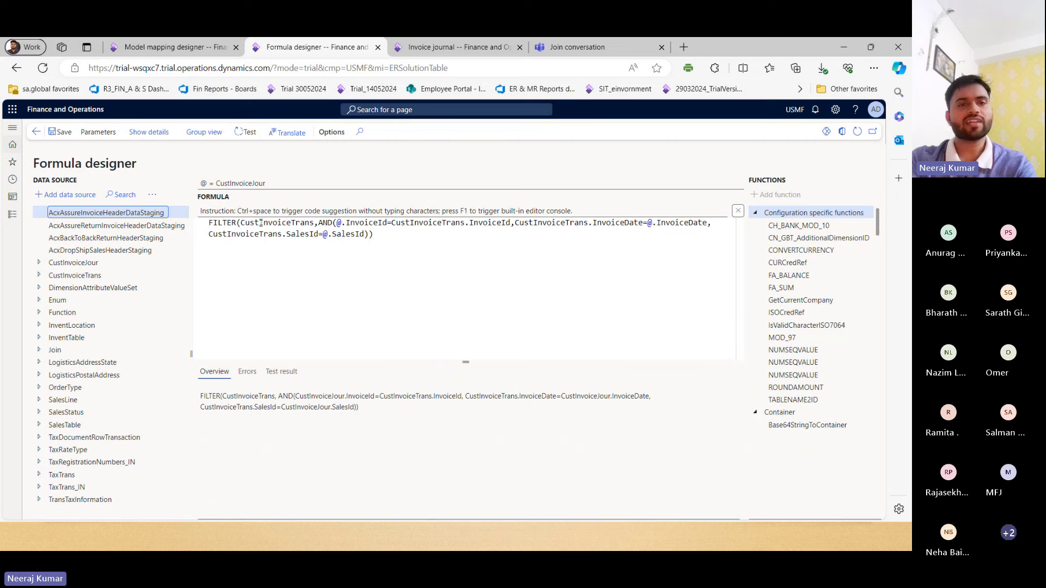
click(317, 223)
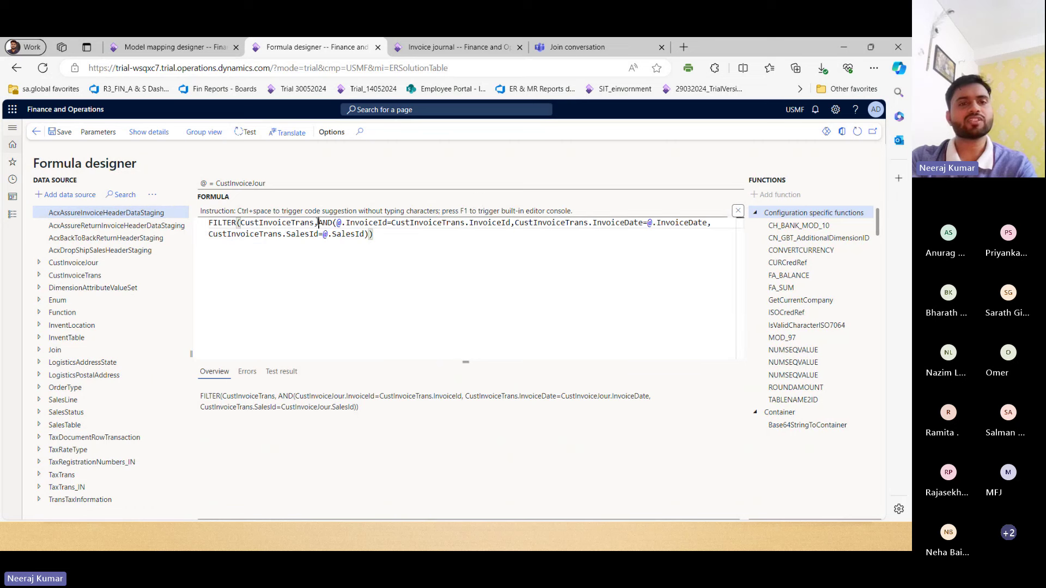
key(Return)
key(Return)
key(Return)
key(Right)
key(Right)
key(Right)
key(Right)
key(Right)
key(Right)
key(Right)
key(Right)
key(Right)
key(Right)
key(Right)
key(Right)
key(Right)
key(Right)
key(Right)
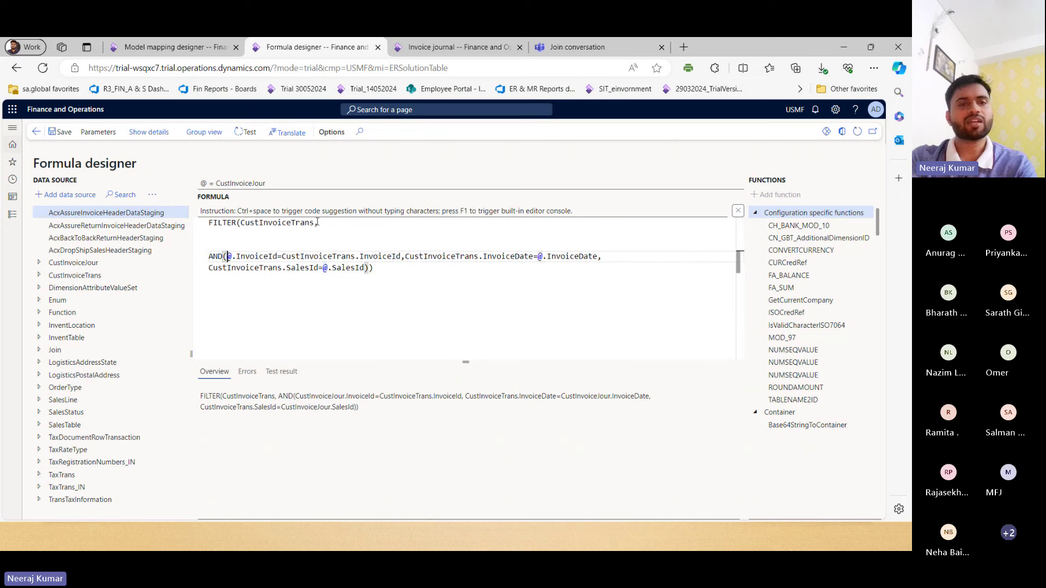
key(Right)
key(Right)
key(Right)
key(Right)
key(Right)
key(Right)
key(Right)
key(Right)
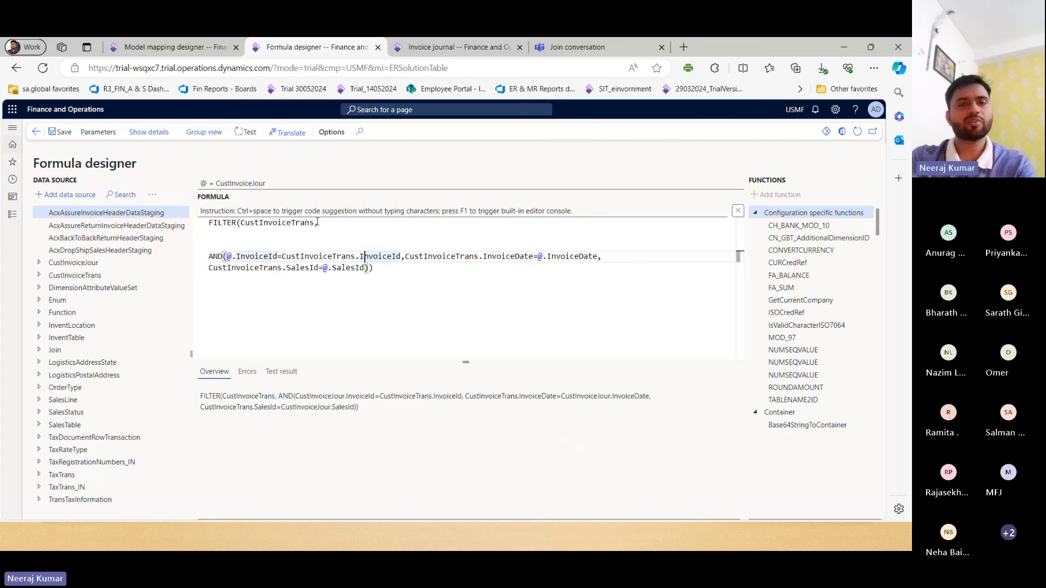
key(Return)
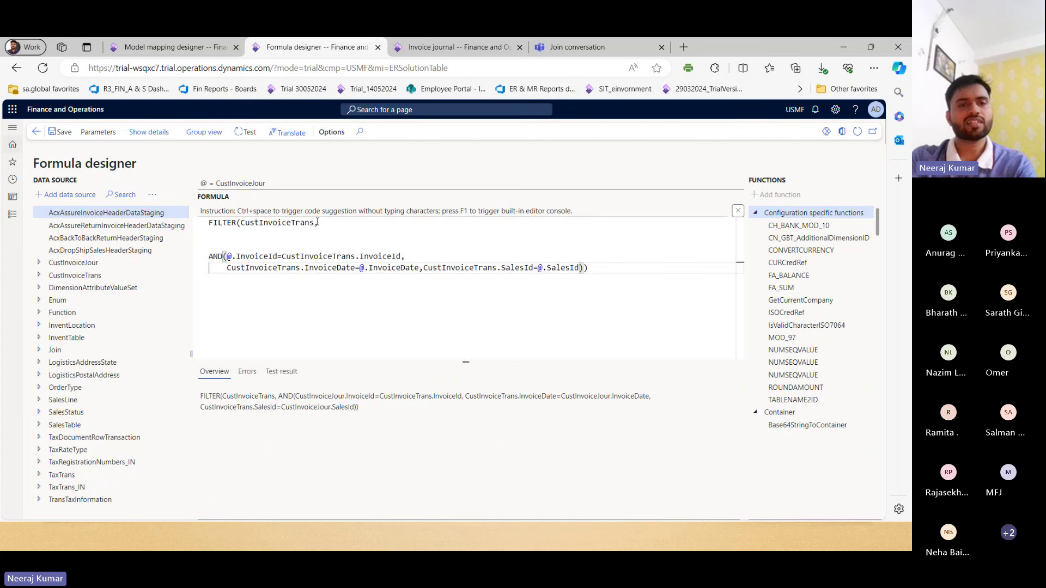
key(ctrl+shift+Right)
key(ctrl+shift+Right)
key(ctrl+Right)
key(ctrl+Right)
key(ctrl+Right)
key(ctrl+Right)
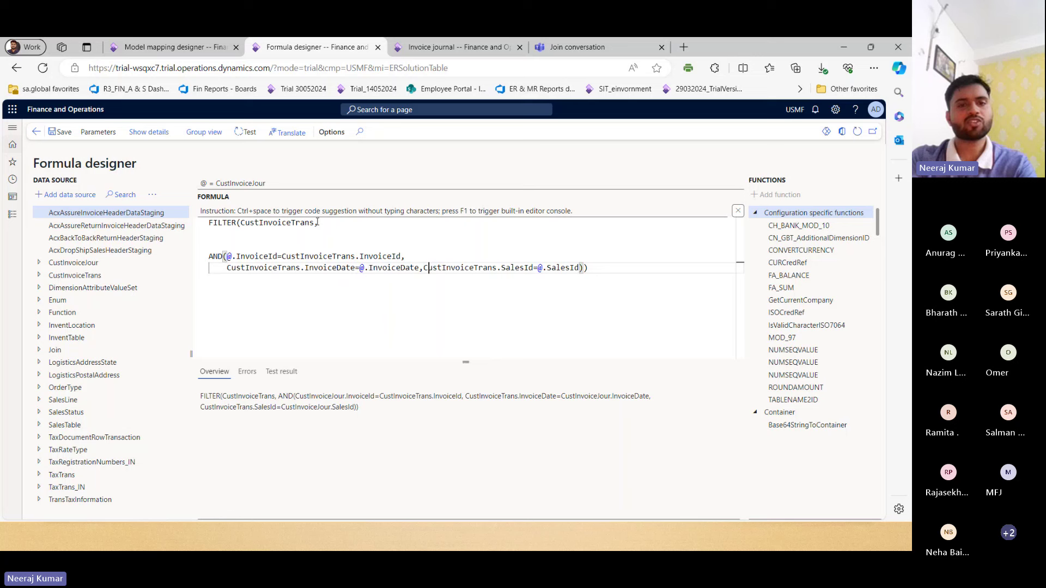
key(Return)
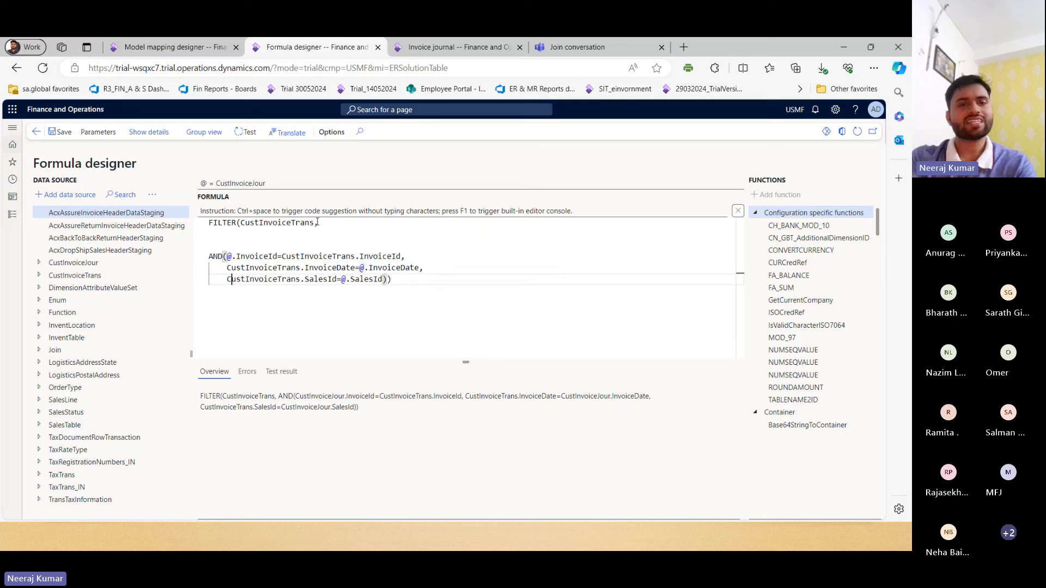
Step: Select and review the whole FILTER formula, then exit the formula designer
key(ctrl+Right)
key(ctrl+Right)
key(ctrl+Right)
key(ctrl+Right)
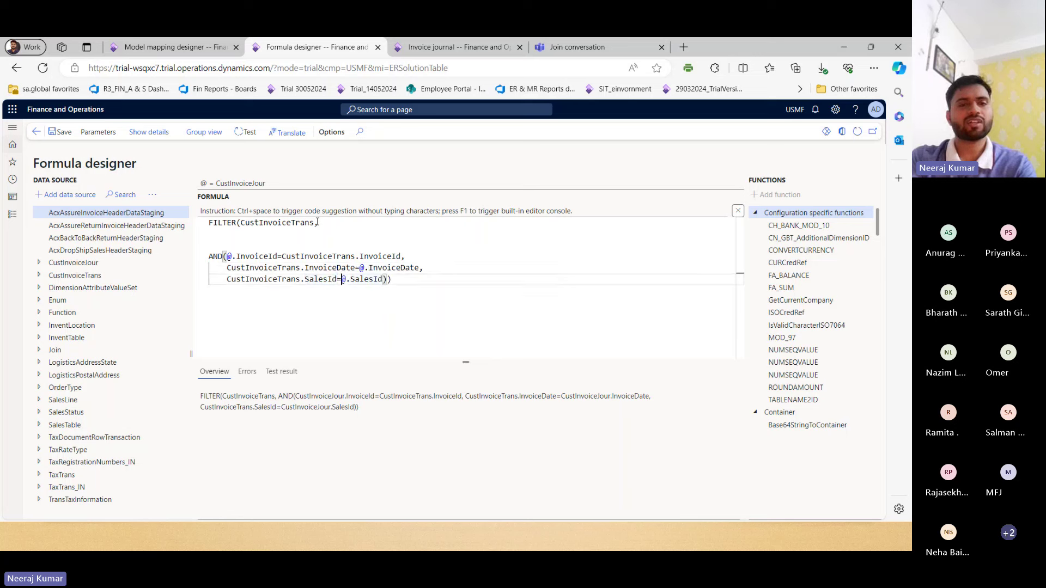
key(ctrl+Left)
key(ctrl+Left)
key(Right)
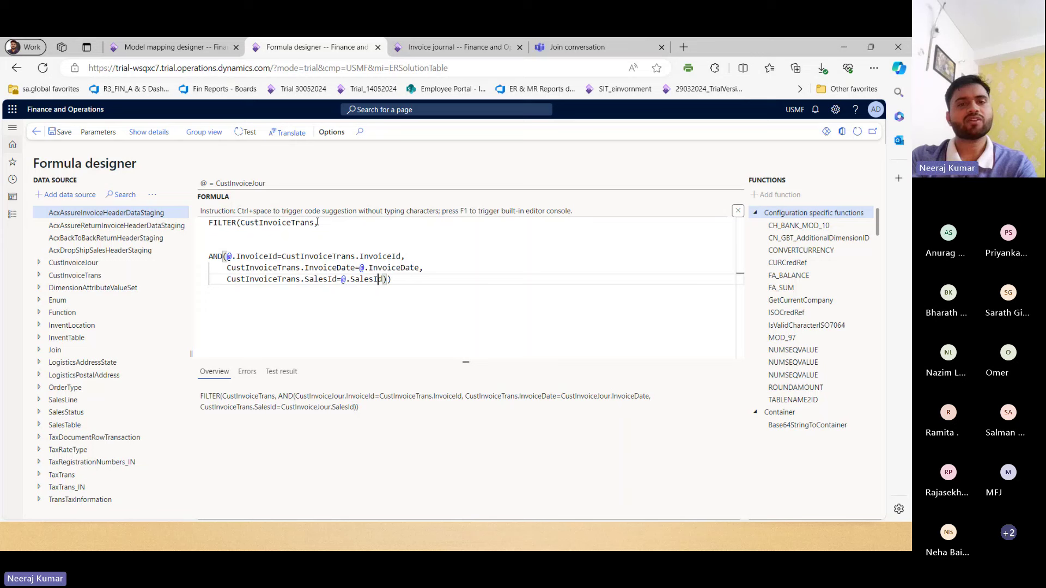
key(ctrl+Right)
key(Right)
key(shift+Up)
key(ctrl+shift+Home)
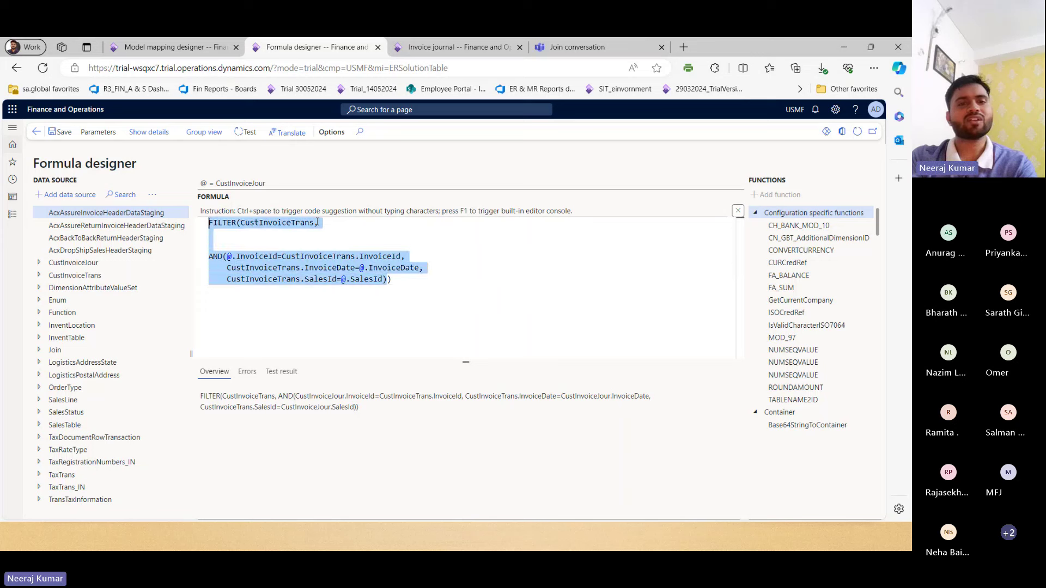
double_click(273, 223)
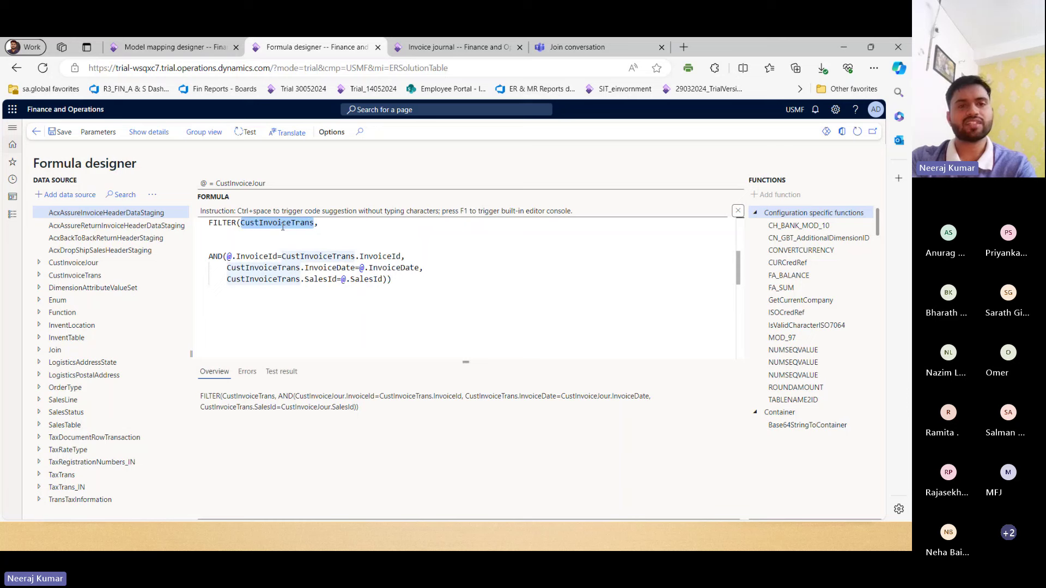
drag(431, 285, 172, 206)
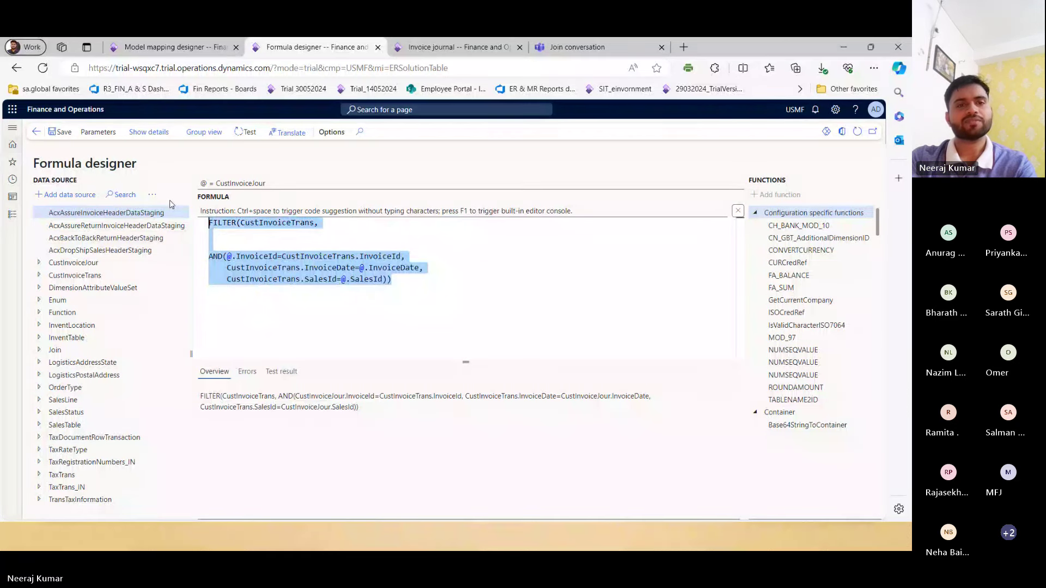
click(418, 286)
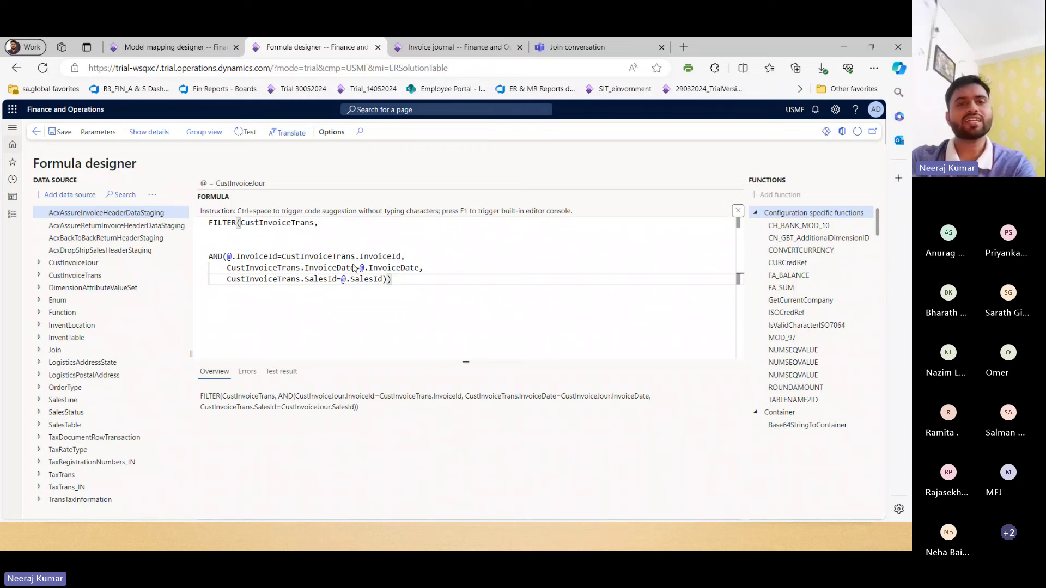
key(Escape)
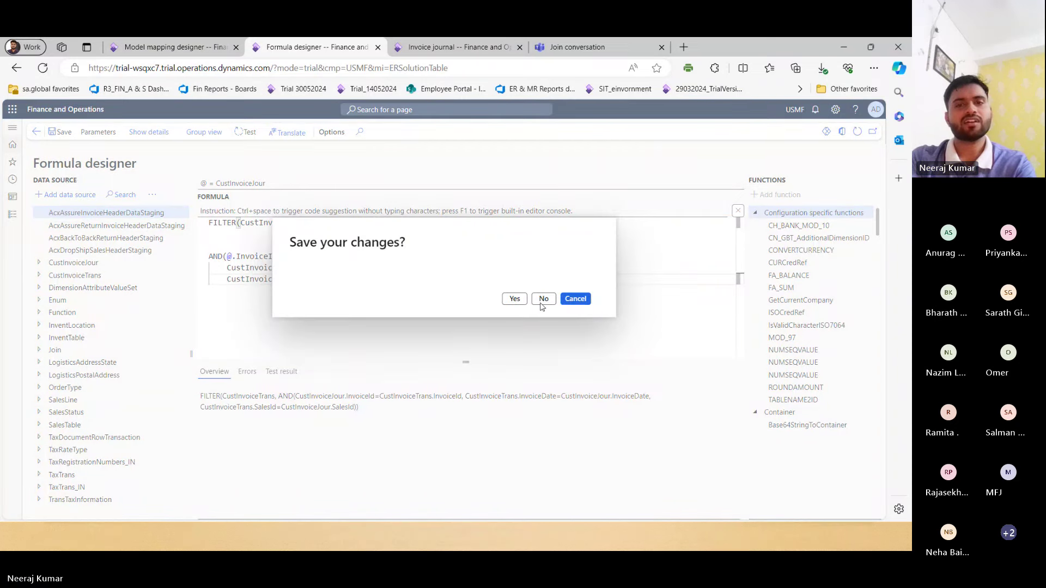
Step: Discard the formula changes, close the properties, and expand the $CustInvoiceTrans and $SalesTable calculated fields
click(543, 299)
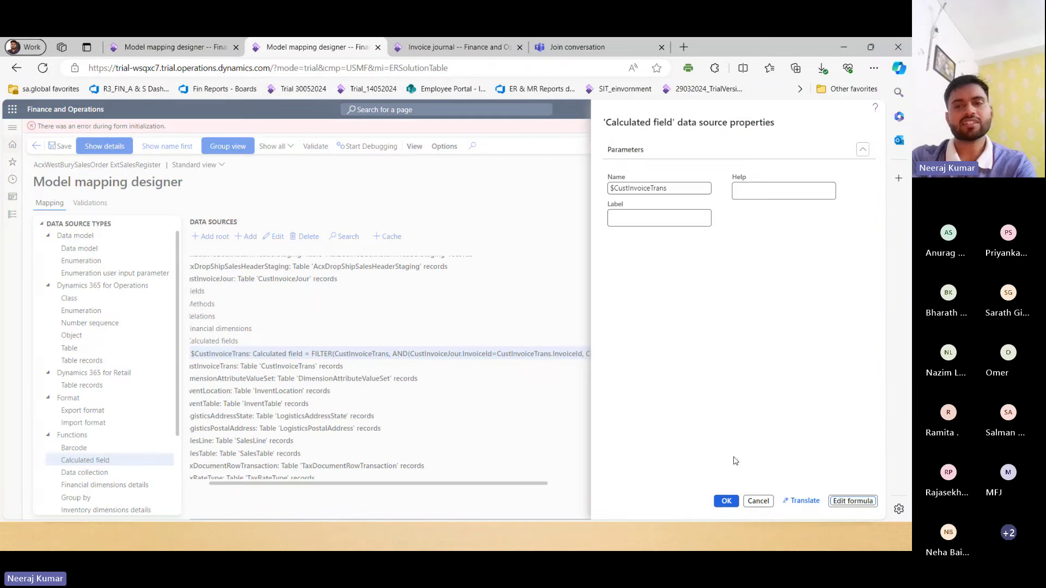
click(758, 501)
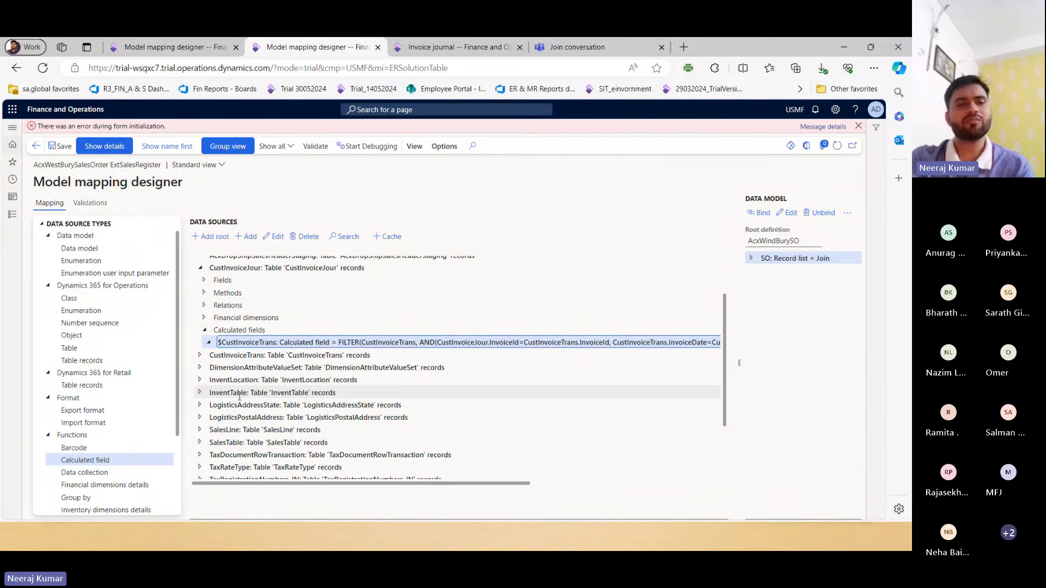
double_click(248, 405)
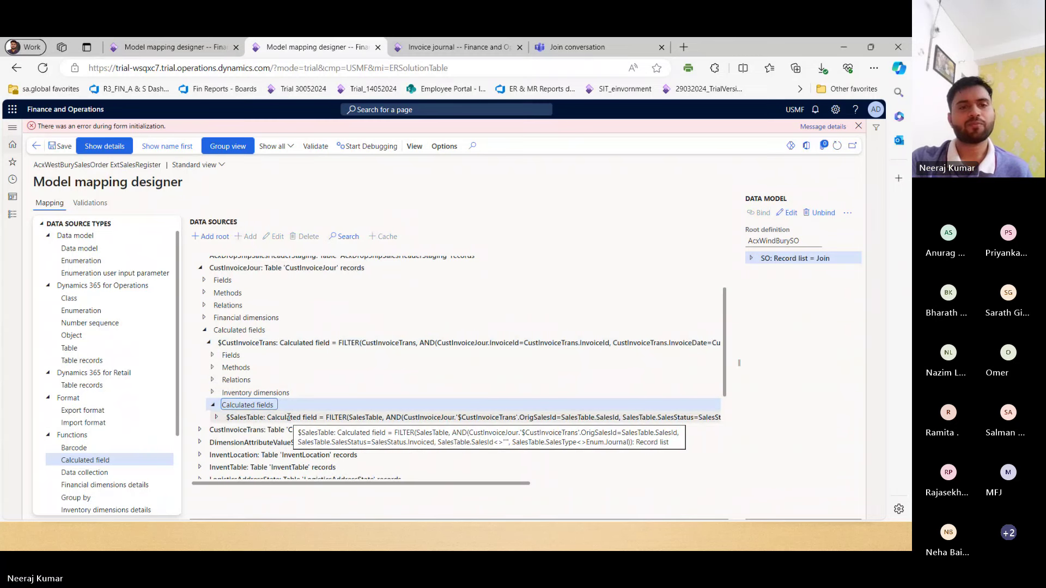
click(293, 343)
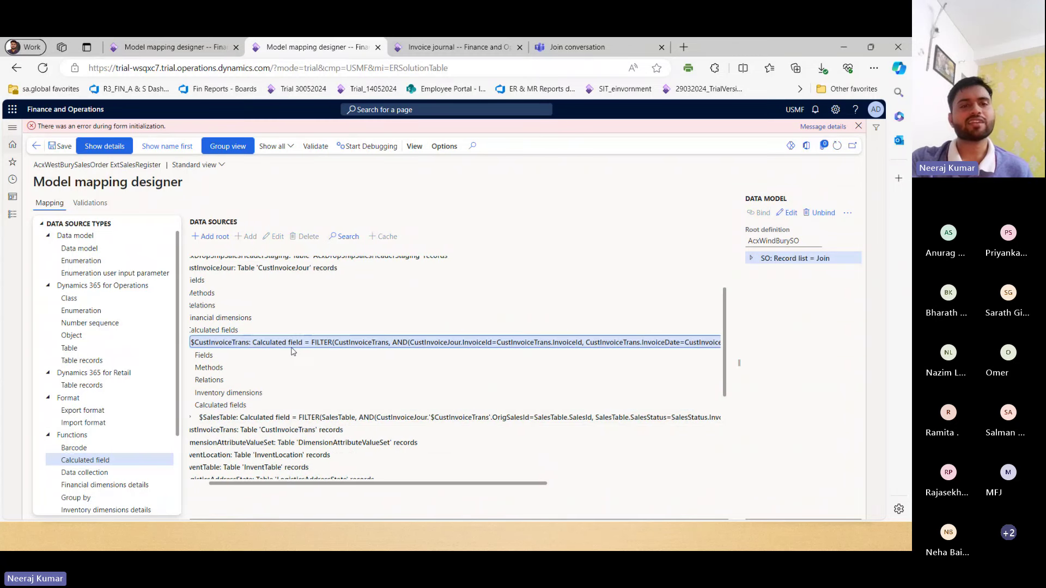
scroll(286, 393, left, 1)
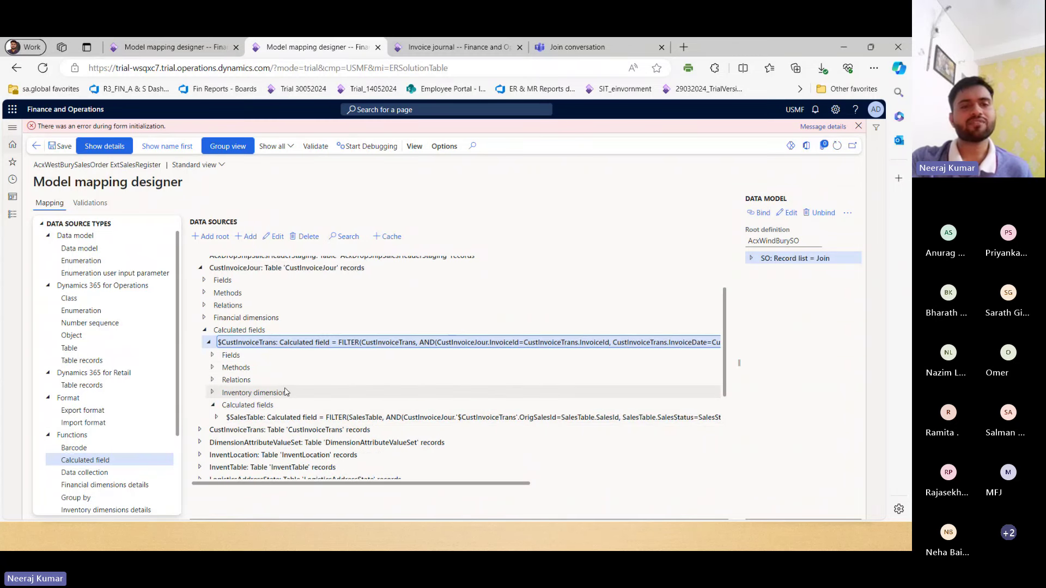
click(247, 417)
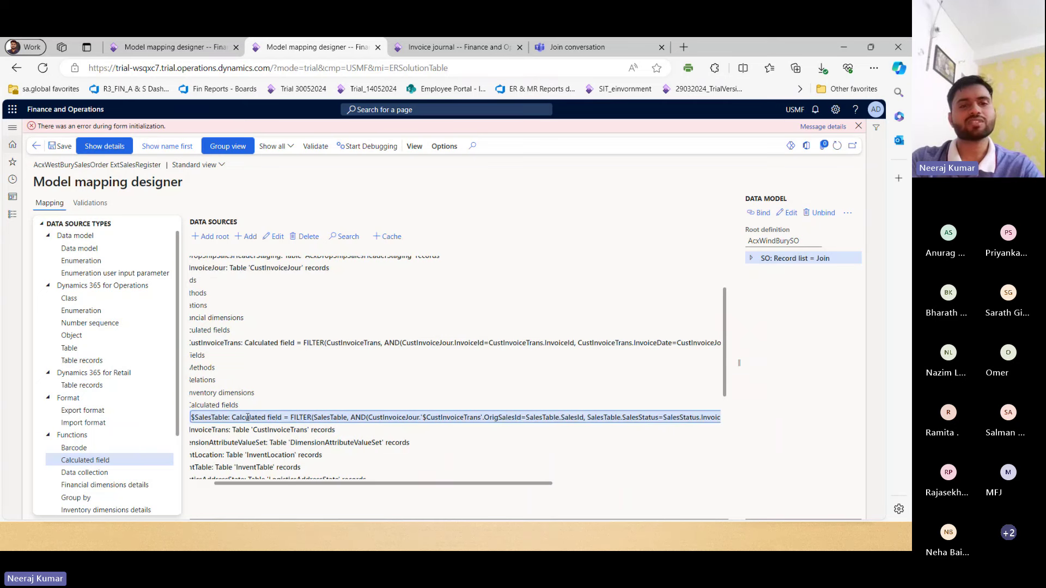
scroll(247, 417, left, 1)
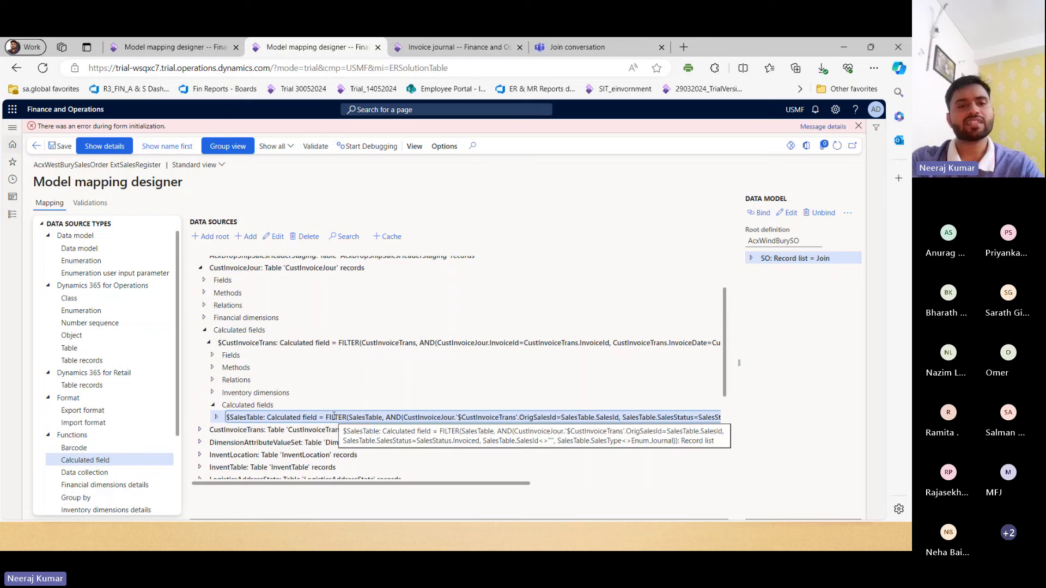
double_click(297, 422)
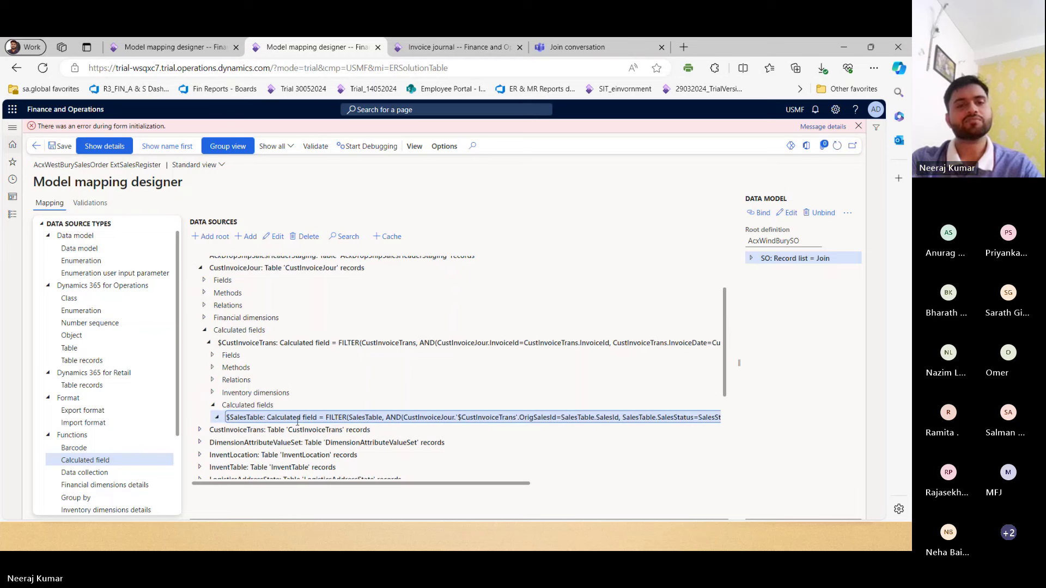
Step: Expand the $DimensionAttributeValueSet and $InventTable calculated fields and select the Join group
scroll(298, 422, down, 2)
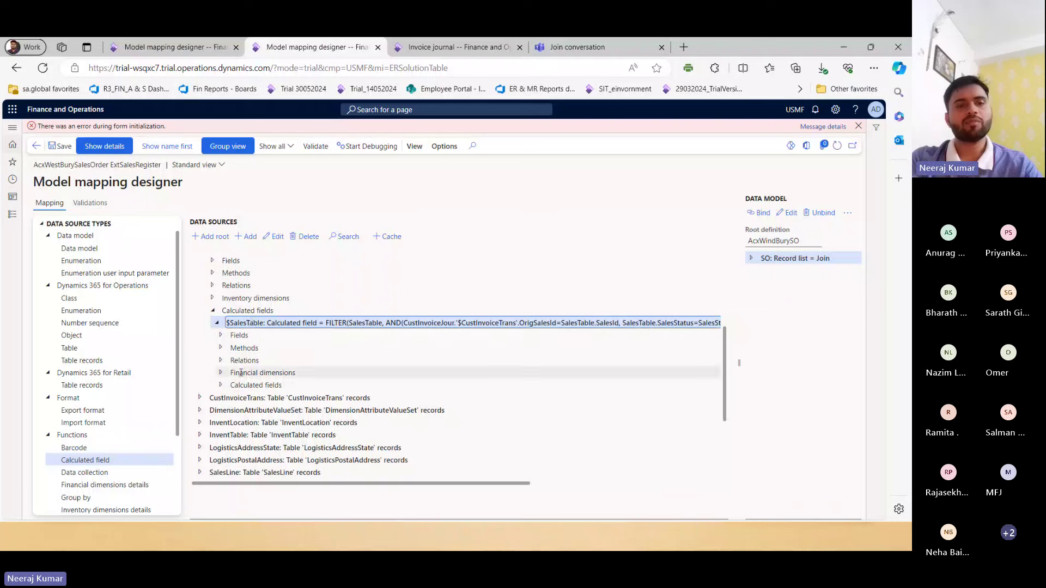
double_click(255, 385)
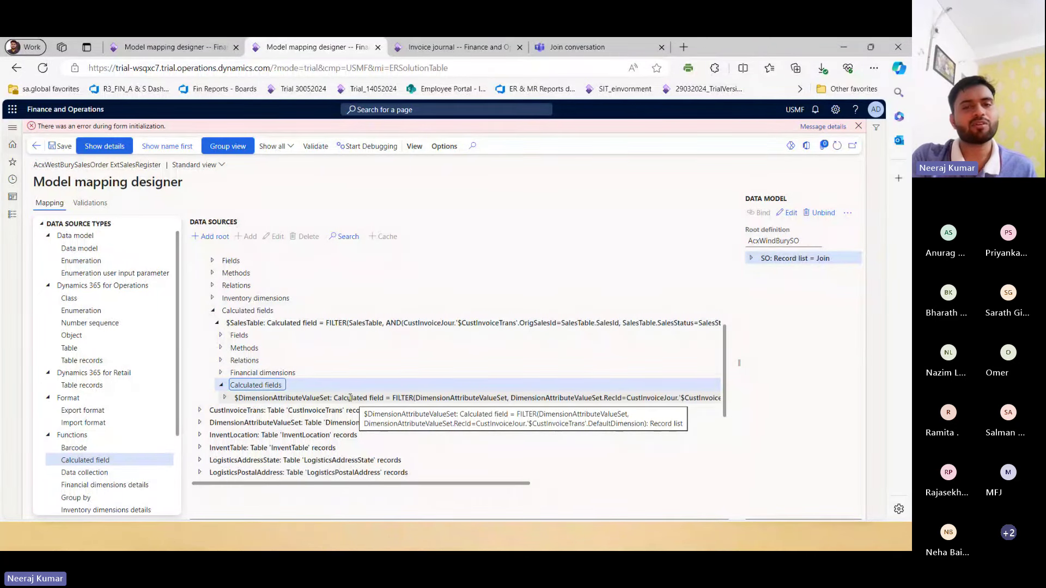
click(350, 398)
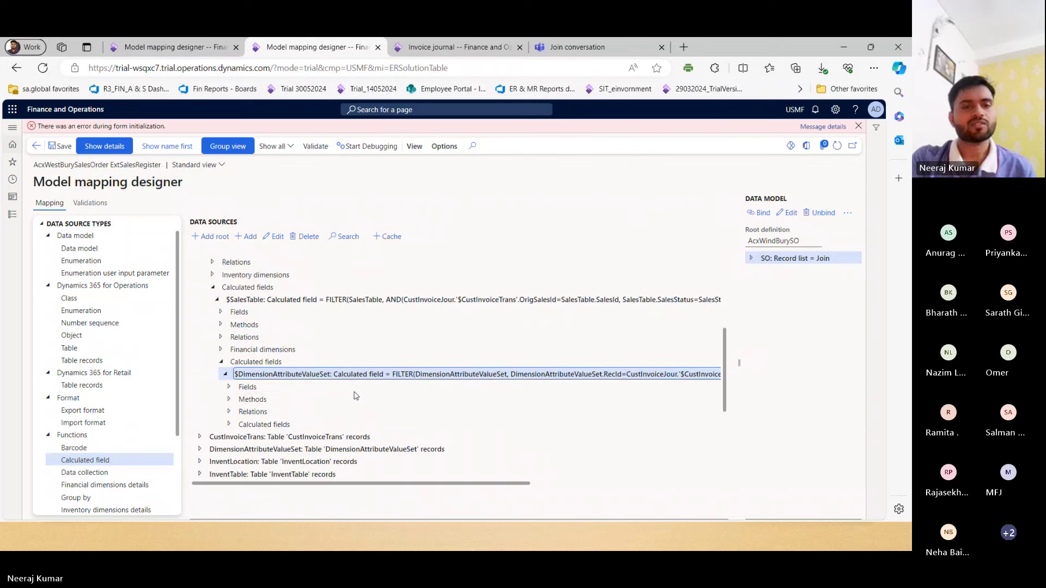
double_click(311, 413)
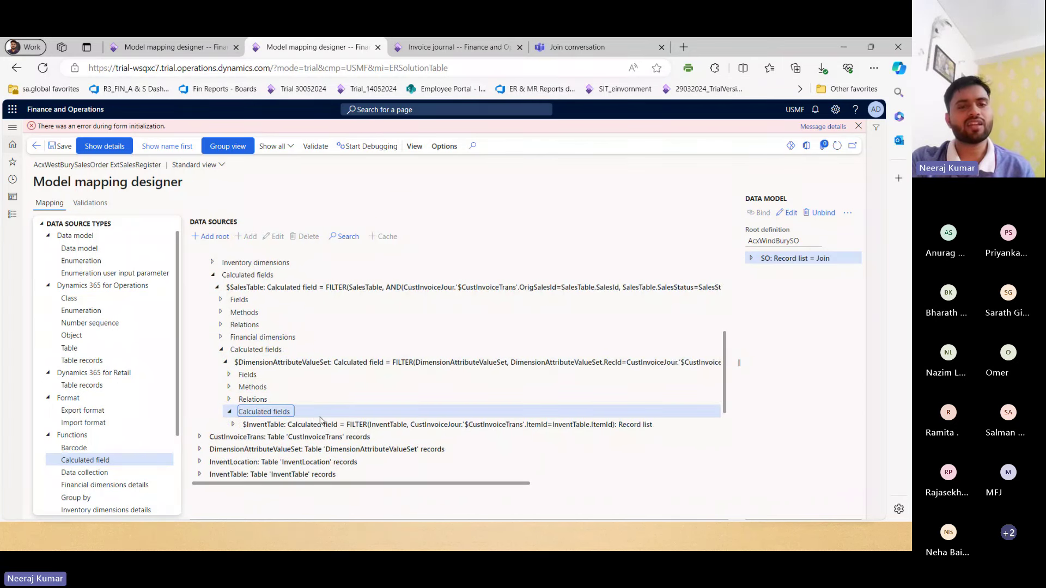
click(326, 423)
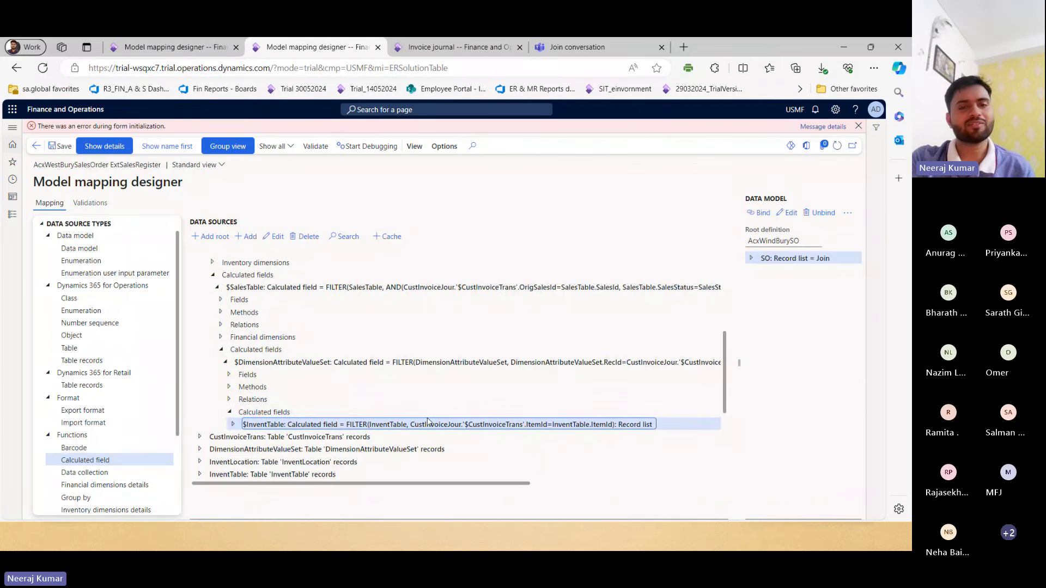
double_click(445, 424)
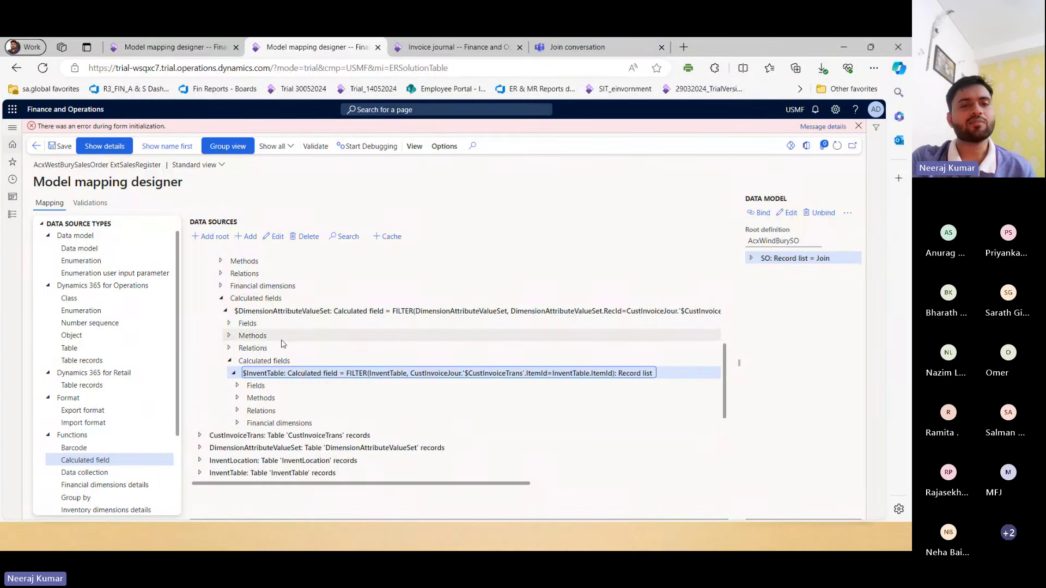
scroll(282, 343, down, 3)
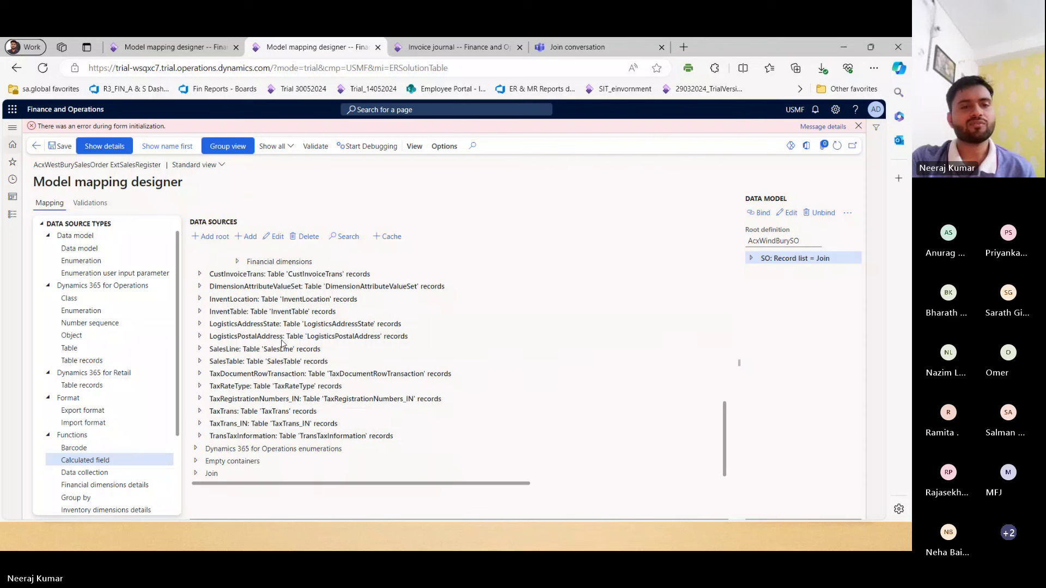
click(211, 474)
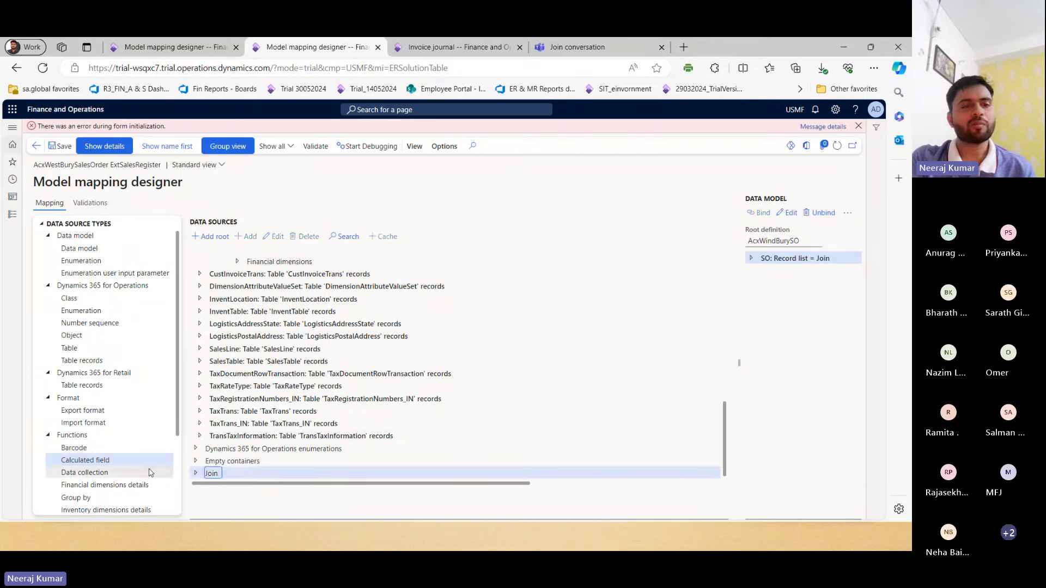
scroll(101, 461, down, 3)
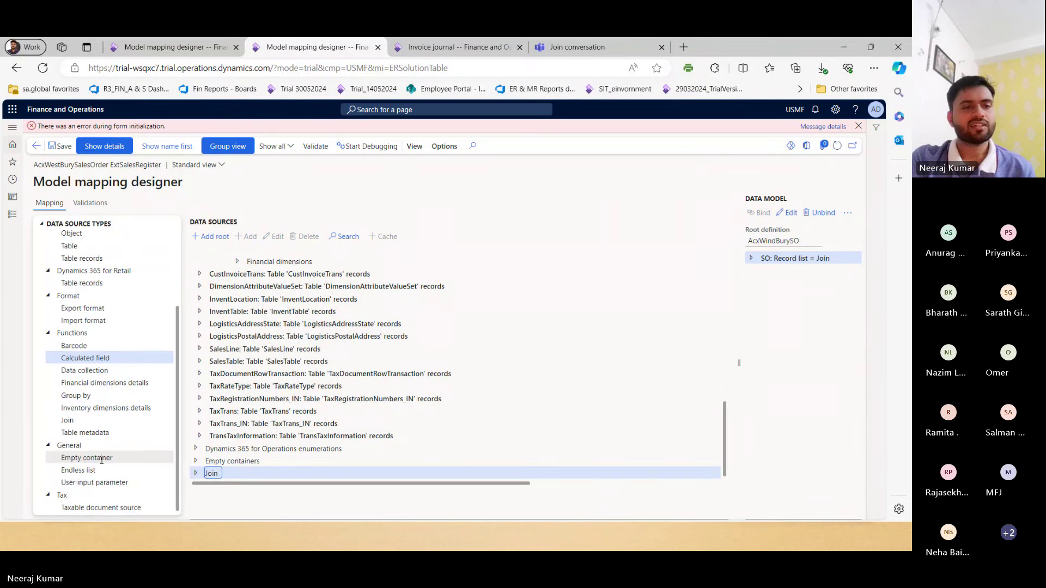
Step: Add a root Join data source named 'Join_Custinvoicejournandtran'
click(109, 420)
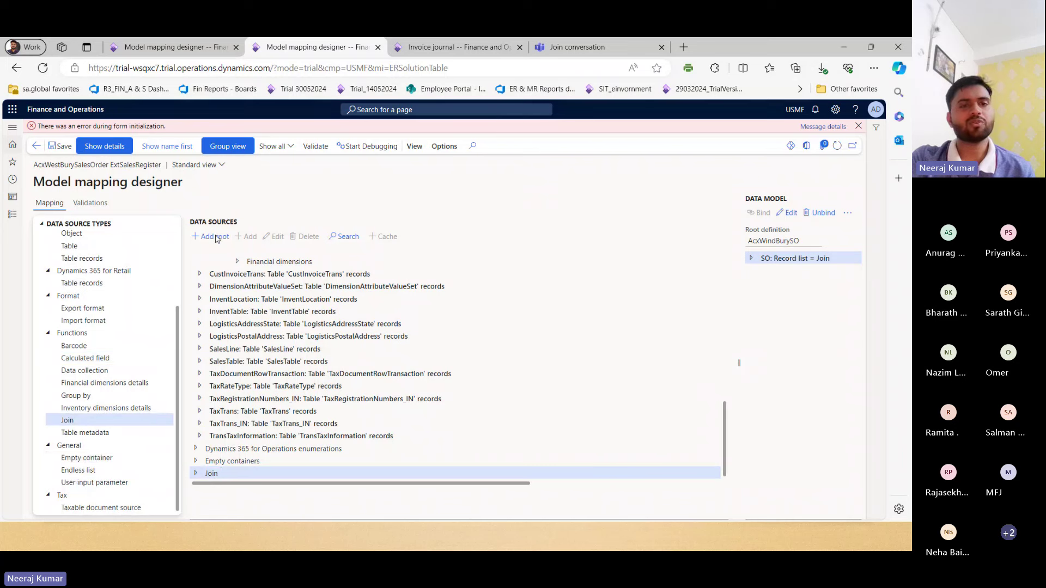
click(215, 237)
text(Join_)
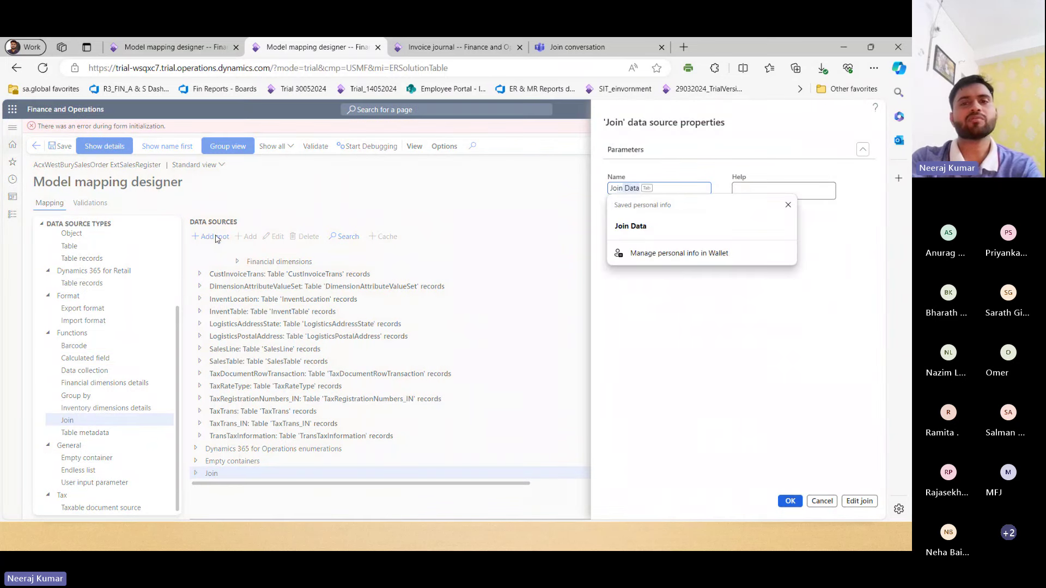
text(Cust)
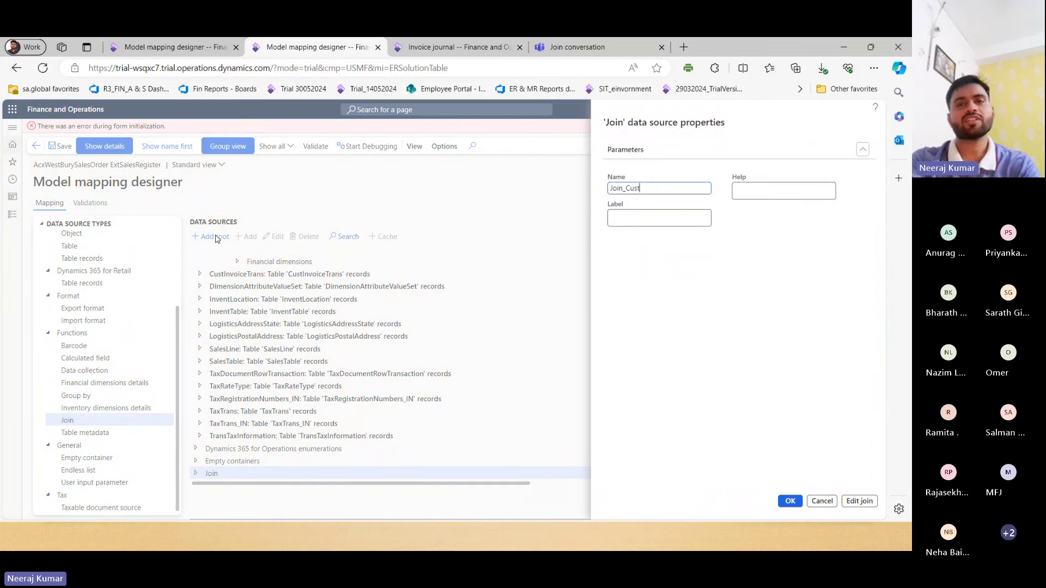
text(invoicejourna)
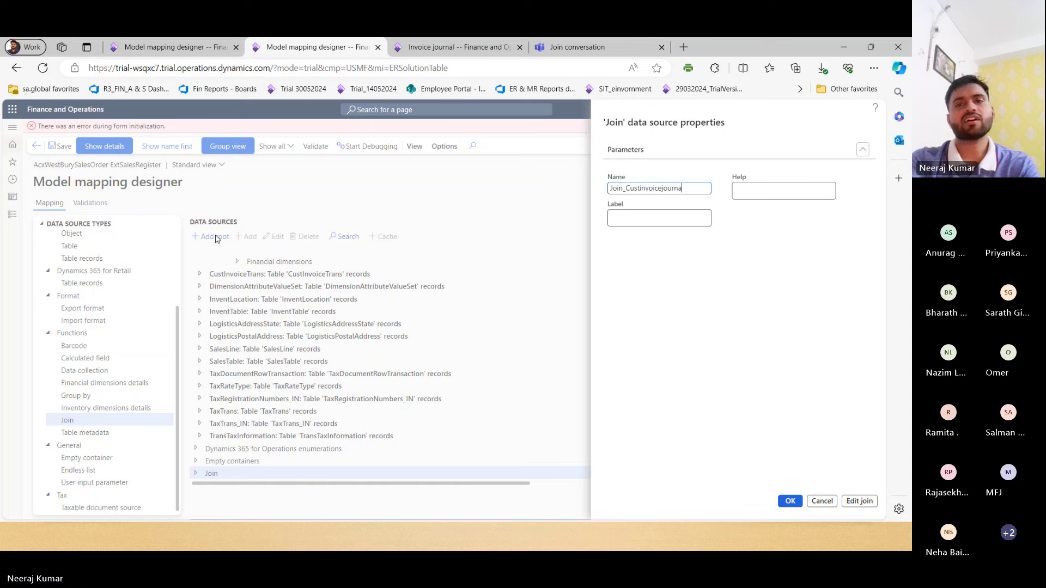
key(BackSpace)
key(BackSpace)
text(andtrans)
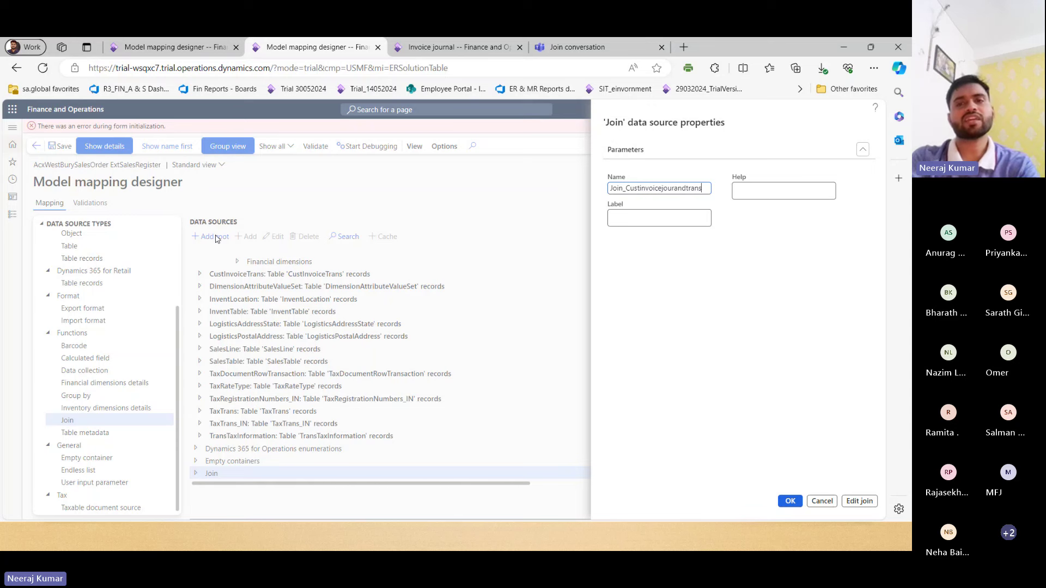
click(859, 501)
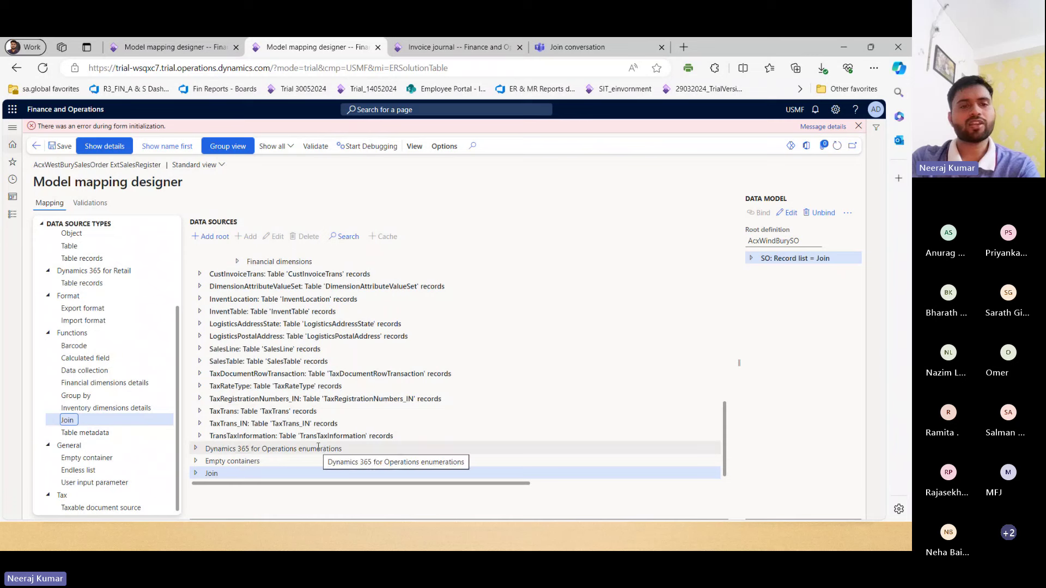
Step: Expand the new Join data source and open it in the join designer
click(265, 463)
double_click(267, 469)
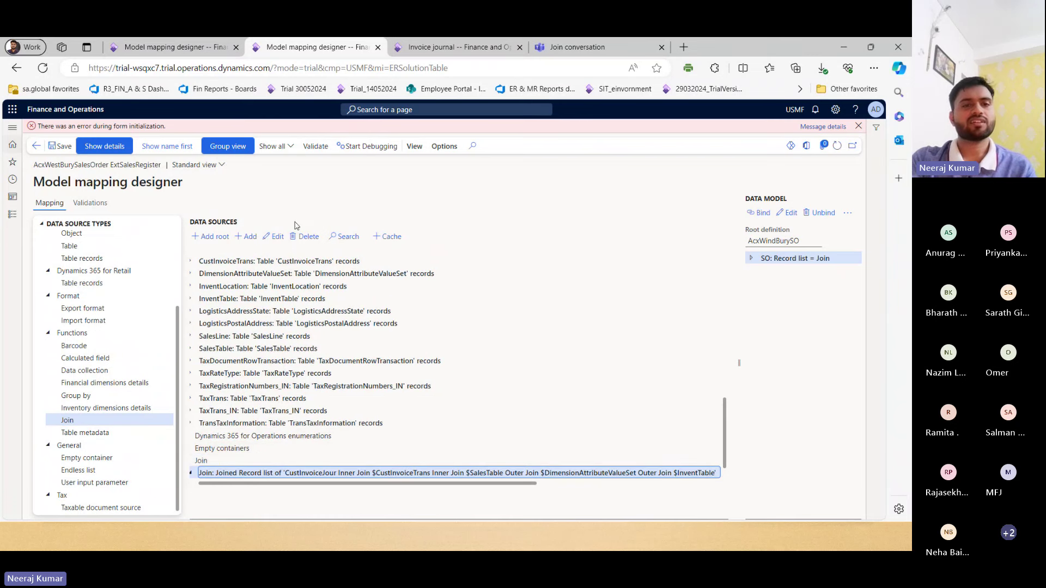
click(270, 239)
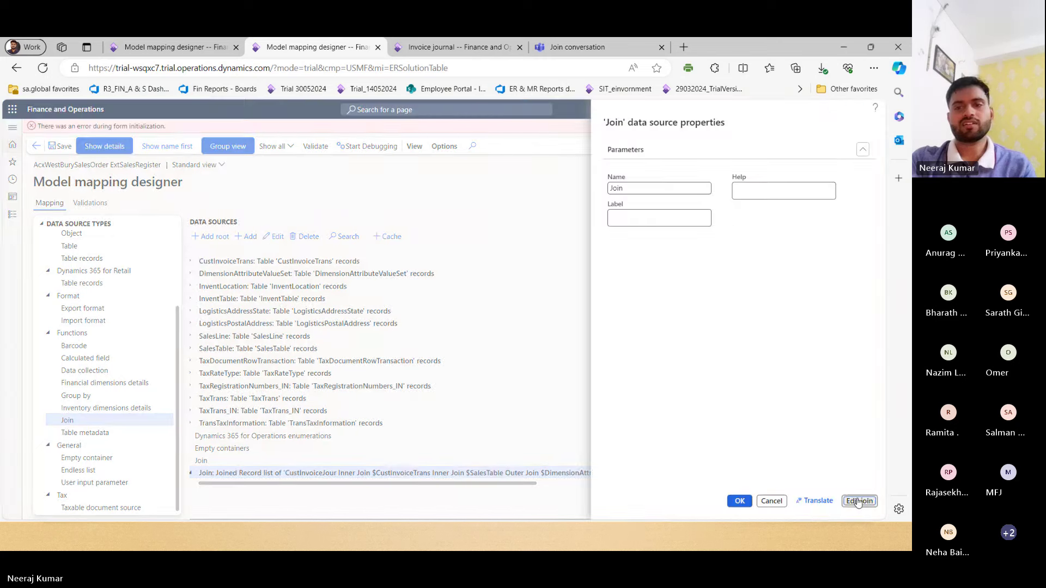
click(860, 501)
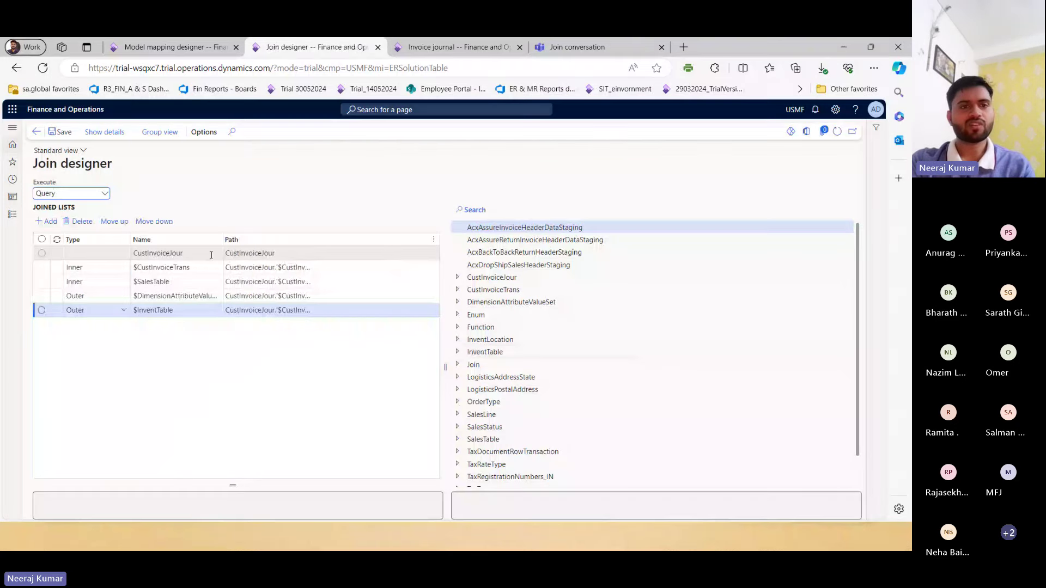
Step: Widen the Path column and expand CustInvoiceJour's relations down to $InventTable
drag(313, 232, 402, 232)
click(181, 252)
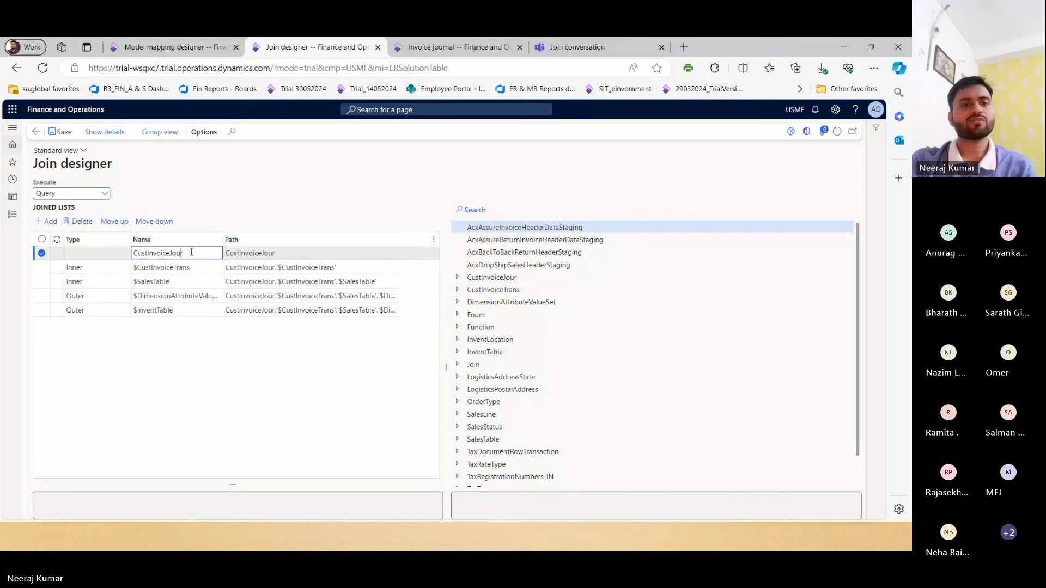
right_click(192, 252)
click(489, 276)
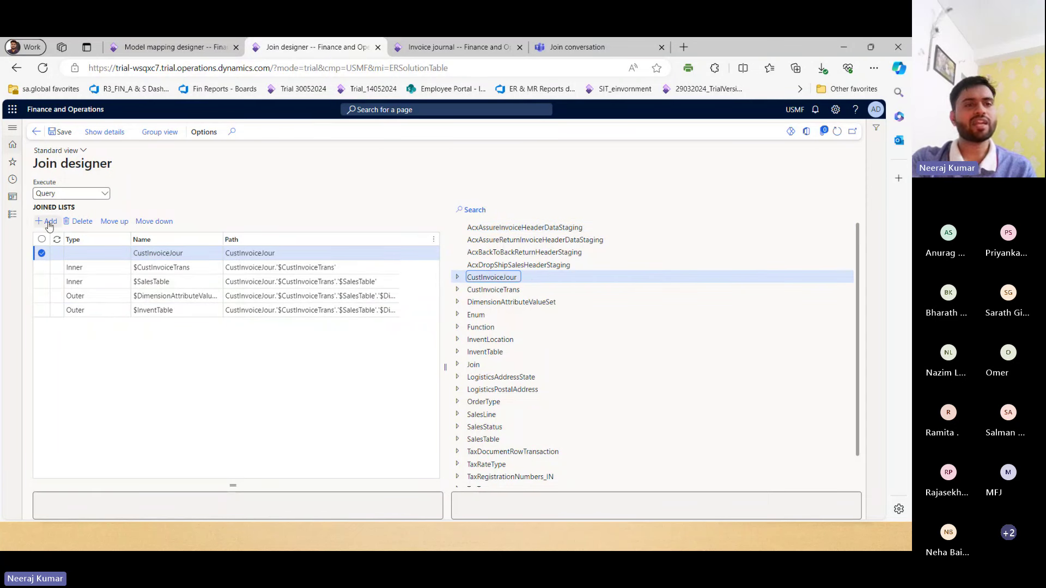
double_click(510, 278)
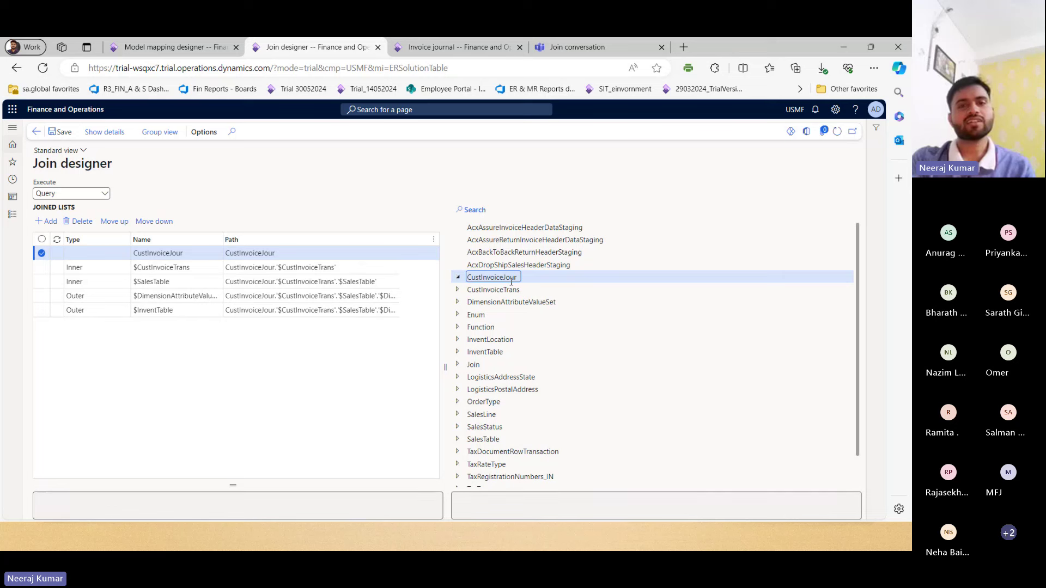
click(512, 287)
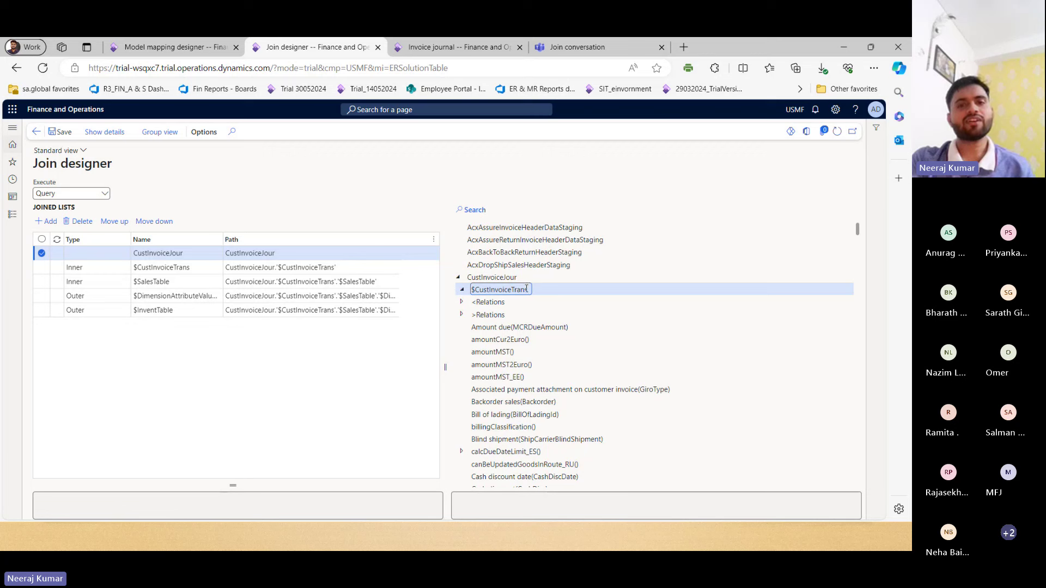
key(Down)
key(Right)
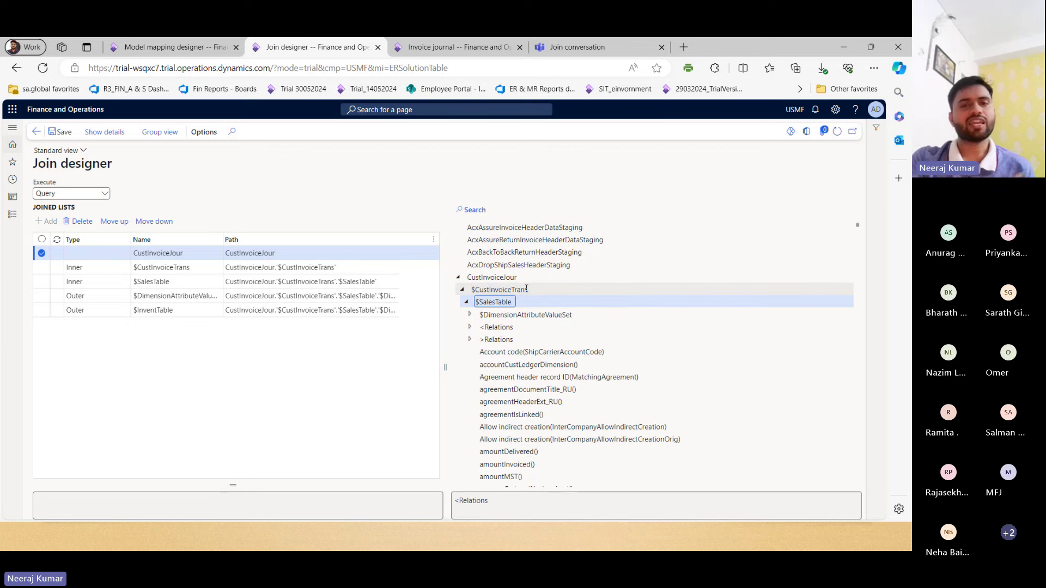
key(Down)
key(Right)
key(Down)
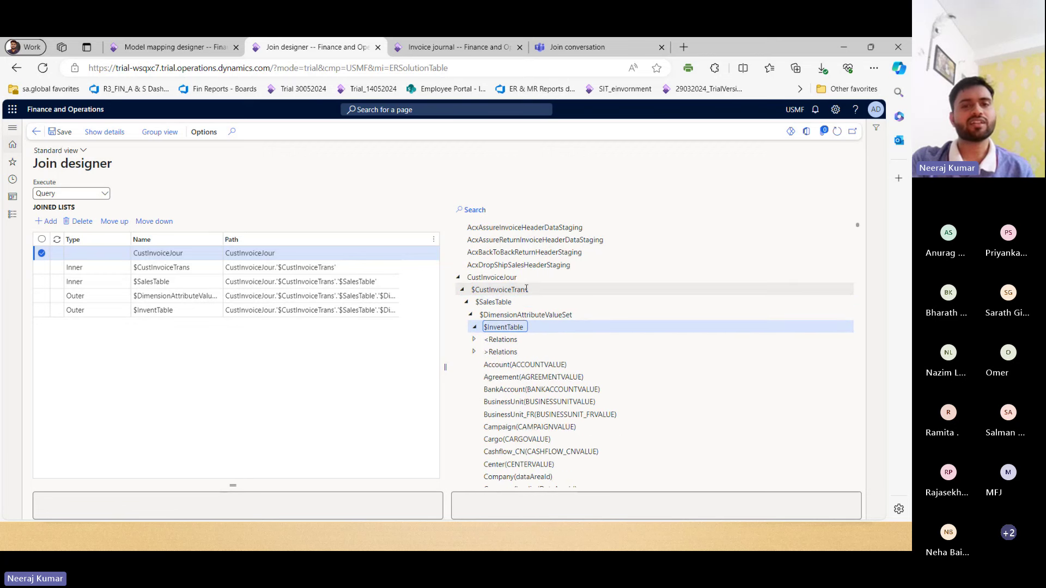
key(Right)
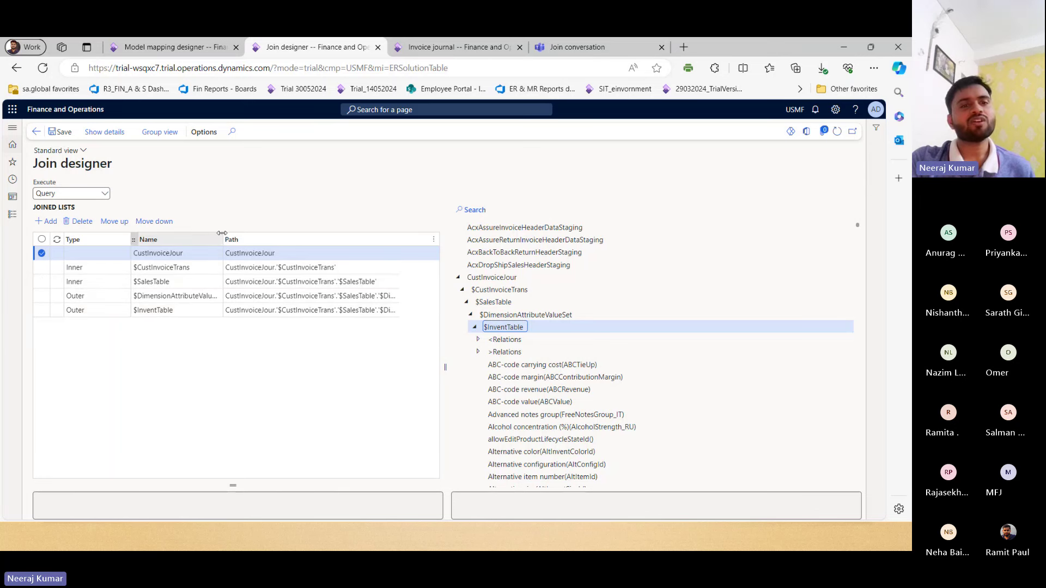
Step: Change the $SalesTable join type from Inner to Outer
drag(222, 233, 280, 233)
click(157, 251)
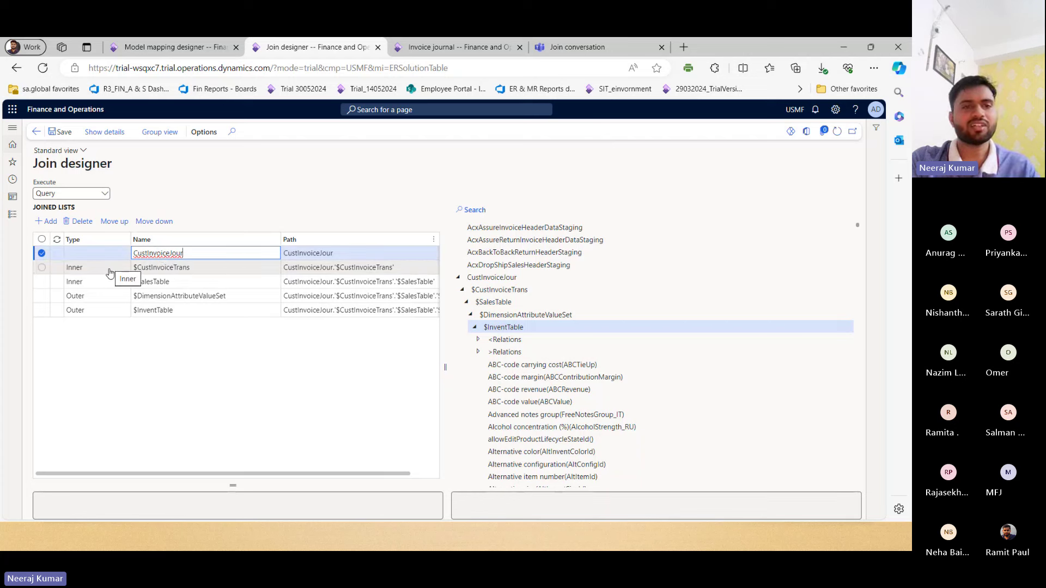
double_click(154, 282)
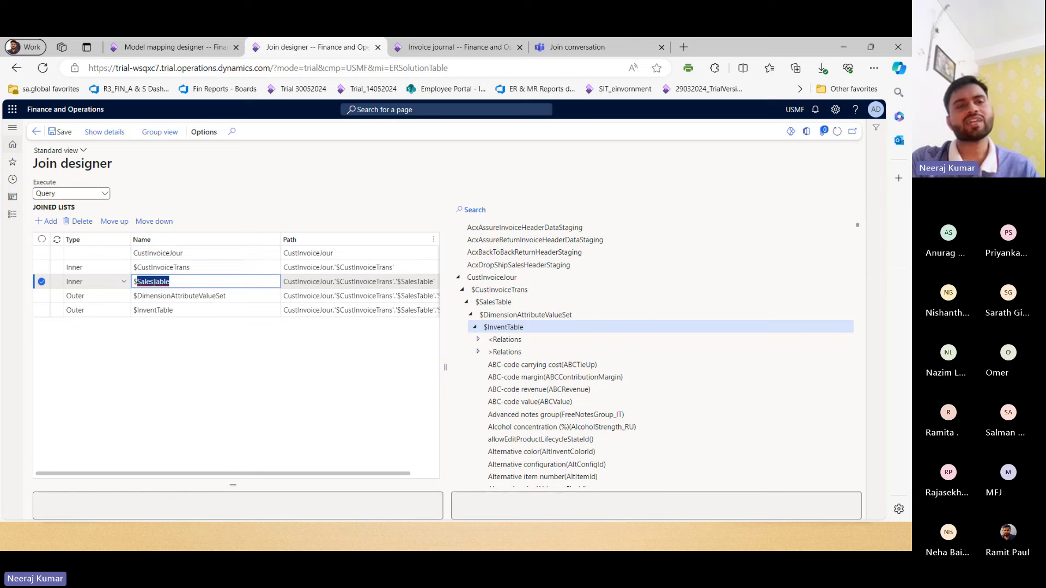
click(124, 284)
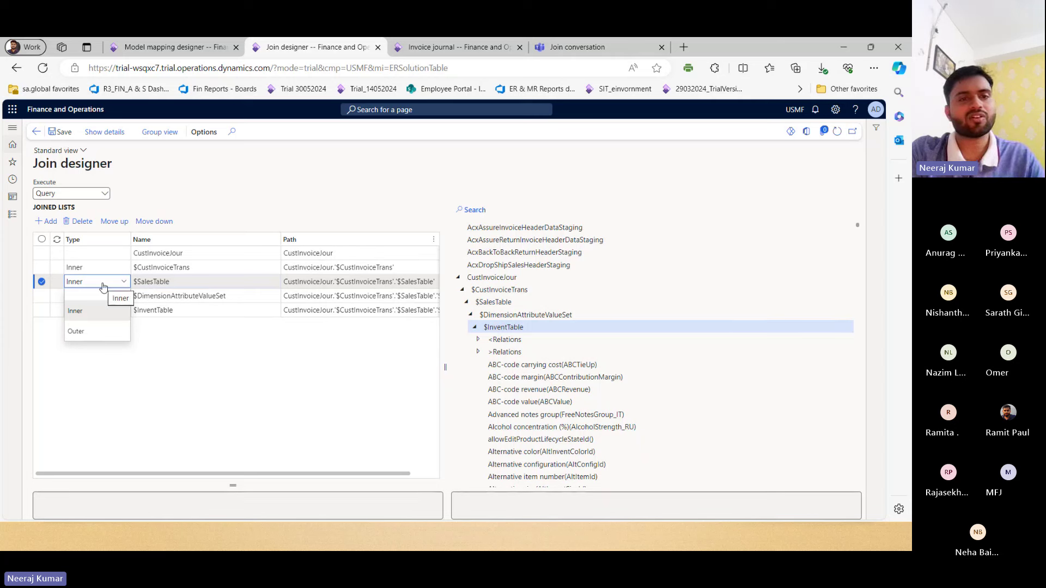
click(94, 337)
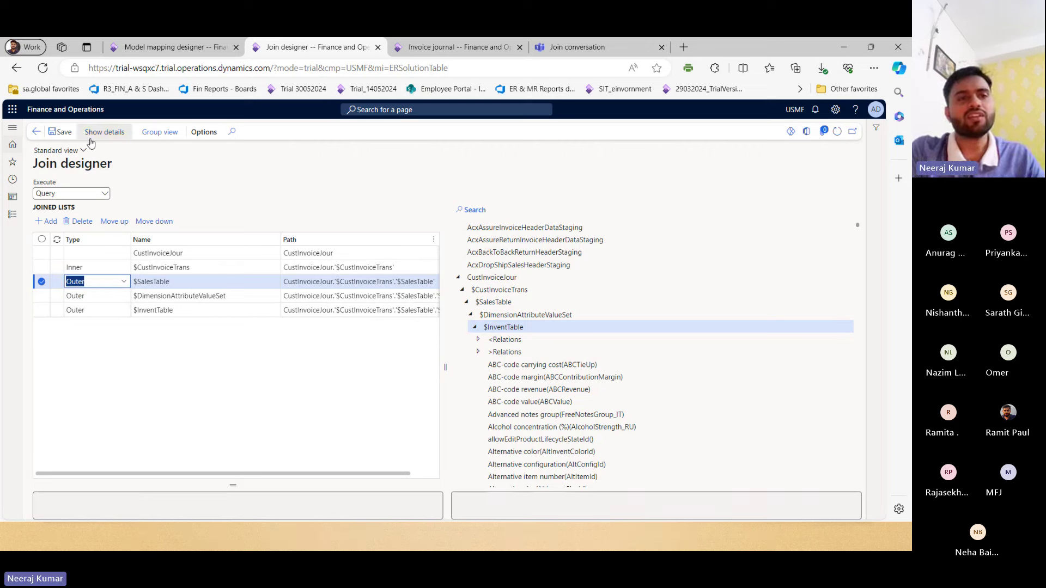
click(175, 283)
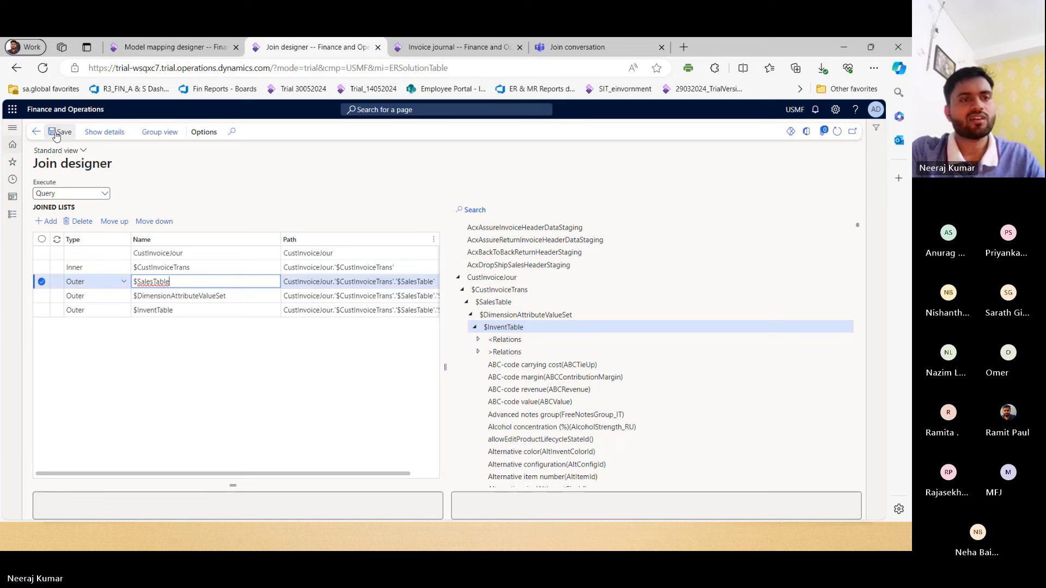
Step: Check the execution mode options and keep Execute set to Query
click(62, 193)
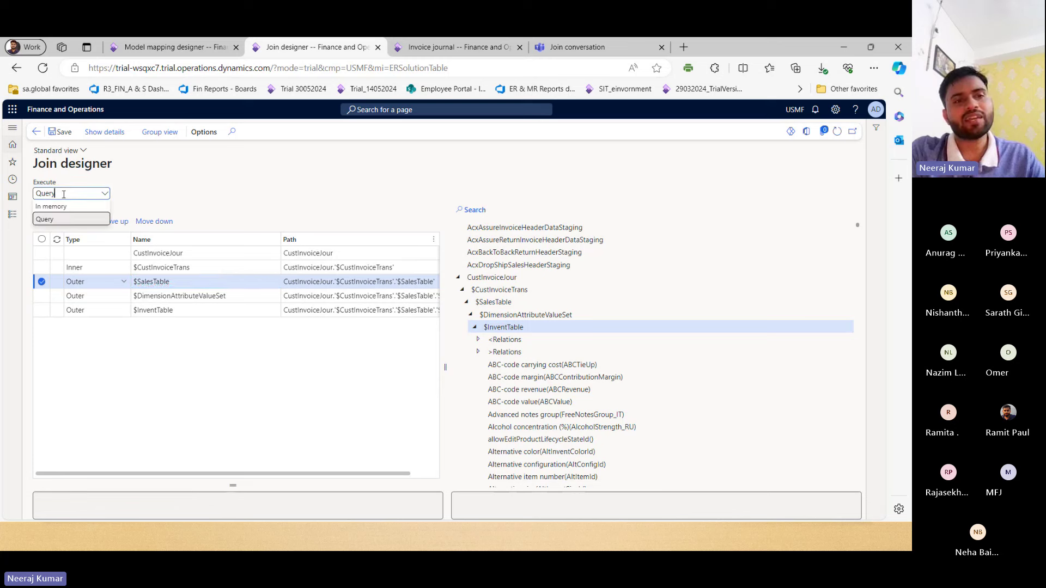
click(133, 192)
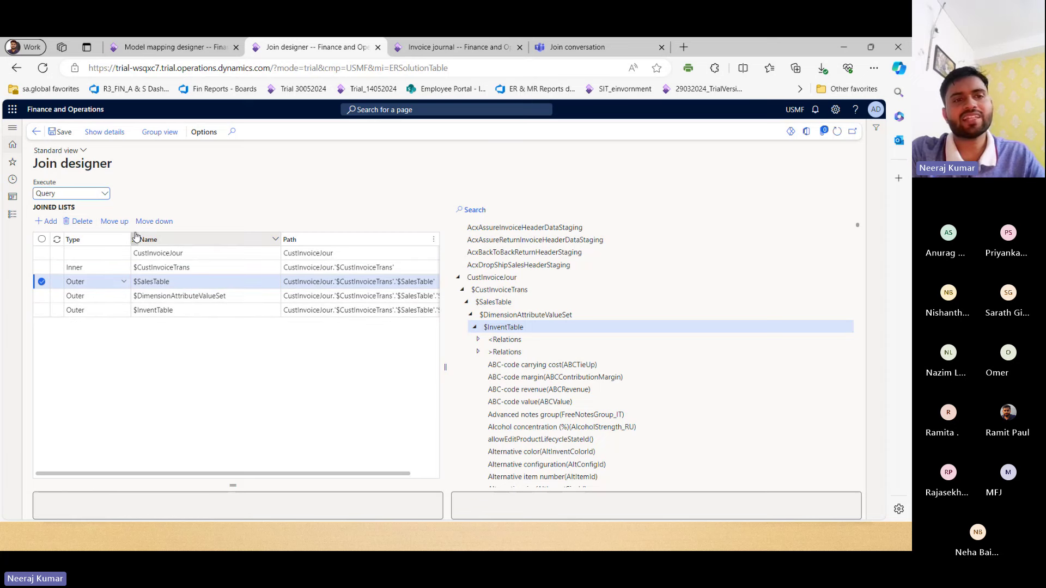
click(104, 194)
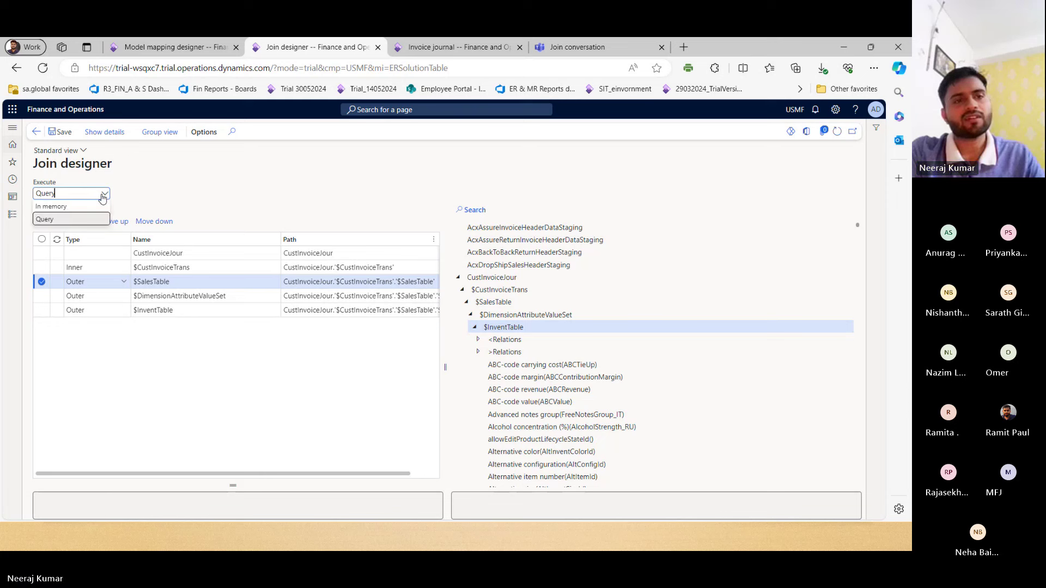
click(45, 219)
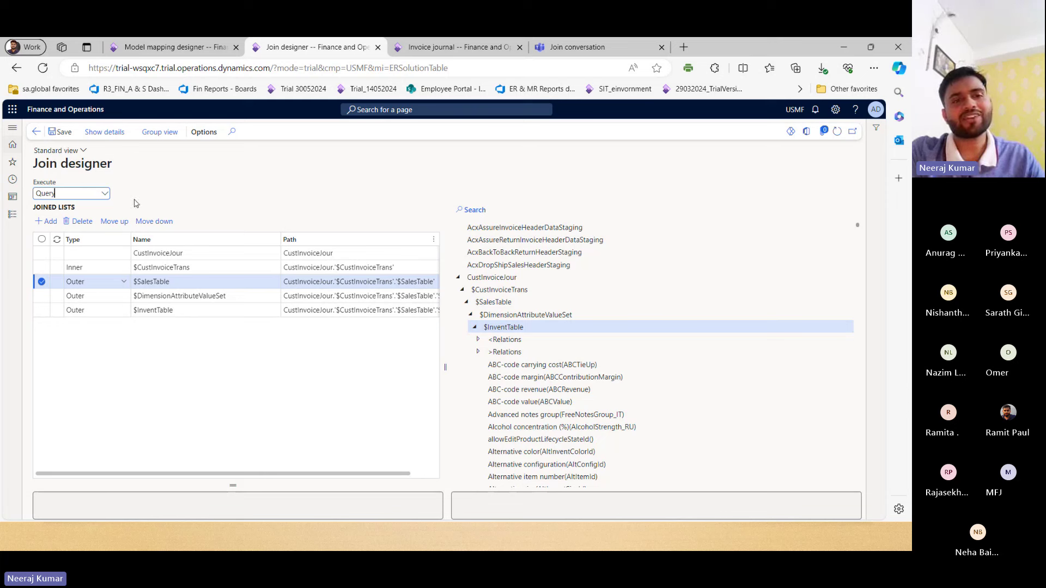
click(105, 194)
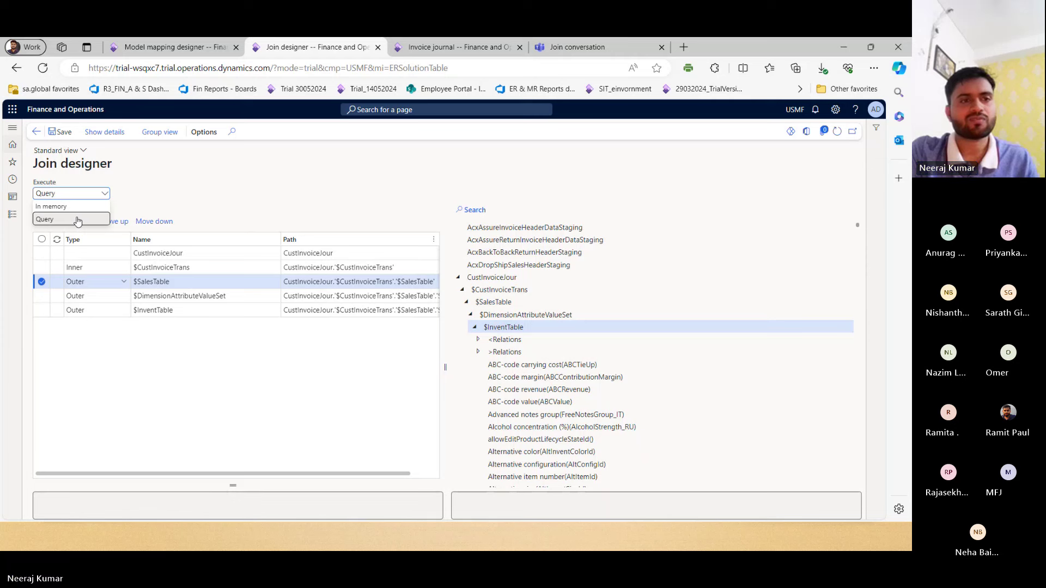
click(78, 221)
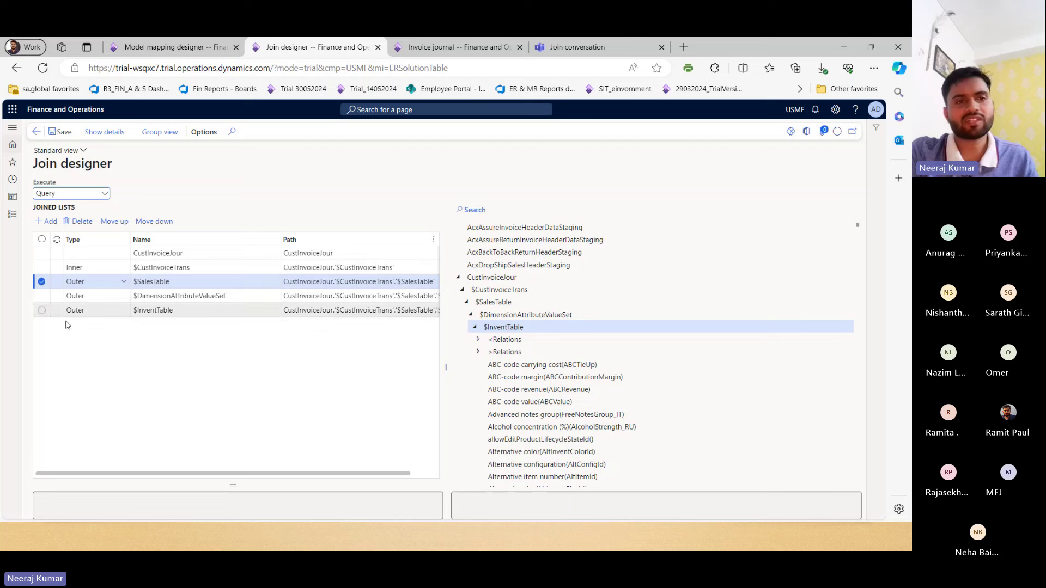
Step: Leave the join designer, confirm the Join data source, and switch to the billing register mapping tab
click(36, 132)
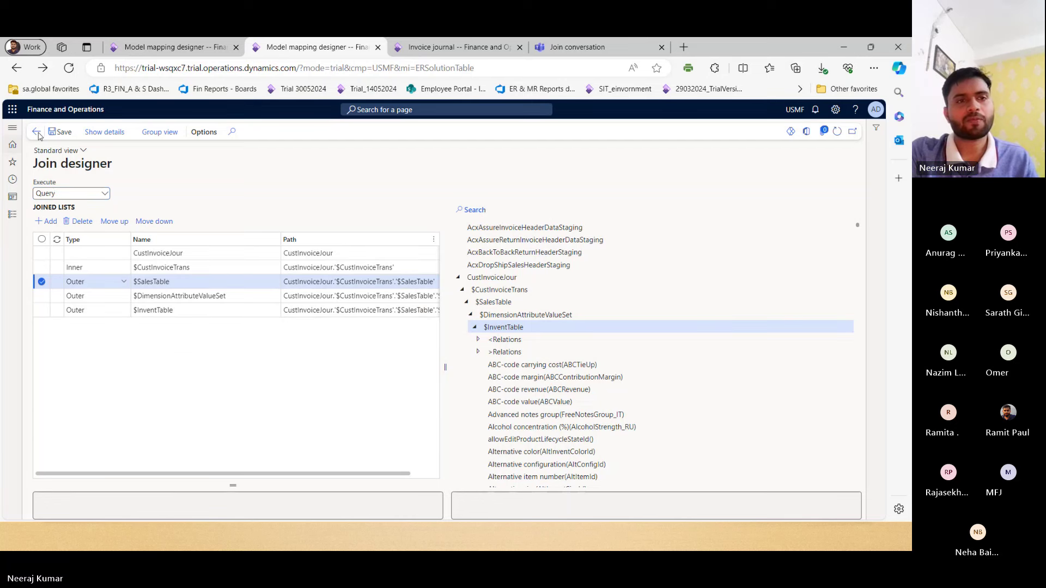
click(752, 502)
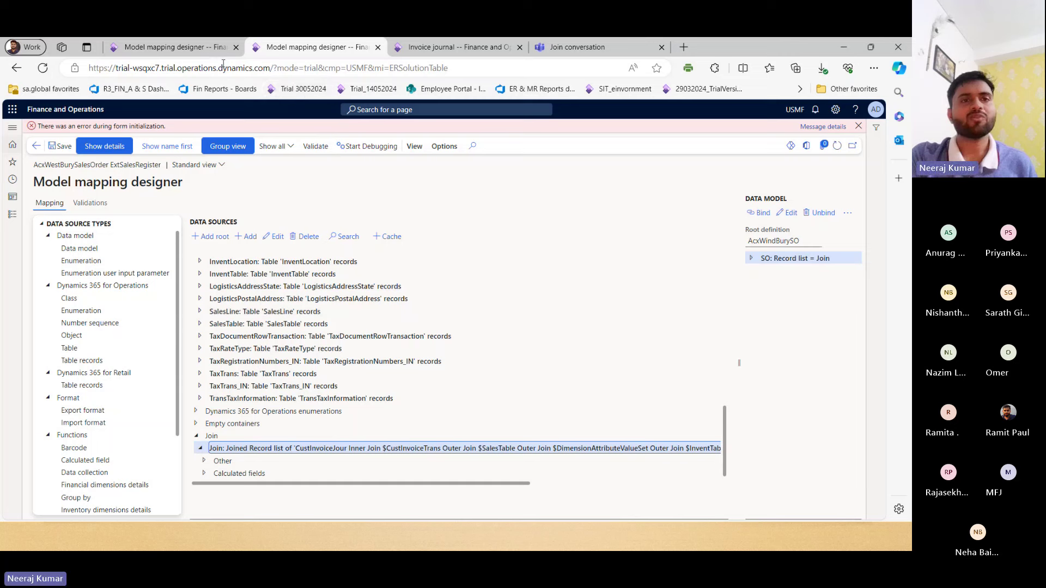
click(185, 48)
Step: Select the $304_CGSTAmt calculated field and inspect the TaxTrans_IN FILTER and PostedTaxAmout parts of its formula
scroll(315, 427, down, 10)
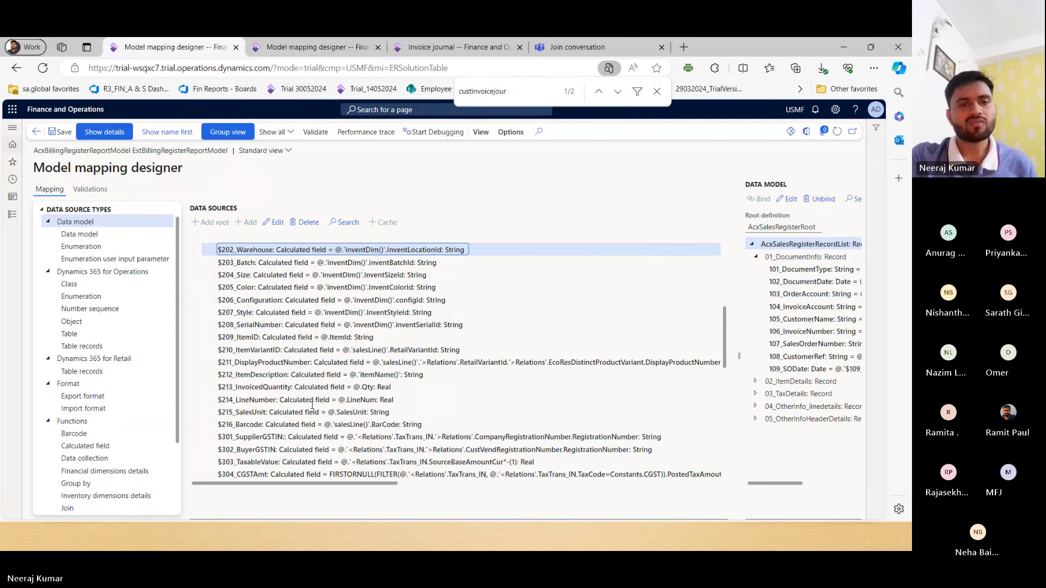
scroll(274, 317, up, 2)
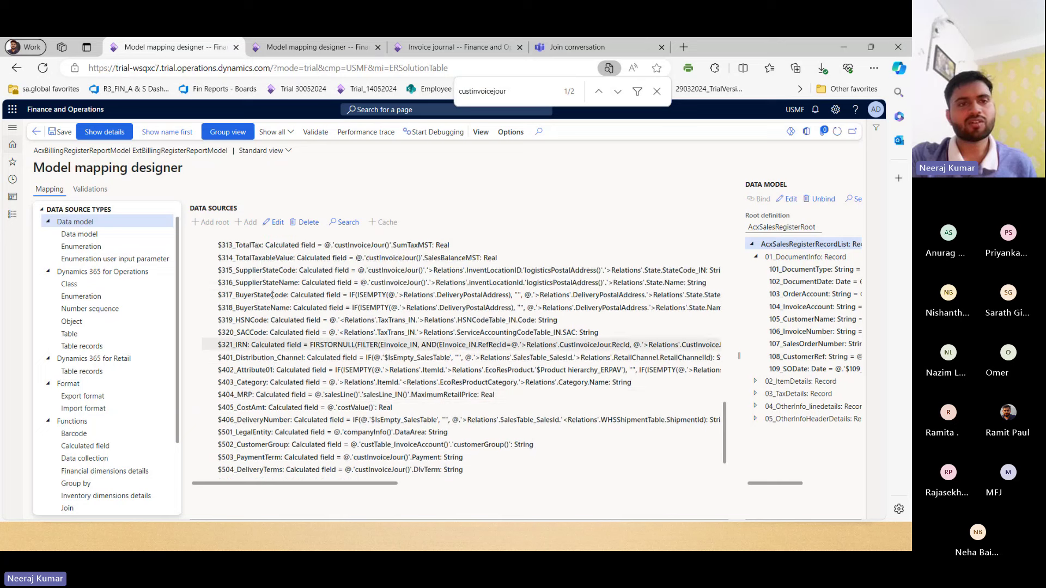
scroll(263, 423, down, 2)
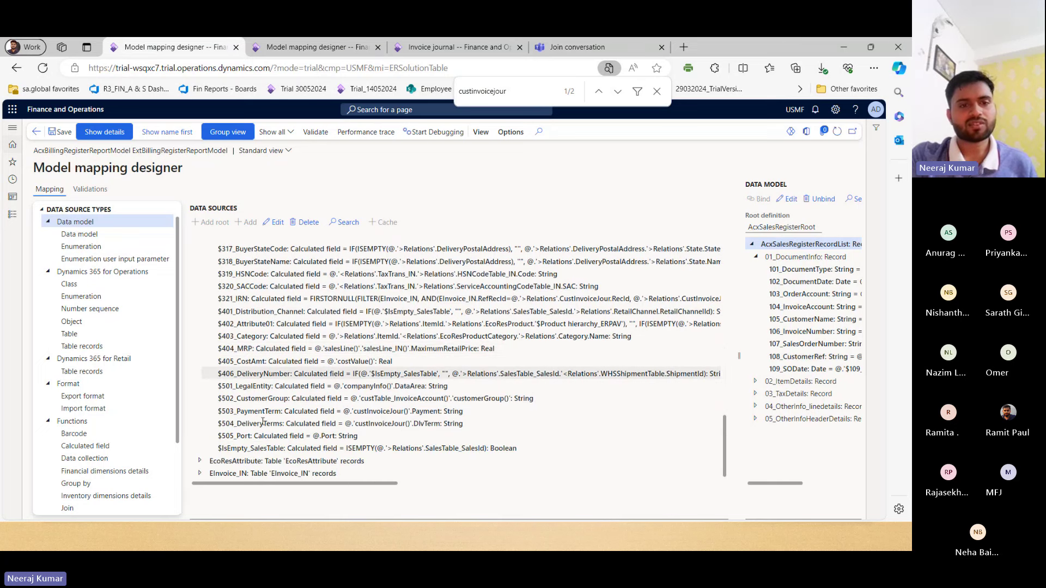
scroll(283, 433, up, 10)
scroll(284, 433, up, 2)
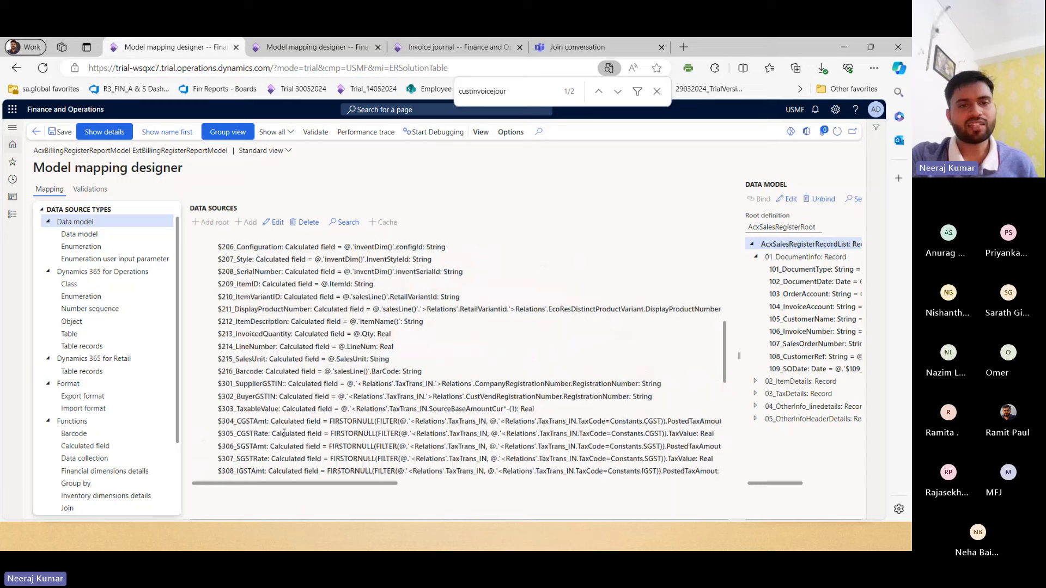
scroll(292, 355, down, 2)
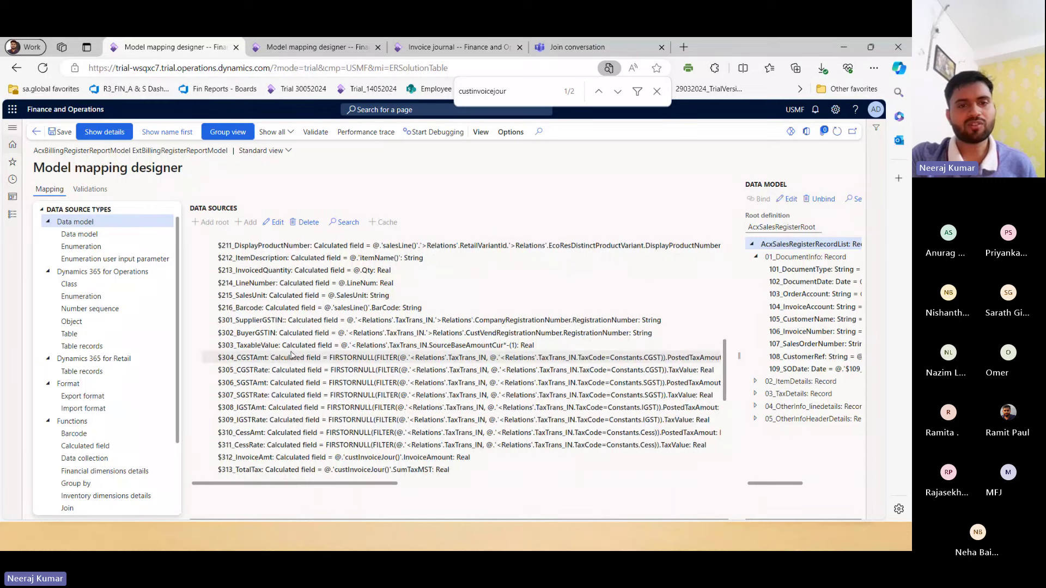
click(320, 357)
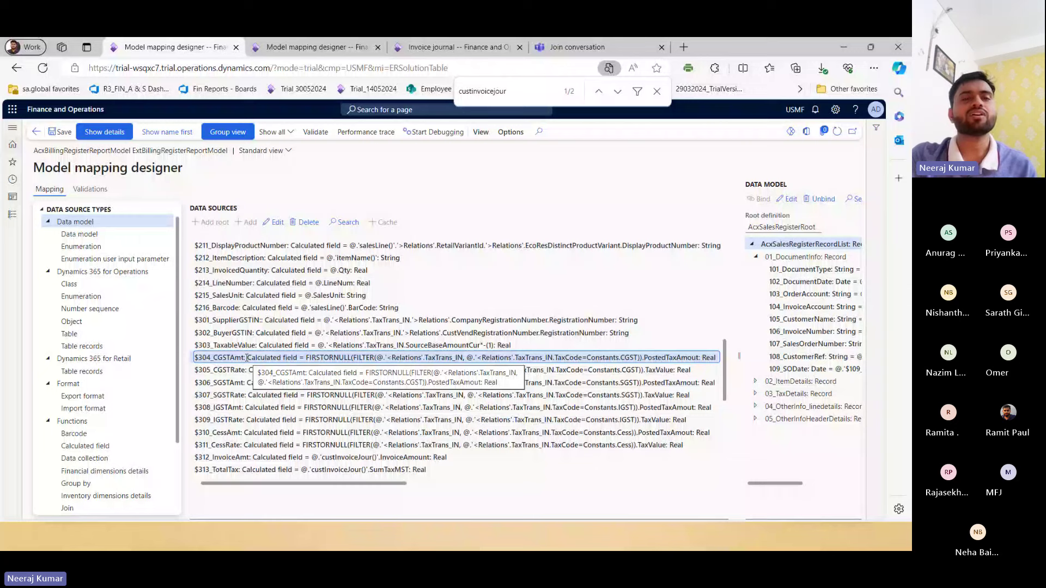
scroll(246, 357, left, 1)
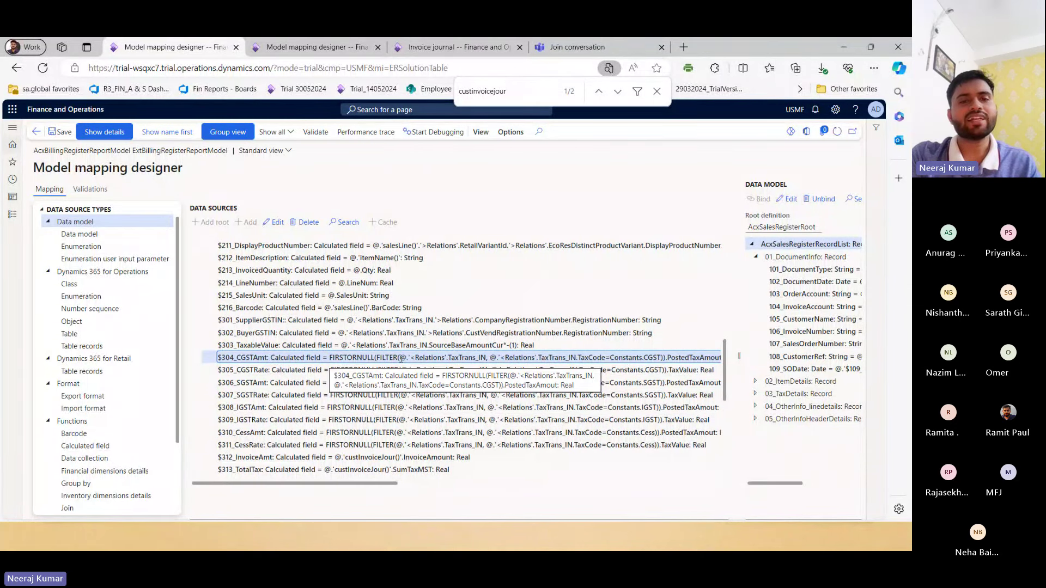
drag(401, 358, 487, 358)
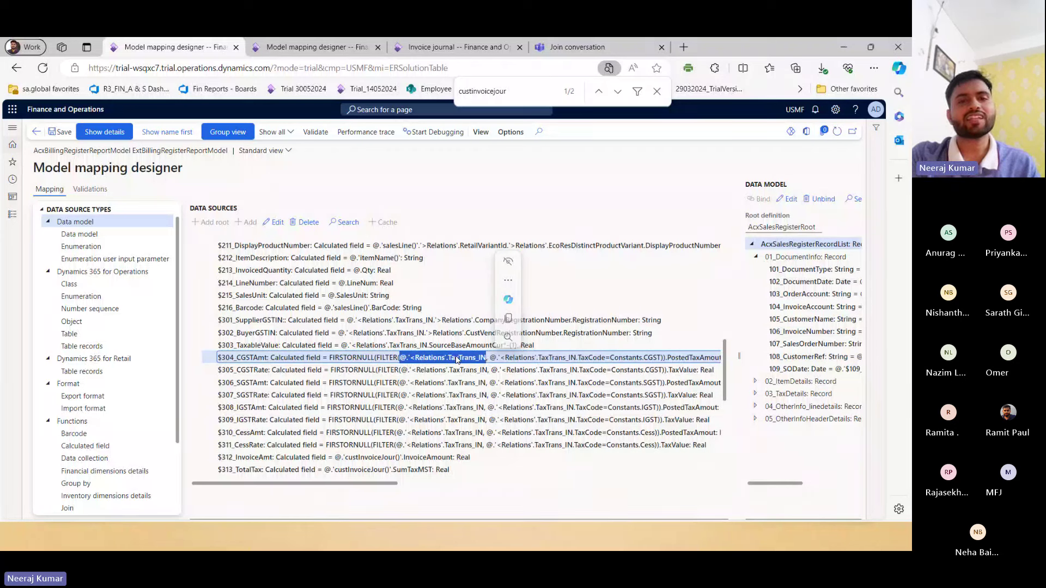
triple_click(462, 358)
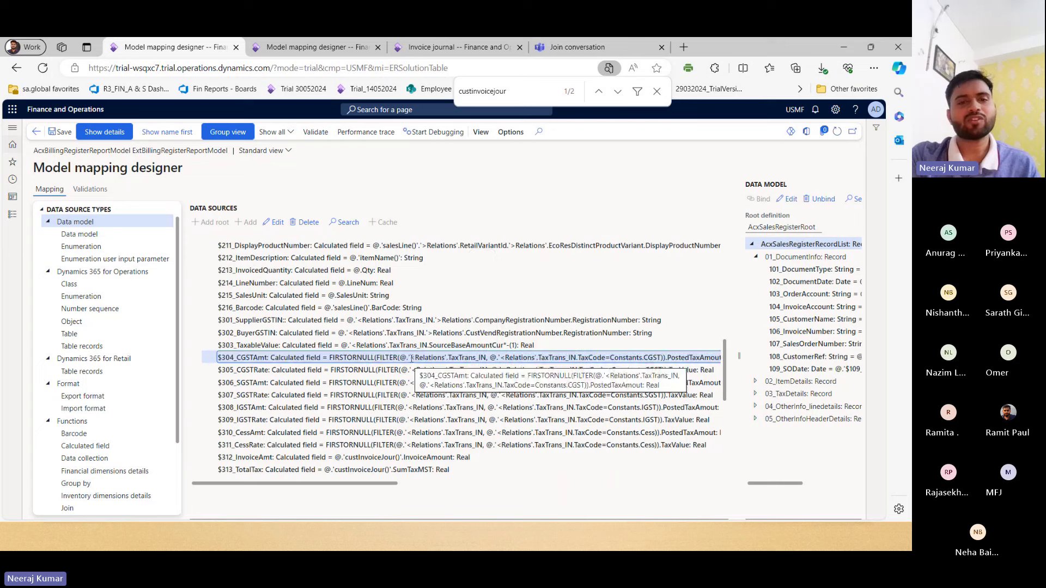
drag(411, 358, 607, 360)
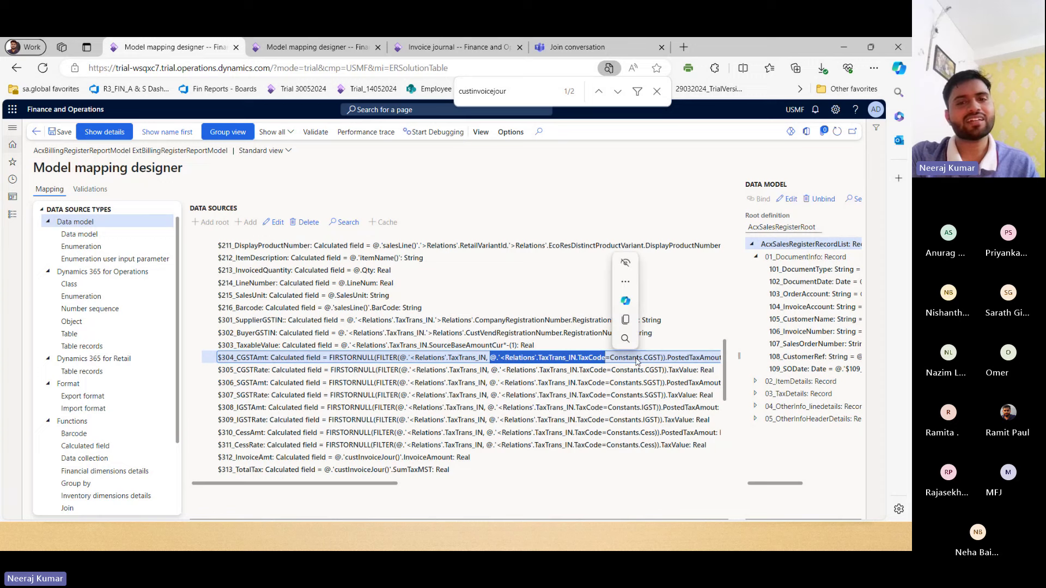
scroll(648, 360, right, 1)
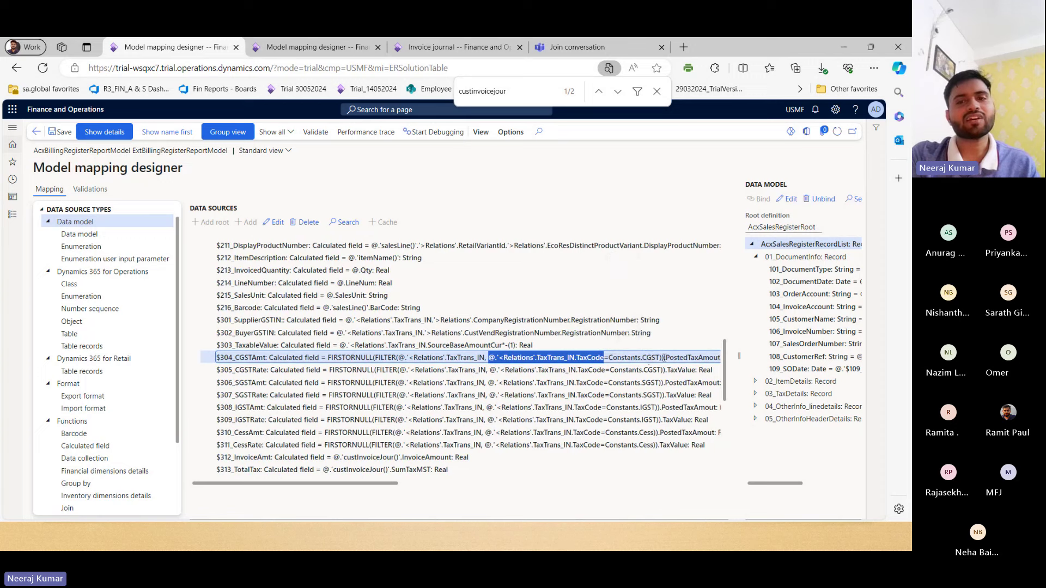
drag(664, 358, 727, 361)
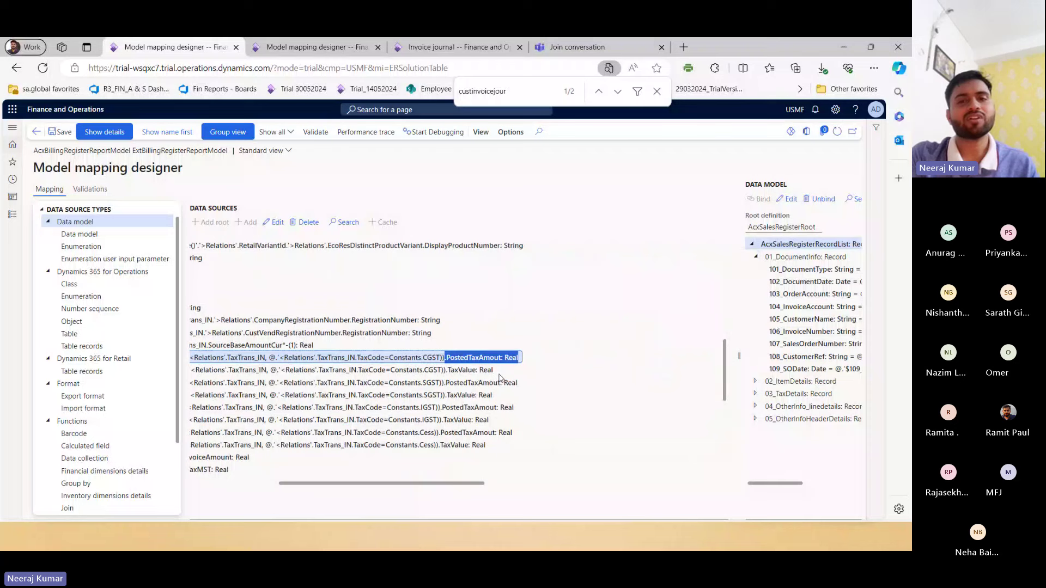
scroll(473, 371, left, 5)
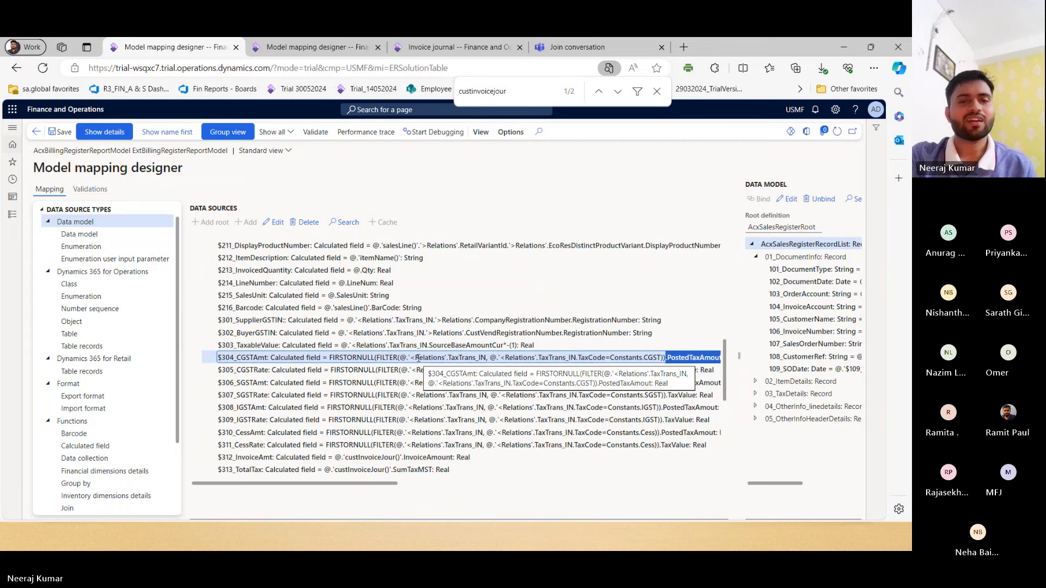
drag(400, 358, 669, 360)
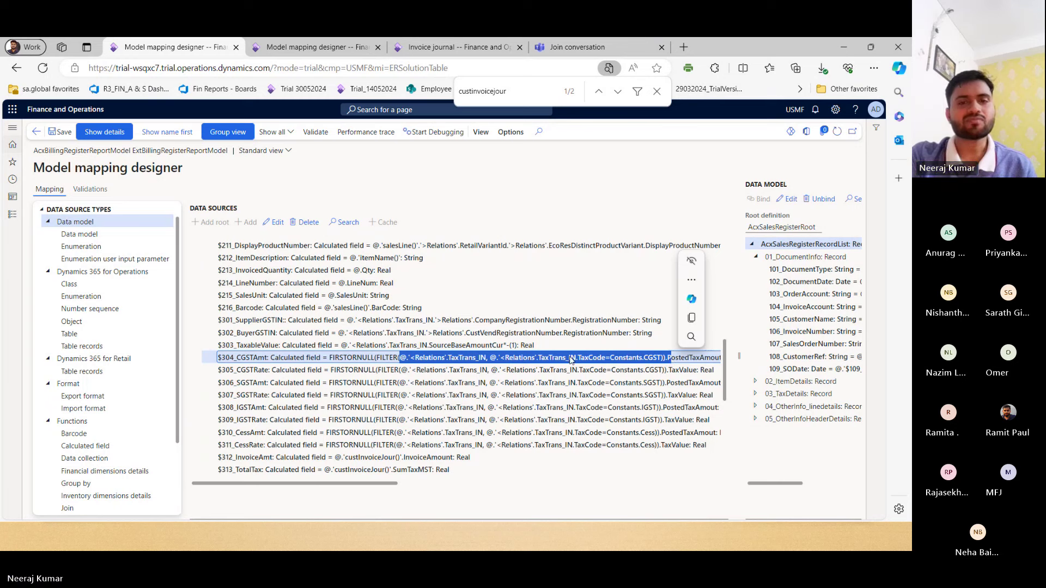
click(414, 359)
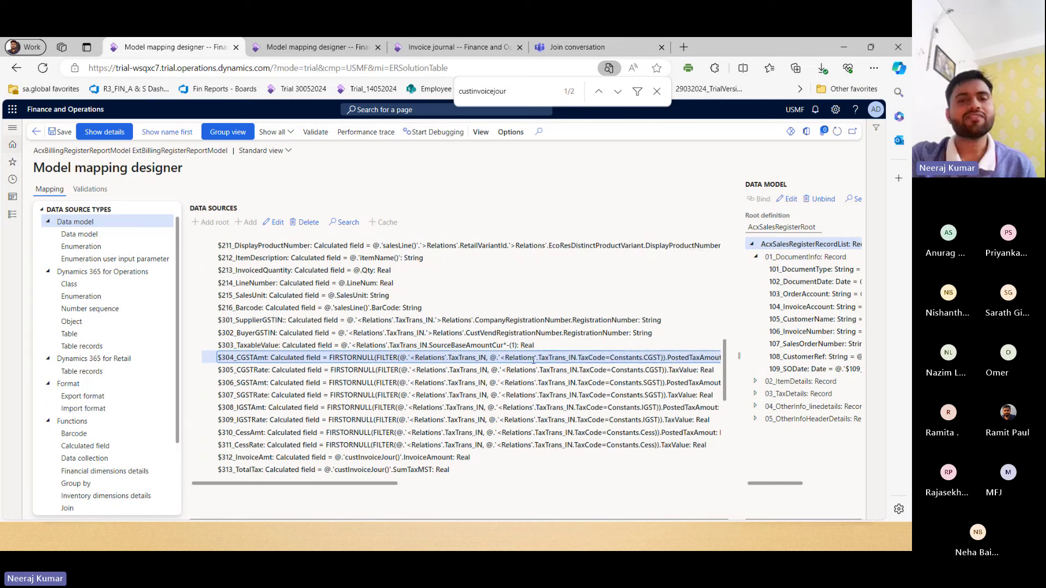
Step: Copy the $304_CGSTAmt formula, review its TaxCode = Constants.CGST condition, and switch to the other mapping tab
triple_click(414, 360)
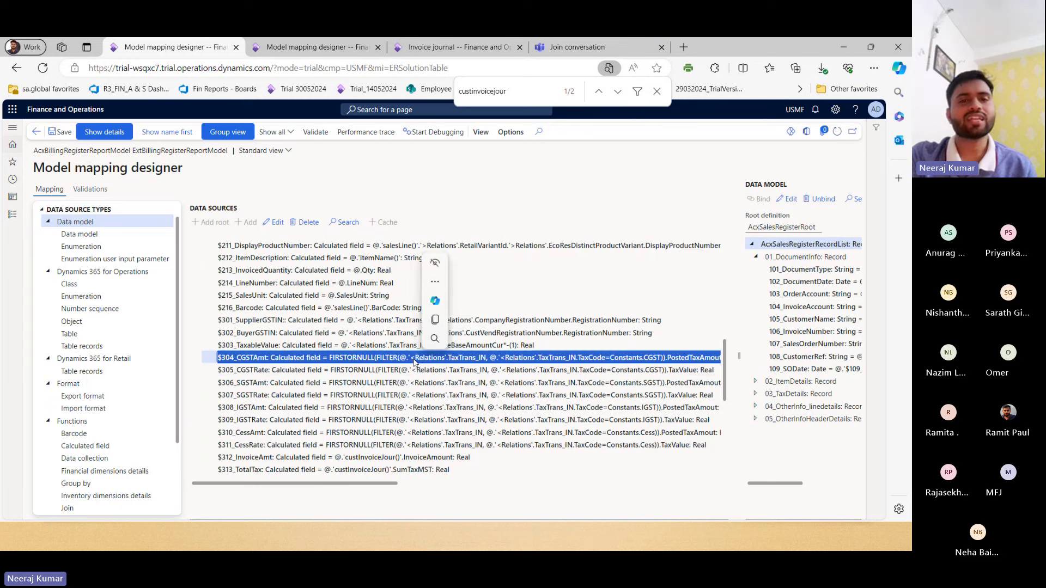
key(ctrl+c)
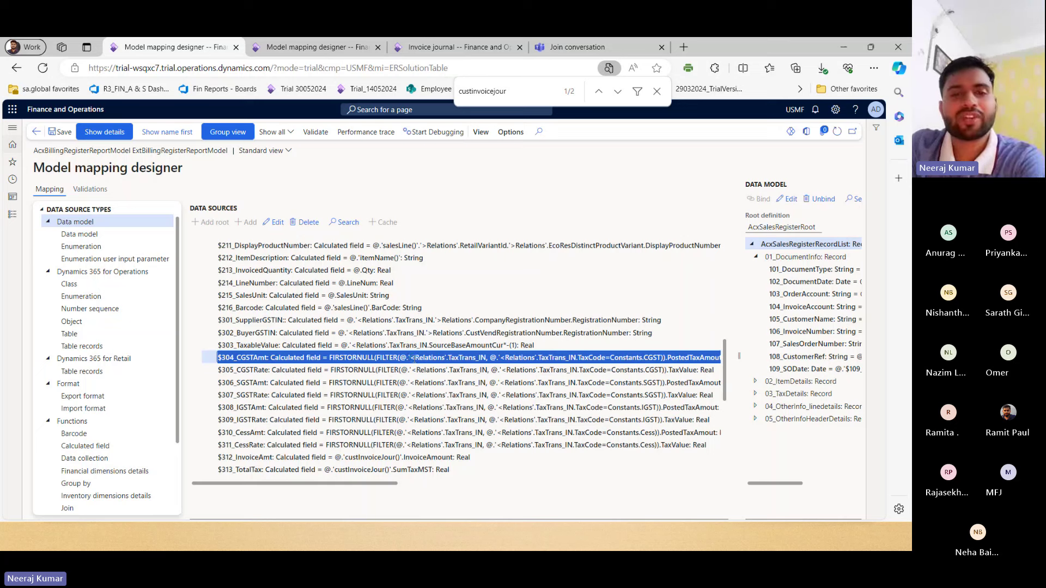
click(414, 359)
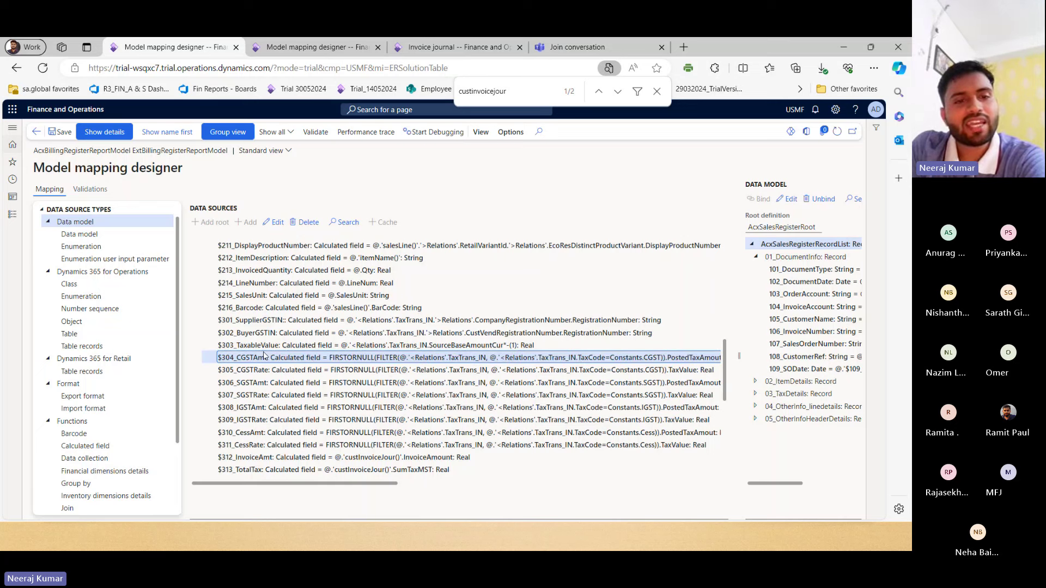
drag(375, 359, 484, 360)
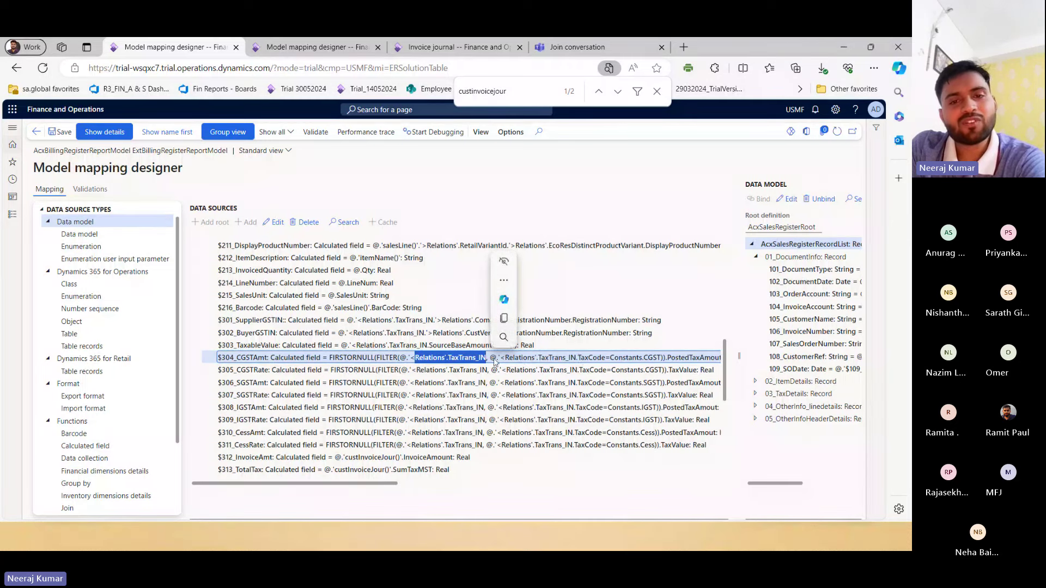
drag(490, 359, 662, 358)
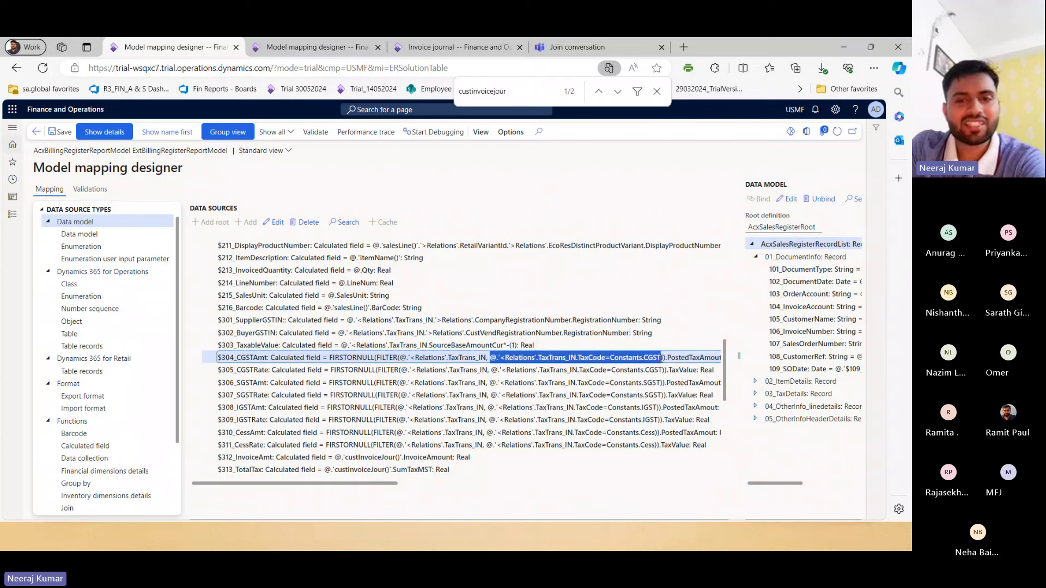
drag(661, 358, 662, 360)
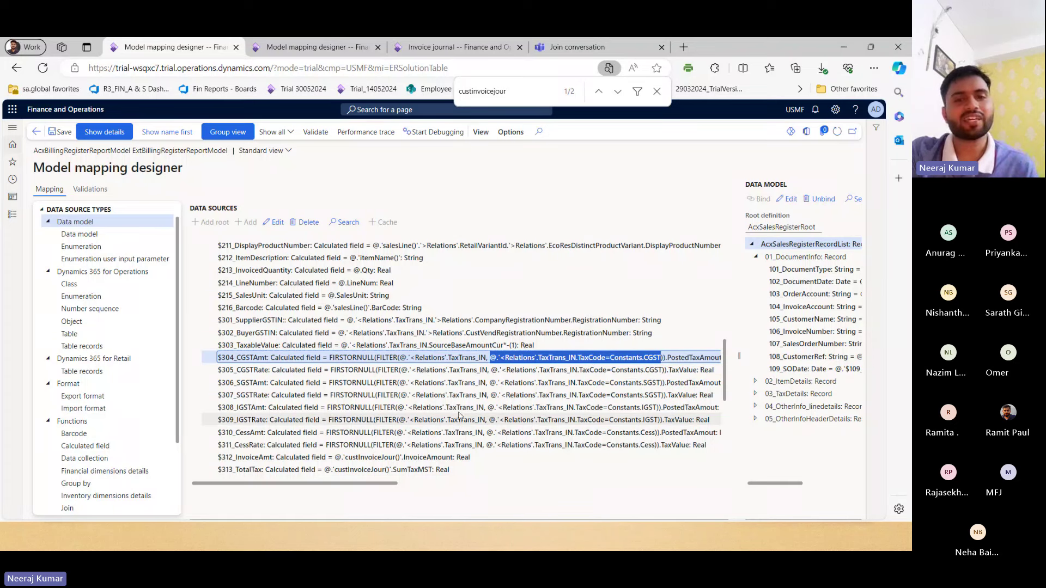
click(478, 357)
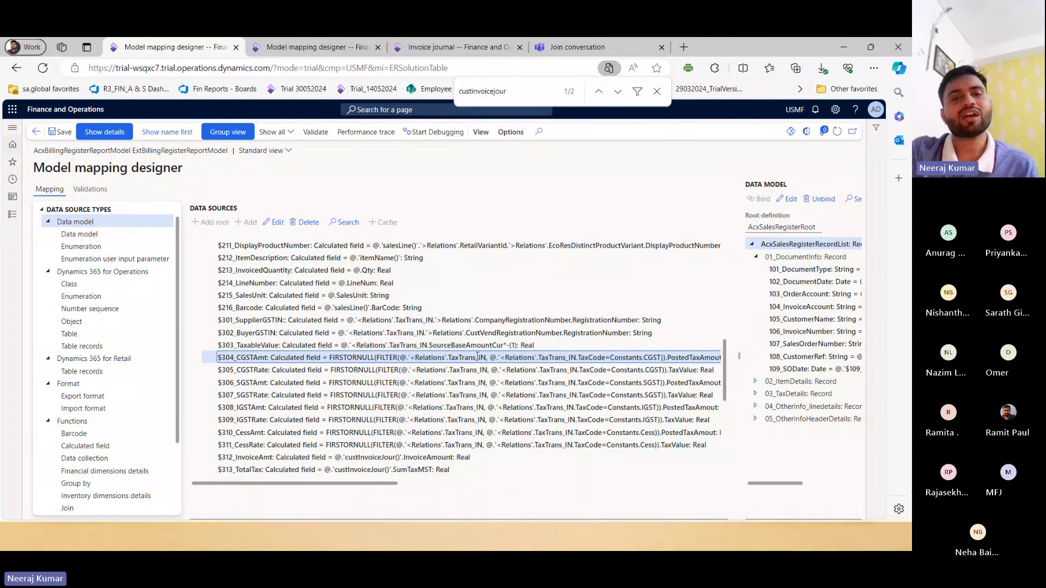
double_click(478, 357)
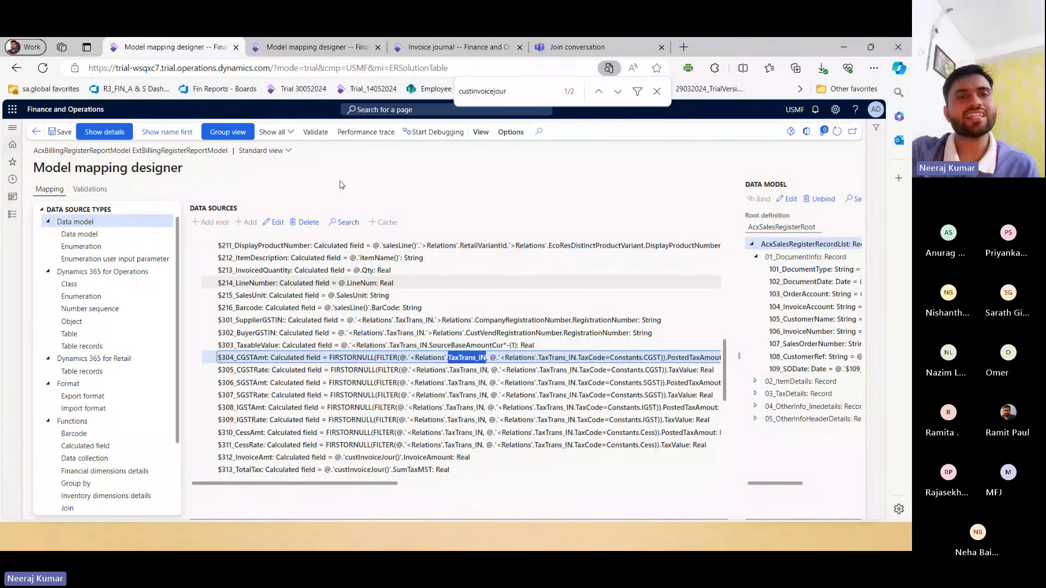
key(ctrl+Tab)
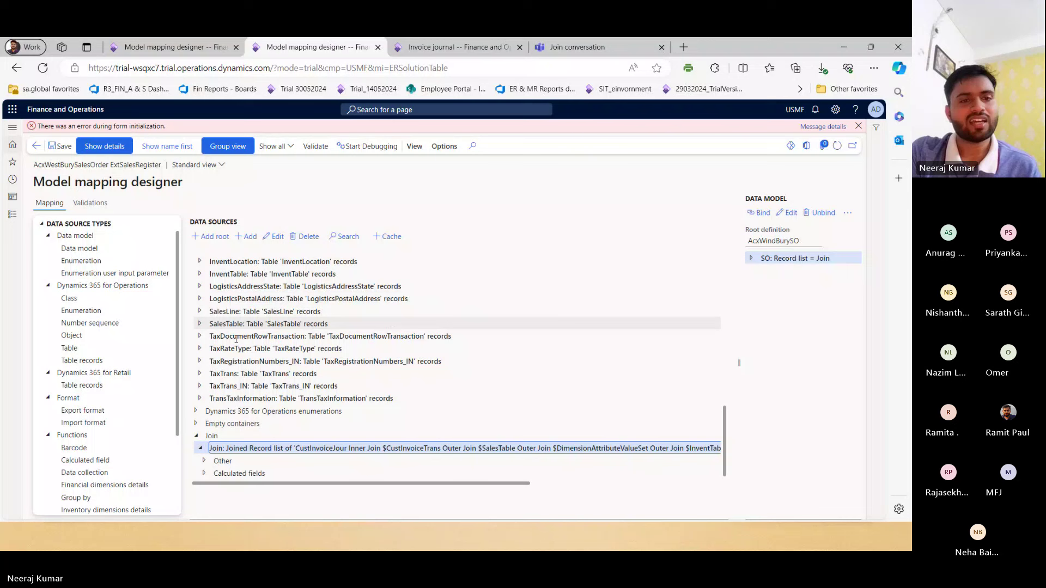
Step: Collapse the nested $InventTable nodes and the Table records source, then move down to Empty containers
click(235, 374)
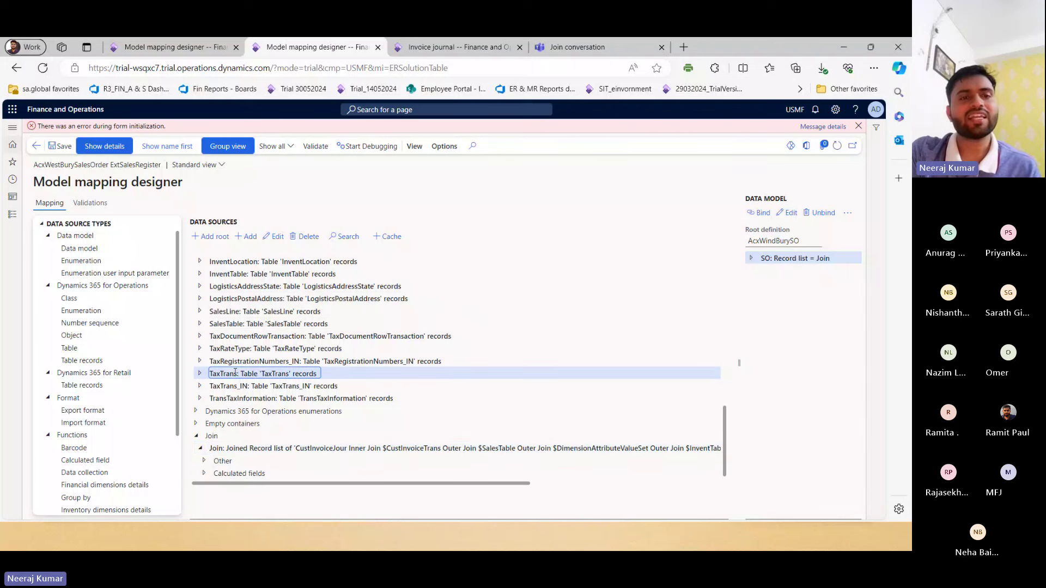
click(92, 358)
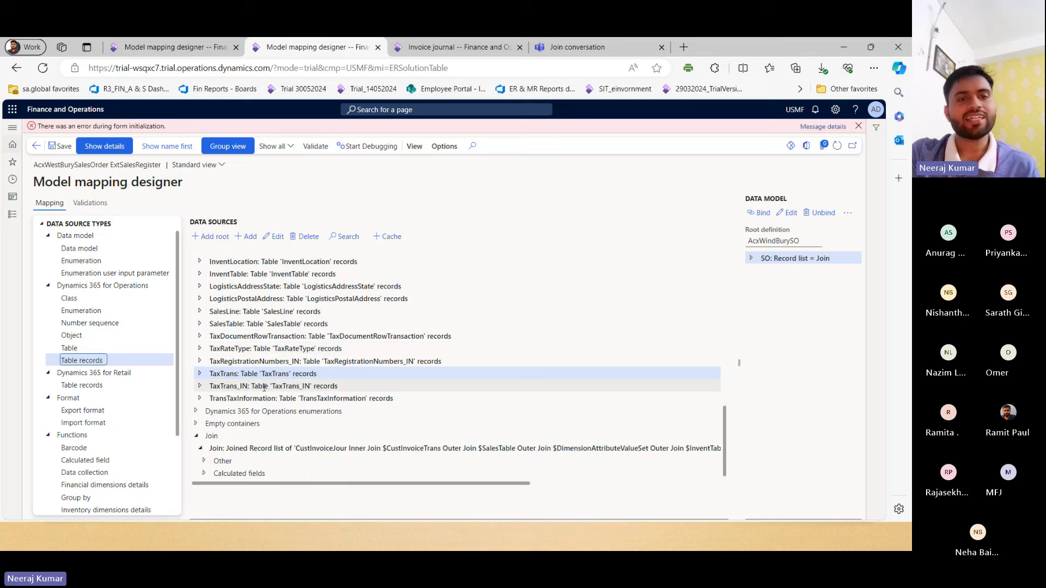
scroll(264, 387, up, 4)
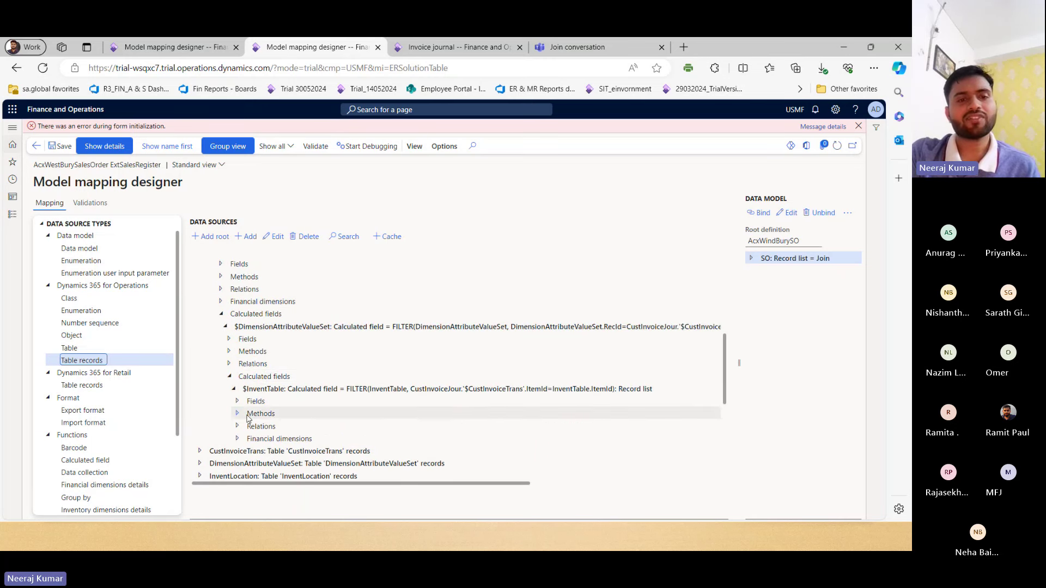
click(263, 424)
key(Left)
key(Left)
key(Left)
key(Left)
key(Left)
key(Left)
key(Left)
key(Left)
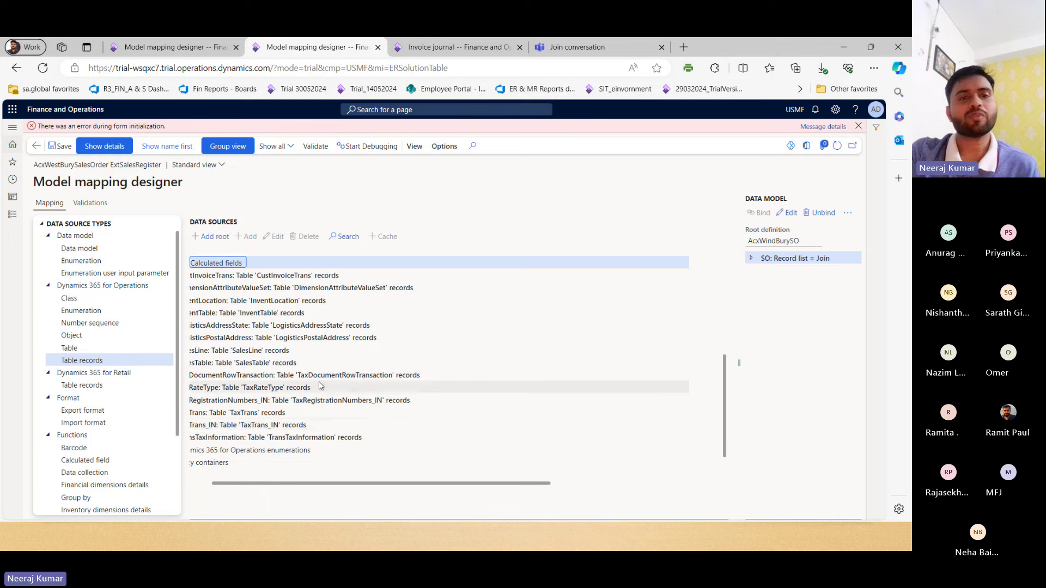
key(Up)
key(Left)
key(Left)
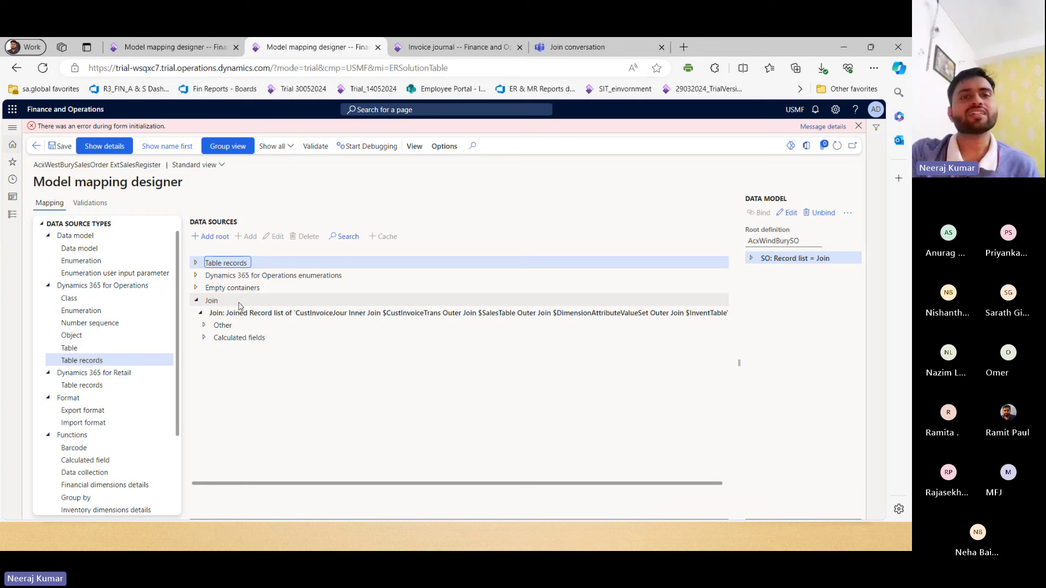
key(Down)
key(Down)
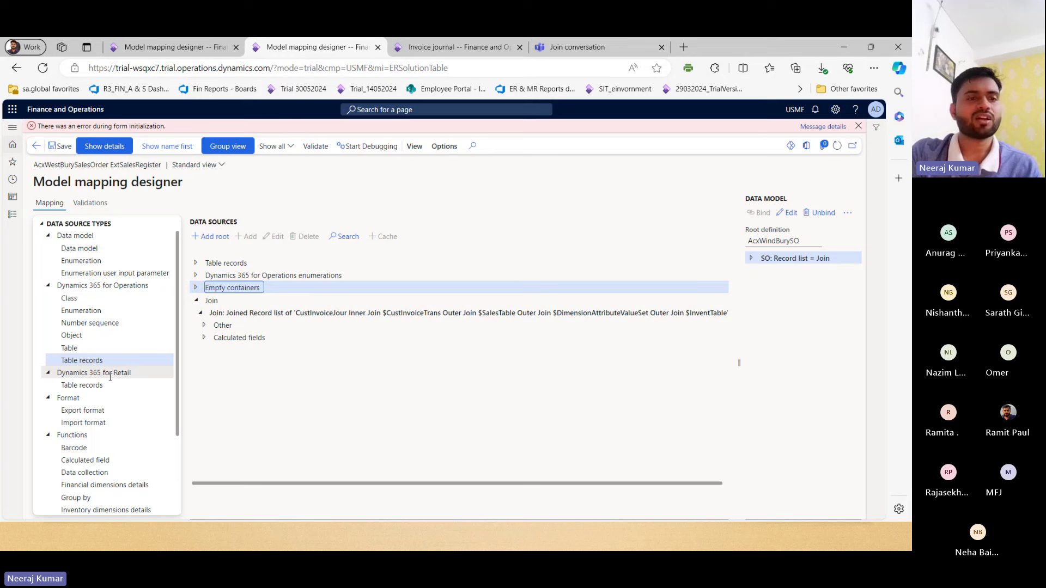
scroll(88, 359, down, 3)
Step: Add a root Empty container named 'Functions' under Empty containers
click(73, 461)
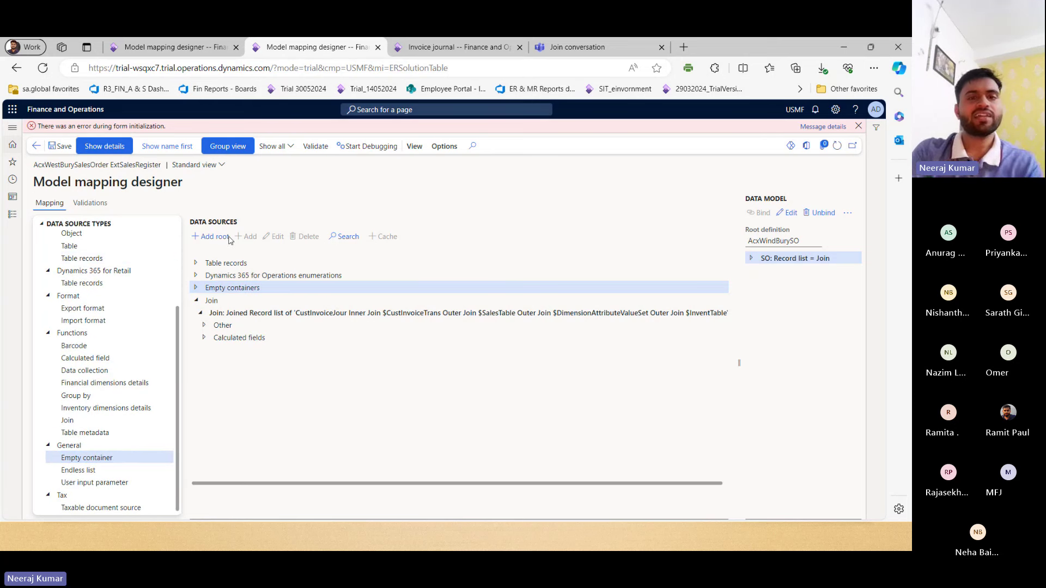
text(Functions)
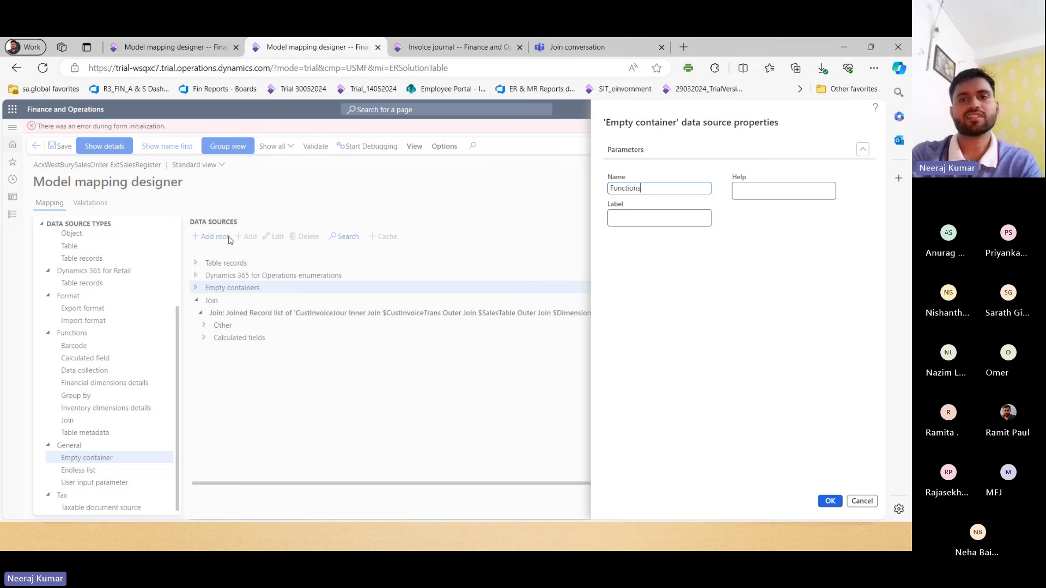
key(Tab)
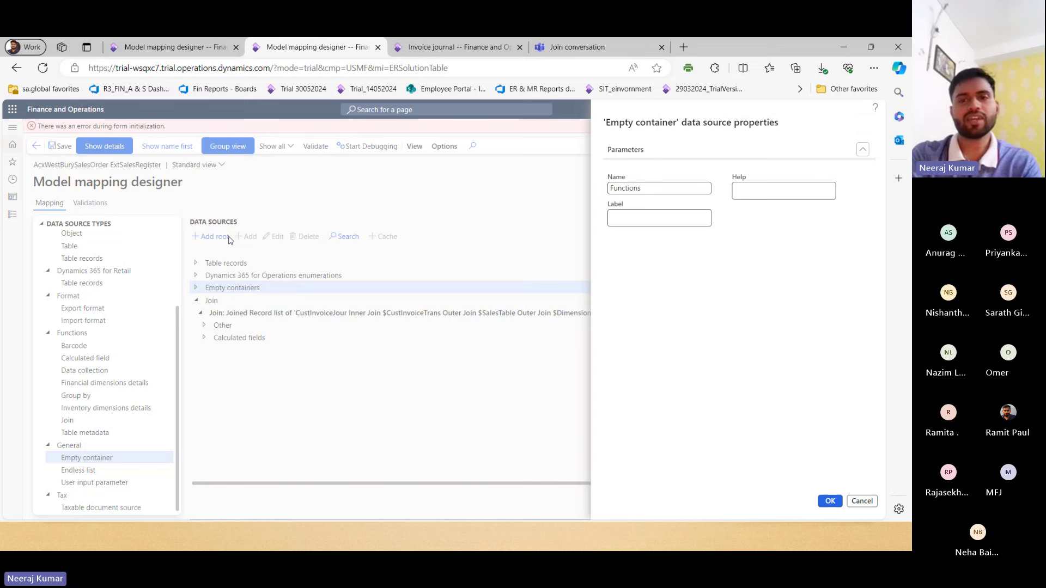
key(Return)
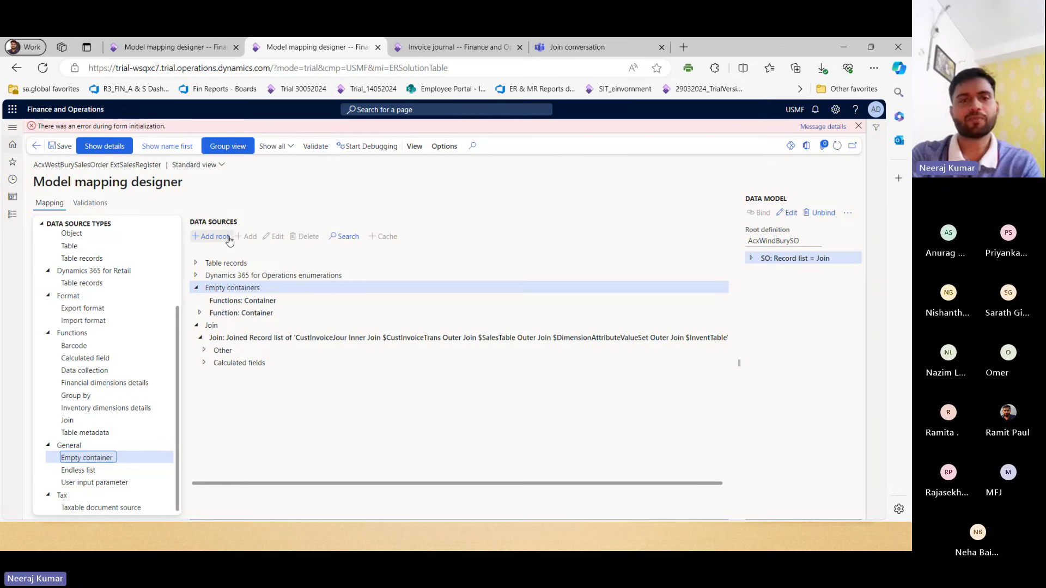
click(240, 299)
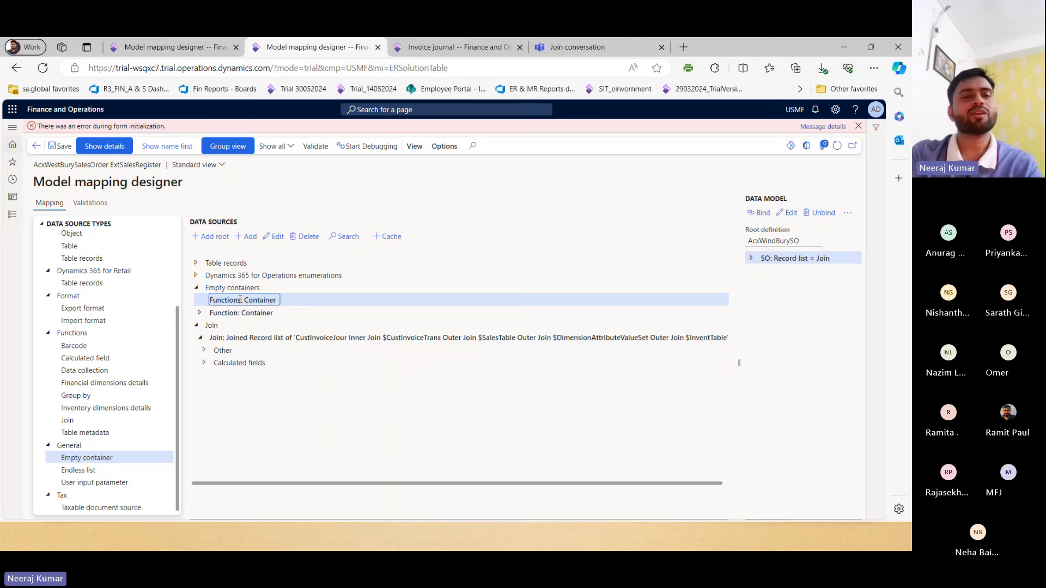
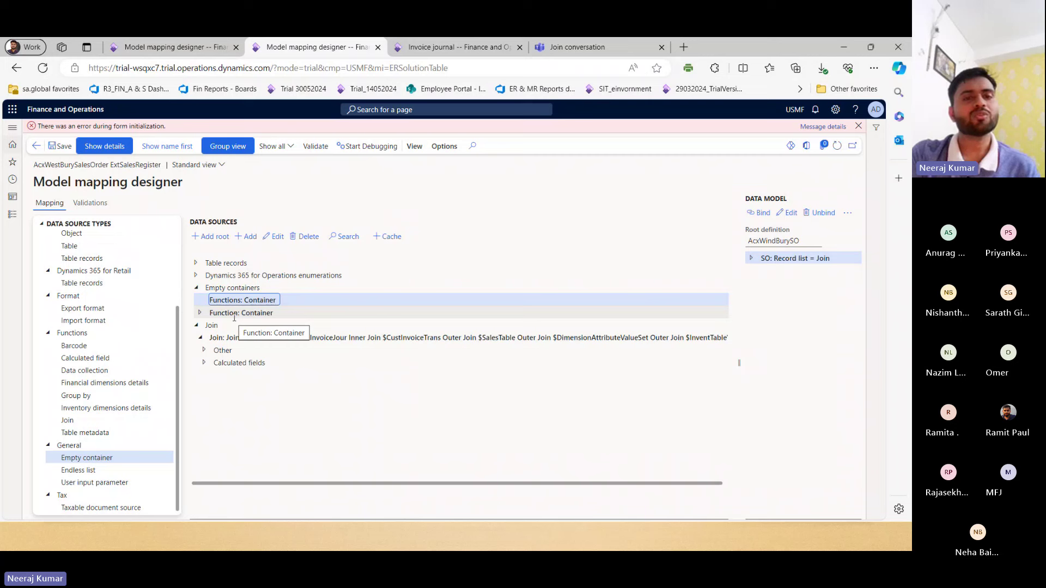
Step: Expand Function: Container's calculated fields and select #taxtrans_in, then start a Windows search
click(235, 315)
click(256, 302)
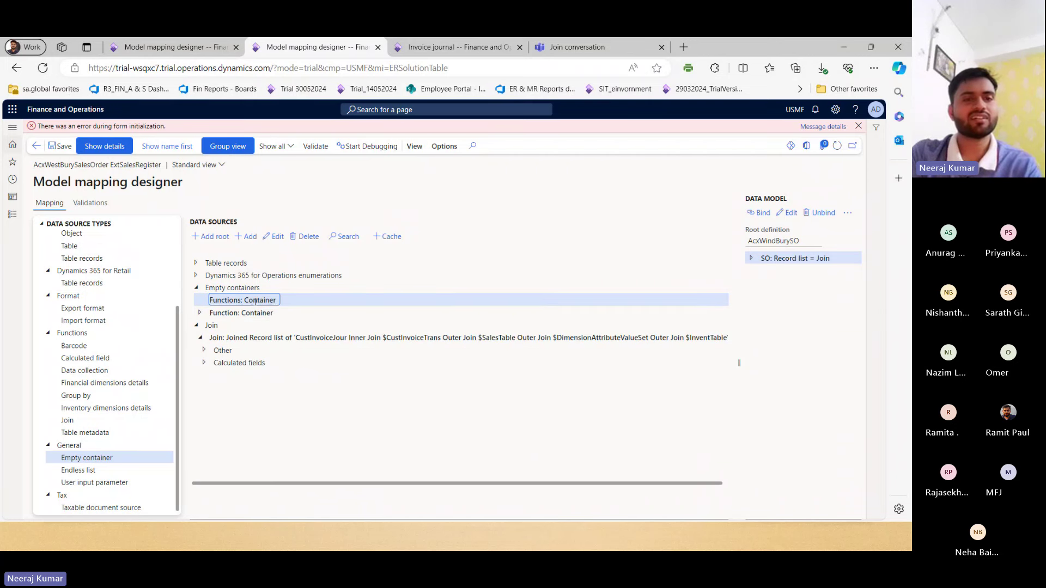
double_click(238, 314)
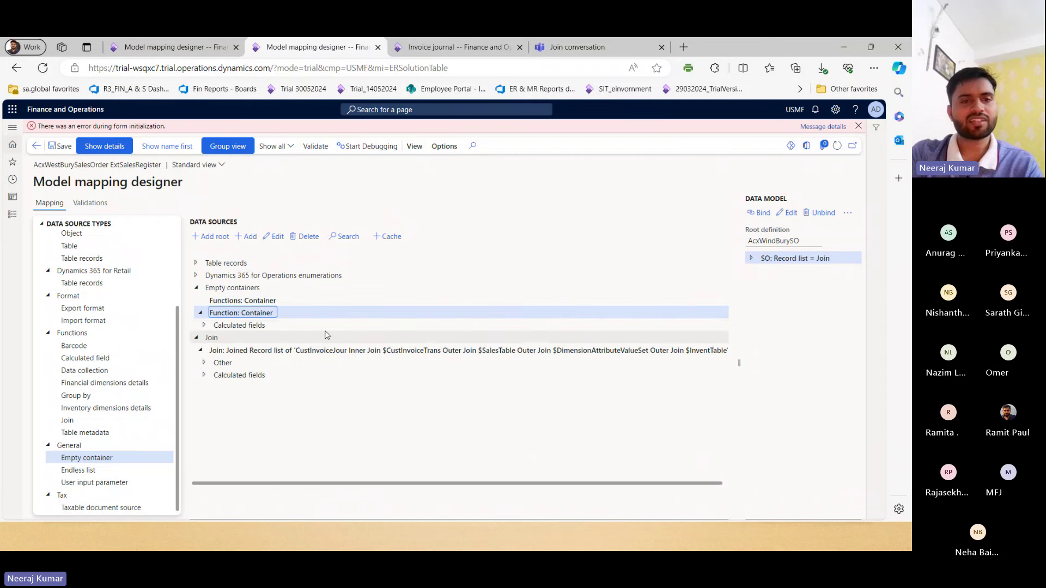
double_click(289, 325)
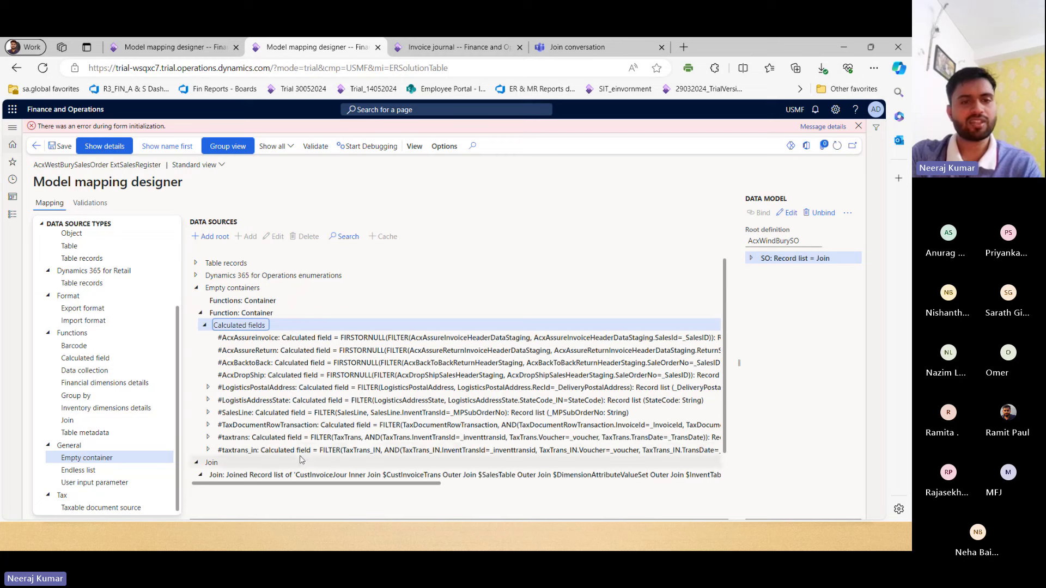
click(313, 448)
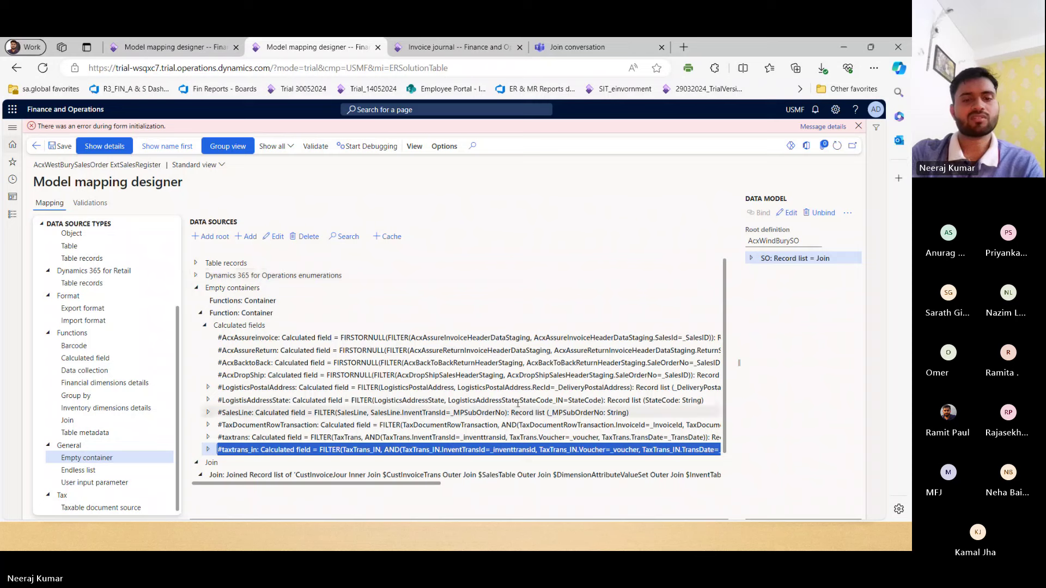
key(super)
Step: Paste the copied #taxtrans_in expression into a new, maximized Notepad tab
text(note)
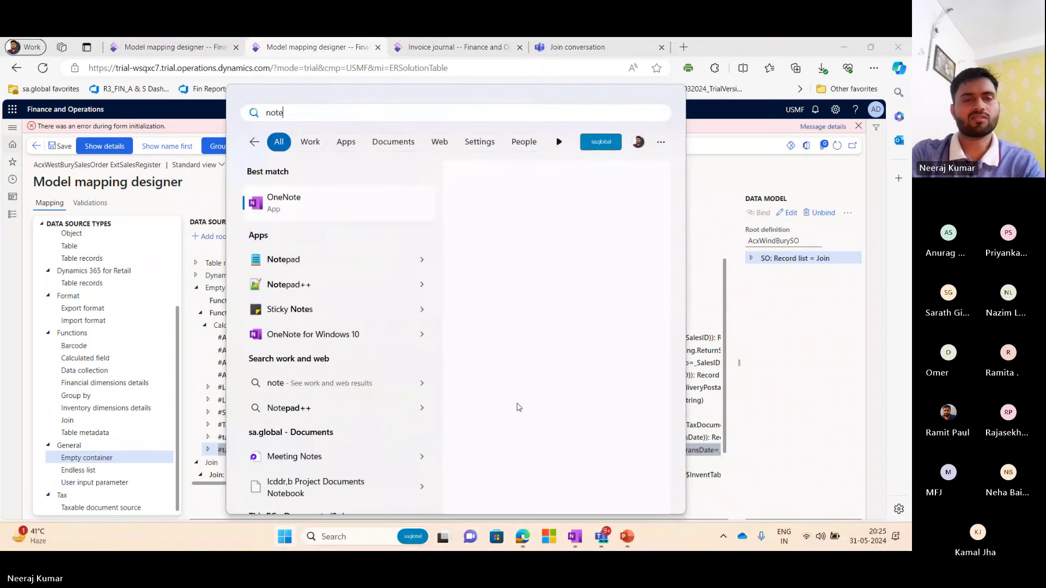
key(Return)
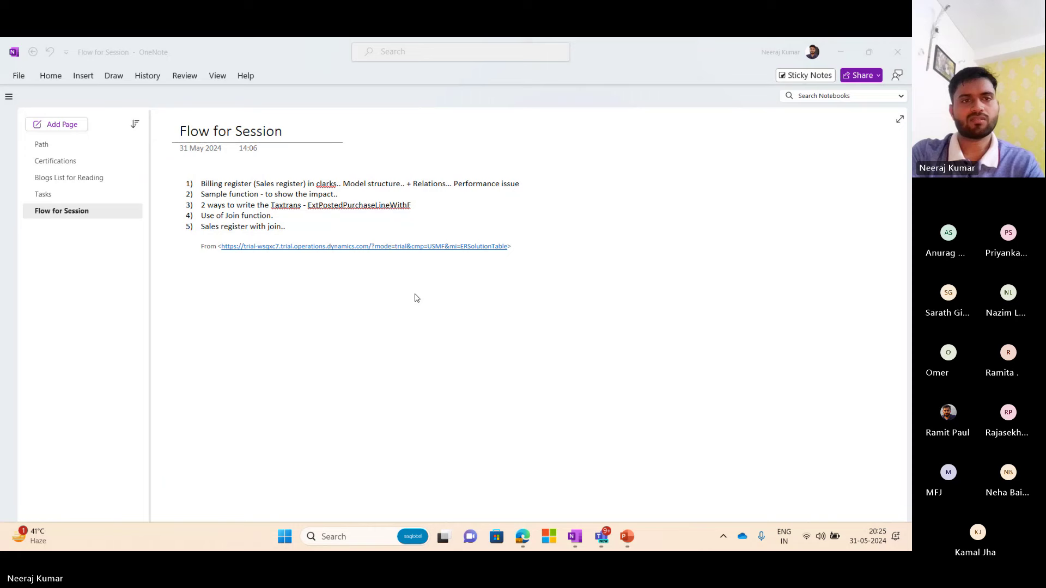
key(alt+Tab)
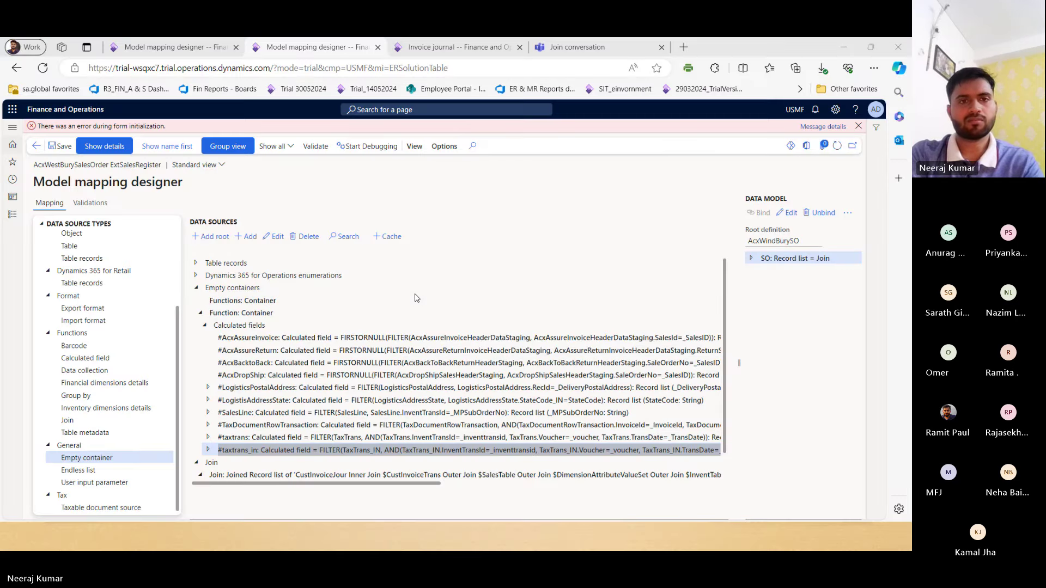
key(super)
text(notepad)
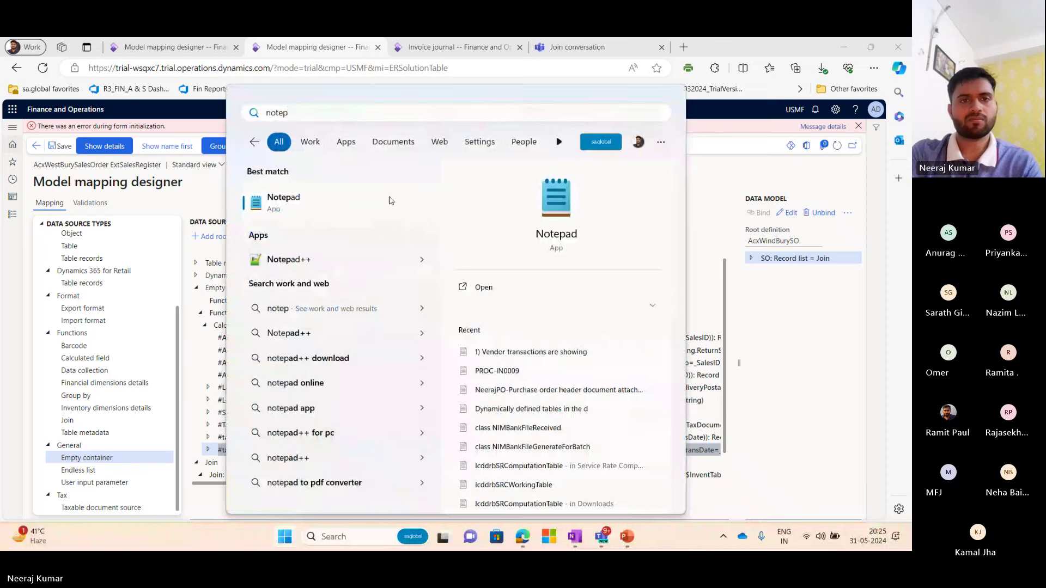
key(Escape)
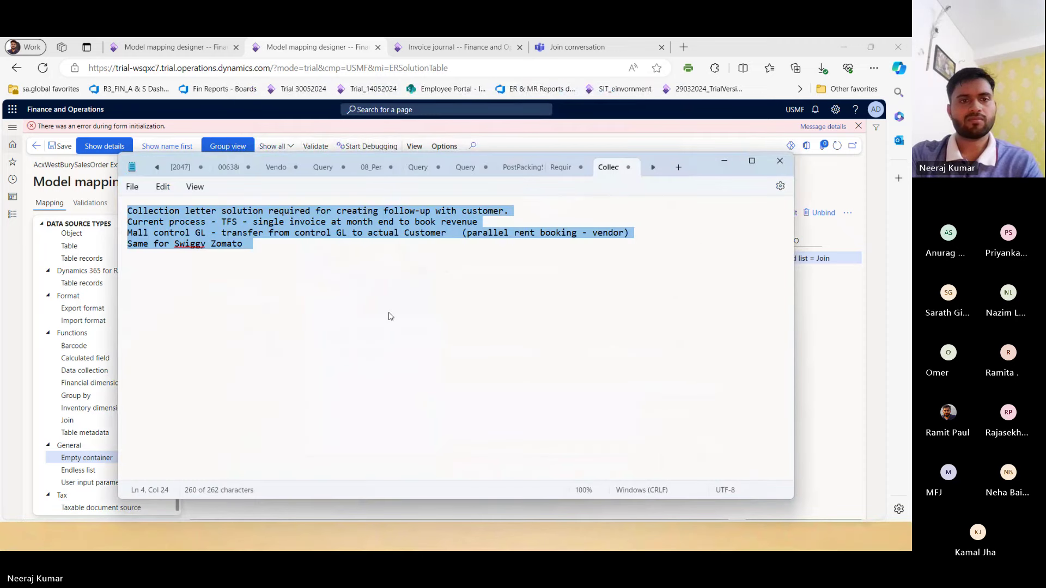
key(ctrl+n)
text(#taxtrans_in: Calculated field = FILTER(TaxTrans_IN, AND(TaxTrans_IN.InventTransId=_inventtransid, TaxTrans_IN.Voucher=_voucher, TaxTrans_IN.TransDate=_TransDate)): Record list (_inventtransid: String, _voucher: String, _transdate: Date))
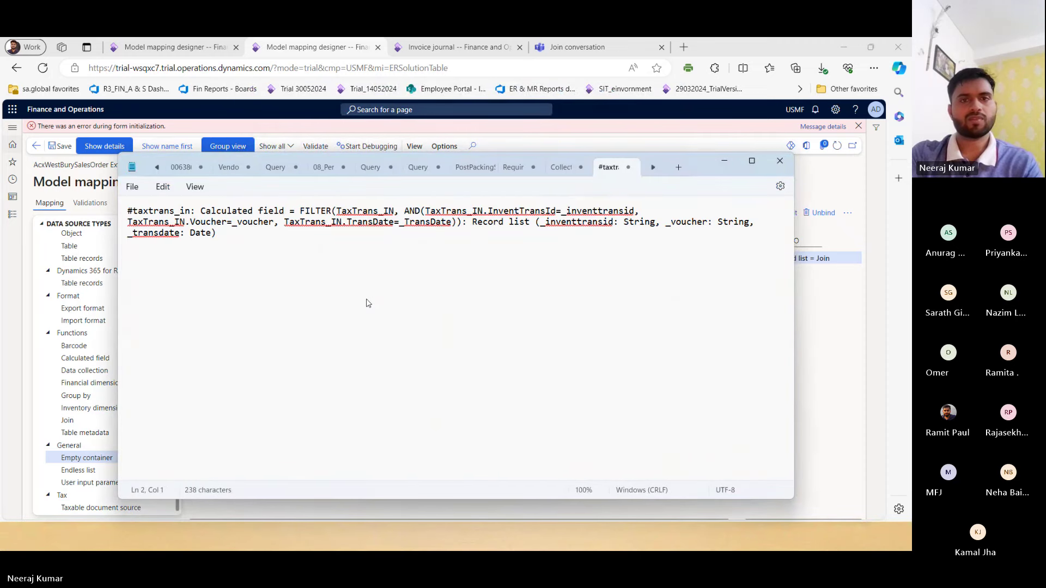
click(754, 161)
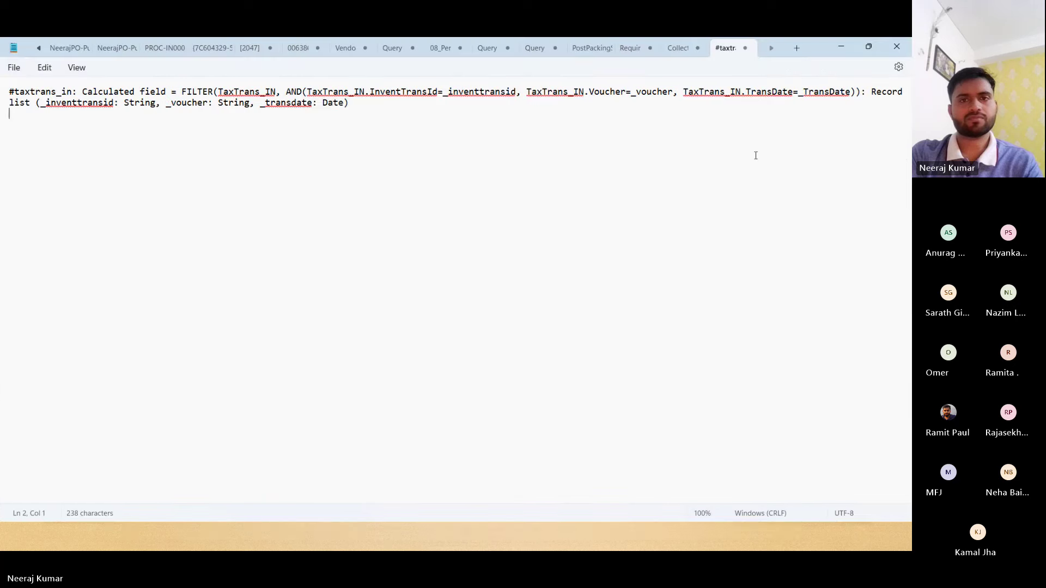
Step: Break the formula onto separate lines before FILTER, AND, Voucher and TransDate
click(174, 96)
key(Return)
key(Return)
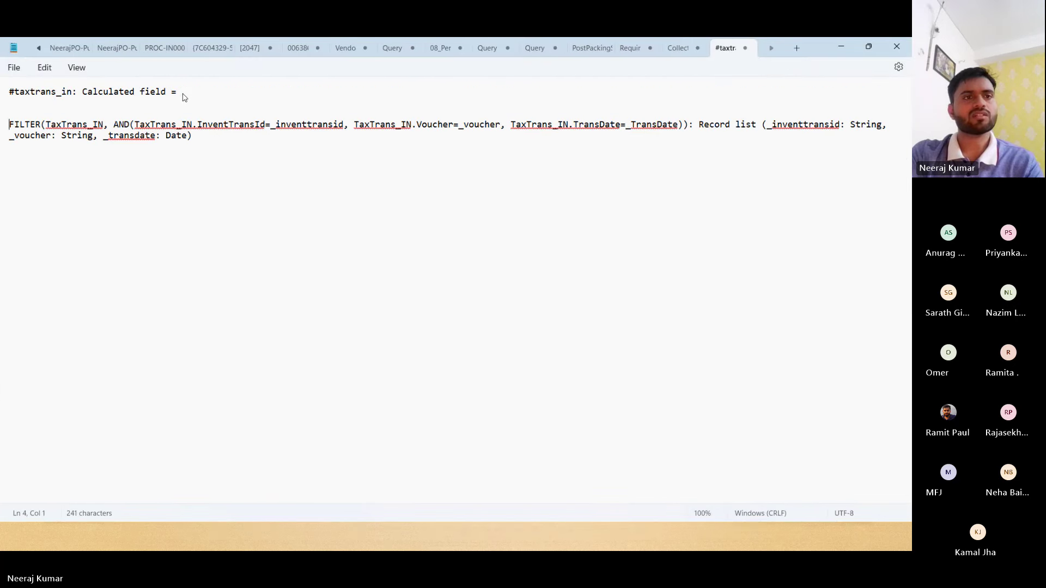
double_click(39, 92)
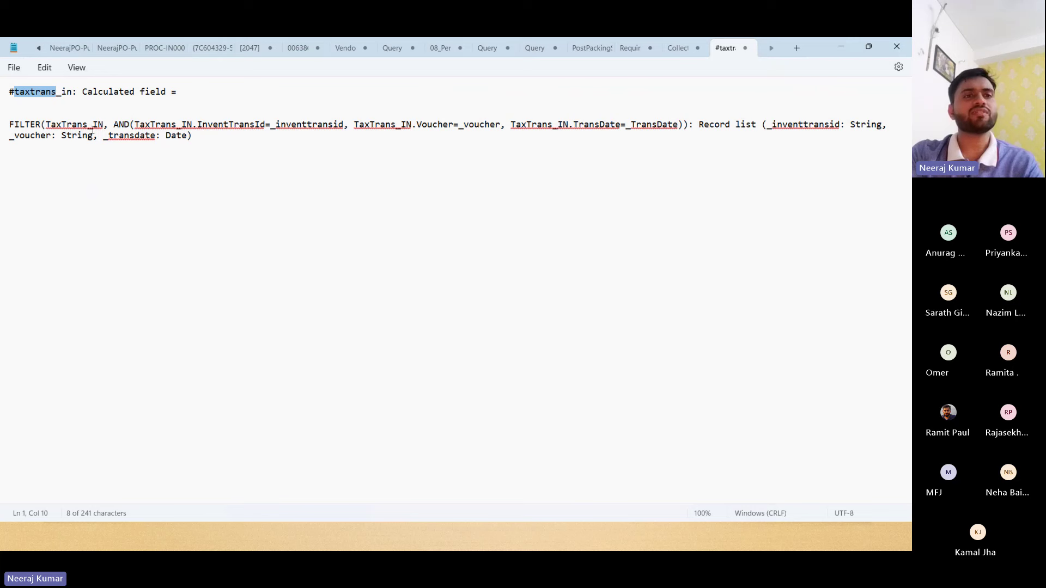
click(113, 125)
key(Return)
key(Return)
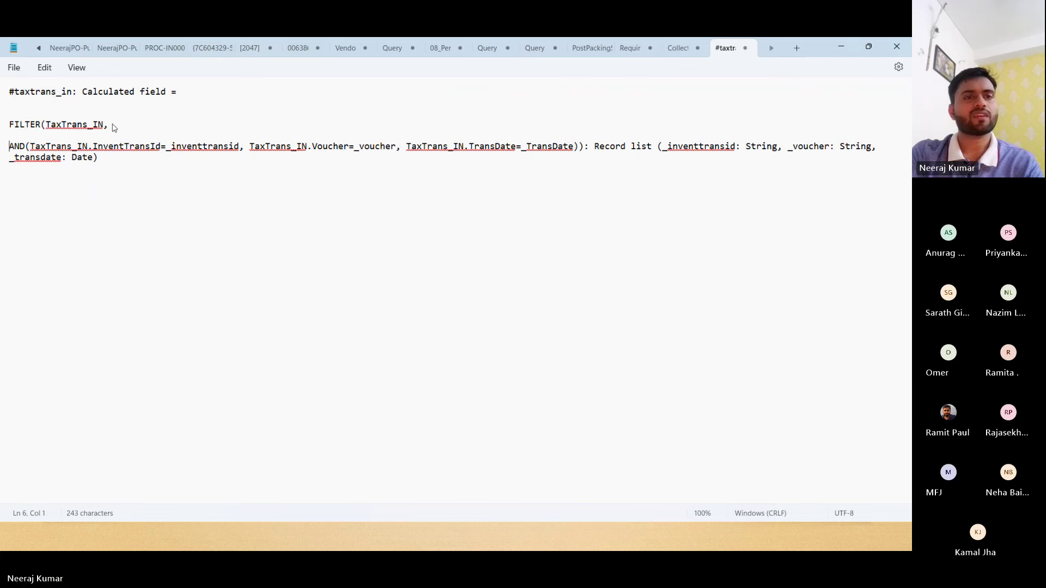
double_click(136, 151)
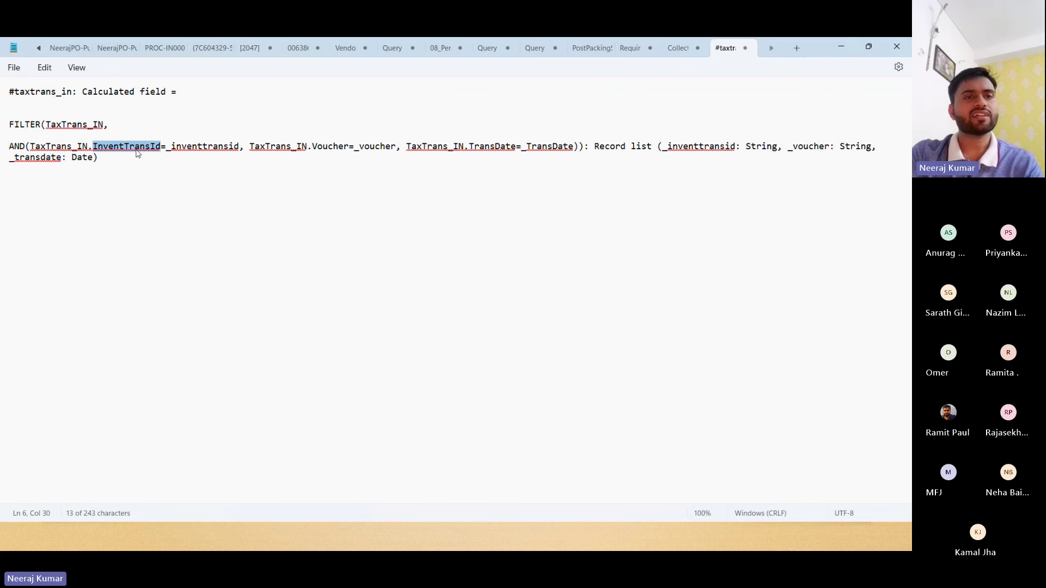
double_click(213, 148)
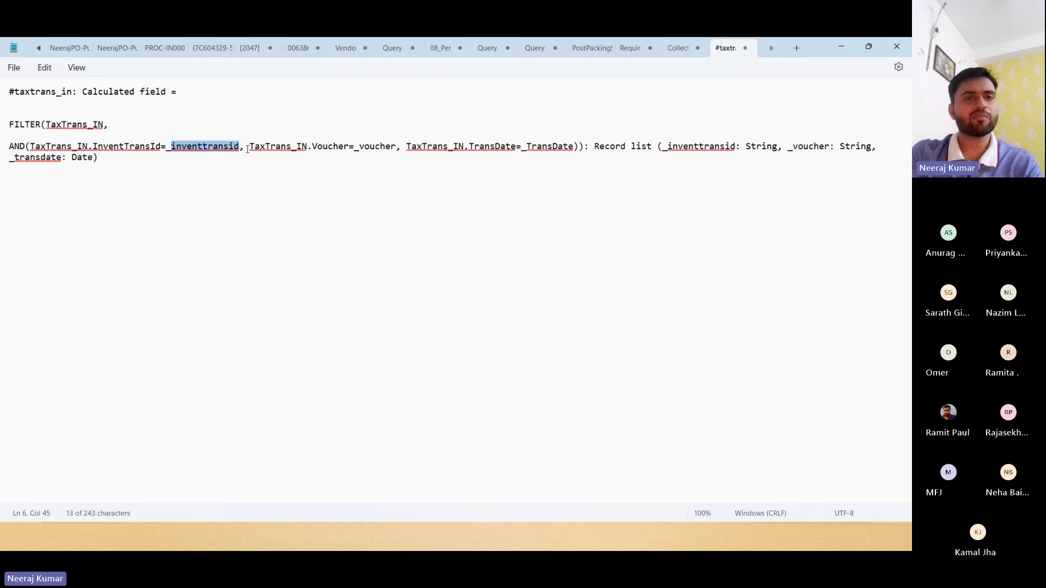
click(248, 149)
key(Return)
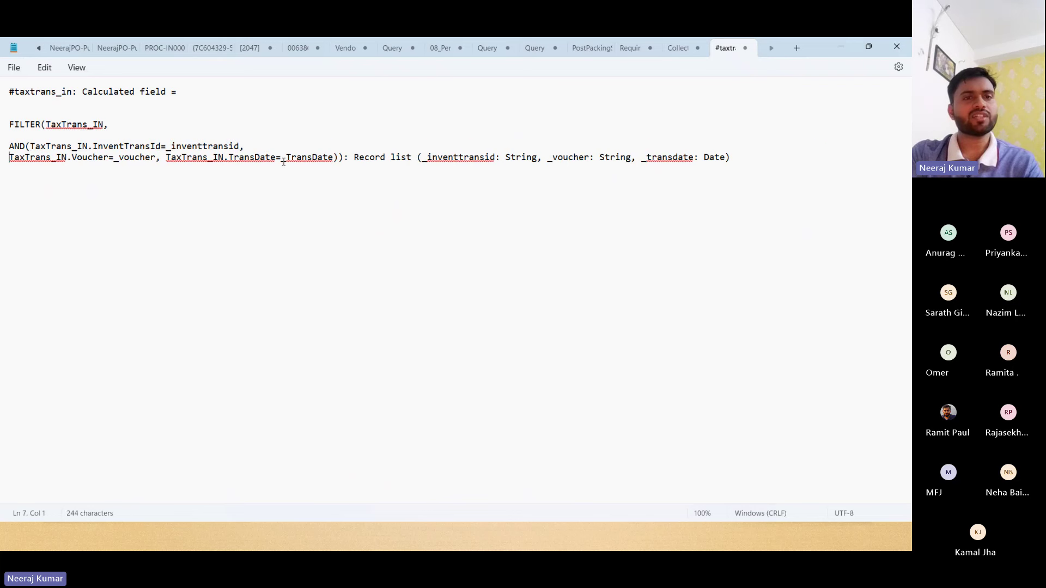
click(165, 159)
key(Return)
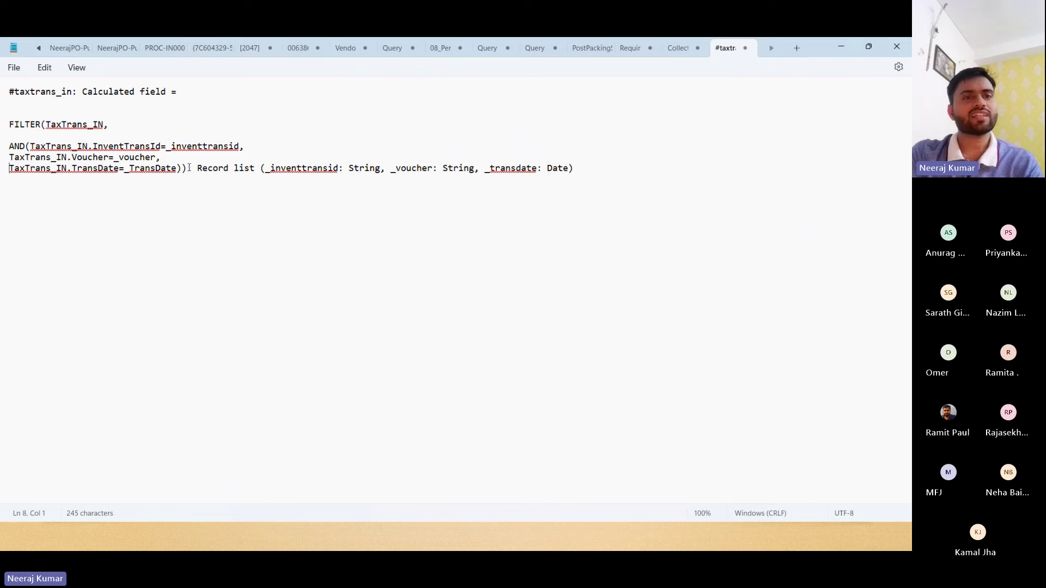
Step: Delete the record-list signature and select the whole FILTER formula before returning to the designer
drag(189, 167, 593, 187)
key(Delete)
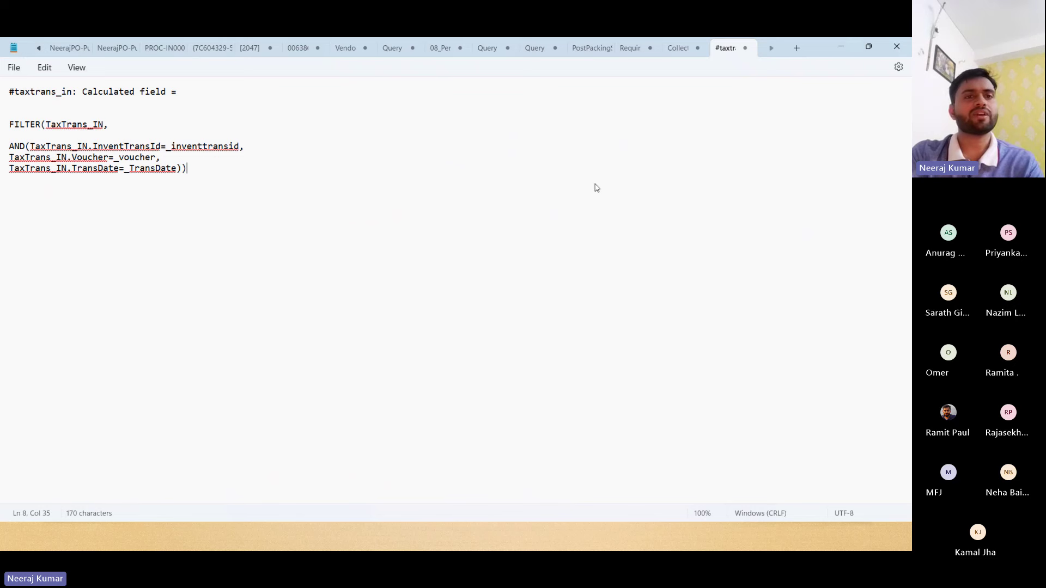
key(shift+Up)
key(shift+Up)
key(shift+Up)
key(shift+Up)
key(shift+Home)
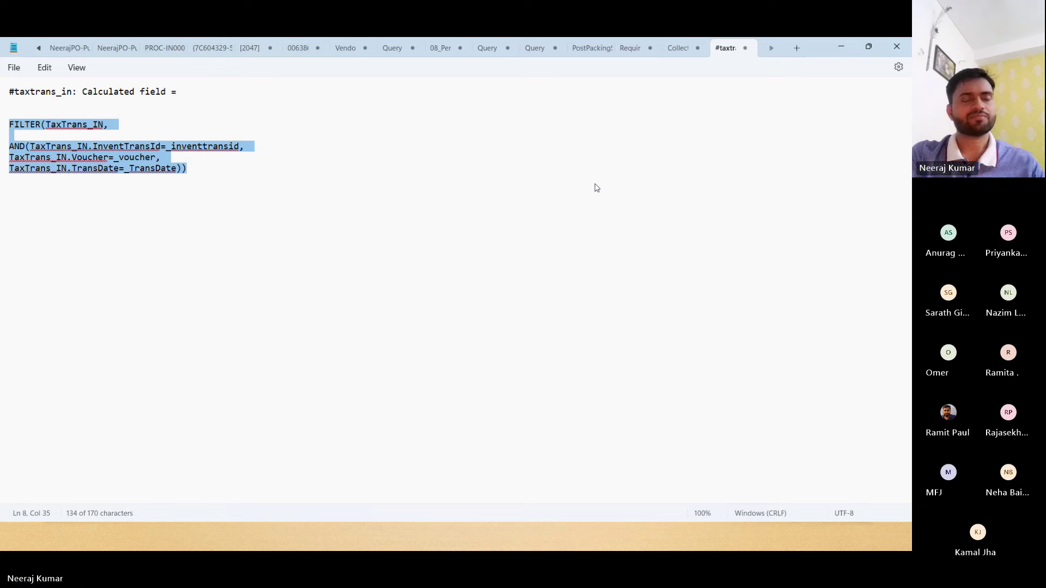
key(alt+Tab)
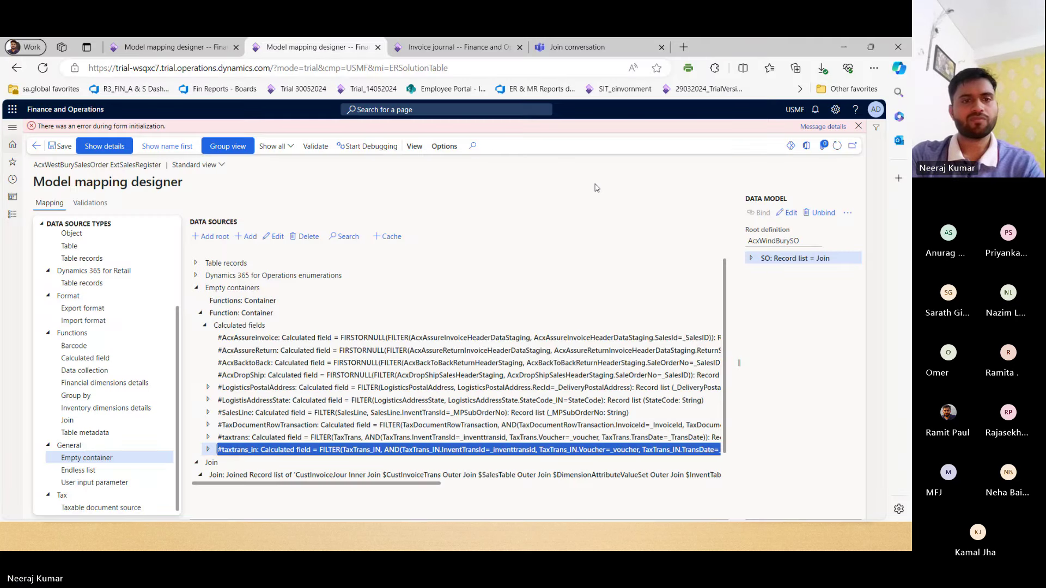
Step: Add calculated field #TaxTrans_INData under Functions: Container and start editing its formula
click(288, 304)
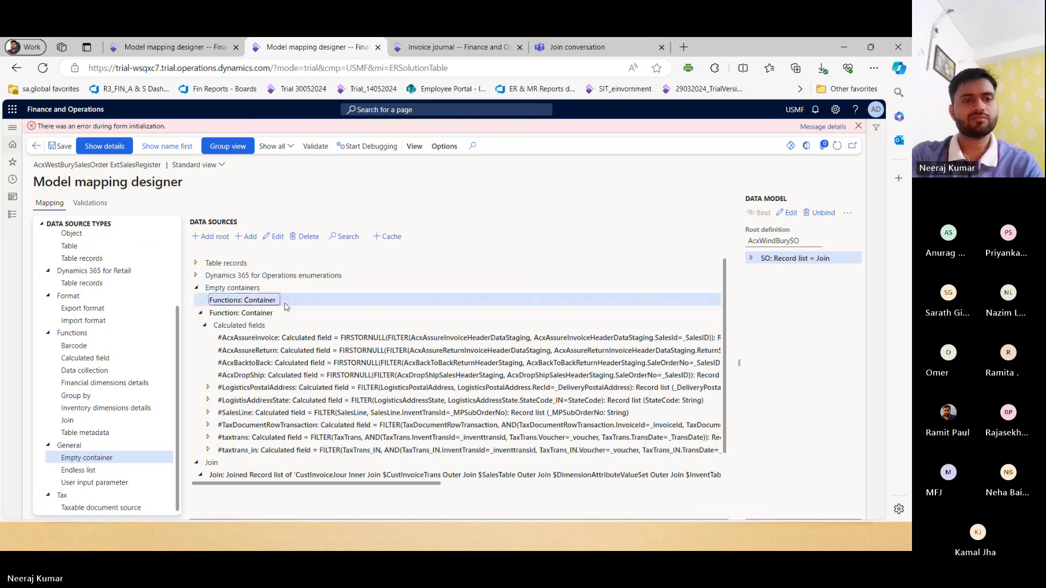
click(84, 358)
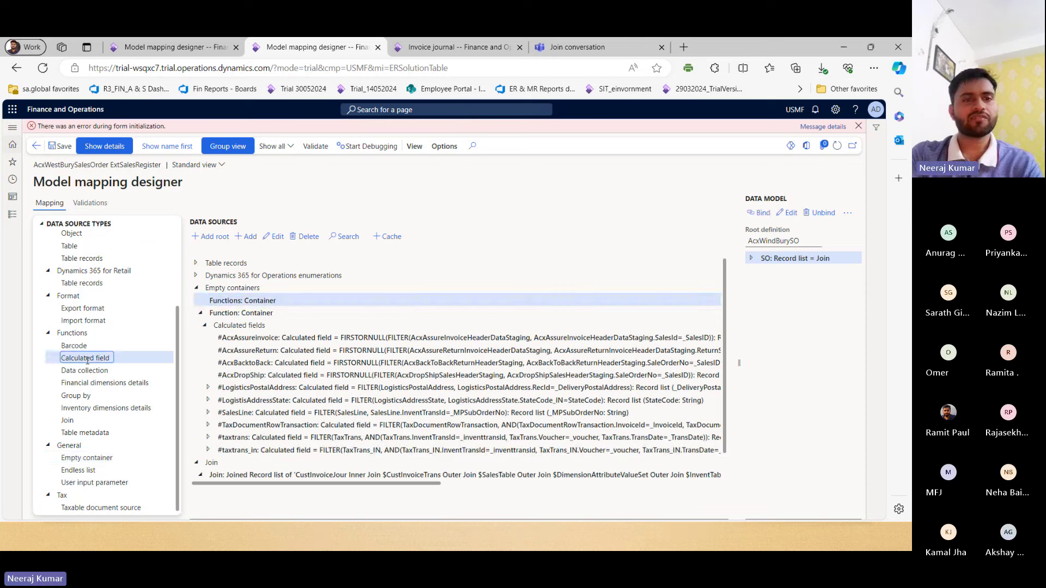
click(246, 237)
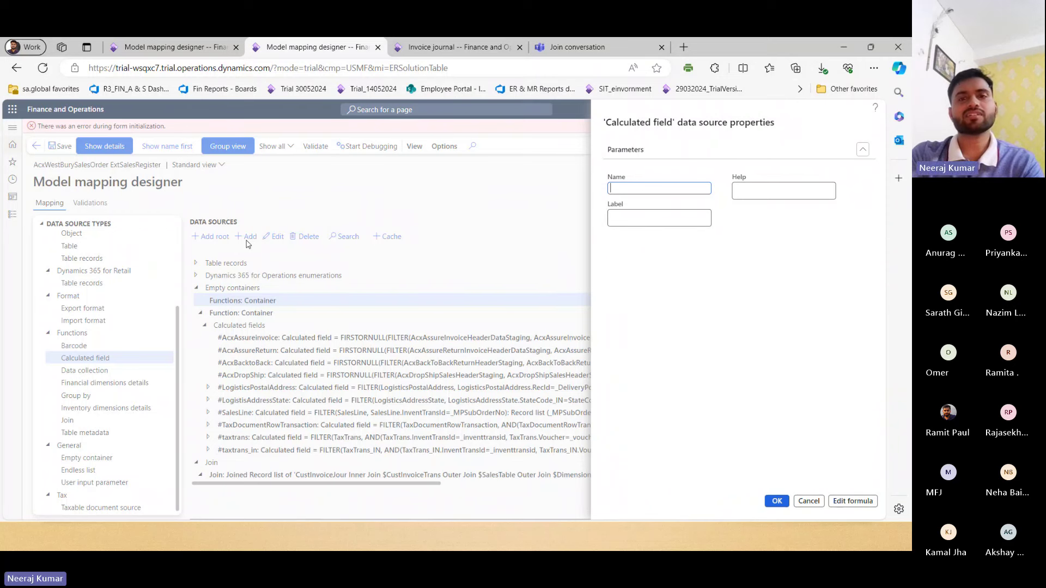
text(#)
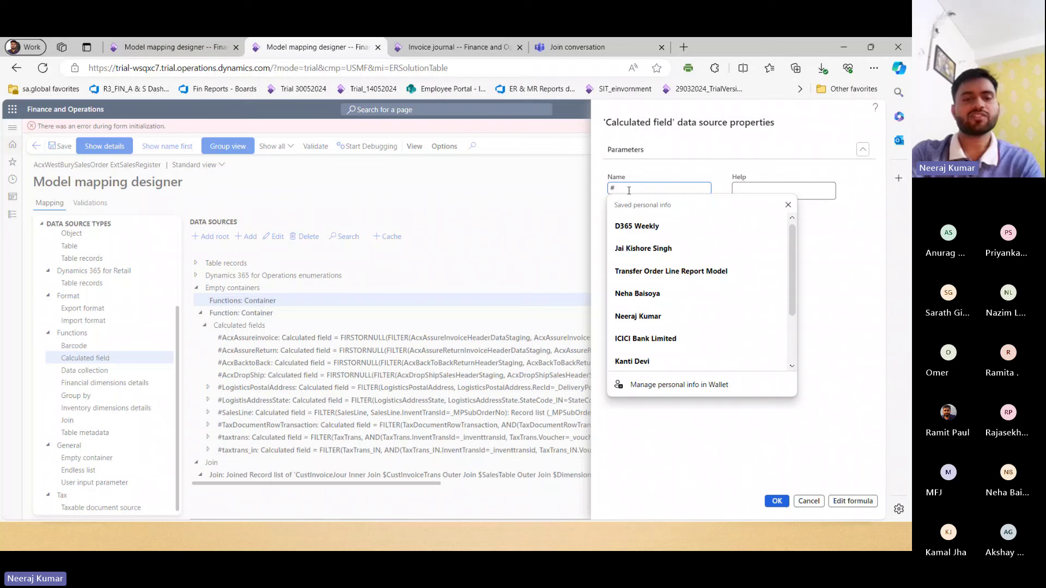
text(TaxTrans)
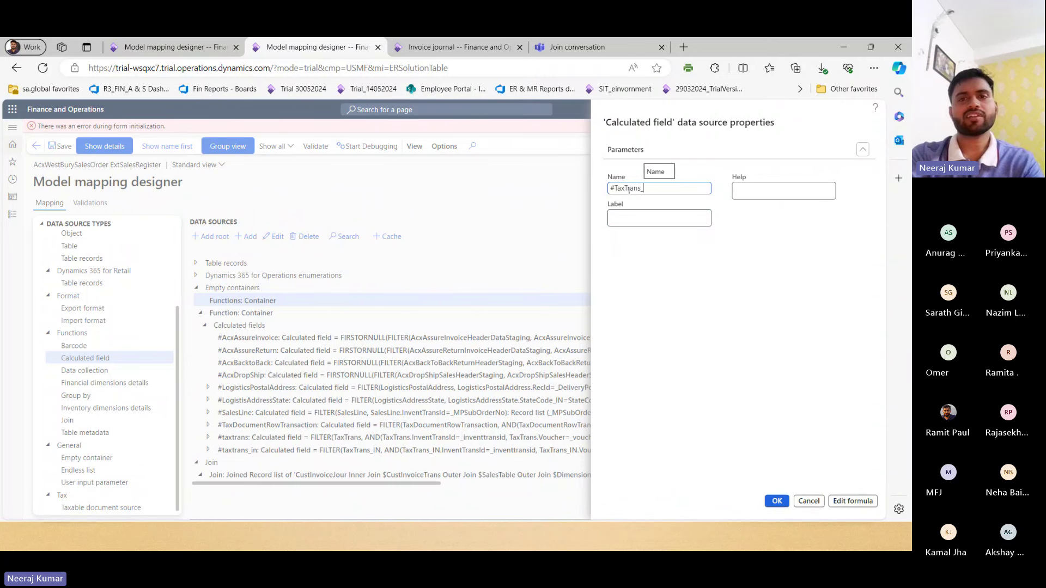
text(_IN)
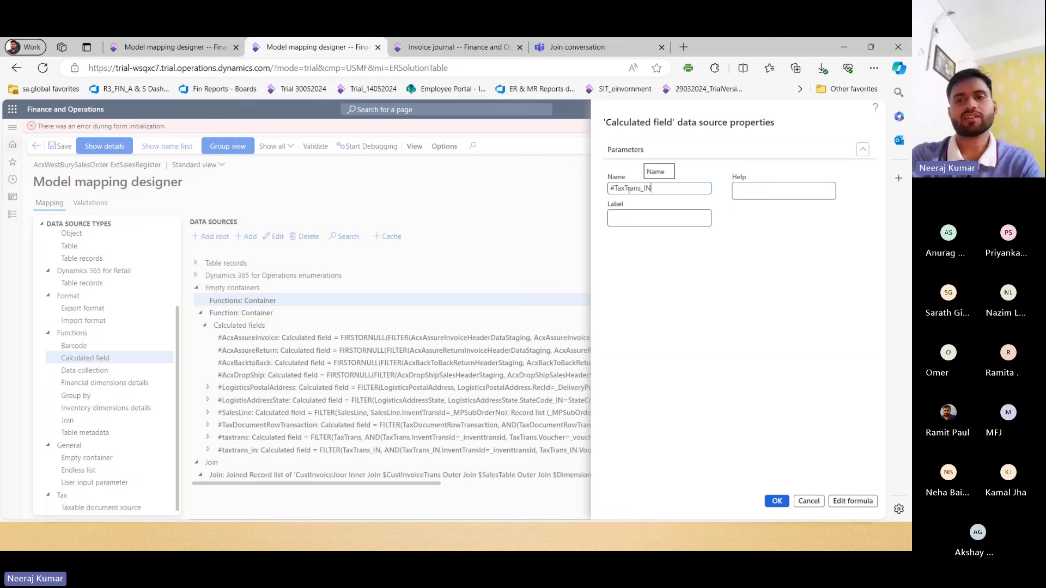
text(Data)
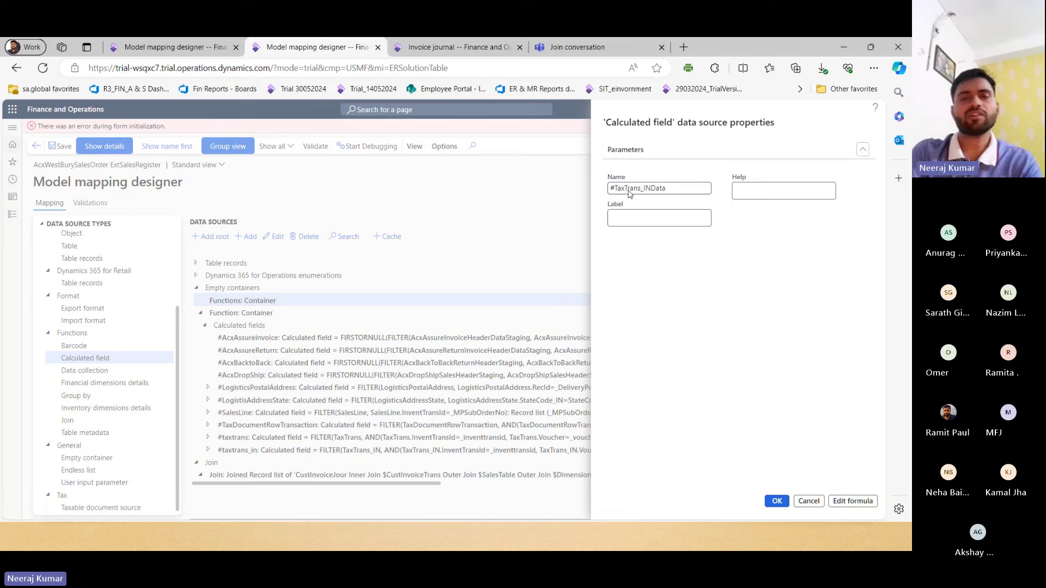
click(852, 501)
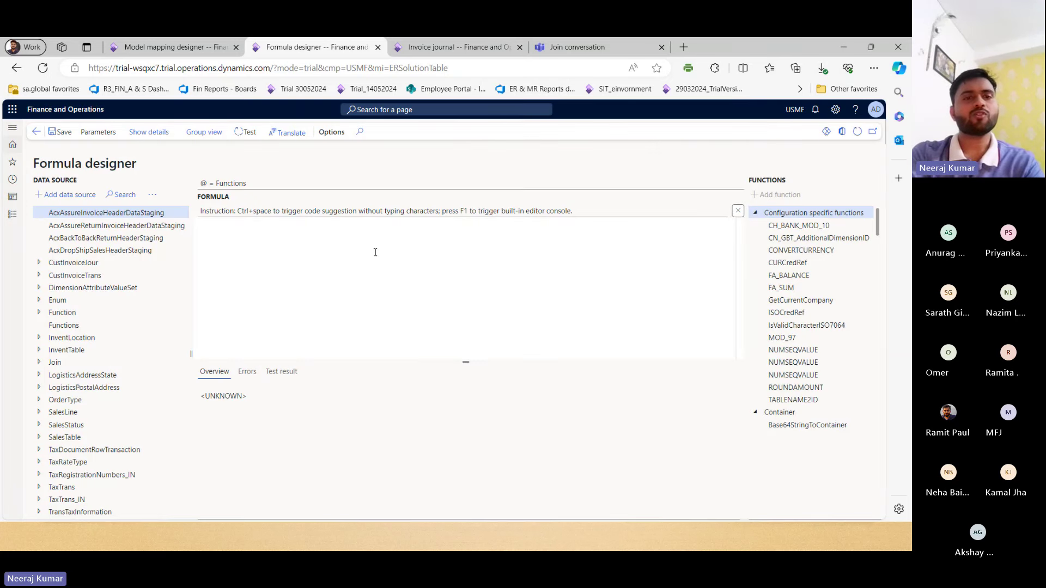
Step: Start the formula as FILTER(TaxTrans_IN, with the closing parenthesis pushed several lines down
text(FILTER)
key(Return)
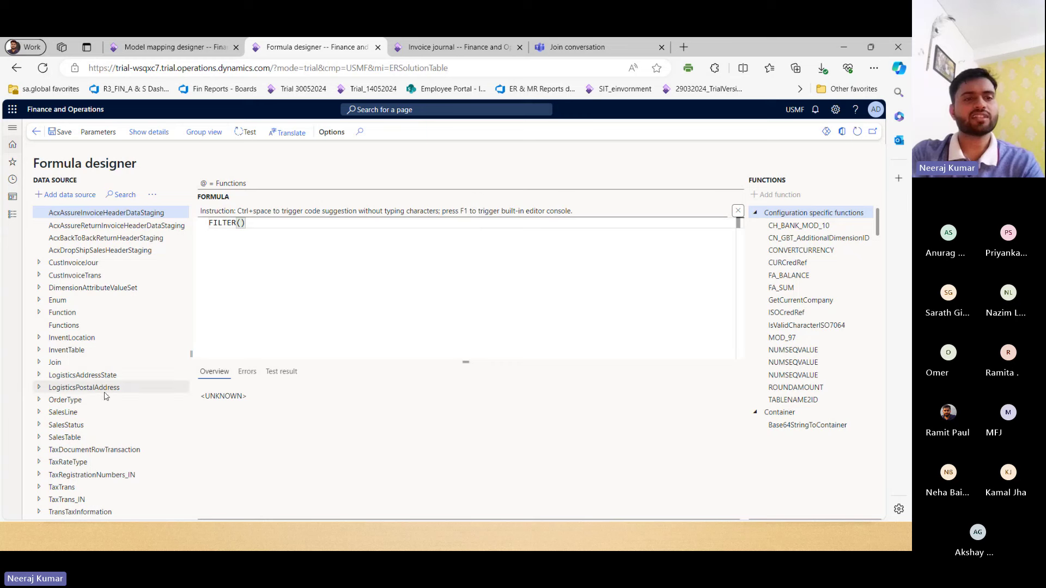
double_click(66, 499)
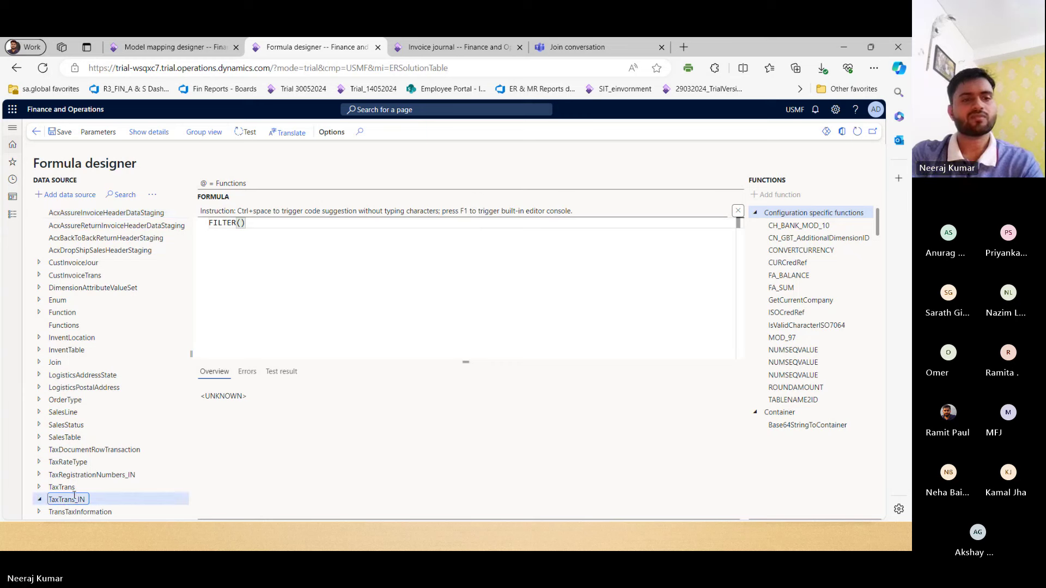
click(64, 195)
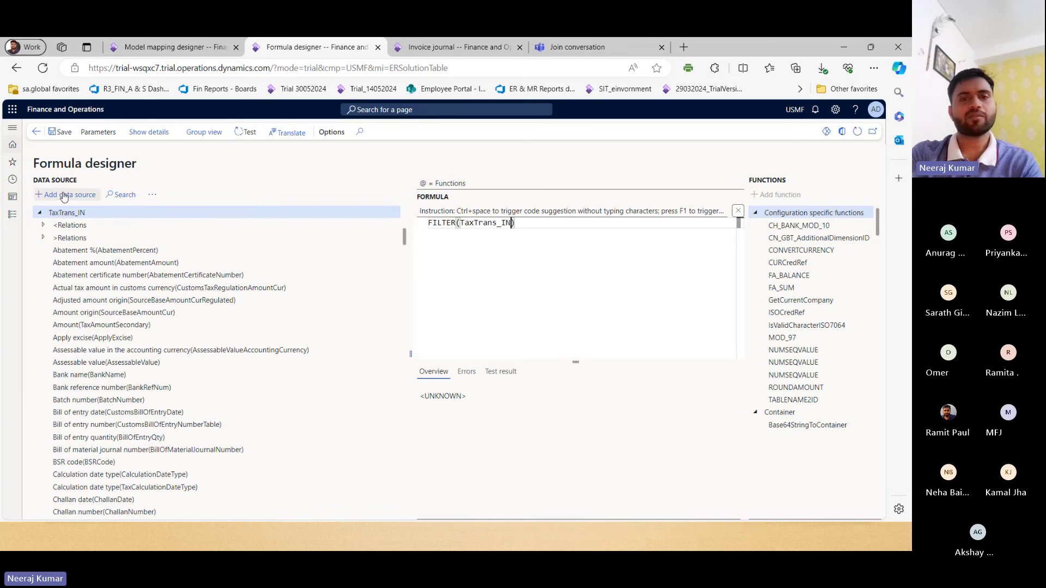
text(,)
key(Return)
key(Return)
key(Return)
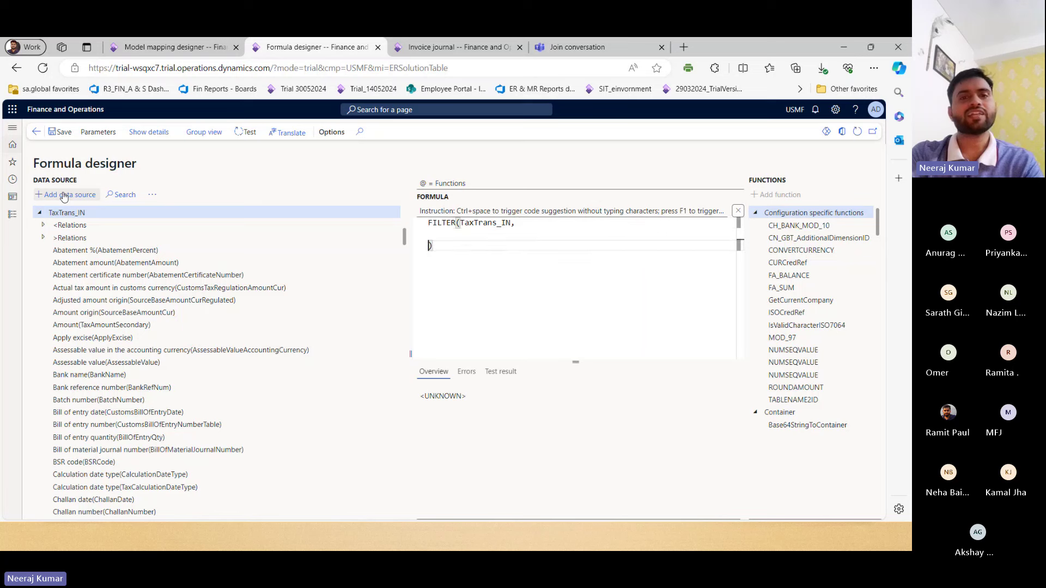
key(Return)
key(Return)
key(Up)
key(Up)
key(Up)
key(Up)
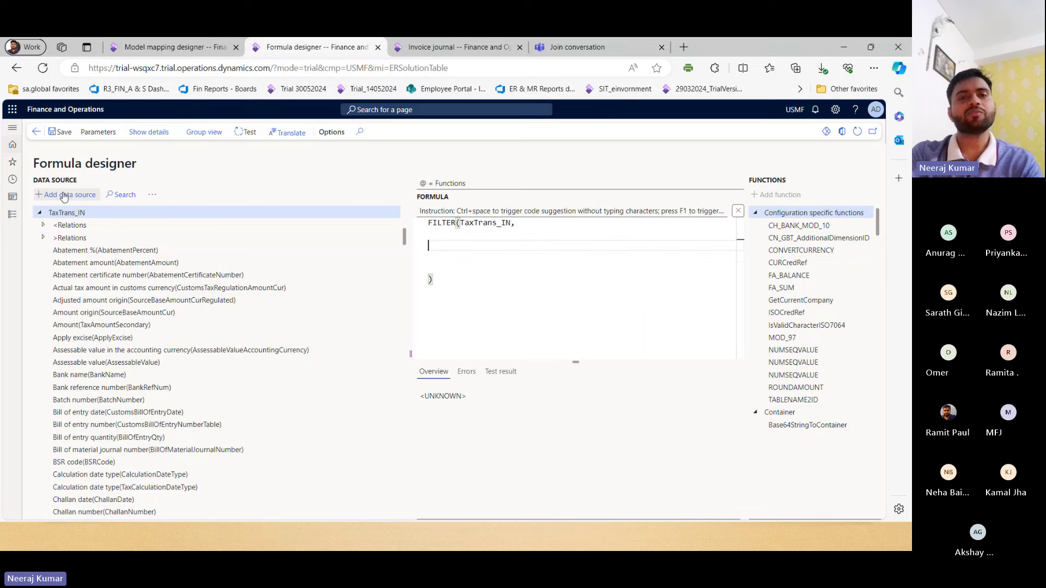
click(99, 132)
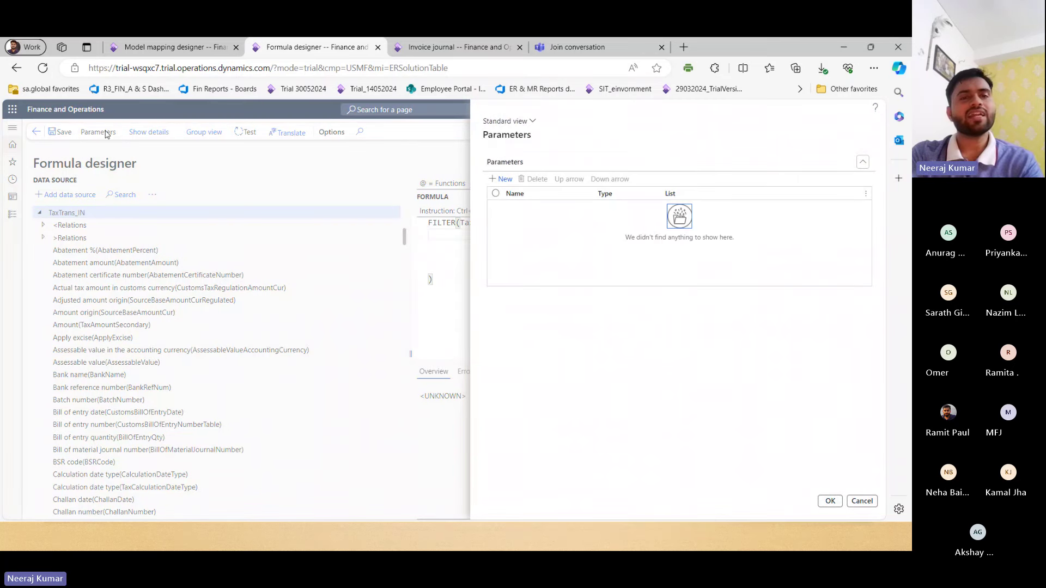
Step: Add the first formula parameter _inventtransid of type String
key(Escape)
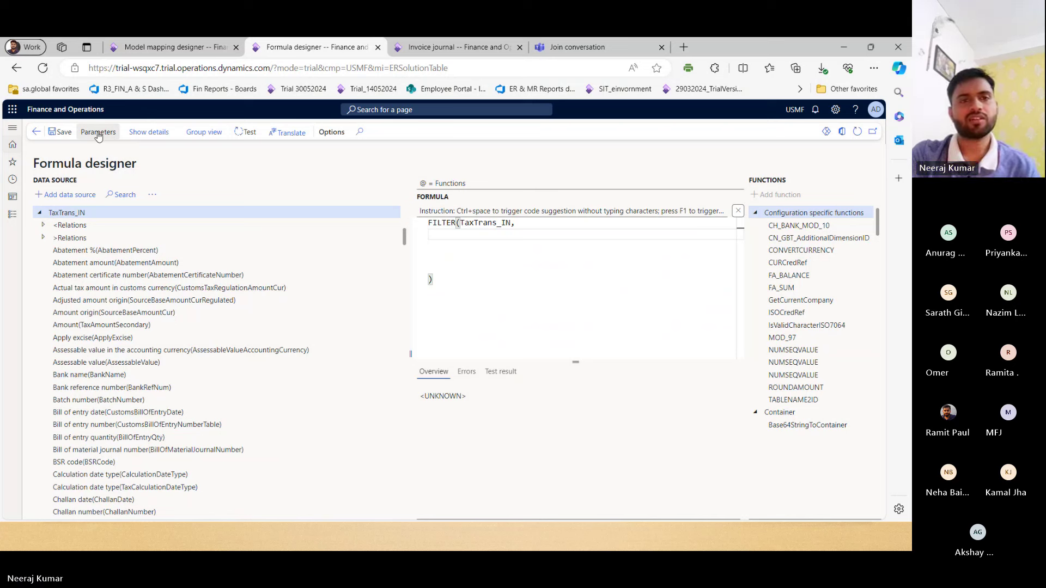
double_click(452, 184)
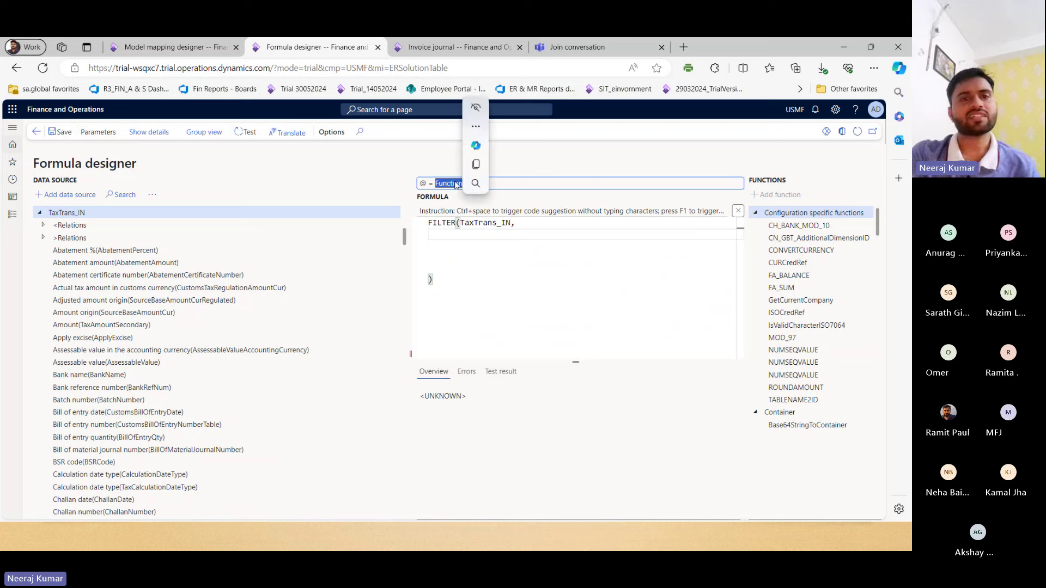
click(106, 135)
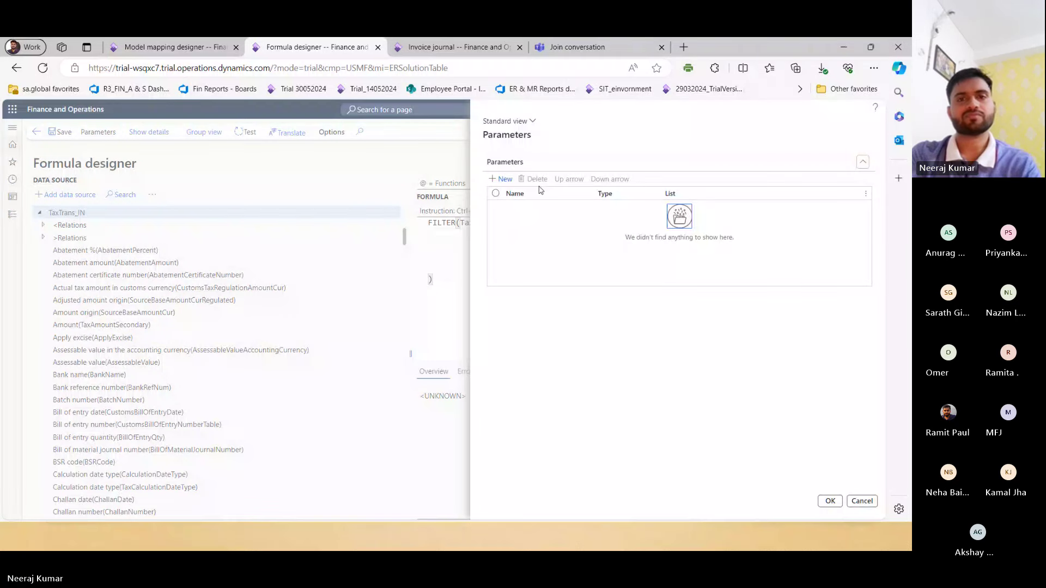
click(501, 179)
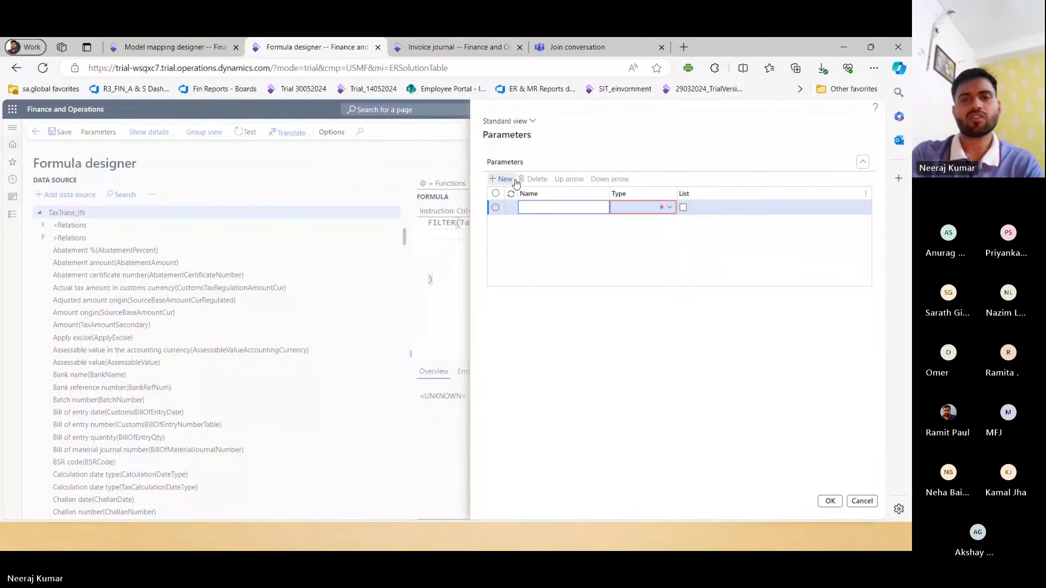
text(_inventtransid)
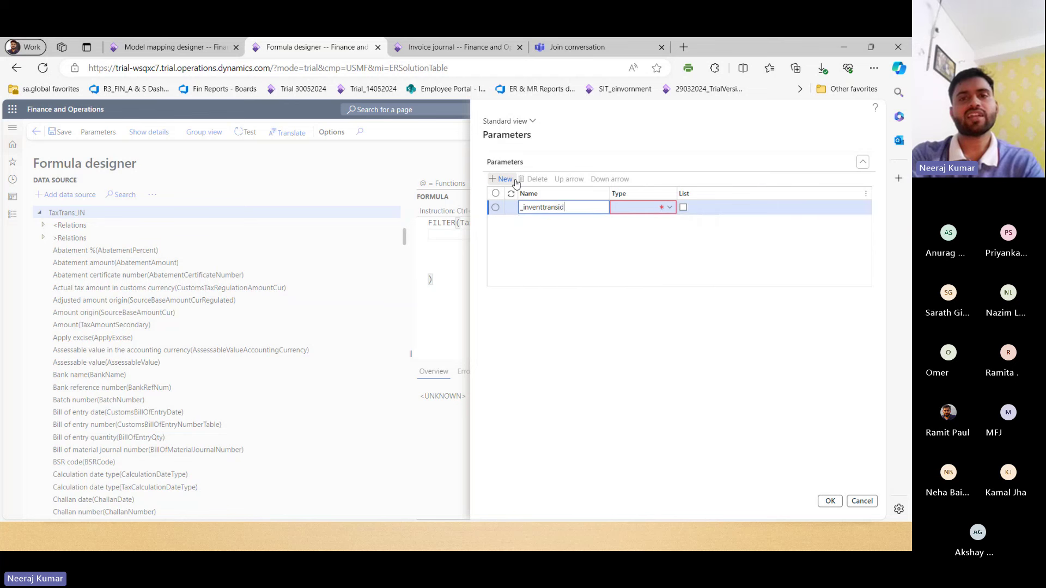
key(Tab)
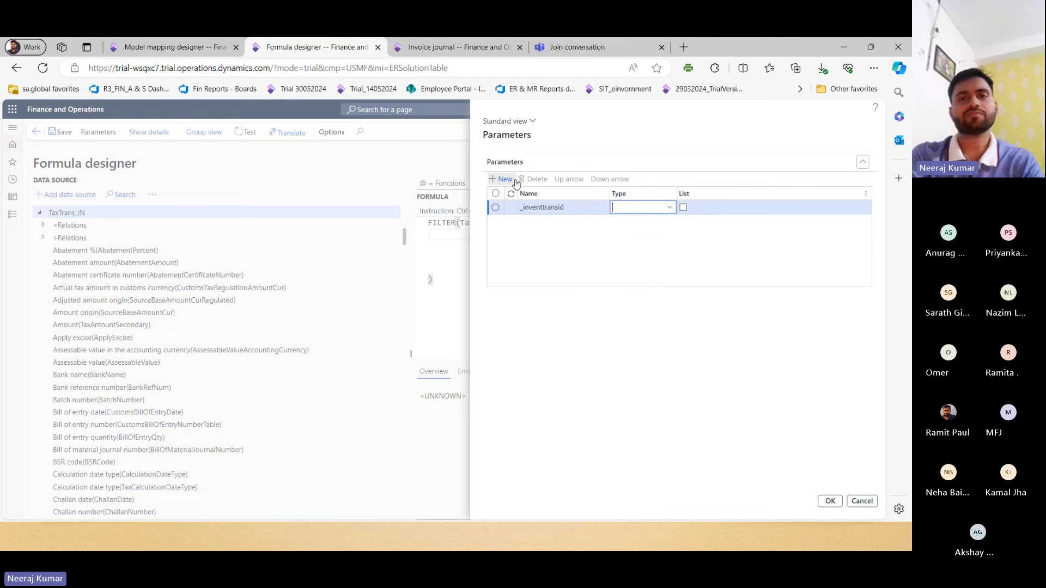
text(string)
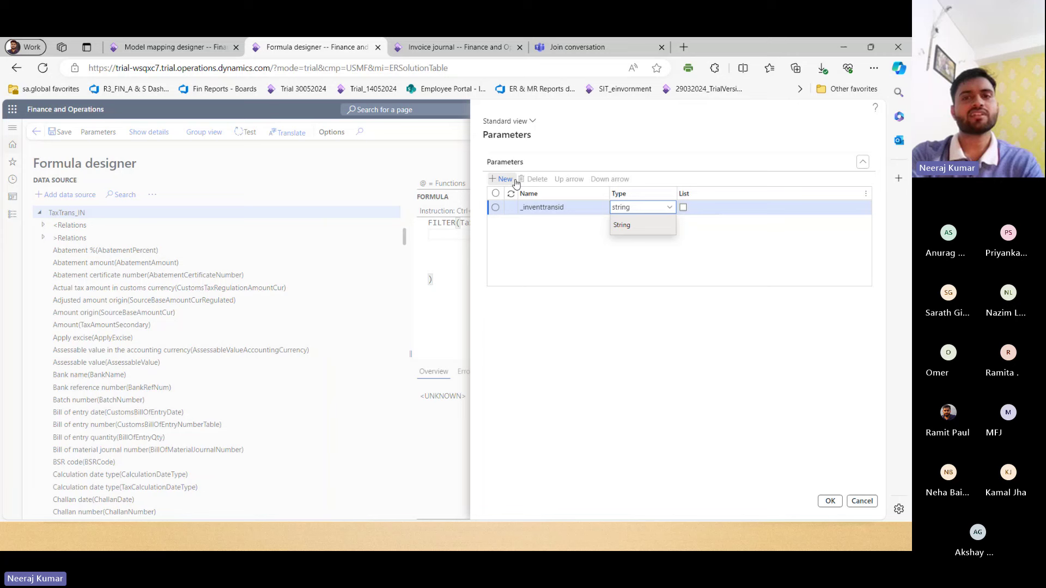
Step: Add parameters _voucherid (String) and _transdate (Date)
click(516, 181)
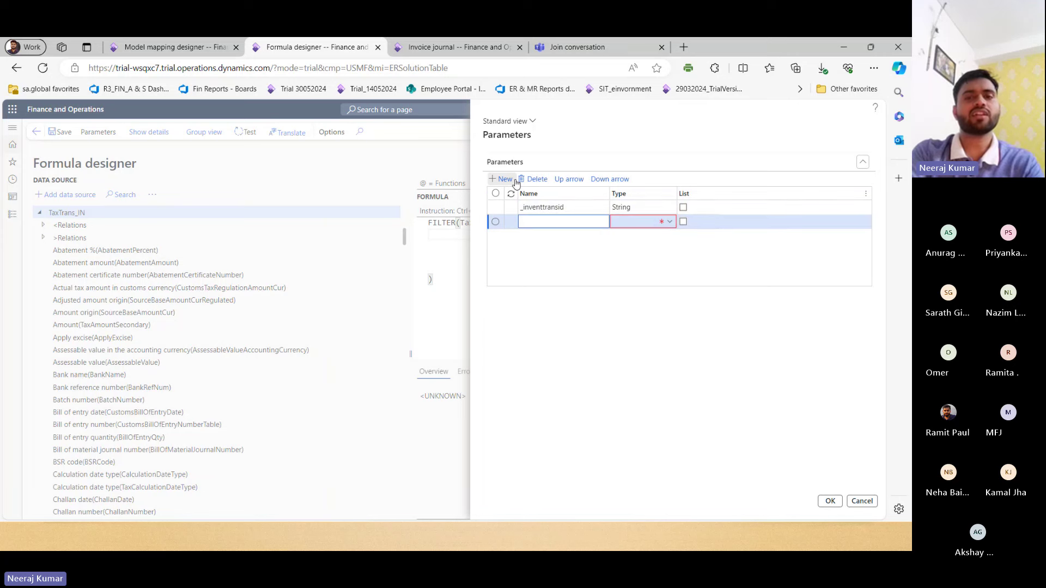
text(_vouch)
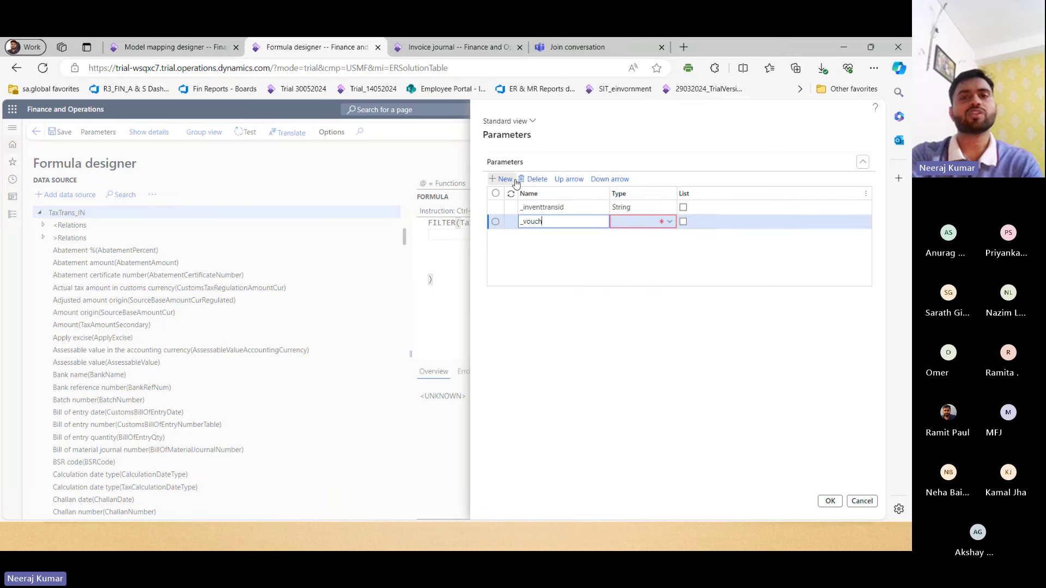
text(ern)
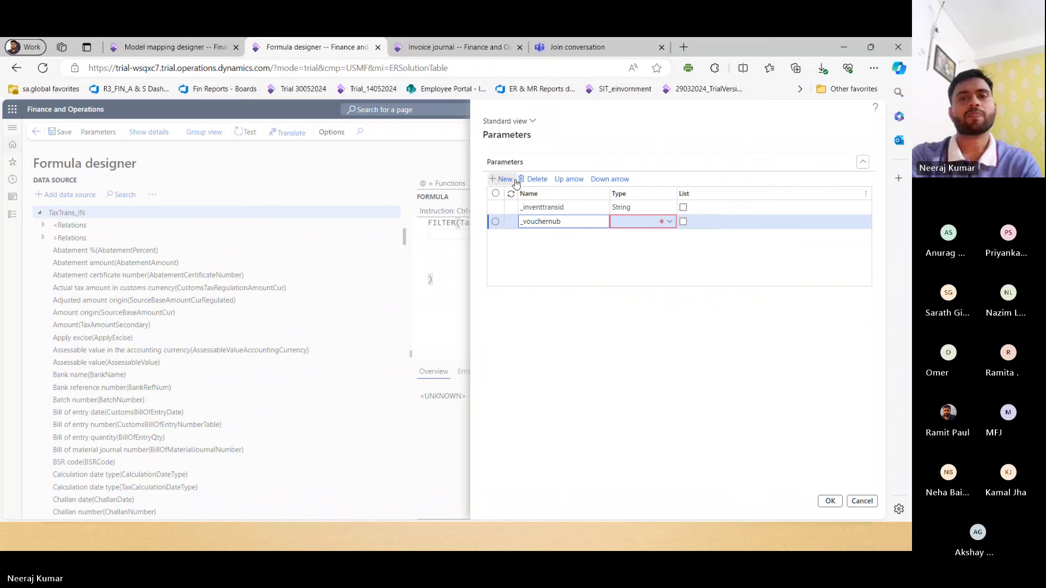
text(u)
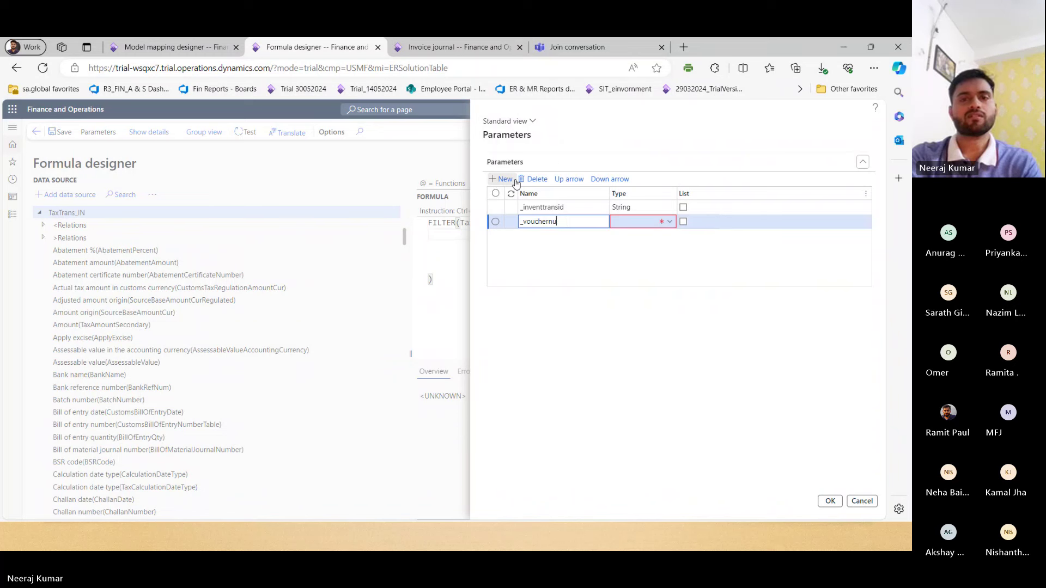
key(BackSpace)
key(BackSpace)
key(BackSpace)
key(Tab)
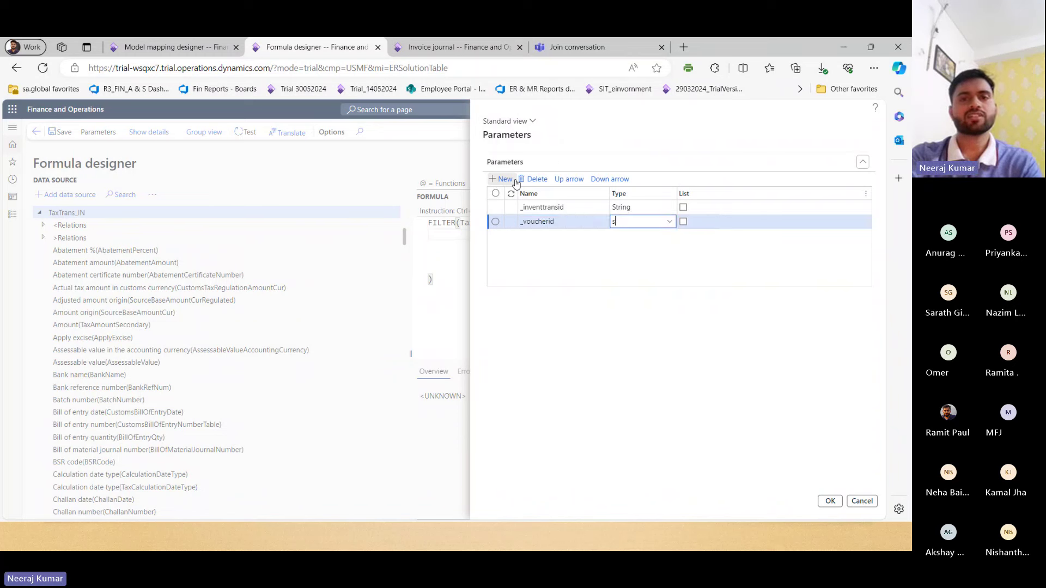
text(String)
key(Tab)
click(504, 179)
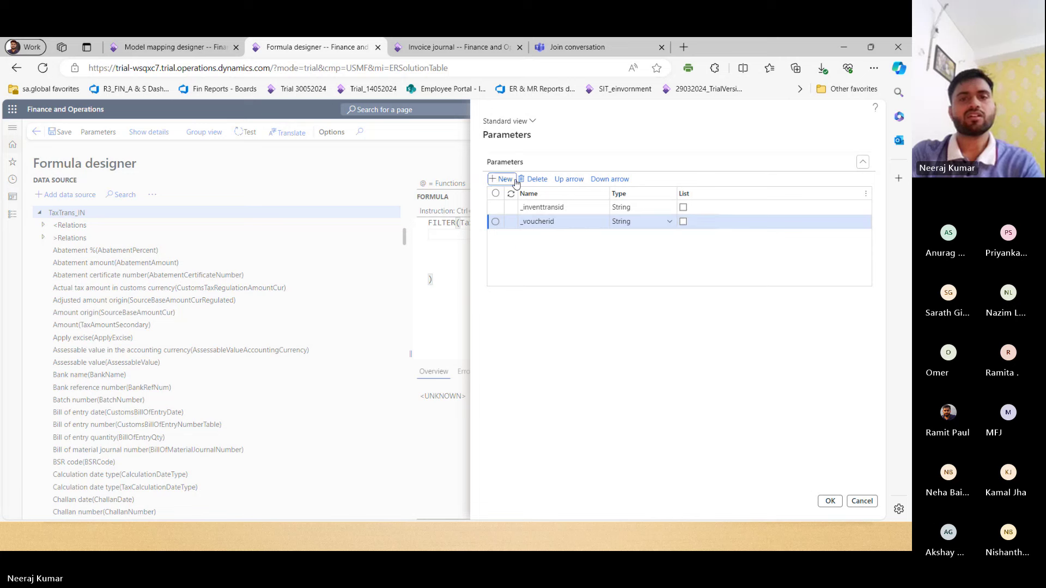
text(_transdate)
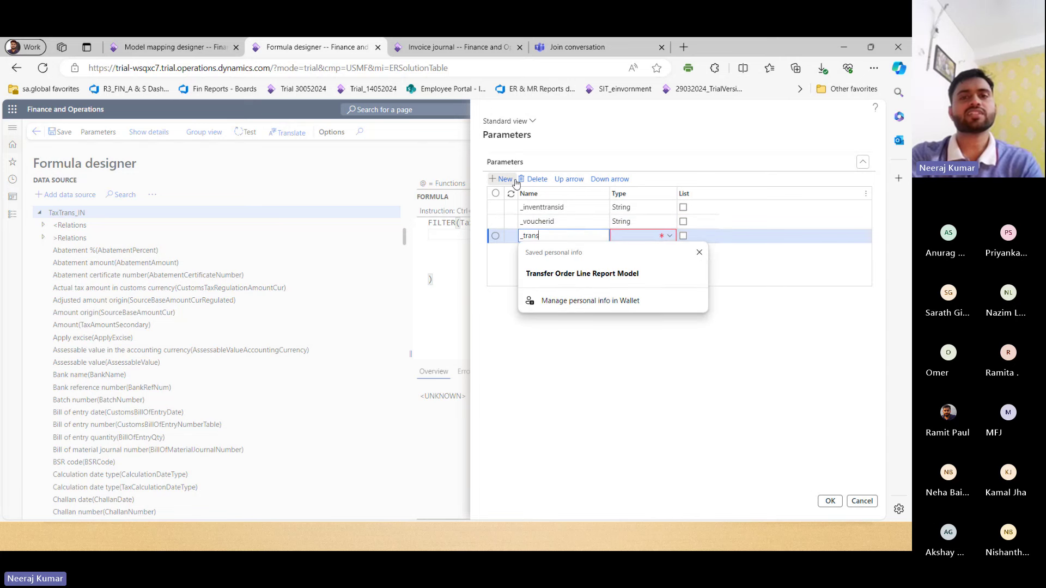
key(Tab)
text(Date)
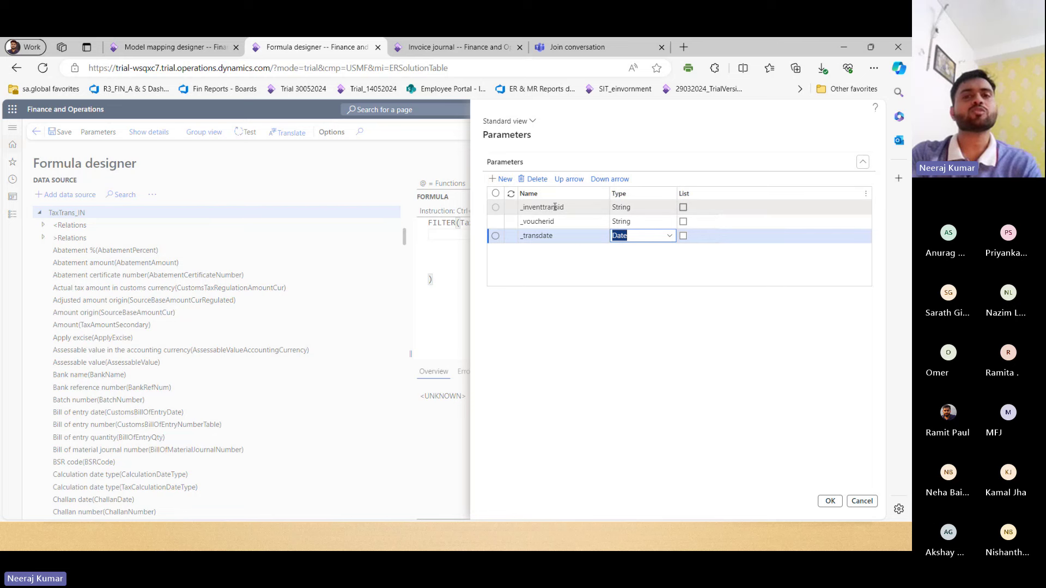
Step: Reorder parameters to _inventtransid, _voucherid, _transdate and accept the list
click(572, 221)
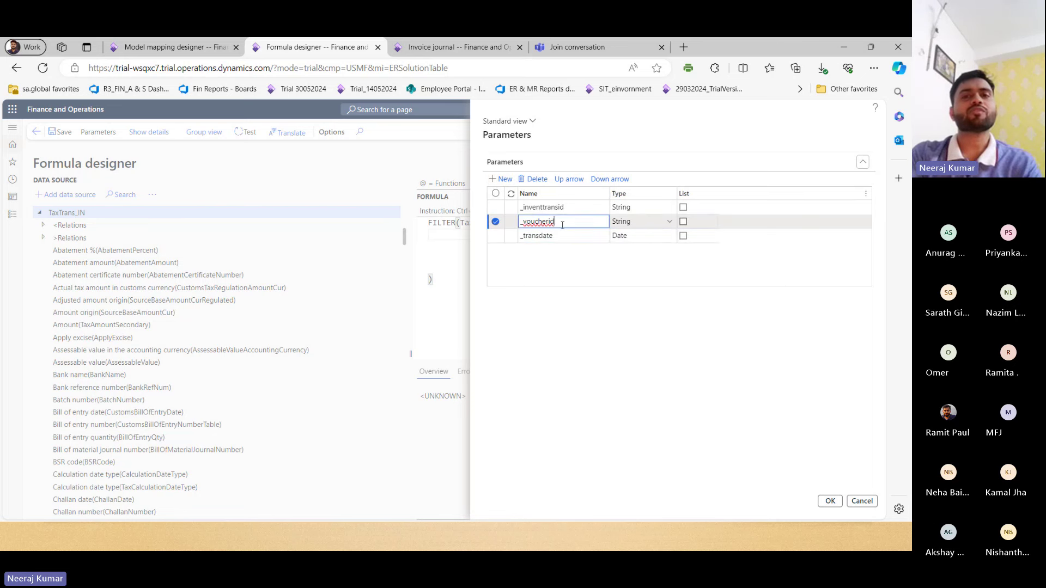
click(575, 206)
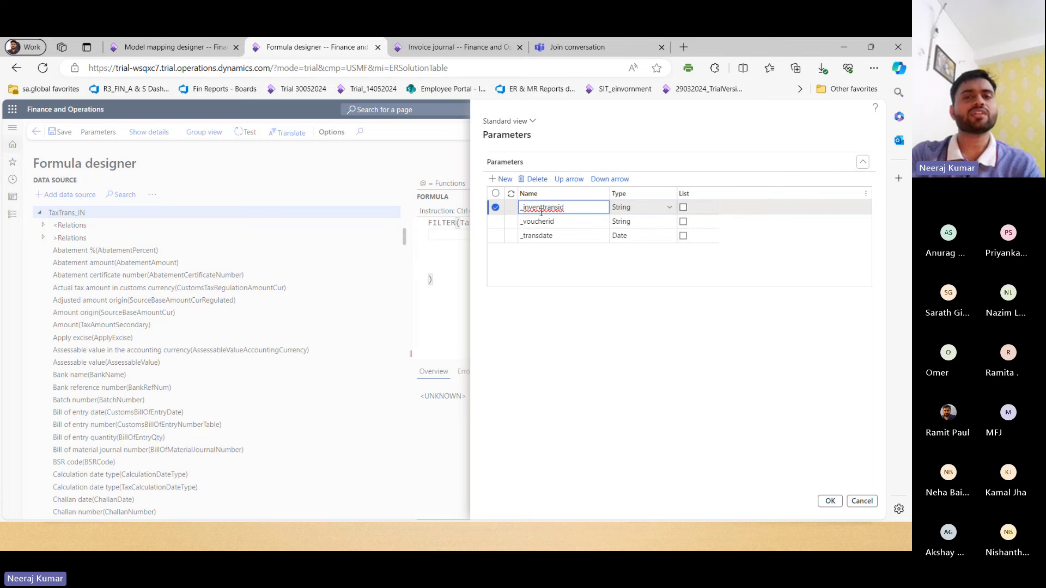
click(606, 181)
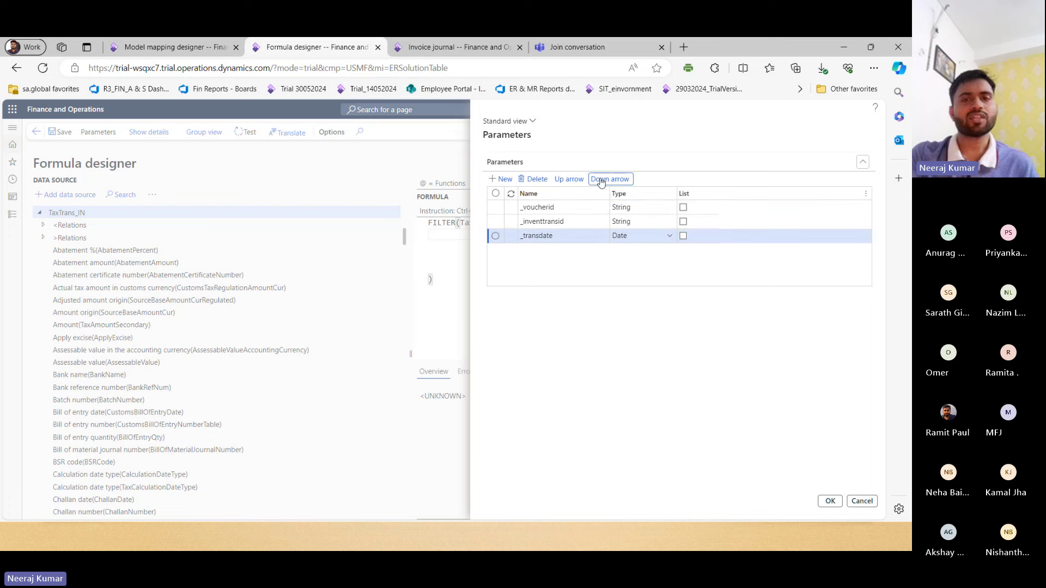
click(570, 179)
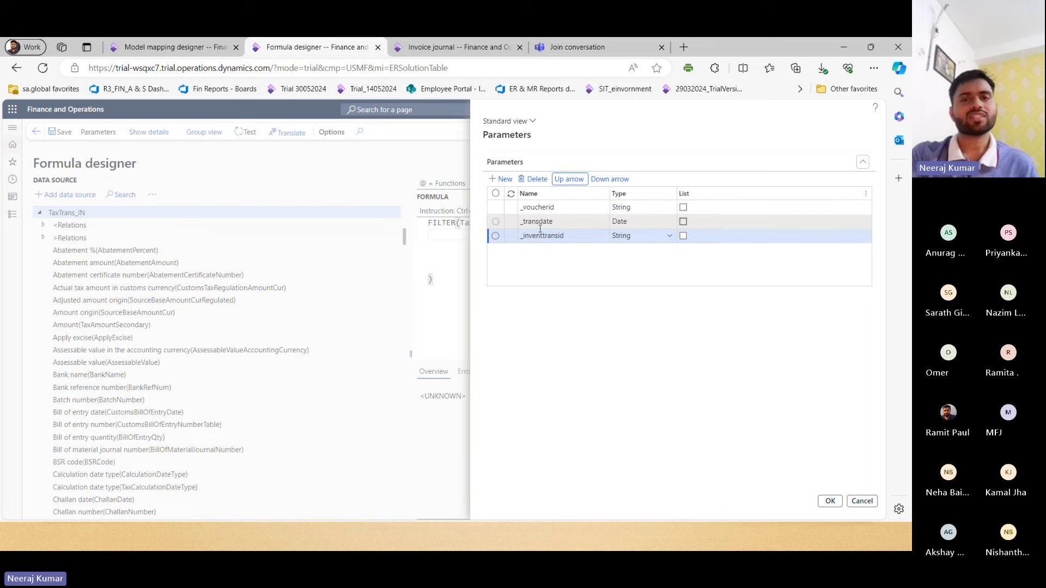
click(575, 181)
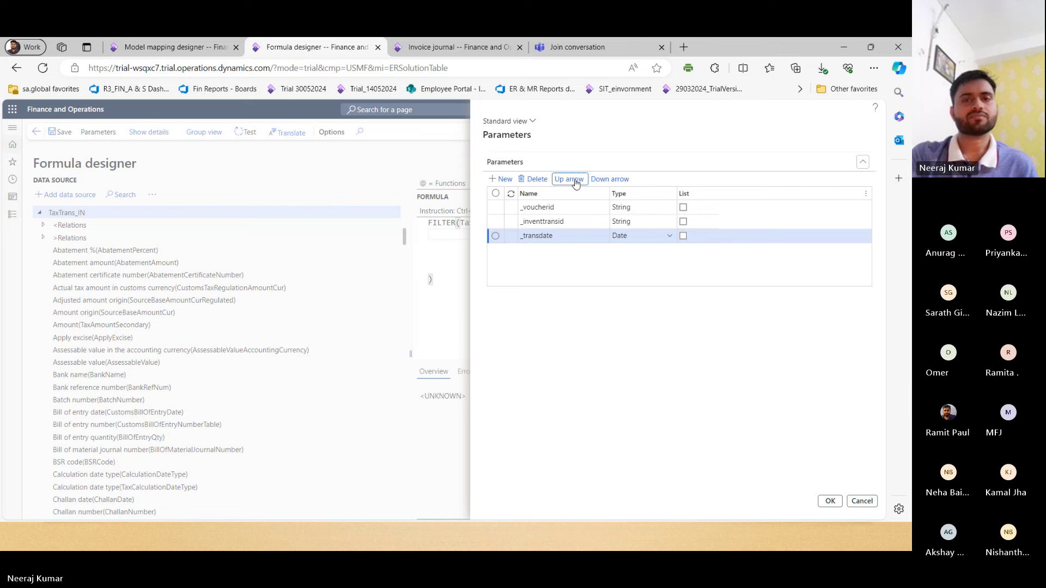
click(571, 183)
click(567, 184)
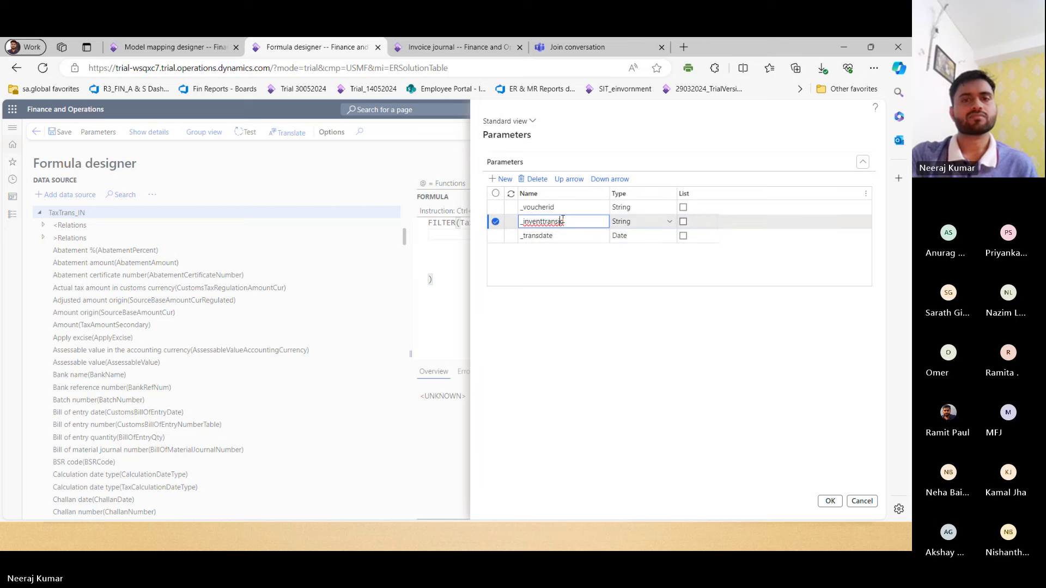
click(568, 181)
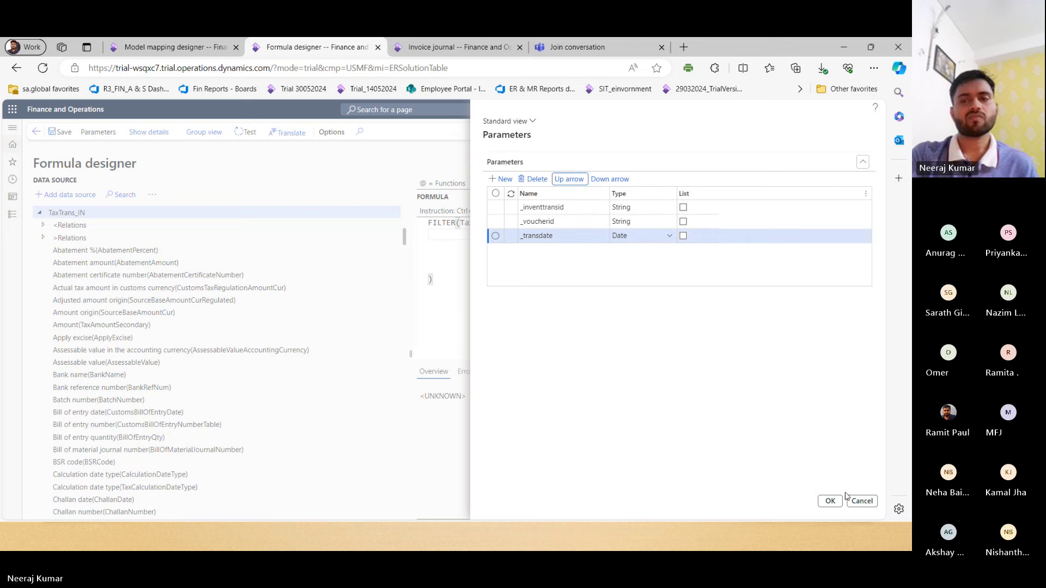
click(831, 506)
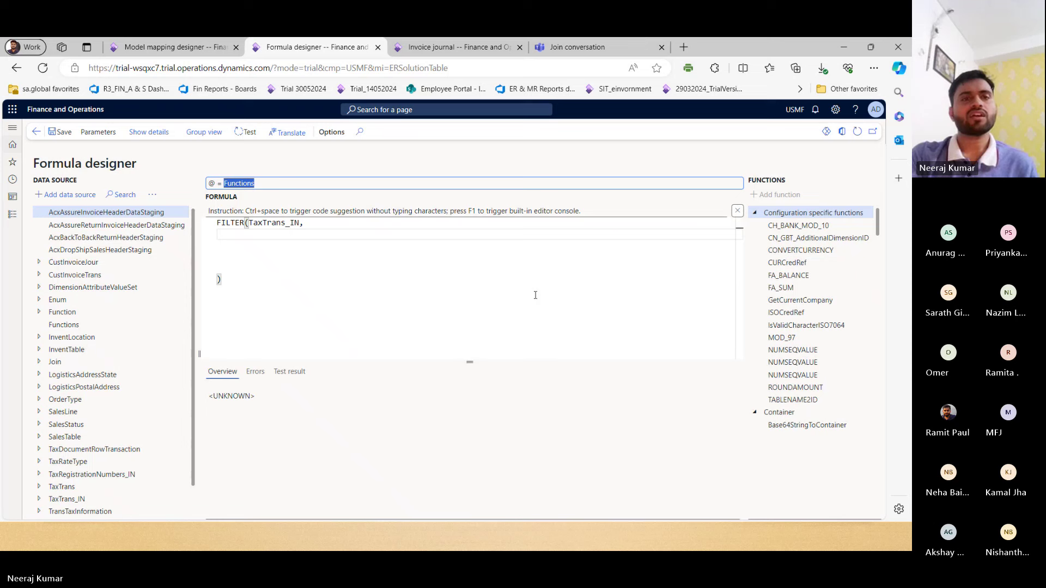
Step: Expand TaxTrans_IN in the formula designer's data source tree to show its relations and fields
click(536, 295)
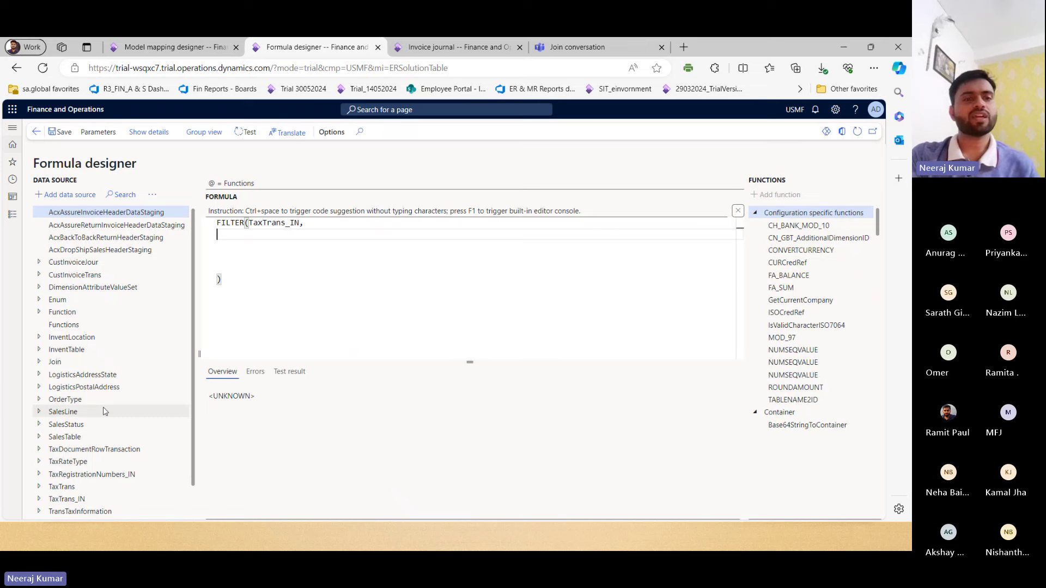
scroll(103, 411, down, 1)
click(84, 466)
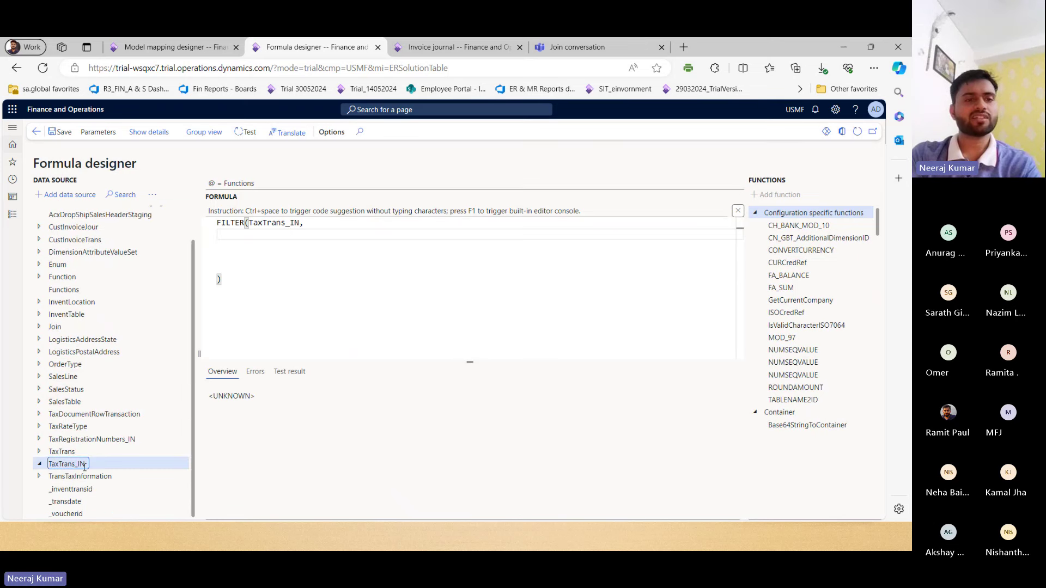
double_click(84, 466)
click(71, 489)
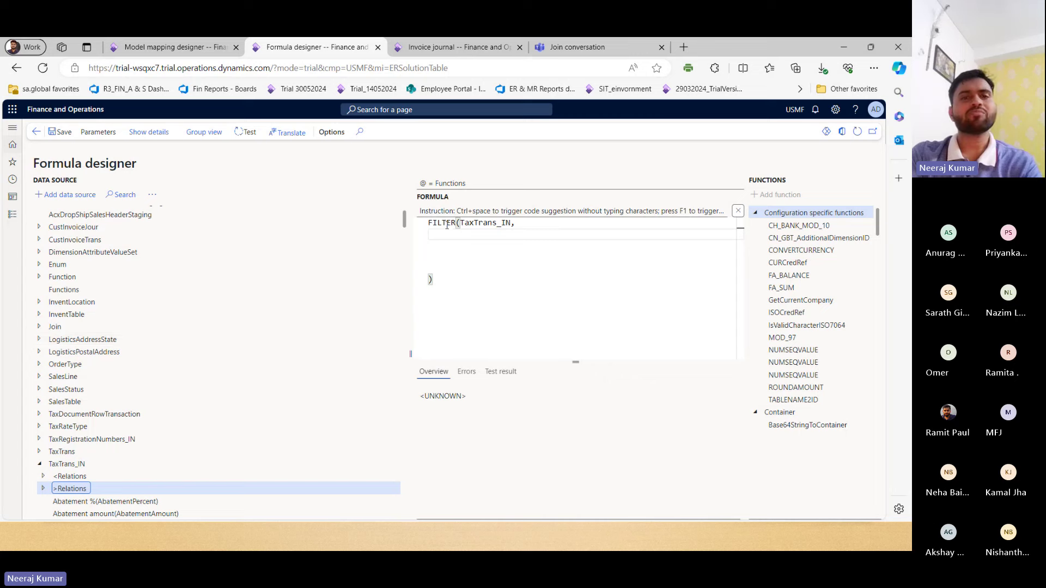
key(alt+Tab)
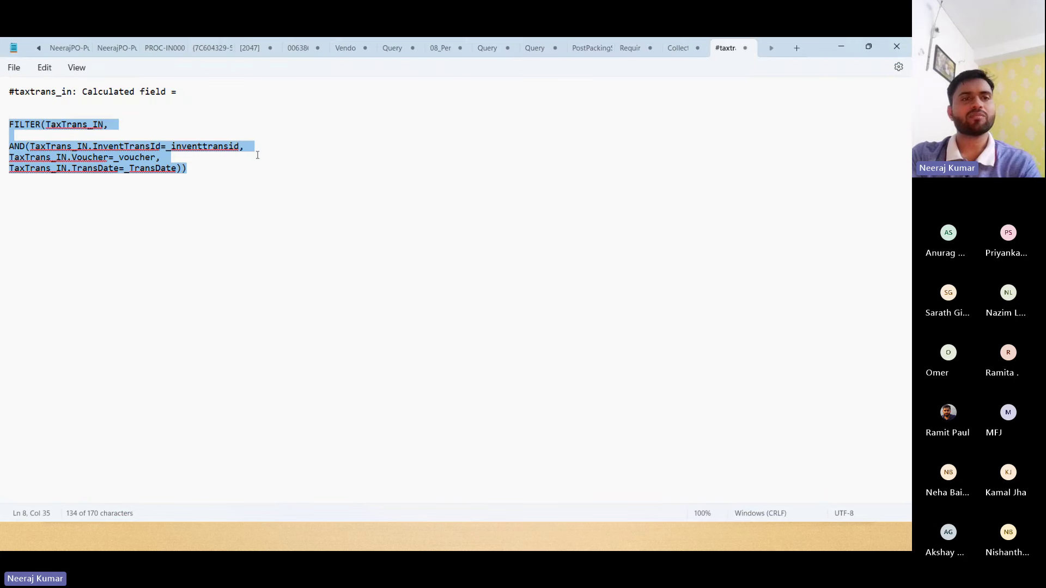
Step: Copy the AND condition lines from Notepad and paste them into the FILTER formula
key(Right)
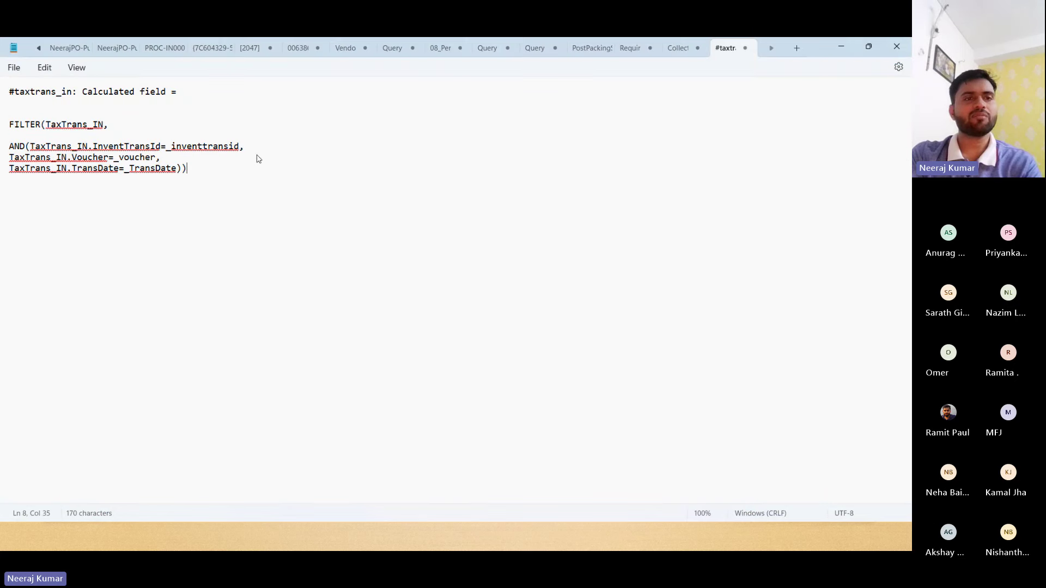
key(Up)
key(Up)
key(Home)
key(shift+Right)
key(shift+Down)
key(shift+Down)
key(shift+End)
key(shift+Left)
key(ctrl+c)
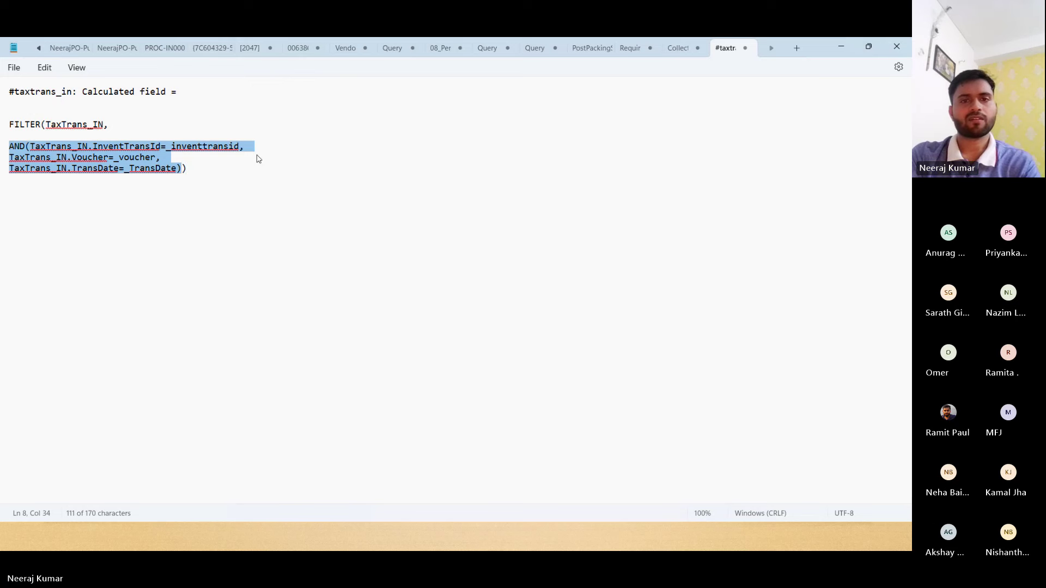
key(alt+Tab)
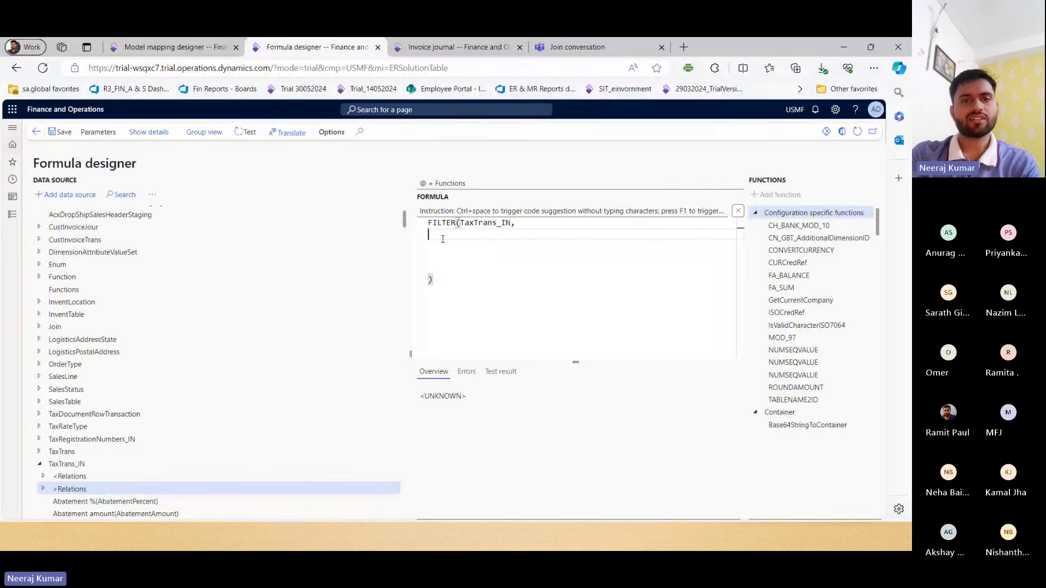
key(alt+Tab)
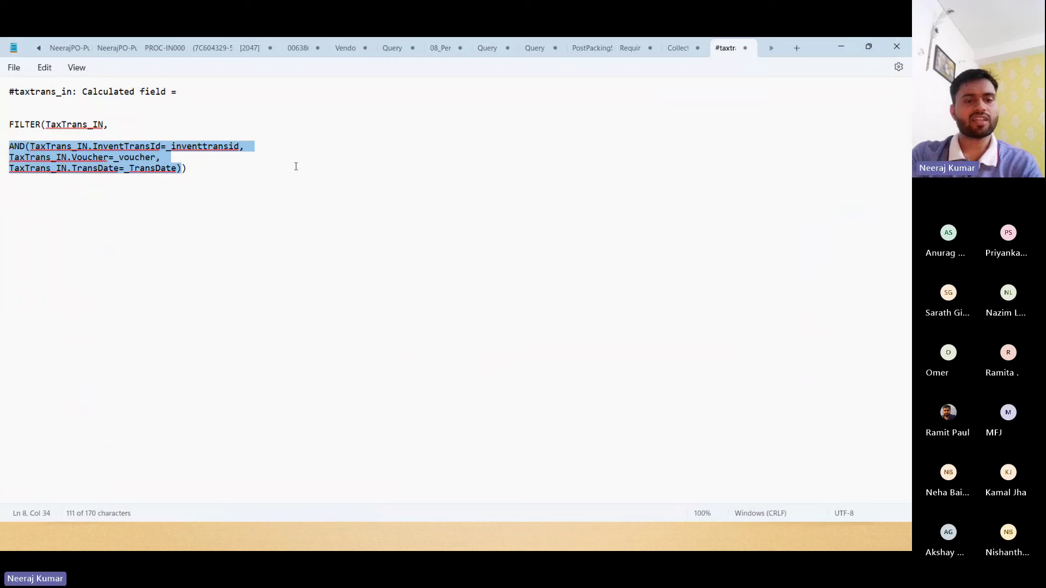
key(alt+Tab)
key(ctrl+v)
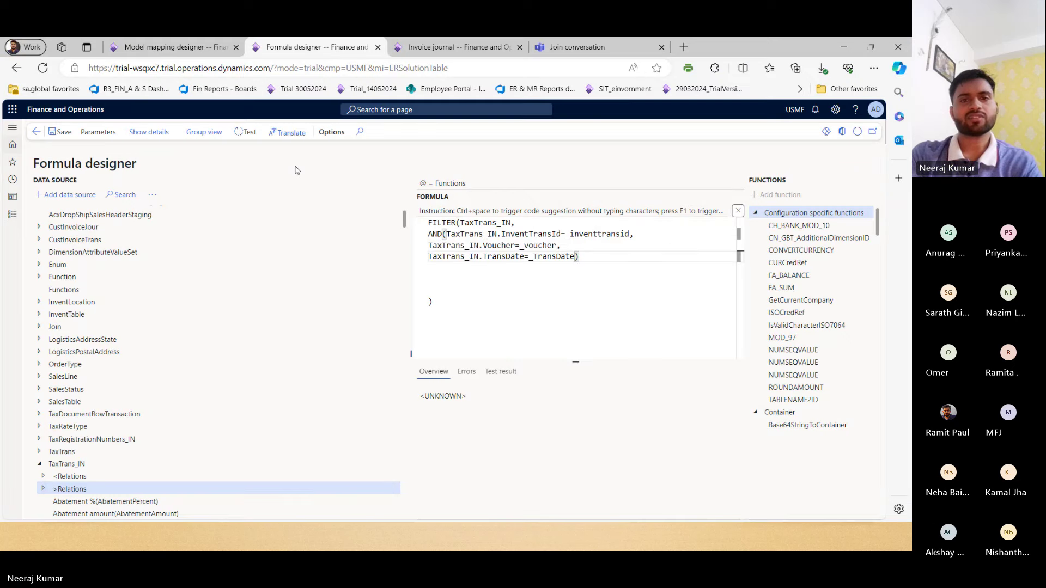
Step: Remove _inventtransid, _voucher and _TransDate, leaving InventTransId=, Voucher= and TransDate= empty
key(Return)
key(Down)
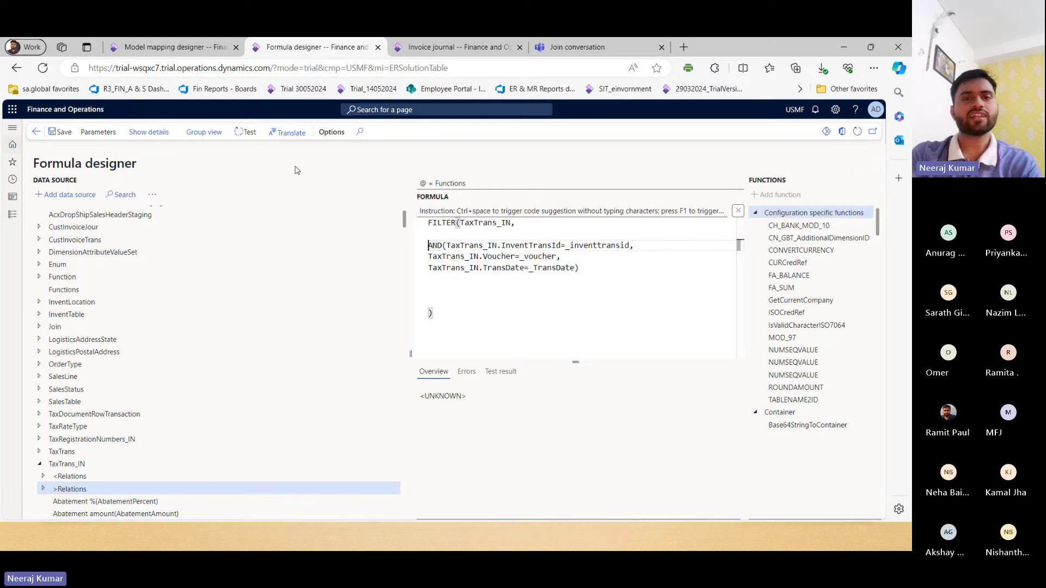
key(ctrl+shift+Right)
key(ctrl+shift+Right)
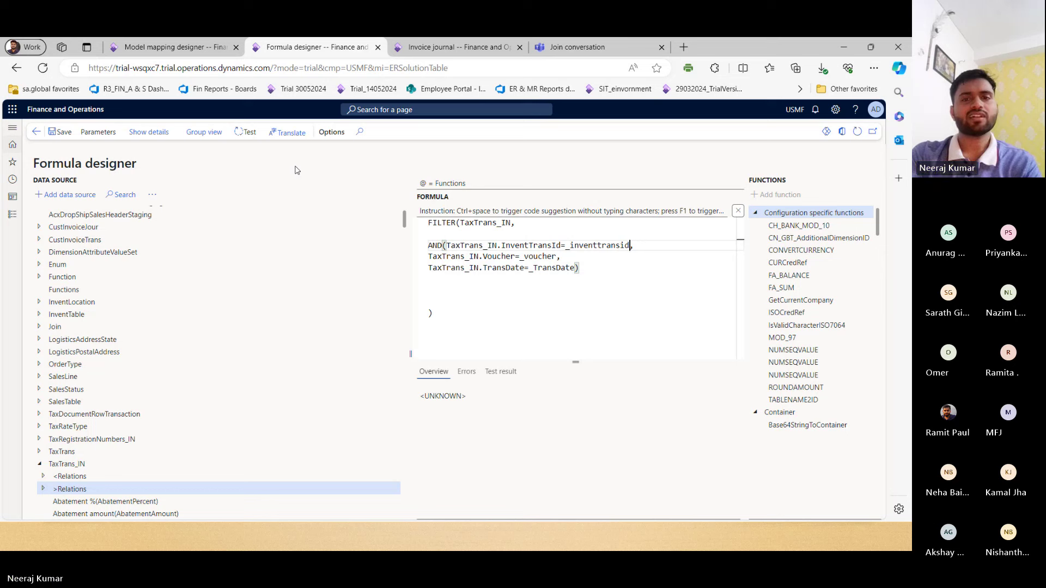
key(ctrl+shift+Left)
key(BackSpace)
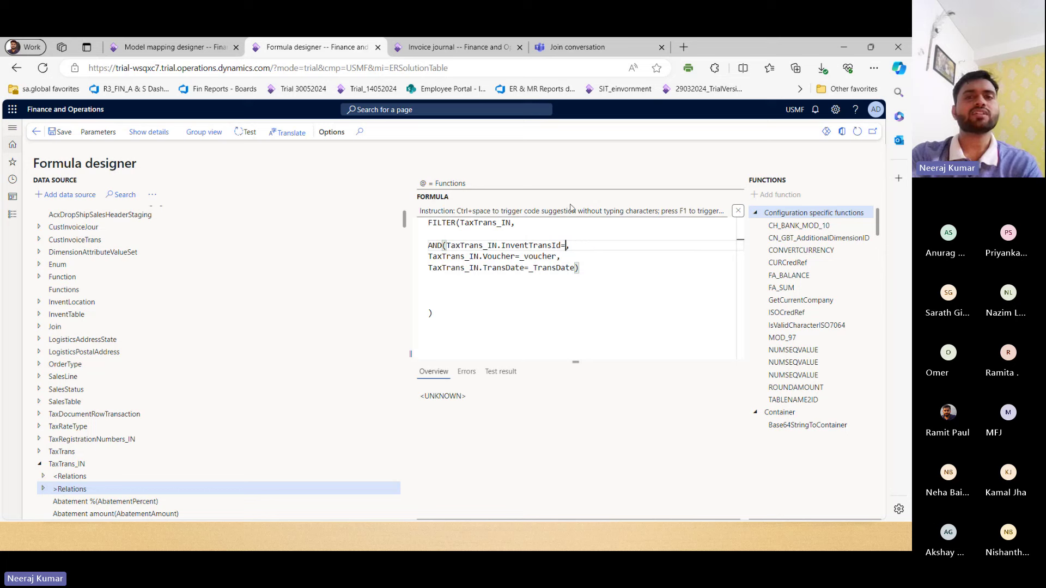
key(Down)
key(ctrl+shift+Left)
key(BackSpace)
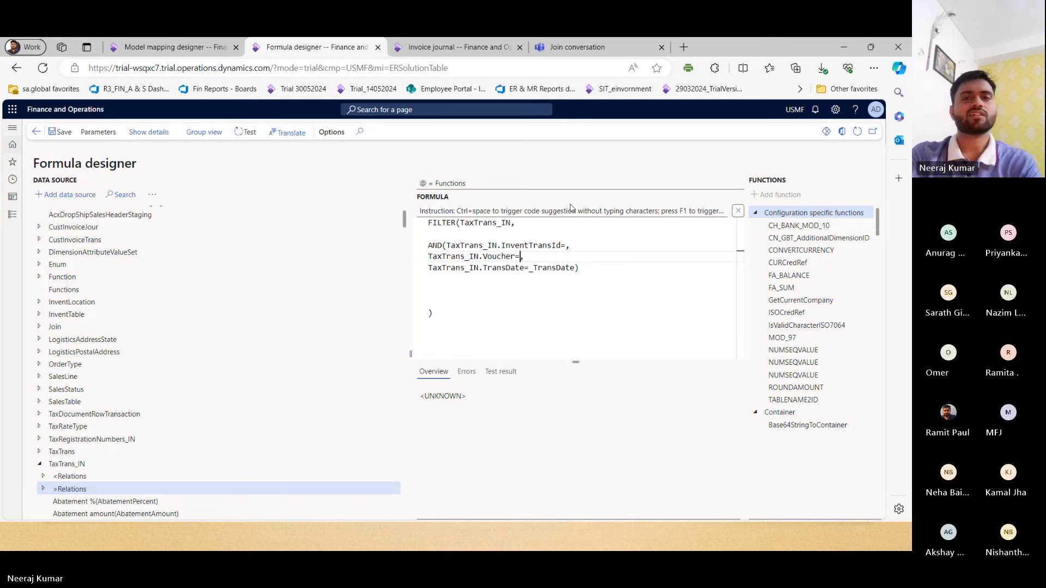
key(Down)
key(ctrl+shift+Left)
key(BackSpace)
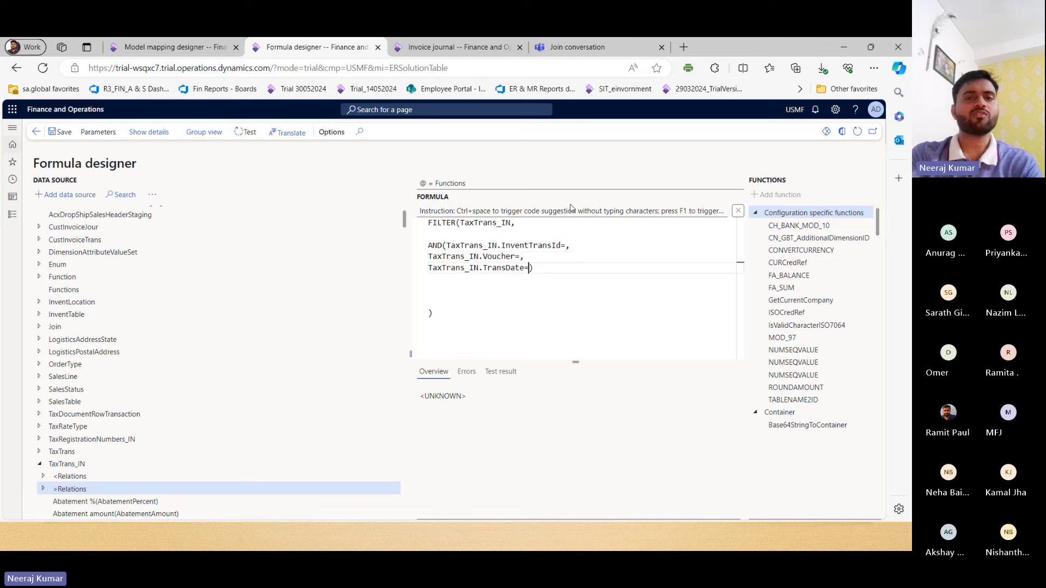
click(567, 245)
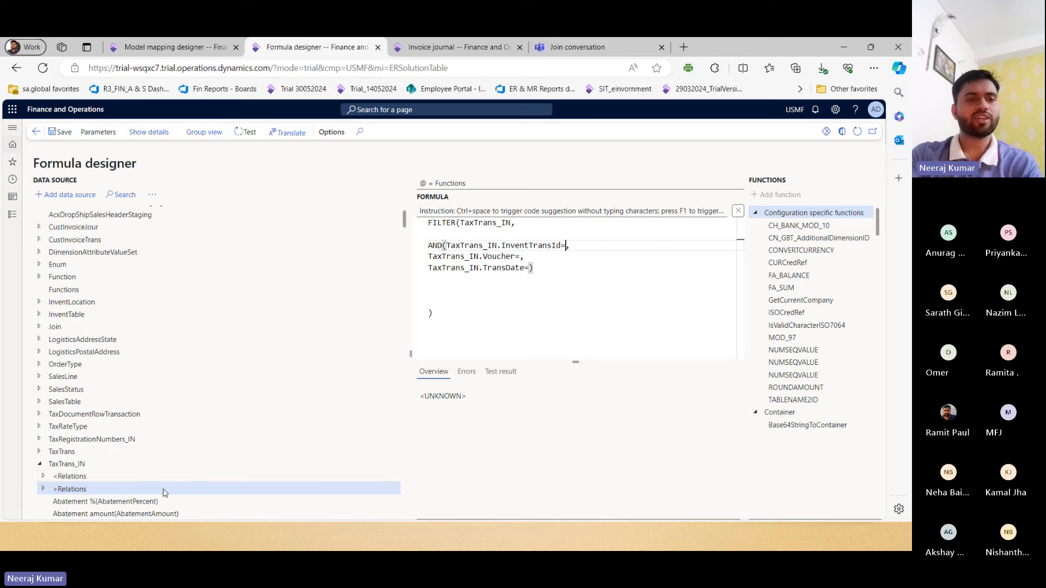
scroll(166, 486, down, 10)
scroll(138, 436, up, 5)
Step: Insert _inventtransid, _voucherid and _transdate after InventTransId=, Voucher= and TransDate=
key(Left)
key(Left)
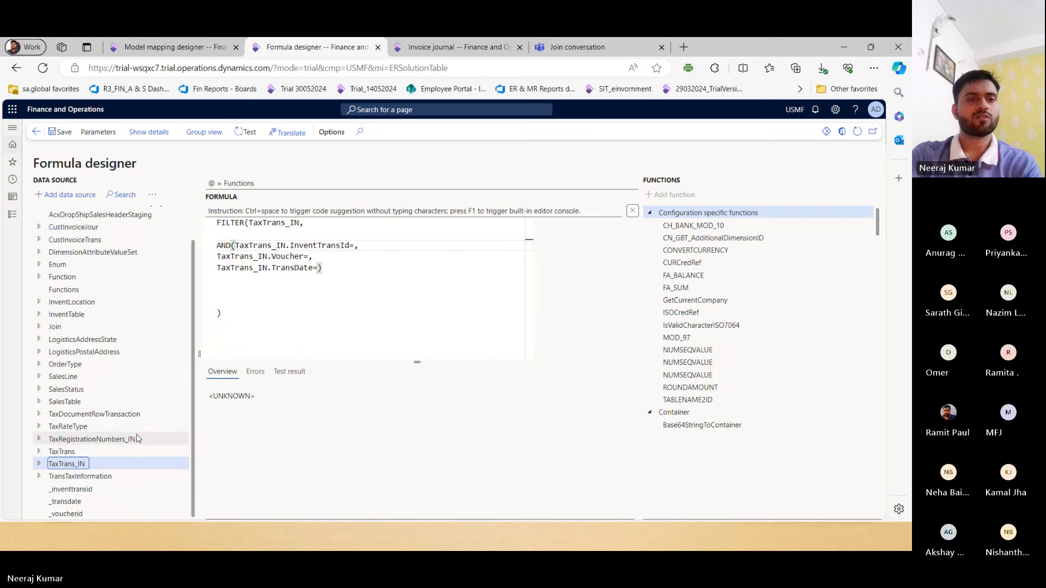
click(109, 489)
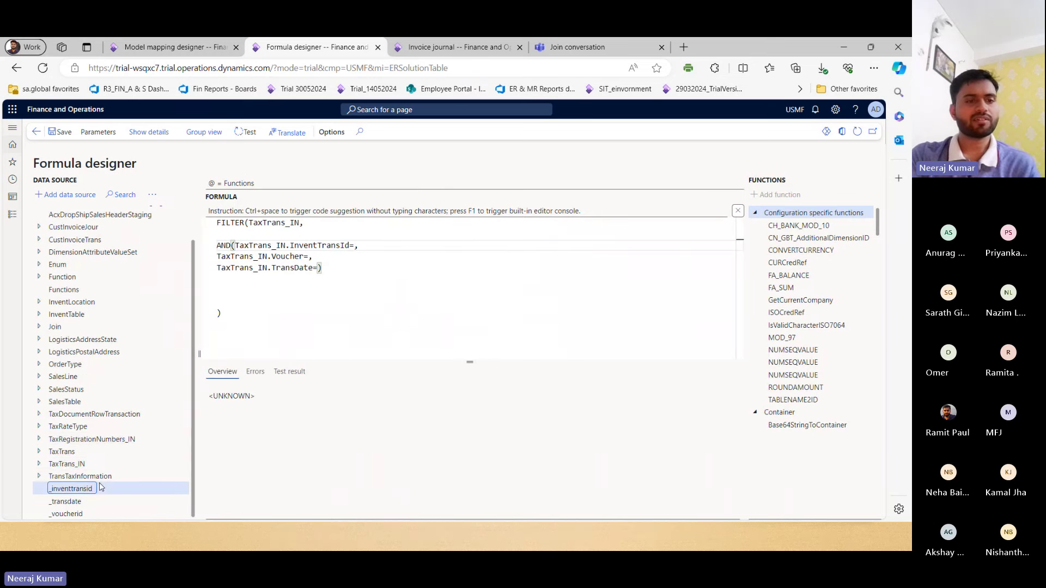
click(75, 194)
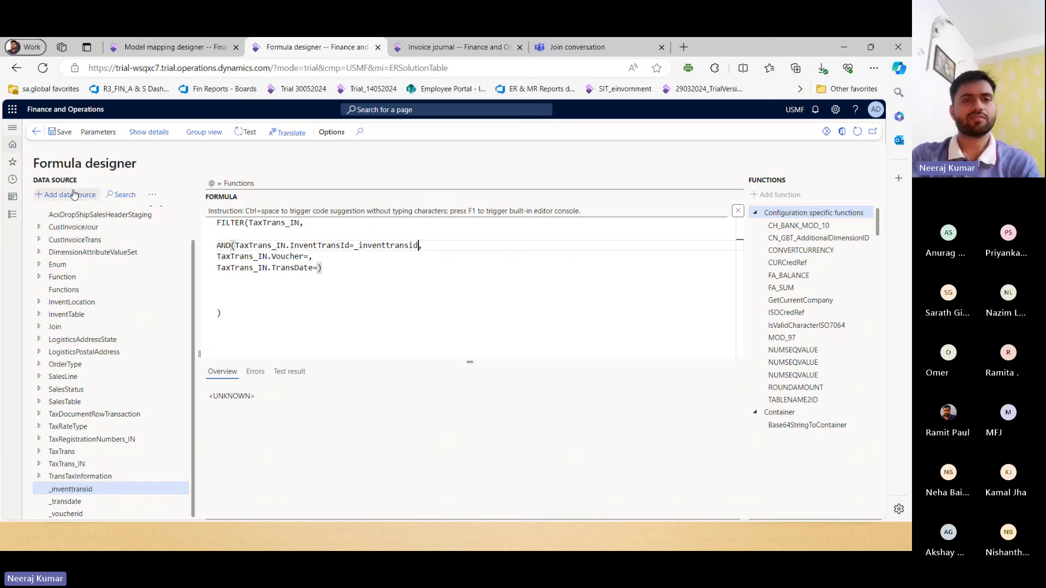
key(Down)
key(Left)
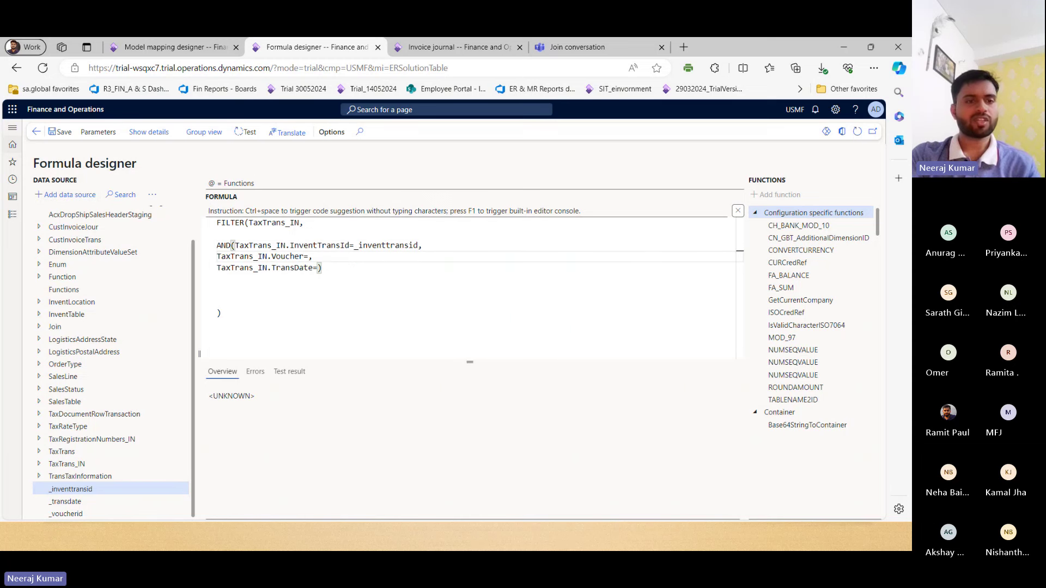
click(66, 514)
click(81, 195)
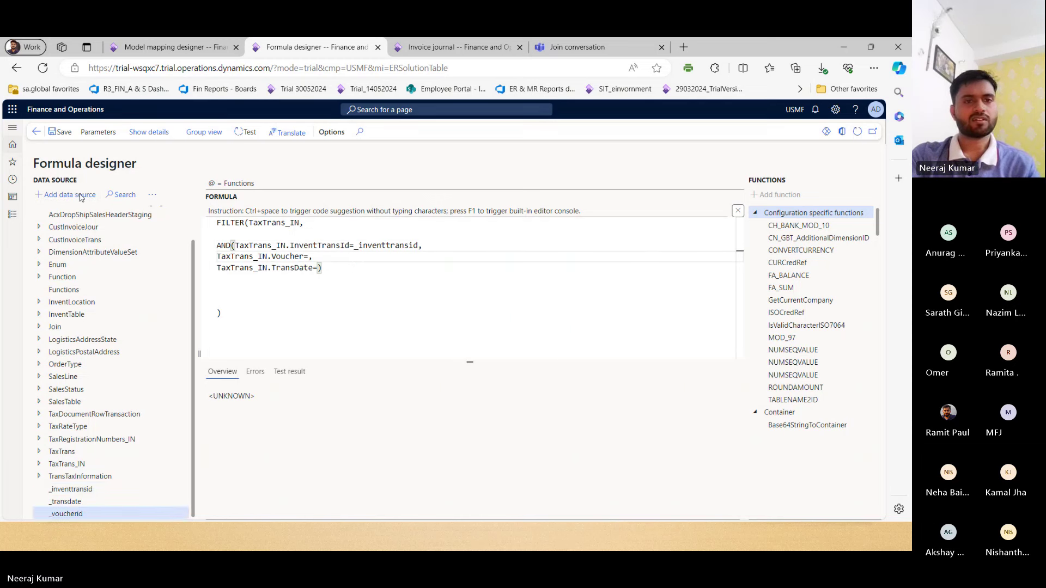
key(Down)
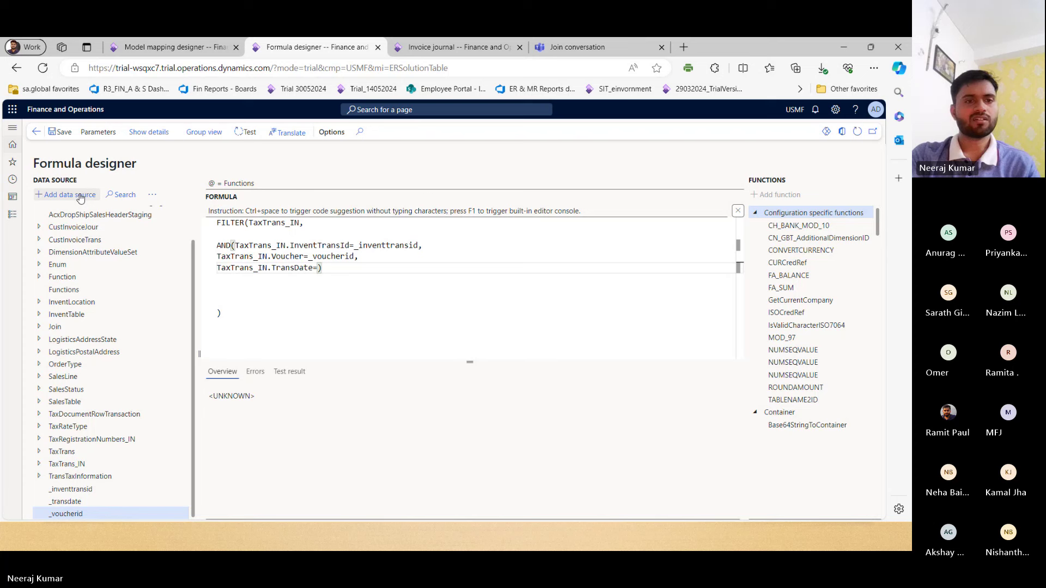
click(71, 502)
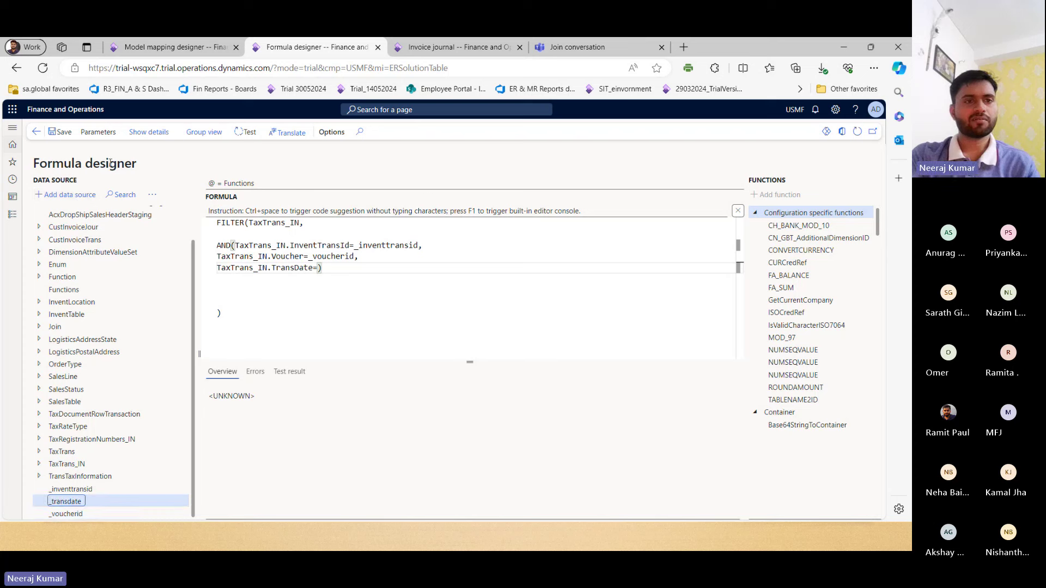
click(66, 195)
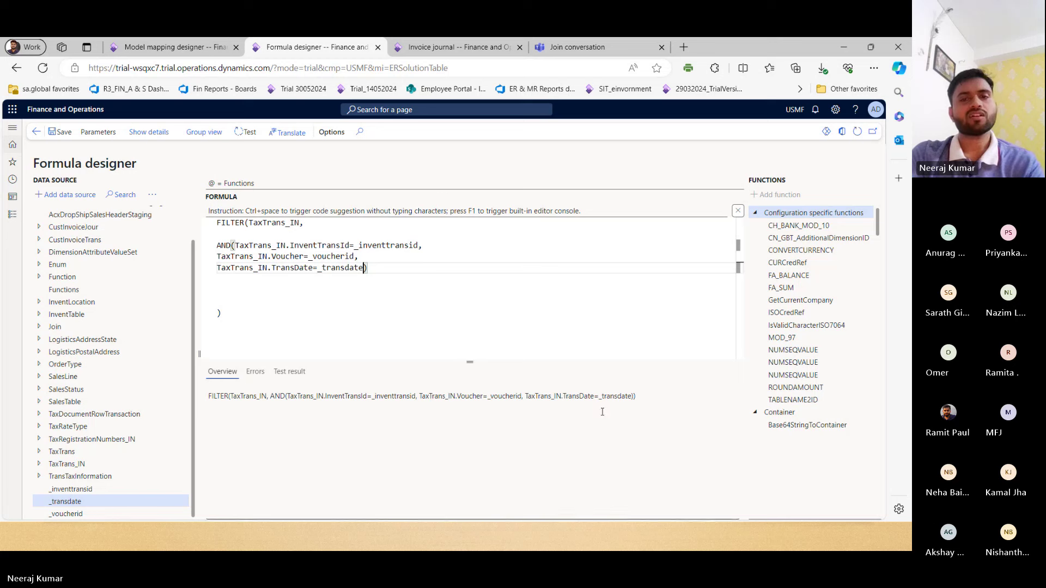
Step: Delete the empty line before the closing bracket and save the formula
drag(635, 396, 223, 396)
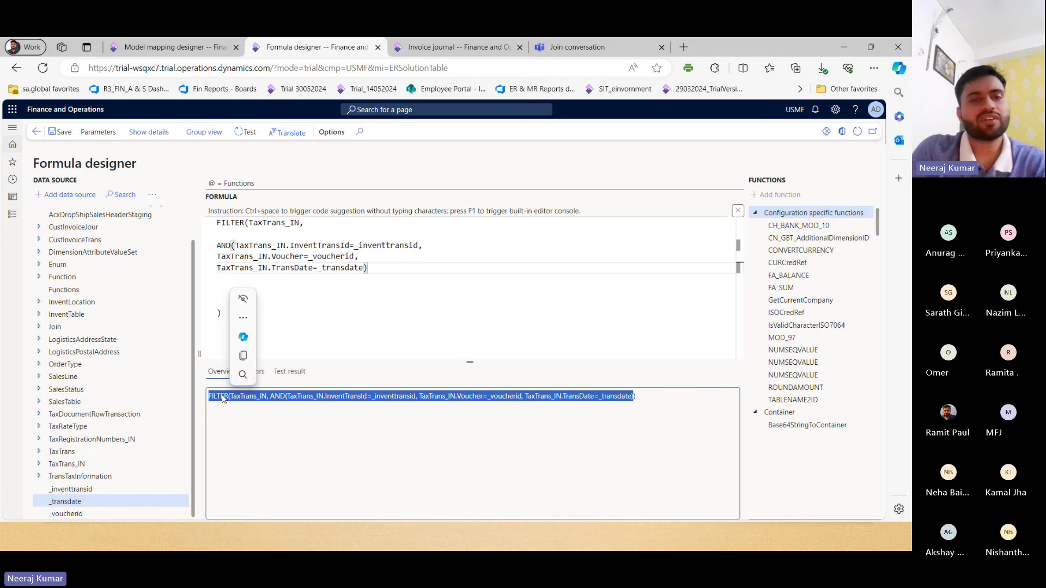
click(346, 287)
key(Delete)
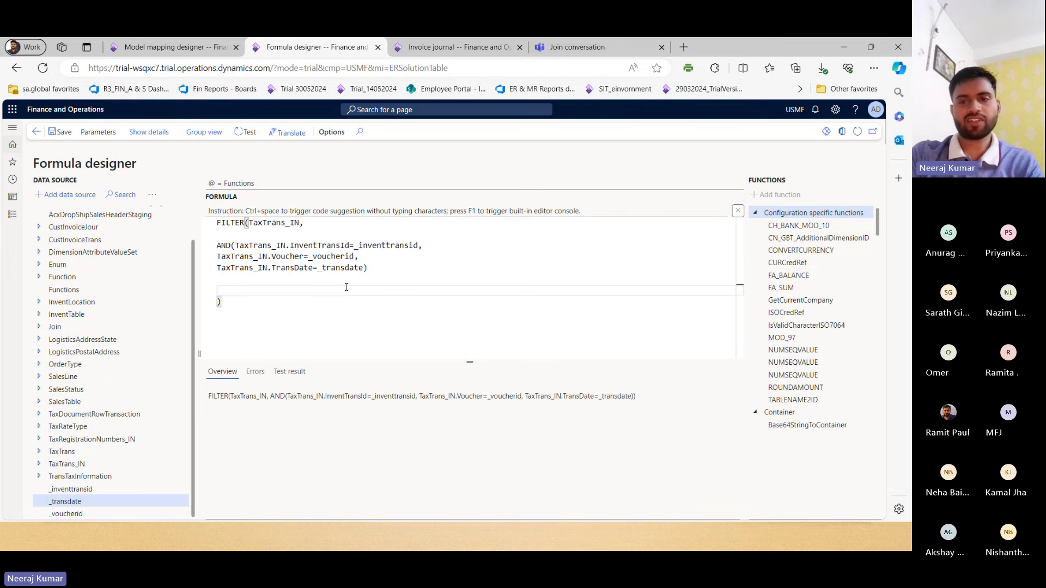
click(60, 132)
Step: Confirm the field properties and review the new #TaxTrans_INData calculated field's formula
click(774, 500)
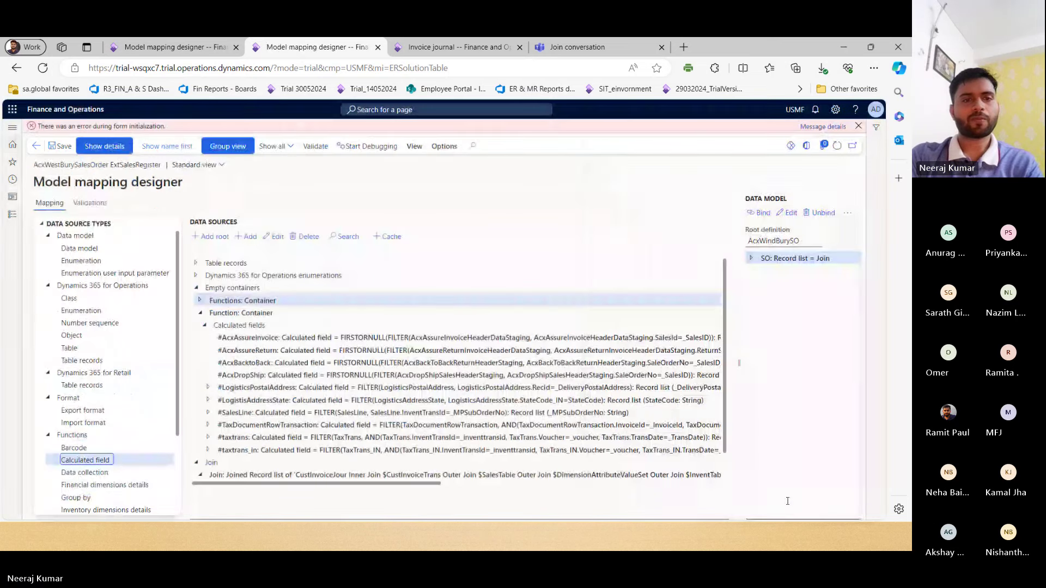
double_click(261, 301)
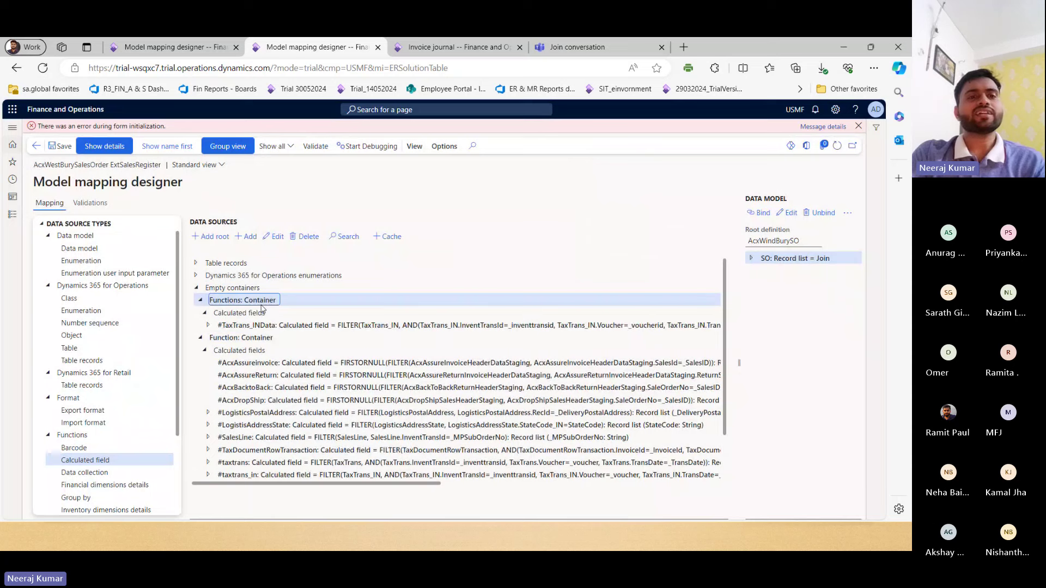
click(297, 324)
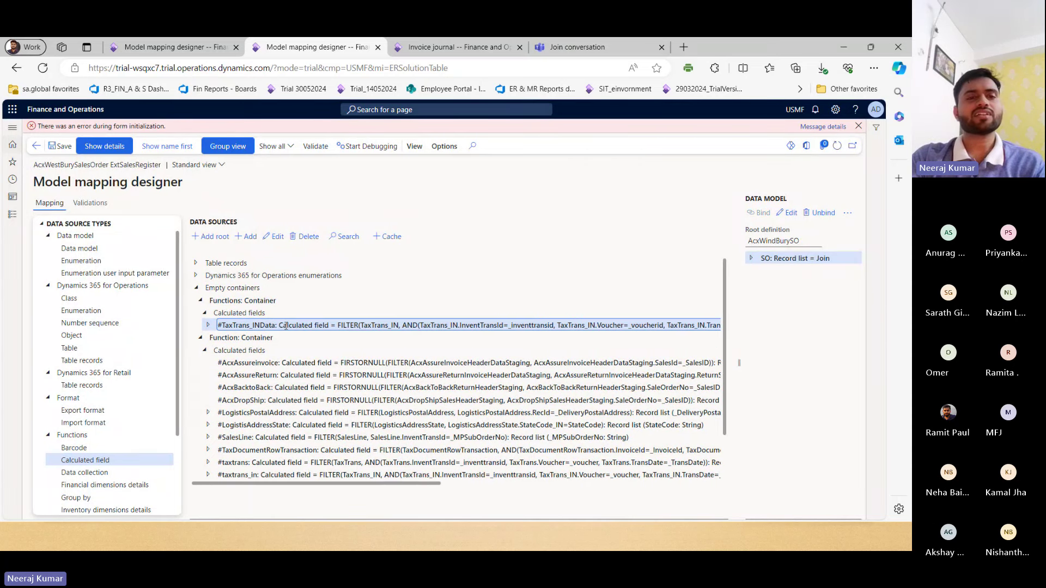
click(396, 240)
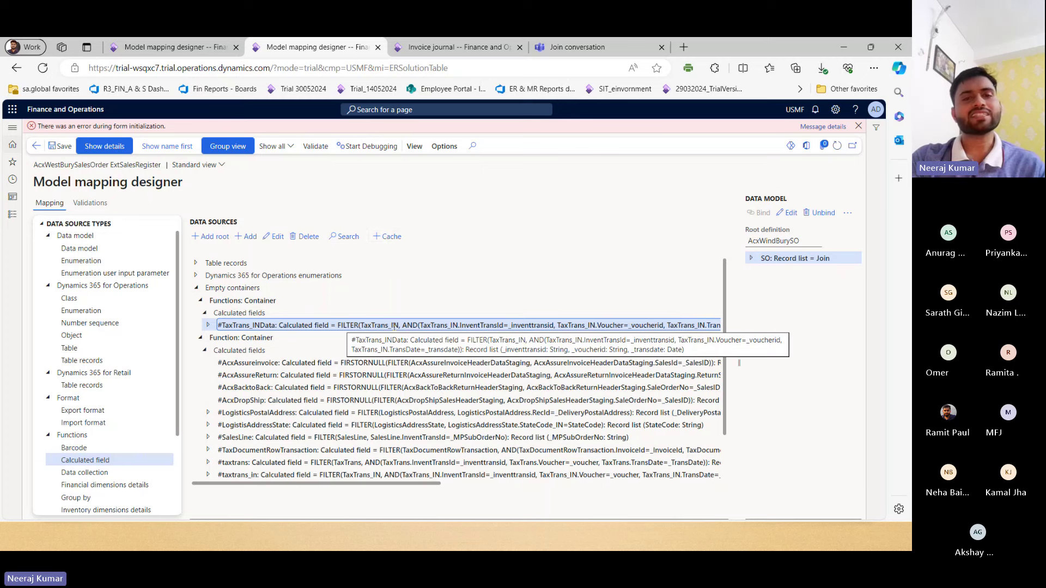
double_click(391, 326)
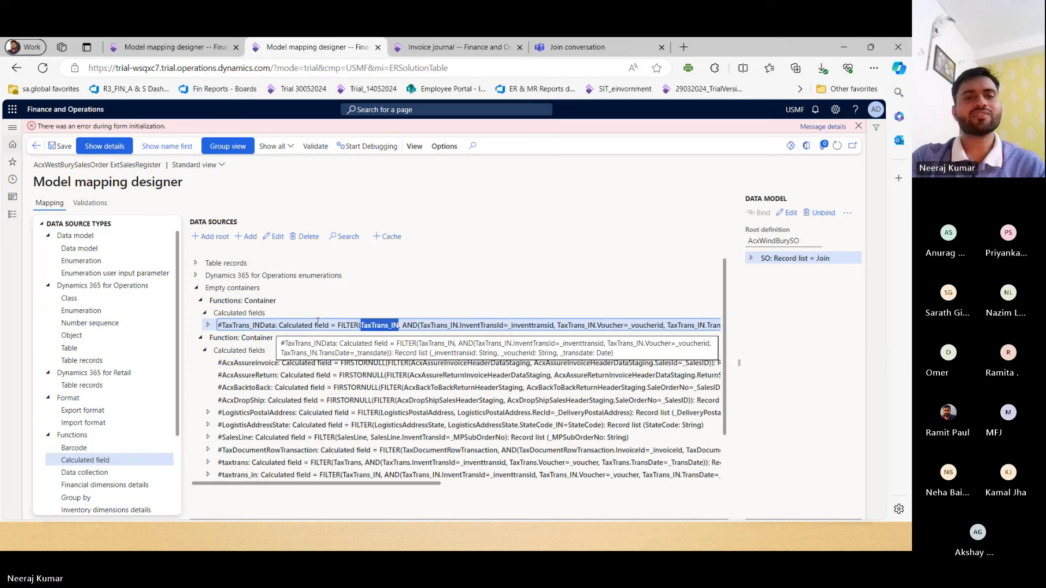
click(371, 329)
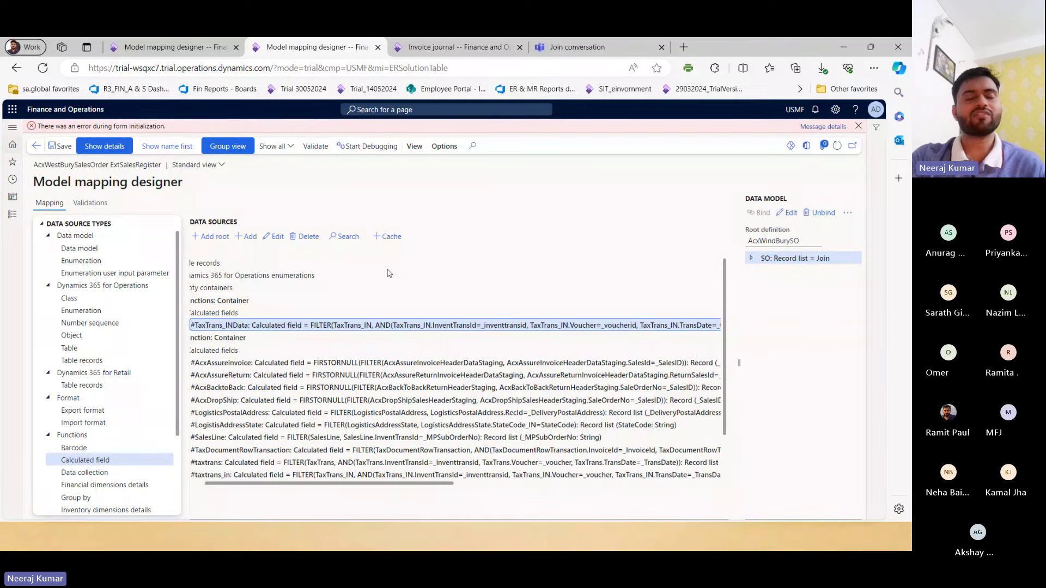
scroll(360, 294, left, 1)
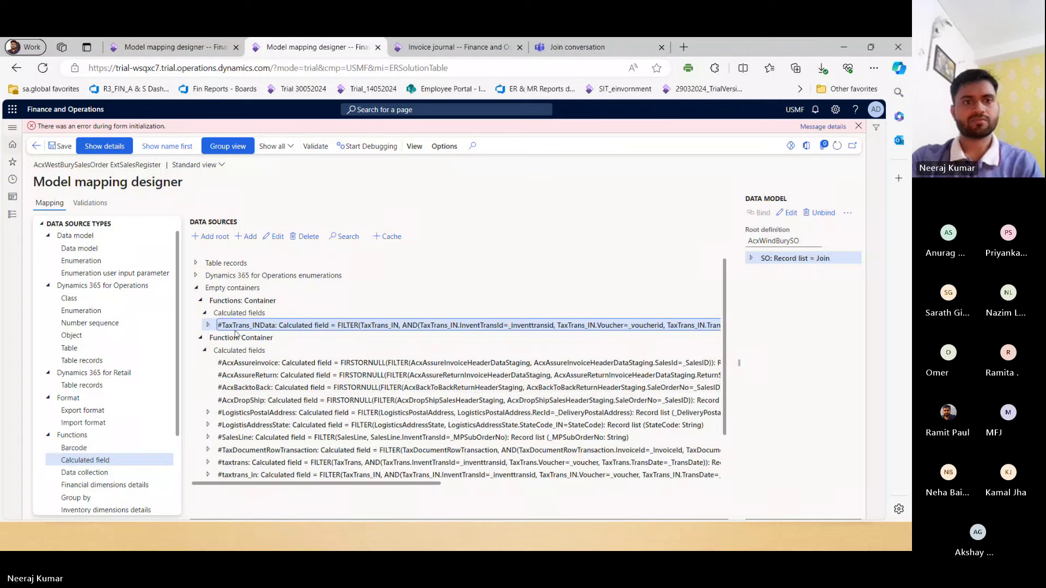
Step: Collapse the Functions and Function containers and select the Join record list
key(Left)
key(Left)
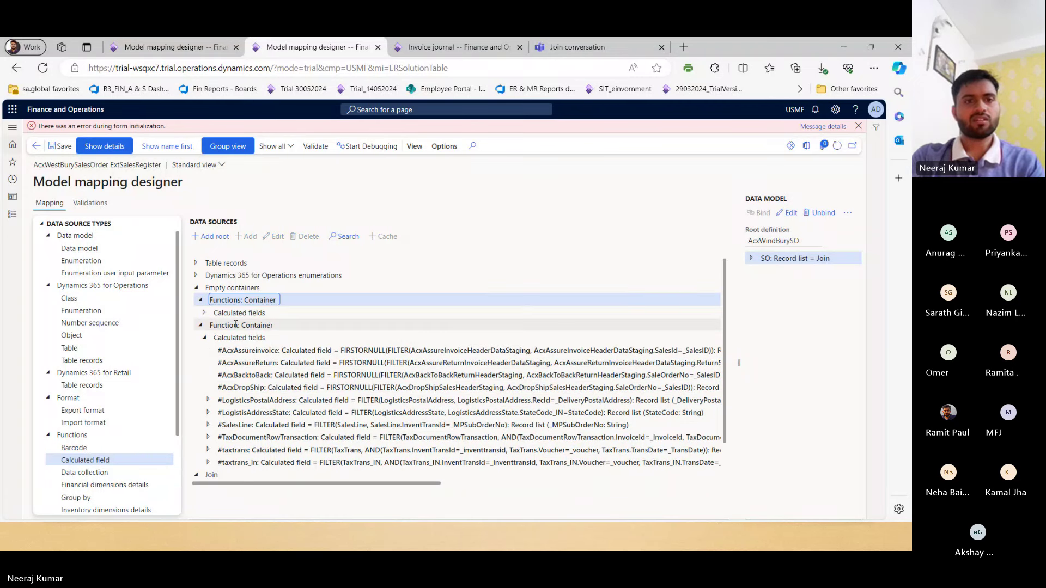
key(Down)
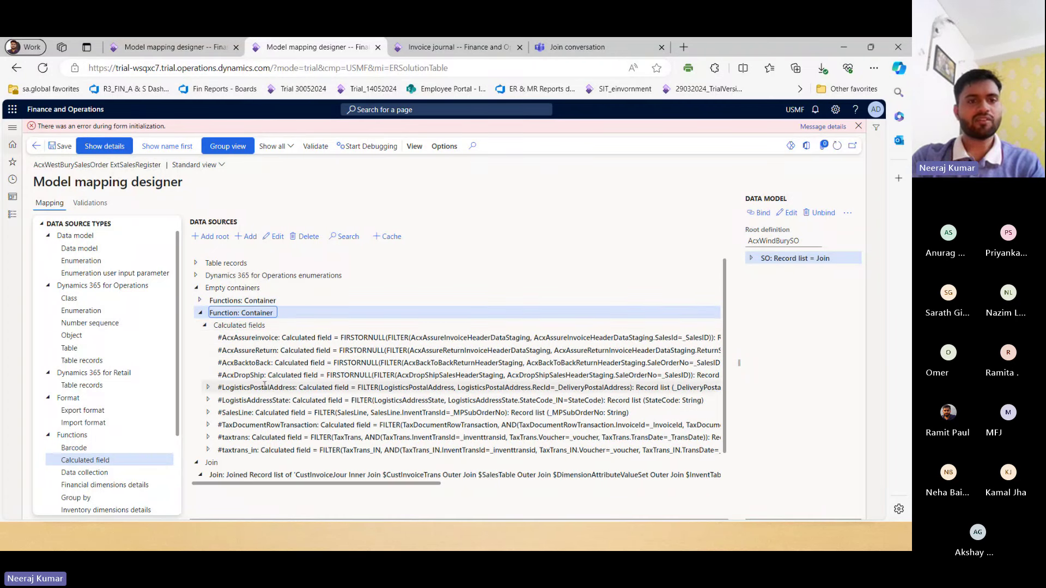
scroll(287, 405, down, 2)
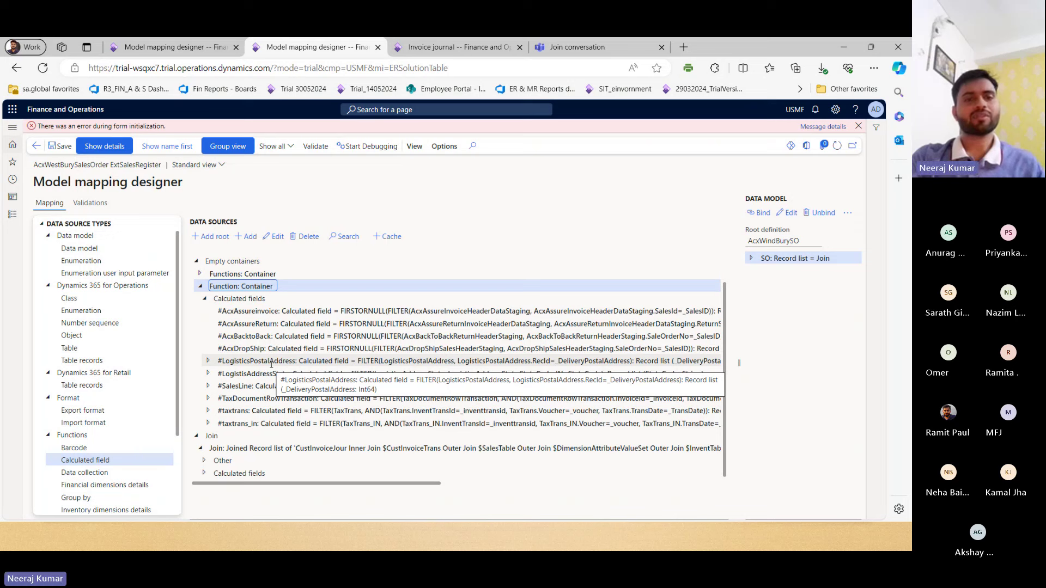
click(200, 286)
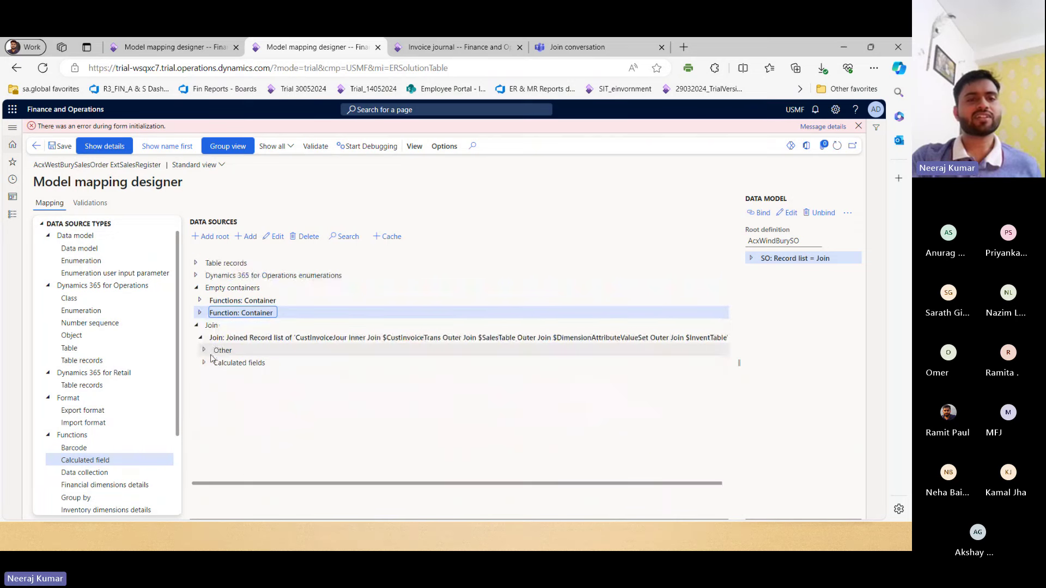
click(241, 338)
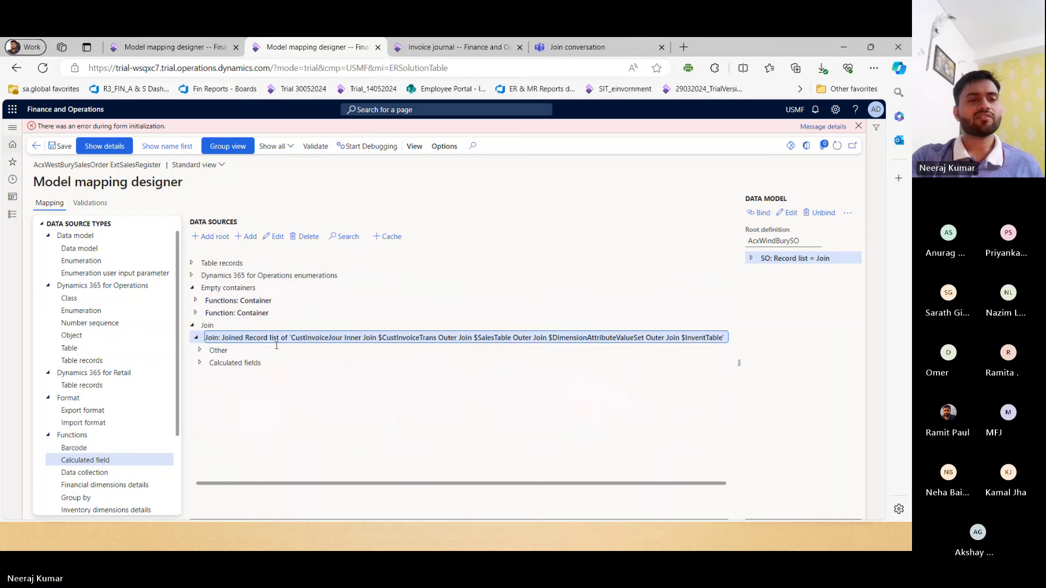
Step: Add a calculated field named $TaxTrans_INData under Join and open its formula designer
click(244, 242)
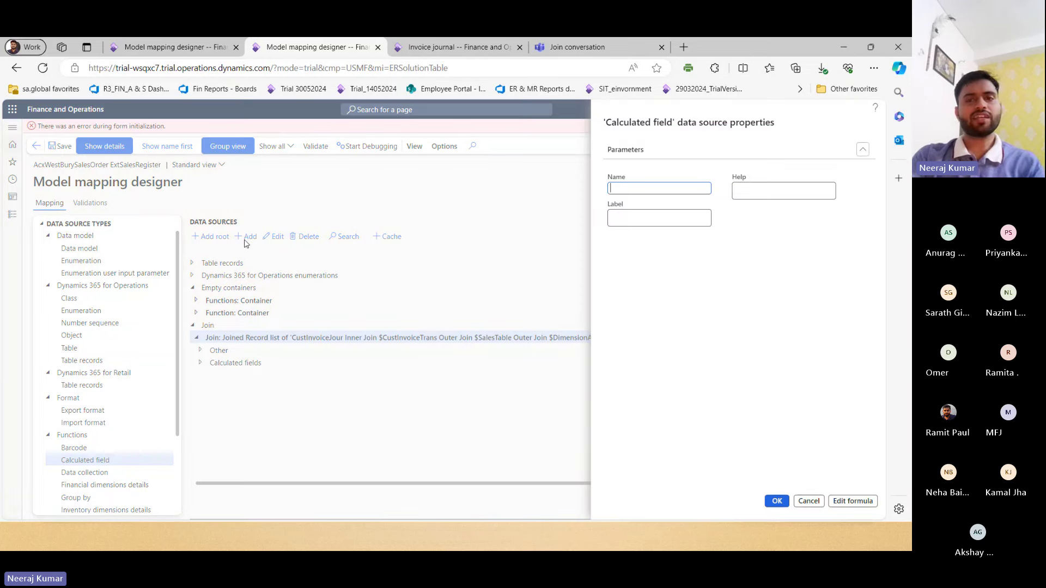
text($TaxT)
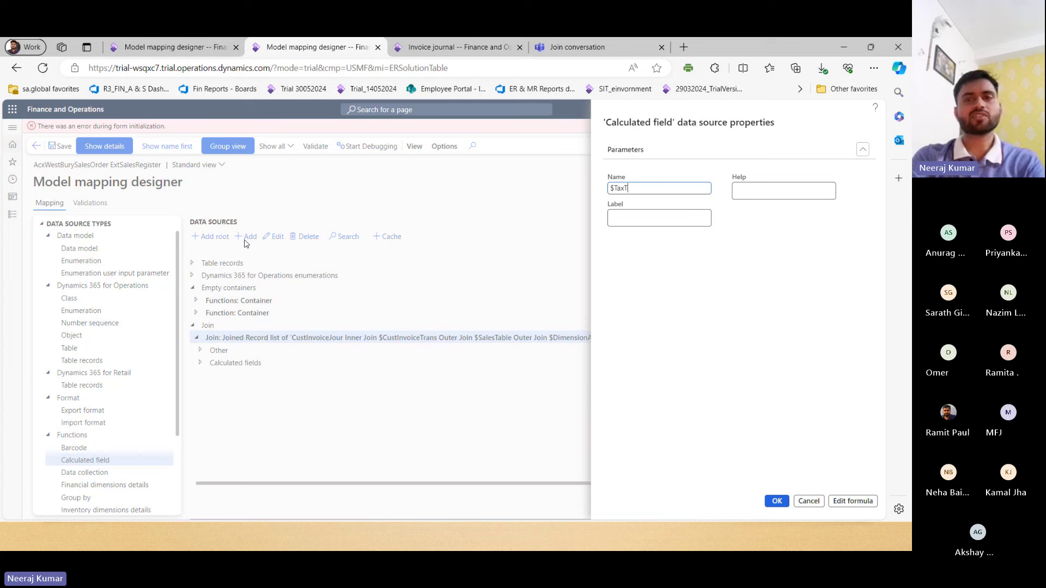
text(rans)
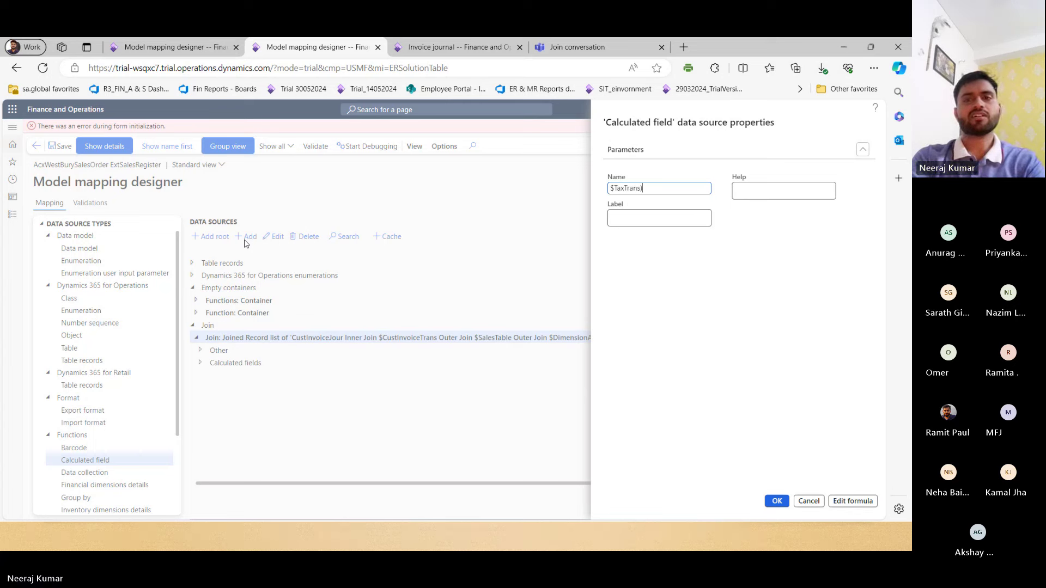
text(_IN)
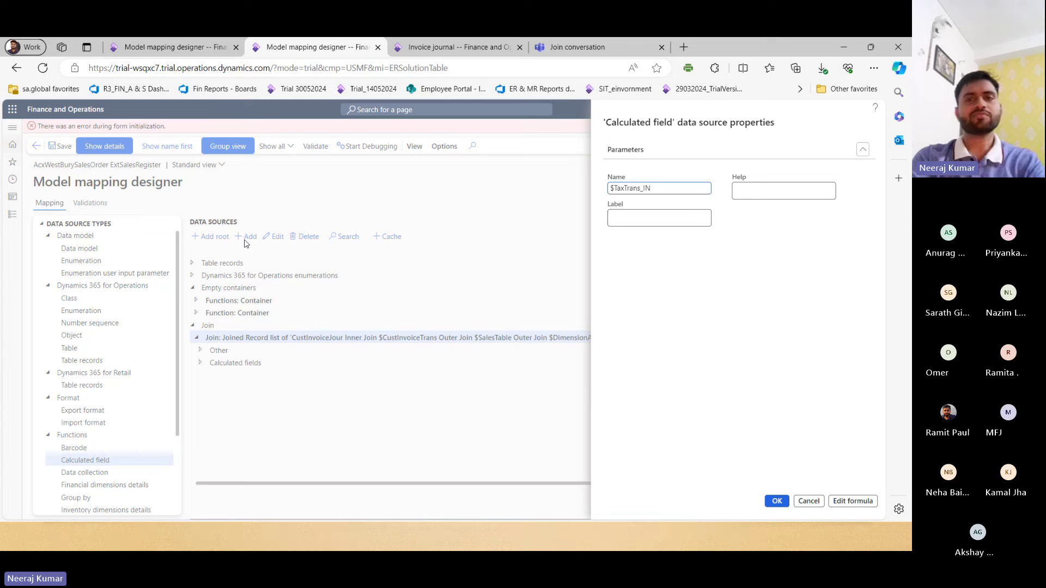
text(Data)
key(Tab)
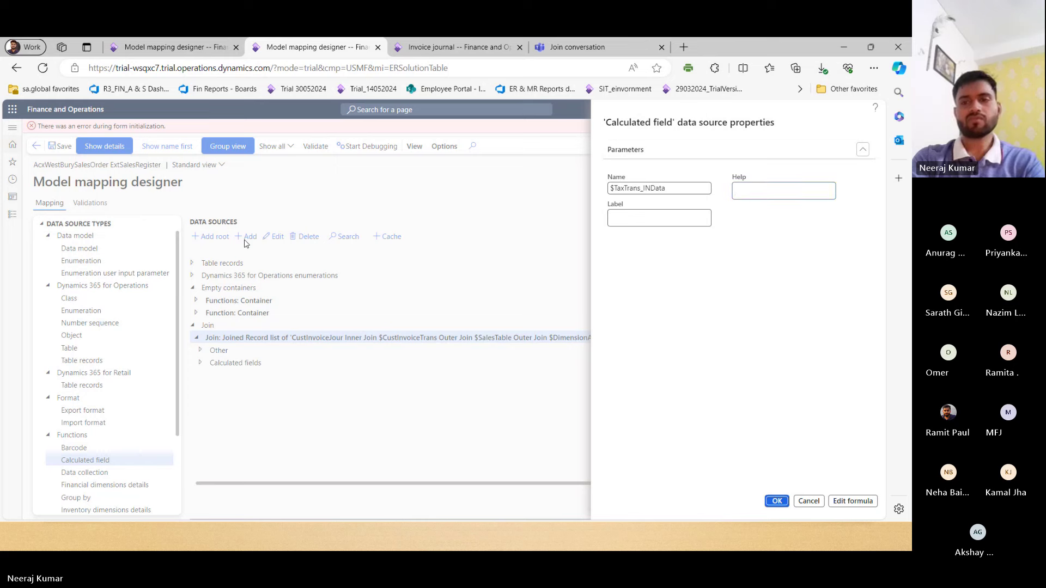
key(Tab)
key(Return)
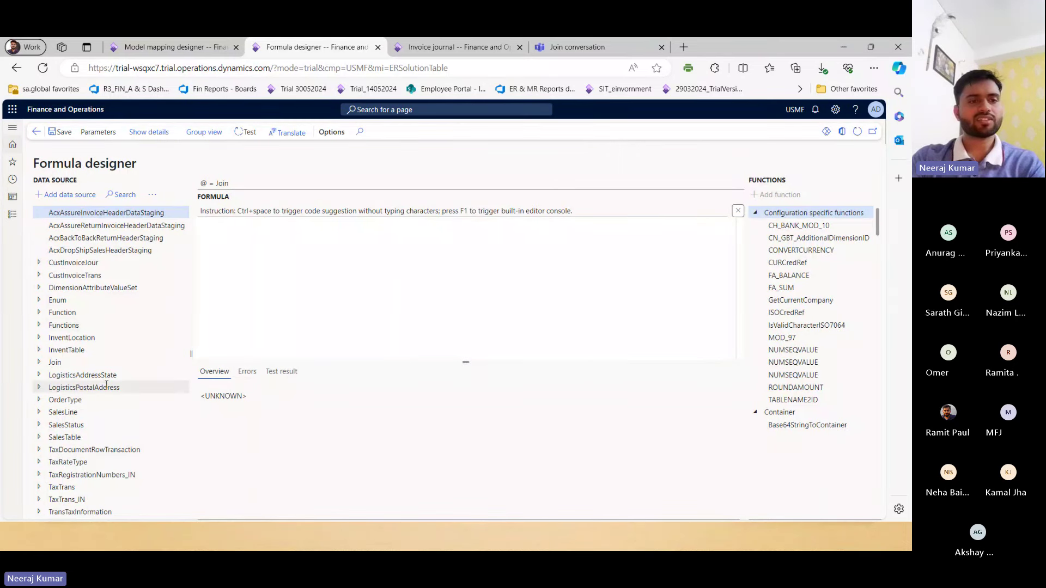
Step: Insert Functions.'#TaxTrans_INData' into the formula, with data sources shown in full detail
double_click(89, 326)
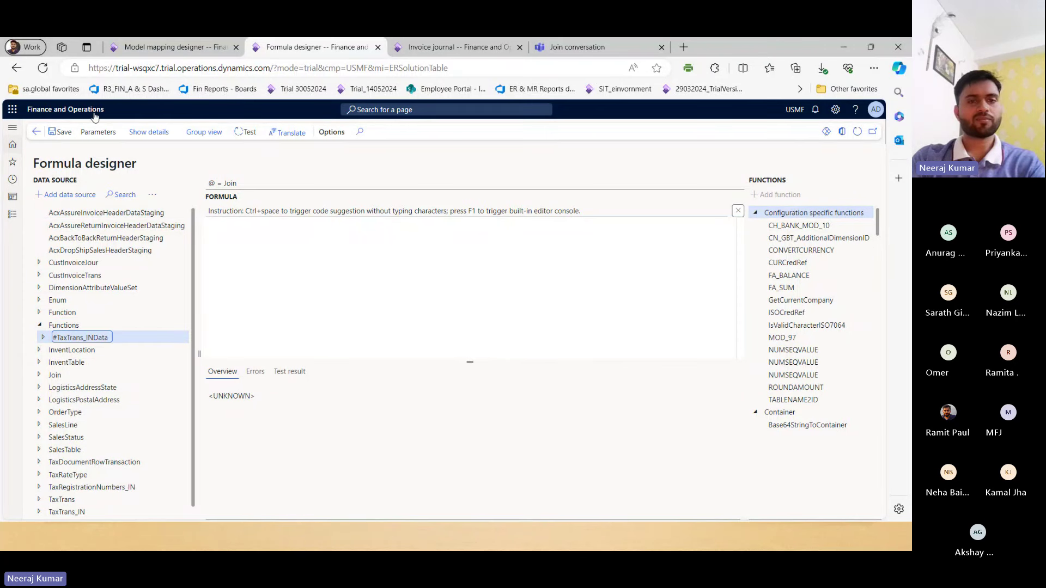
click(149, 132)
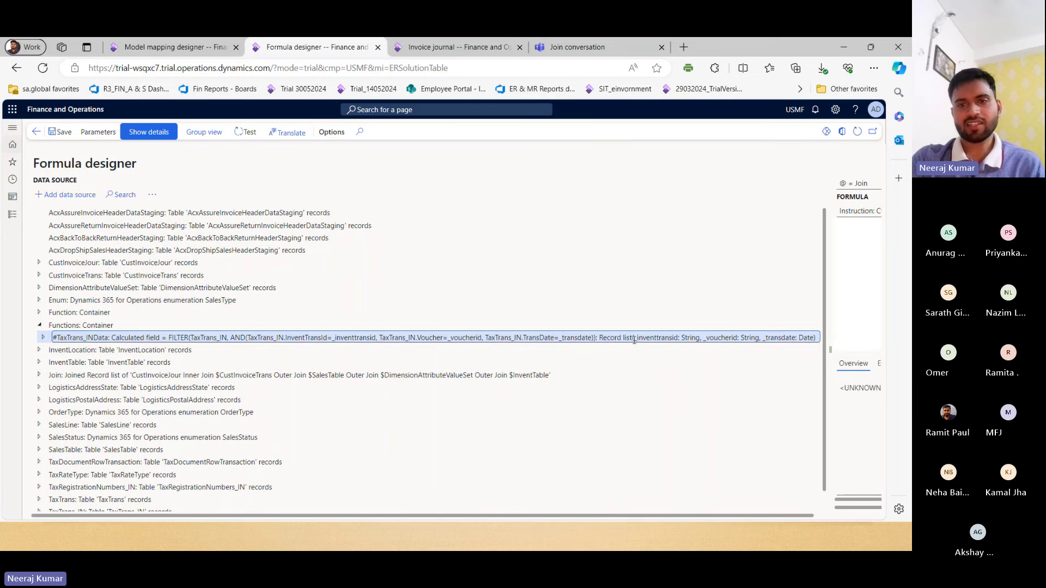
drag(634, 341, 816, 341)
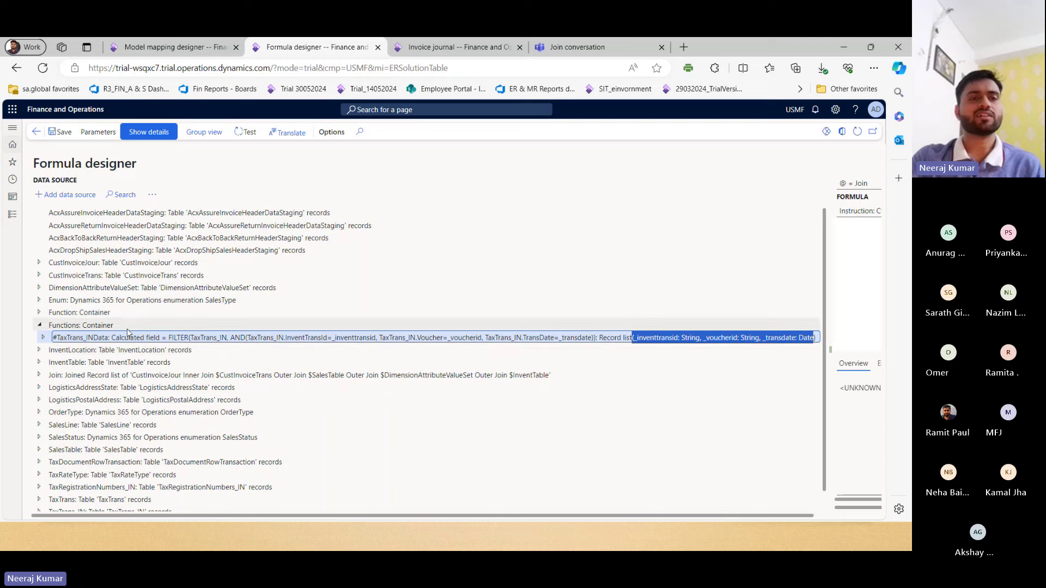
click(95, 337)
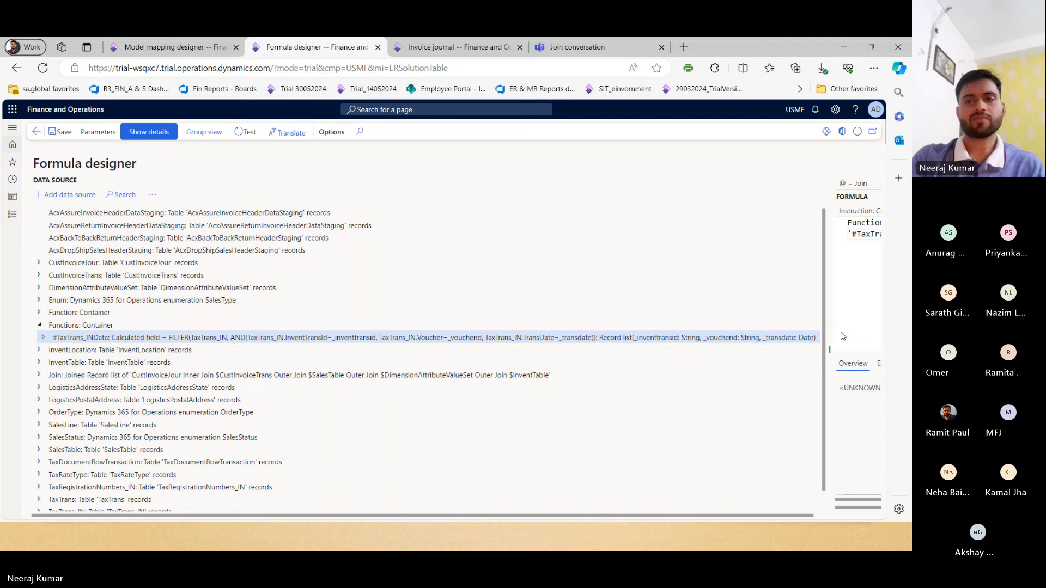
drag(830, 346, 384, 326)
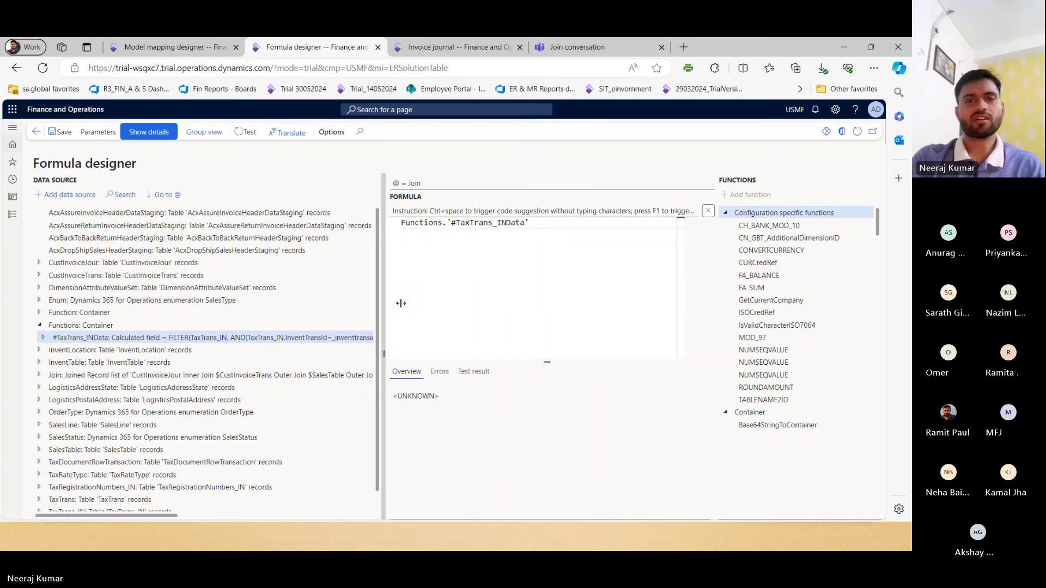
Step: Append empty parentheses to Functions.'#TaxTrans_INData', trying and then removing an @.In argument
text(()
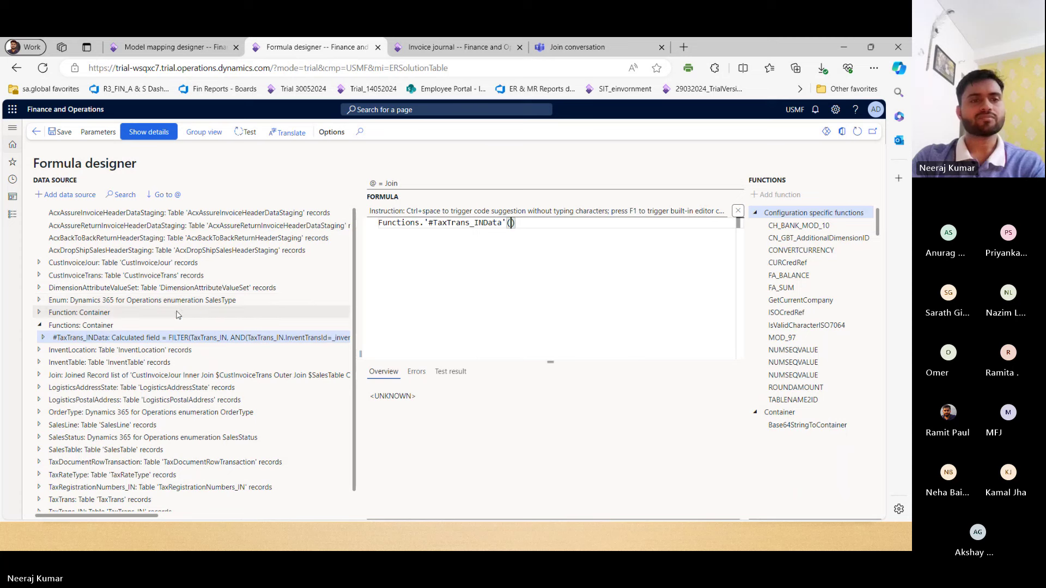
click(162, 335)
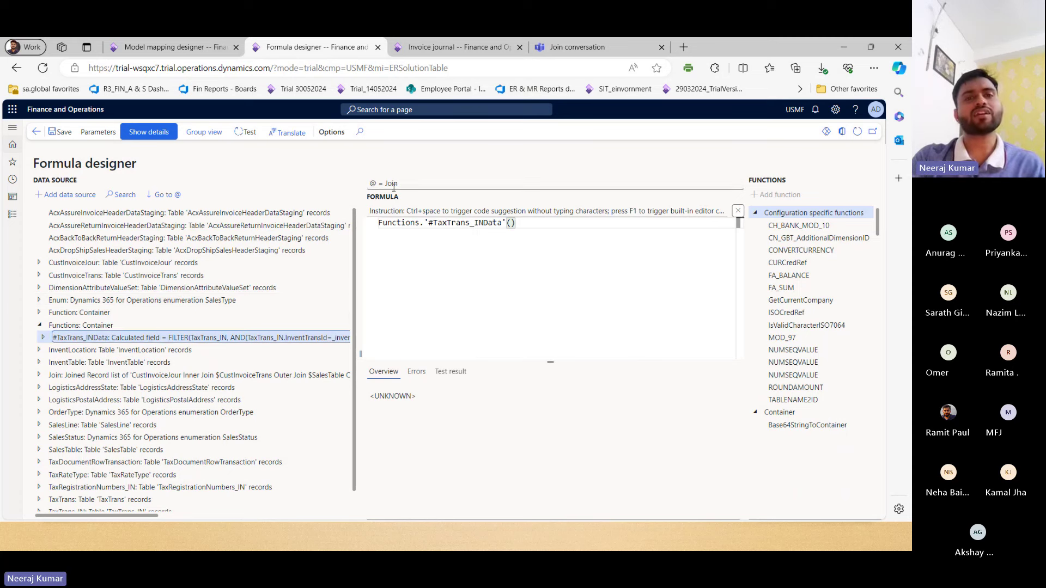
click(374, 183)
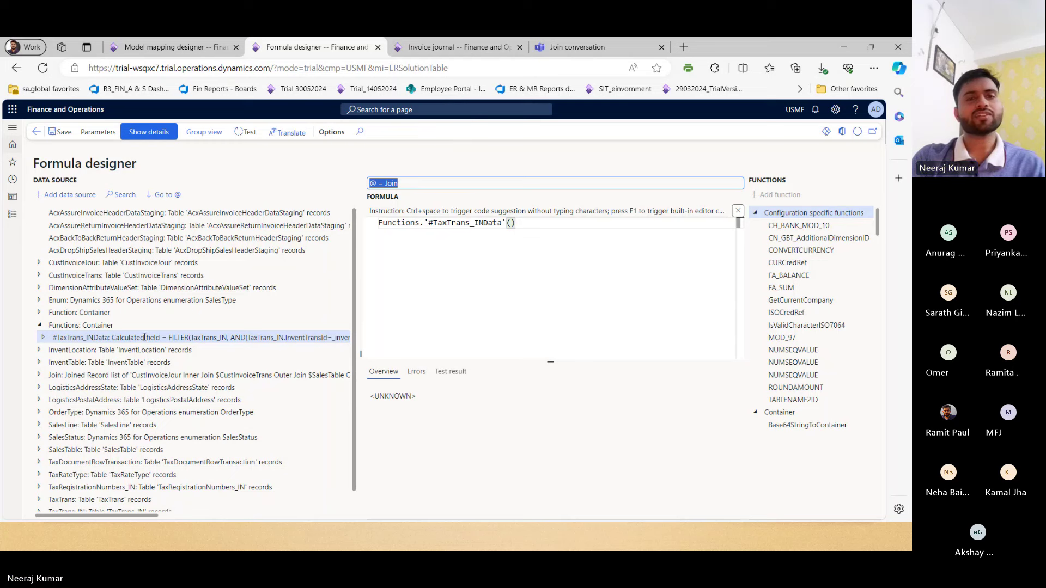
click(511, 222)
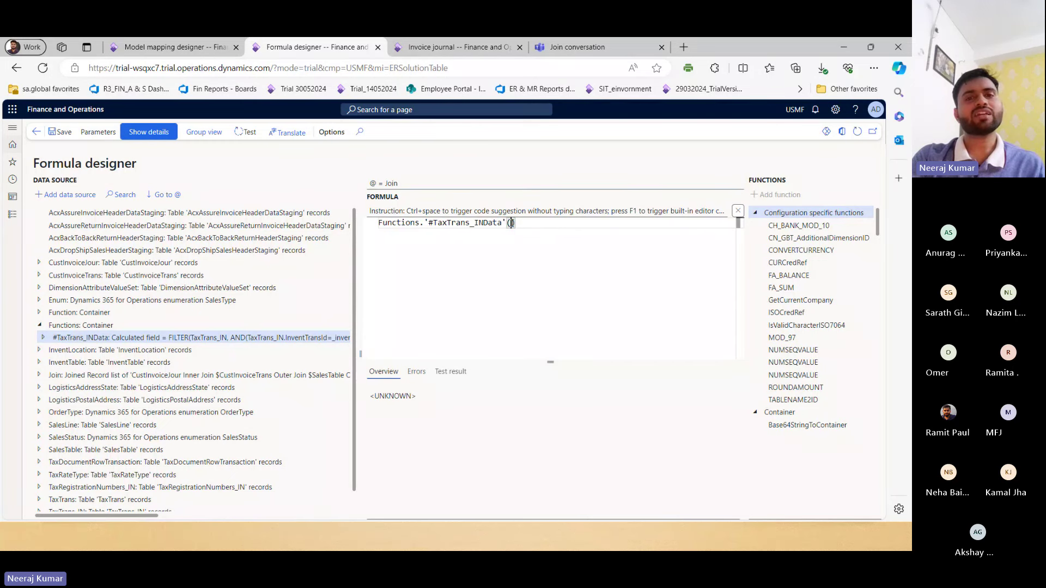
text(@.In)
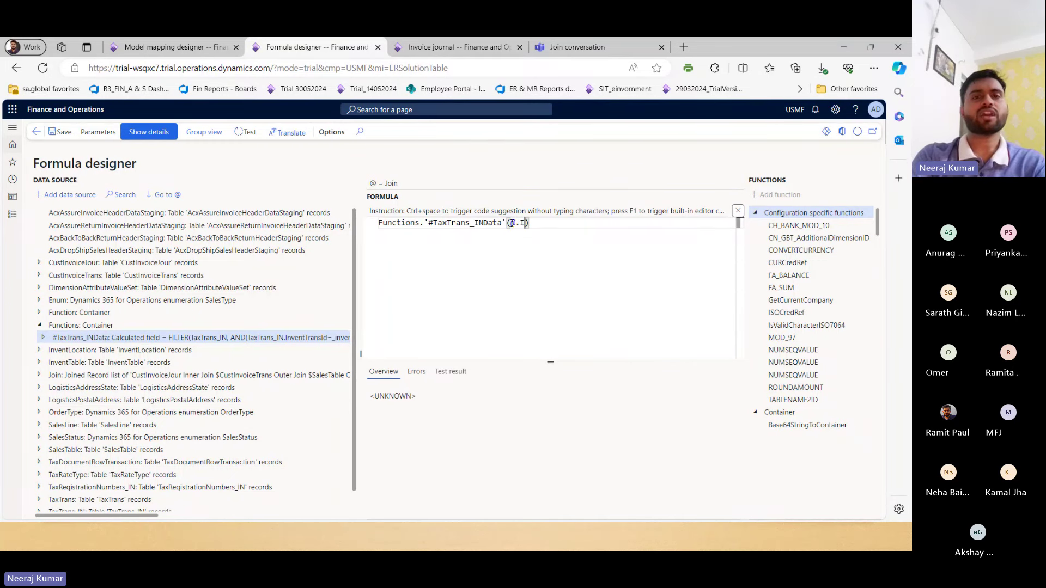
key(BackSpace)
key(BackSpace)
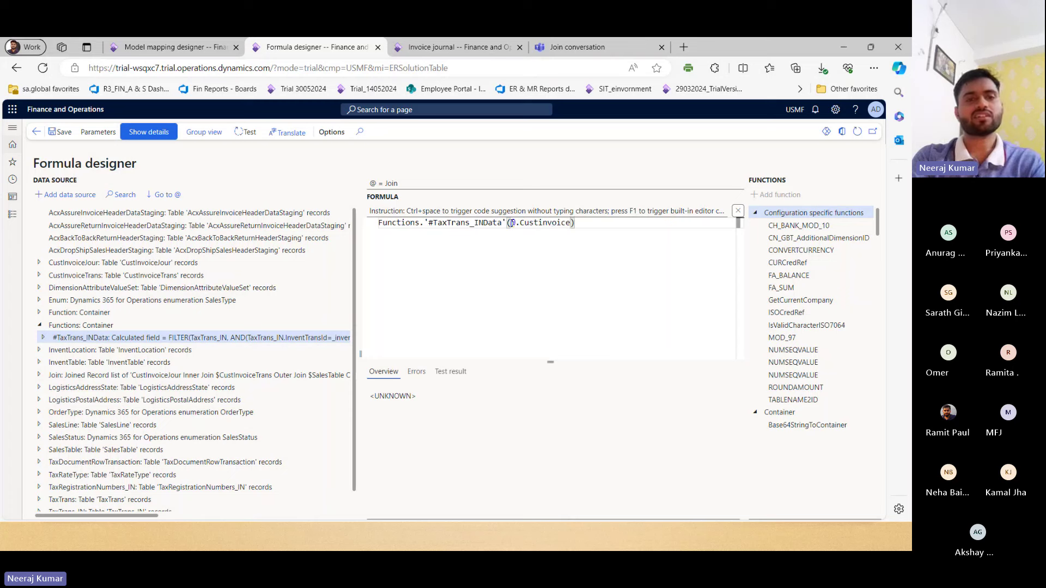
key(BackSpace)
key(BackSpace)
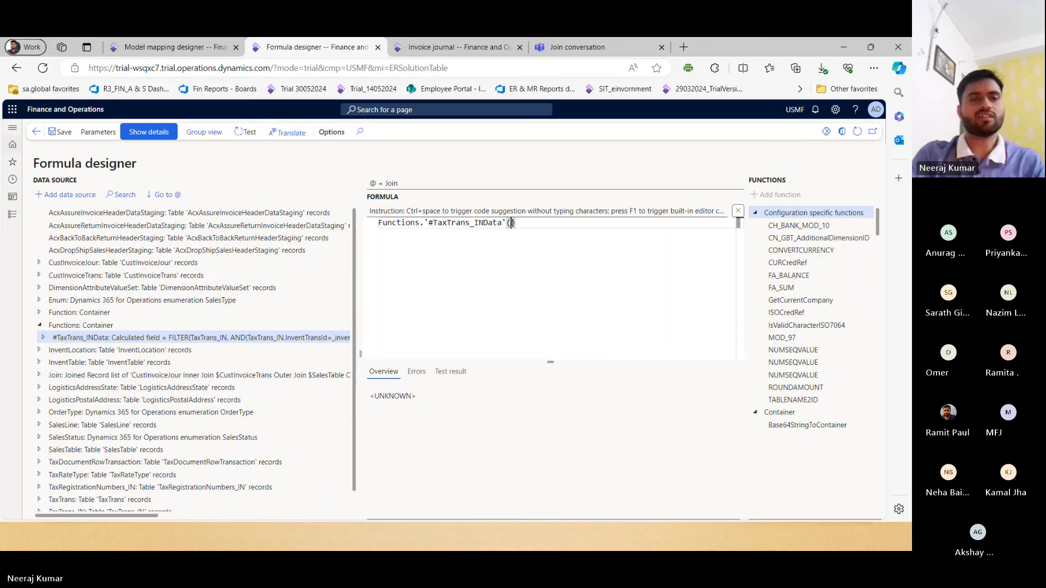
click(272, 329)
double_click(272, 329)
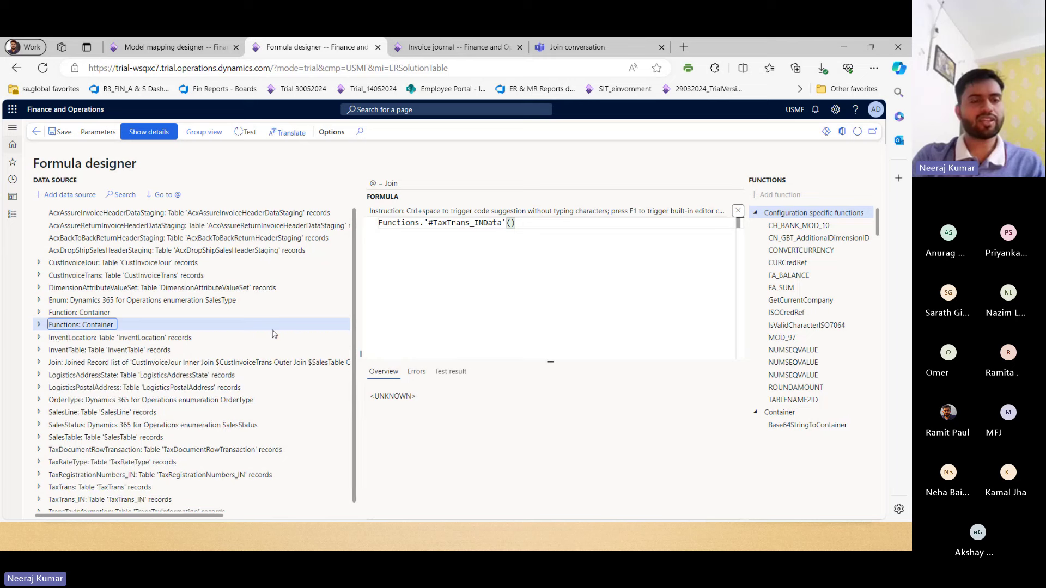
double_click(159, 363)
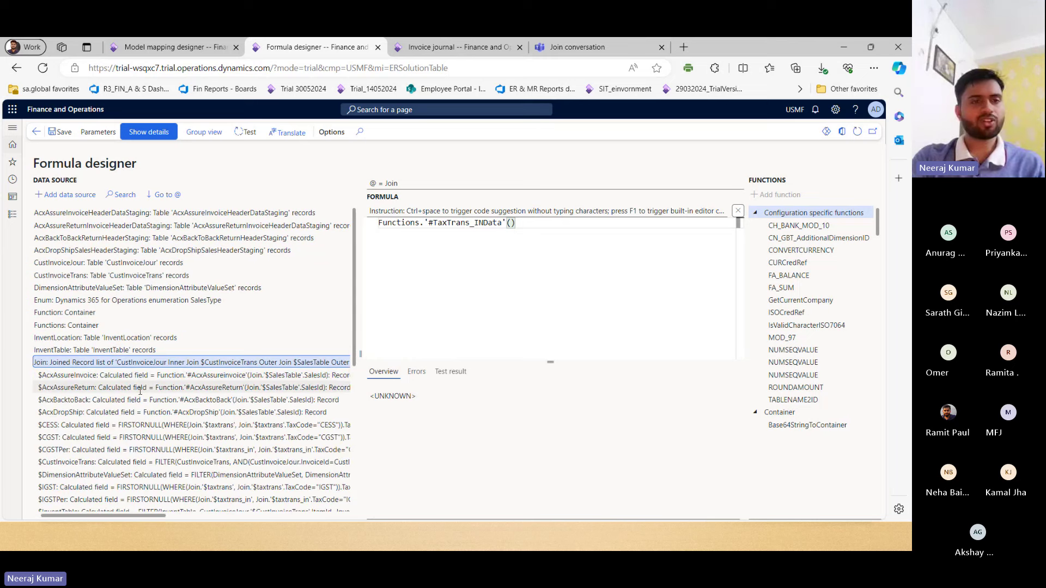
Step: Add Join.'$CustInvoiceTrans'.InventTransId as the first argument, followed by a comma
scroll(140, 391, down, 4)
scroll(140, 391, down, 1)
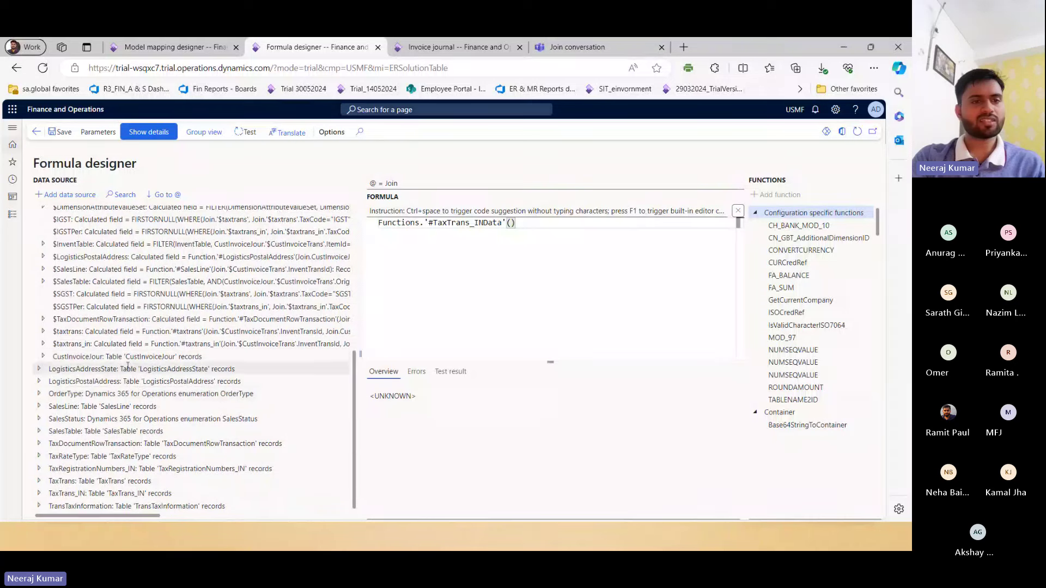
scroll(118, 354, up, 2)
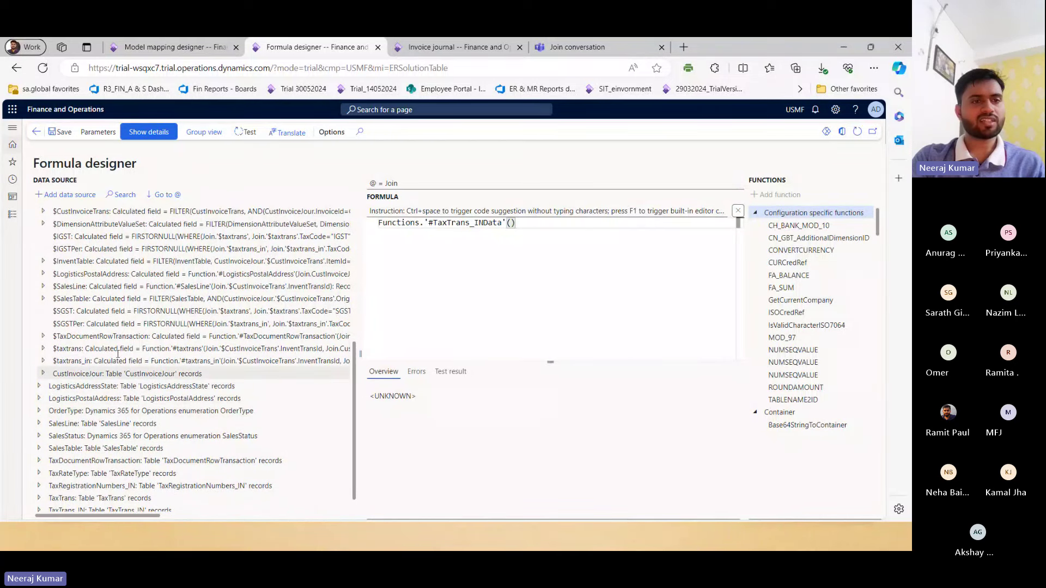
double_click(99, 251)
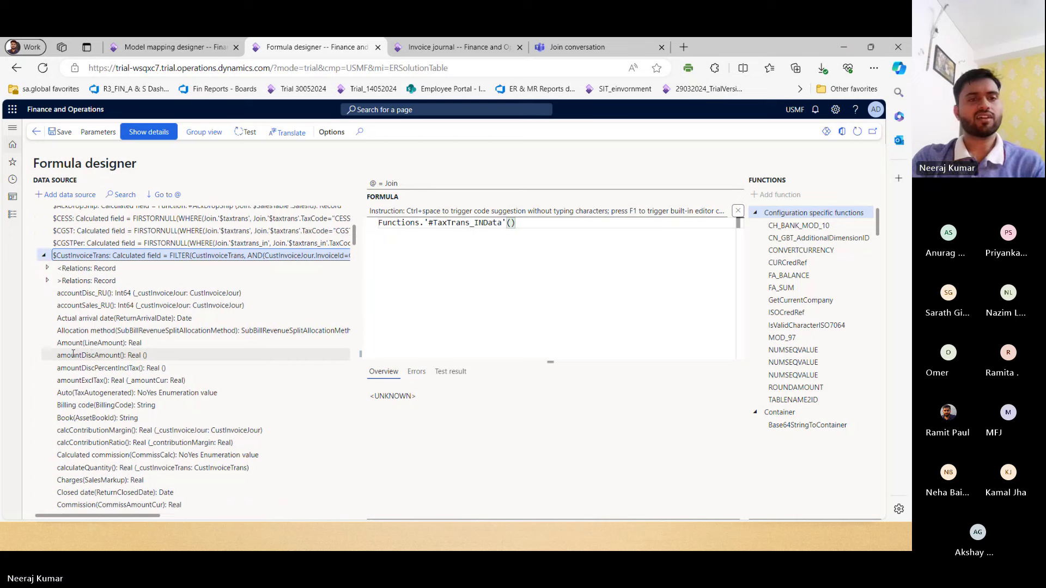
key(ctrl+f)
text(inve)
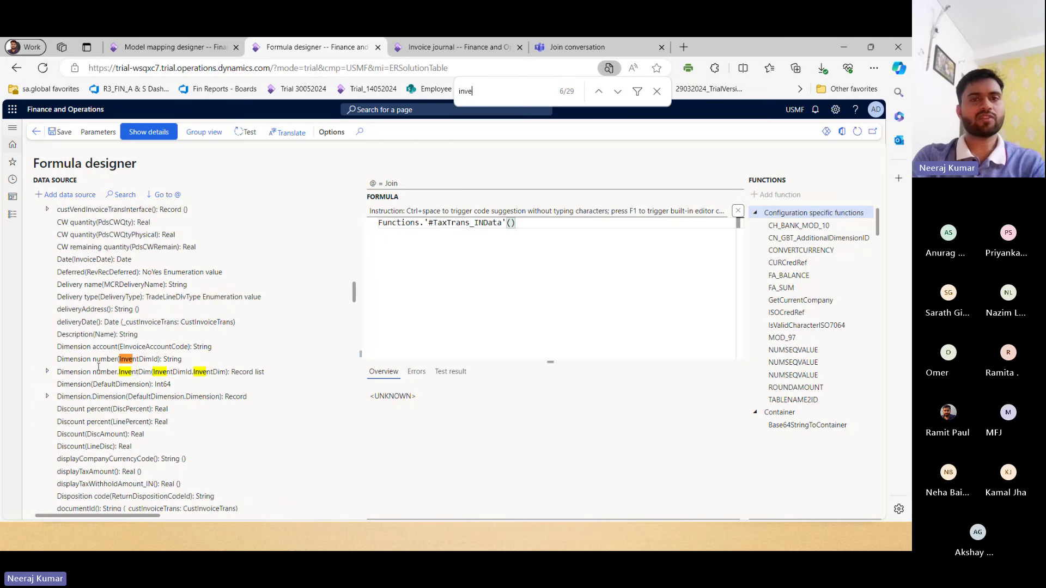
text(nttransid)
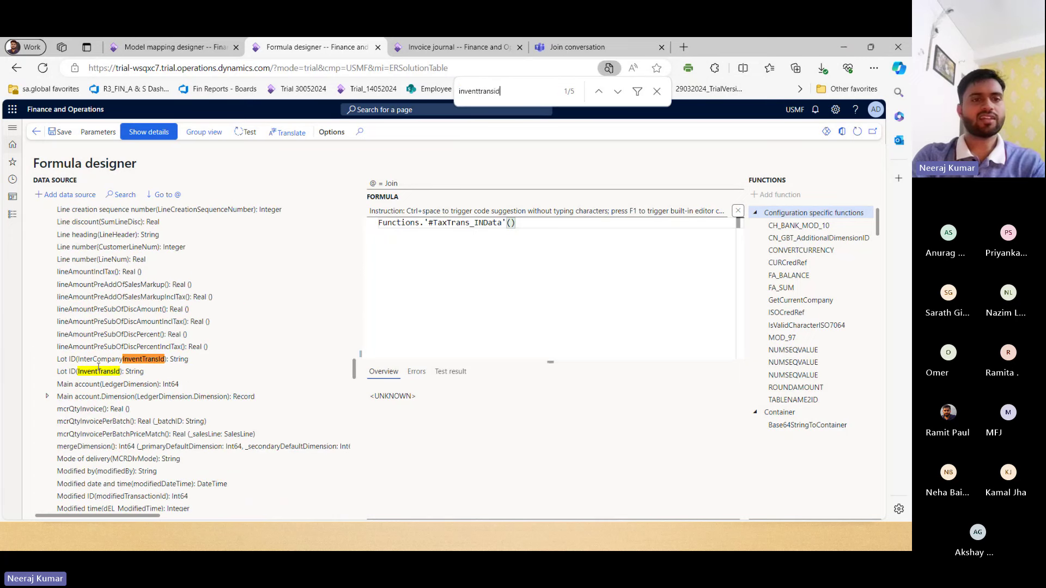
click(98, 370)
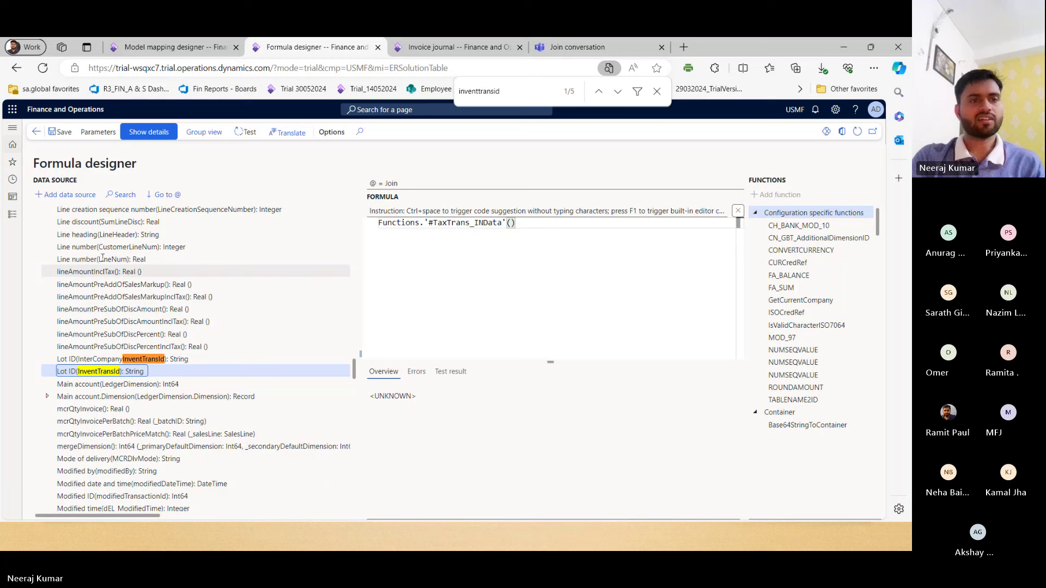
click(72, 198)
text(,)
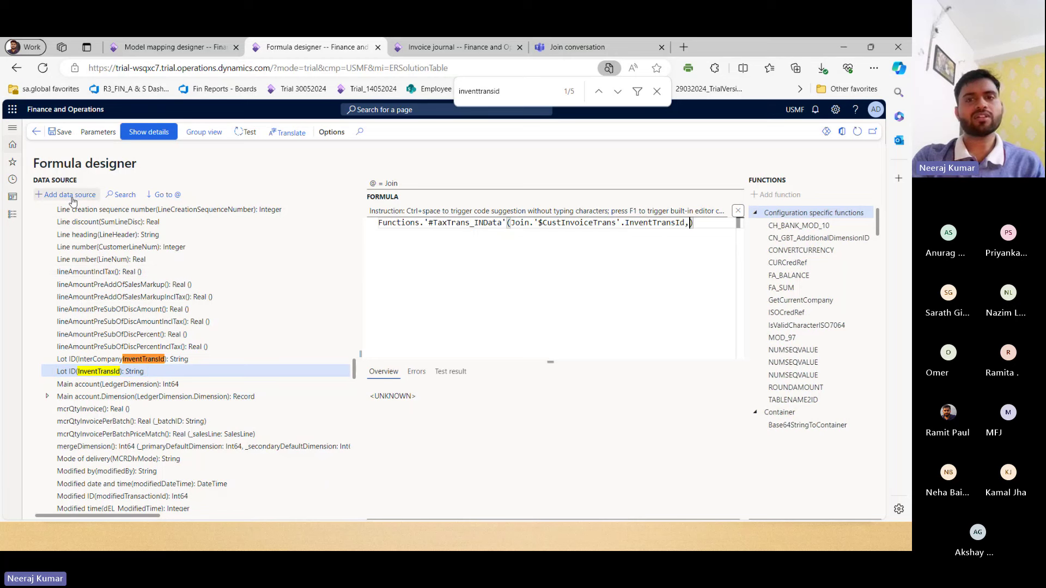
Step: Add Join.CustInvoiceJour.LedgerVoucher as the second argument, followed by a comma
click(137, 359)
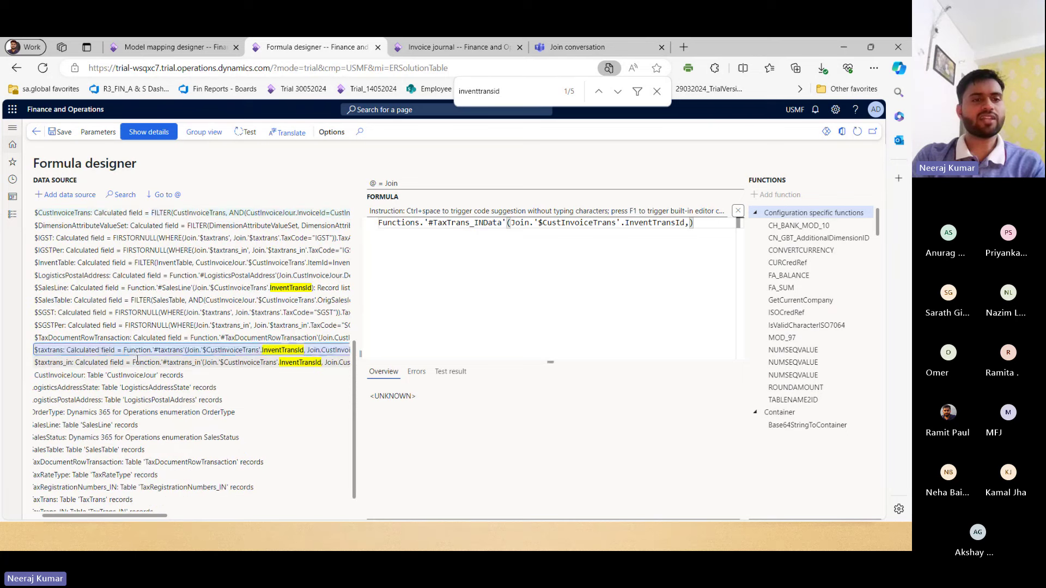
key(ctrl+f)
text(vouchewr)
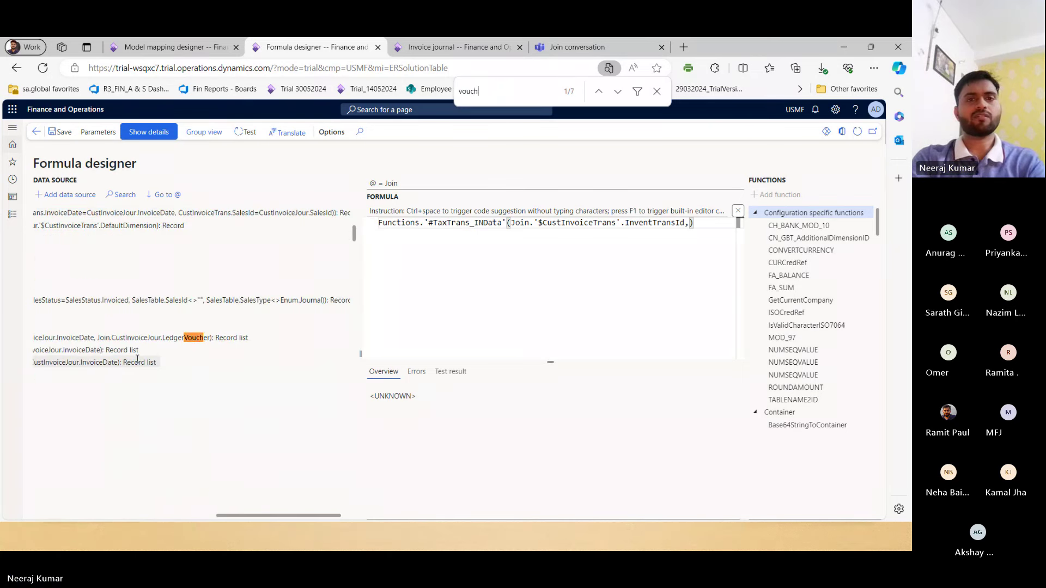
key(BackSpace)
key(BackSpace)
text(r)
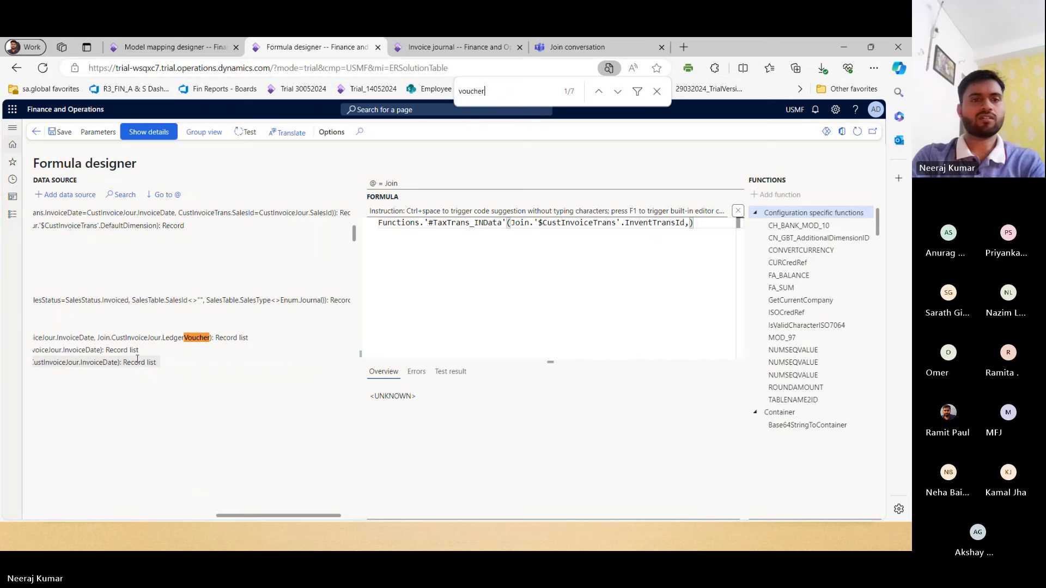
key(Return)
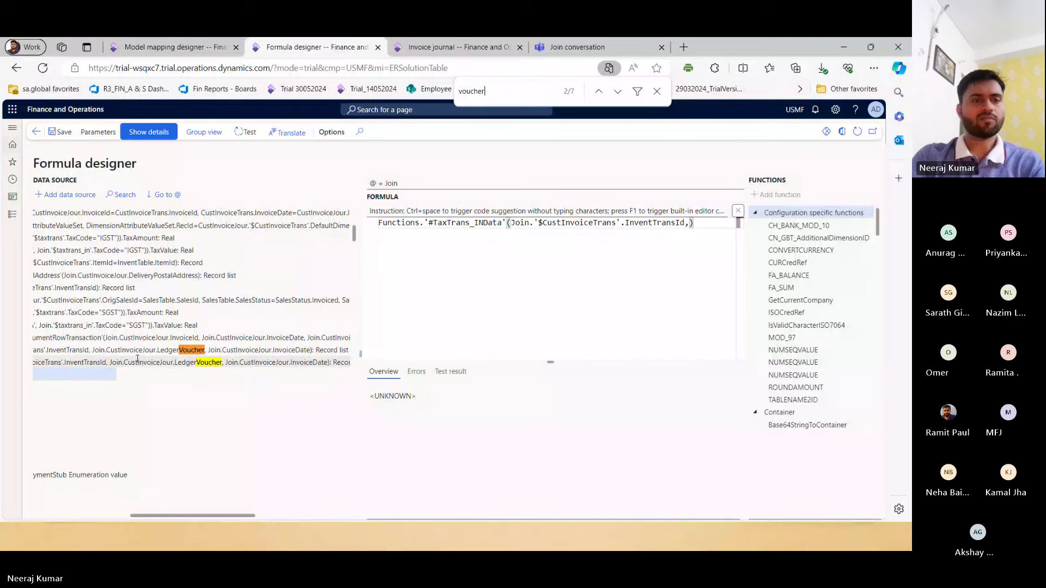
double_click(137, 373)
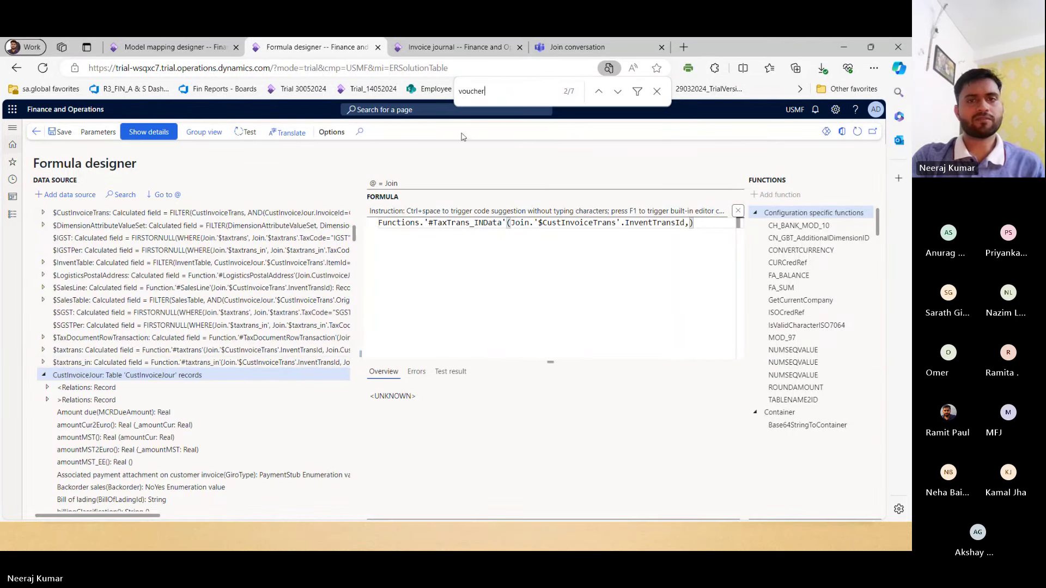
key(Return)
key(Return)
key(Return)
key(Return)
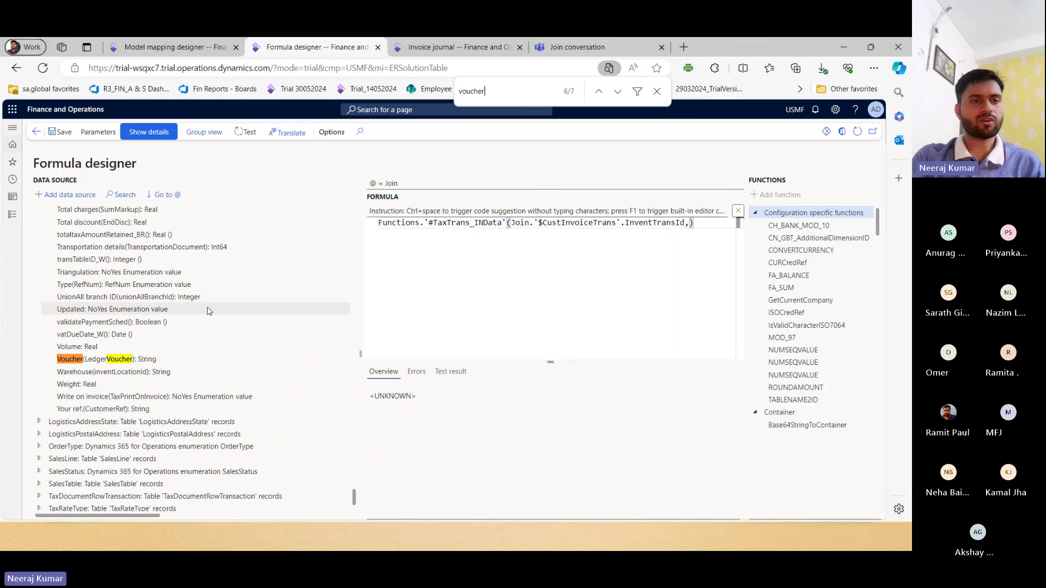
click(174, 359)
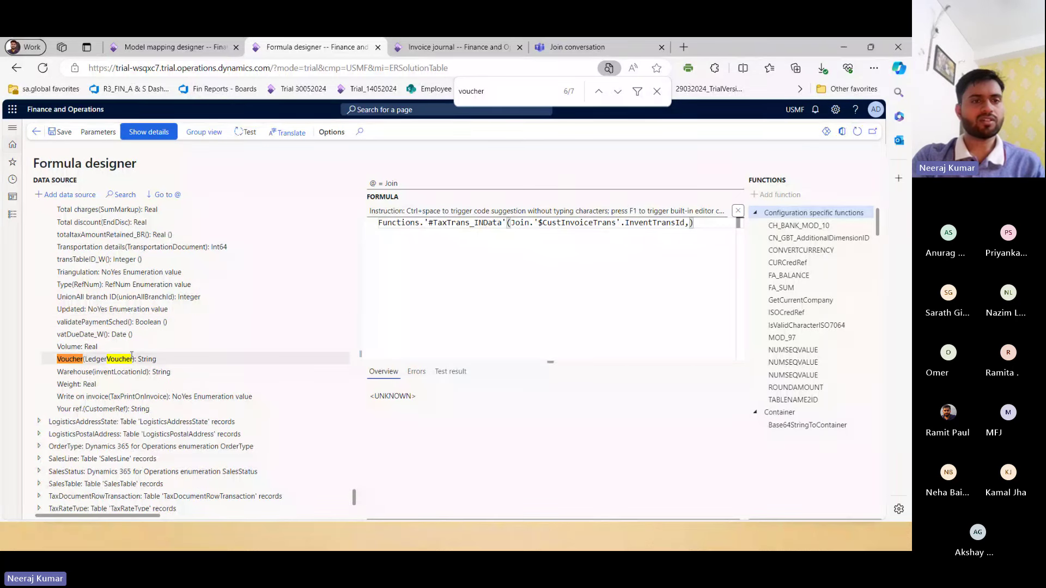
click(66, 195)
text(,)
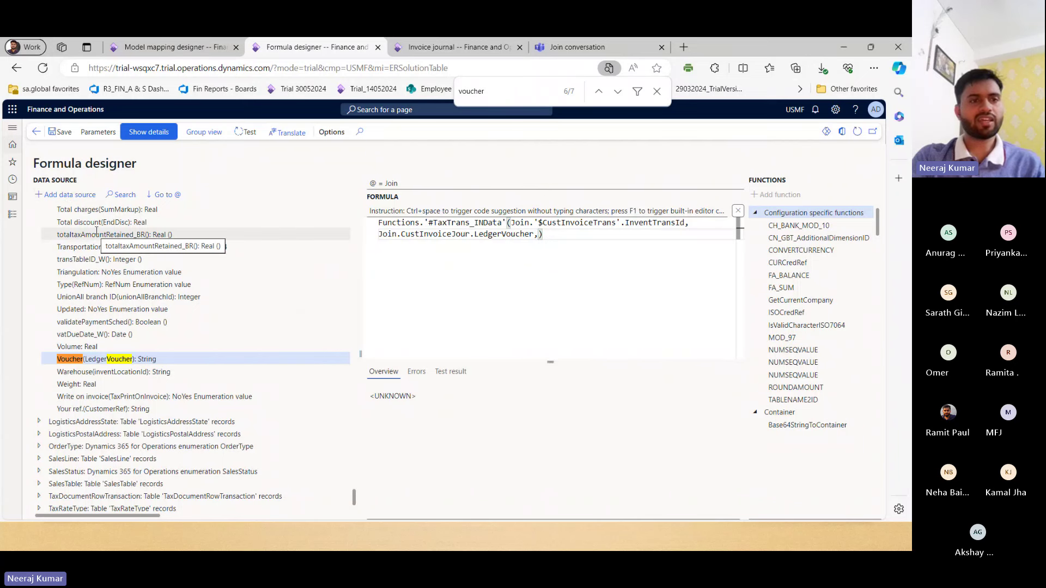
Step: Add Join.CustInvoiceJour.InvoiceDate as the third argument of the function call
scroll(96, 231, up, 1)
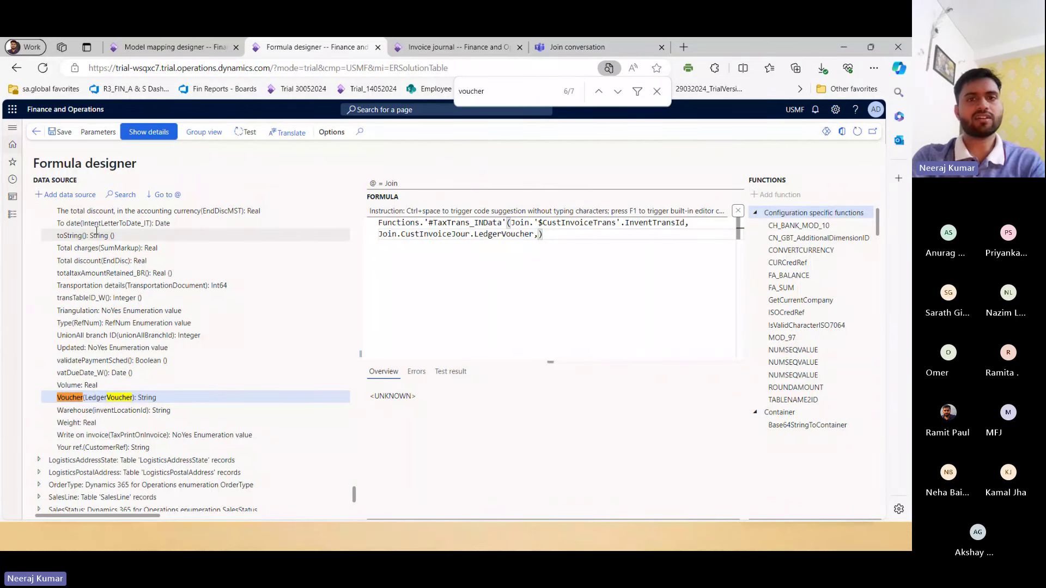
key(ctrl+f)
text(t)
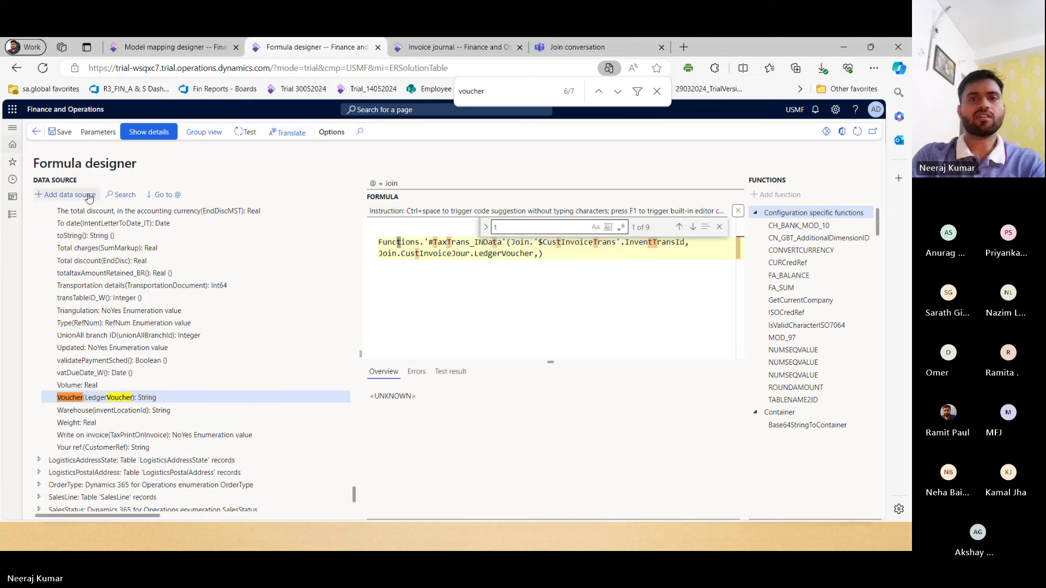
key(BackSpace)
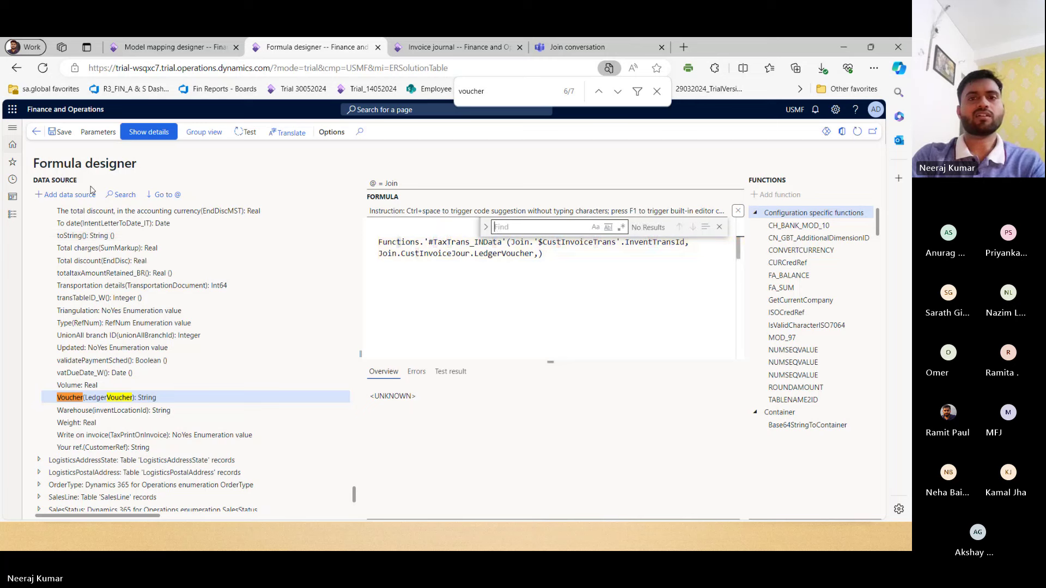
double_click(483, 92)
text(tran)
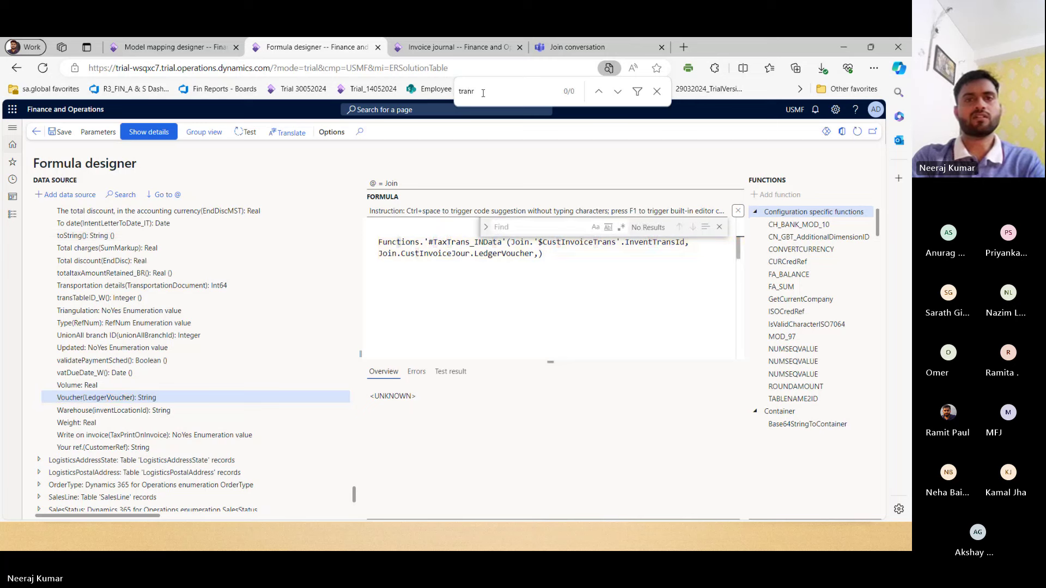
text(sdate)
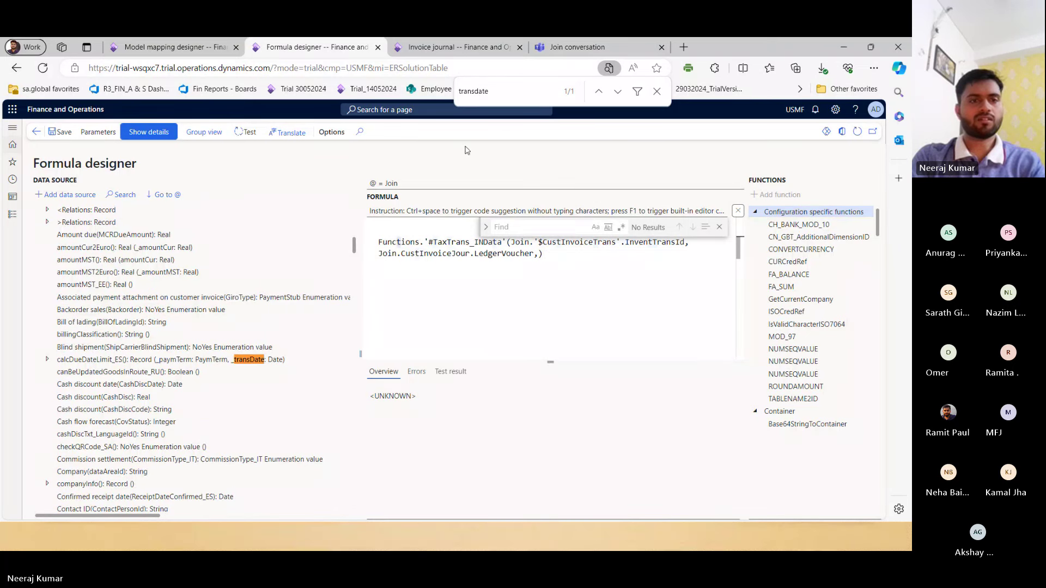
click(203, 260)
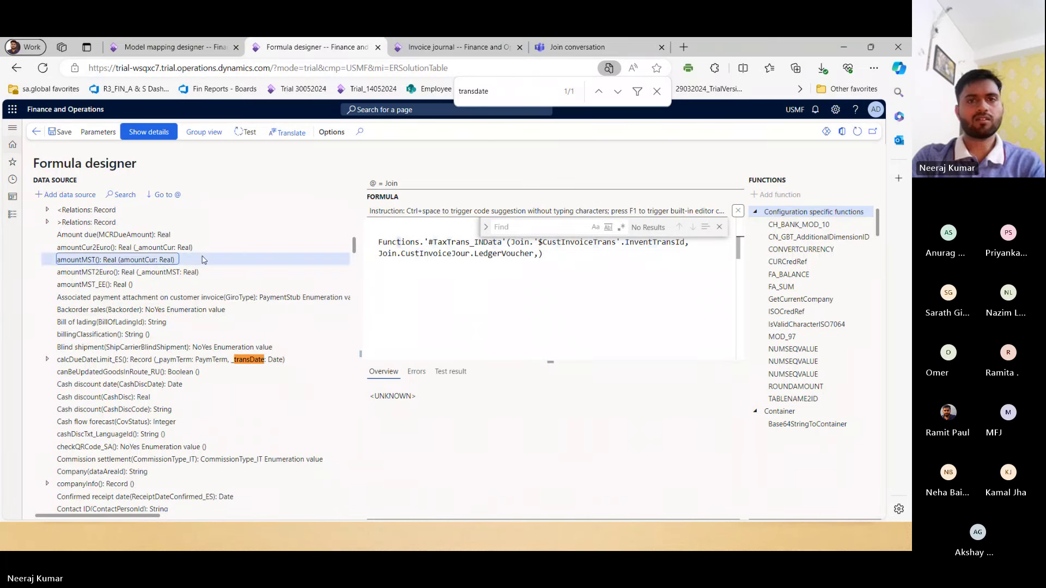
double_click(473, 93)
text(invoice)
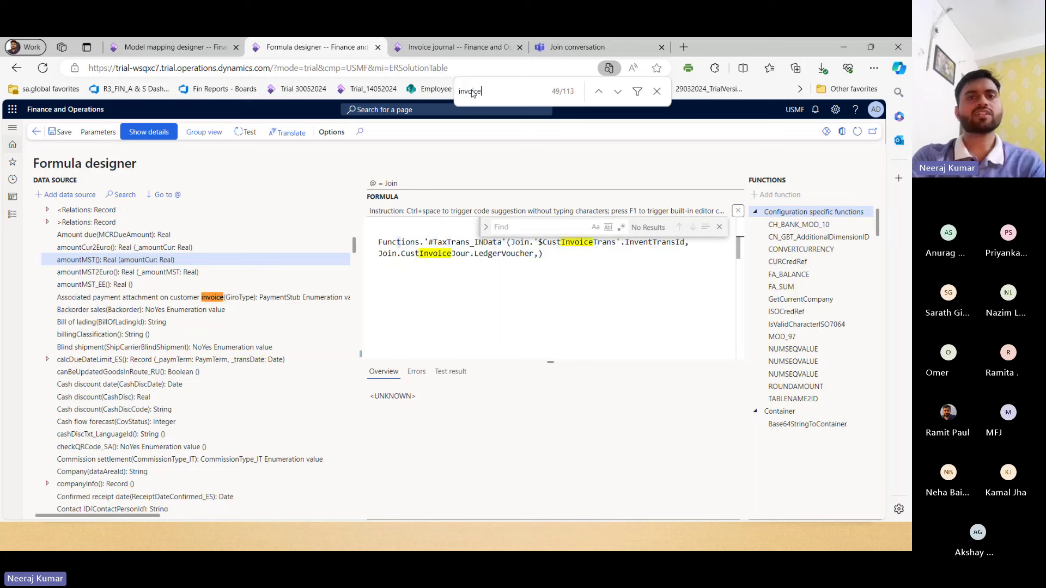
text(date)
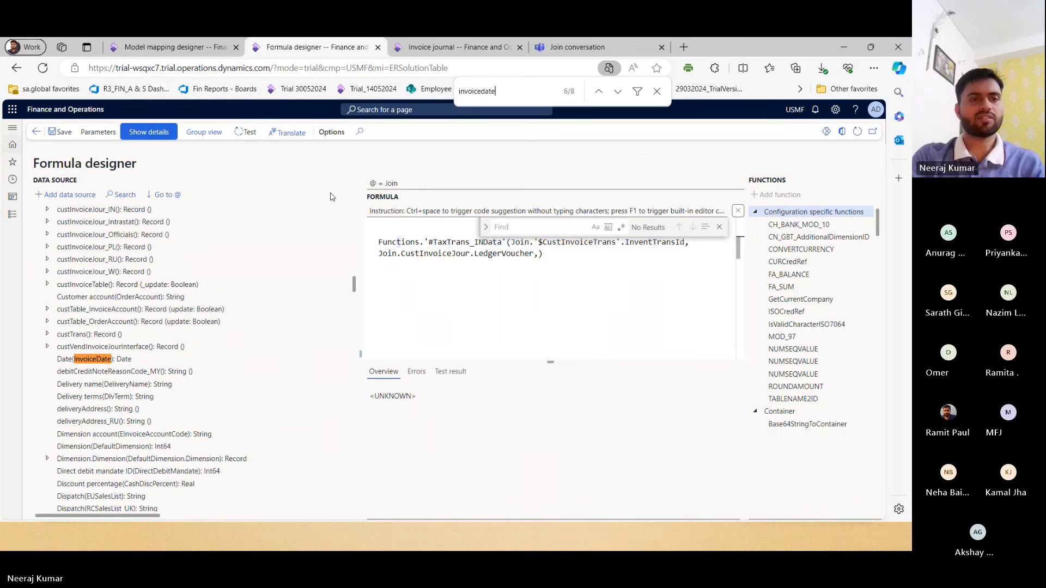
click(125, 359)
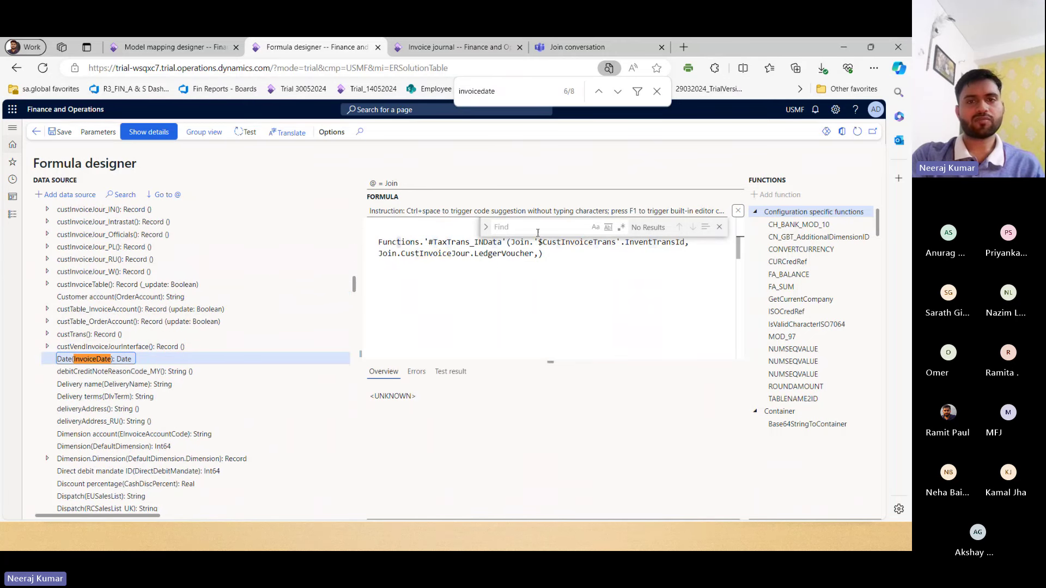
click(540, 255)
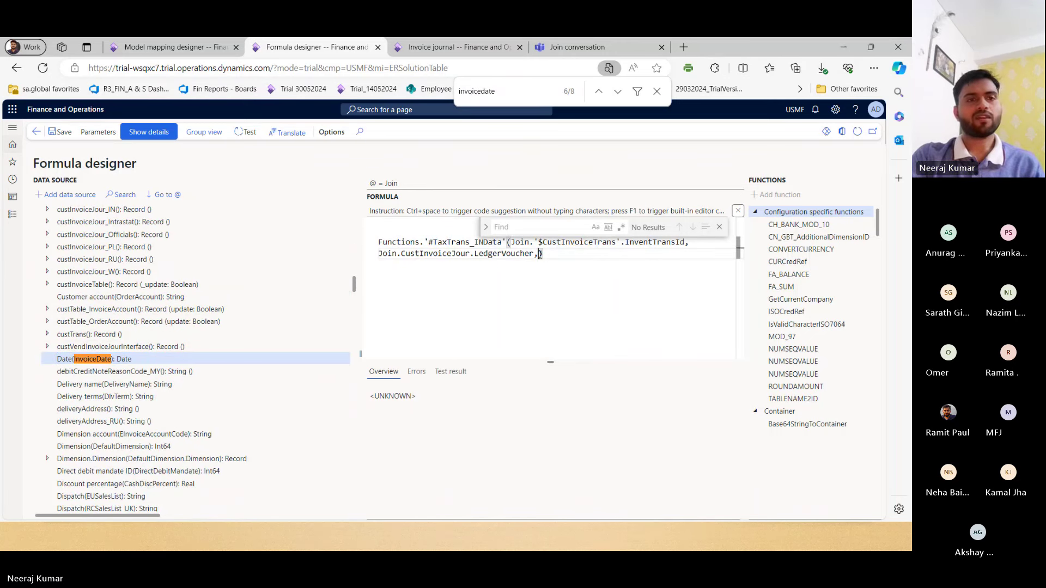
click(64, 195)
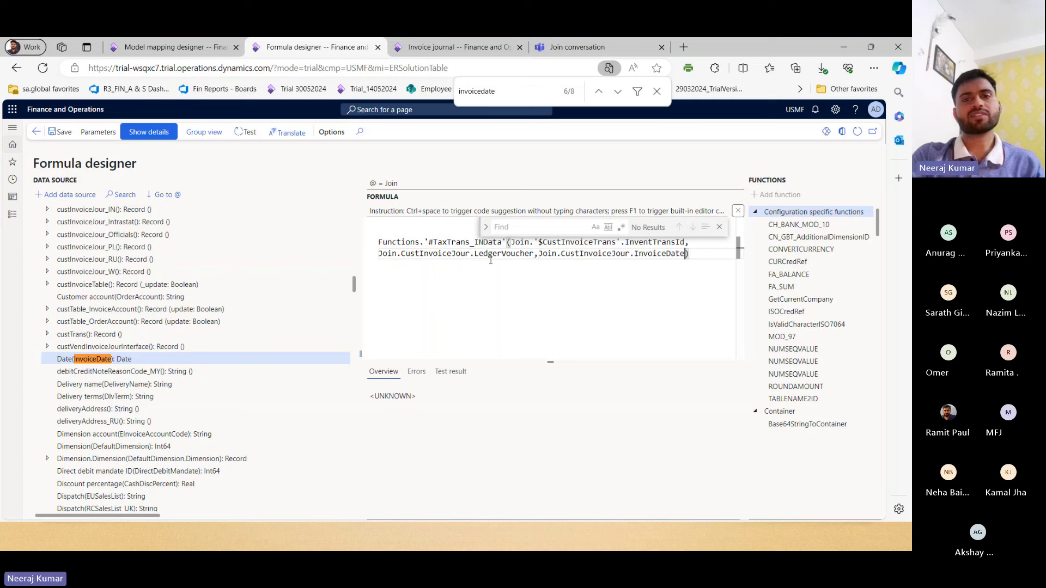
click(720, 227)
double_click(460, 224)
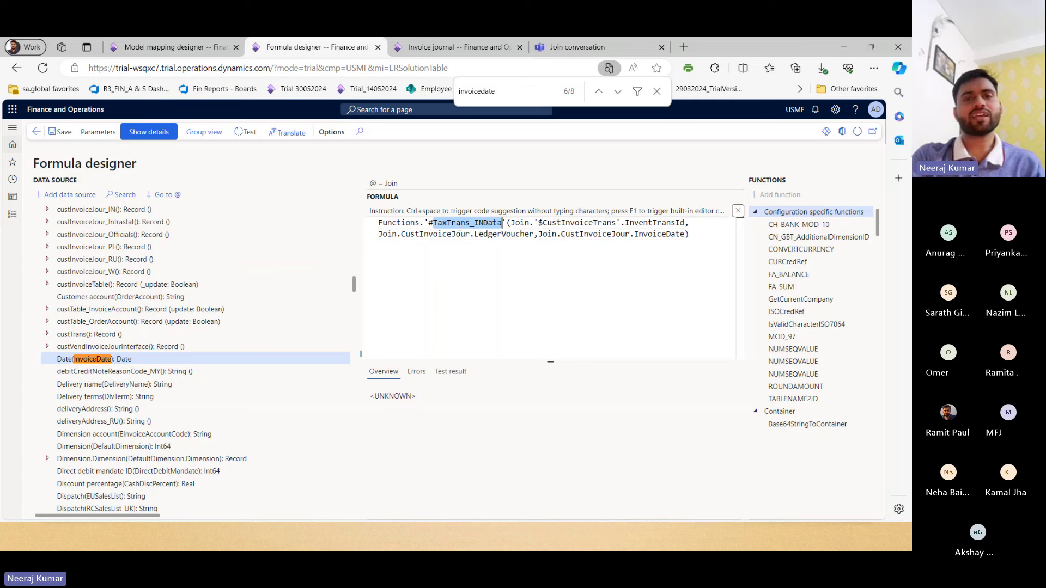
click(411, 227)
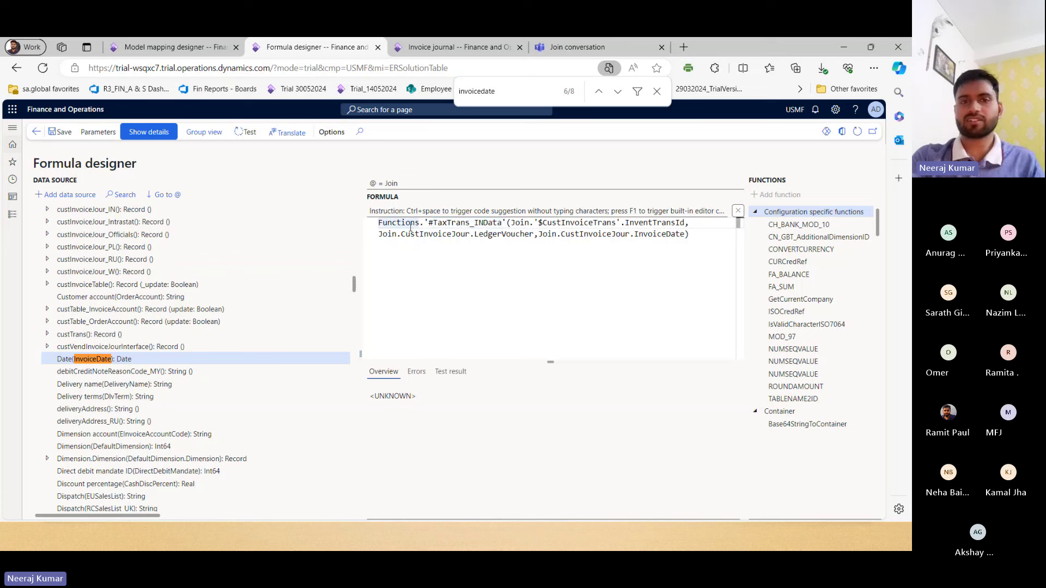
Step: Close the formula designer, inspect $taxtrans_in, and exit the mapping designer without saving
key(Escape)
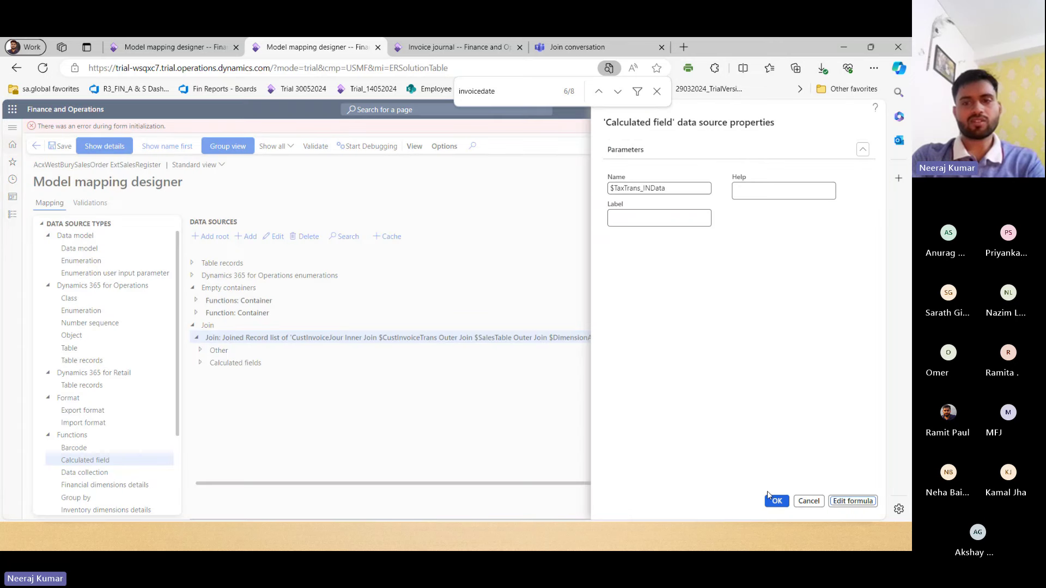
click(809, 502)
double_click(221, 360)
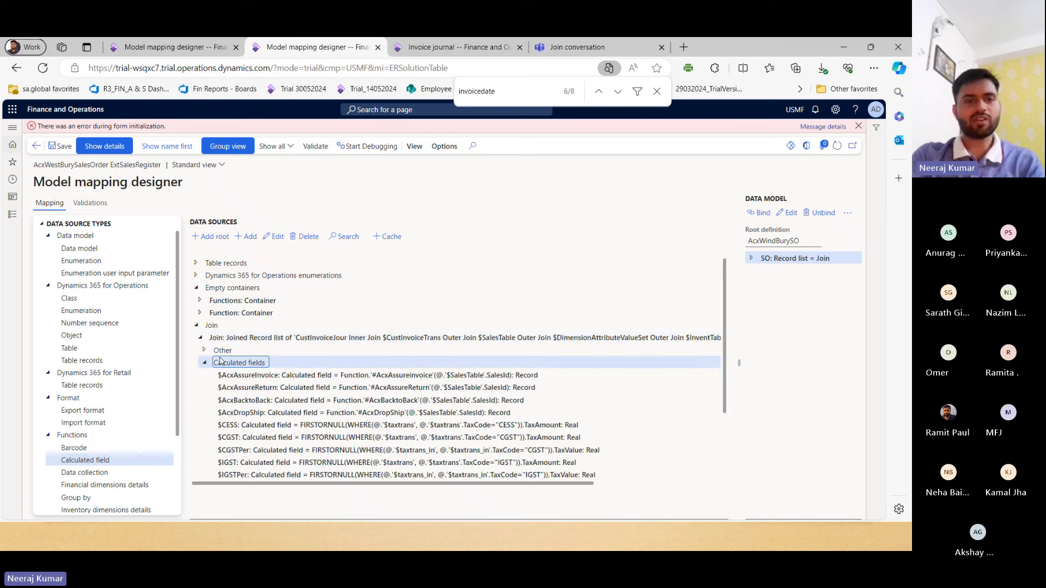
scroll(221, 360, down, 2)
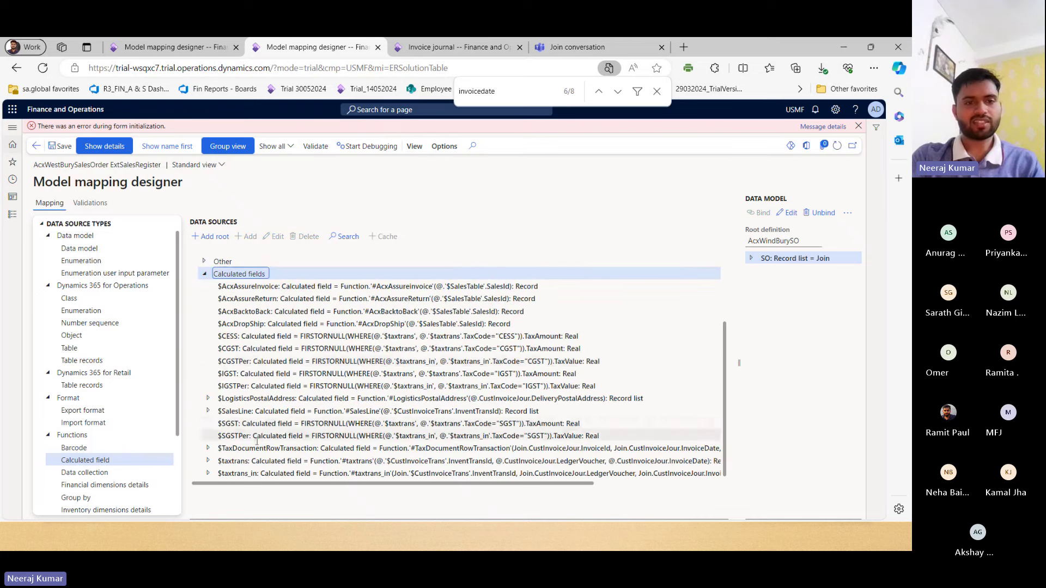
double_click(262, 473)
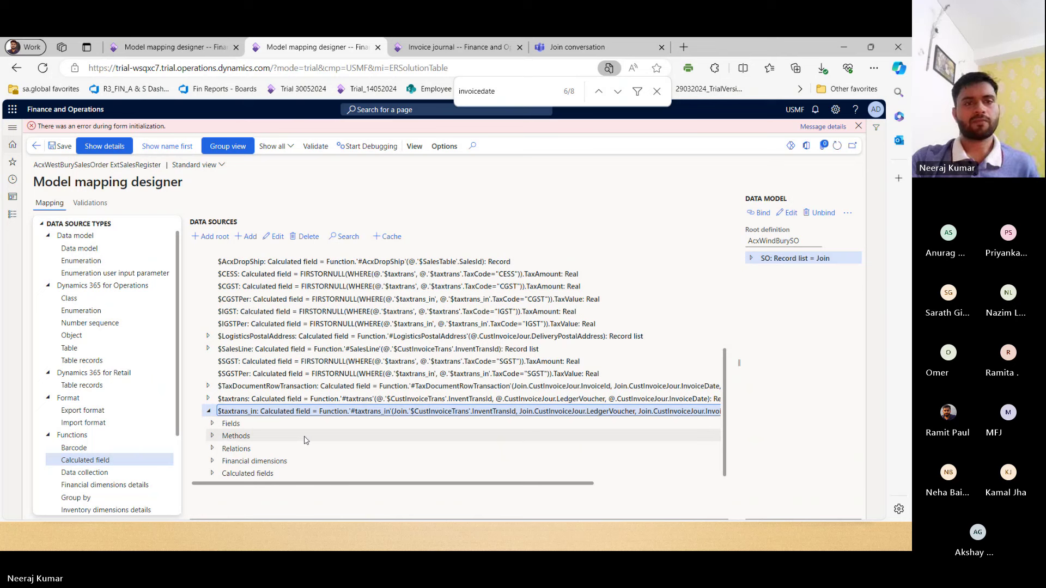
click(36, 146)
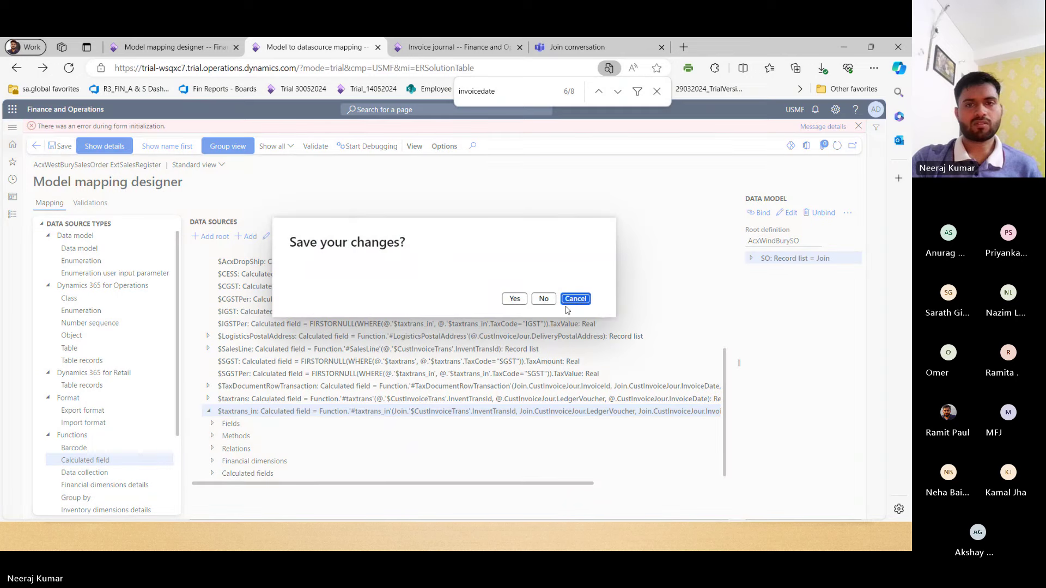
click(544, 299)
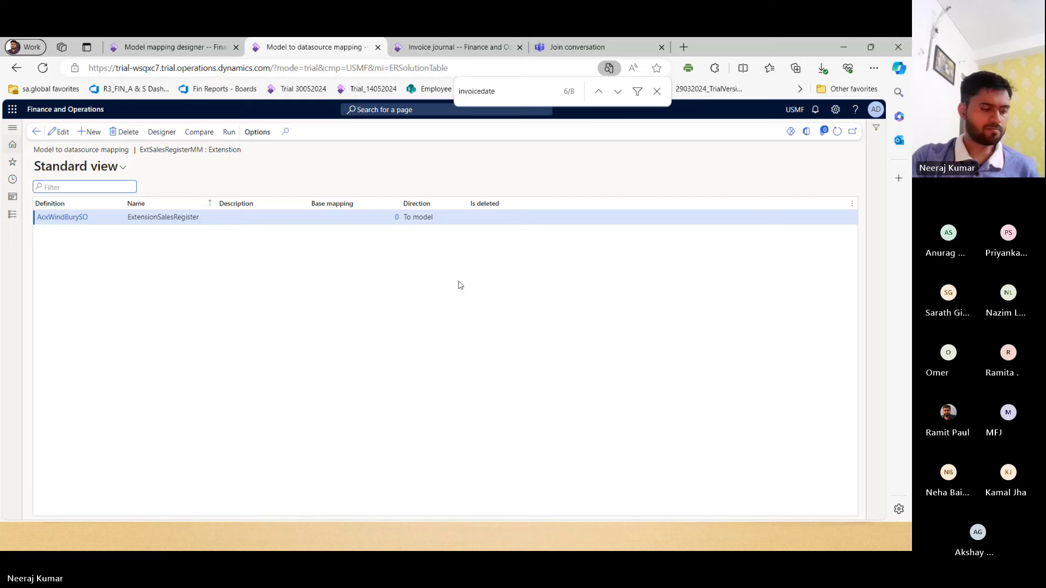
Step: Return to Configurations, select ExtMISSales_Summary, and search Windows for 'electronic reporting 29'
click(162, 42)
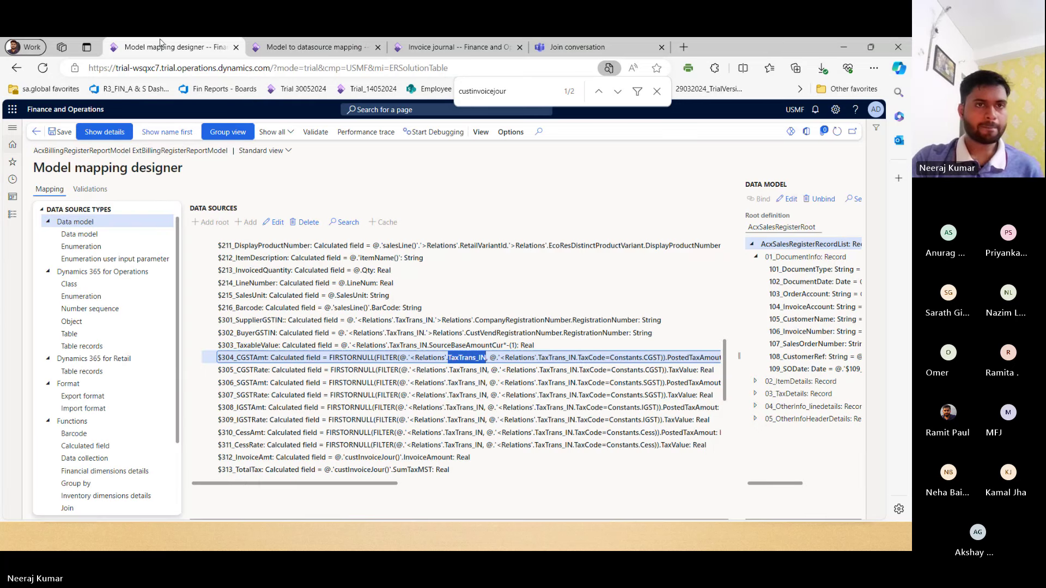
click(49, 137)
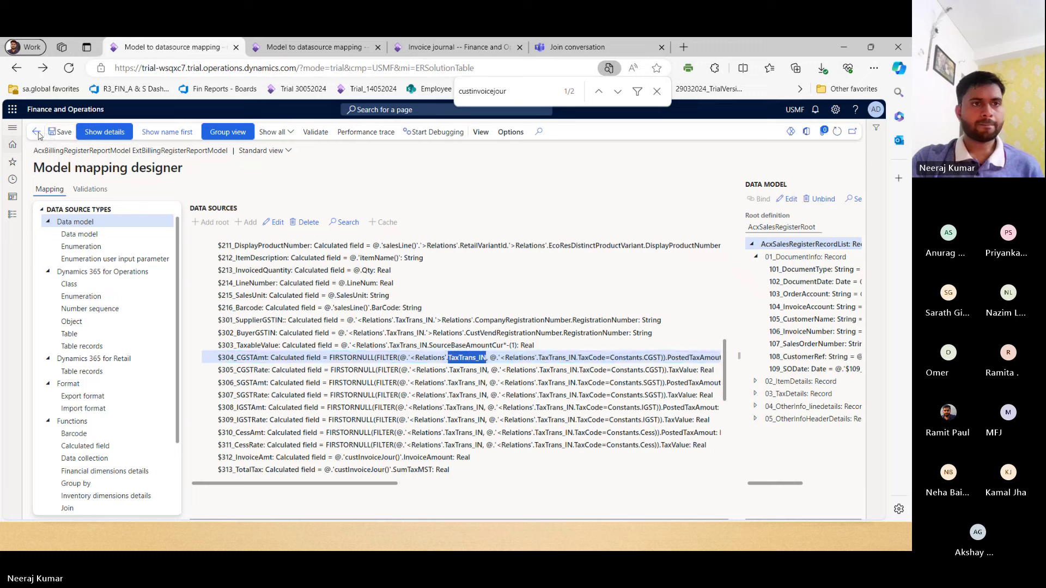
click(39, 136)
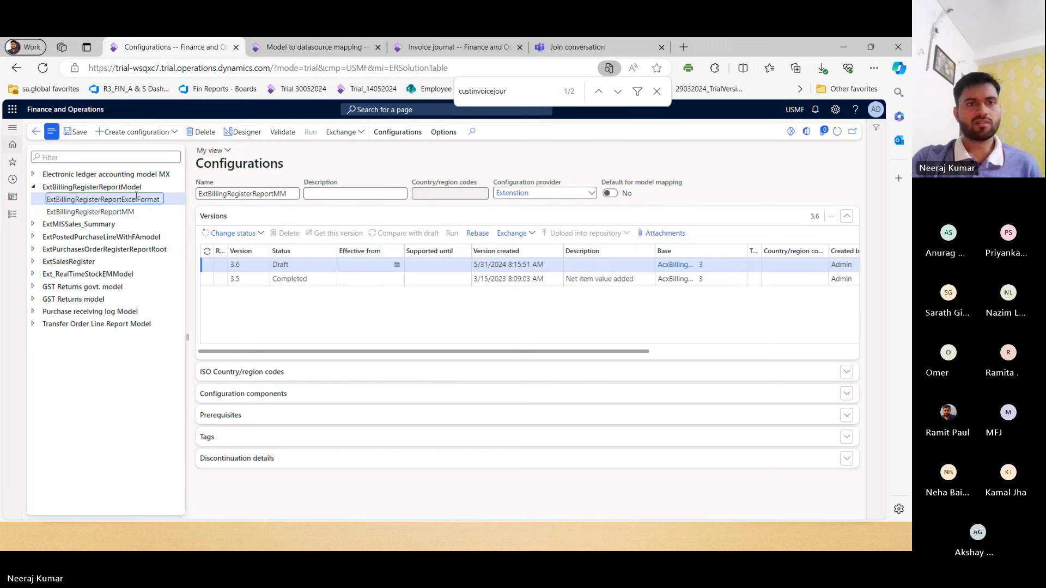
click(136, 198)
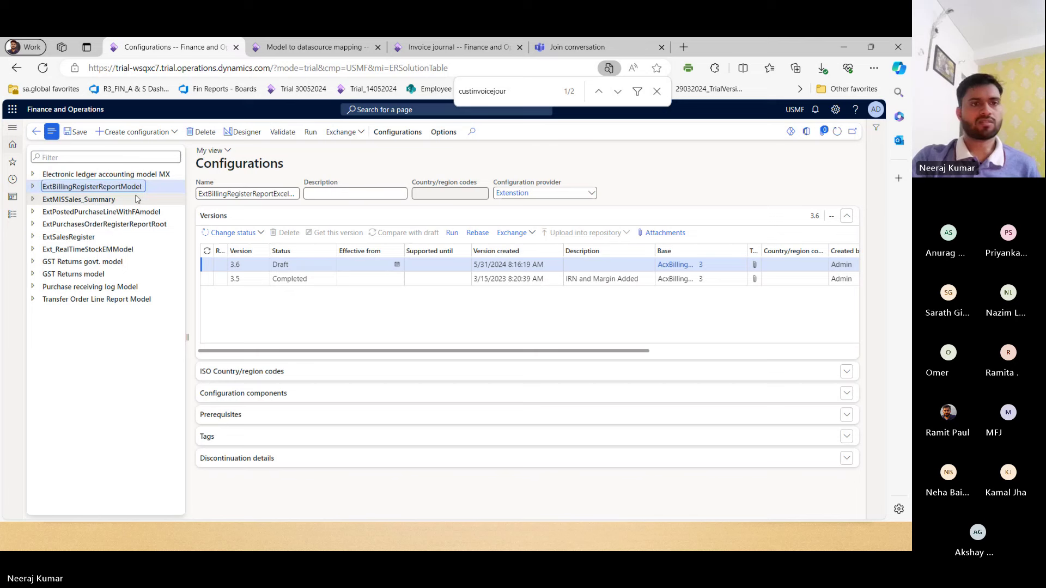
click(136, 200)
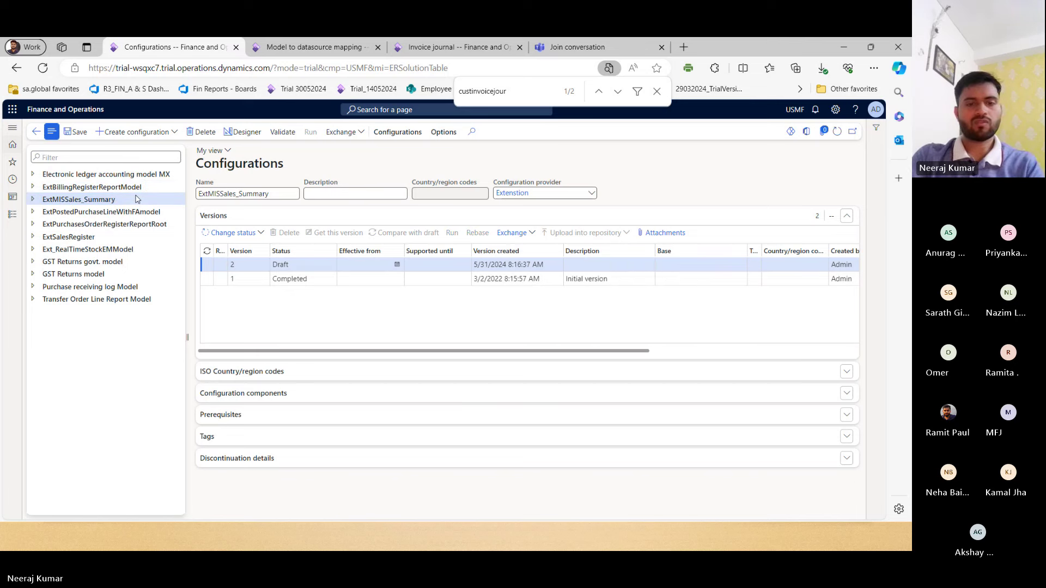
key(super)
text(electronic)
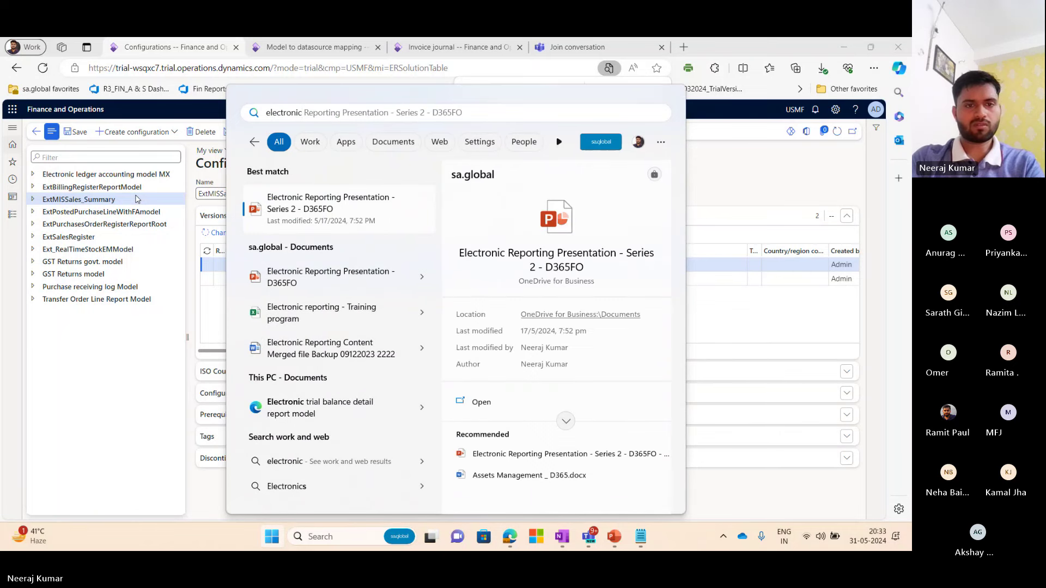
text( reporting)
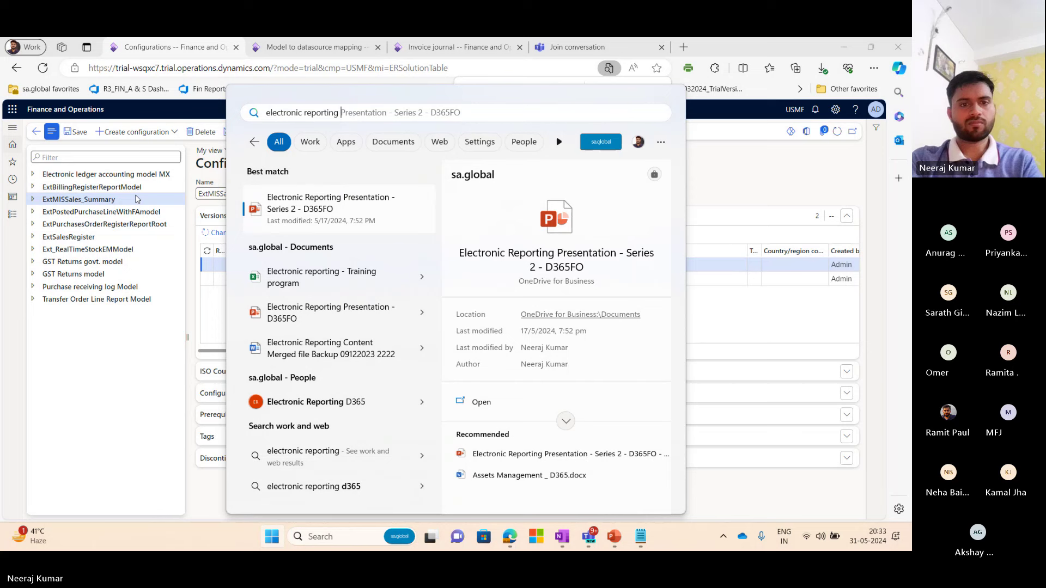
text( 29)
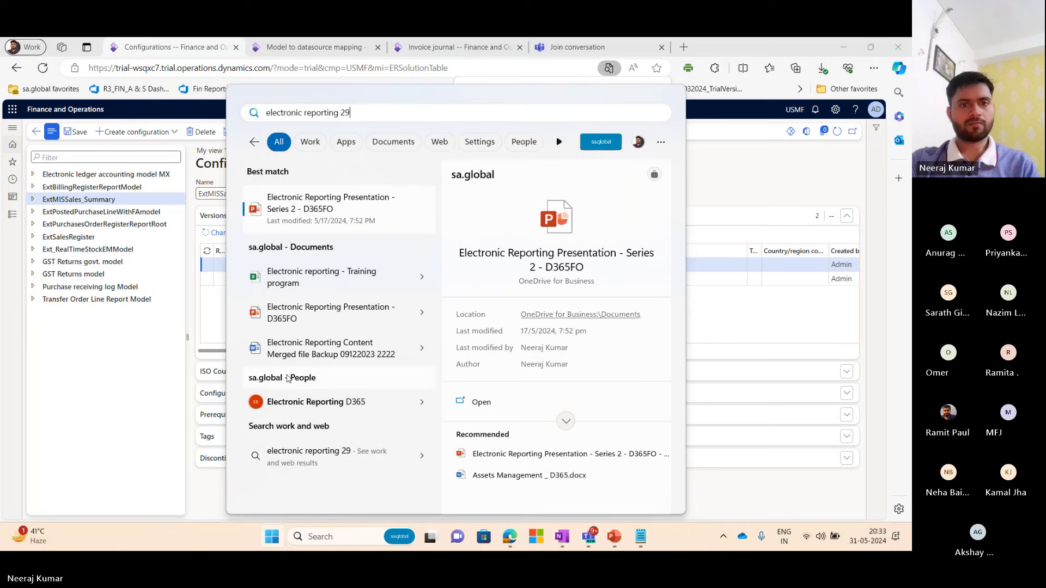
Step: Change the search to 'electronic merge' and open the Electronic Reporting Content Merged Word file
key(BackSpace)
key(BackSpace)
key(BackSpace)
key(BackSpace)
key(BackSpace)
key(BackSpace)
key(BackSpace)
key(BackSpace)
key(BackSpace)
key(BackSpace)
key(BackSpace)
key(BackSpace)
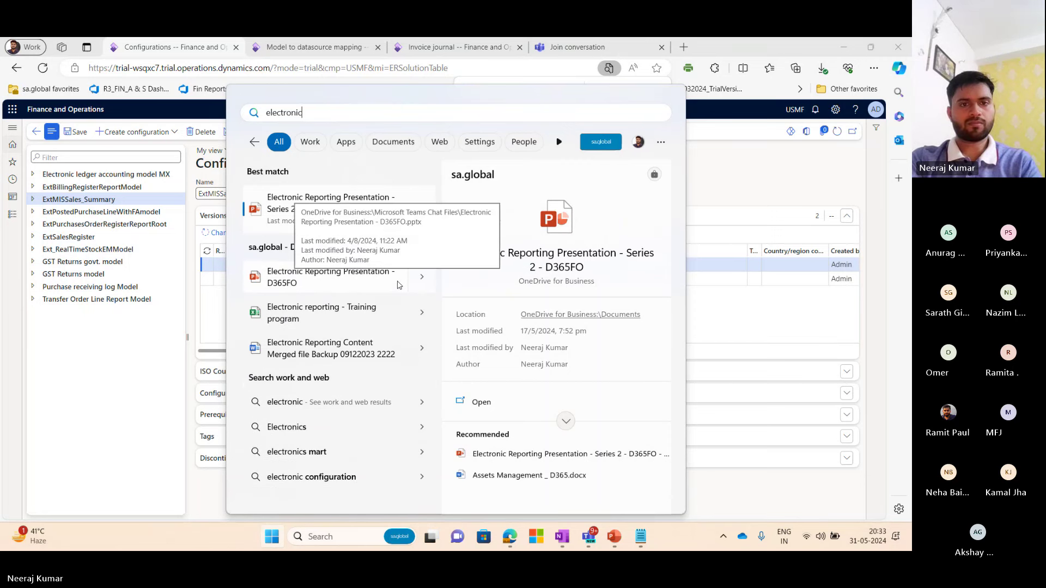
text(merge)
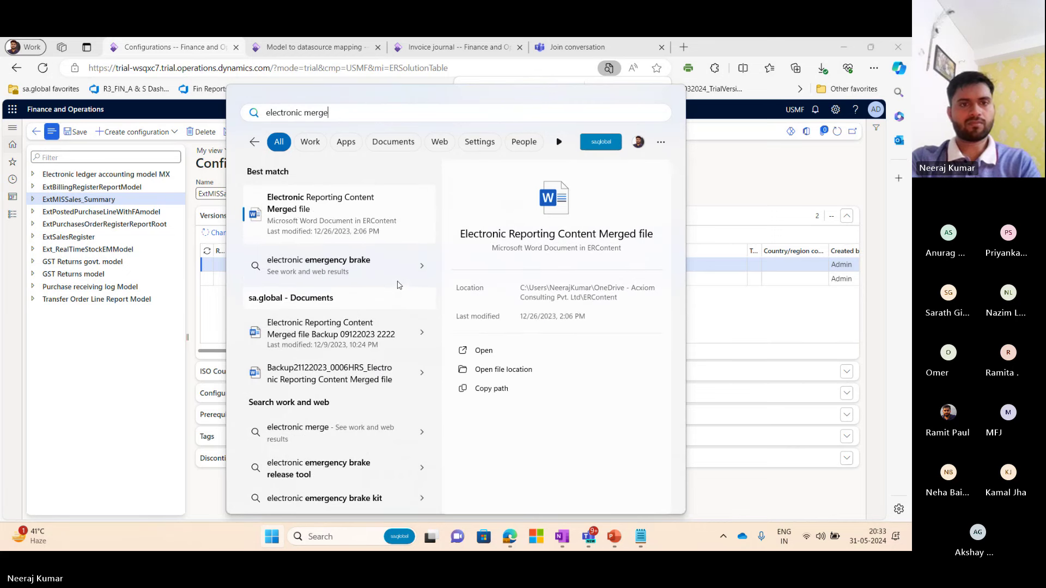
key(Return)
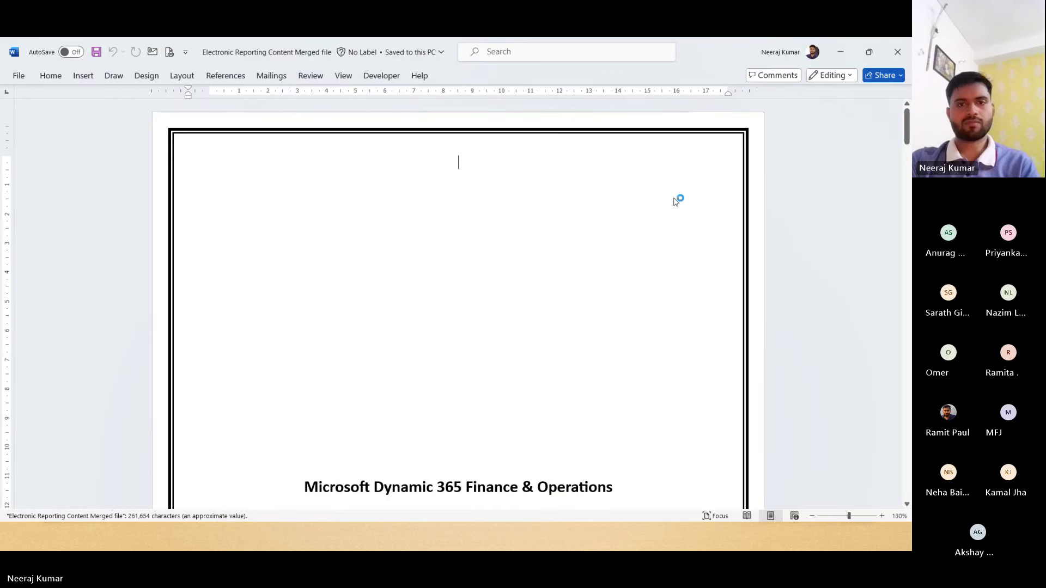
Step: Jump to page 44 and list the document headings in Navigation with CONCEPT-009 collapsed
scroll(637, 295, down, 3)
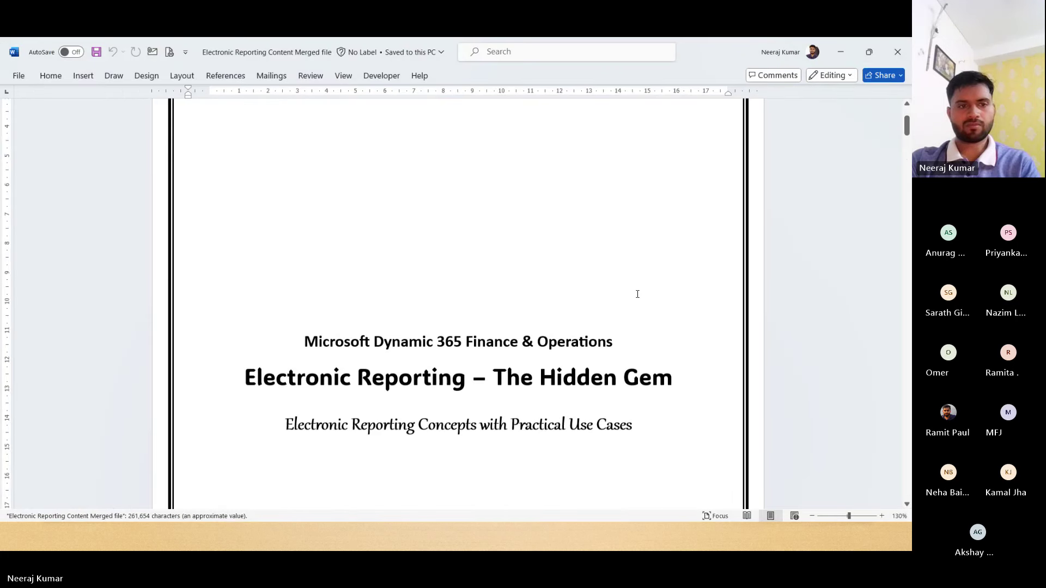
scroll(637, 294, down, 10)
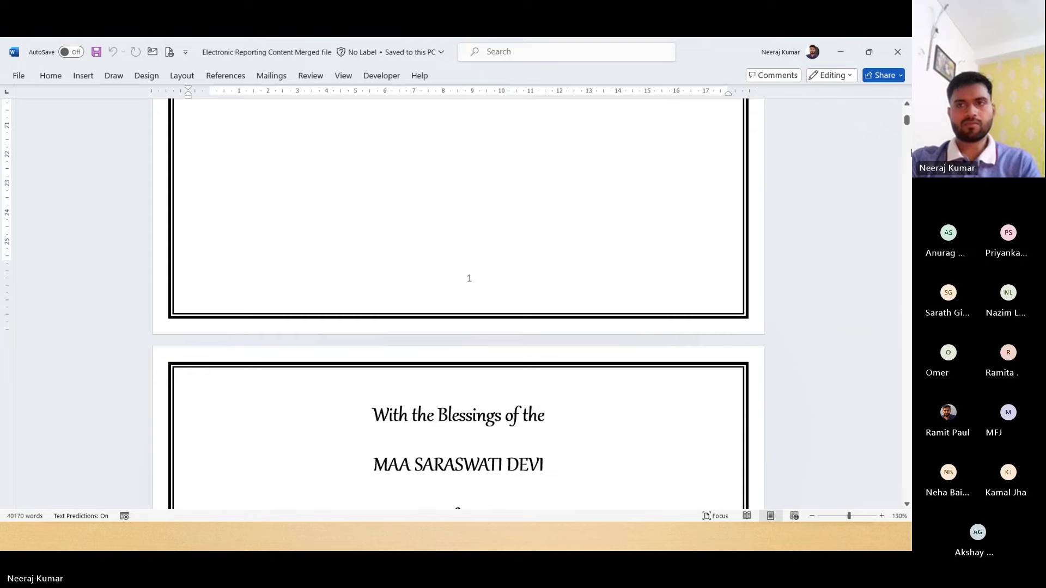
drag(906, 122, 894, 264)
key(ctrl+f)
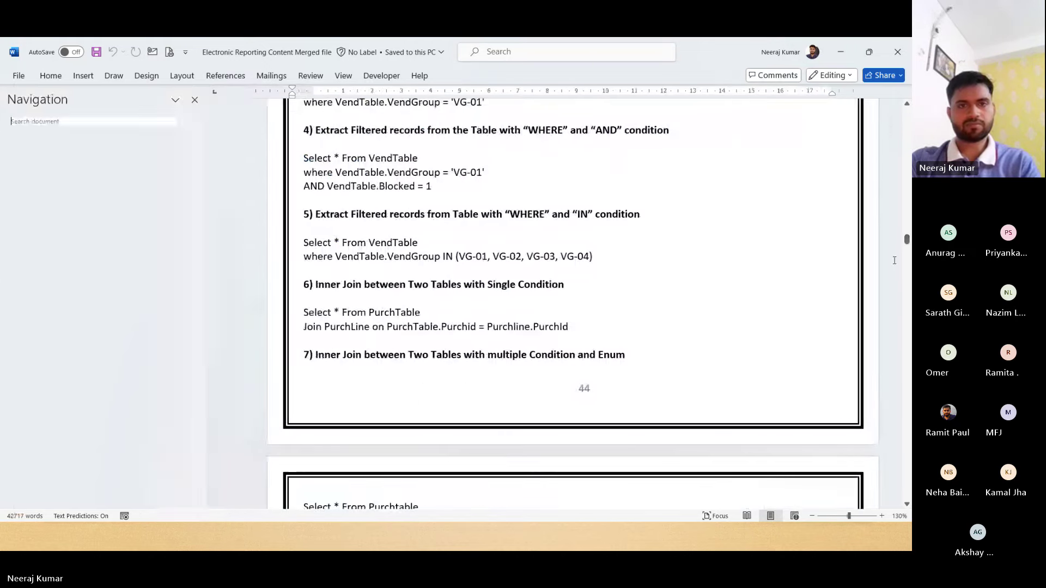
click(23, 147)
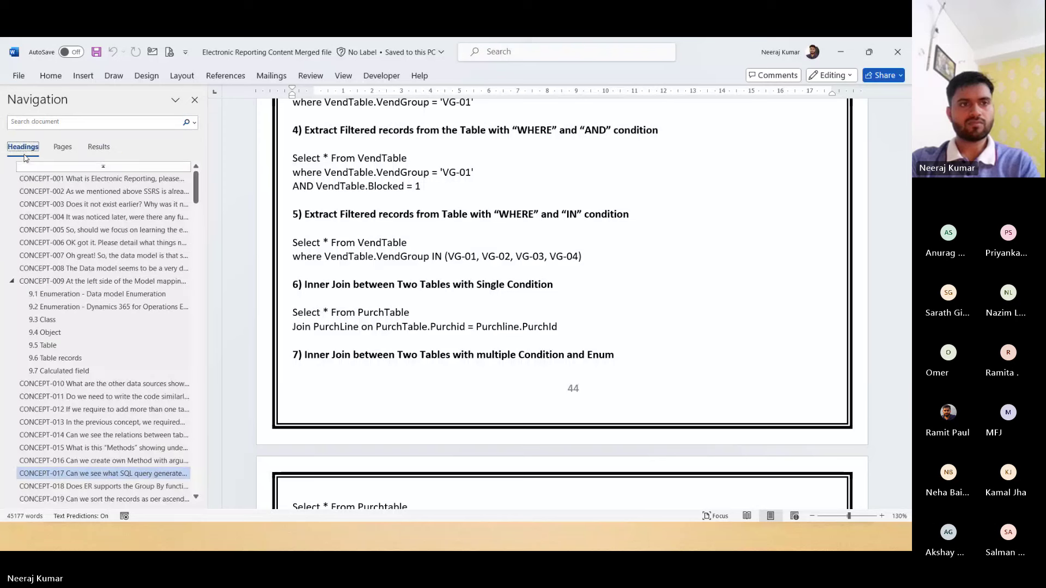
click(12, 281)
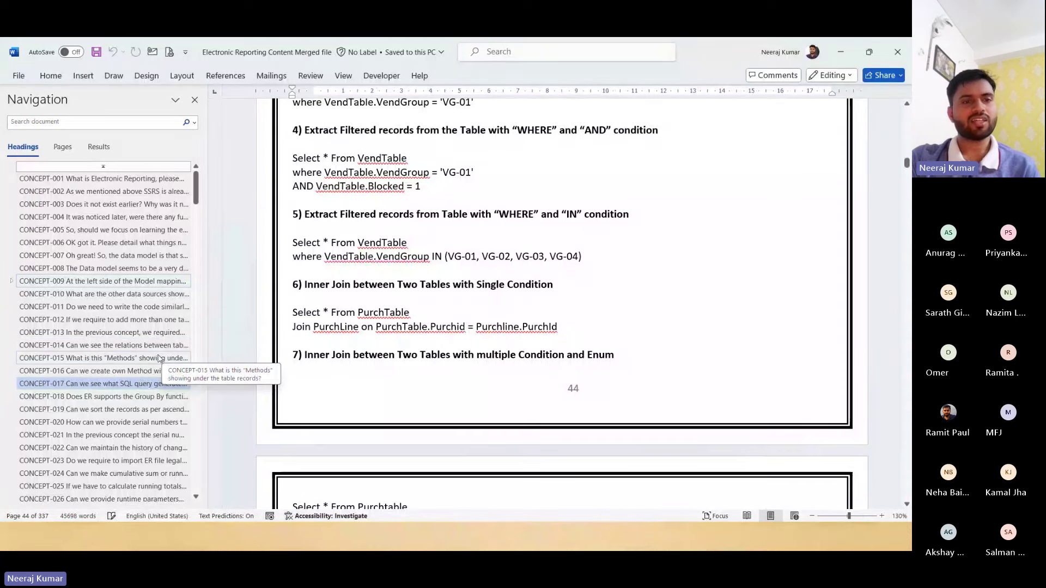
Step: Read through the CONCEPT-016 method-with-arguments section and its screenshots
click(120, 374)
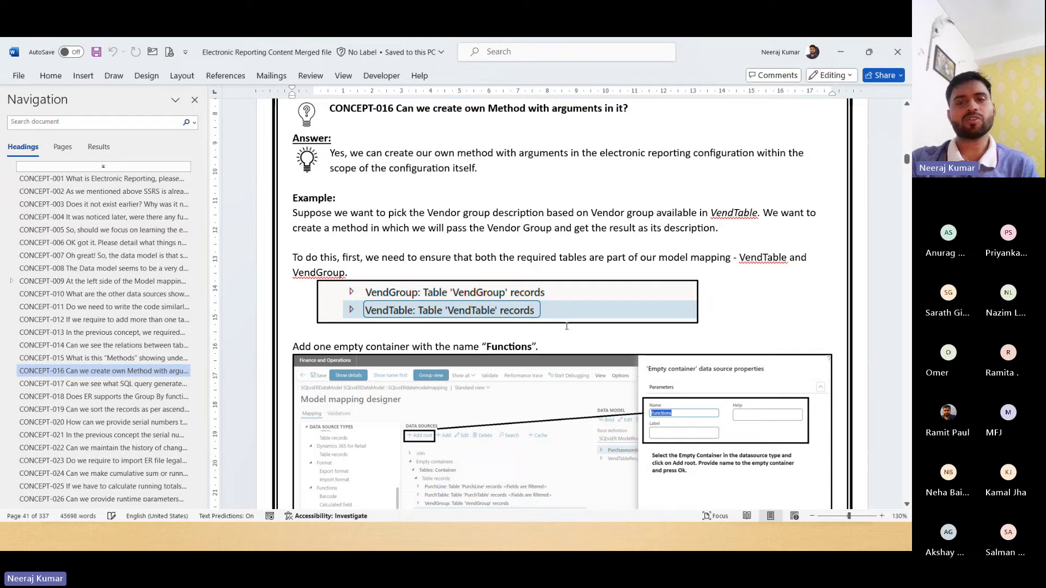
scroll(567, 326, down, 15)
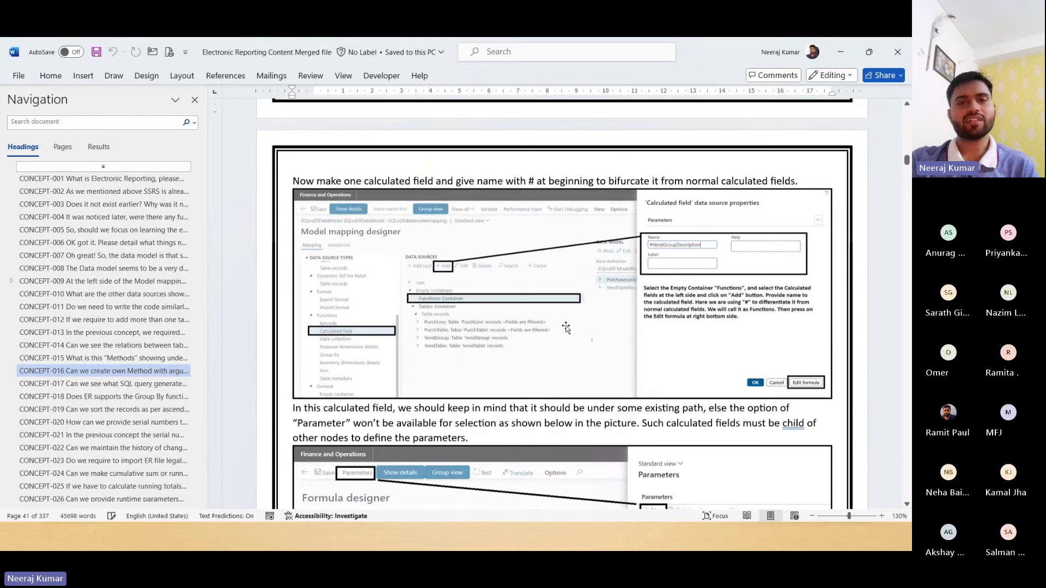
scroll(566, 328, down, 3)
scroll(708, 227, down, 1)
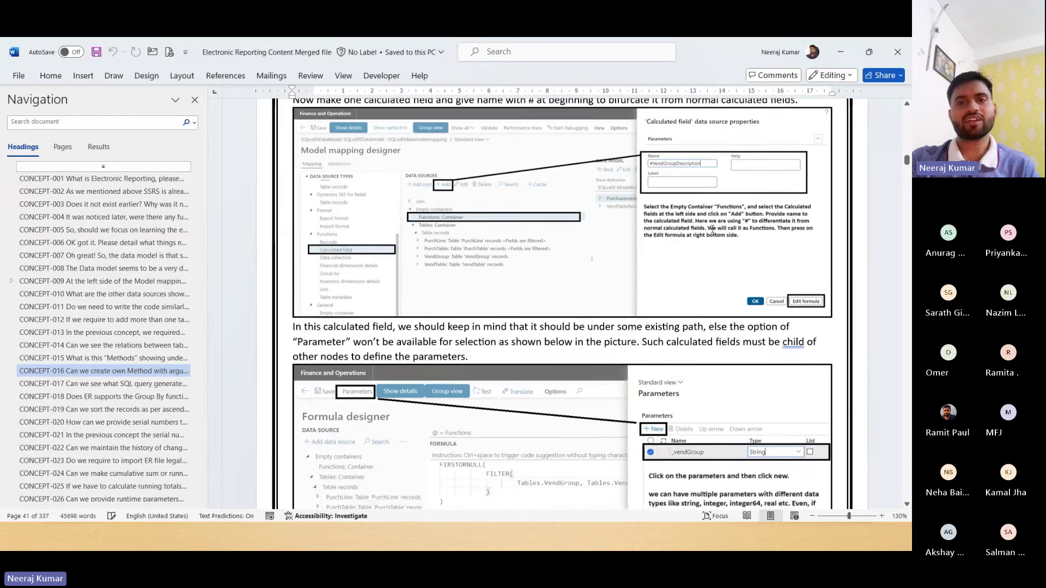
scroll(712, 229, down, 3)
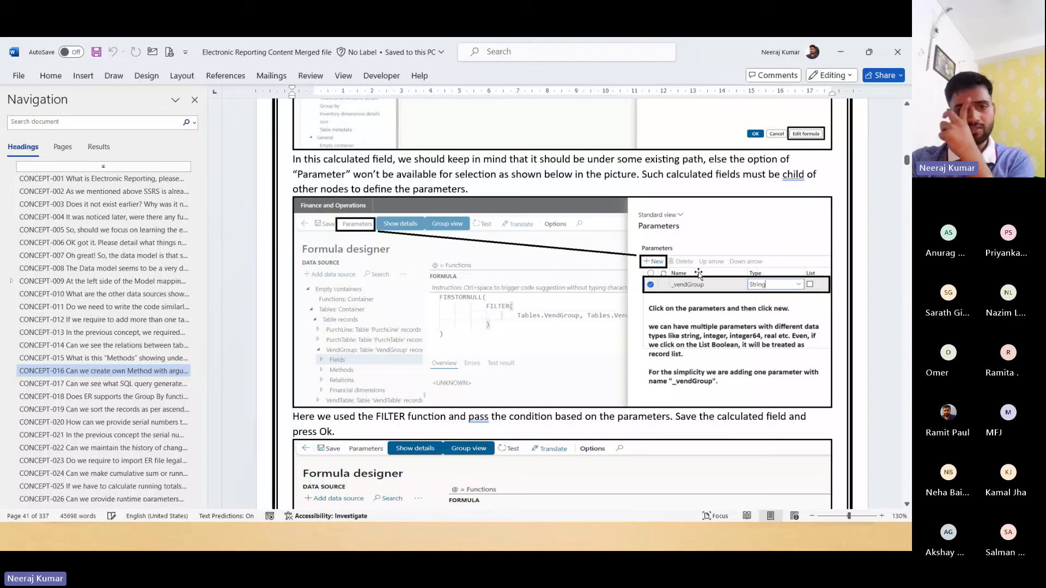
scroll(699, 274, down, 5)
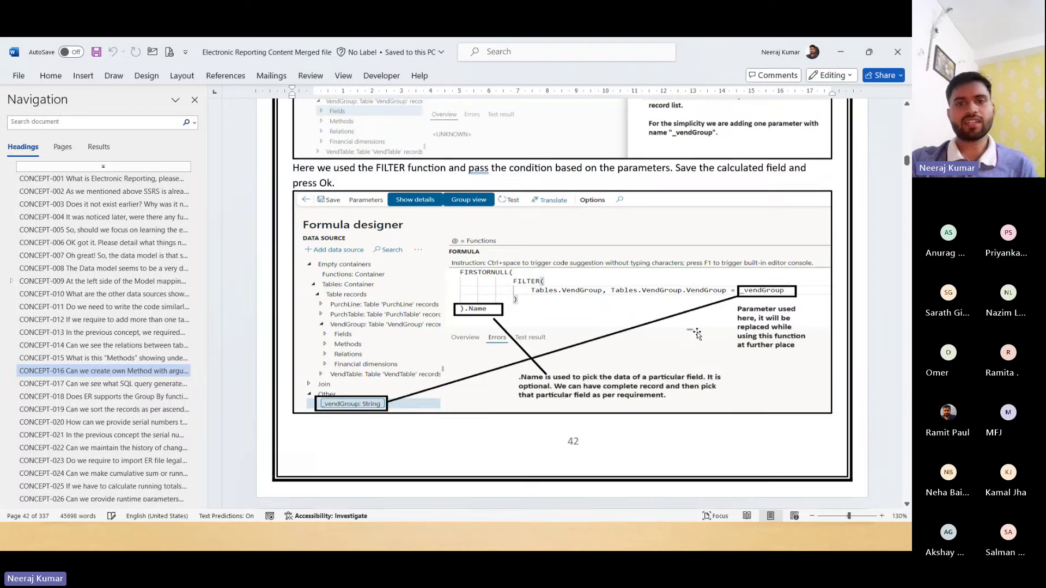
scroll(749, 328, down, 2)
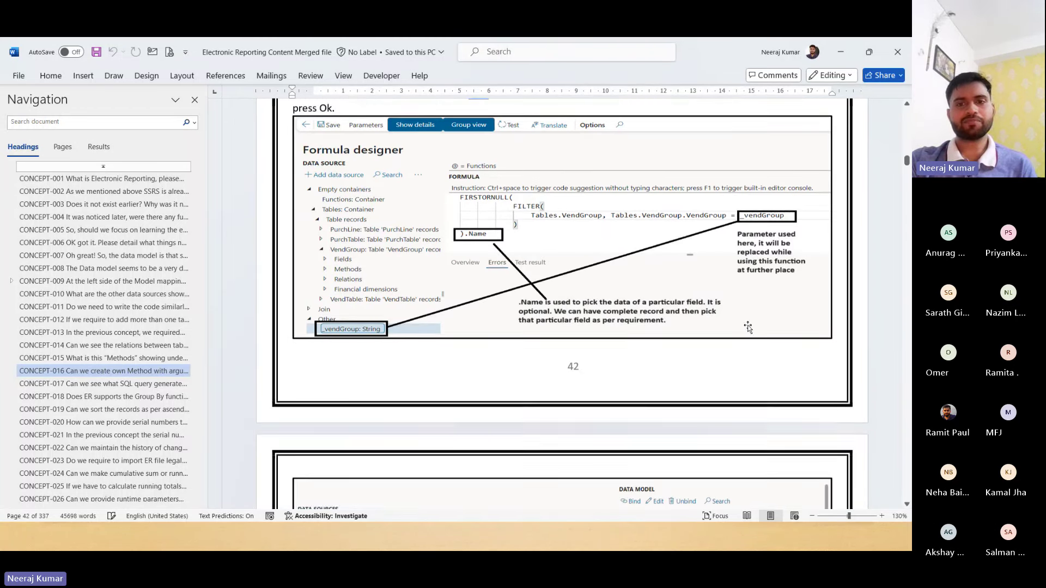
scroll(781, 255, down, 6)
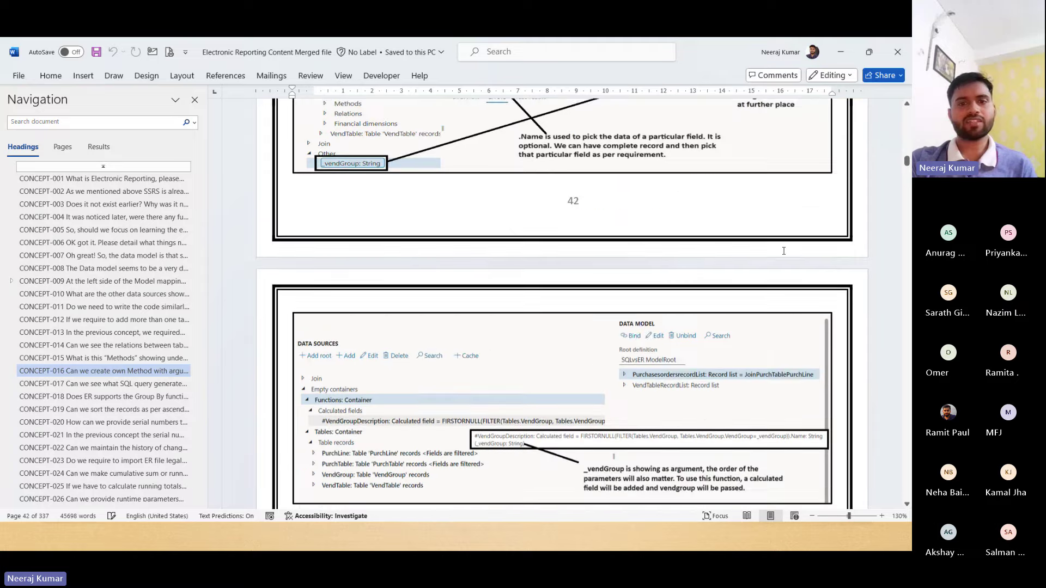
scroll(676, 328, down, 4)
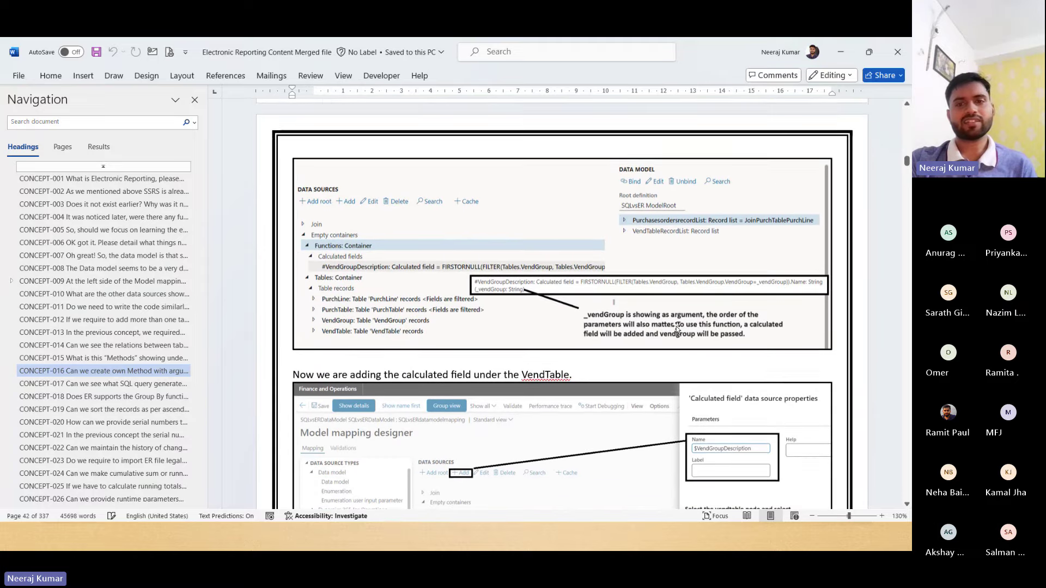
scroll(676, 328, up, 1)
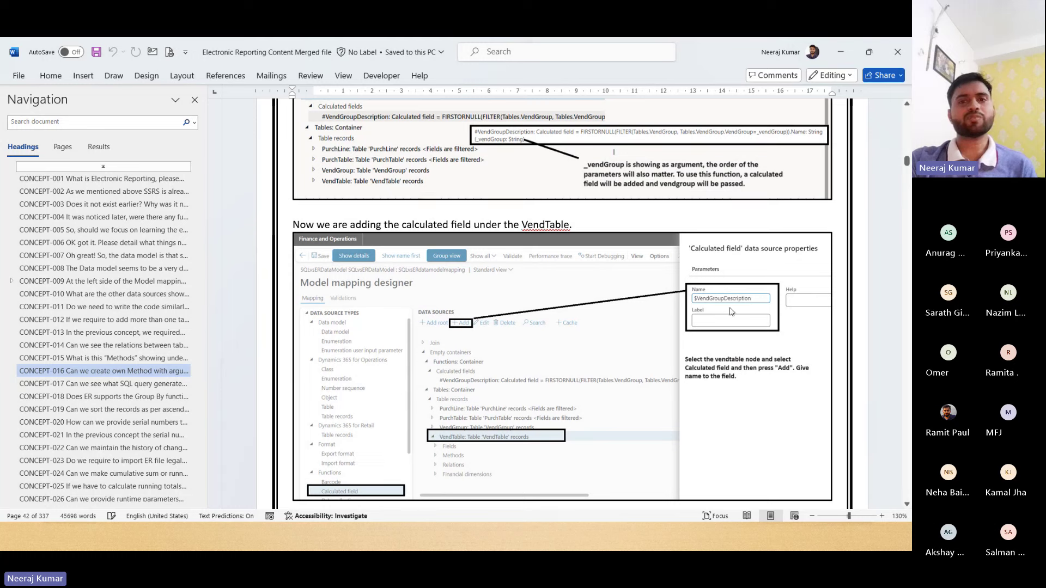
scroll(729, 310, down, 1)
scroll(729, 311, down, 7)
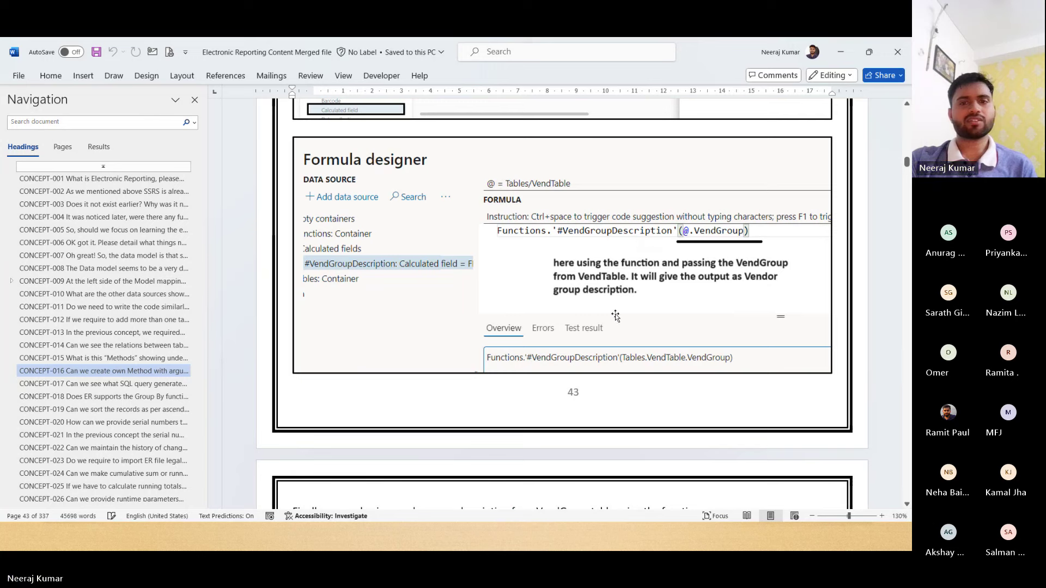
scroll(615, 316, down, 2)
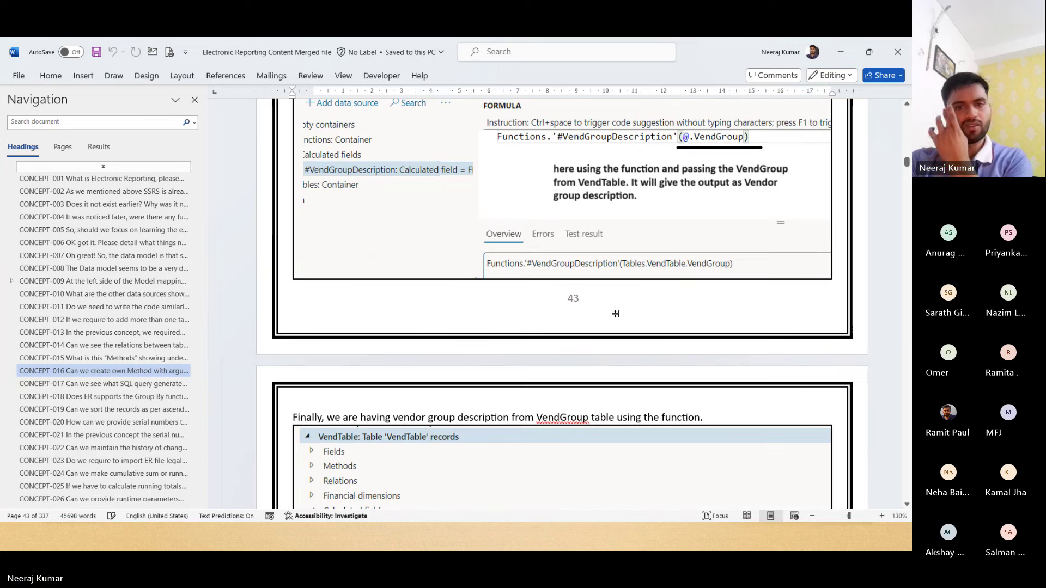
scroll(615, 314, down, 4)
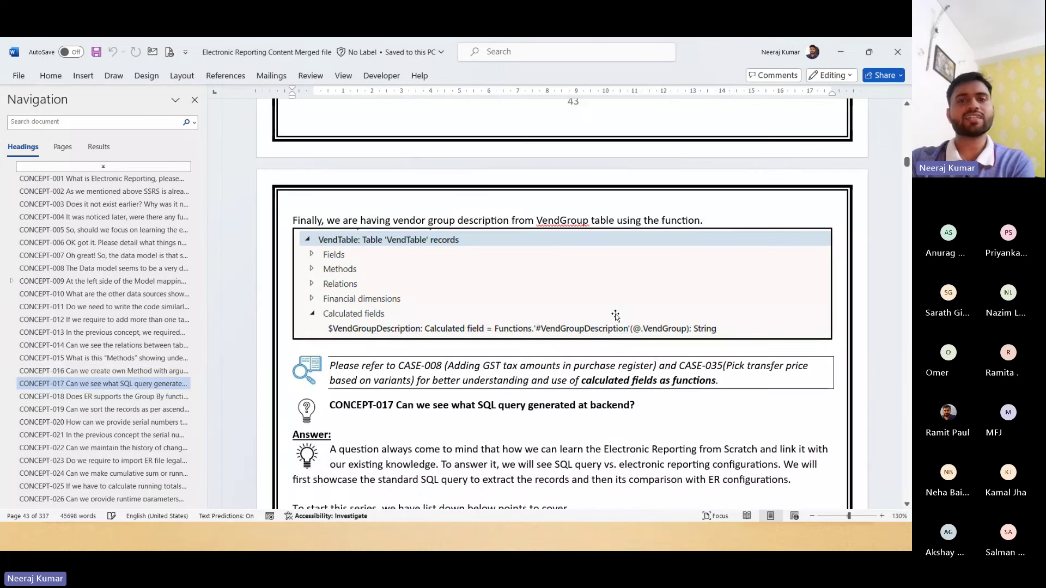
Step: Scroll the heading list down to the CASE entries and go to CASE-007
click(418, 367)
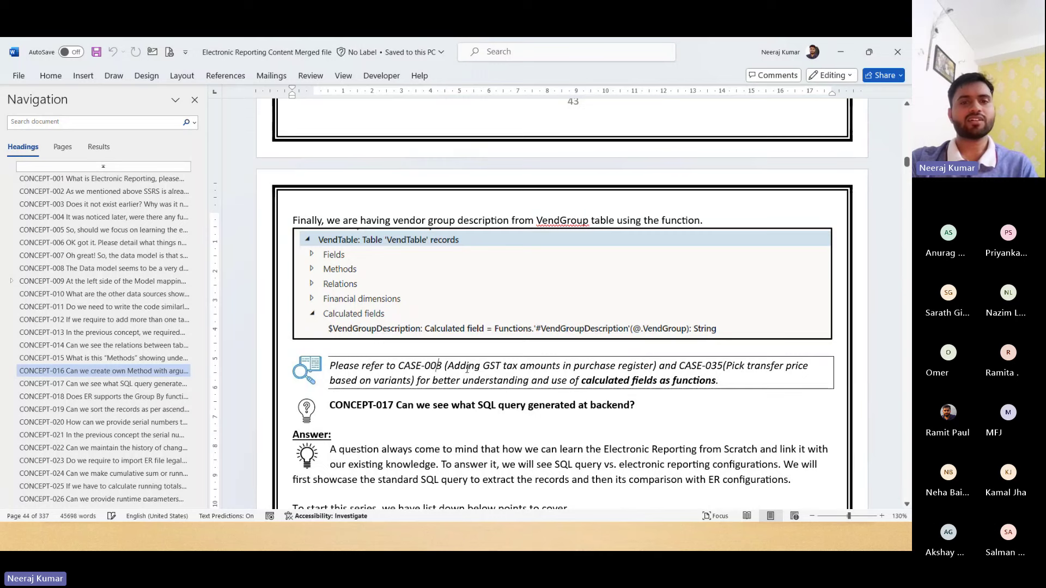
drag(196, 185, 212, 367)
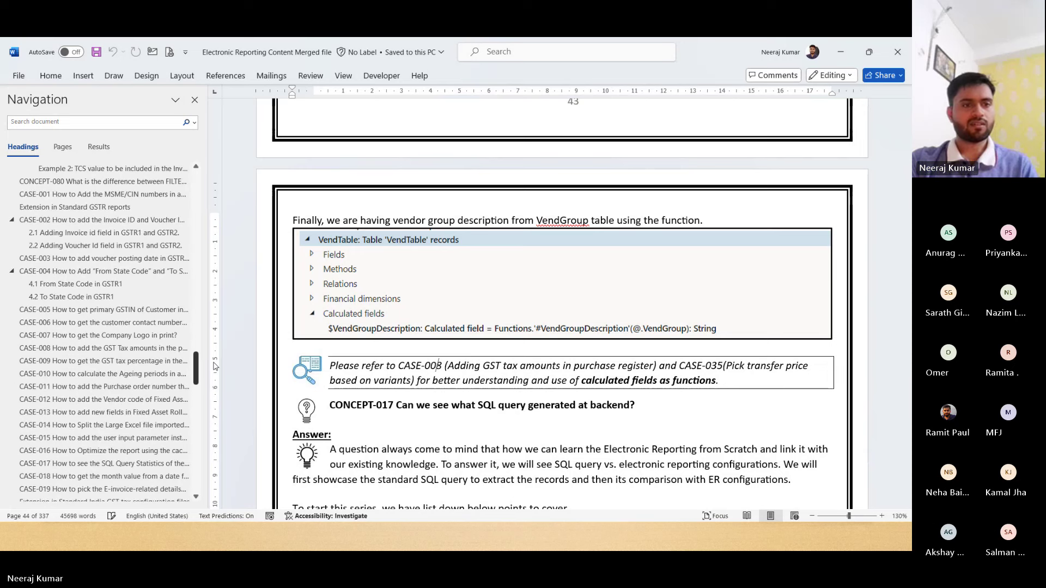
click(146, 338)
Step: Read the CASE-008 GST tax amount walkthrough down to its Step 3 join section
click(146, 347)
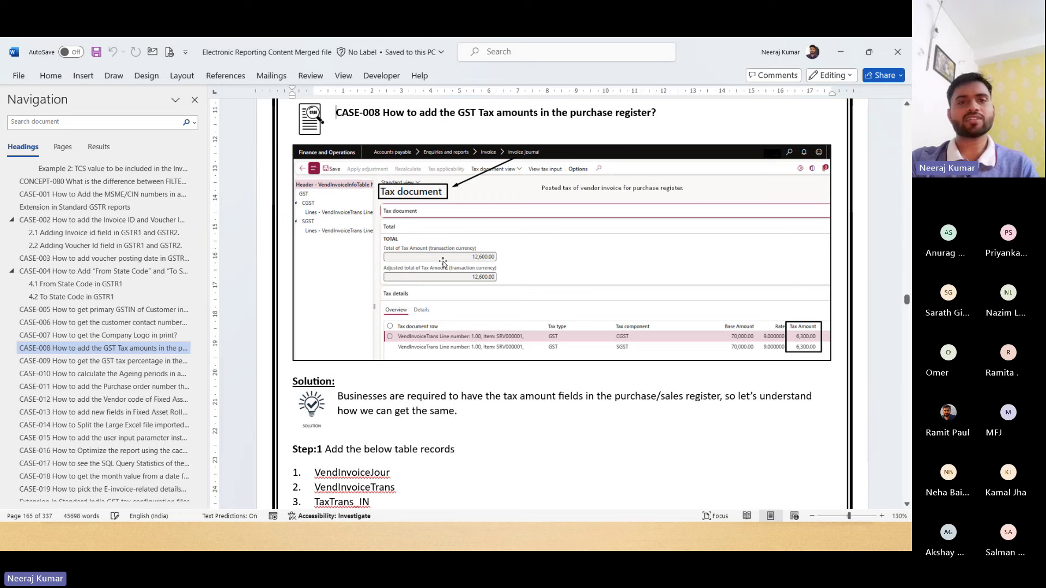
scroll(501, 383, down, 5)
scroll(501, 383, down, 2)
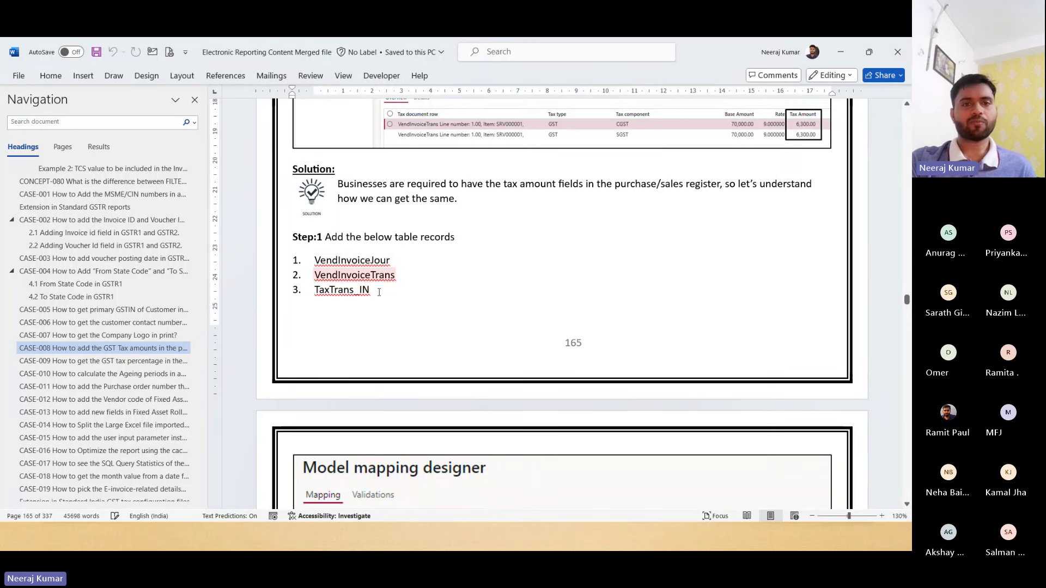
drag(350, 295, 357, 265)
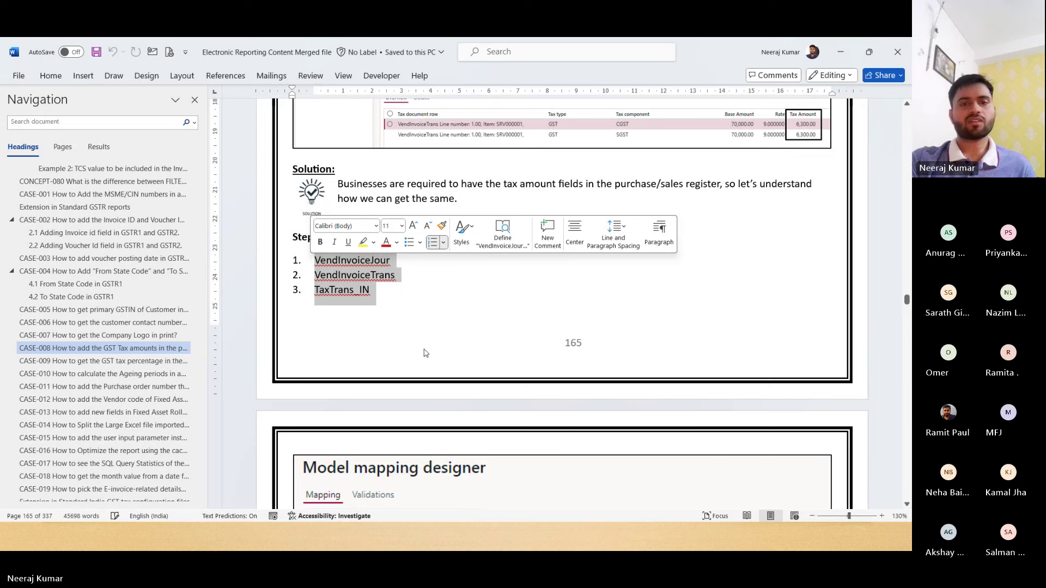
scroll(422, 350, down, 5)
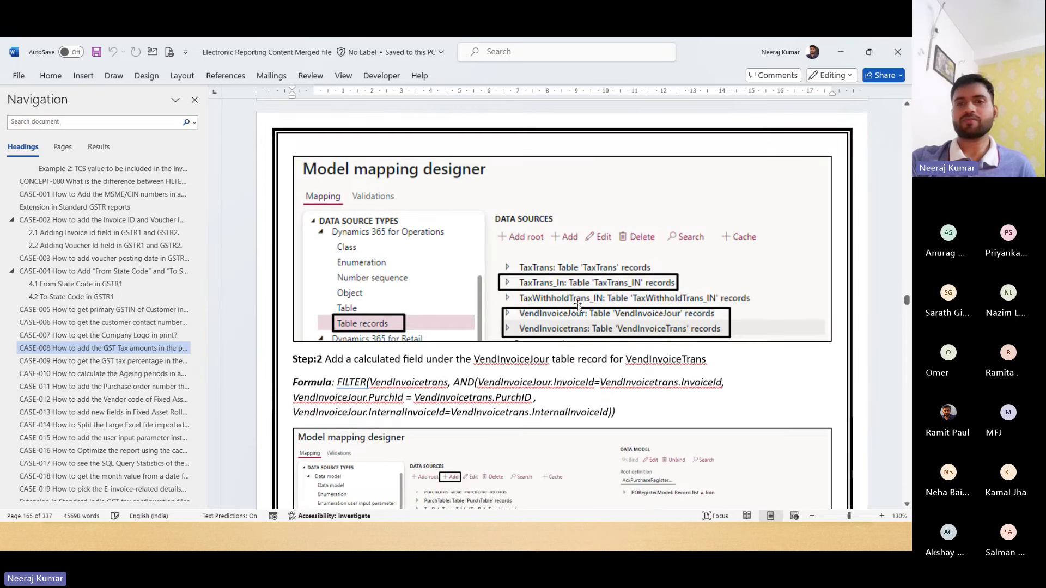
scroll(564, 347, down, 3)
scroll(546, 321, down, 3)
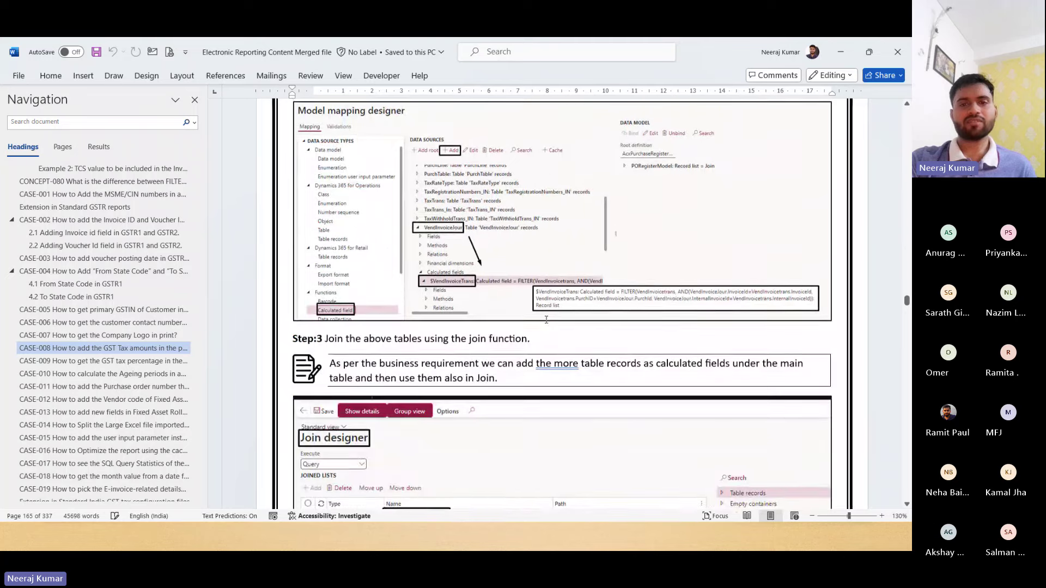
Step: Close the Navigation pane and zoom the page to 160%
click(545, 321)
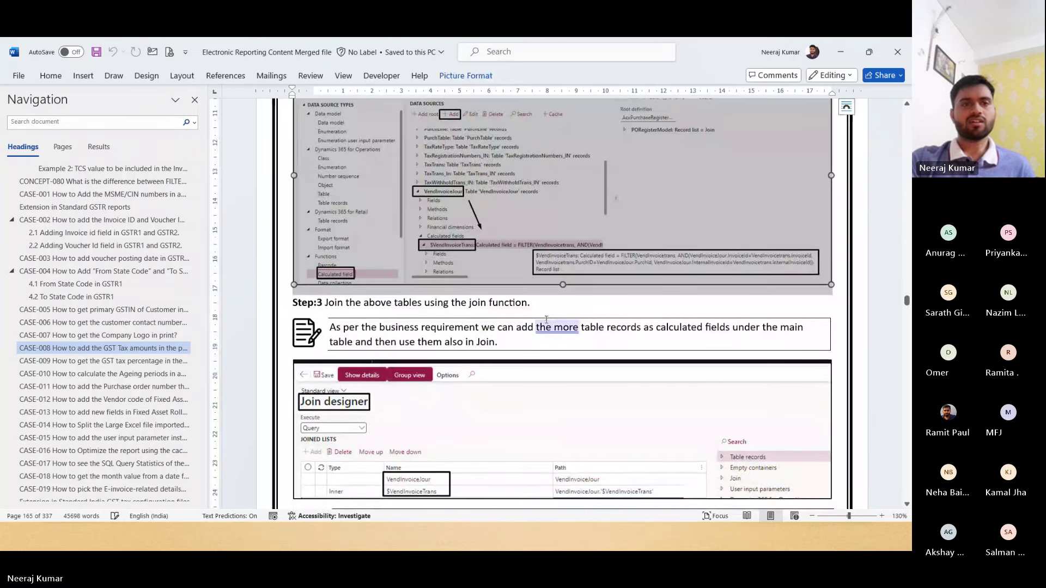
click(195, 100)
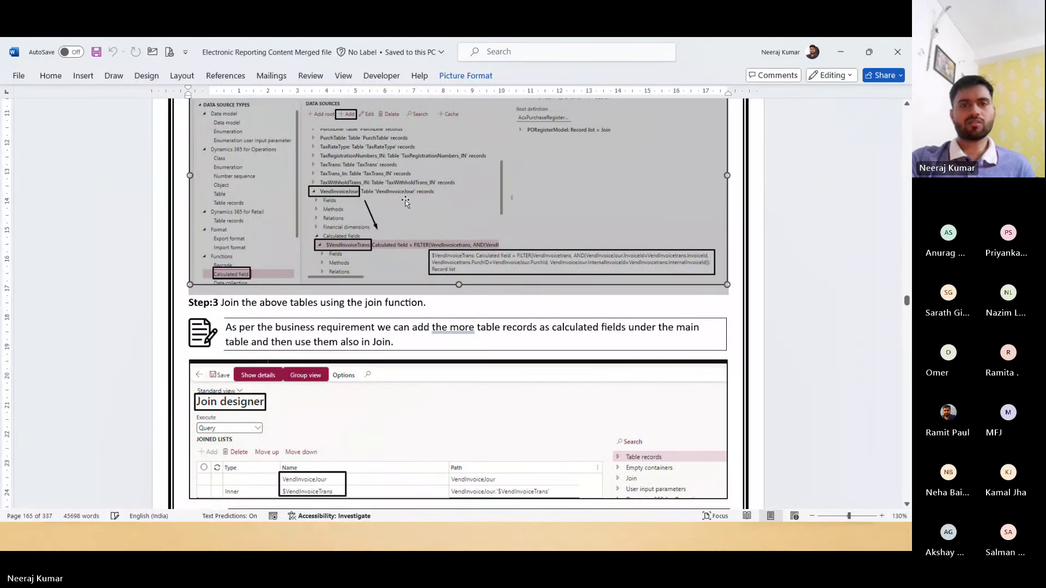
click(882, 516)
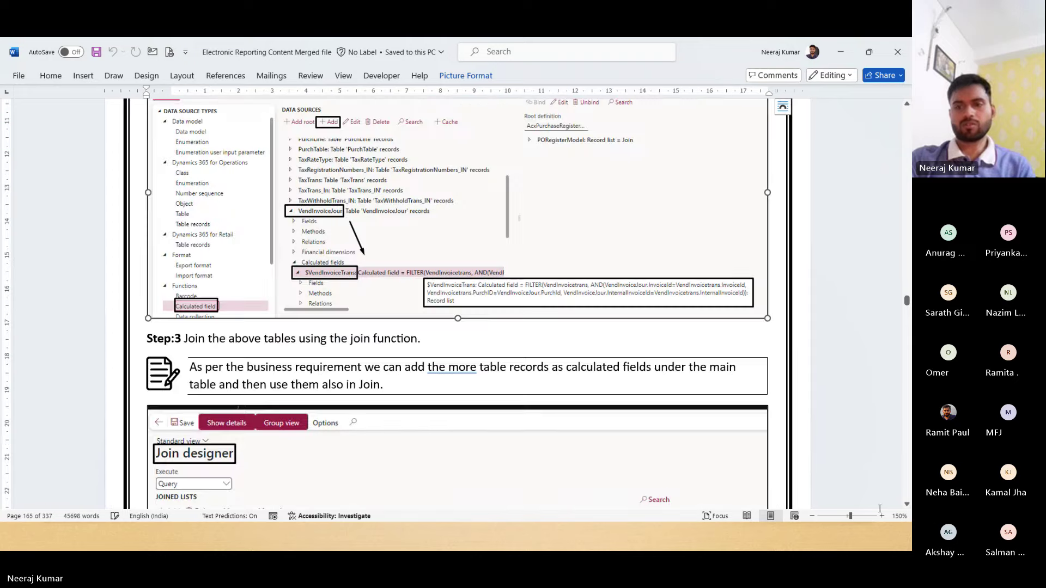
click(881, 516)
click(882, 516)
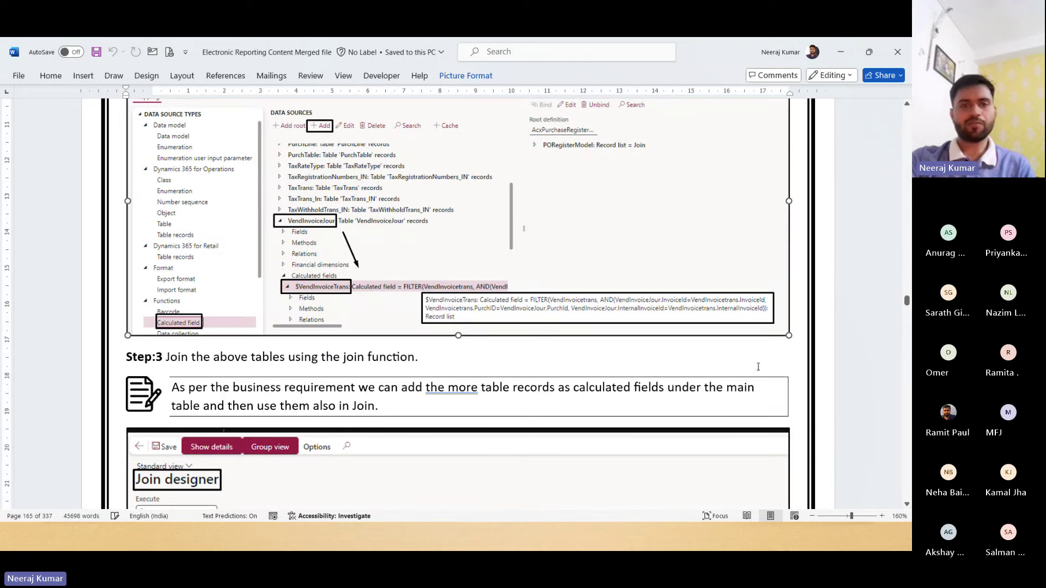
scroll(779, 365, down, 10)
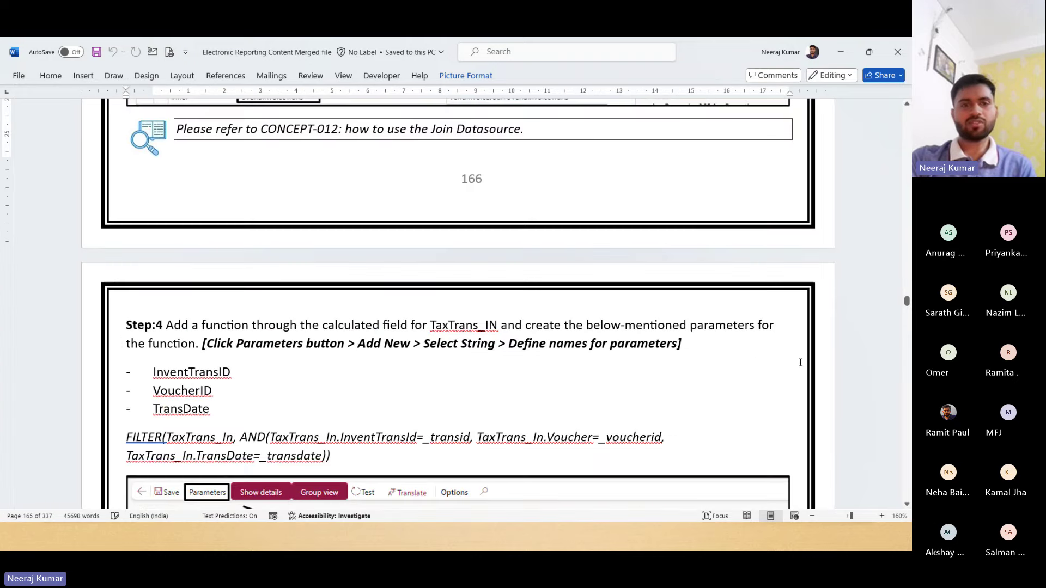
scroll(755, 377, down, 7)
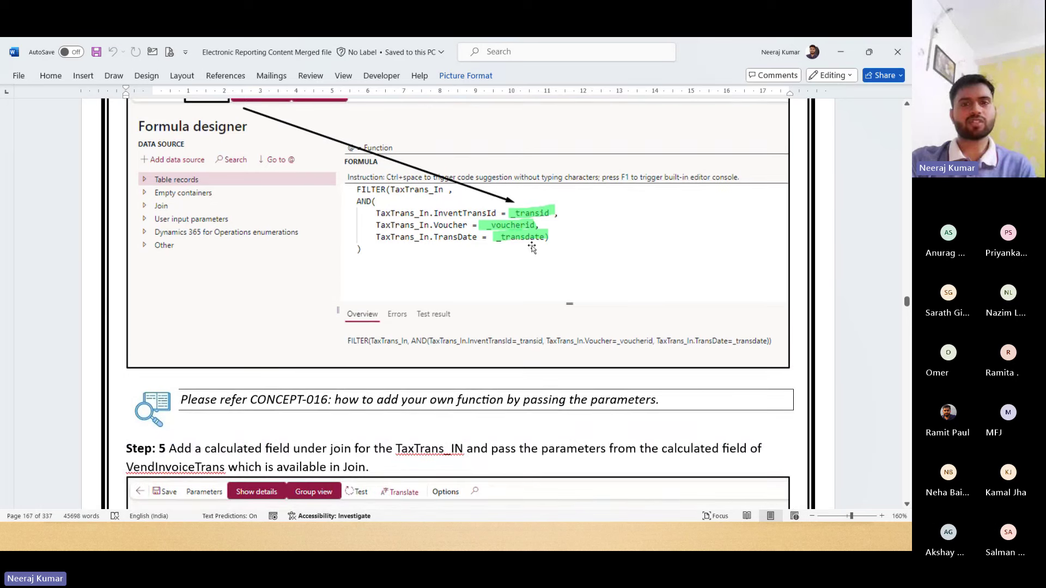
scroll(533, 272, down, 6)
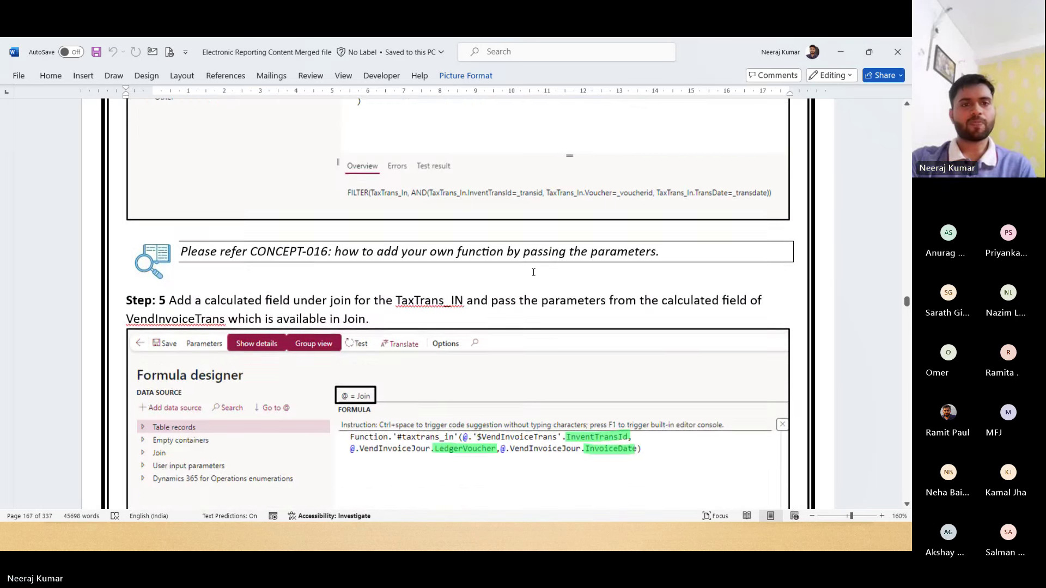
scroll(533, 273, up, 2)
scroll(533, 273, down, 4)
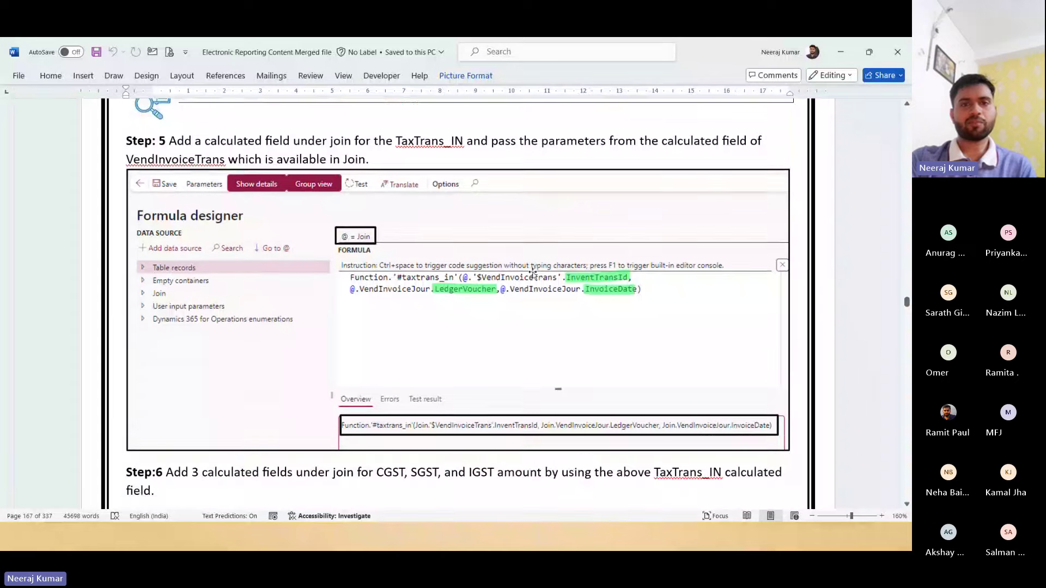
scroll(497, 221, up, 4)
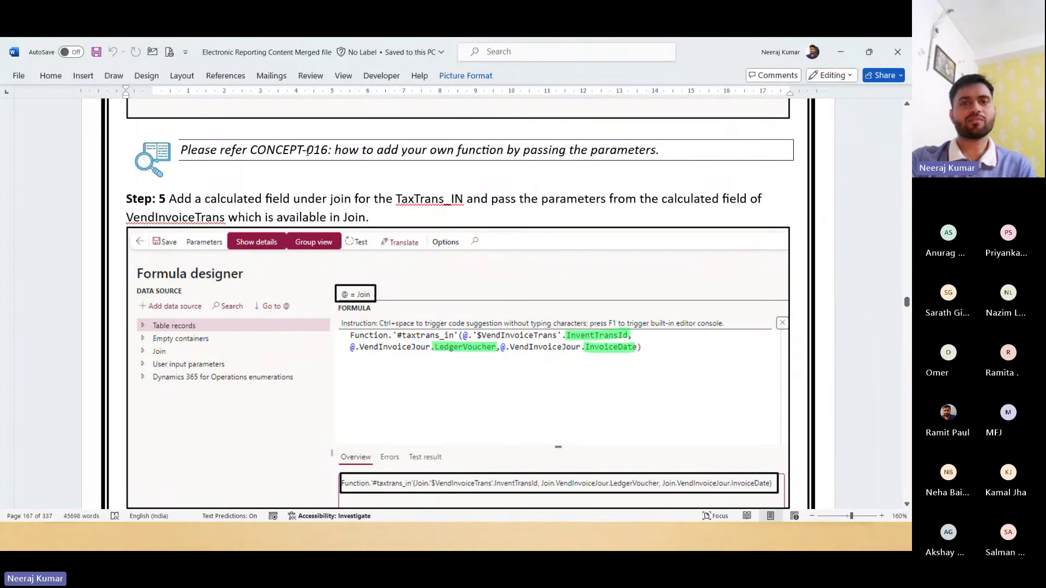
drag(311, 153, 401, 154)
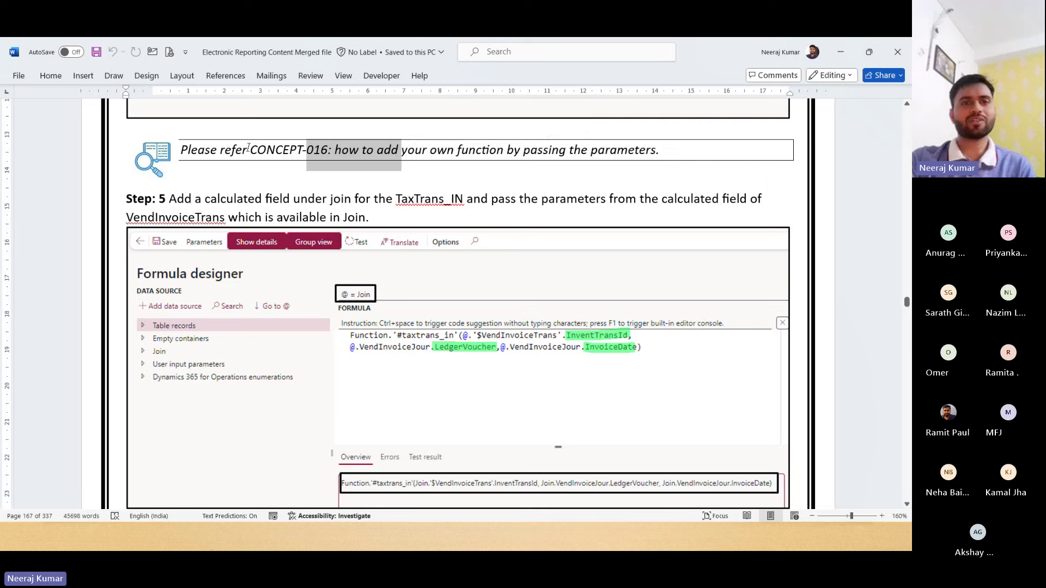
drag(252, 152, 333, 152)
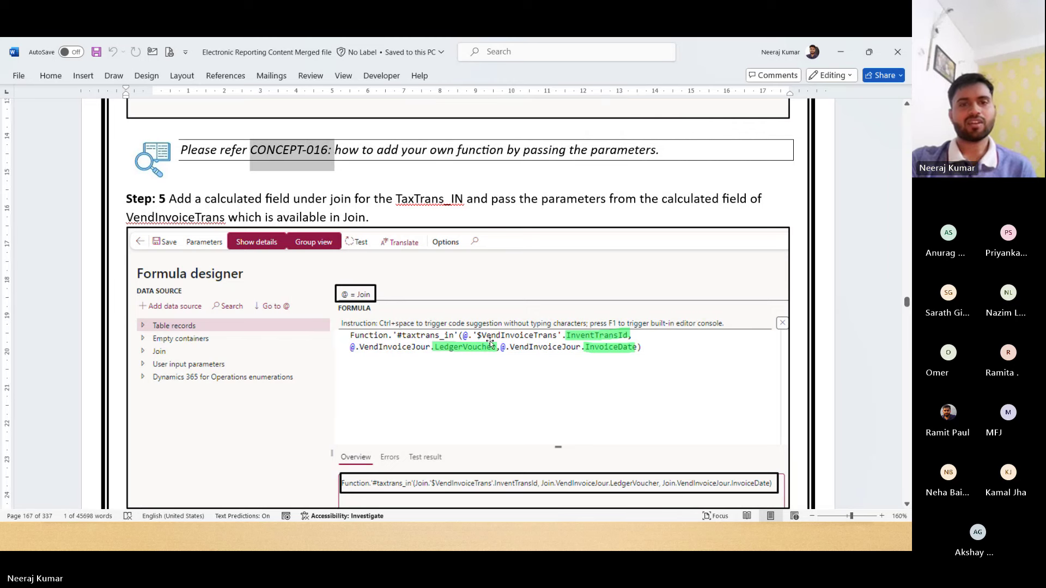
scroll(493, 313, down, 3)
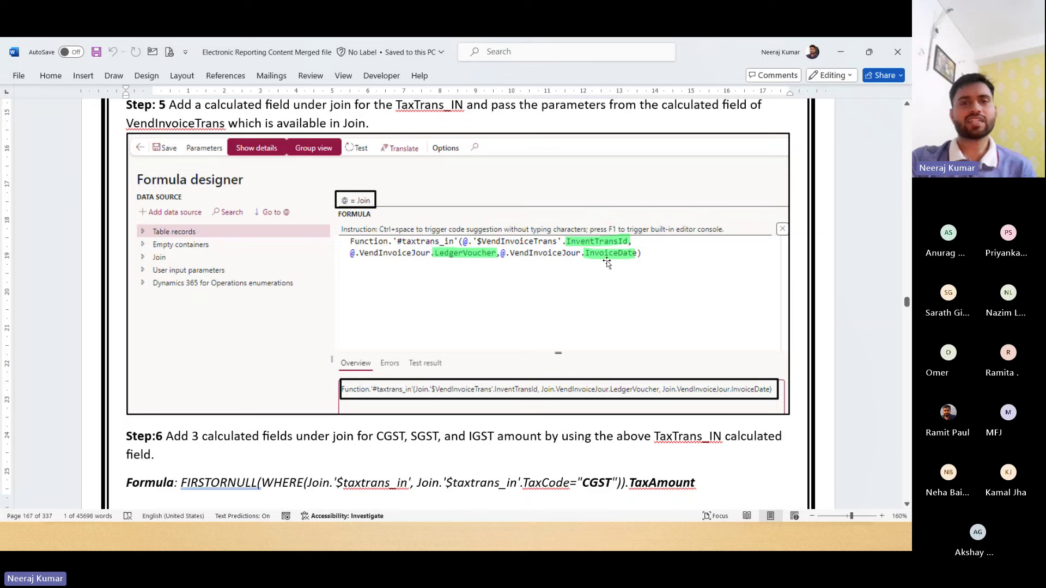
scroll(607, 263, down, 10)
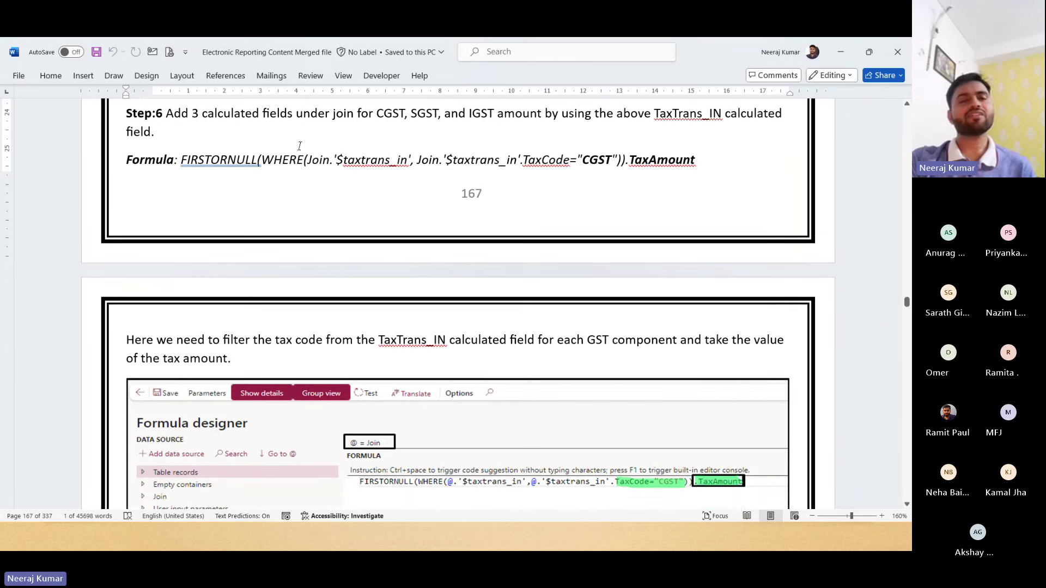
scroll(300, 146, up, 1)
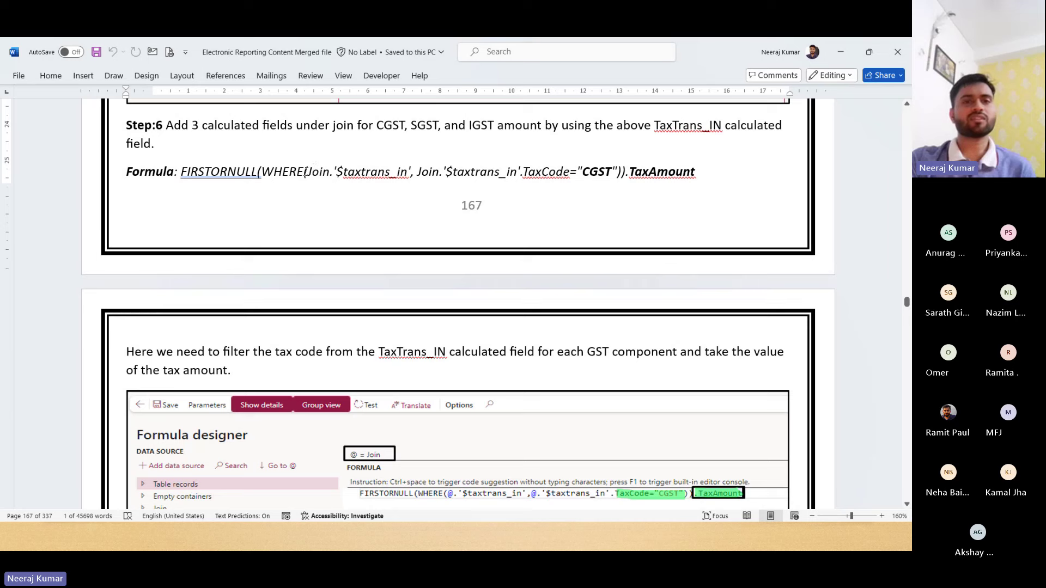
drag(308, 174, 418, 181)
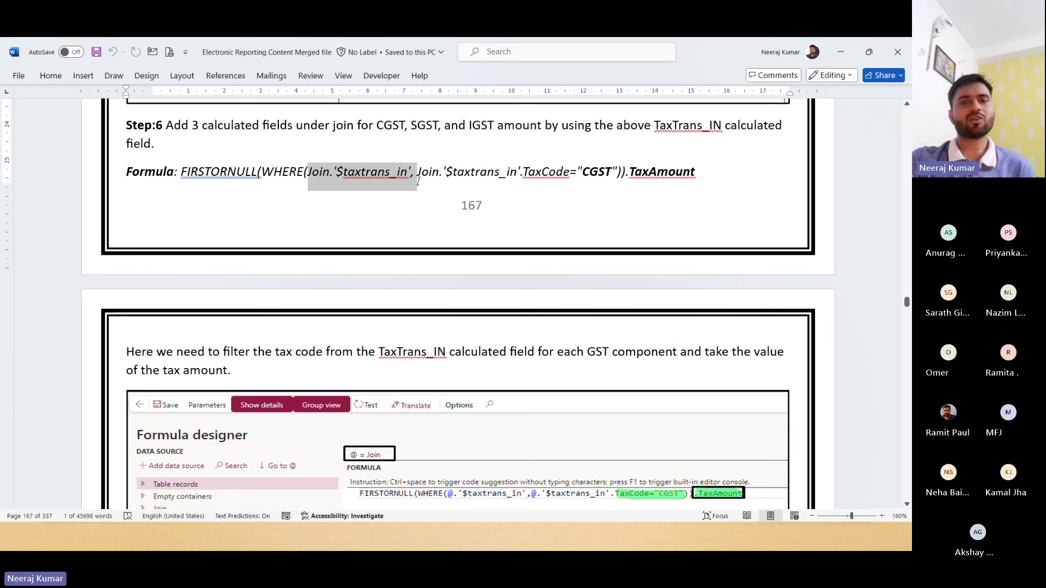
click(478, 184)
triple_click(599, 183)
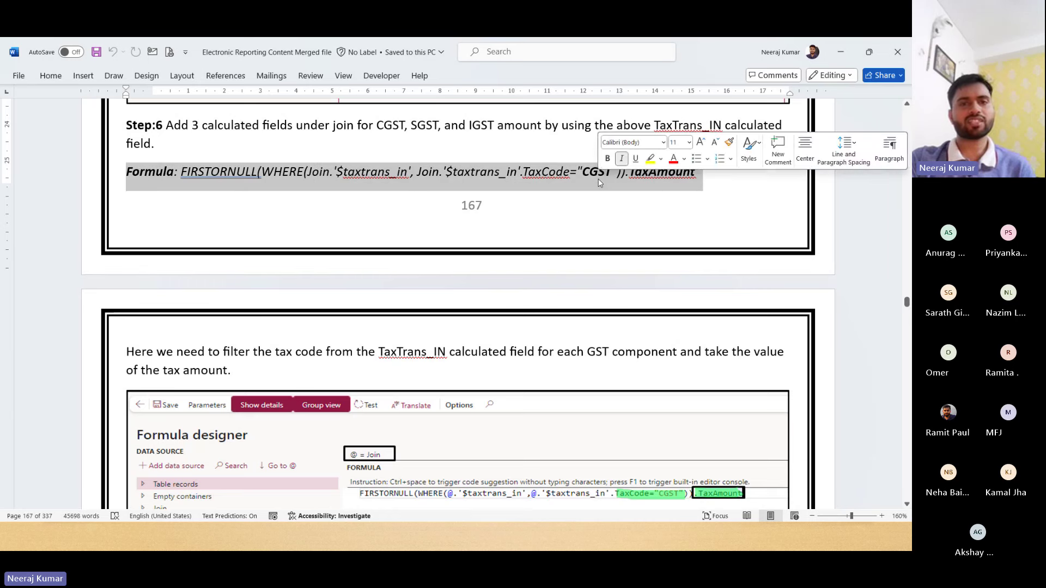
scroll(557, 283, down, 3)
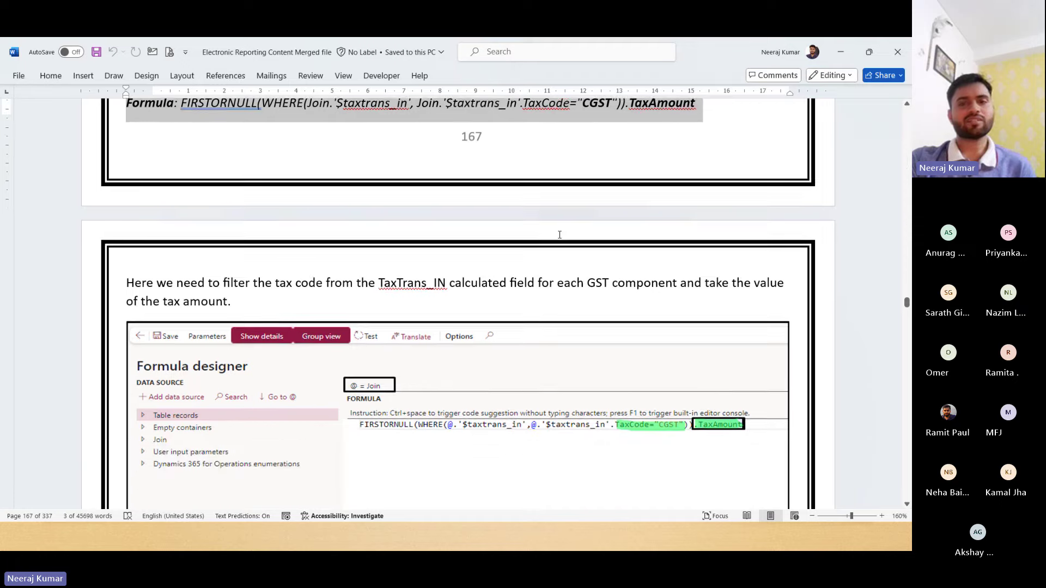
scroll(553, 391, down, 13)
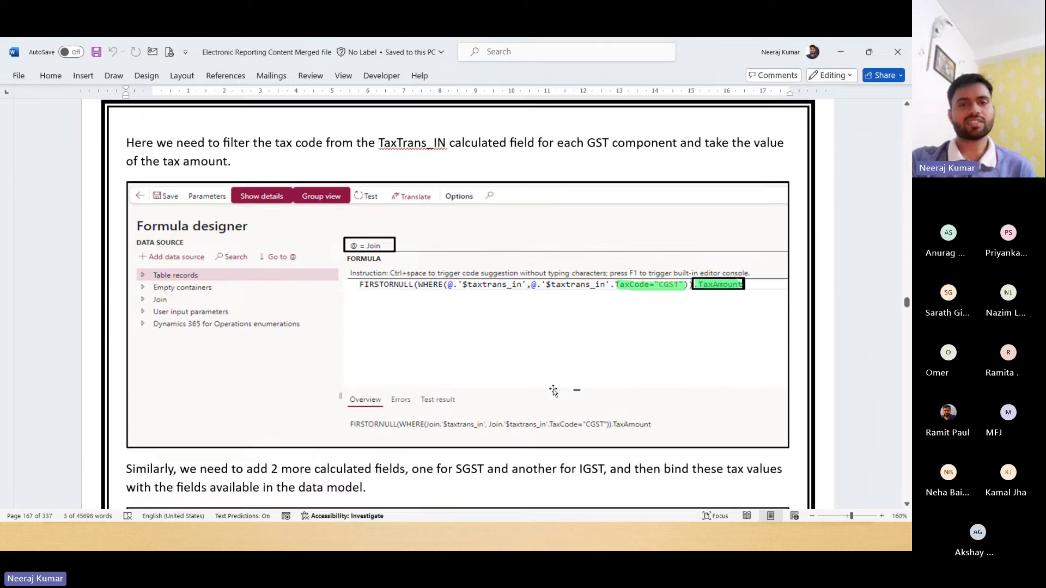
scroll(553, 391, down, 5)
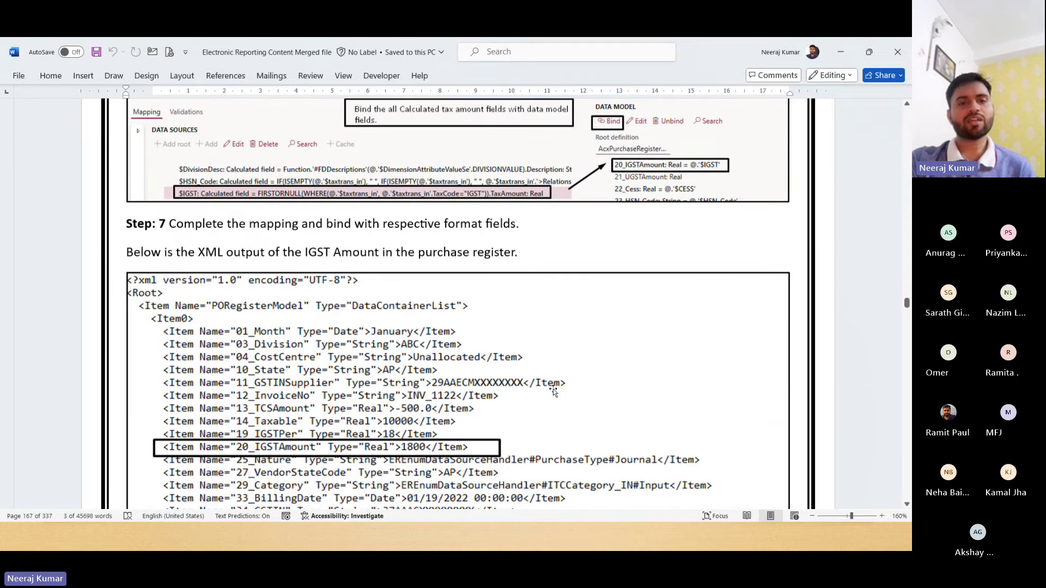
scroll(553, 390, up, 20)
scroll(553, 391, up, 15)
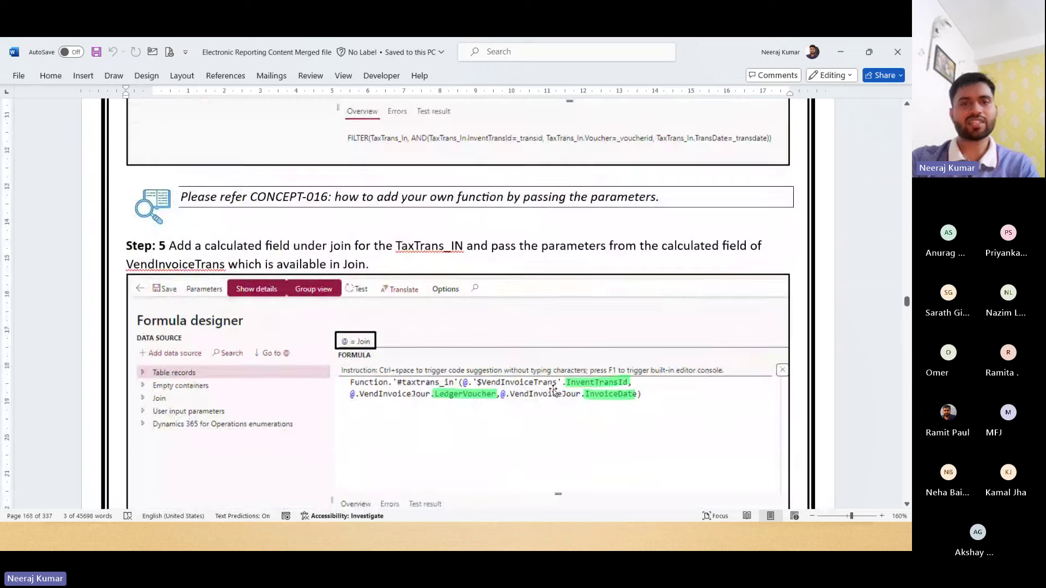
Step: Return to the Configurations page and select ExtBillingRegisterReportMM under ExtBillingRegisterReportModel
key(alt+Tab)
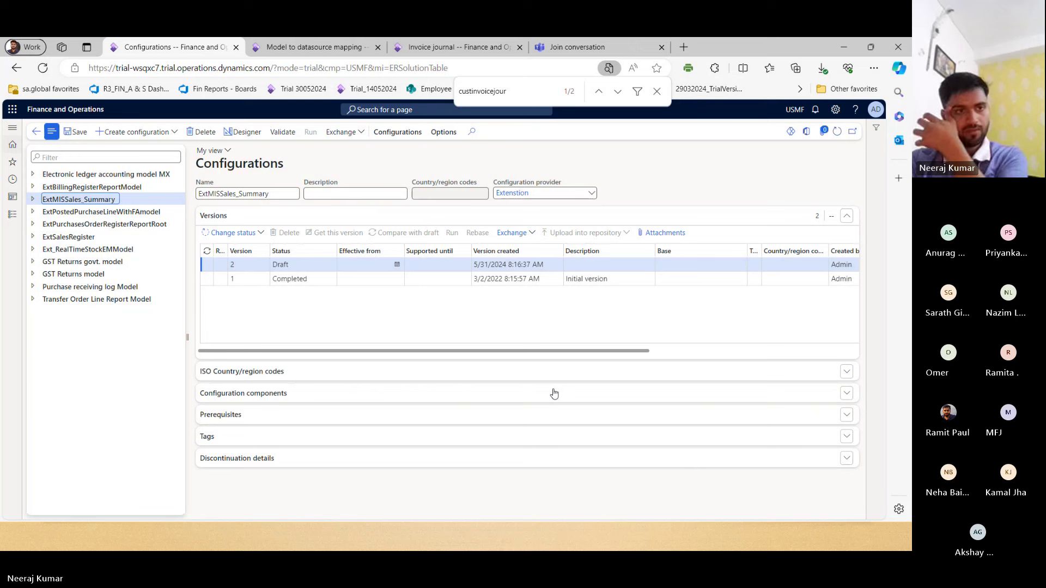
click(123, 185)
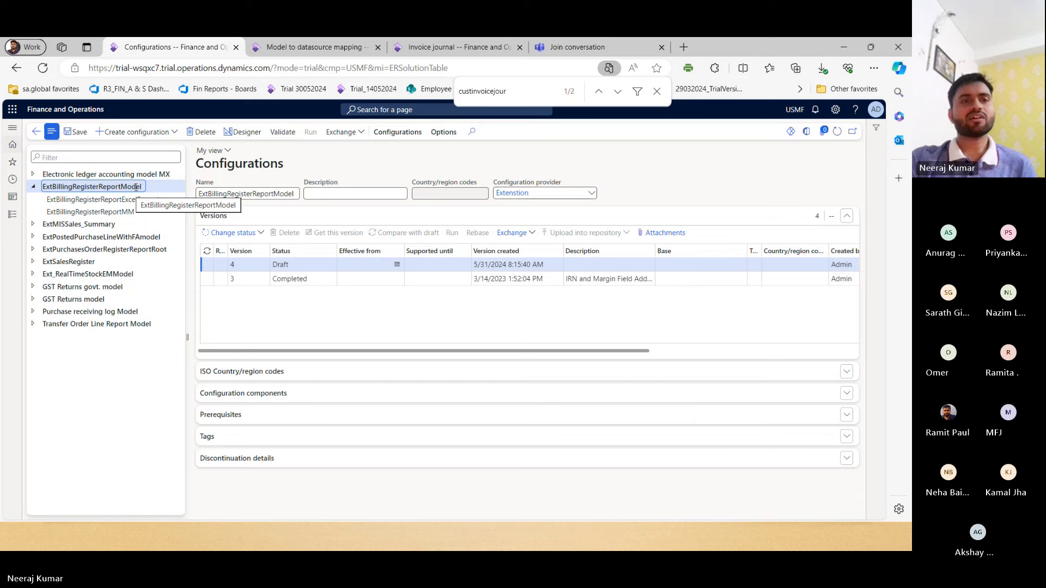
click(129, 211)
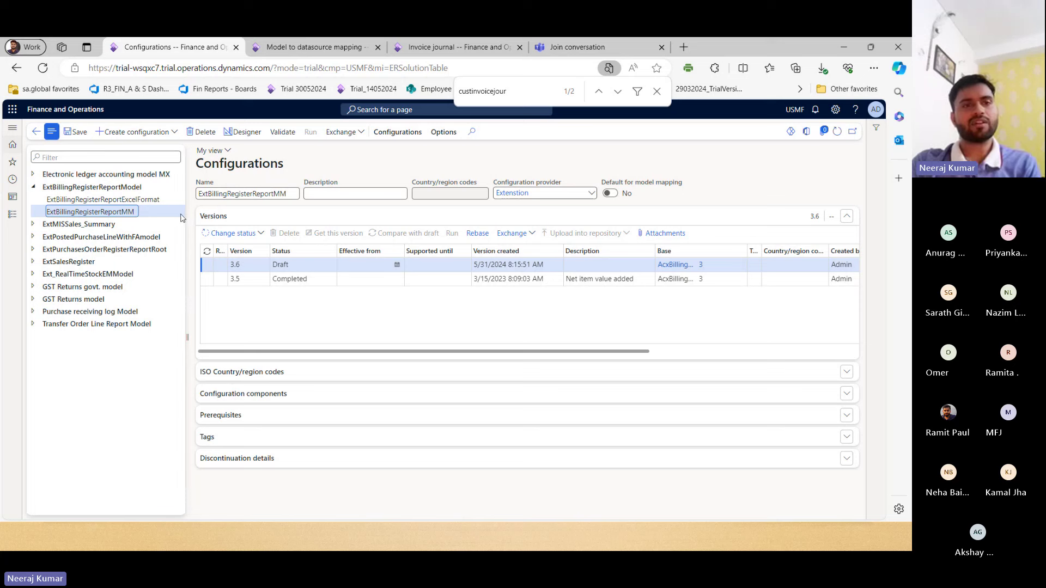
Step: Save user parameters with Collect query statistics on and Debug trace format, then select ExtBillingRegisterReportExcelFormat
click(398, 132)
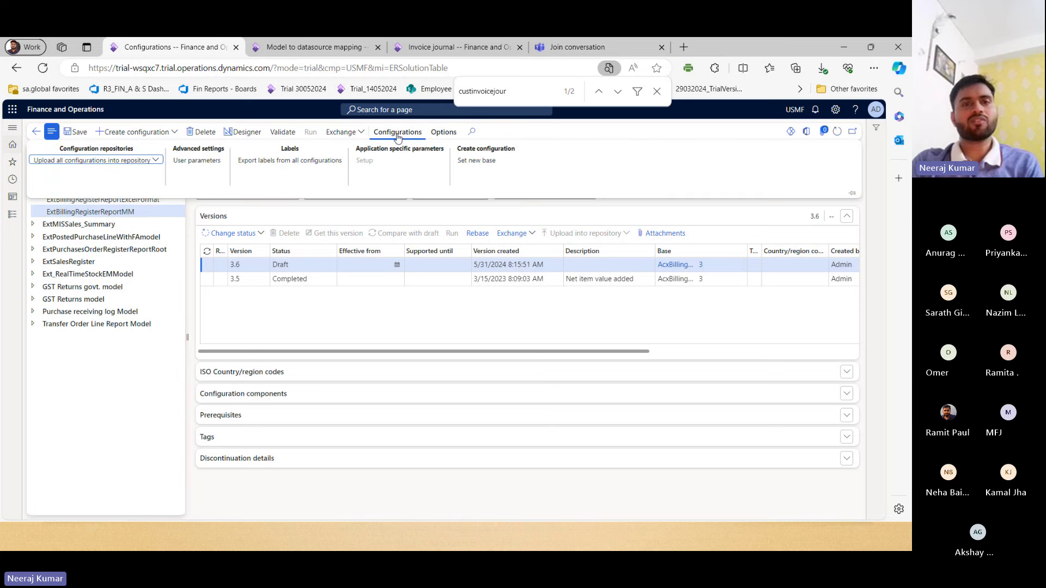
click(202, 161)
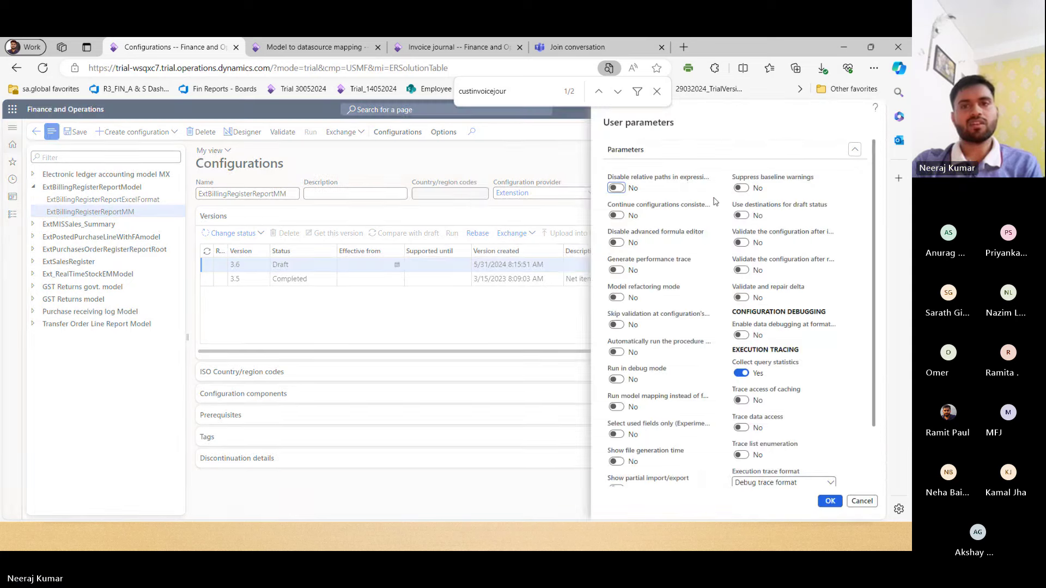
mouse_move(770, 371)
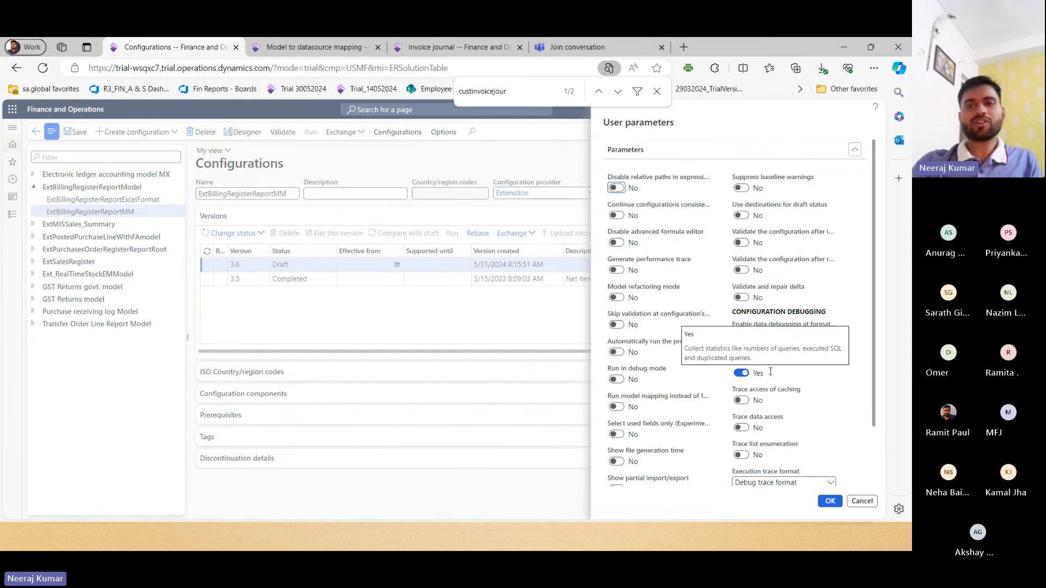
scroll(771, 371, down, 1)
mouse_move(768, 297)
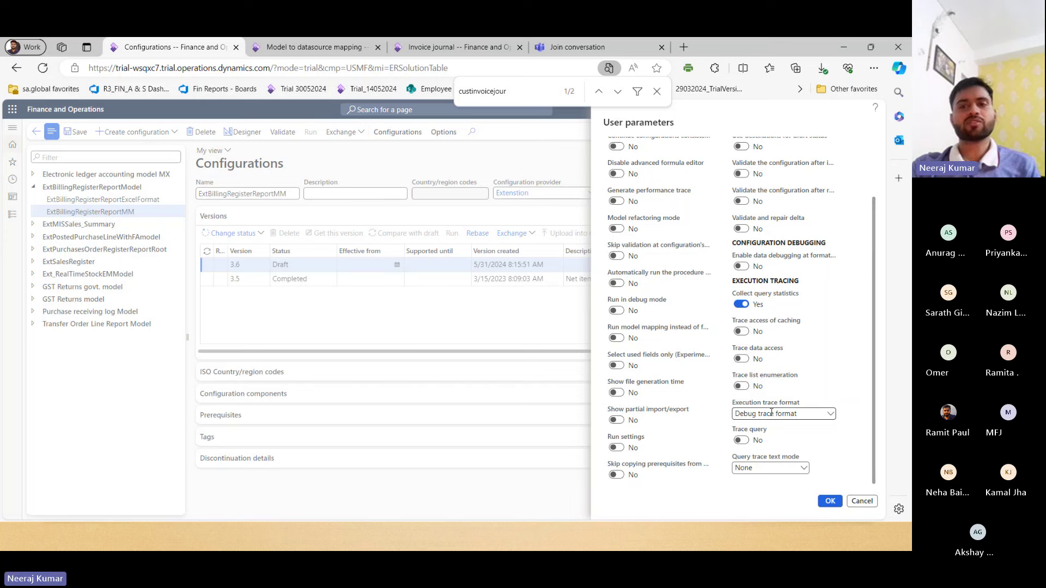
click(805, 413)
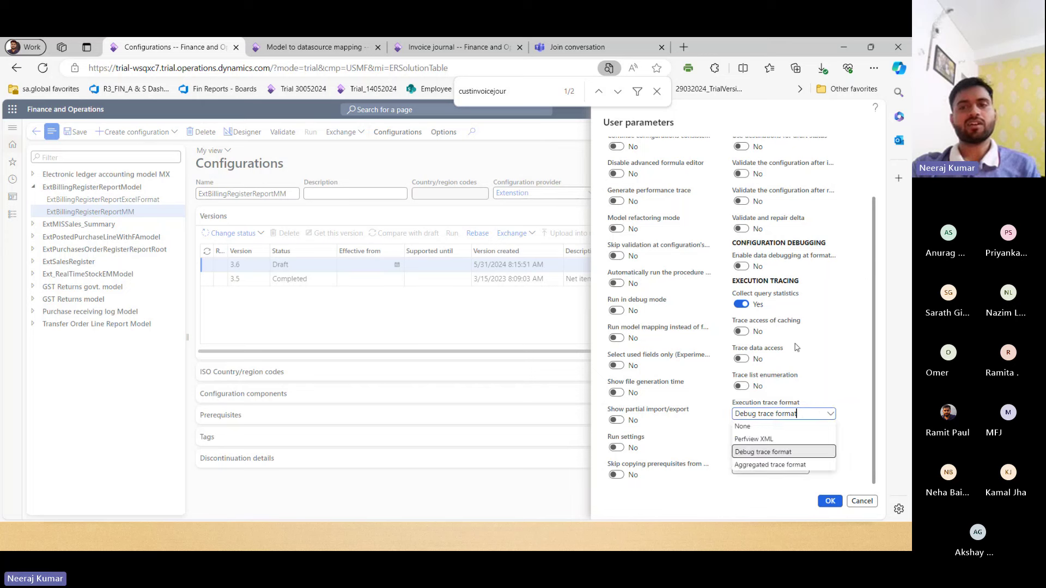
click(808, 408)
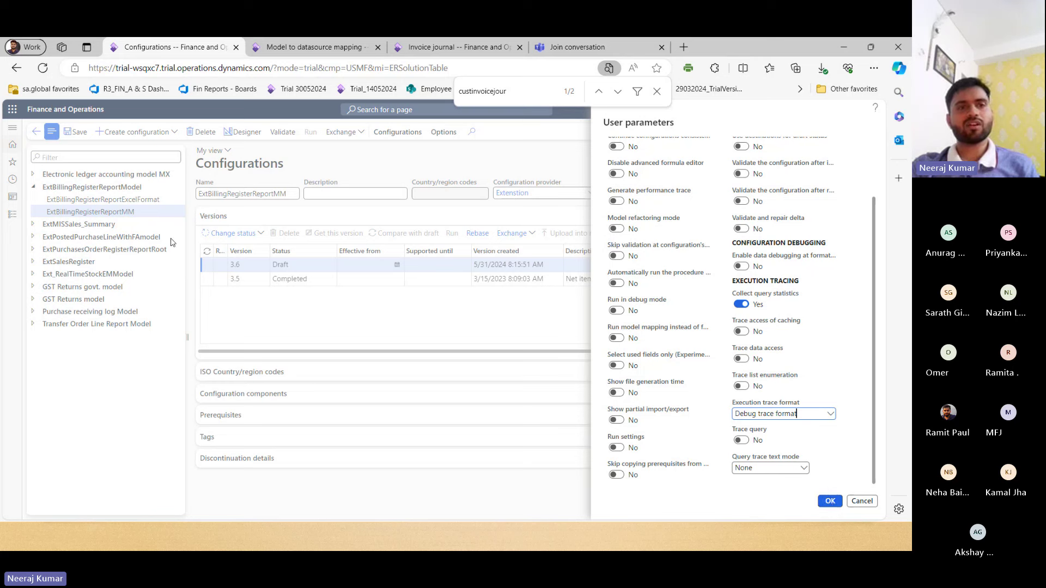
click(819, 502)
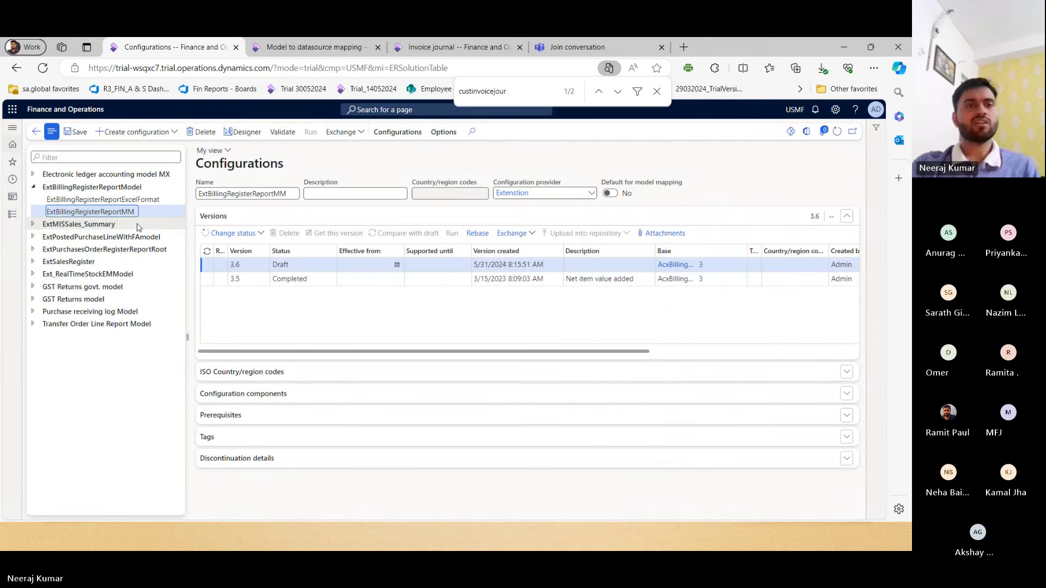
click(150, 200)
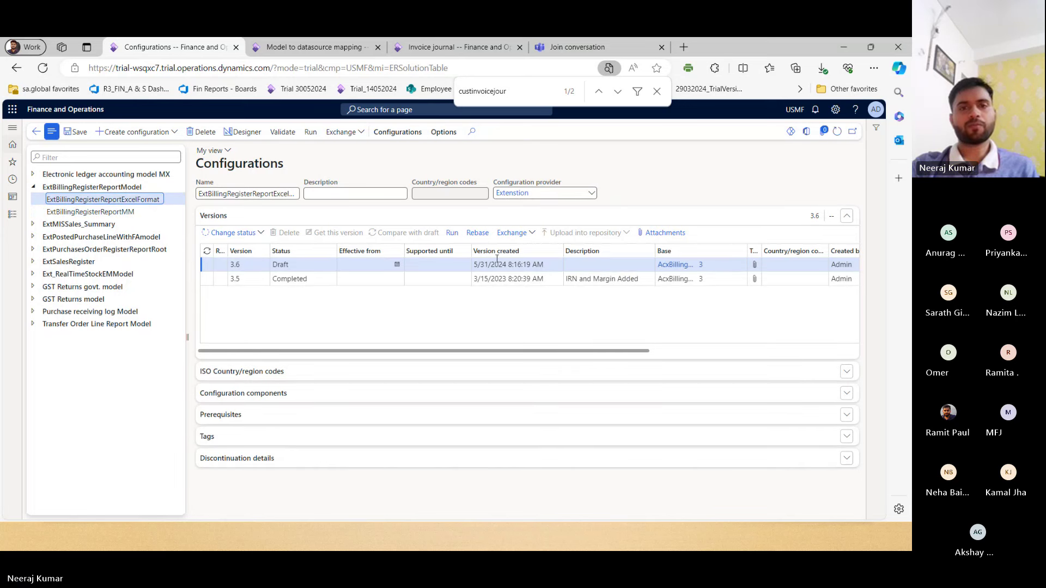
Step: Run completed version 3.5 with the 1/1/2017 date filter cleared and read the $403_Category error
click(506, 279)
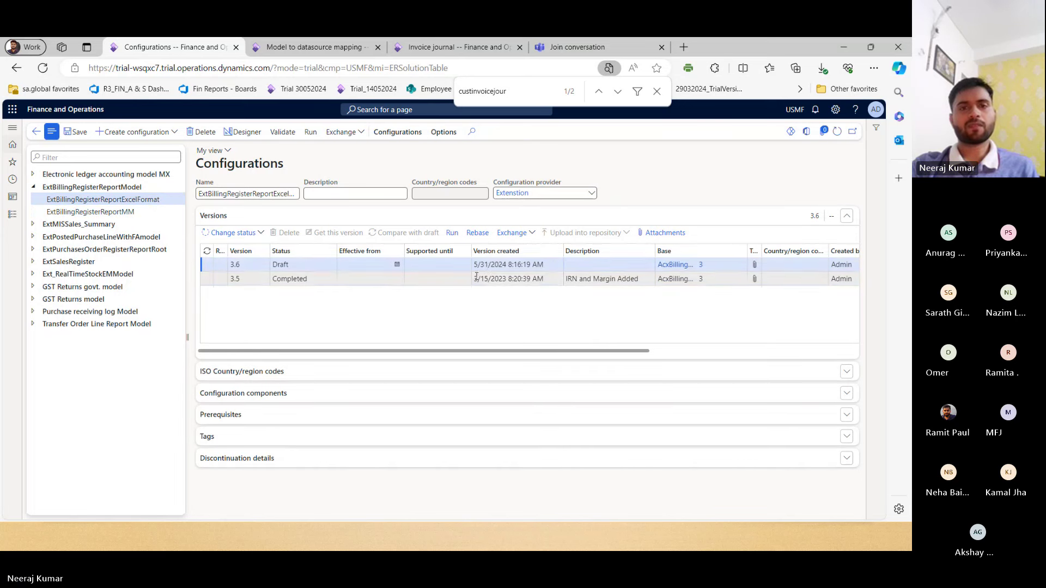
click(461, 240)
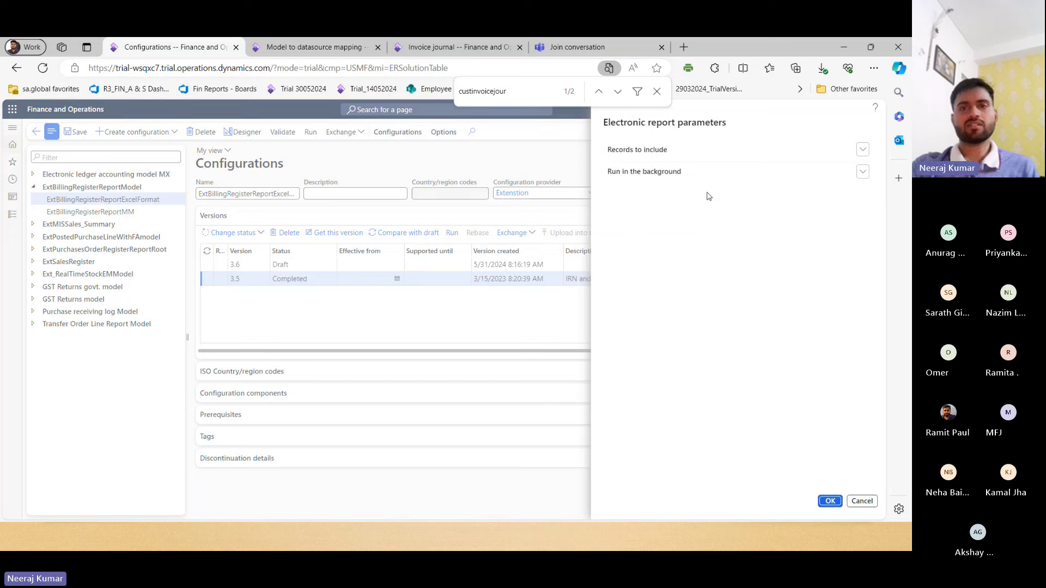
click(633, 145)
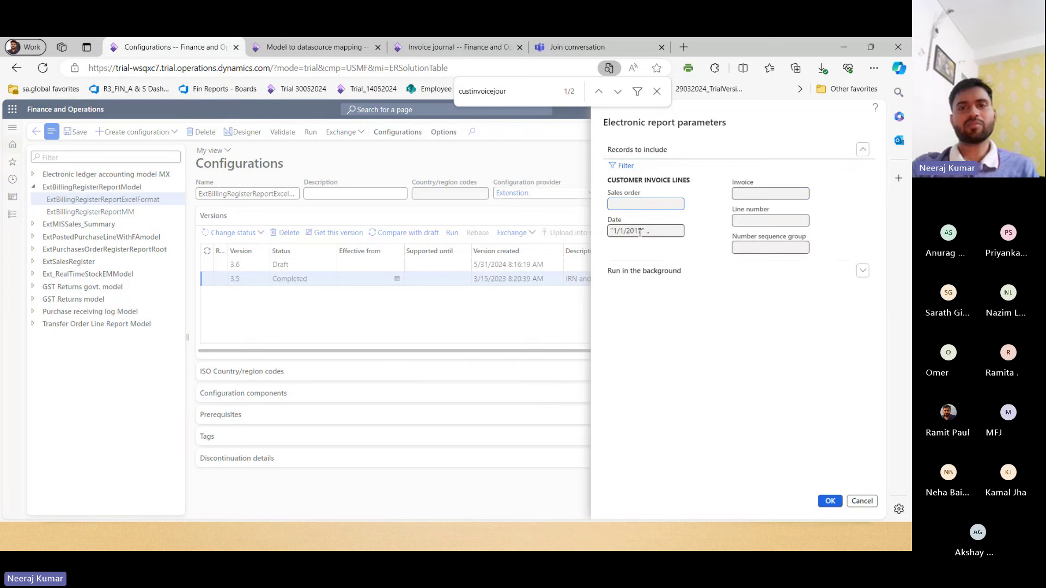
drag(644, 233, 610, 232)
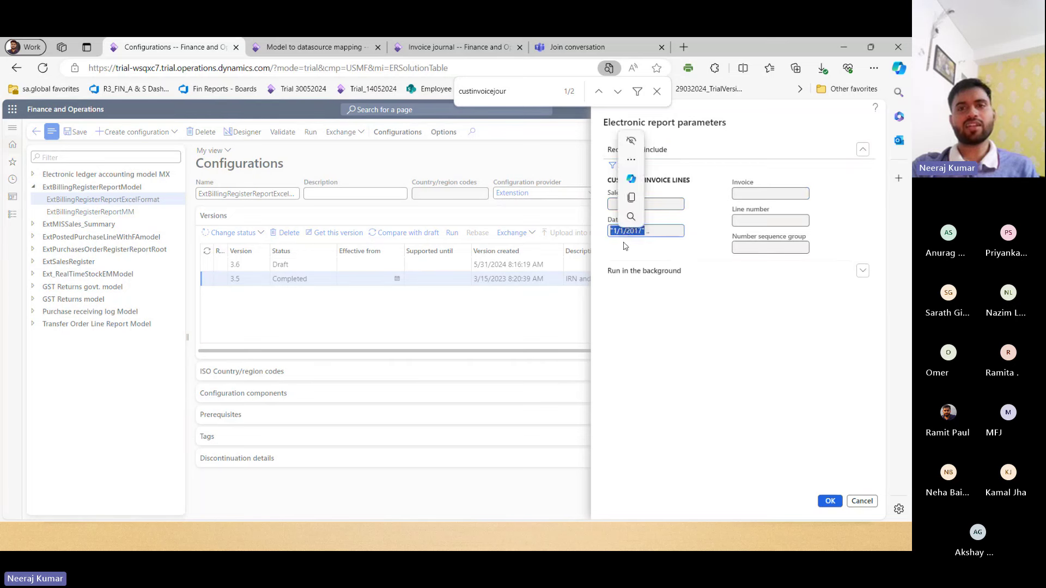
click(630, 246)
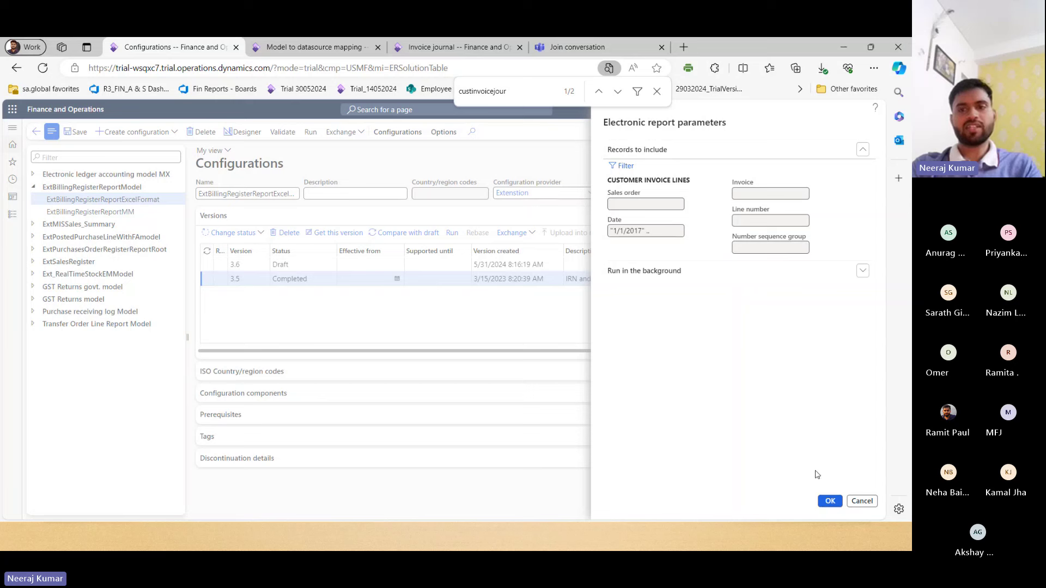
click(830, 502)
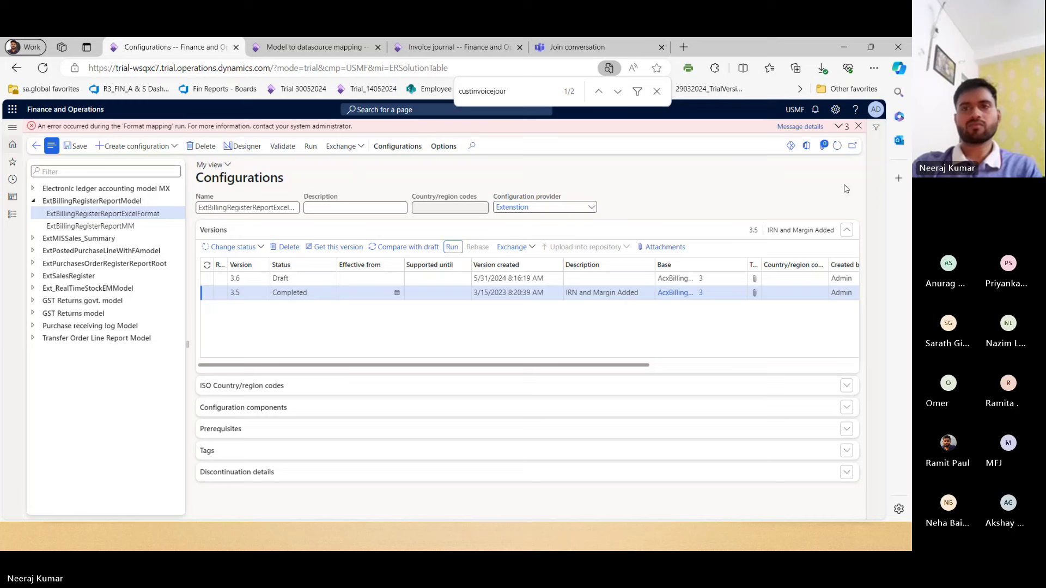
click(838, 127)
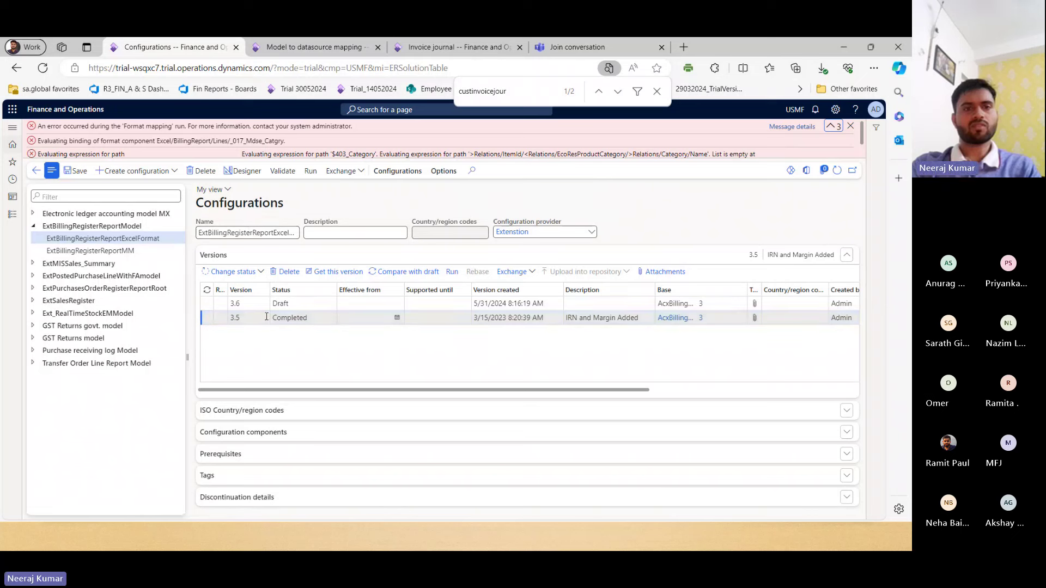
key(alt+Left)
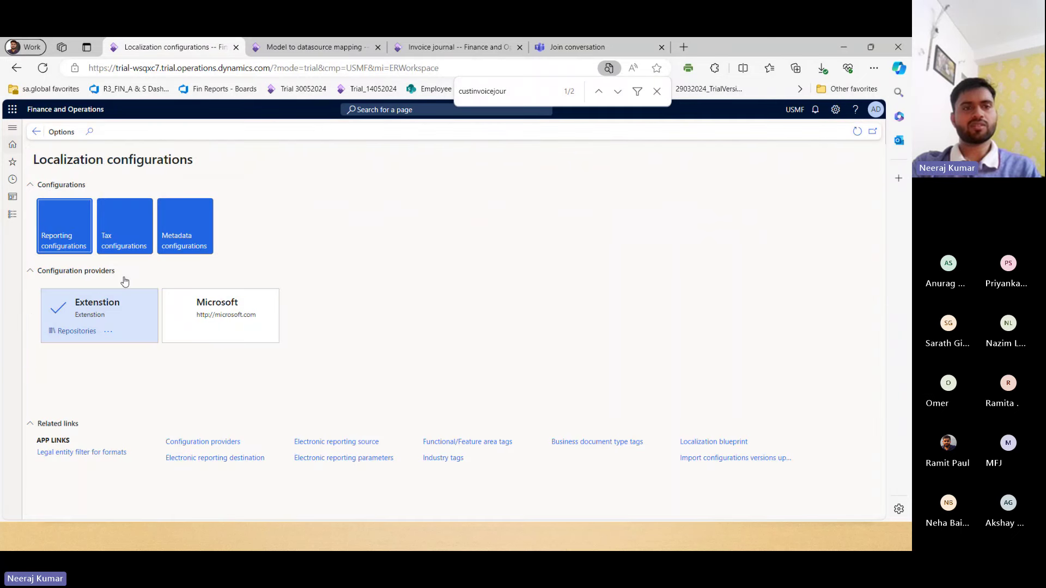
Step: Run draft version 3.6 of ExtBillingRegisterReportExcelFormat to generate the BillingReportSales workbook
click(64, 240)
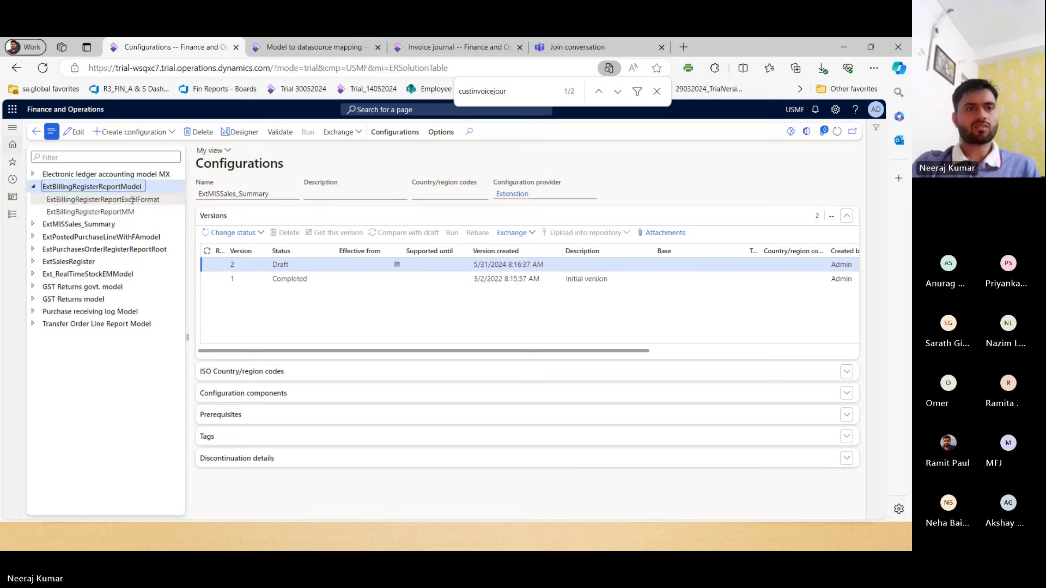
click(132, 201)
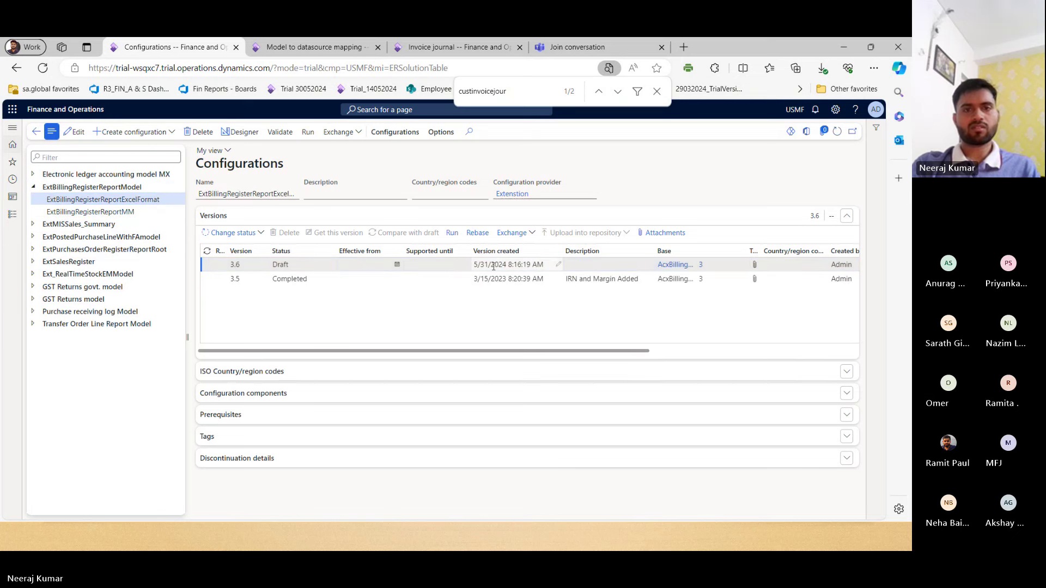
click(453, 234)
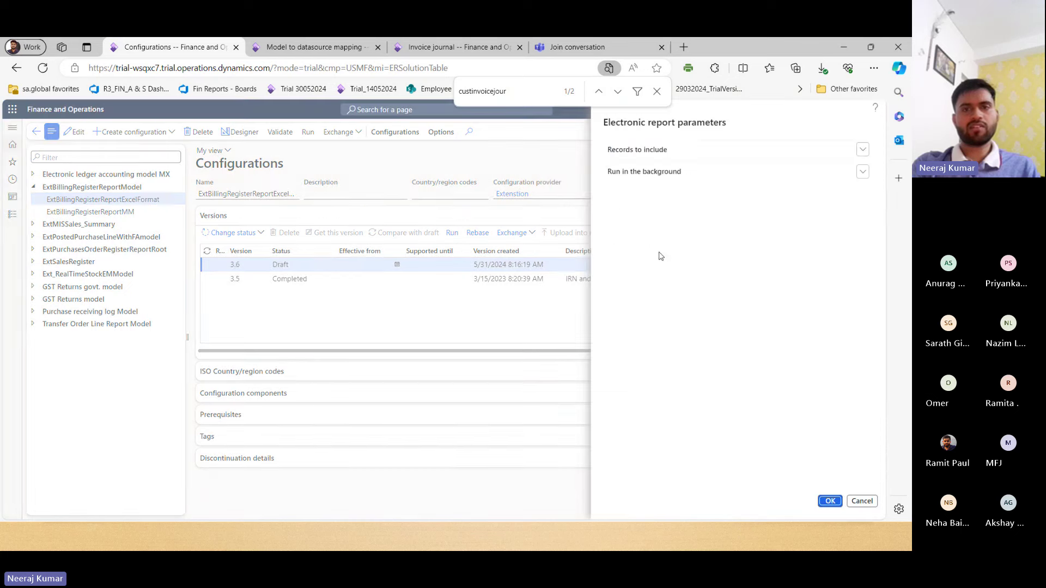
click(742, 158)
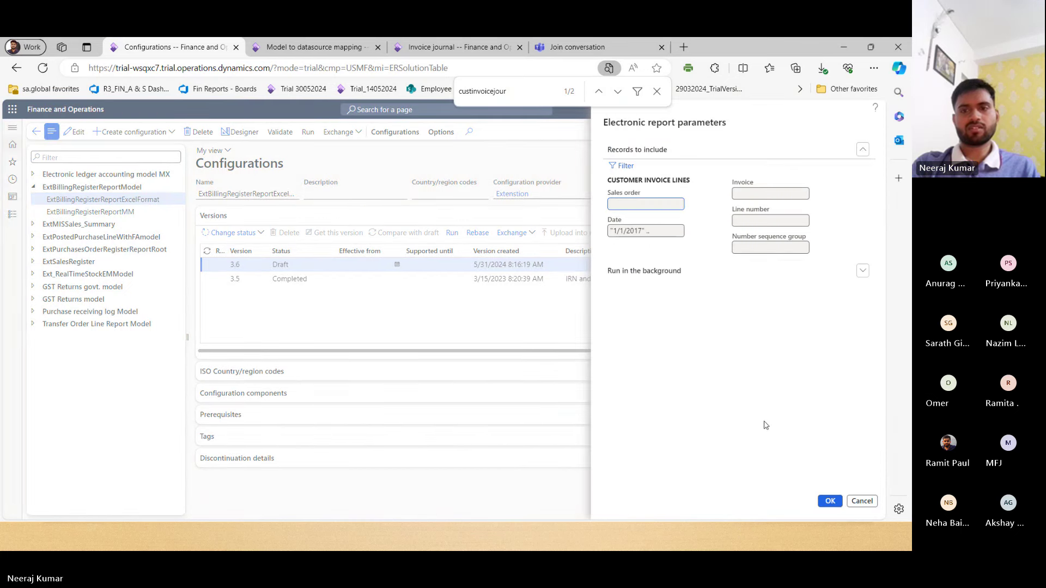
click(829, 502)
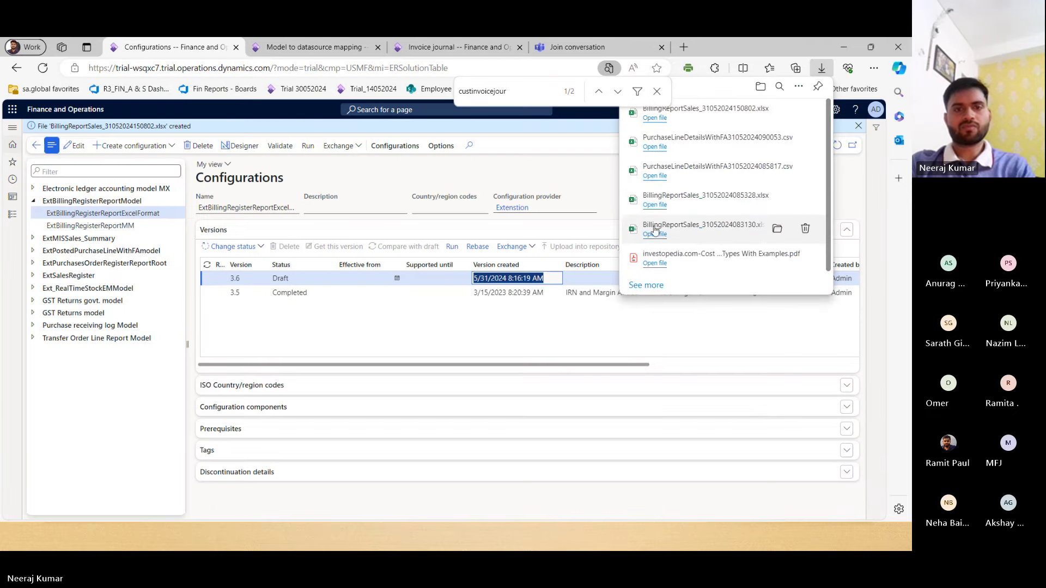
Step: Bring the Teams meeting forward and switch the camera off and back on
key(alt+Tab)
key(Tab)
key(Tab)
key(Tab)
key(Tab)
key(Tab)
key(Tab)
key(Tab)
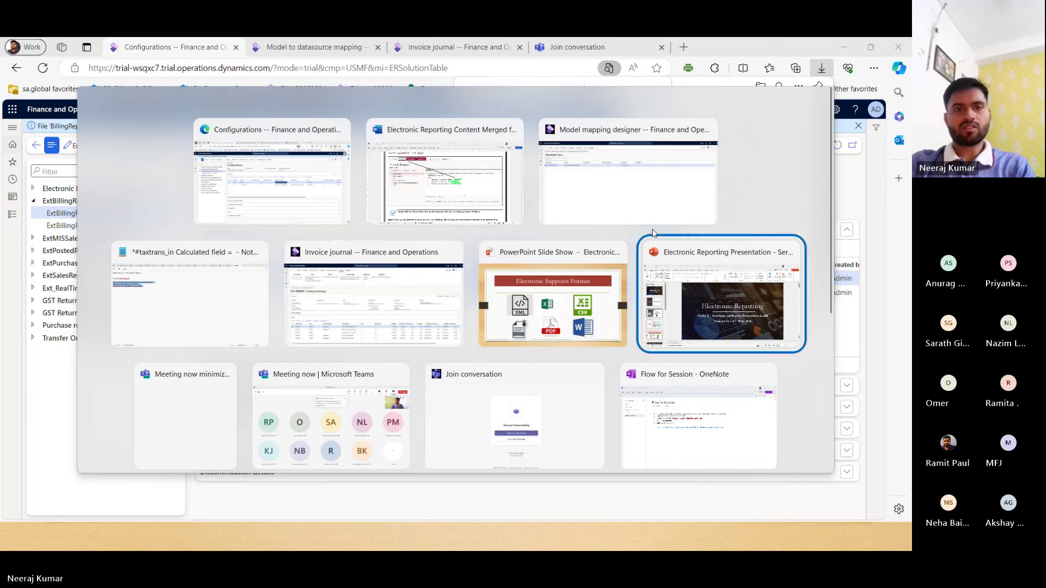
key(Tab)
key(Tab)
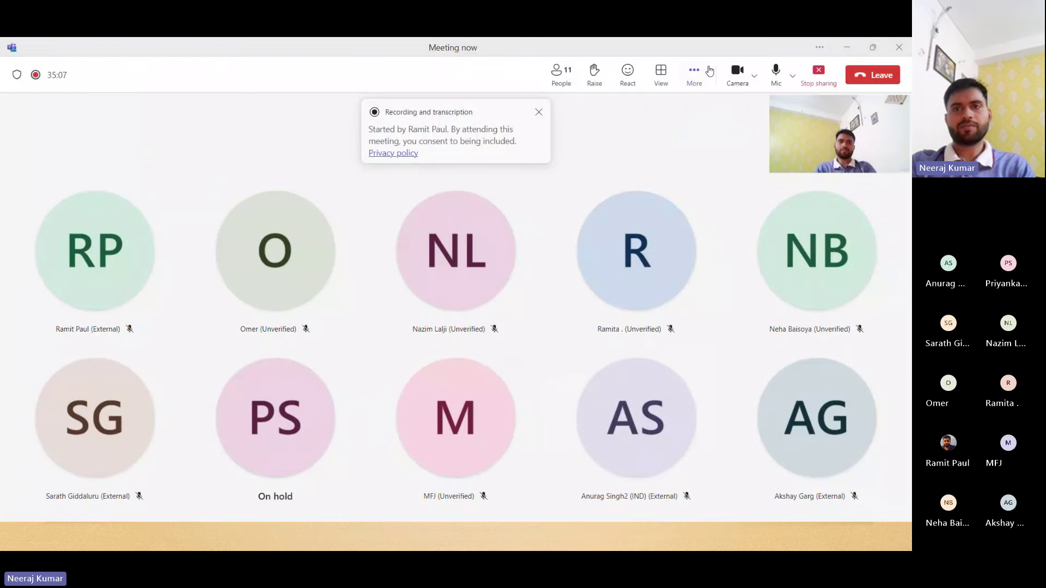
click(738, 72)
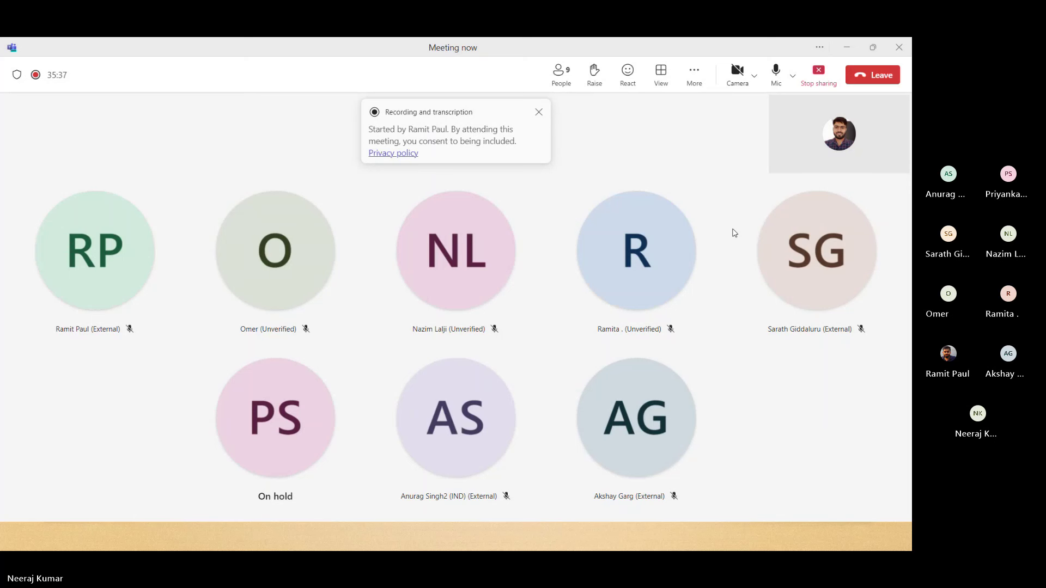
click(738, 86)
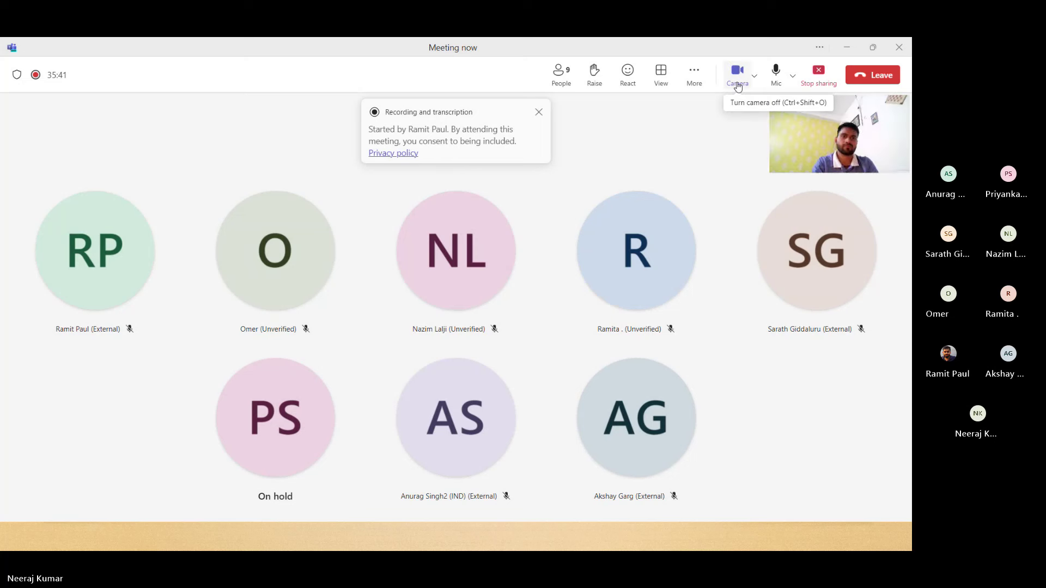
key(alt+Tab)
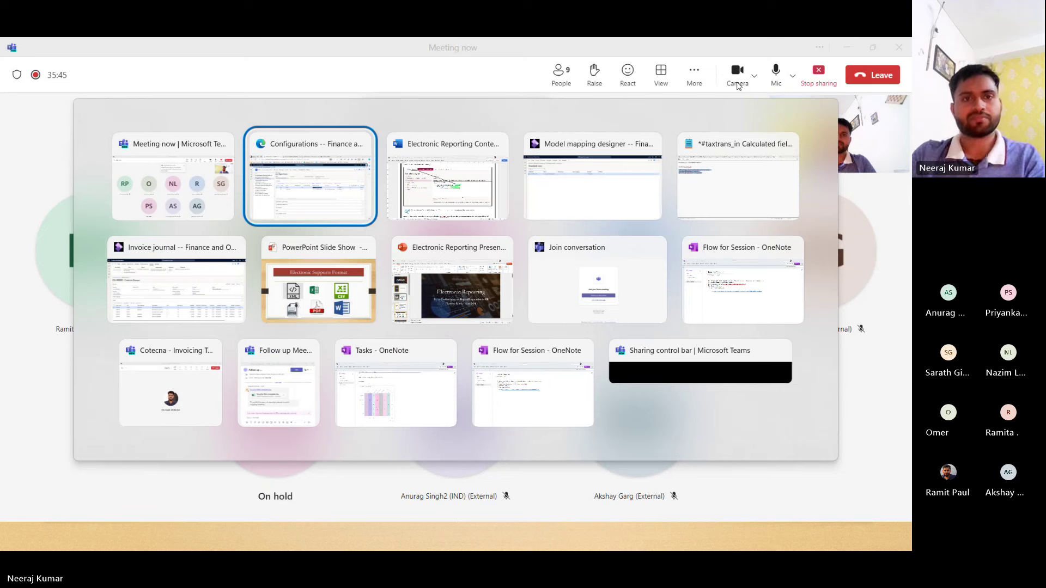
Step: Open the downloaded BillingReportSales workbook in Excel, maximized with editing enabled
key(alt+Tab)
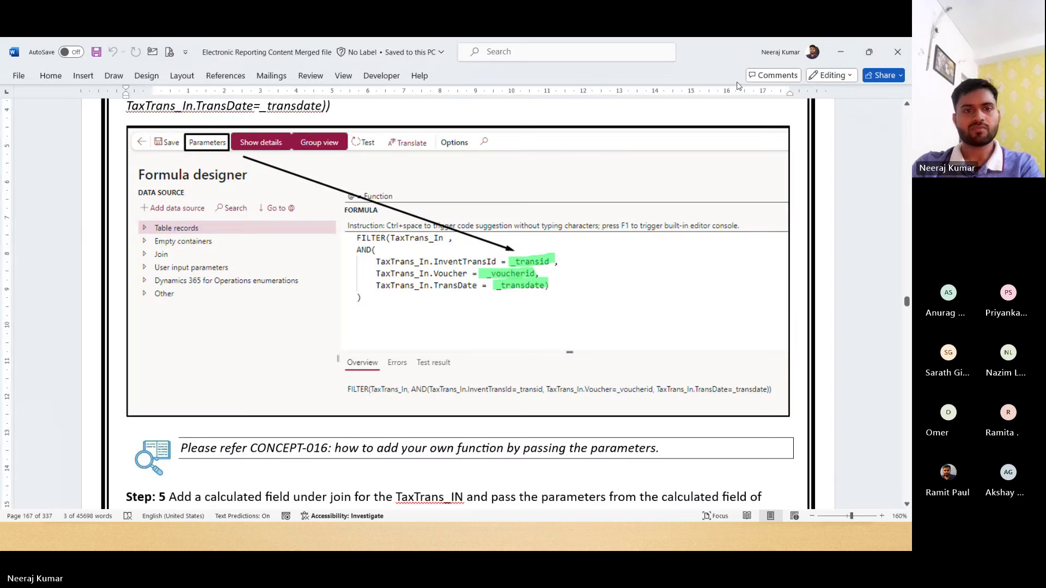
key(alt+Tab)
key(Tab)
key(Tab)
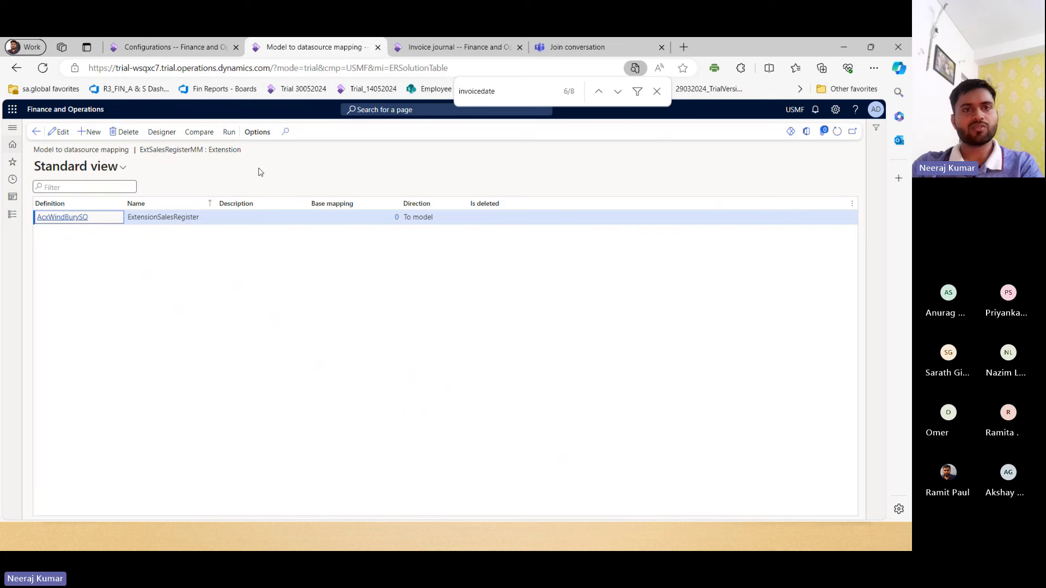
key(ctrl+shift+Tab)
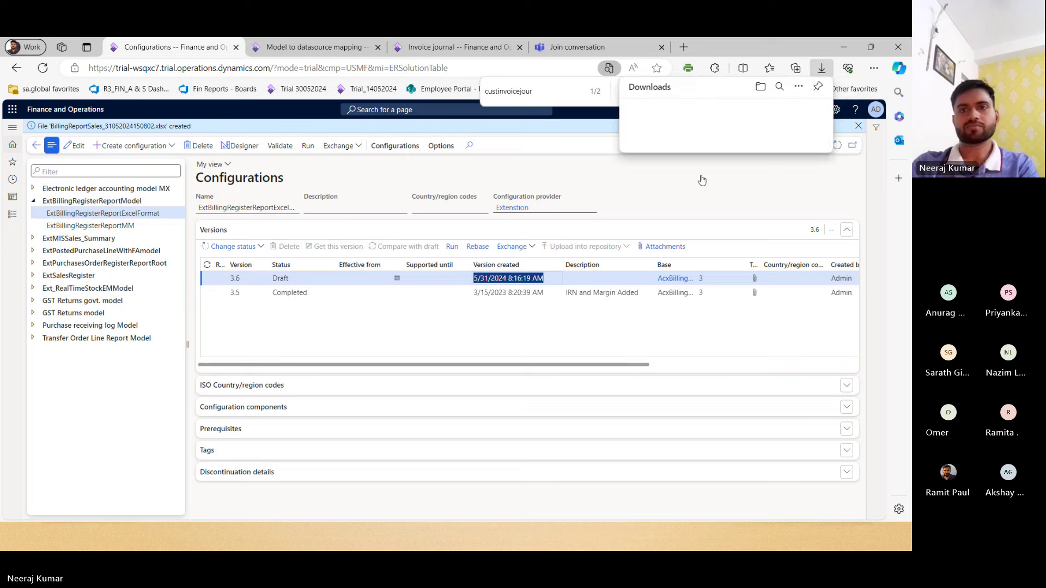
click(736, 113)
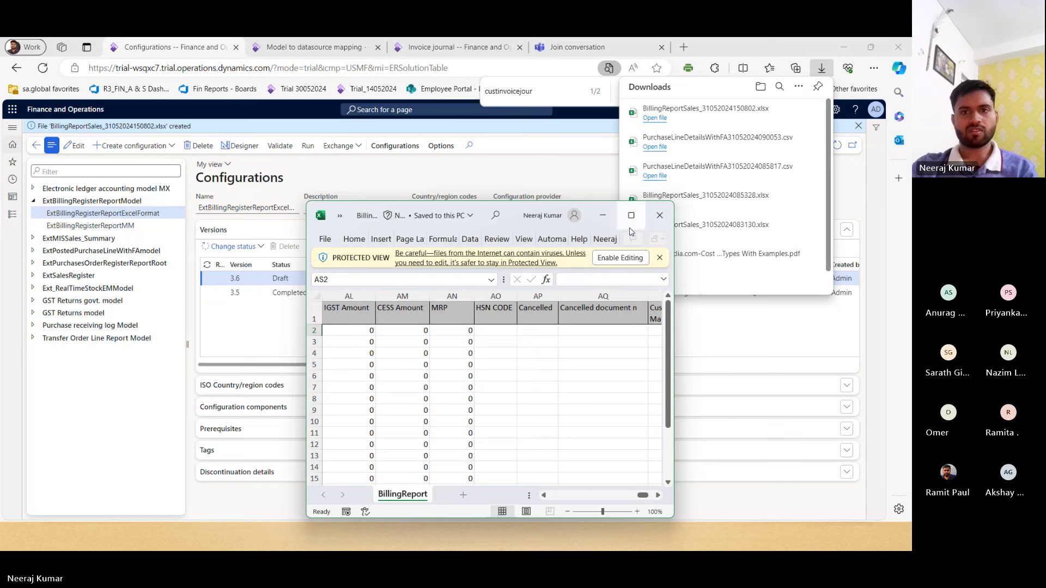
click(632, 216)
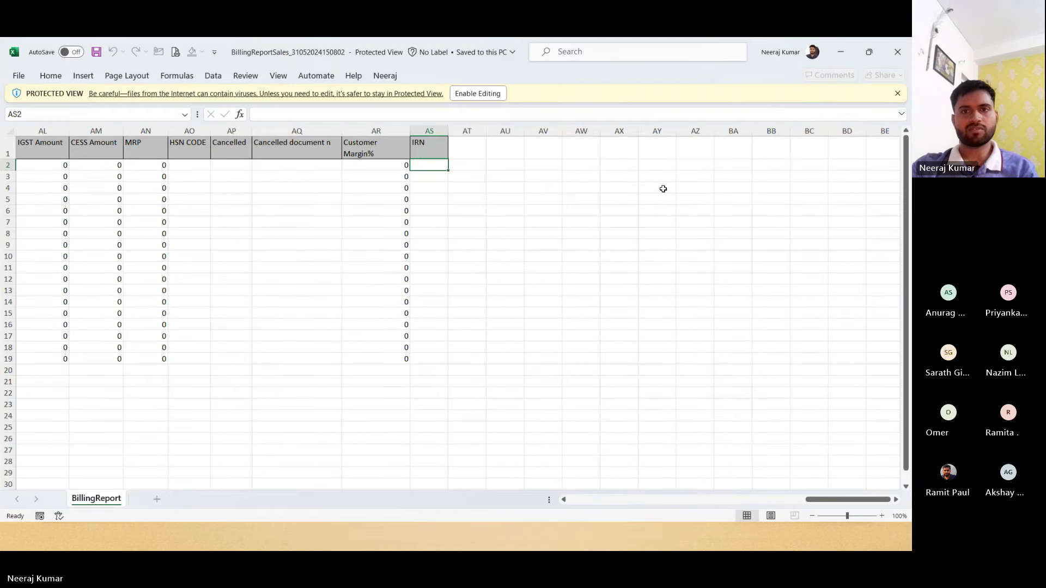
click(481, 95)
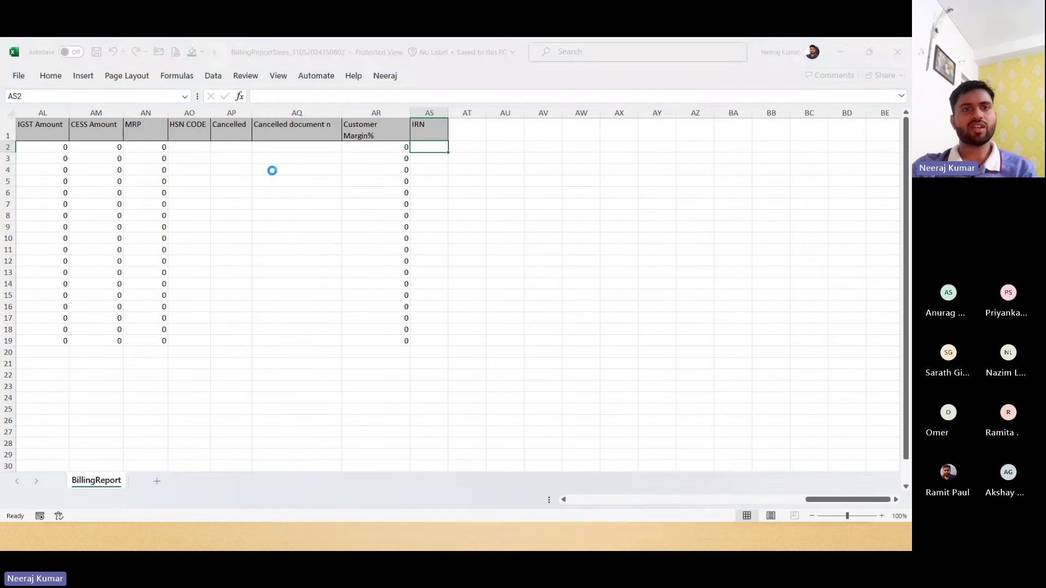
Step: Check the MRP value in AN2 and jump through the BillingReport columns to the last headers
click(151, 150)
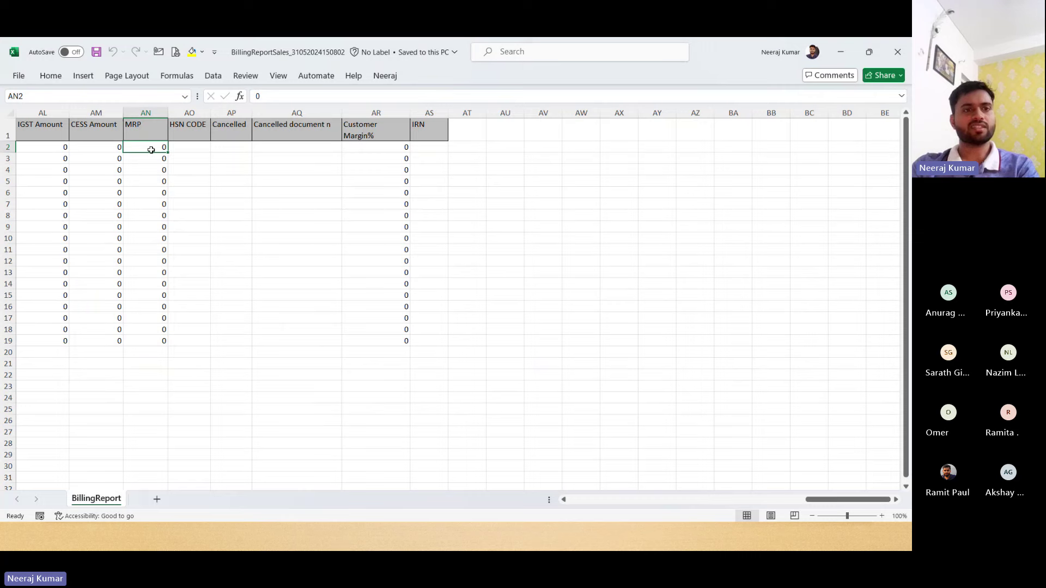
key(ctrl+Home)
key(ctrl+shift+Down)
key(Right)
key(ctrl+Up)
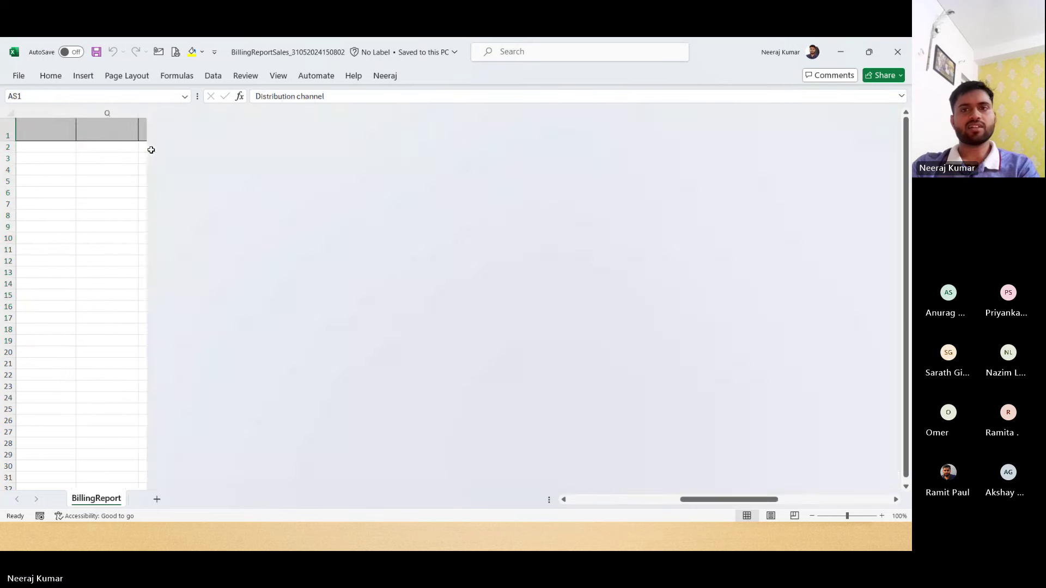
key(ctrl+Right)
key(ctrl+Home)
key(alt+Tab)
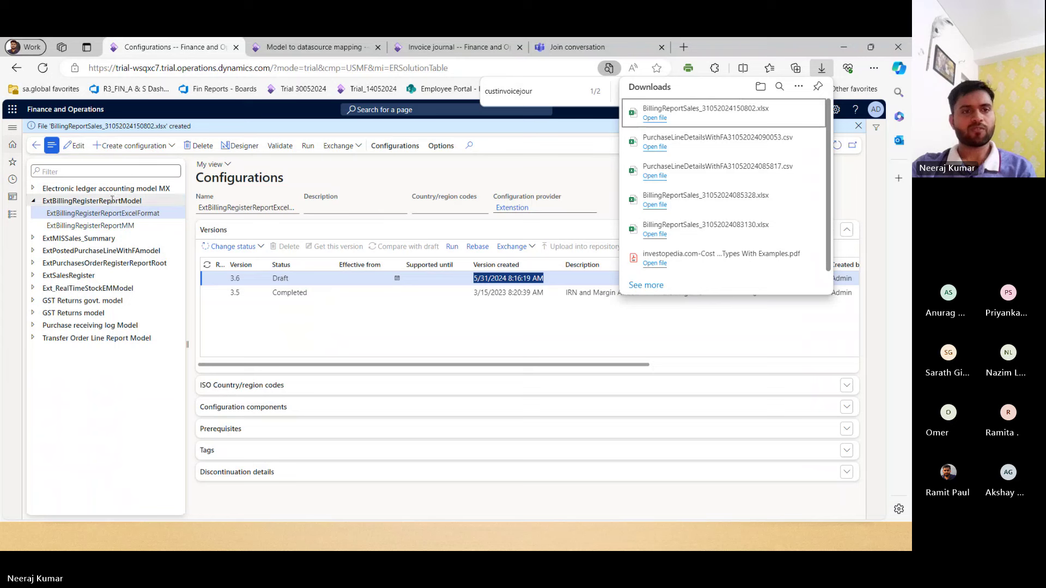
Step: Open ExtBillingRegisterReportMM's AcxSalesRegisterRoot mapping in the designer
click(113, 224)
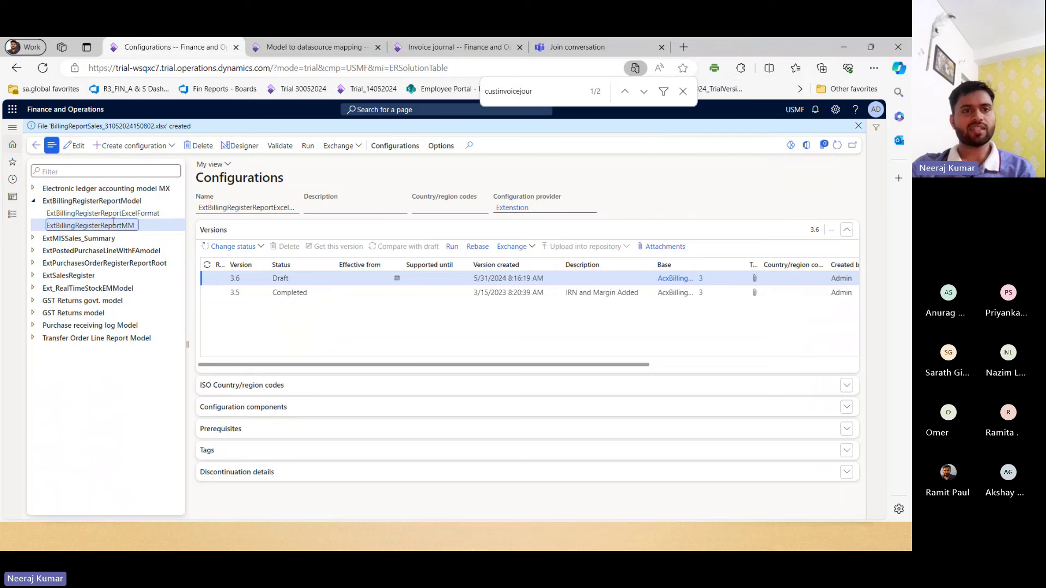
click(239, 145)
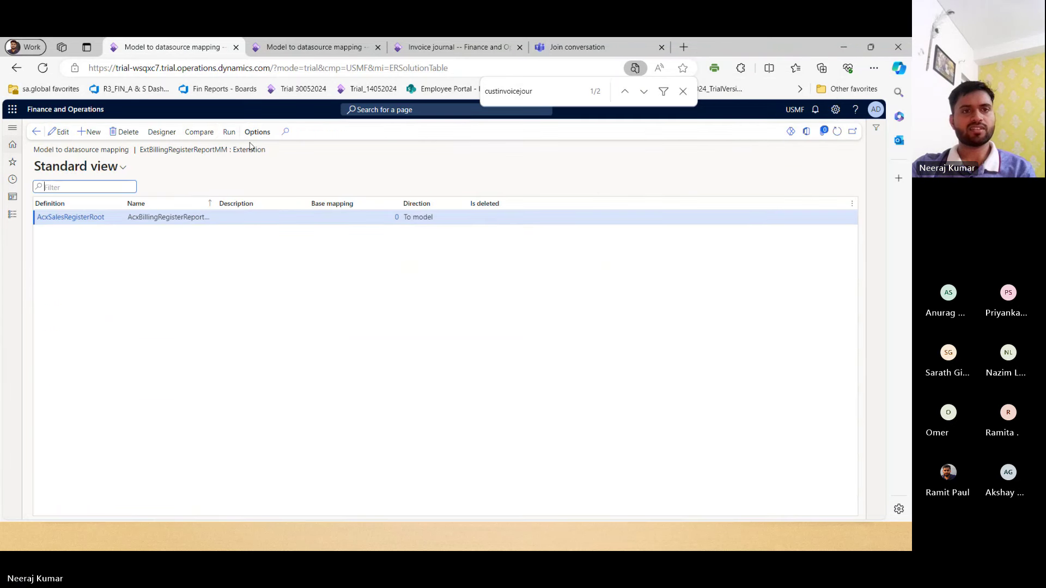
click(166, 133)
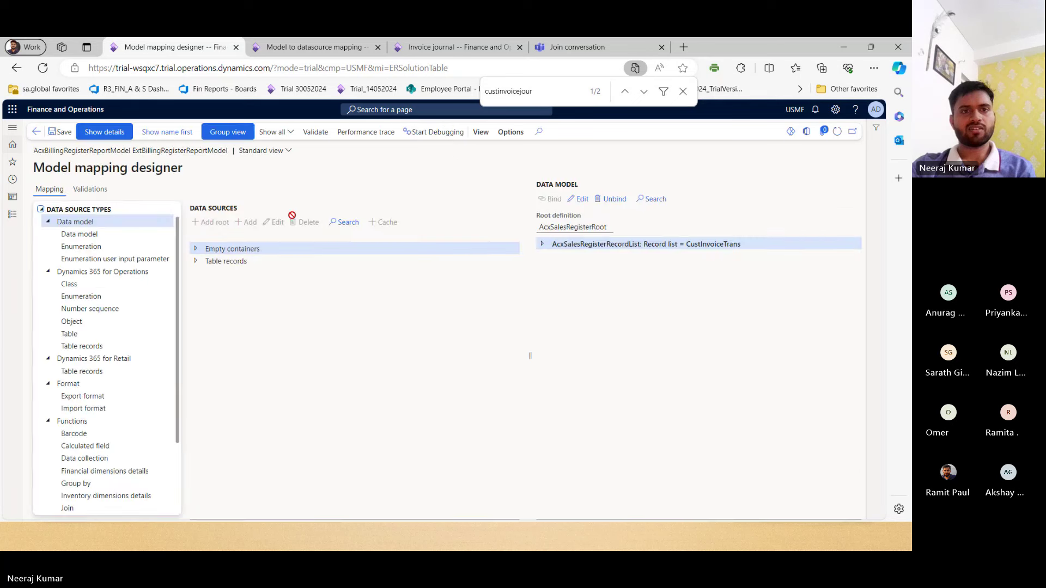
Step: Load the newest performance trace, sorted by creation date descending, into the designer
click(382, 133)
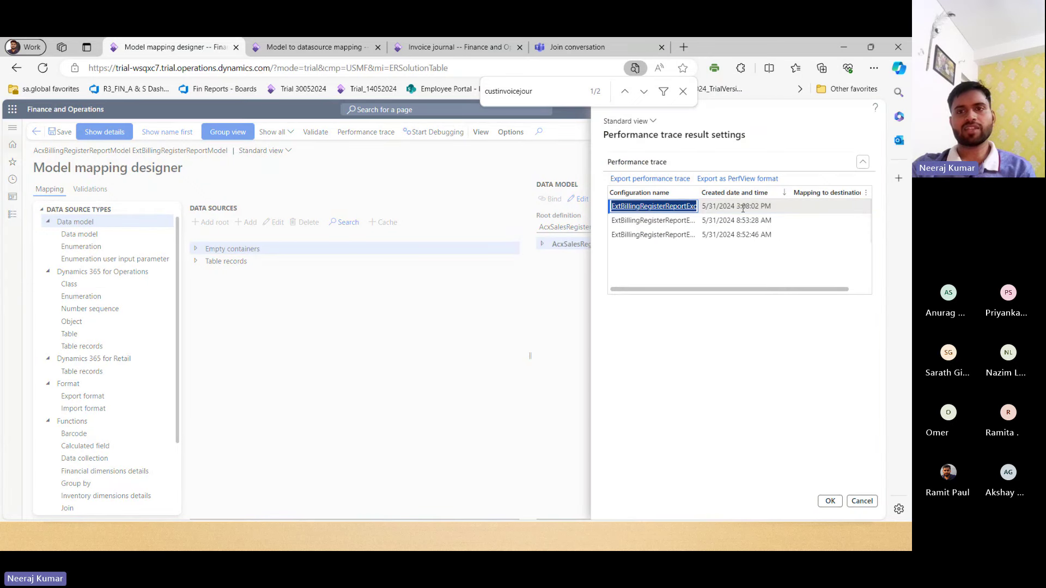
drag(743, 207, 765, 207)
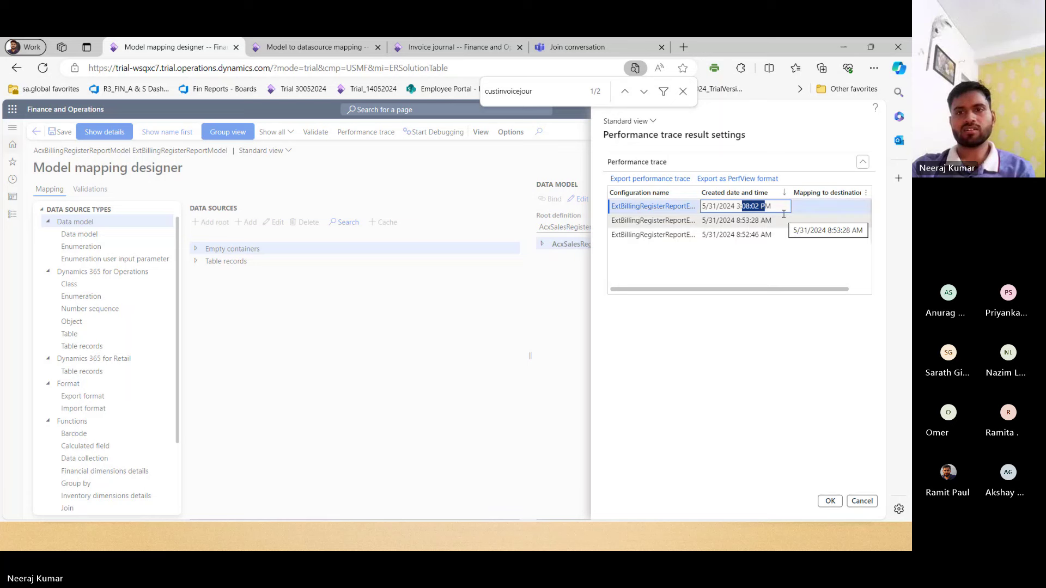
drag(698, 197, 734, 197)
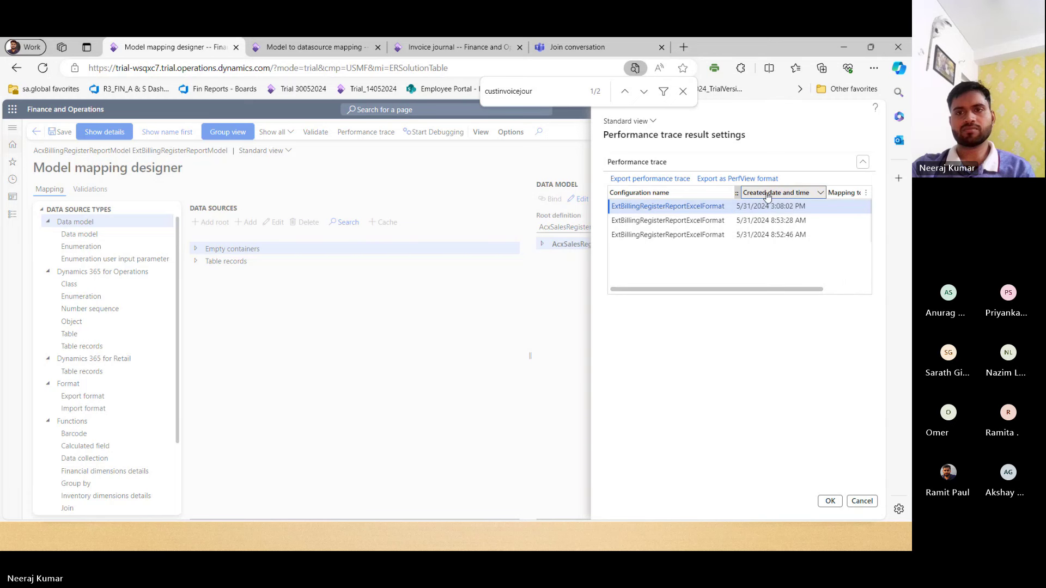
click(785, 195)
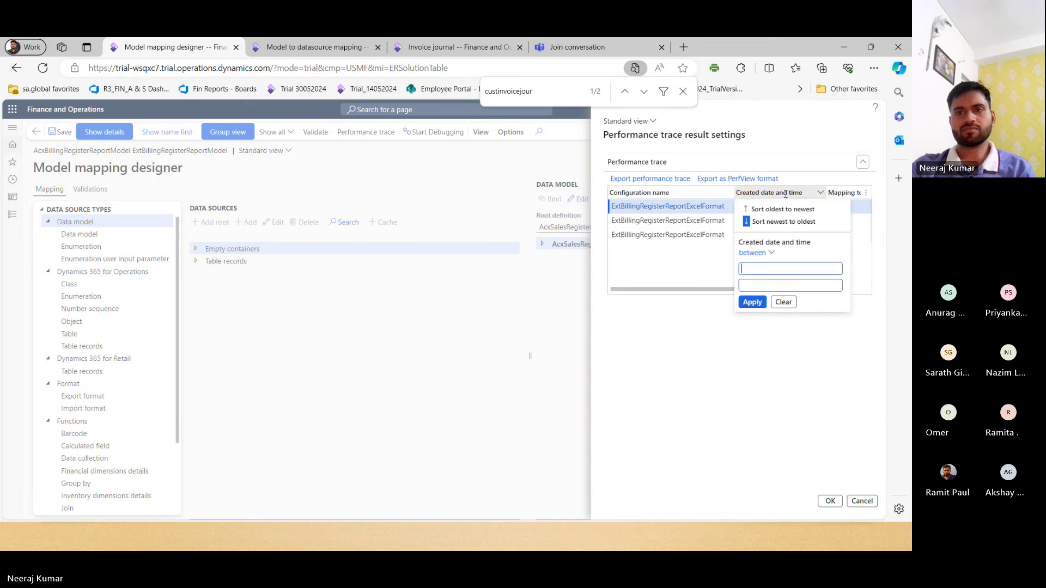
click(771, 222)
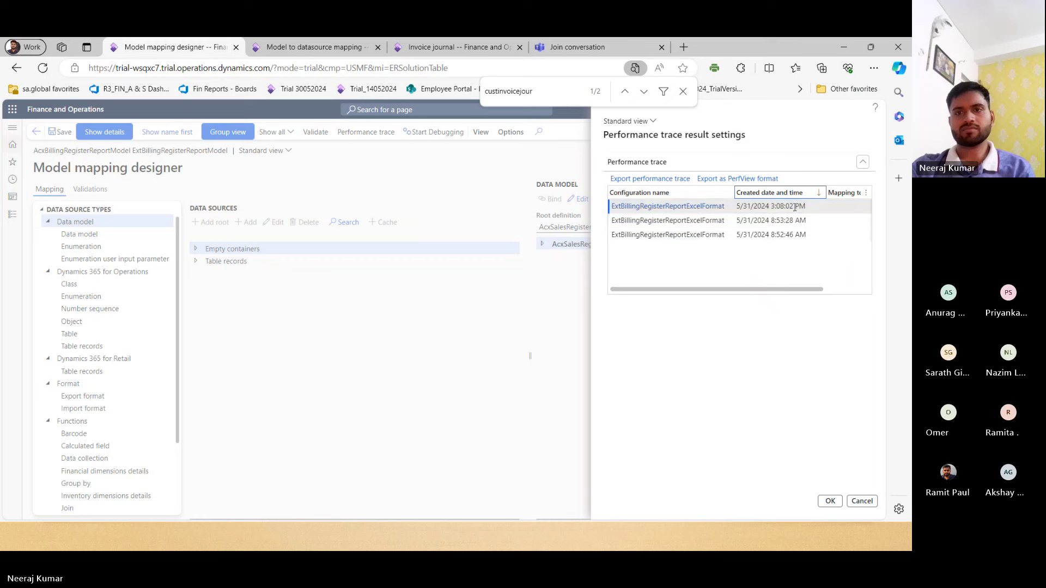
click(829, 502)
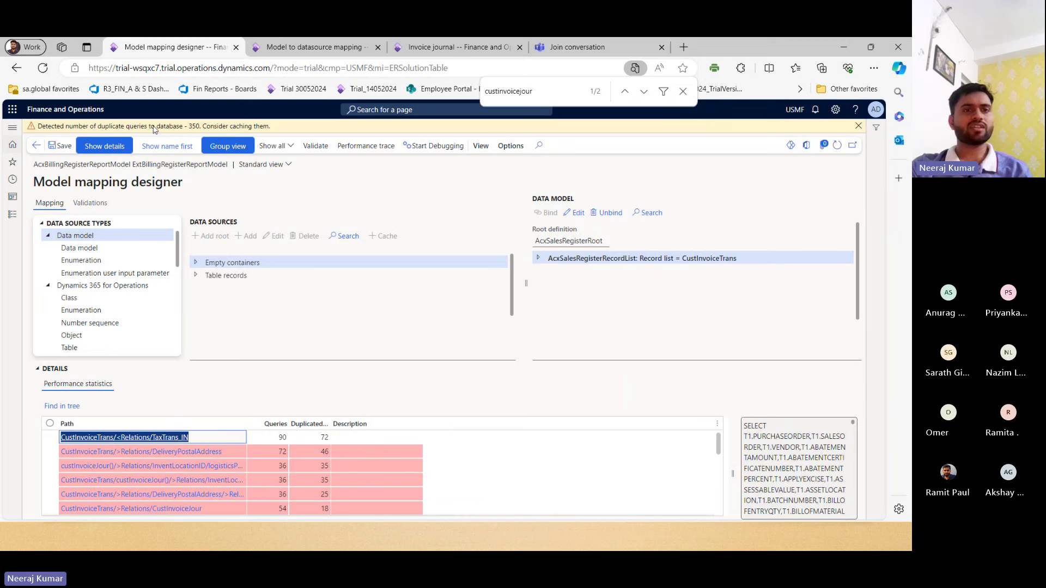
Step: Review the 350 duplicate-query warning and TaxTrans_IN's 90 queries with 72 duplicates
drag(189, 126, 202, 128)
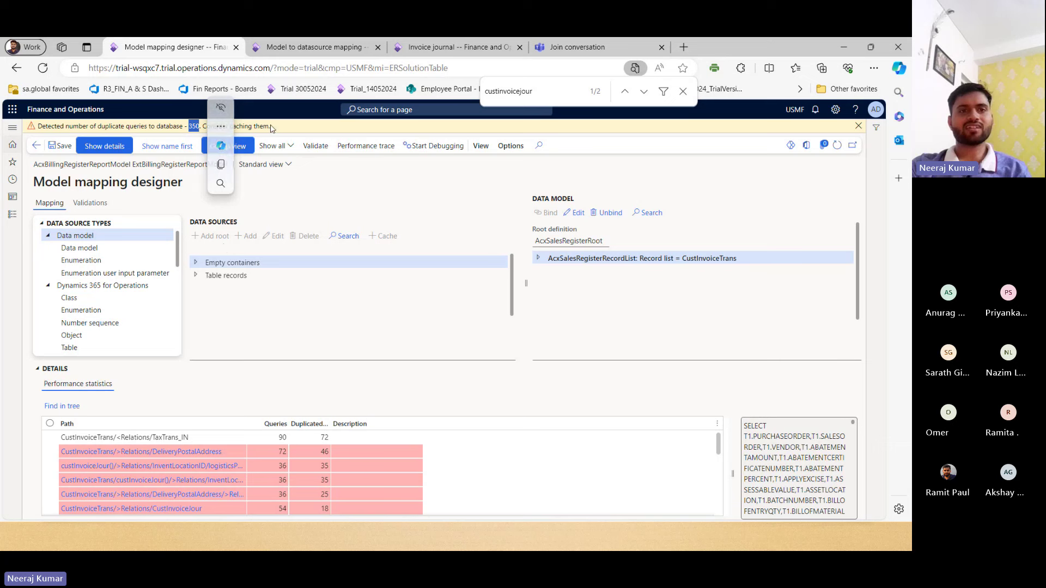
click(184, 129)
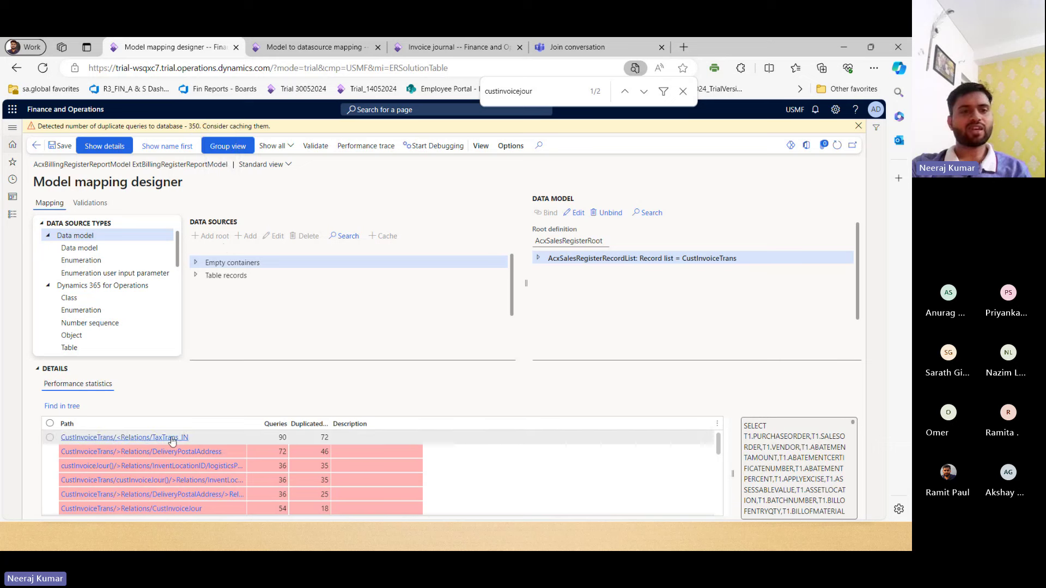
click(263, 438)
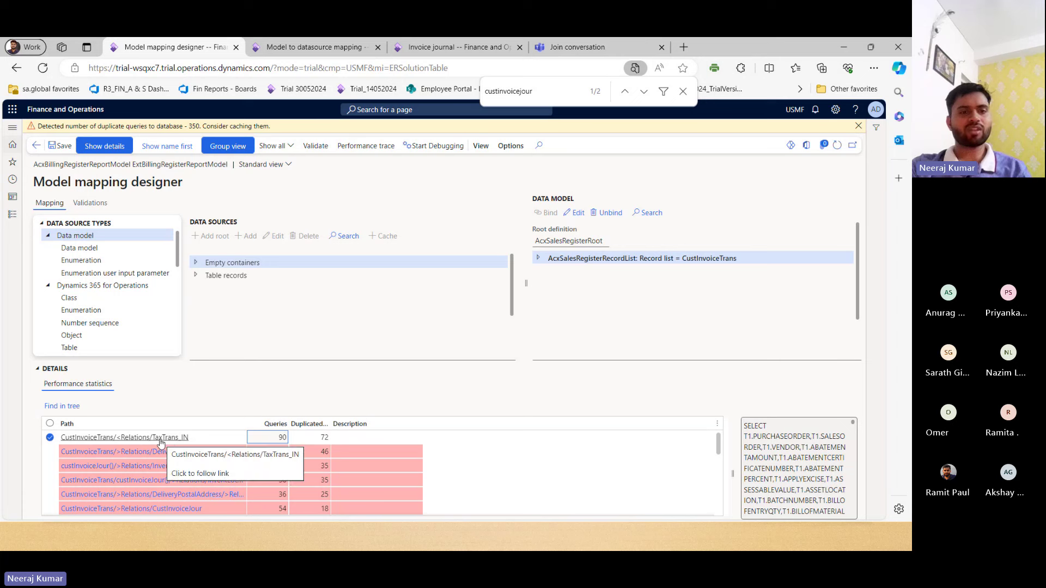
drag(278, 438, 293, 438)
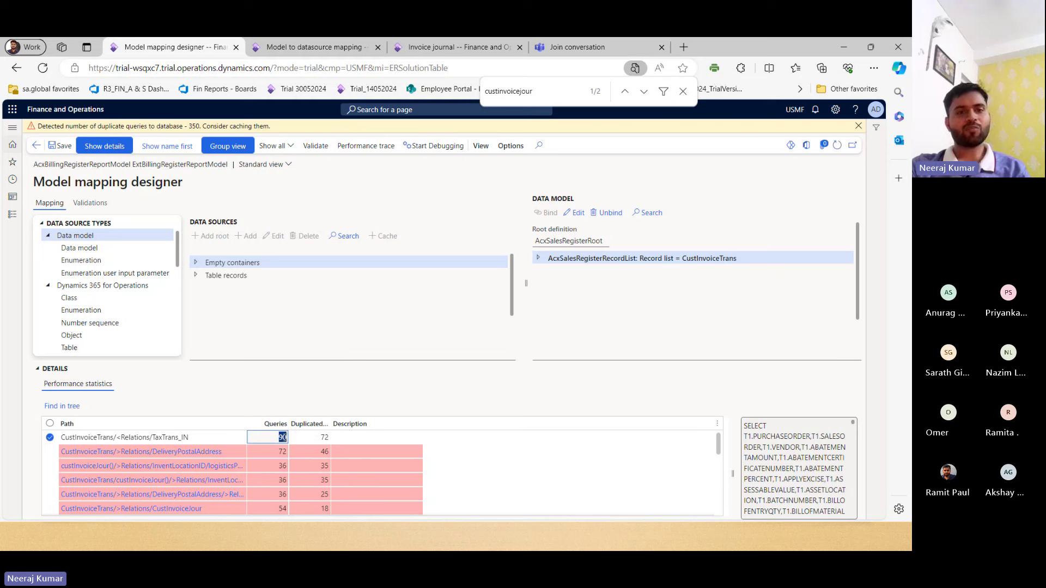
drag(315, 438, 338, 443)
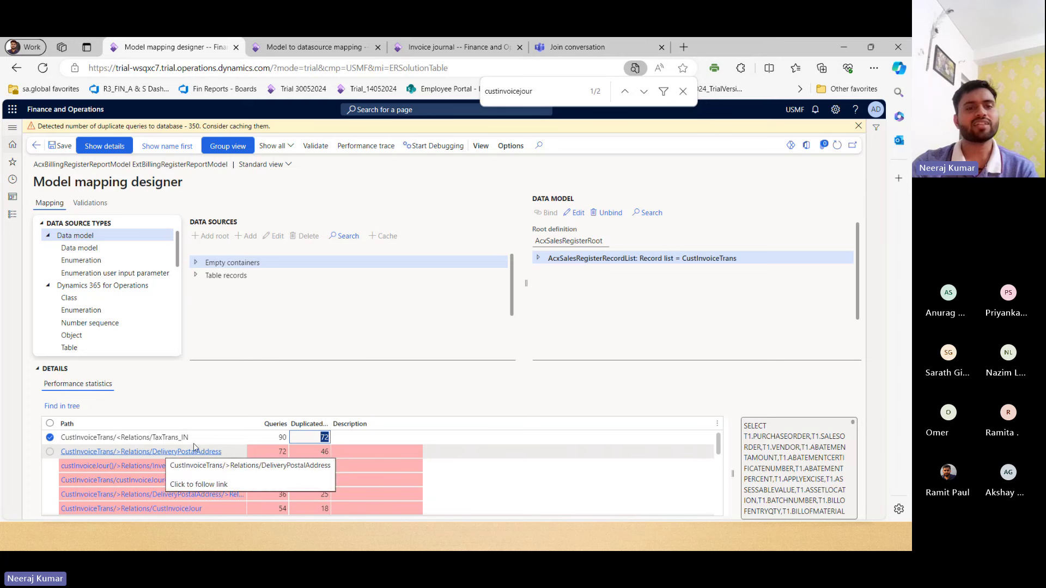
Step: Inspect the SQL queries of the DeliveryPostalAddress and custInvoiceJour statistics rows
click(305, 451)
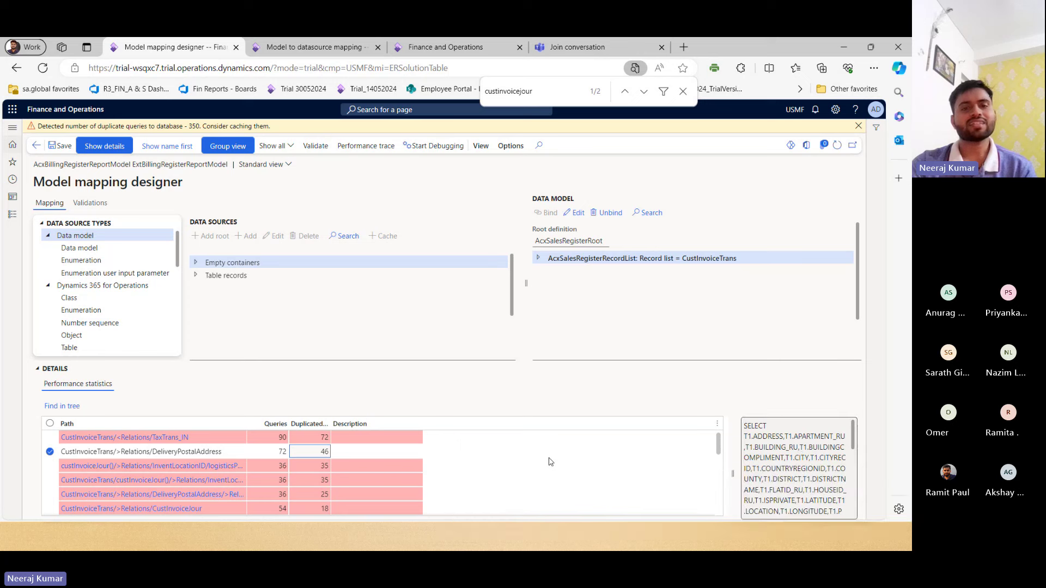
click(447, 472)
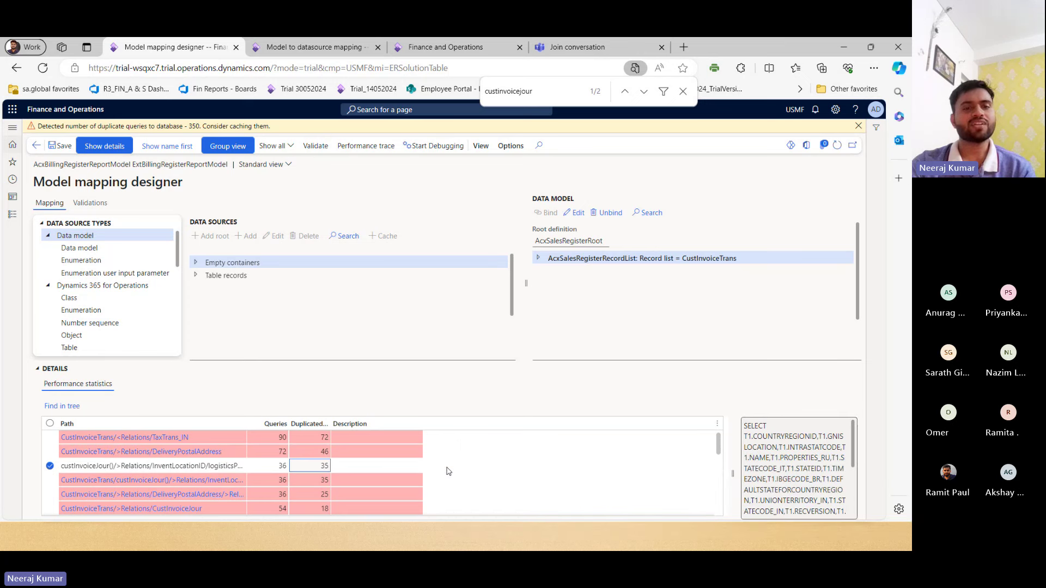
click(439, 479)
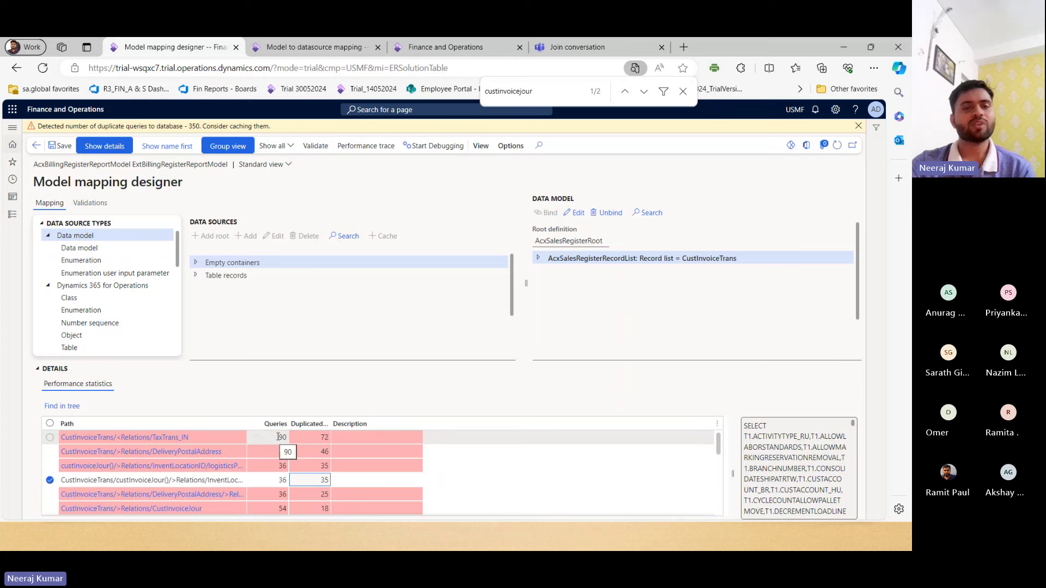
click(346, 492)
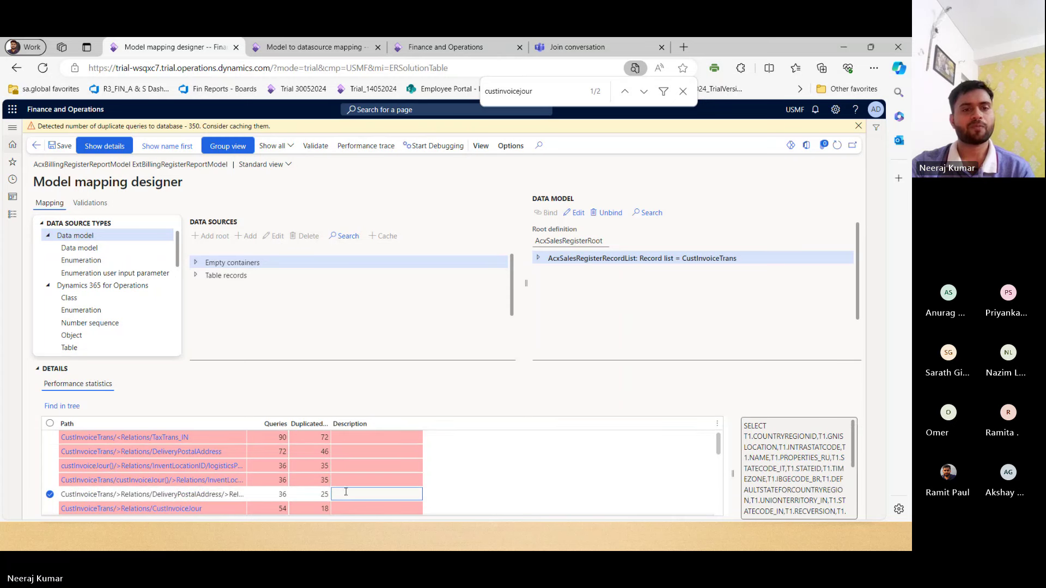
scroll(376, 474, down, 5)
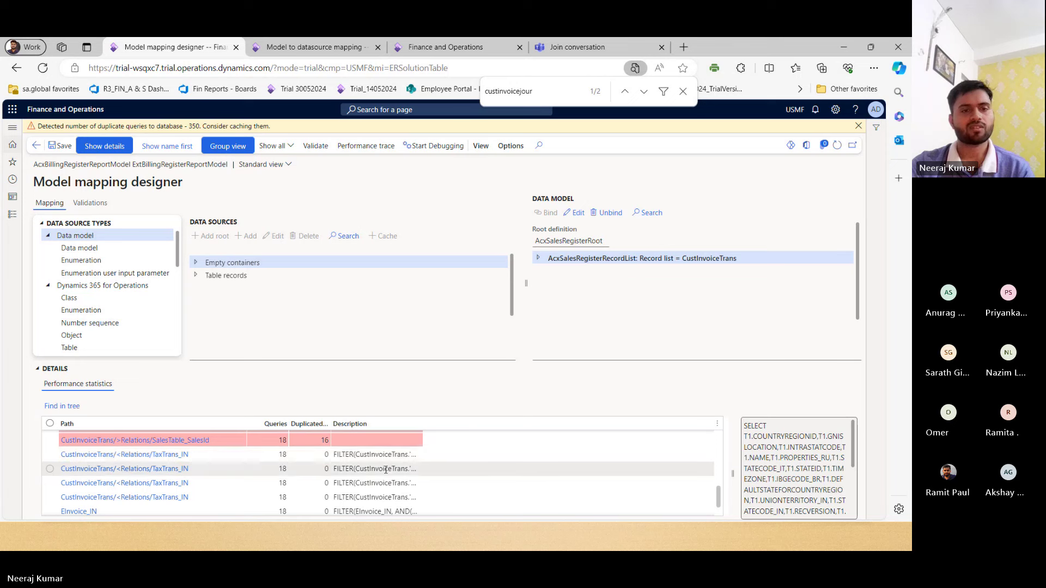
scroll(386, 469, down, 2)
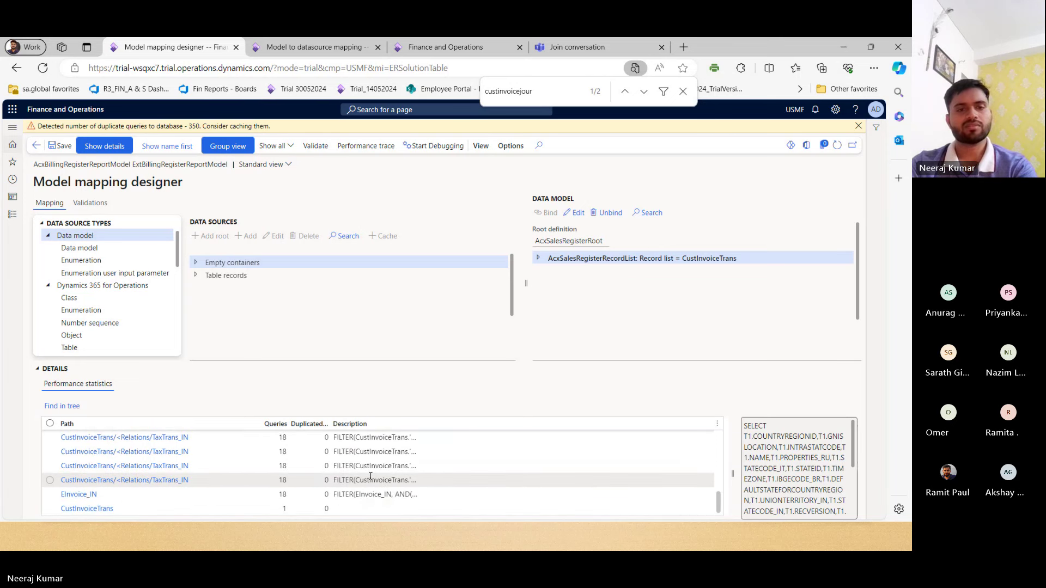
Step: Close the designer and open ExtPostedPurchaseLineWithFAmodel's model mapping in the designer
key(Escape)
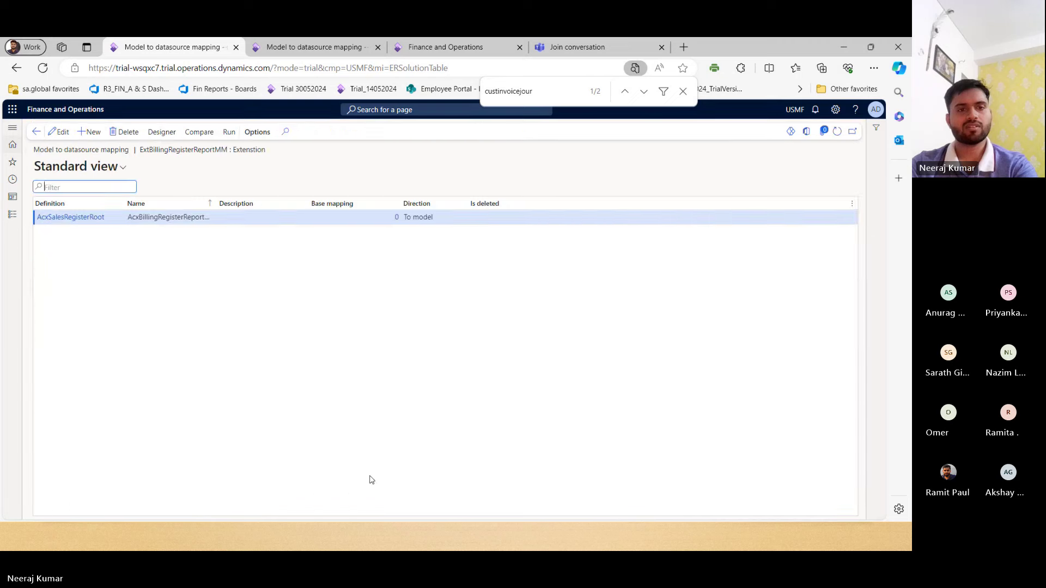
key(Escape)
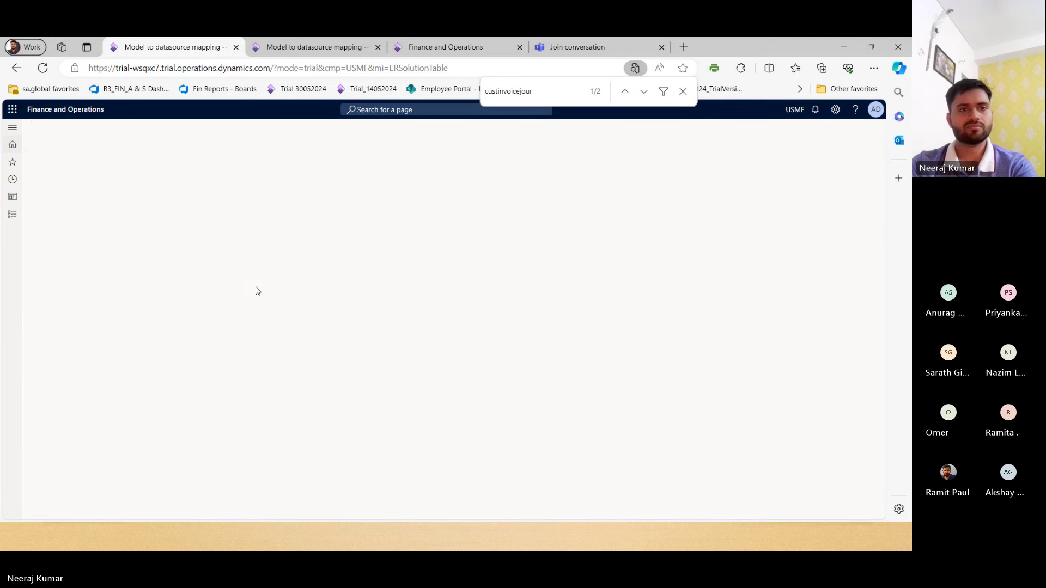
click(140, 222)
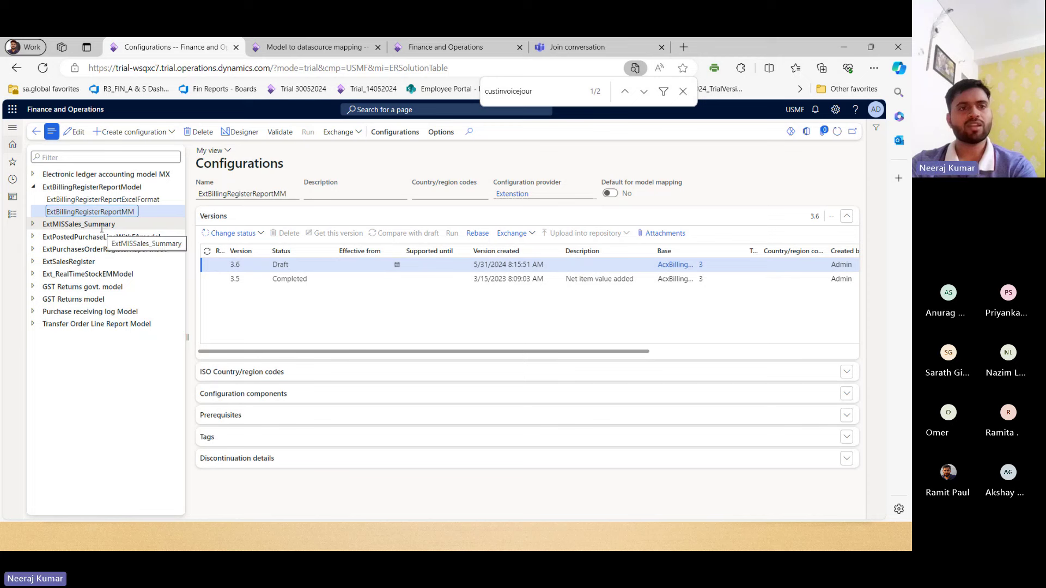
click(95, 236)
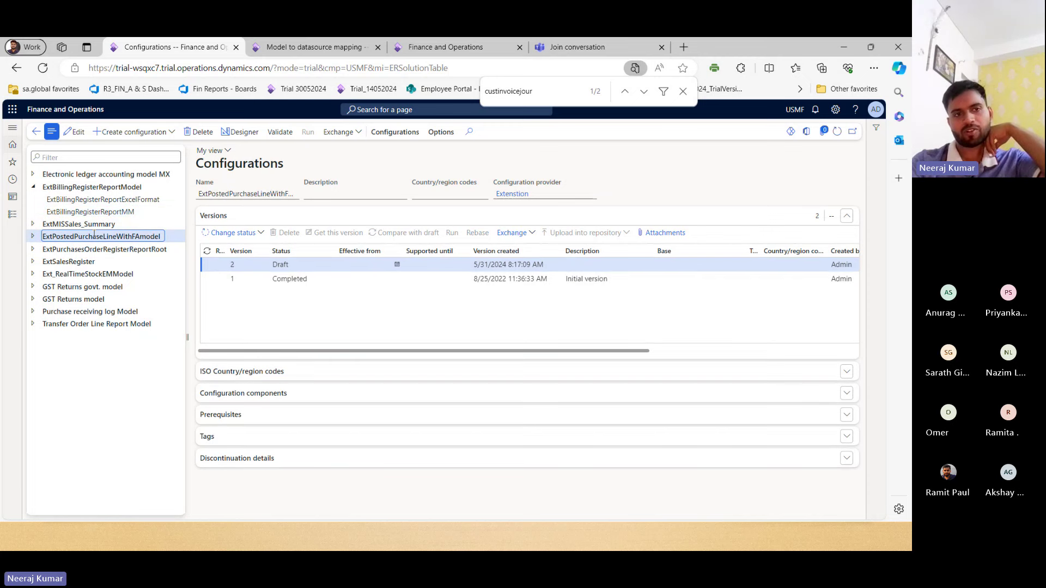
double_click(94, 236)
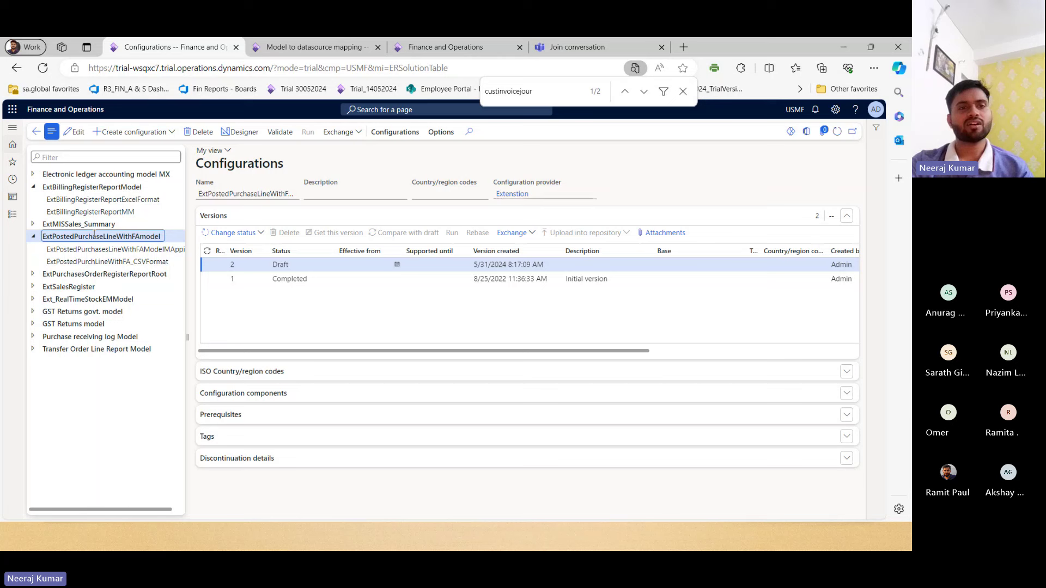
click(141, 262)
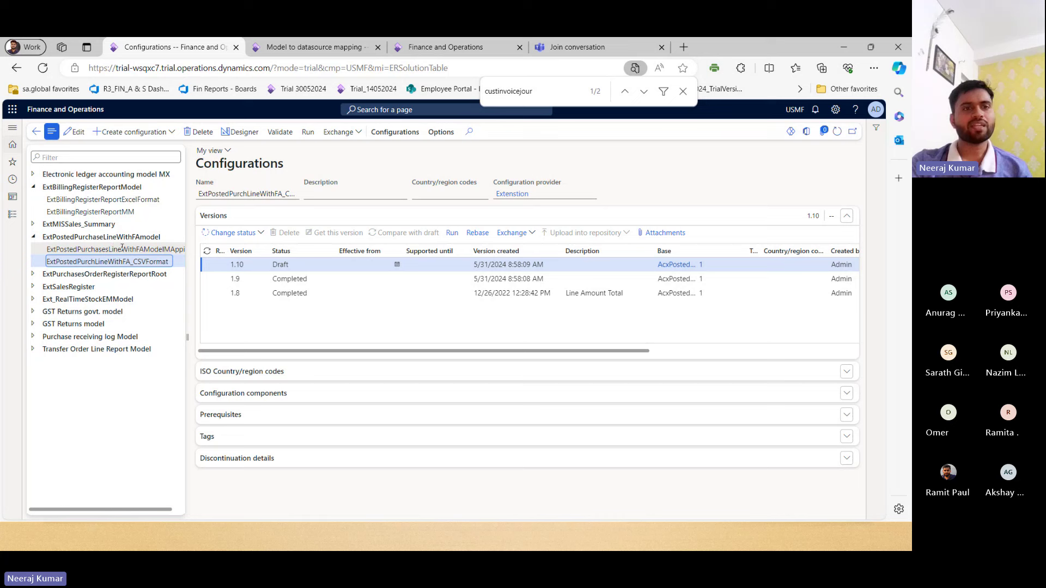
click(122, 249)
click(239, 131)
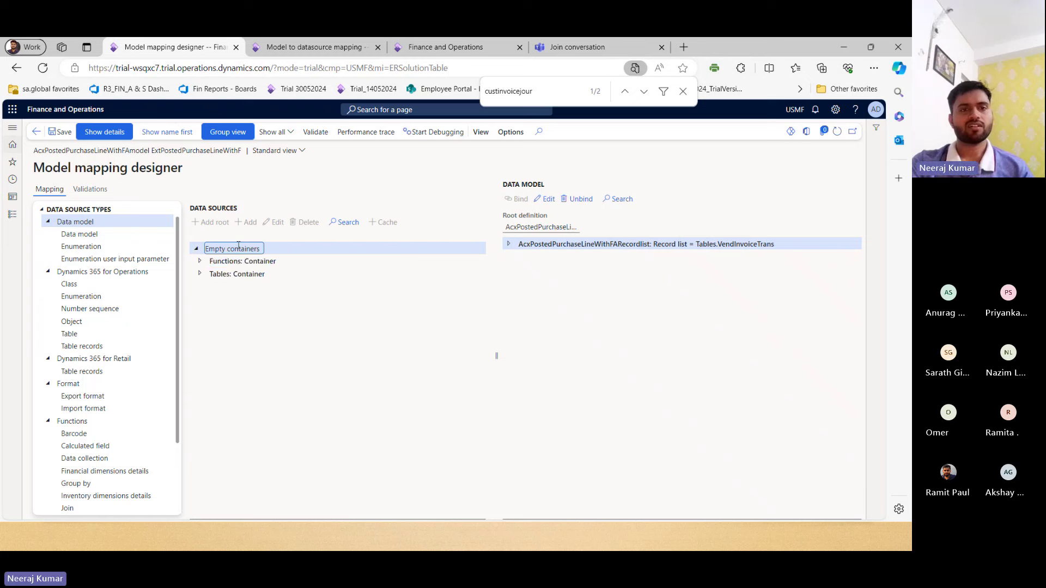
Step: Expand Functions, Tables, Table records and VendInvoiceTrans down to its calculated fields
key(Down)
key(Right)
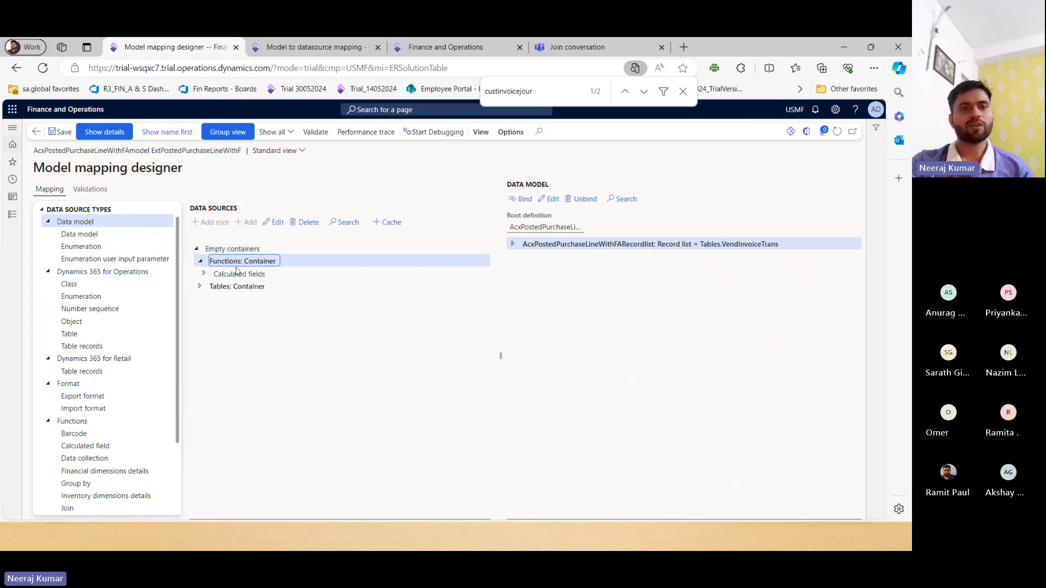
click(239, 286)
key(Right)
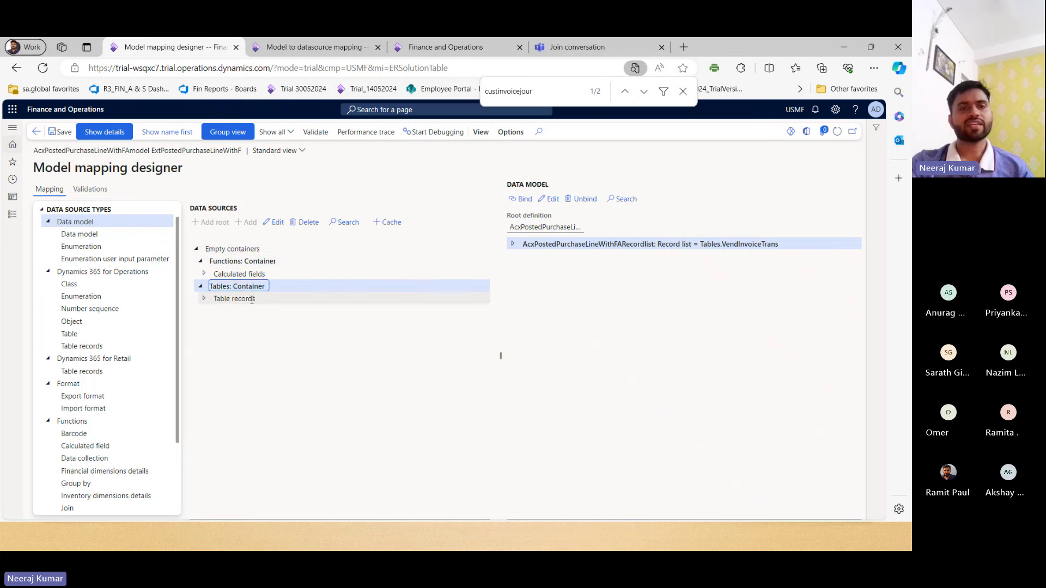
click(252, 299)
key(Right)
click(263, 363)
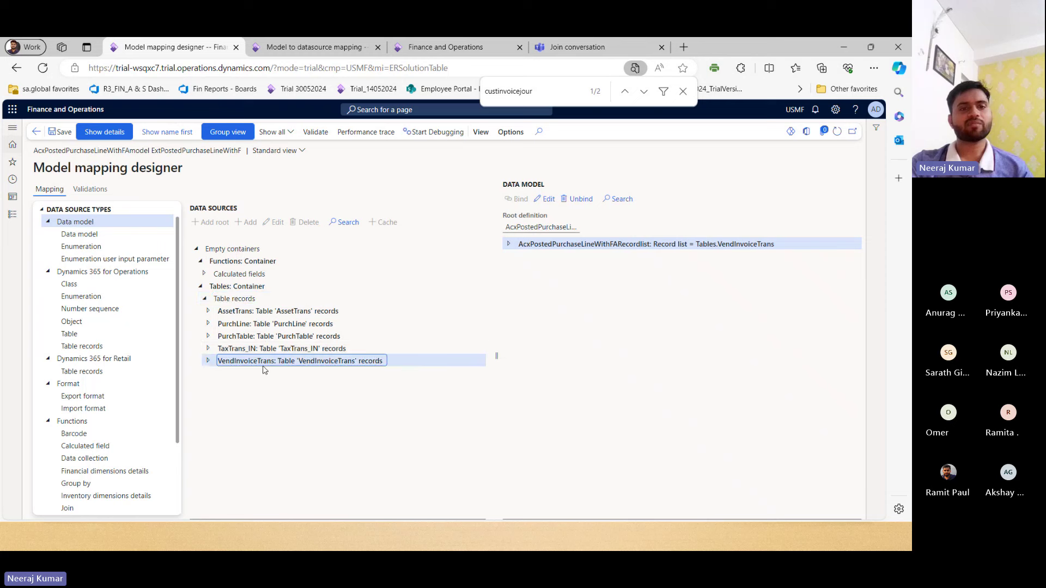
key(Right)
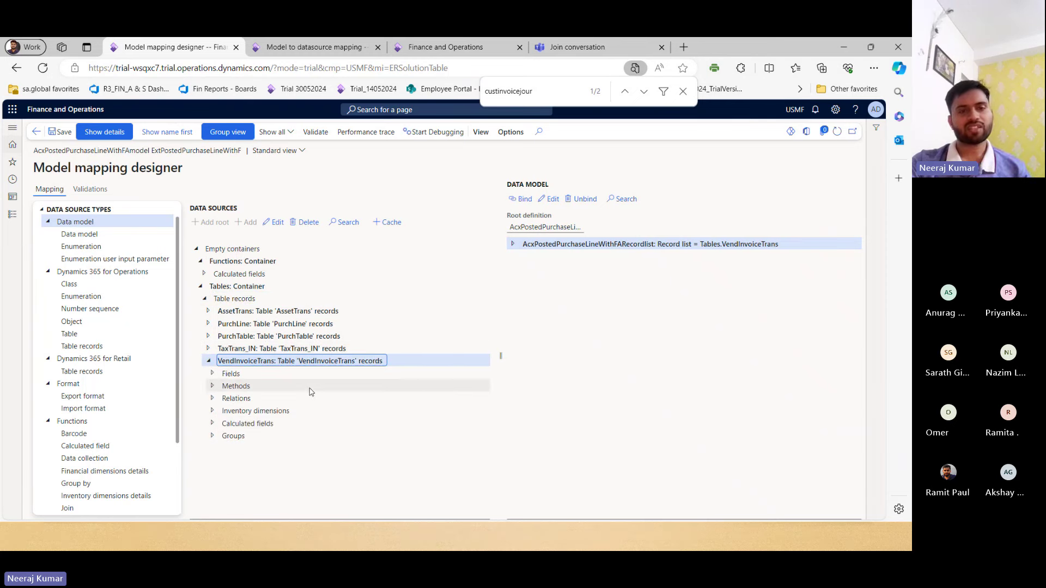
click(274, 424)
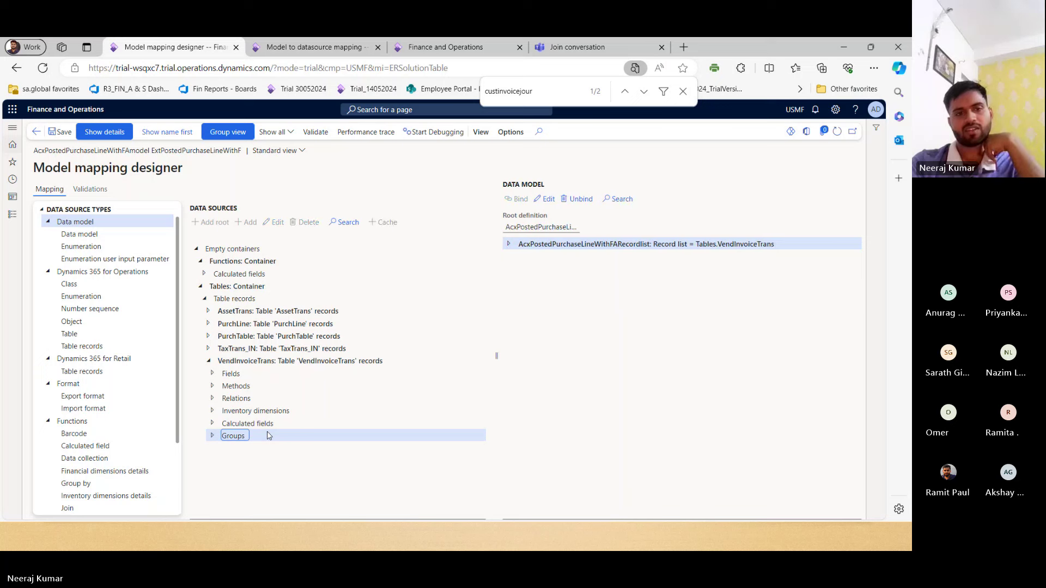
key(Right)
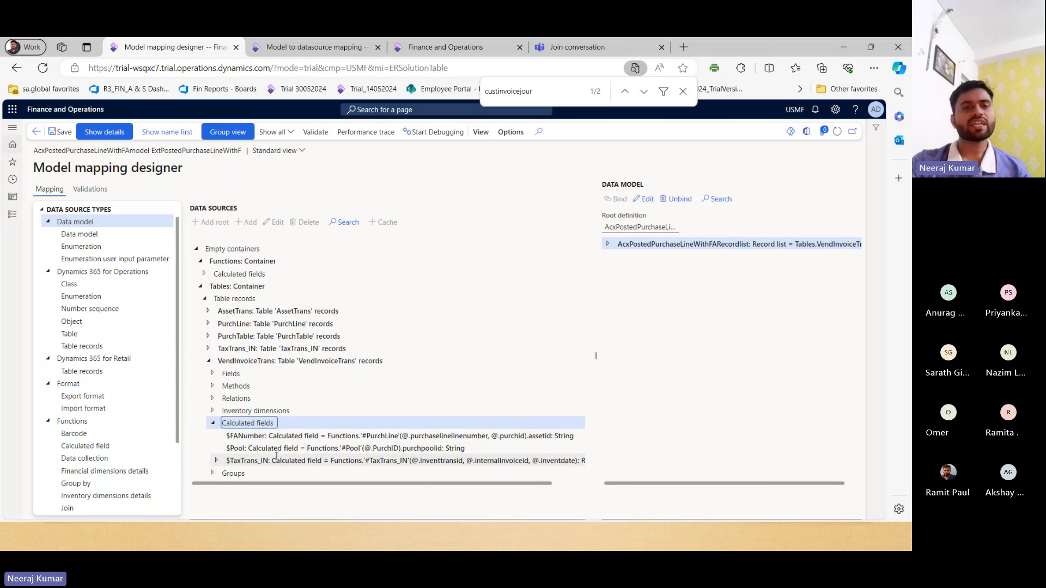
Step: Inspect the $TaxTrans_IN and $Pool formulas, then expand the Functions calculated fields
drag(365, 461, 410, 462)
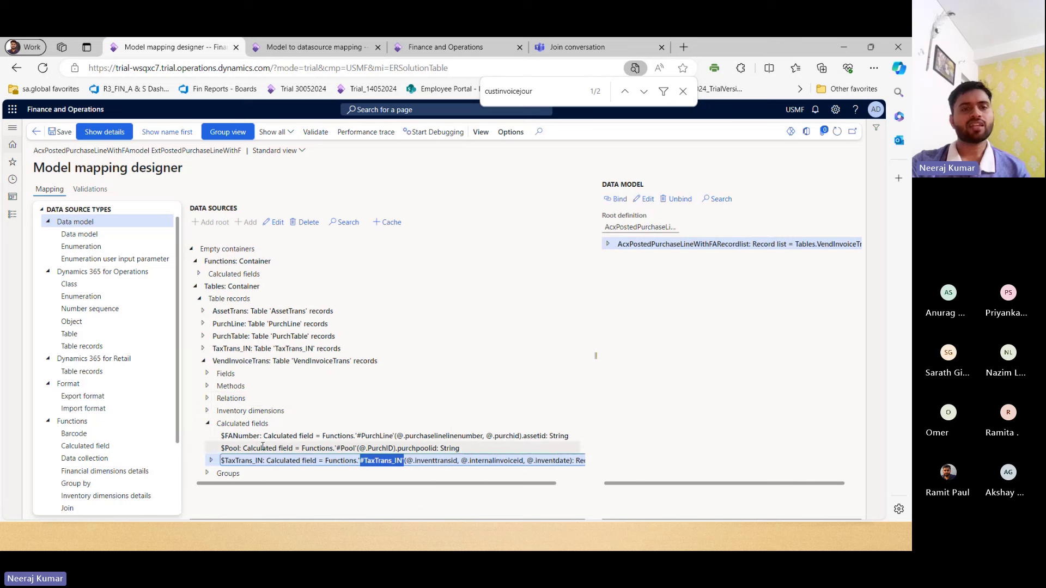
click(235, 447)
double_click(235, 448)
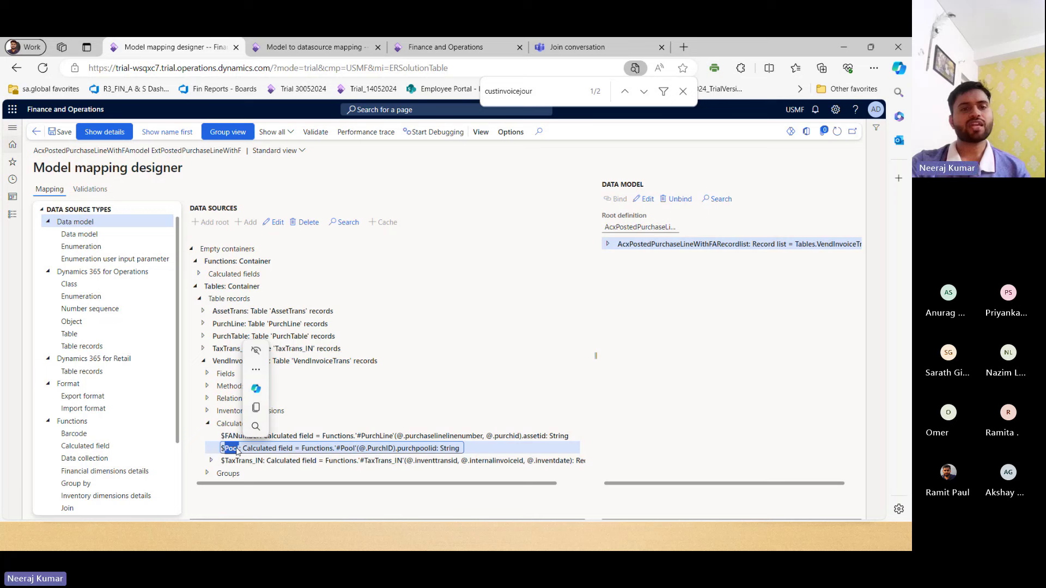
triple_click(342, 448)
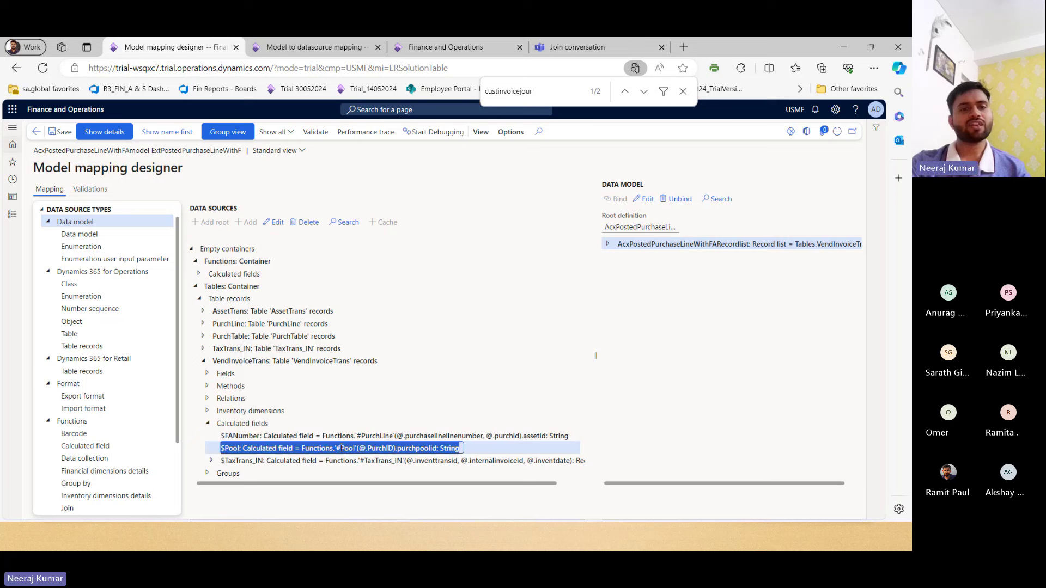
double_click(376, 449)
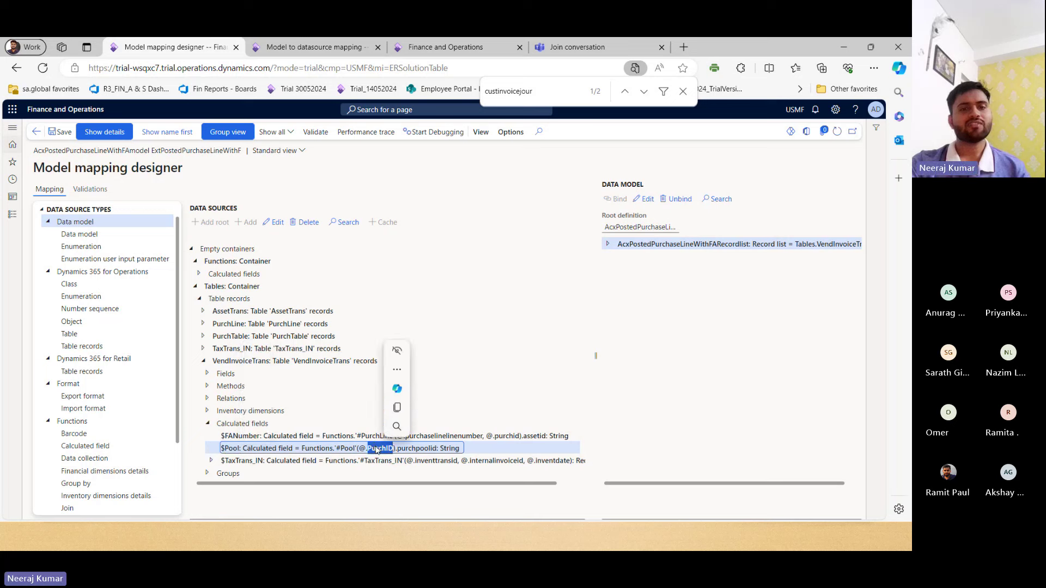
double_click(419, 450)
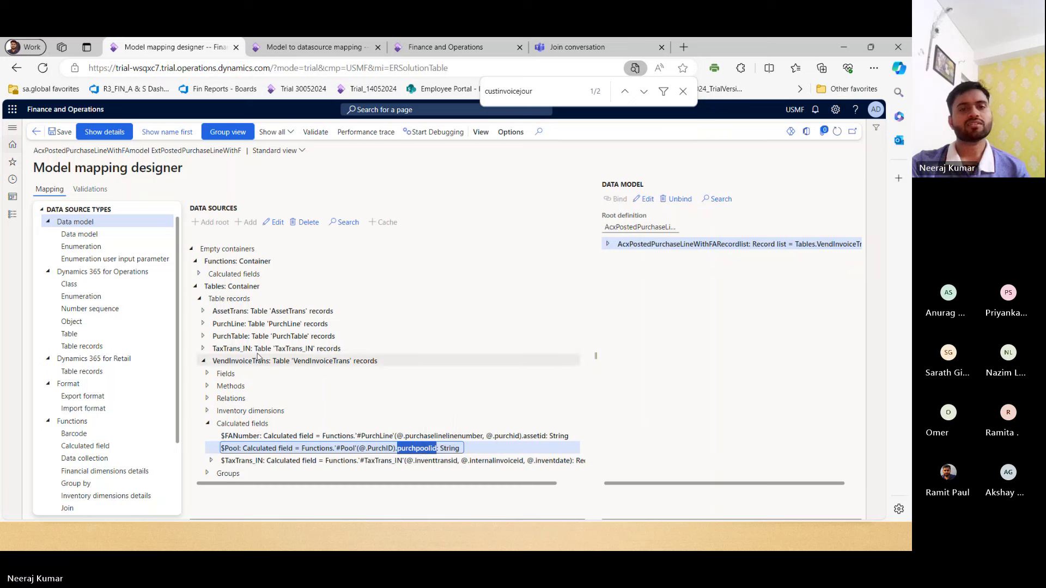
double_click(220, 274)
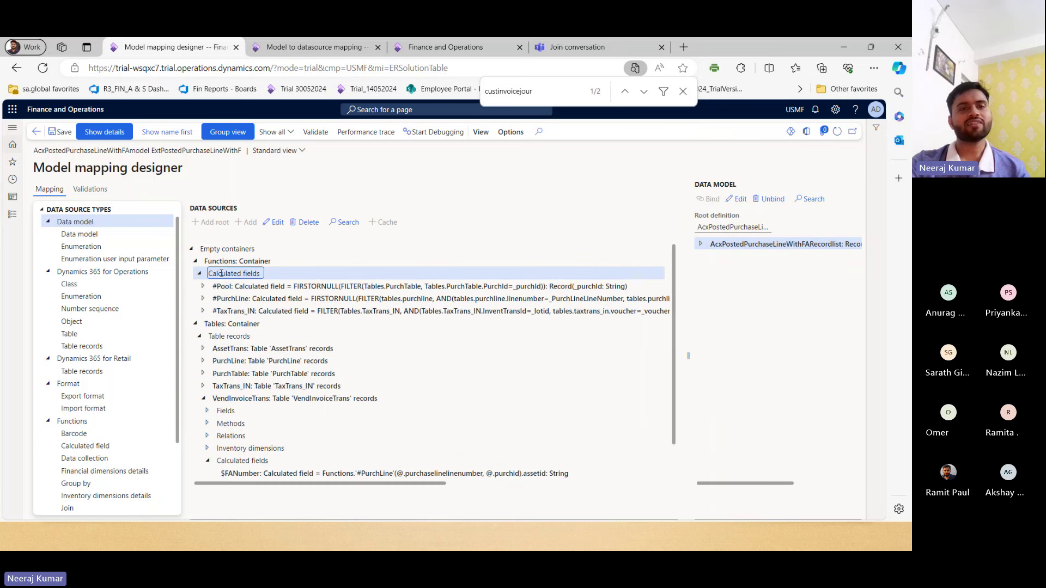
Step: Inspect the #Pool formula, highlighting its filter part and the _purchId parameter
click(256, 287)
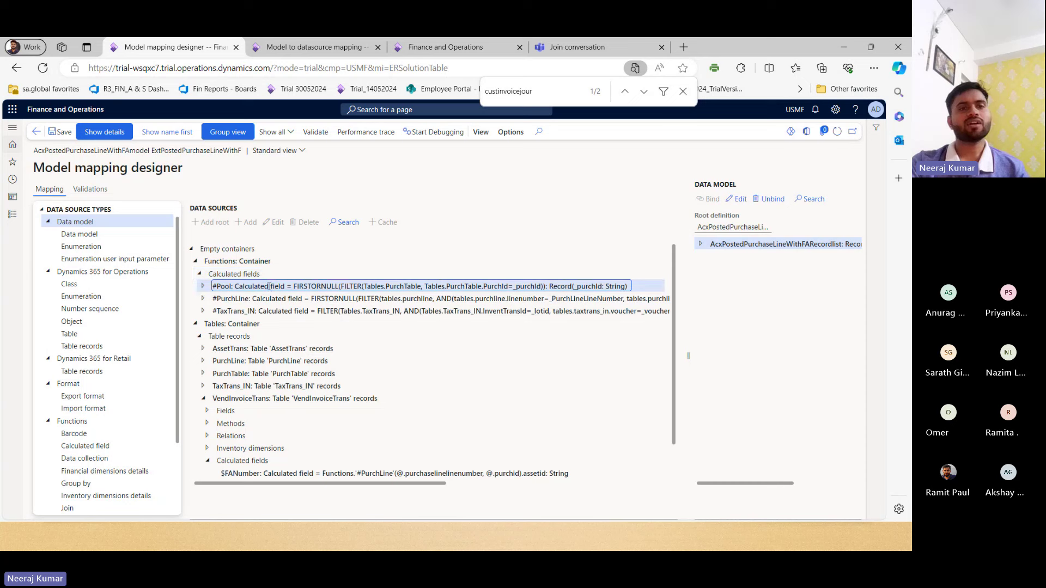
drag(334, 289, 422, 287)
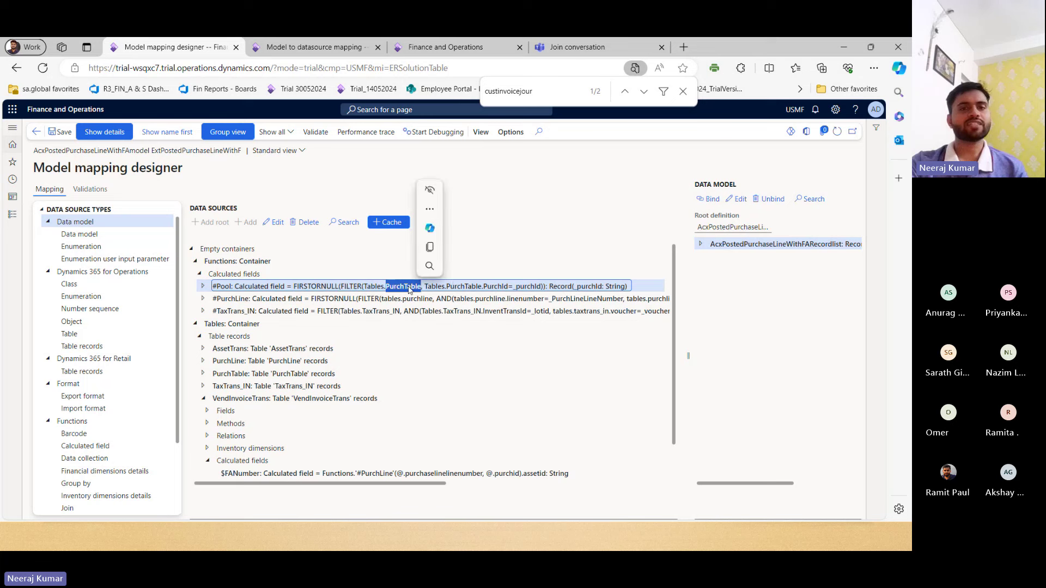
double_click(527, 287)
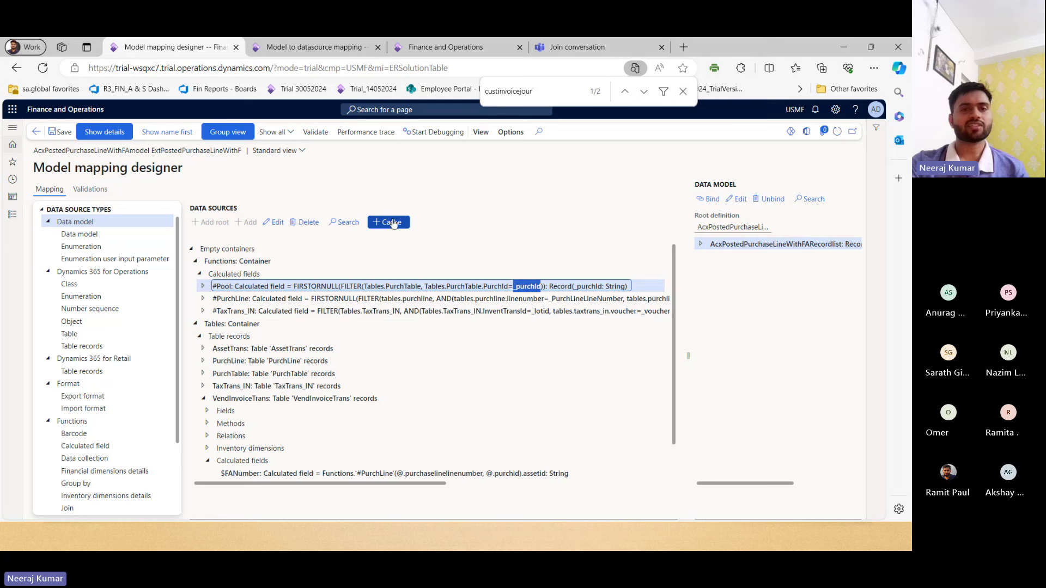
Step: Review the #PurchLine and #TaxTrans_IN fields, collapse Calculated fields, and return to the mapping list
click(338, 304)
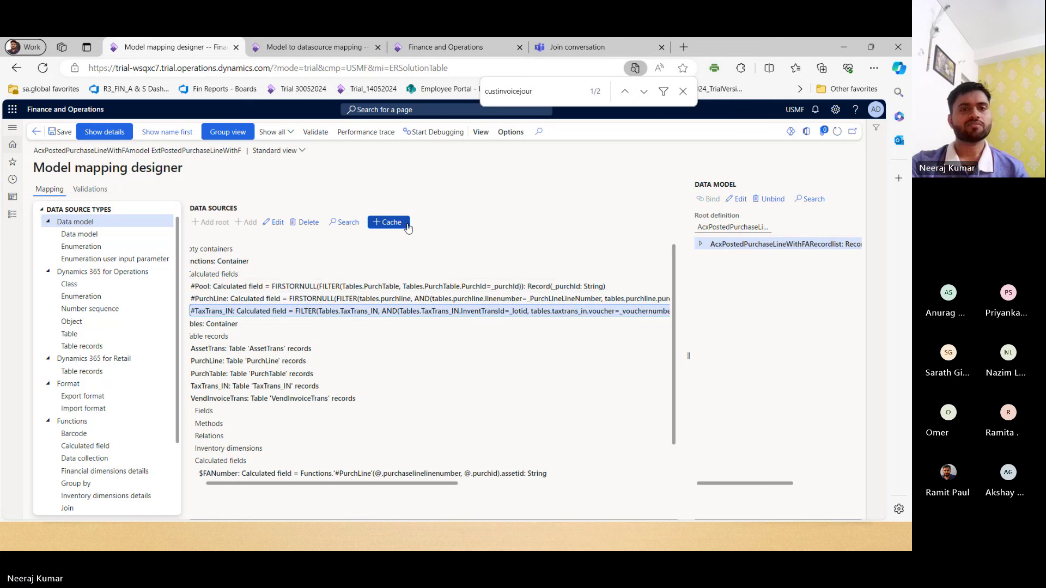
click(322, 311)
key(Left)
key(Left)
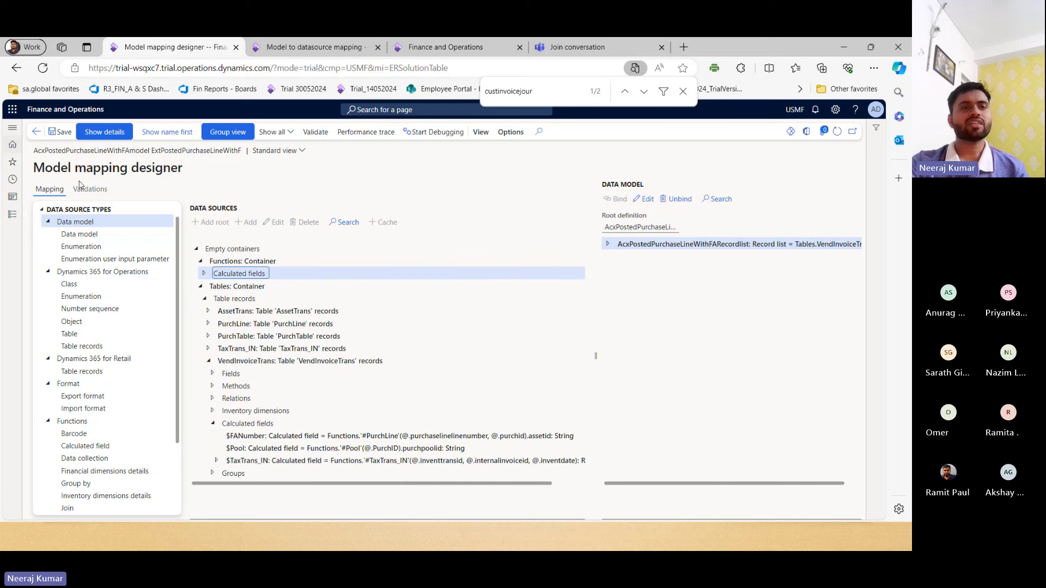
click(32, 135)
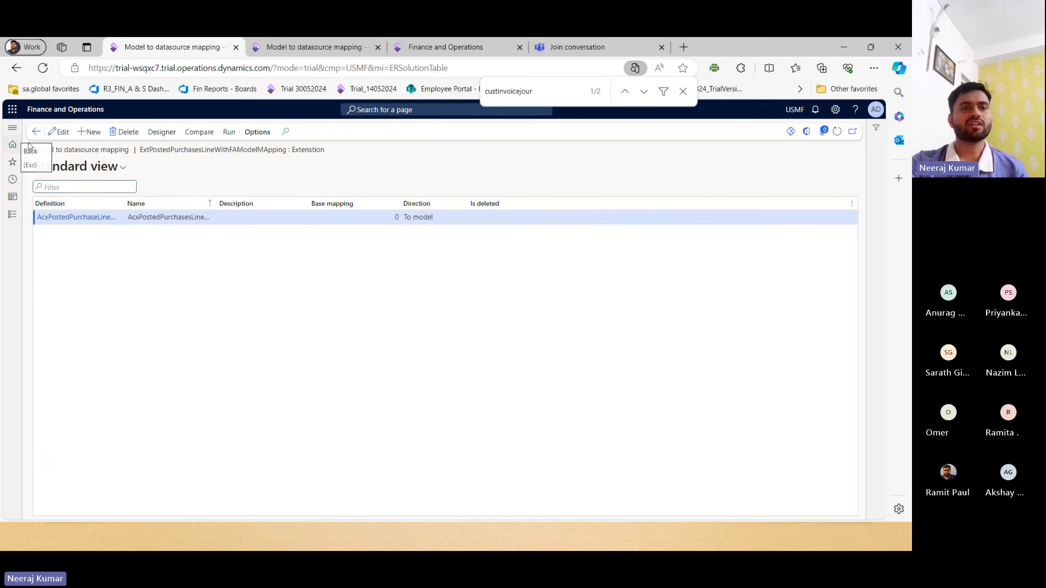
Step: Run ExtPostedPurchLineWithFA_CSVFormat from Configurations with Records to include expanded, and confirm with OK
click(36, 131)
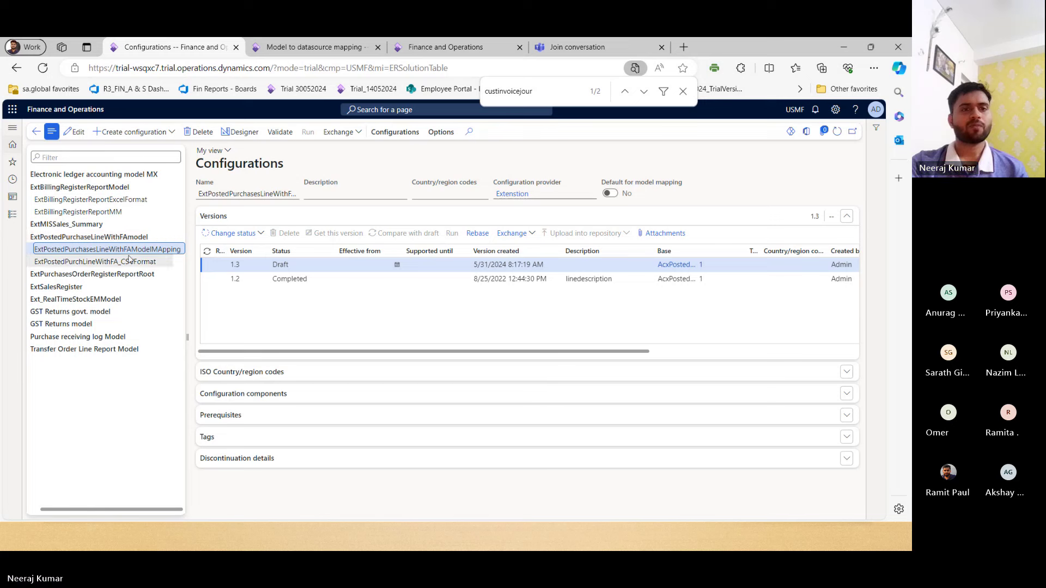
click(131, 260)
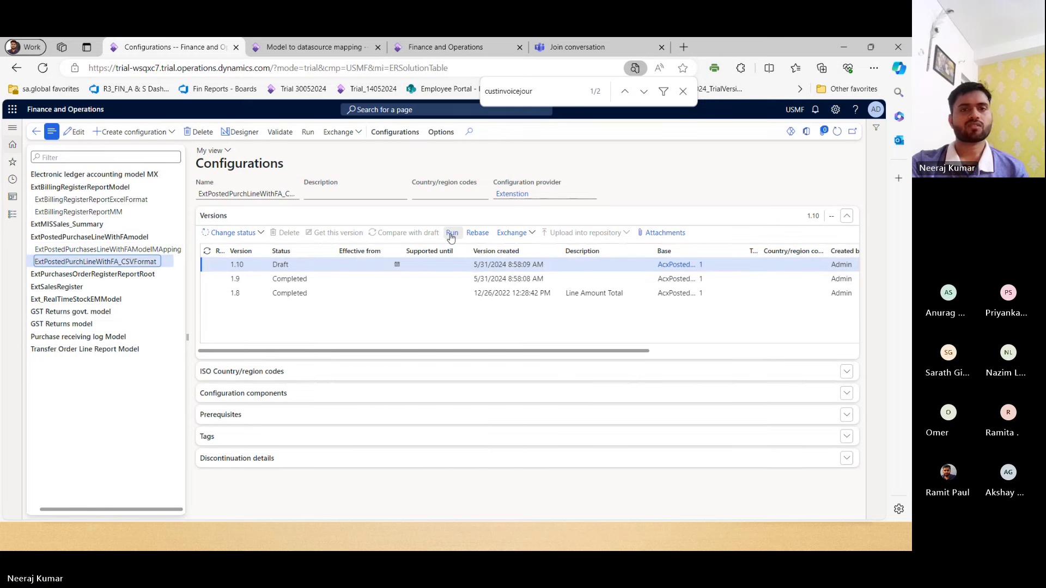
click(452, 233)
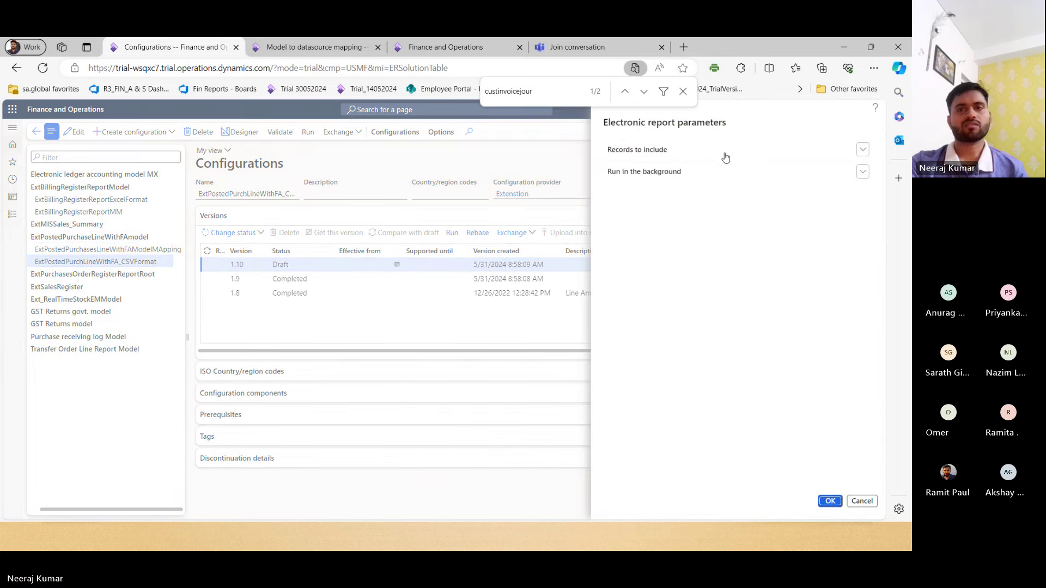
click(746, 153)
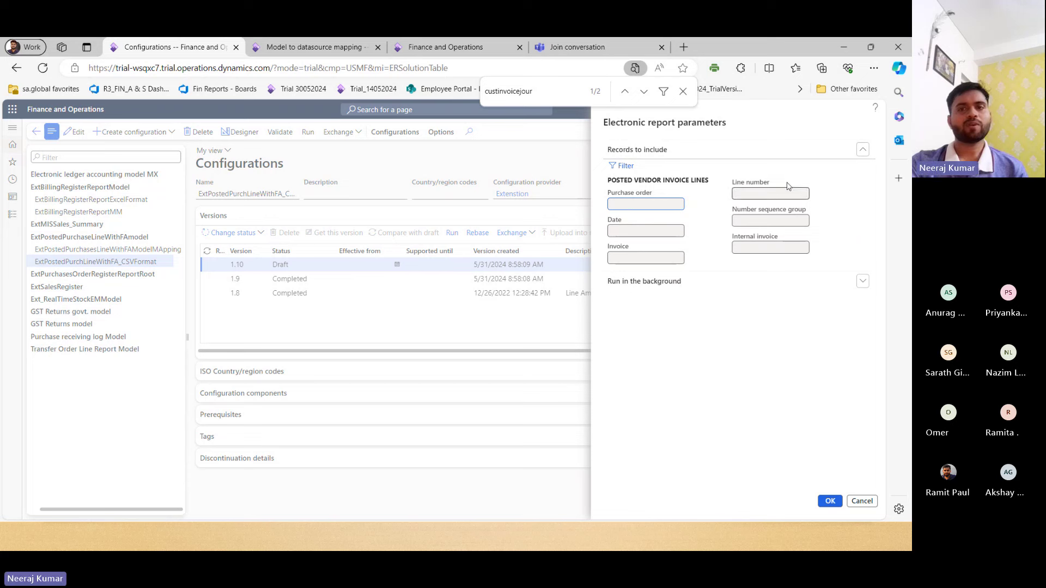
click(830, 502)
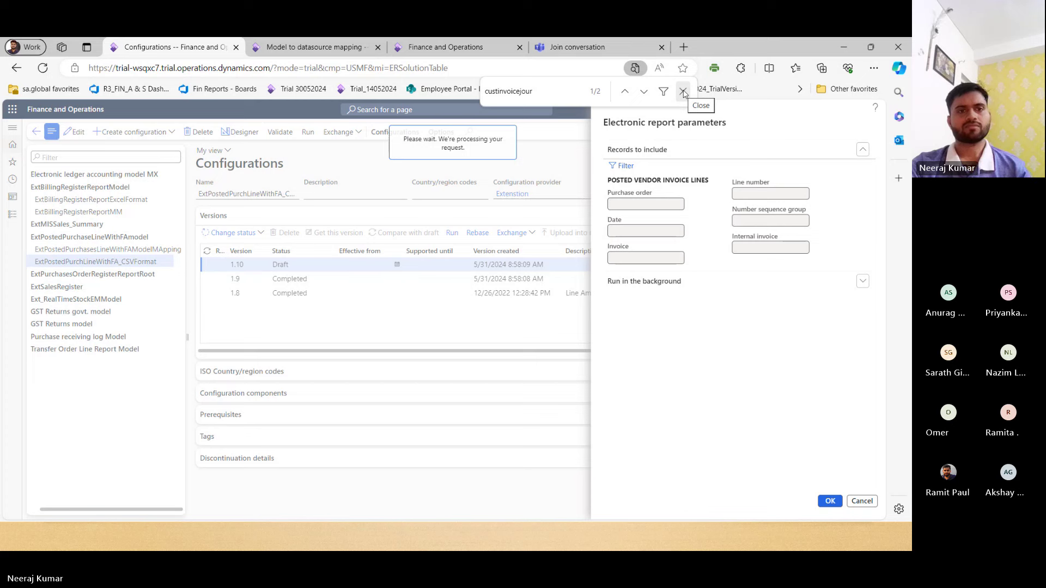
Step: Duplicate the Configurations browser tab, dismiss the find bar, and switch to the duplicated tab
right_click(201, 54)
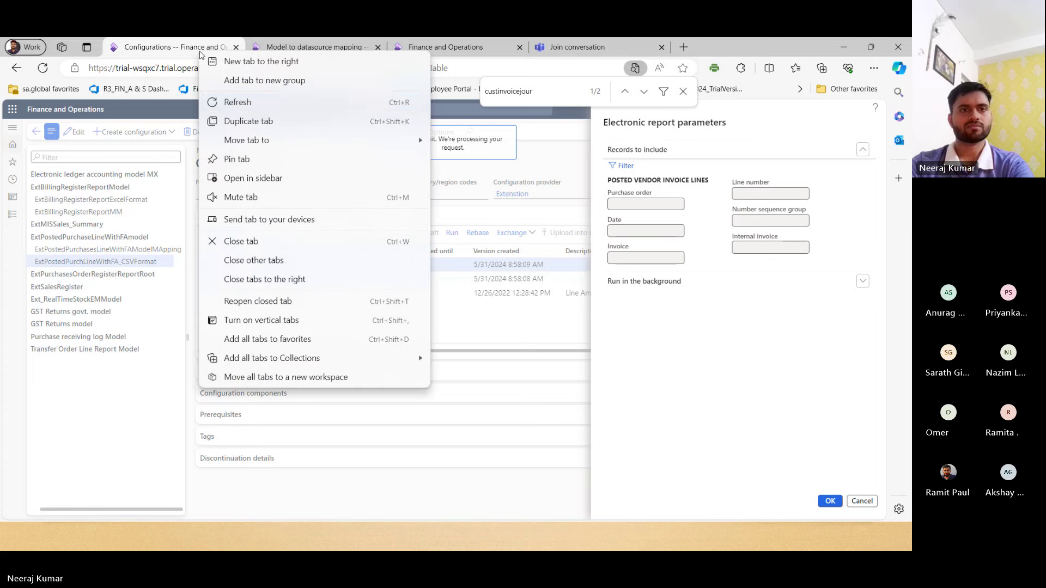
click(235, 122)
click(169, 49)
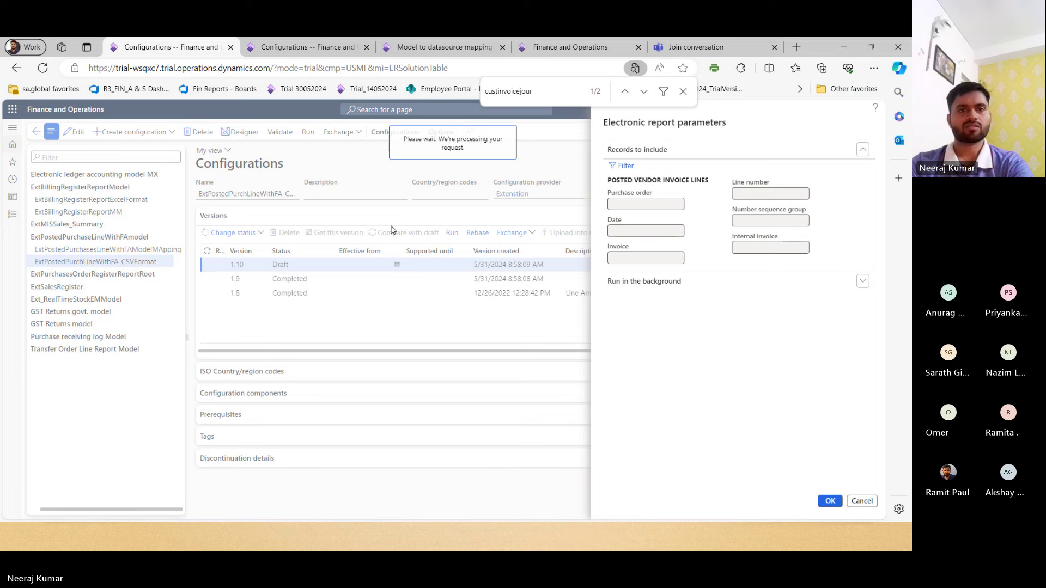
key(Escape)
key(ctrl+Tab)
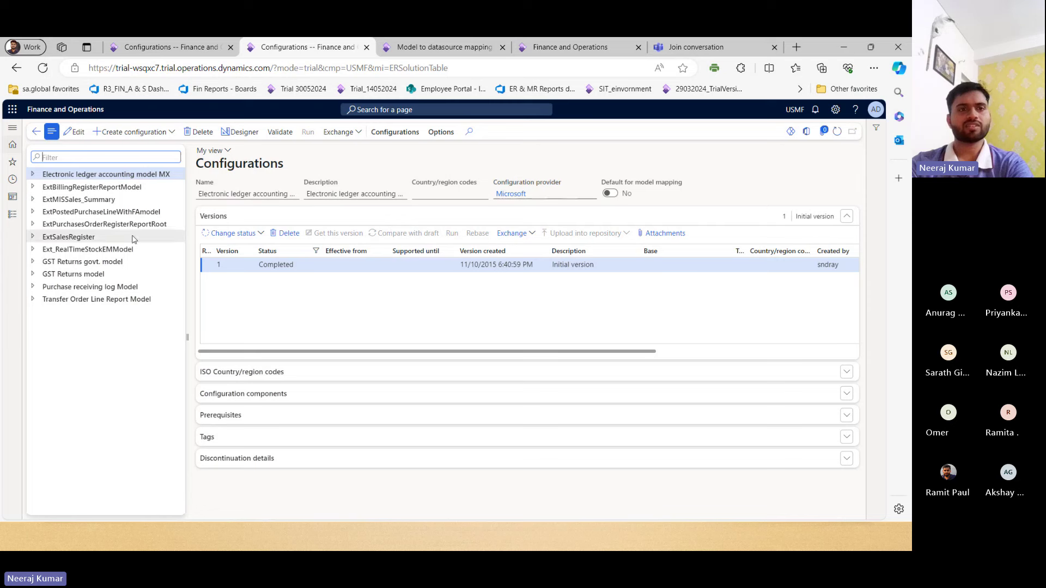
Step: Expand ExtMISSales_Summary, select ExtMISSalesSummaryExcelFormat, then move down to ExtMISSalesSummary_MM
click(106, 201)
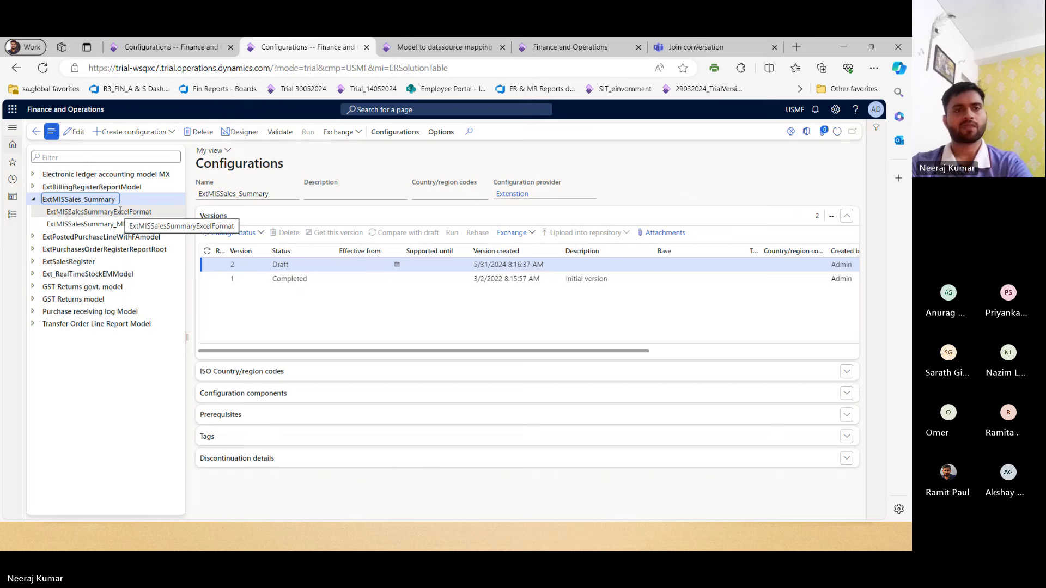
click(117, 212)
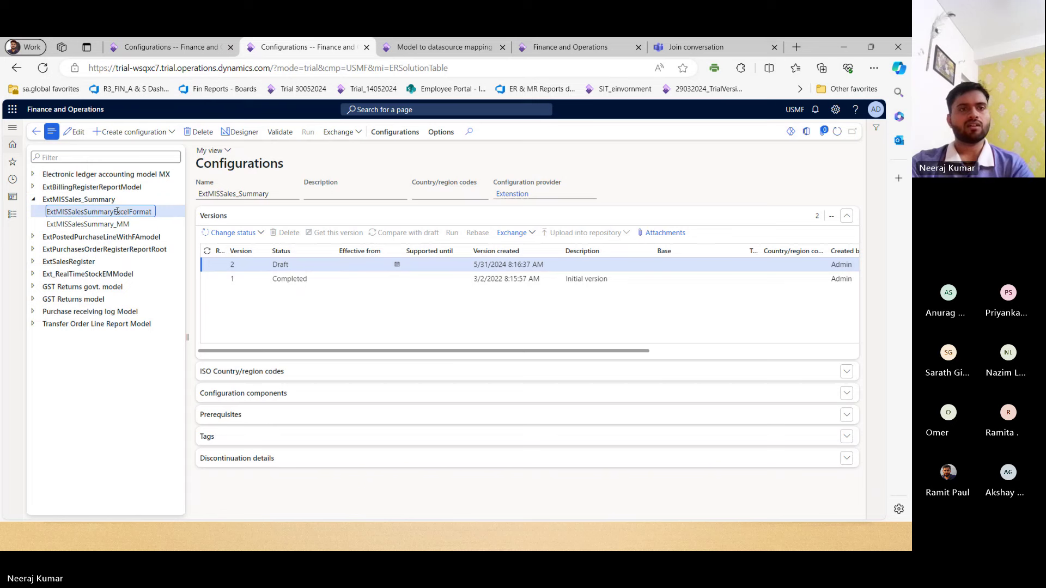
click(104, 210)
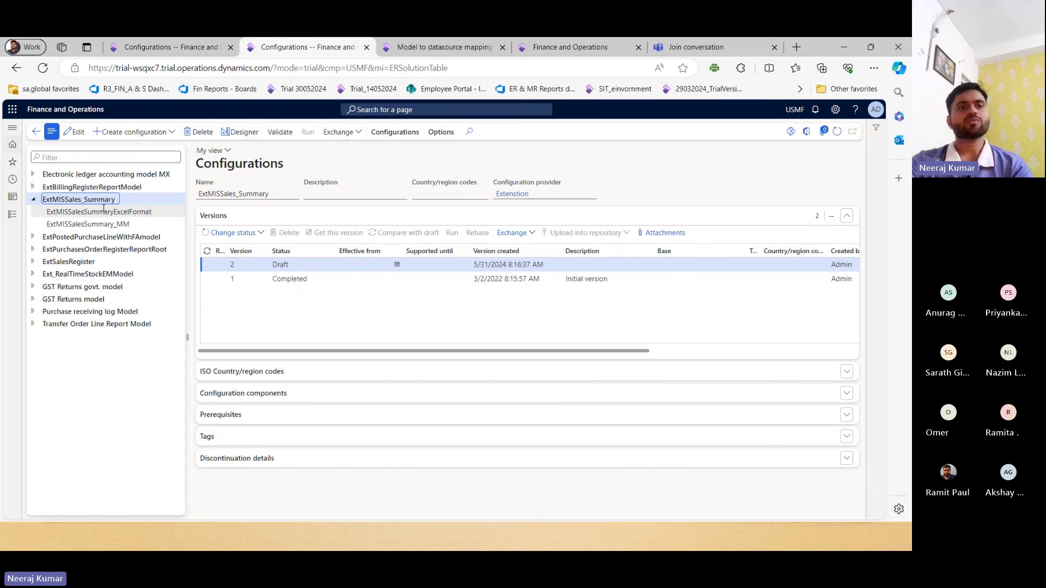
key(Down)
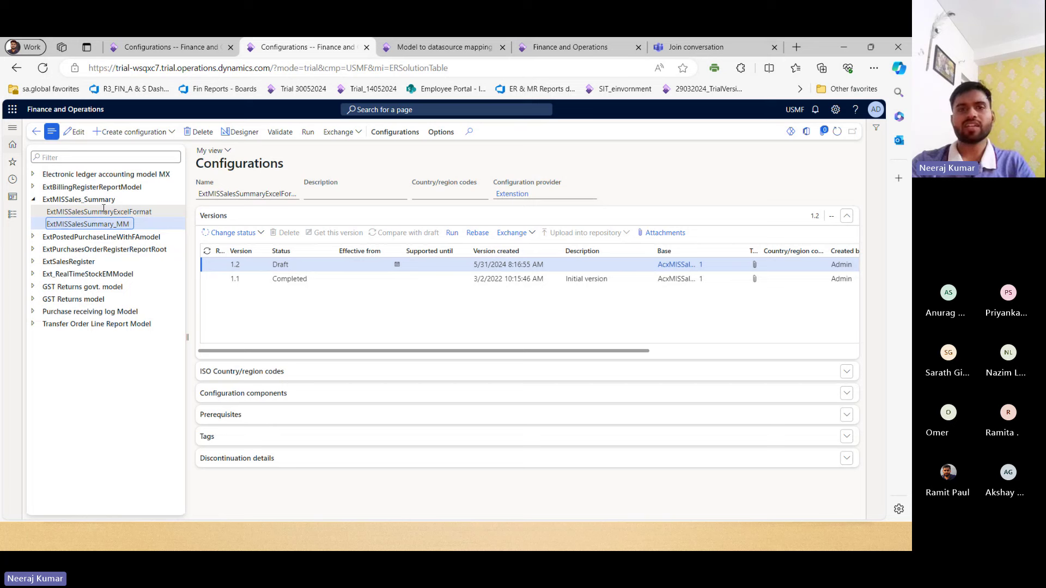
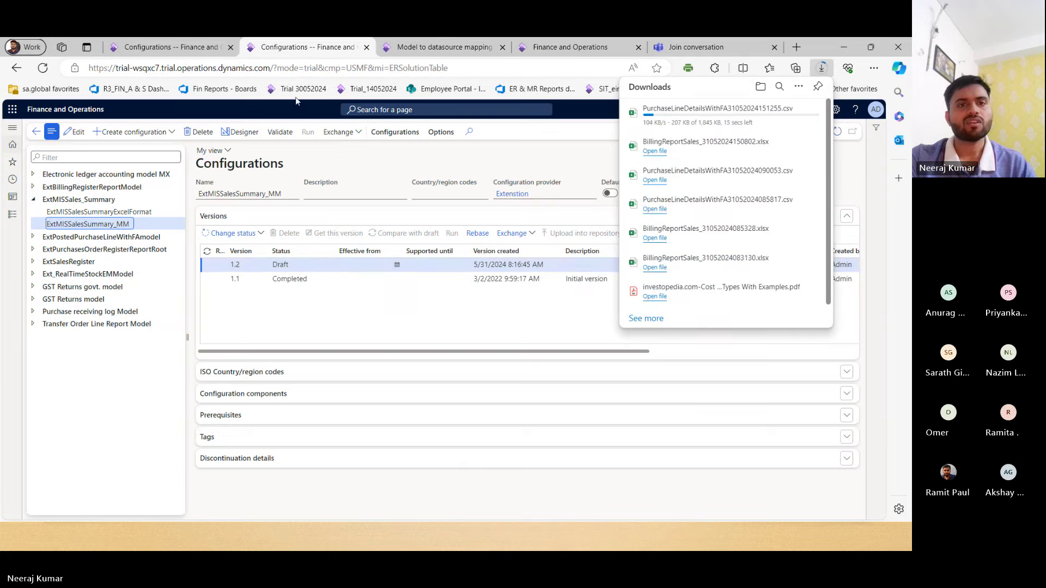
Step: Open the Summary_Root mapping of ExtMISSalesSummary_MM in the model mapping designer
click(355, 266)
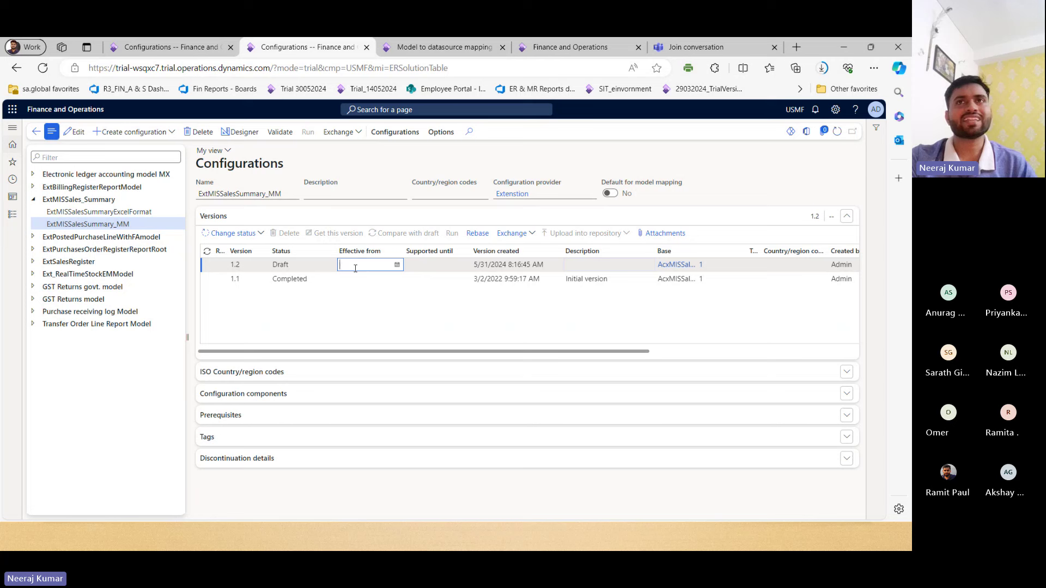
click(145, 226)
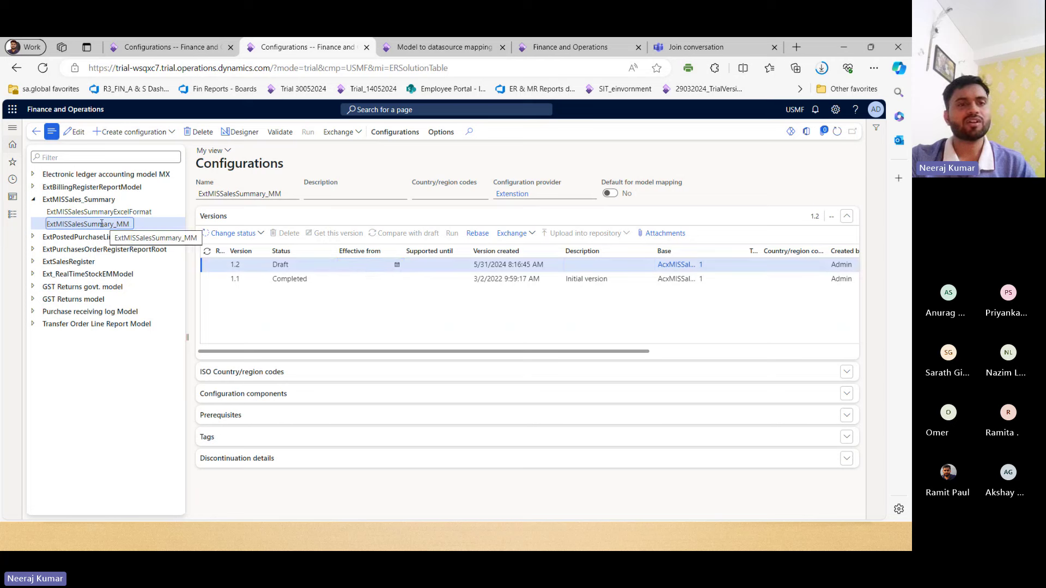
click(248, 132)
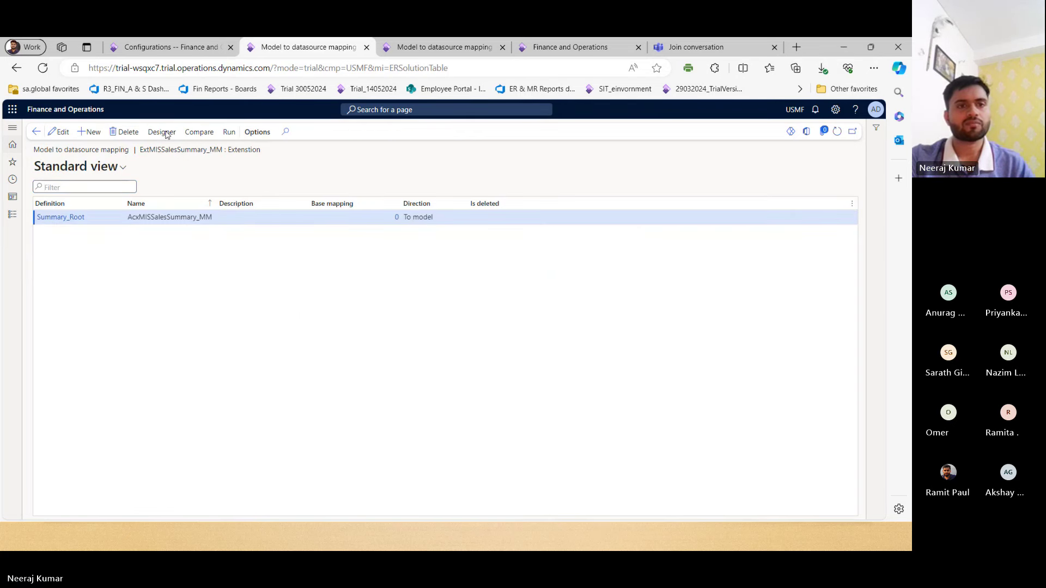
click(162, 132)
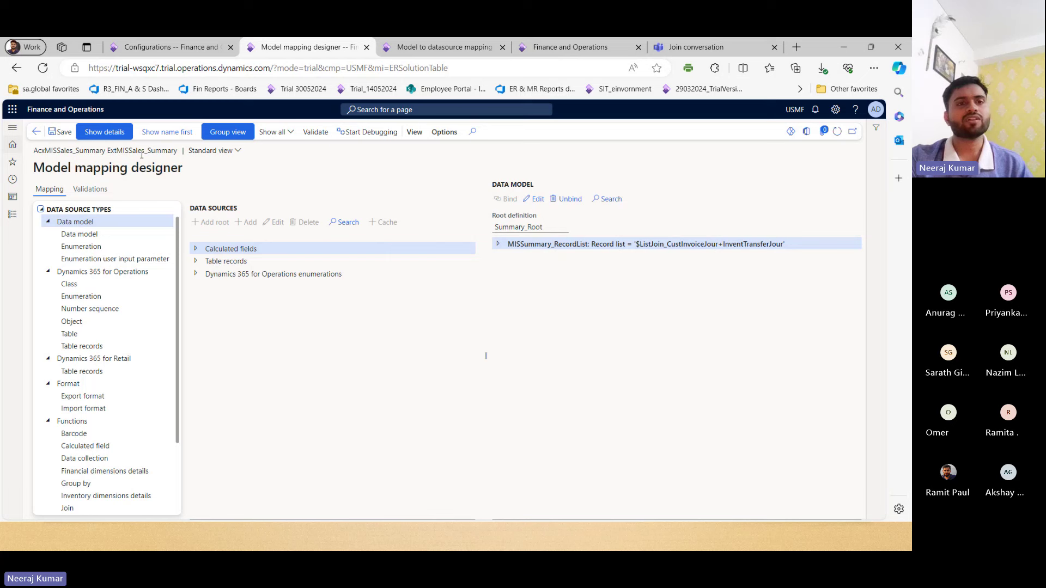
Step: Expand Table records and inspect its CustInvoiceJour and InventTransferJour tables
click(236, 258)
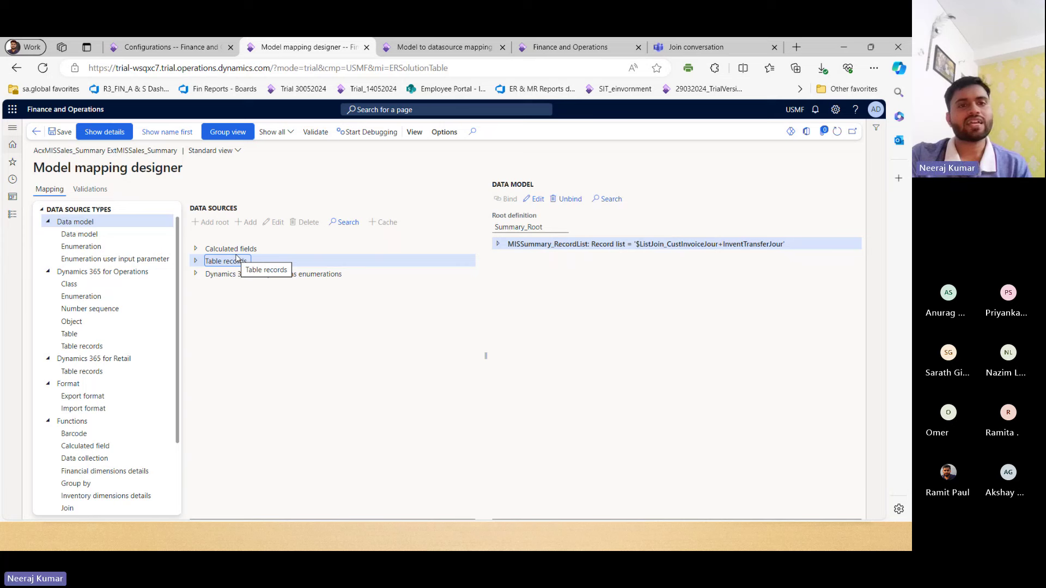
double_click(236, 258)
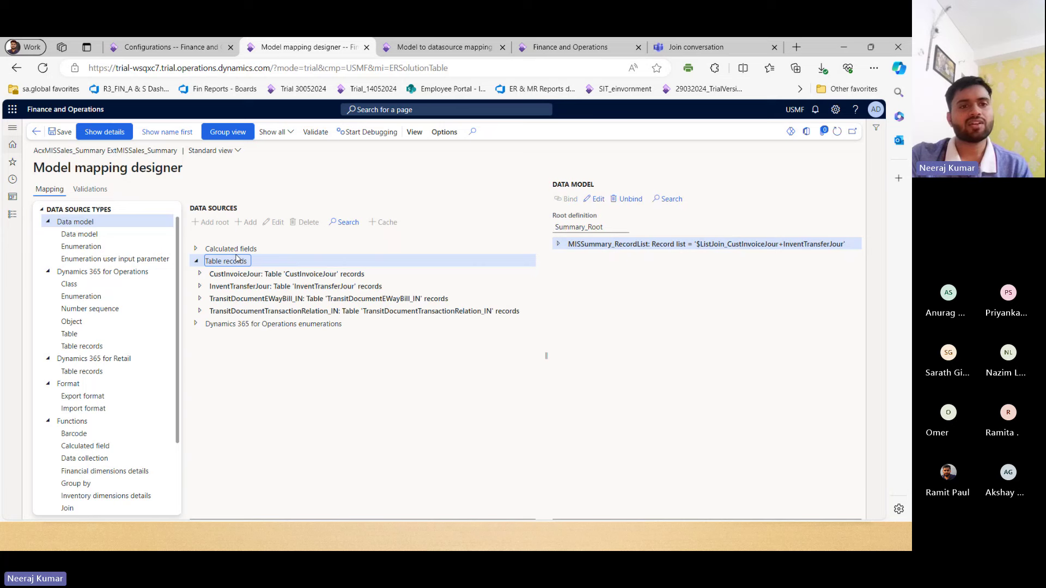
click(240, 274)
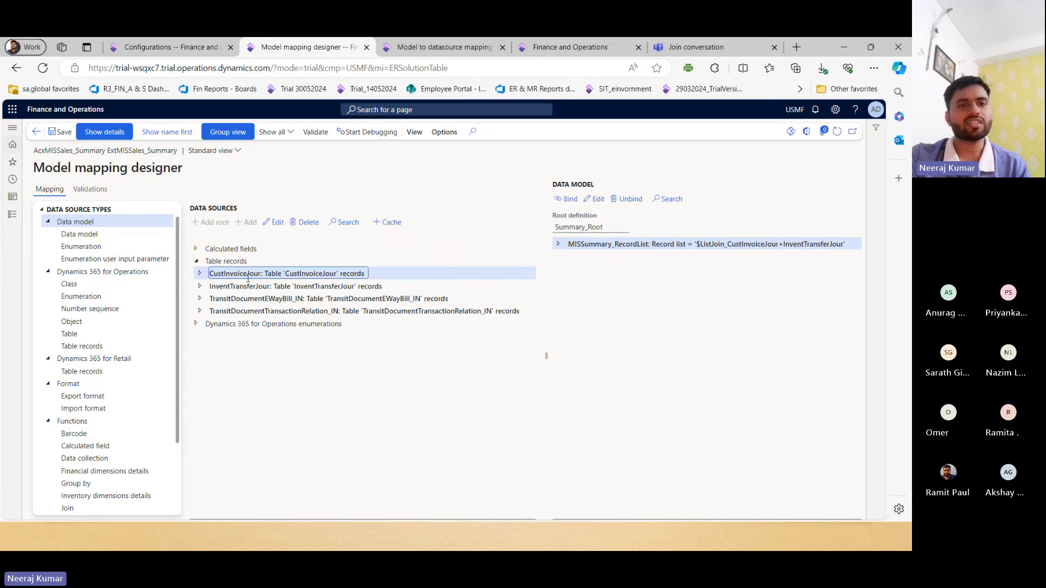
click(241, 284)
double_click(241, 285)
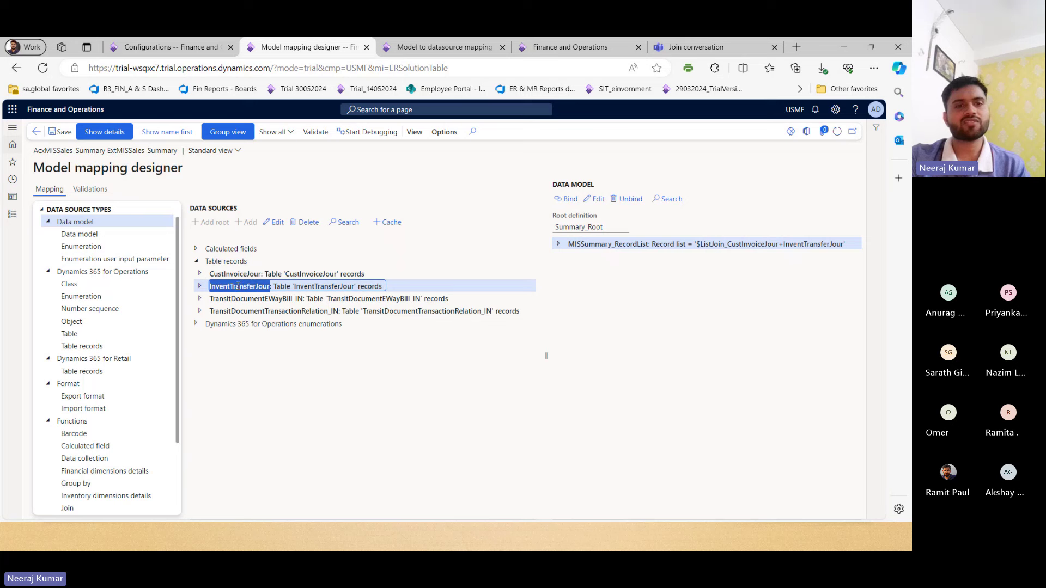
click(235, 287)
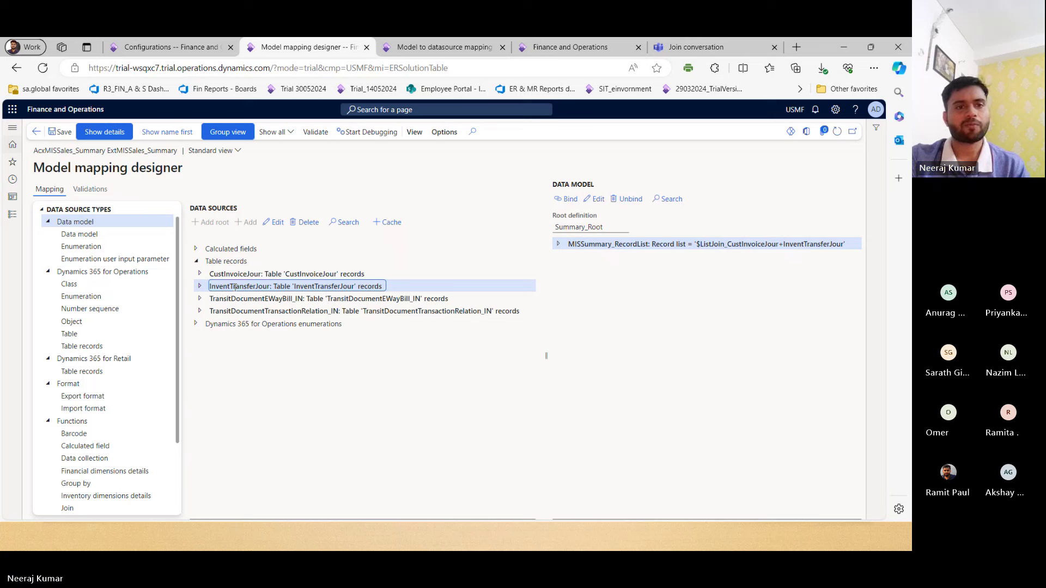
click(246, 273)
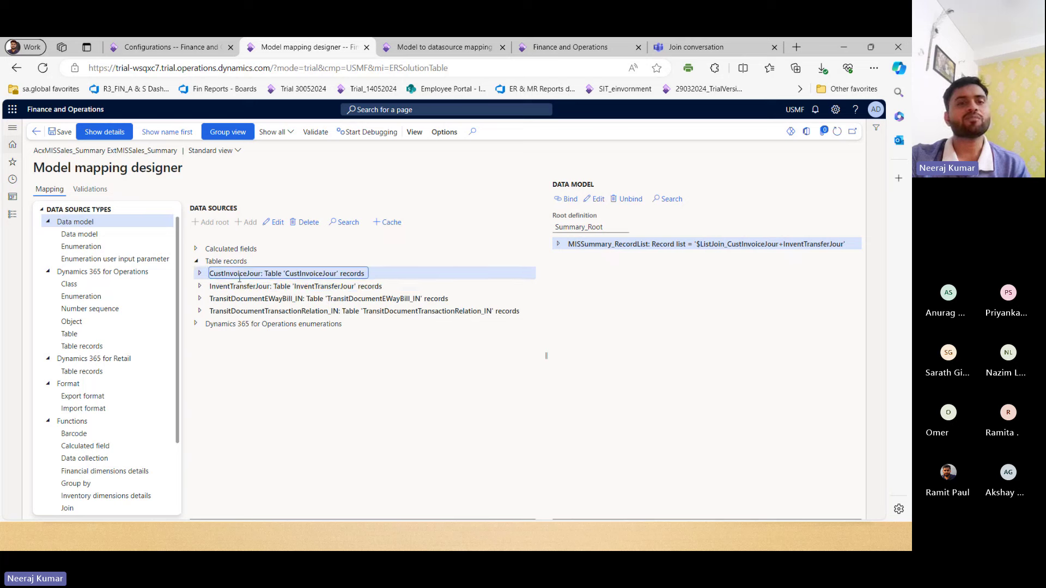
click(235, 288)
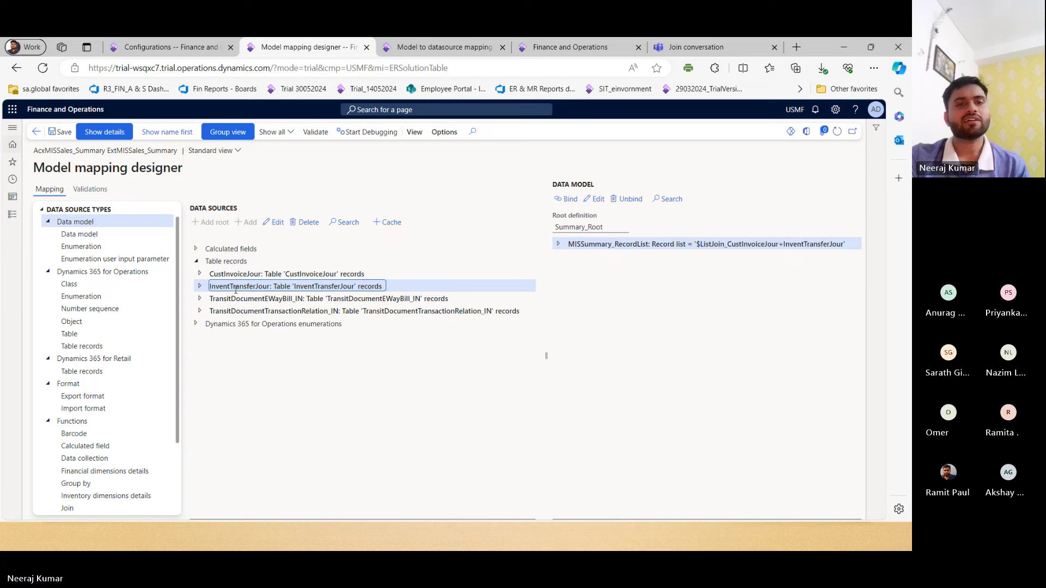
click(235, 274)
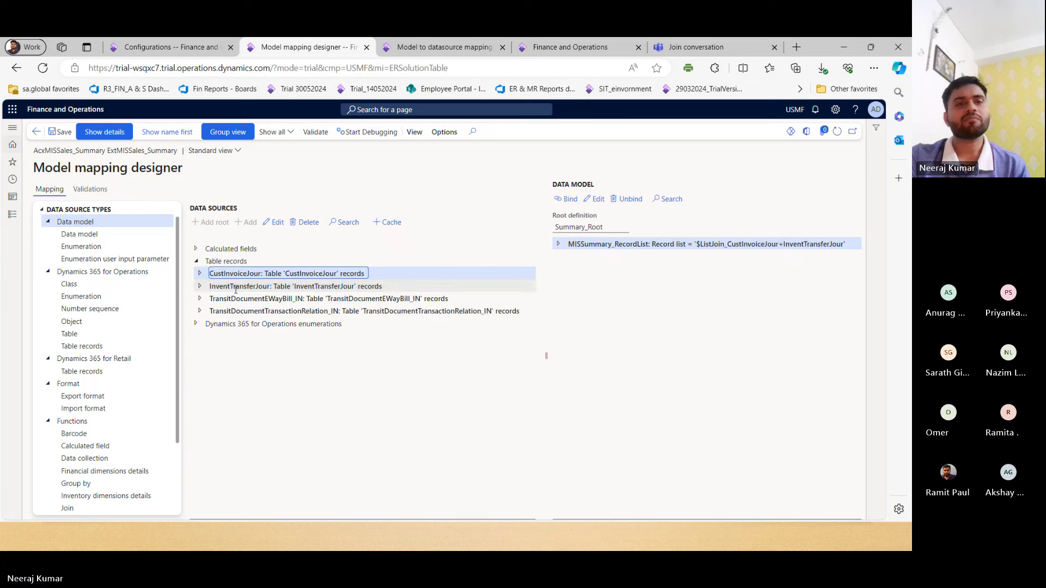
Step: Expand MISSummary_RecordList and review the binding expression of field 001_OrderNumber_STO_SO
double_click(599, 244)
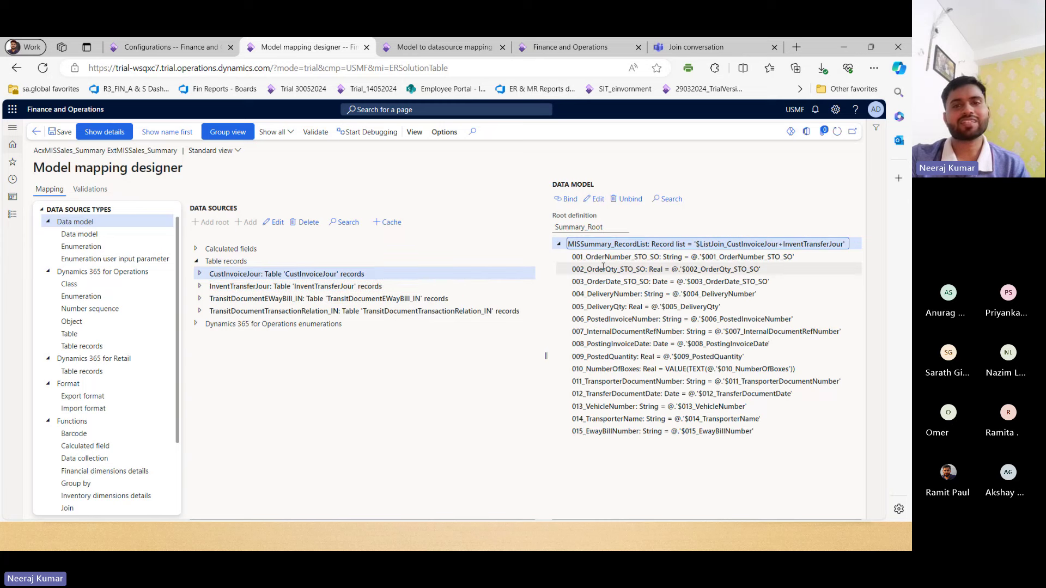
double_click(596, 257)
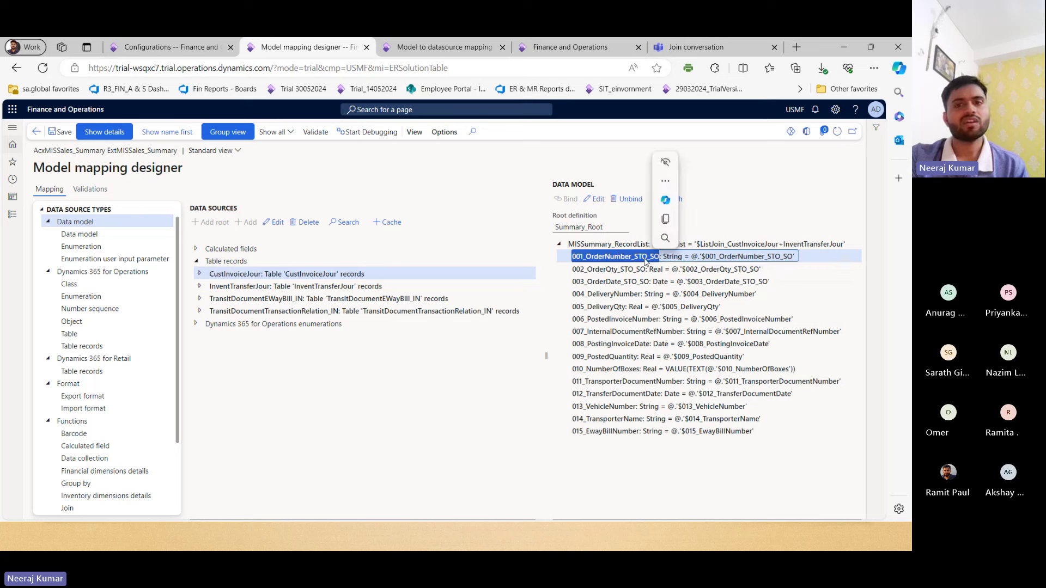
drag(691, 259, 794, 260)
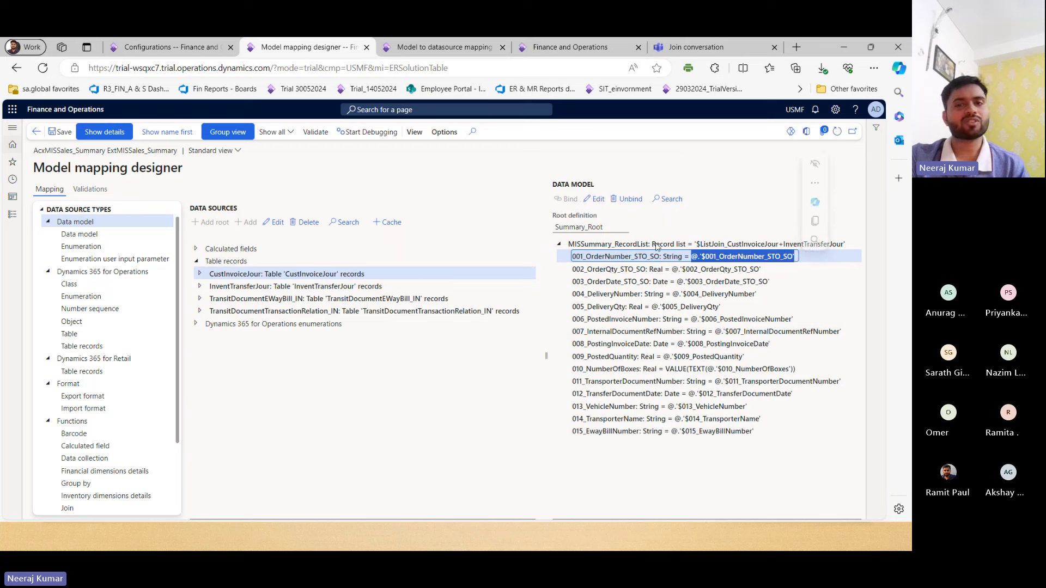
click(602, 256)
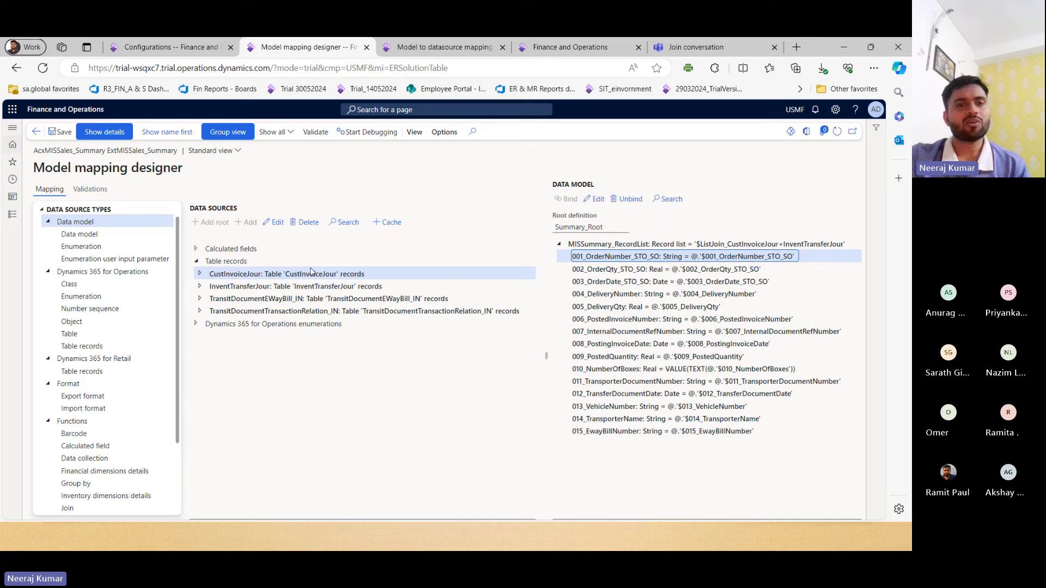
click(273, 272)
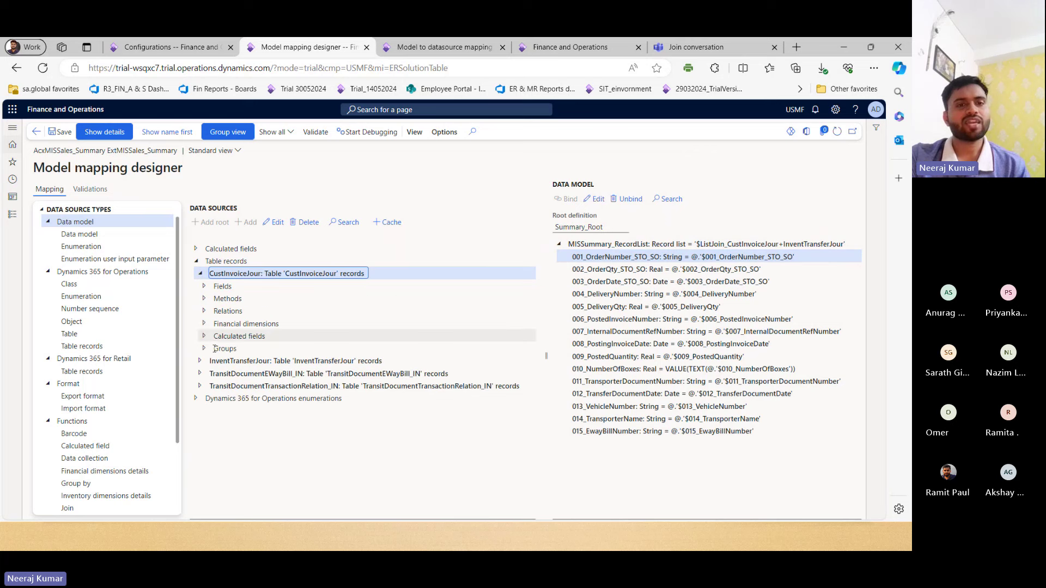
Step: Expand CustInvoiceJour's Calculated fields to list the $001–$015 formulas
click(231, 334)
double_click(231, 334)
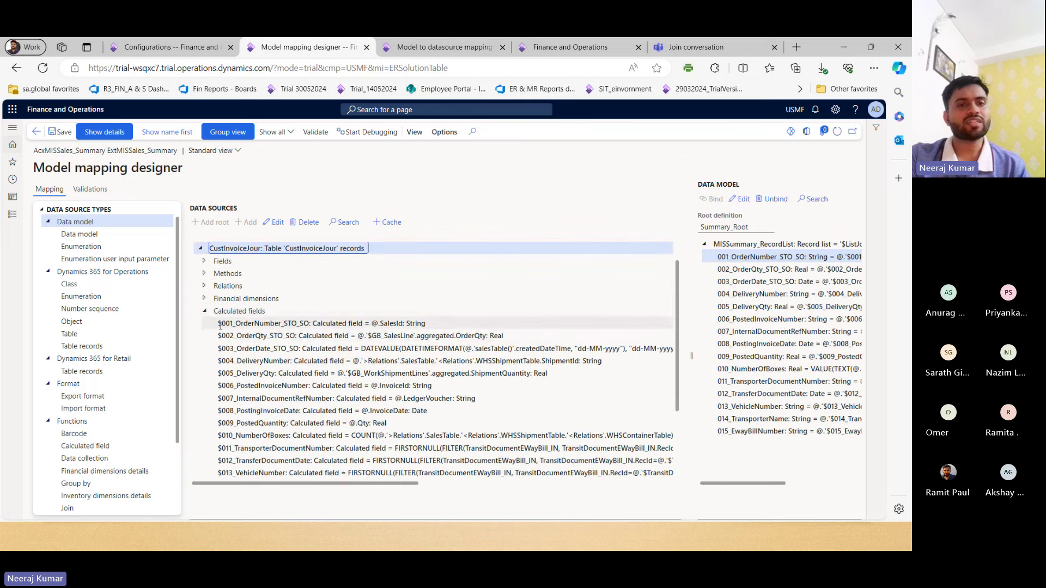
drag(220, 324, 260, 322)
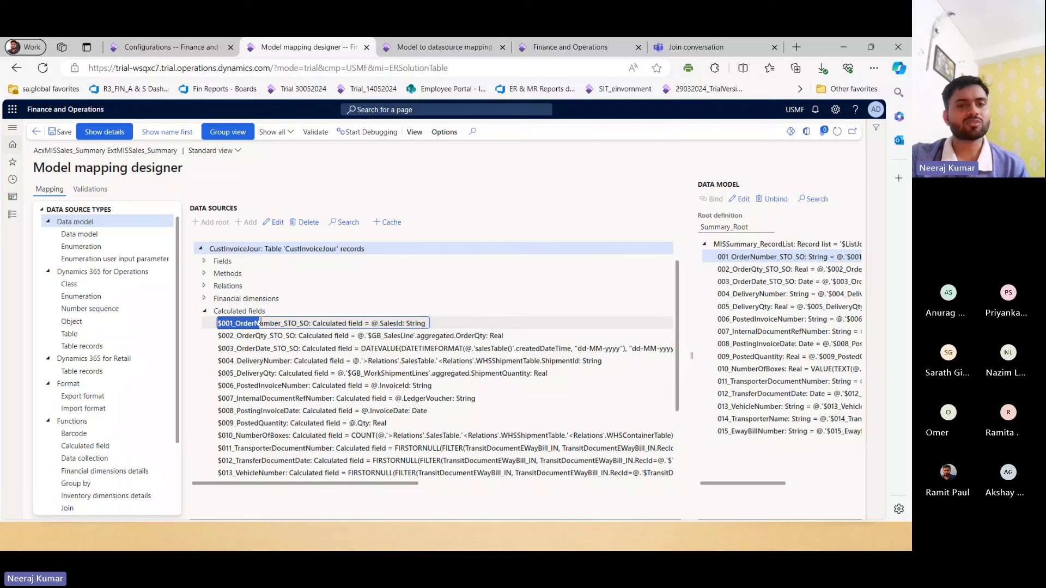
click(253, 249)
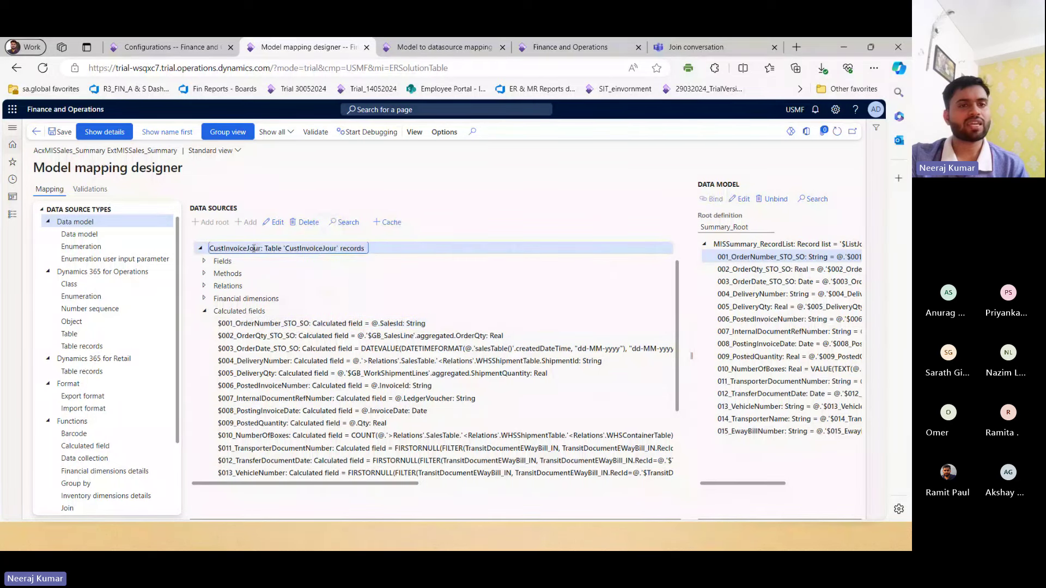
click(85, 445)
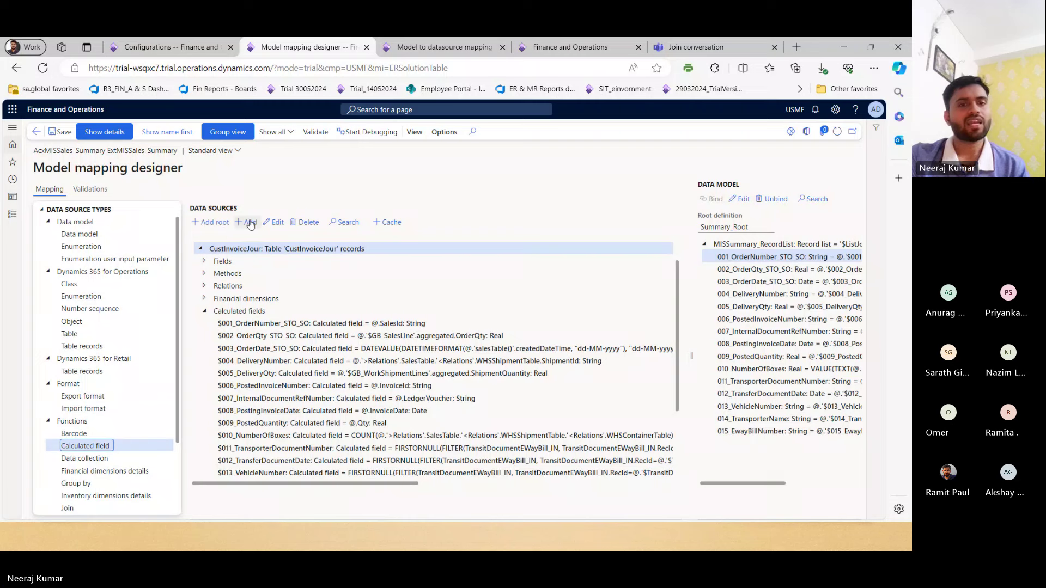
Step: Review the calculated field formulas, such as $001's @.SalesId and $003_OrderDate_STO_SO
click(281, 324)
double_click(281, 324)
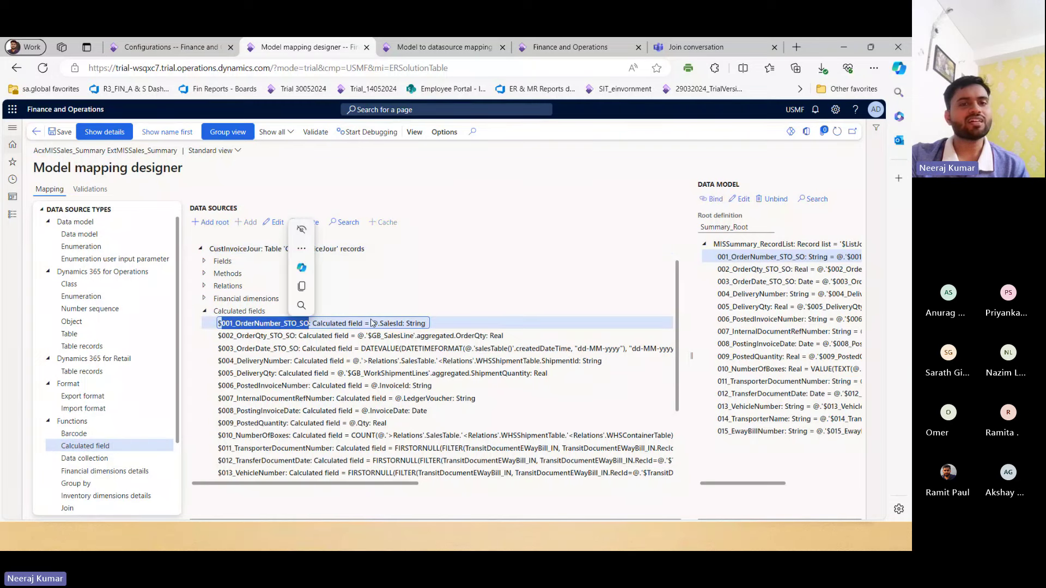
drag(371, 323, 404, 324)
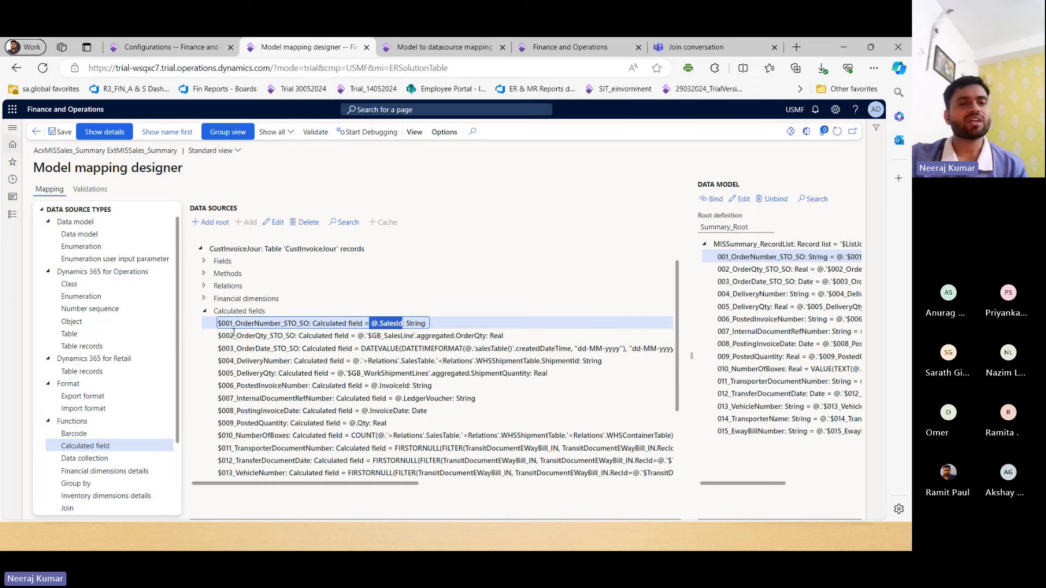
drag(218, 323, 223, 457)
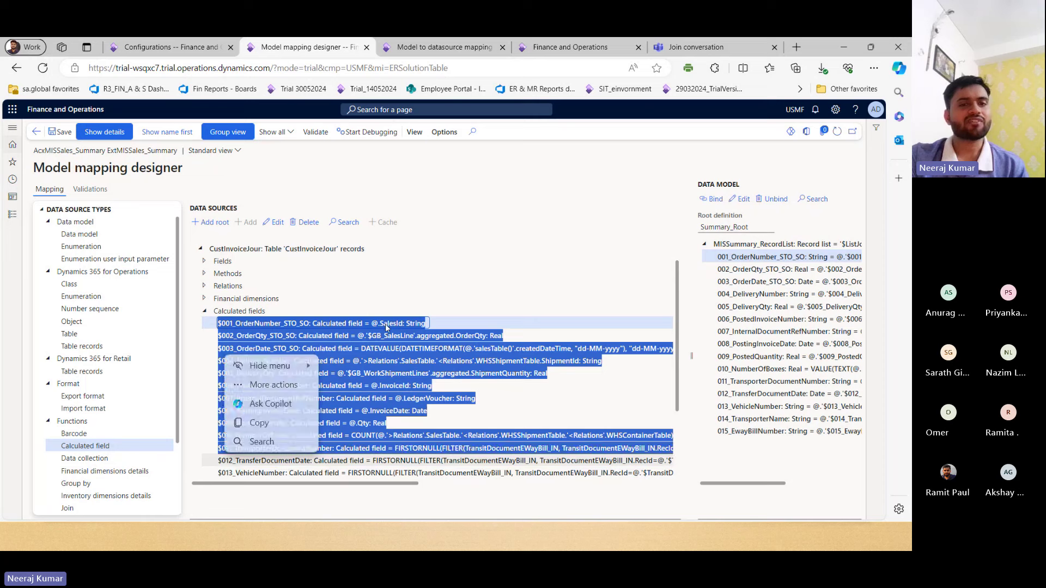
click(265, 445)
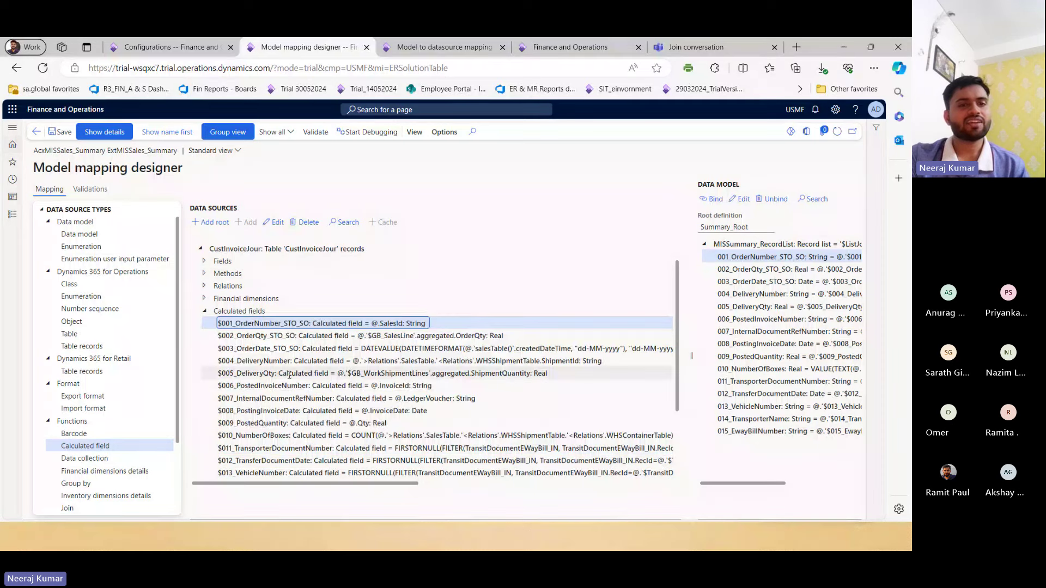
click(279, 349)
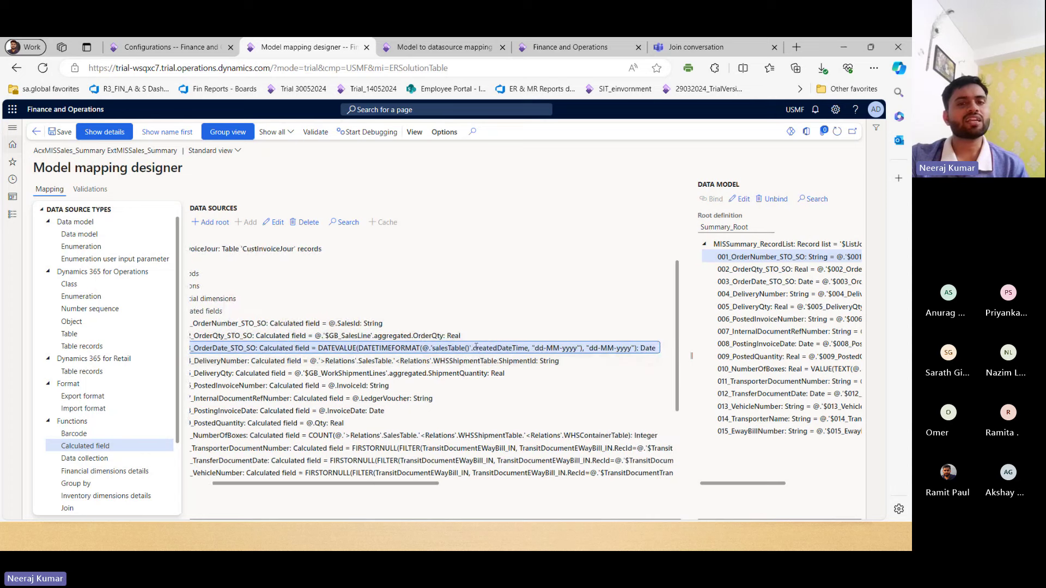
scroll(520, 349, left, 2)
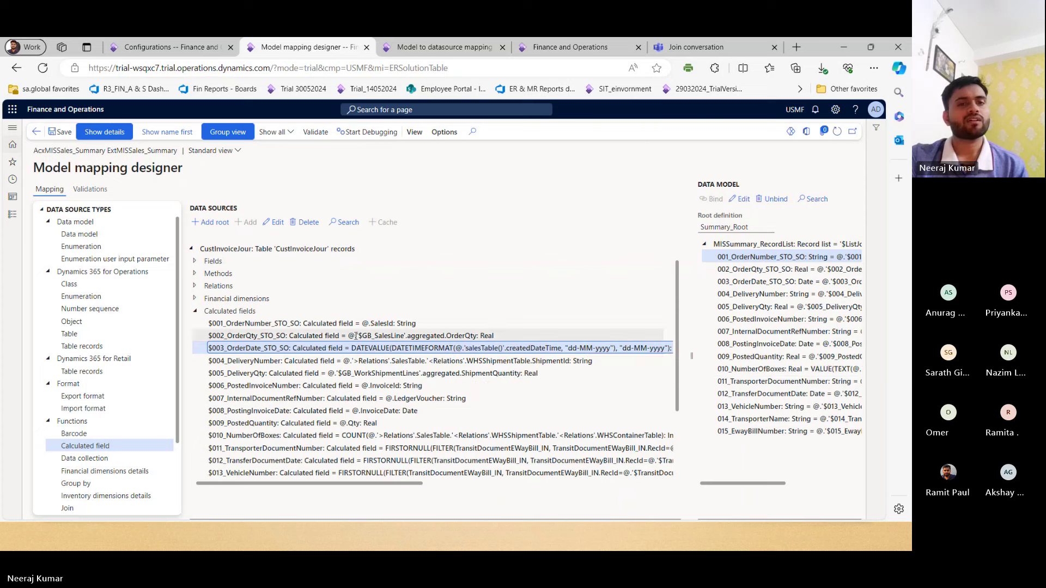
scroll(326, 346, down, 3)
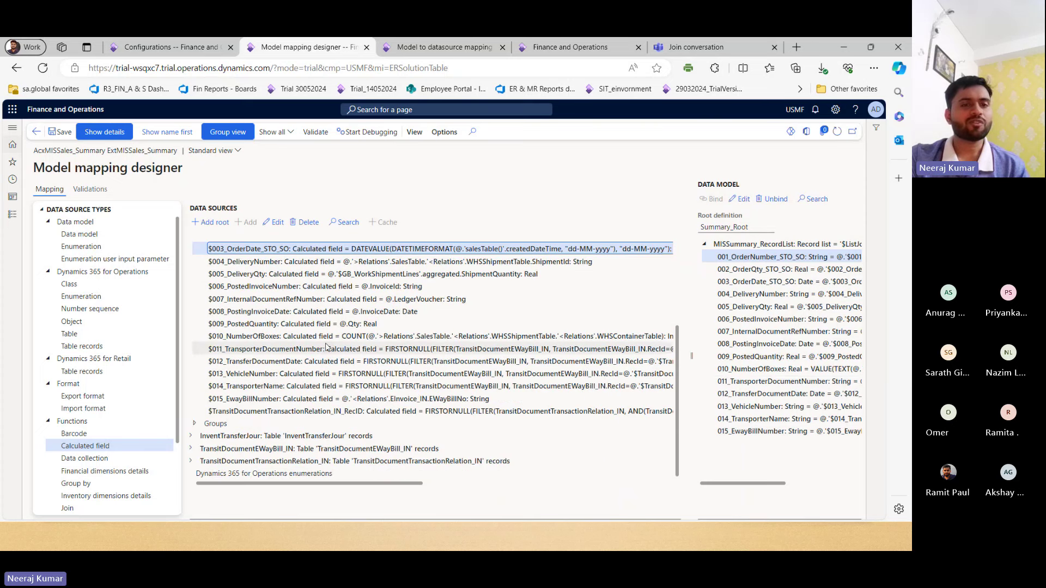
Step: Expand InventTransferJour's Calculated fields and inspect $001's TransferId formula
click(249, 434)
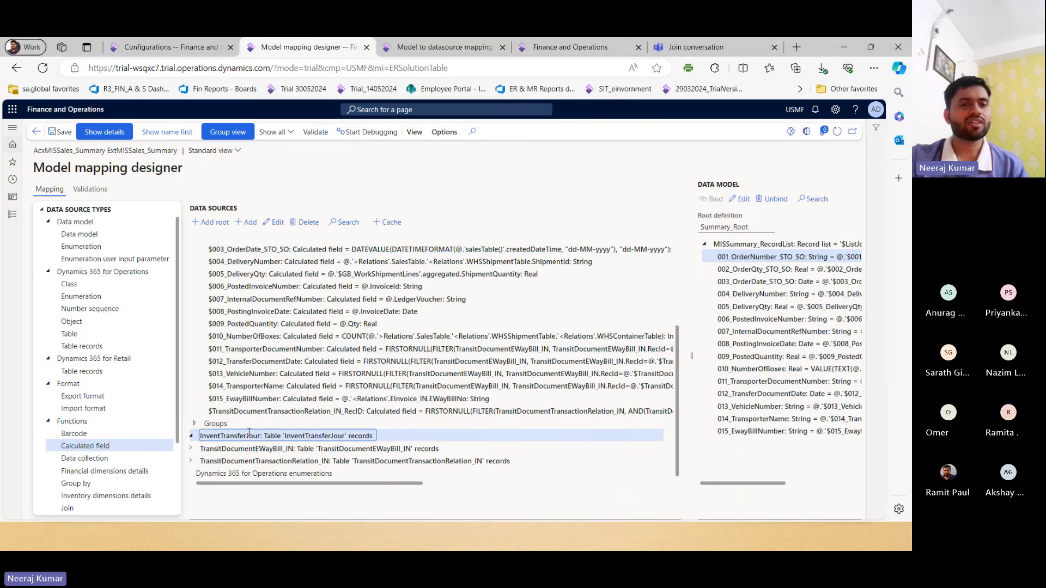
double_click(249, 434)
click(233, 423)
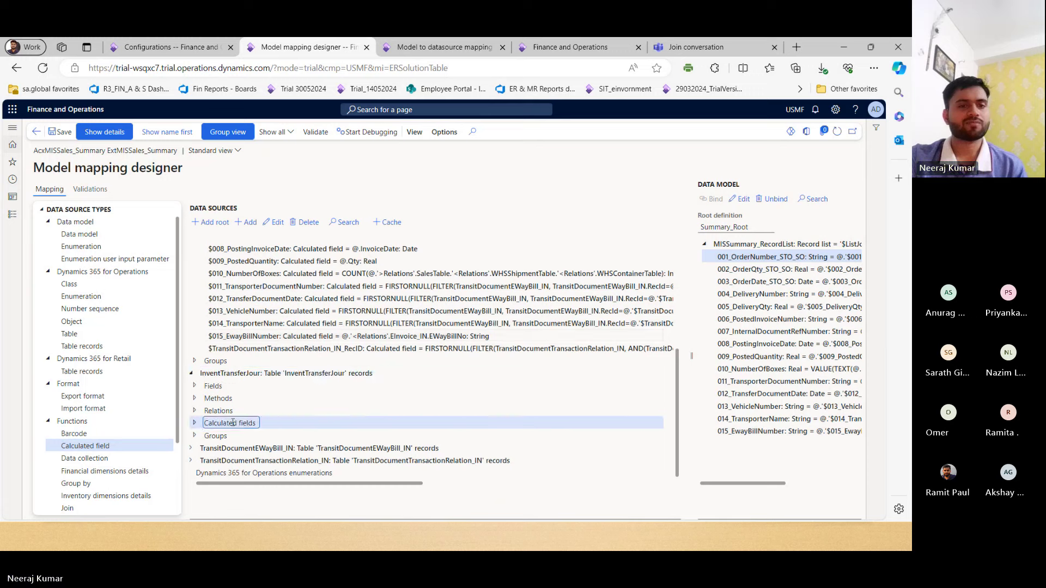
double_click(232, 423)
scroll(231, 392, down, 2)
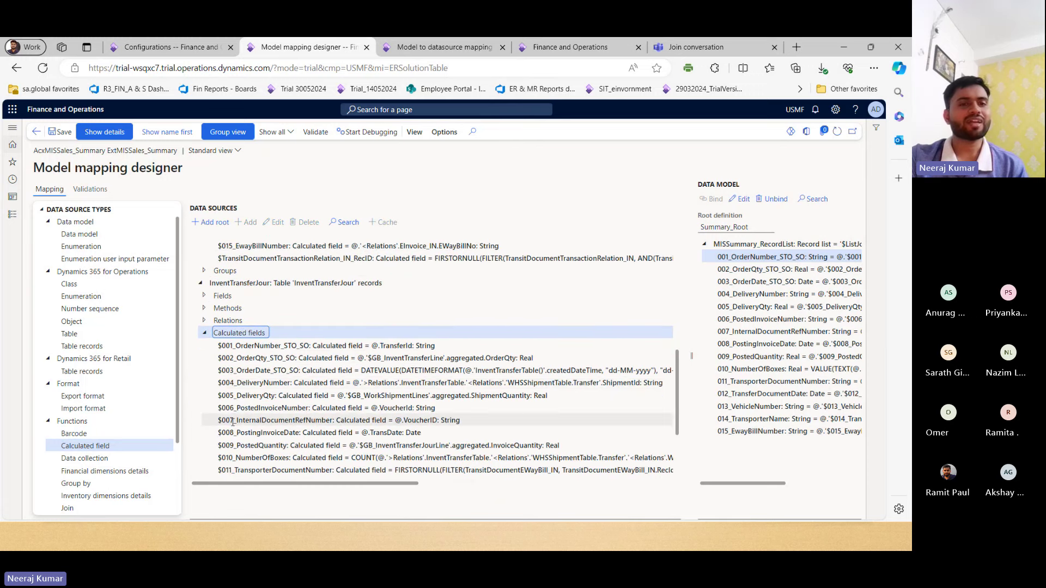
double_click(228, 345)
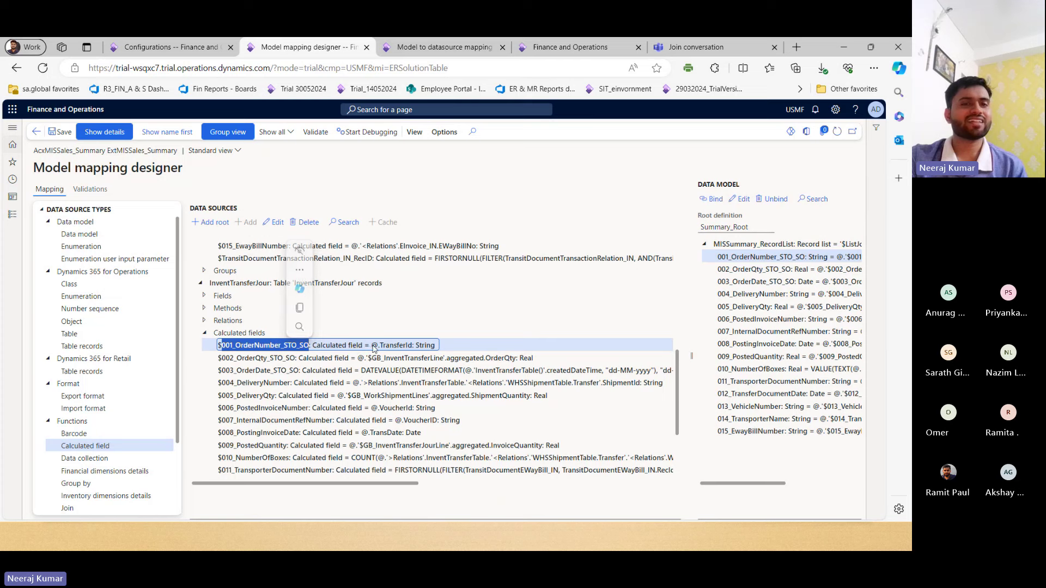
drag(372, 345, 405, 349)
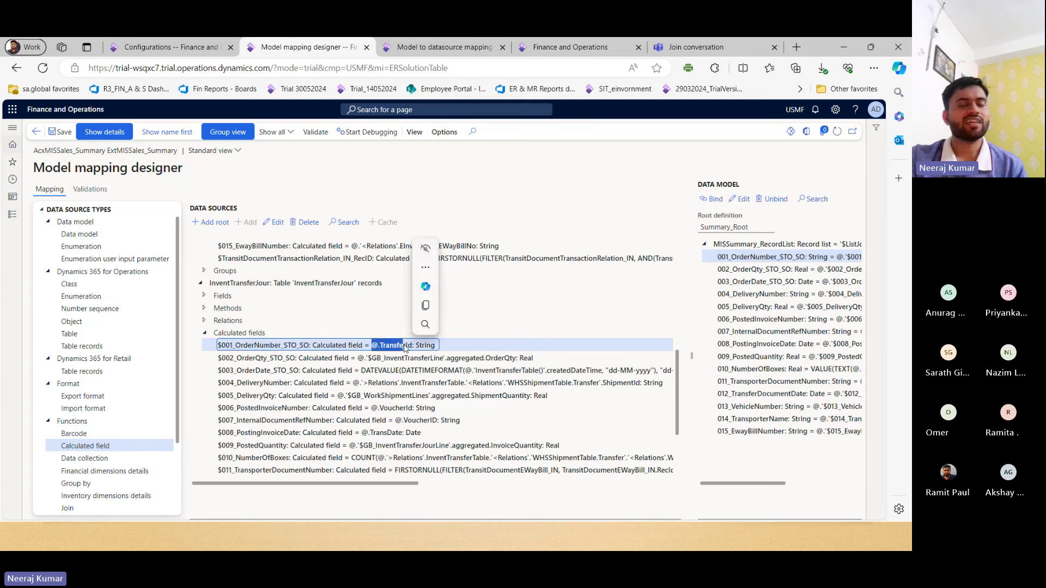
click(265, 346)
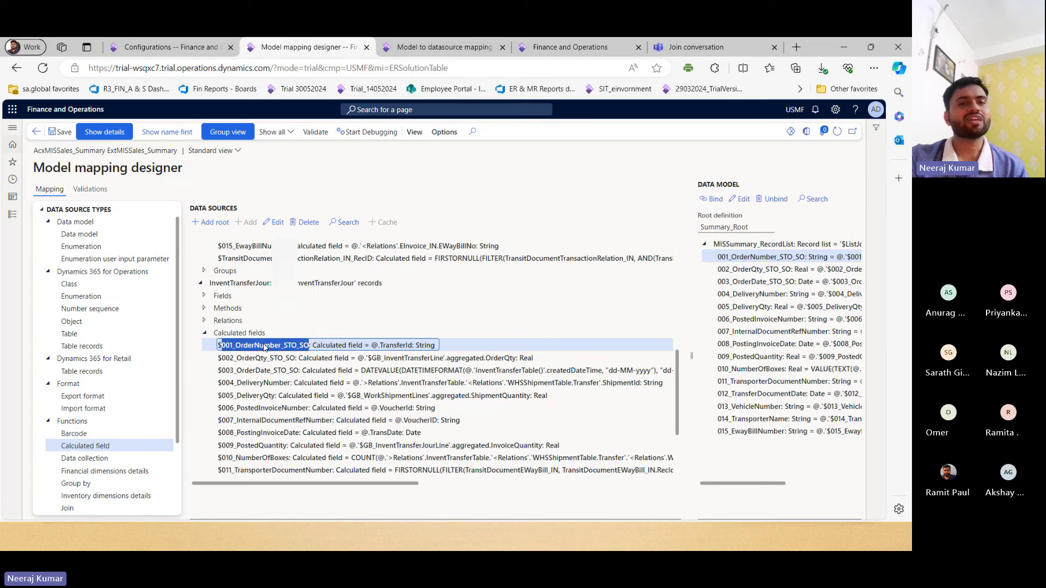
Step: Compare CustInvoiceJour's $001 SalesId formula, then collapse the CustInvoiceJour and InventTransferJour nodes
scroll(264, 345, up, 3)
scroll(265, 345, up, 3)
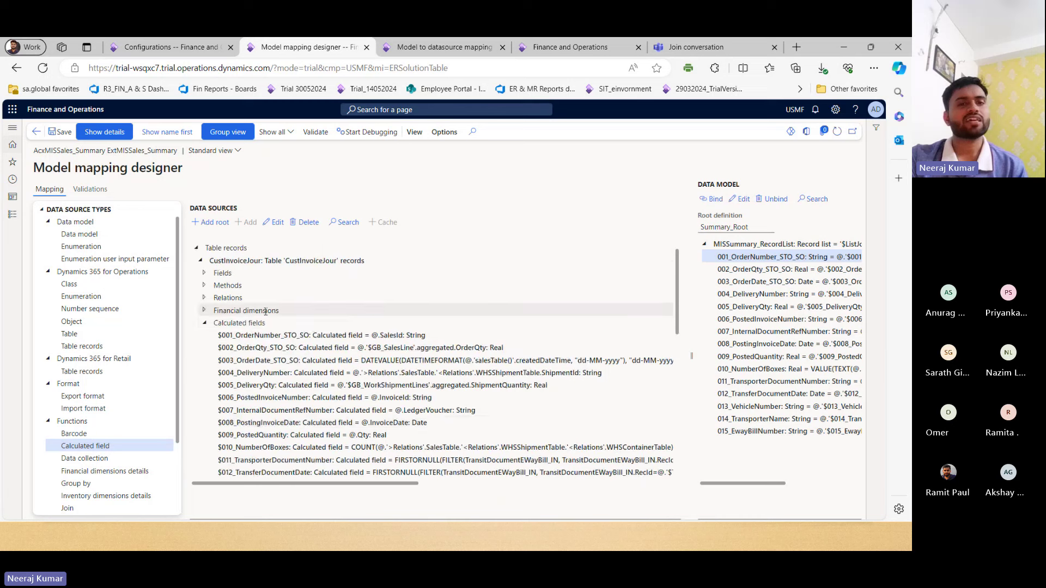
drag(371, 335, 407, 336)
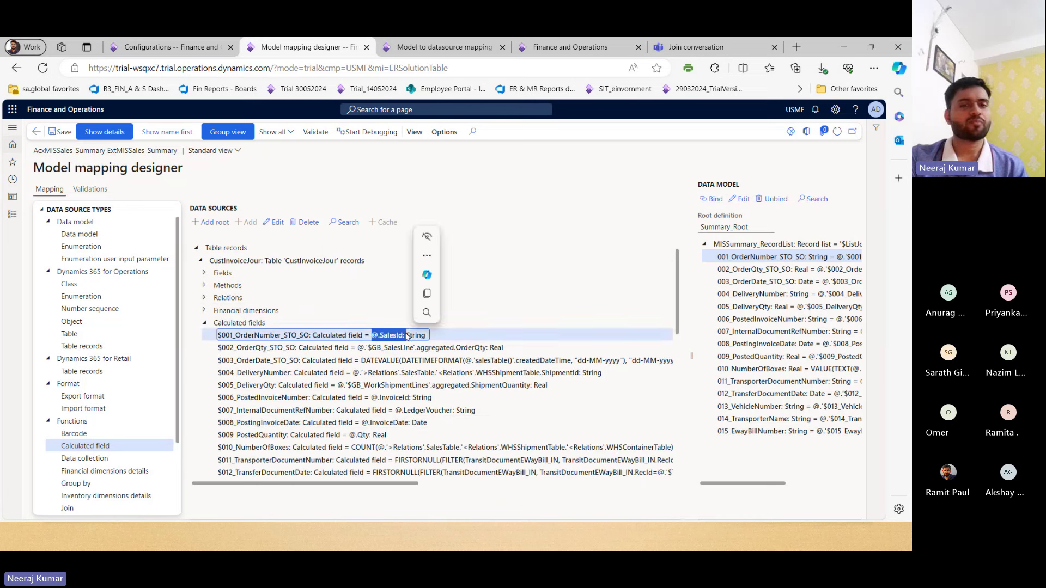
click(334, 336)
key(Left)
key(Left)
scroll(334, 336, down, 1)
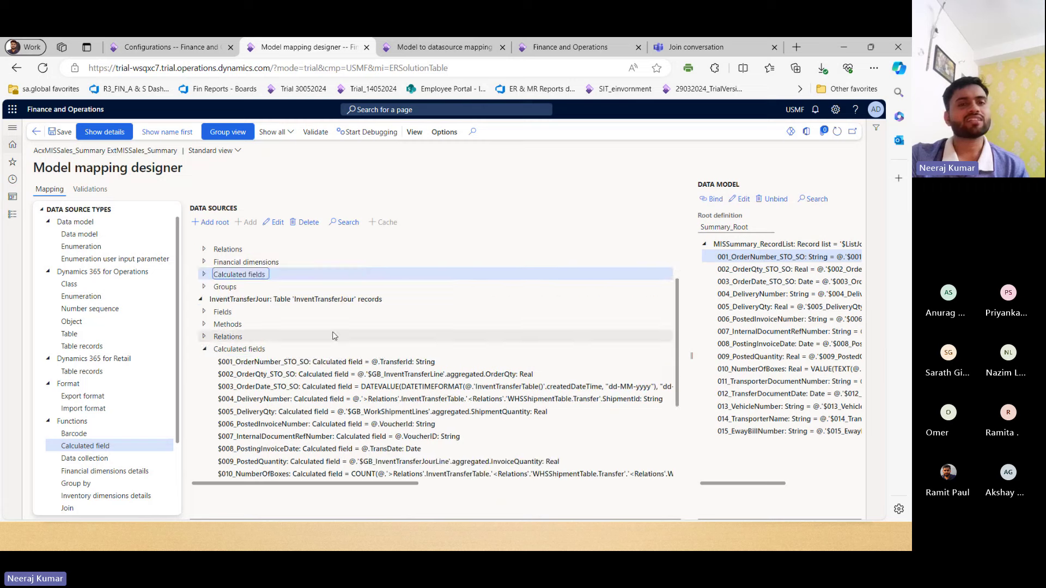
key(Down)
key(Down)
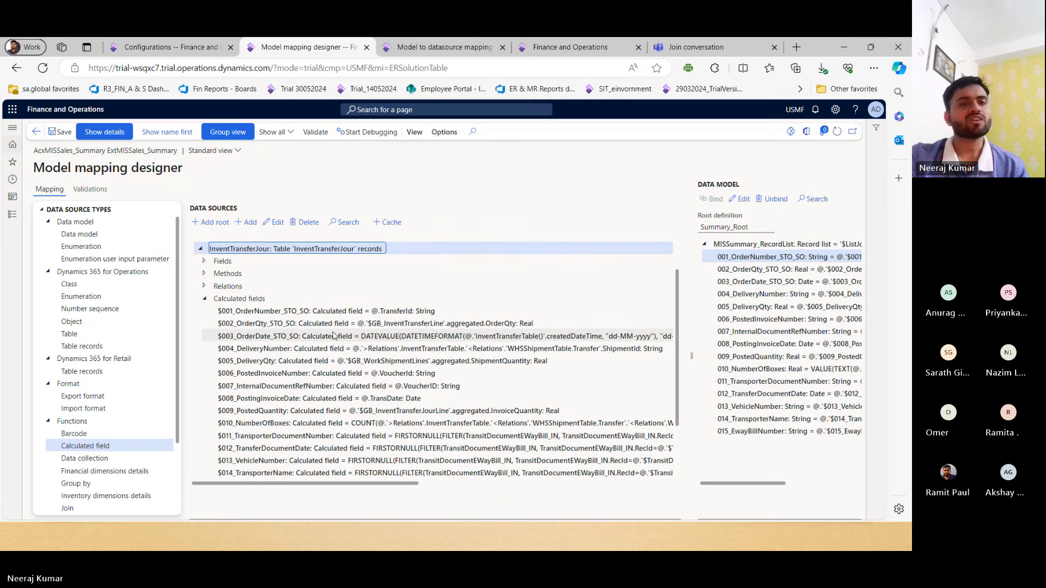
key(Left)
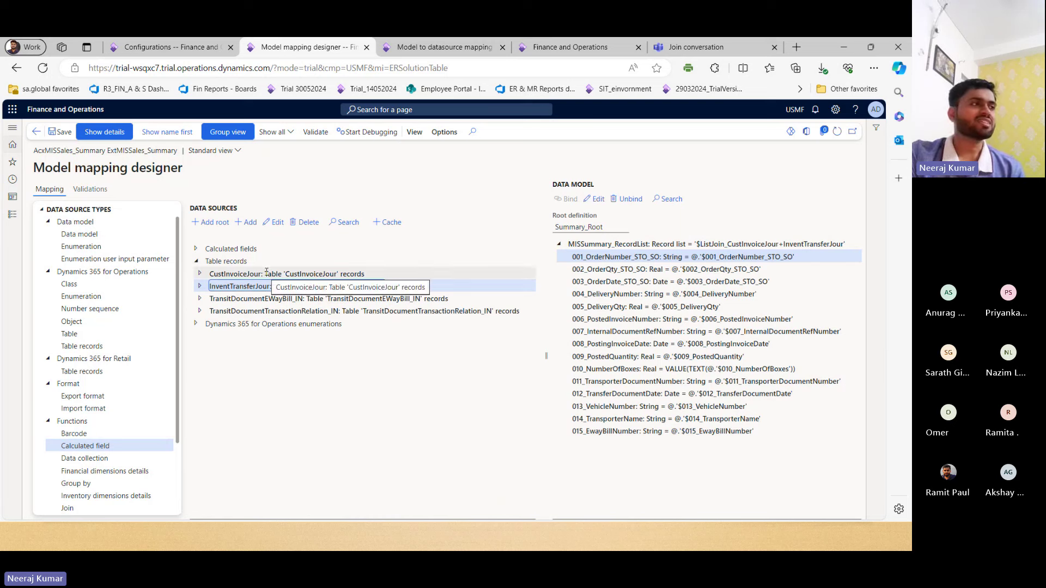
Step: Review the CustInvoiceJour and InventTransferJour data source names under Table records
click(261, 274)
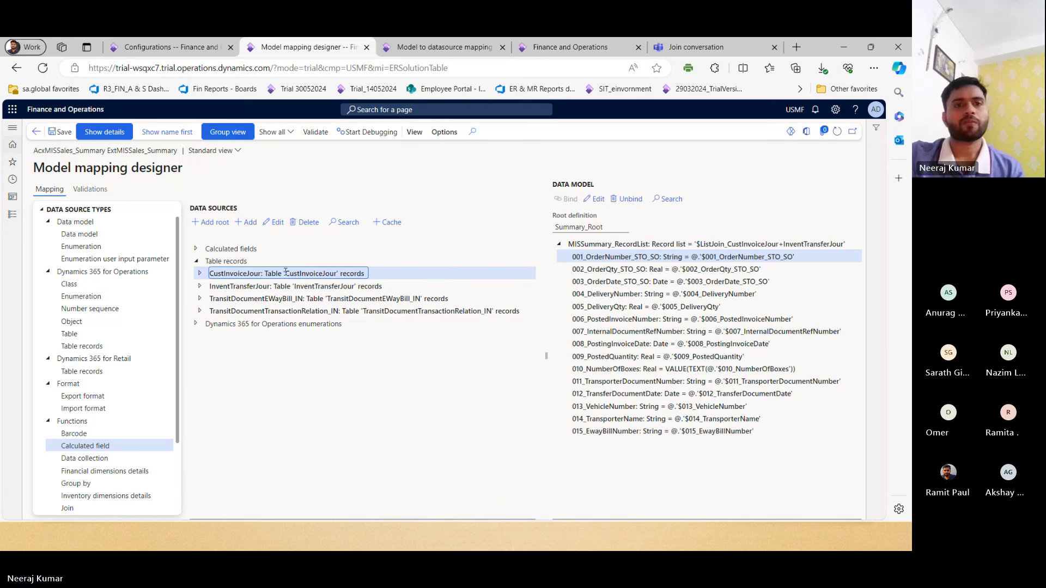
click(242, 249)
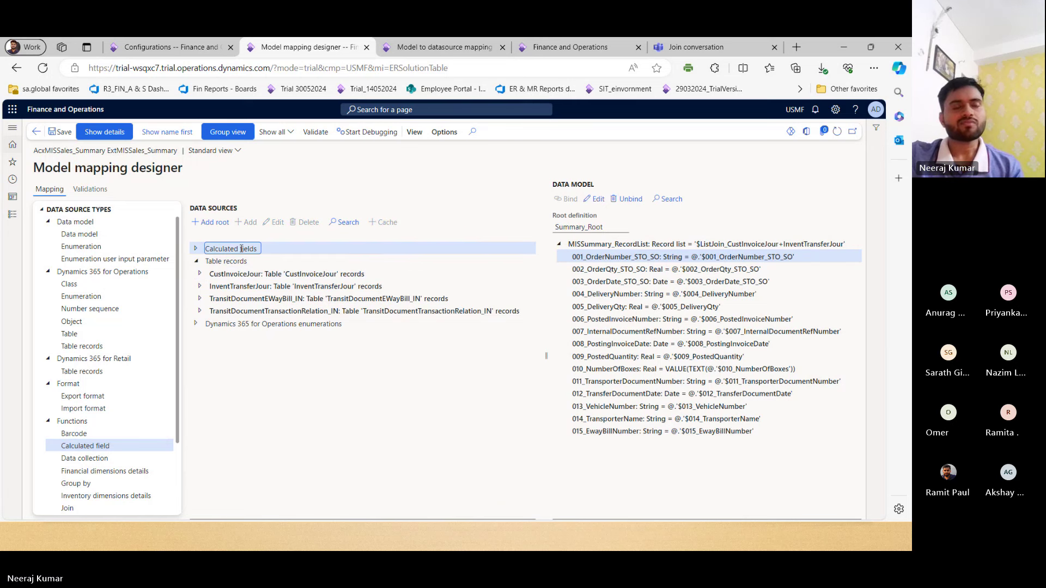
double_click(257, 275)
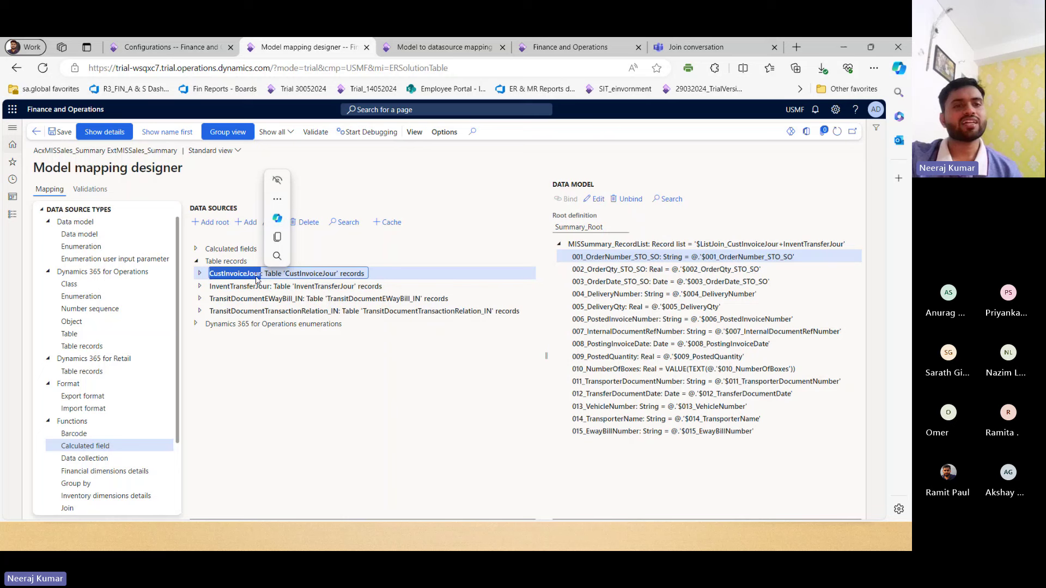
click(253, 286)
double_click(253, 286)
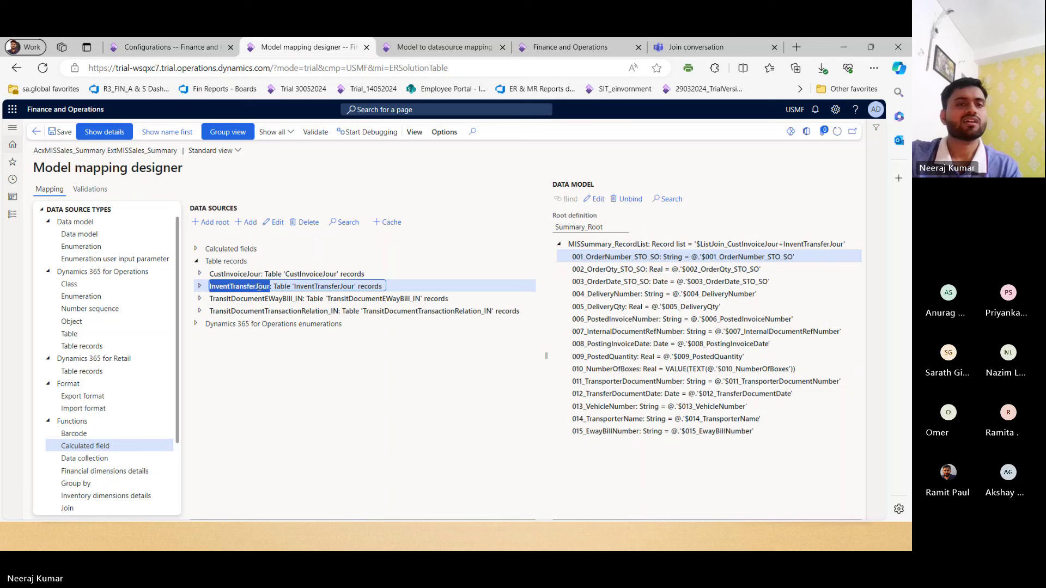
click(299, 287)
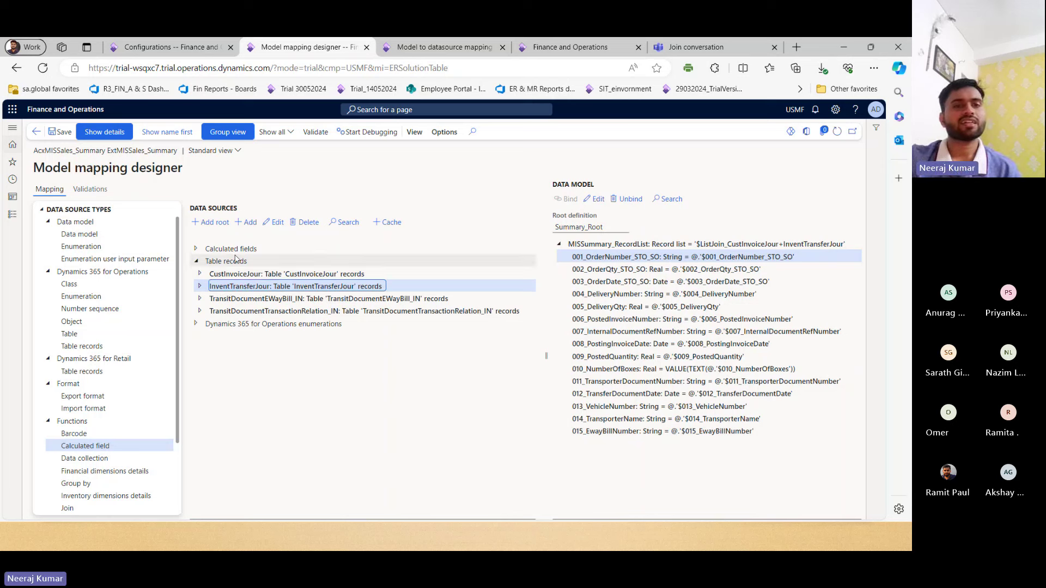
Step: Add a root calculated field named '$List Join' and start editing its formula
click(213, 223)
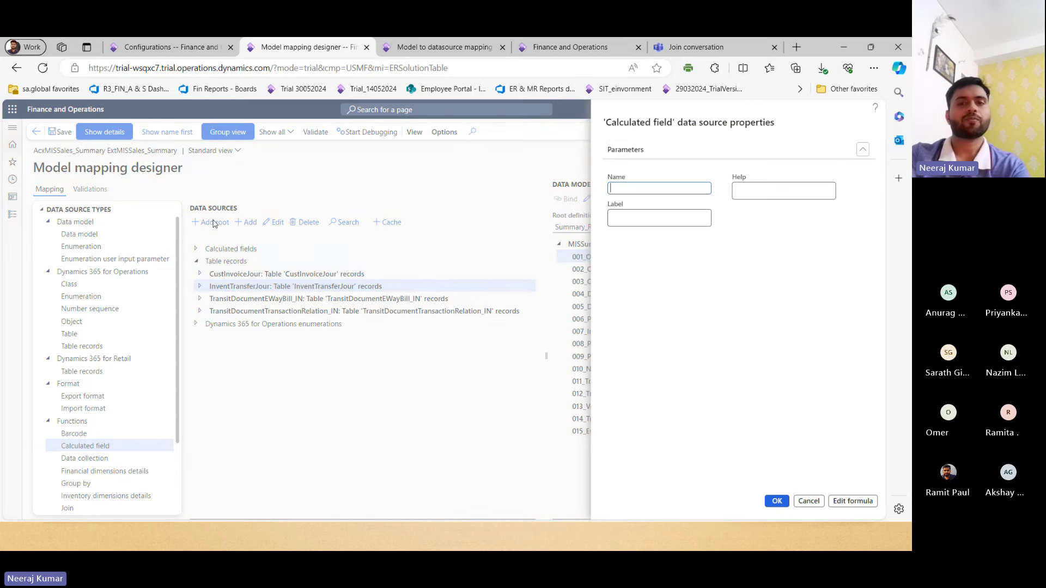
text($List Join)
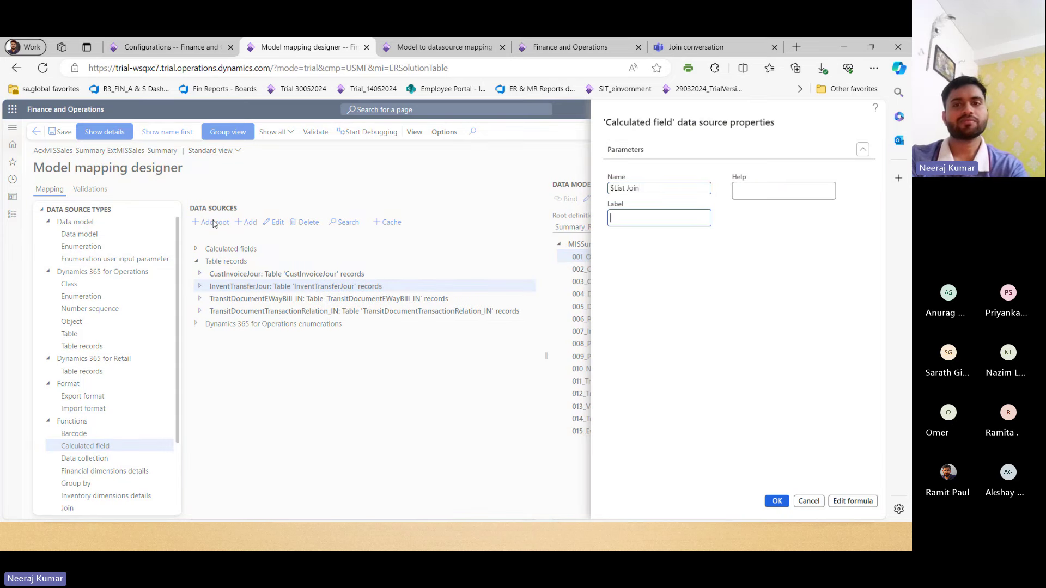
key(Tab)
key(Tab)
key(Tab)
key(Tab)
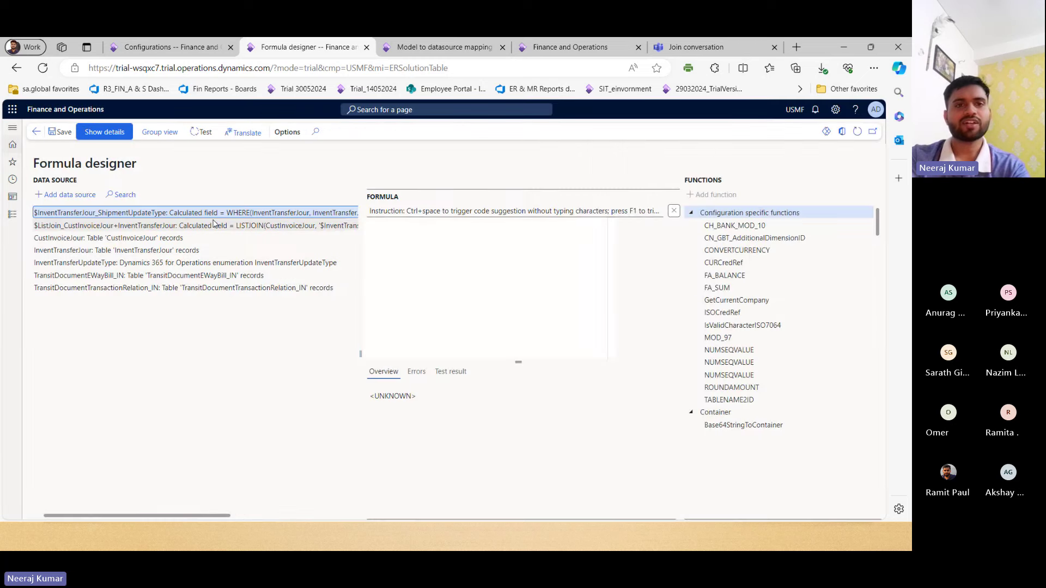
Step: Build the $List Join formula LISTJOIN(CustInvoiceJour,InventTransferJour)
text(LIS)
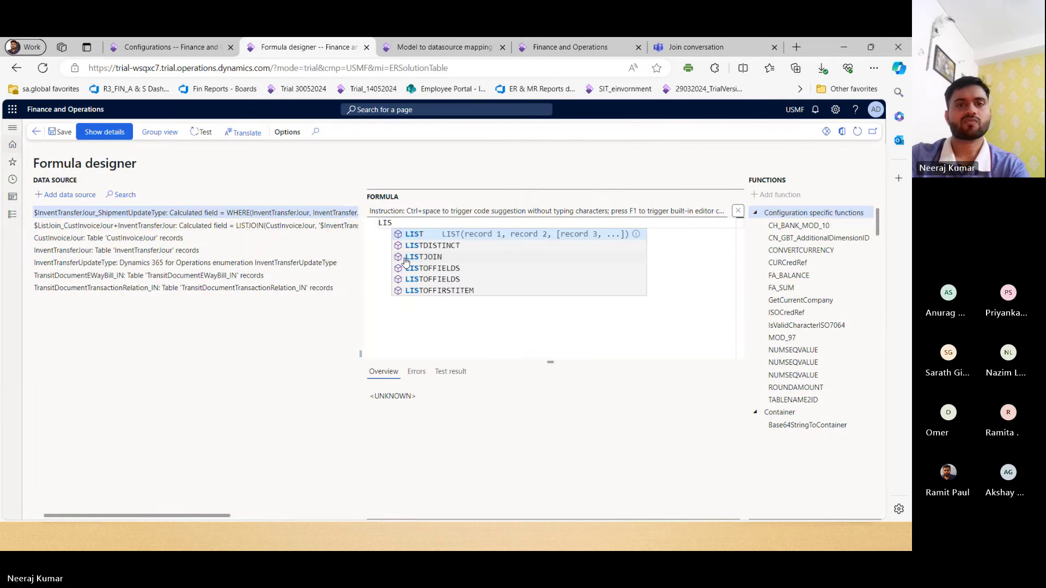
key(Down)
key(Down)
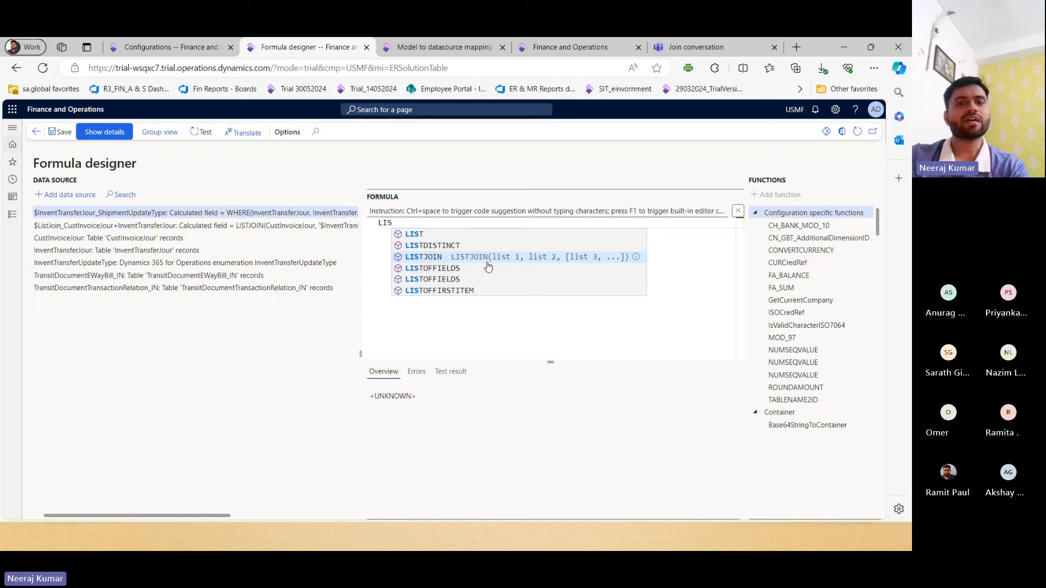
key(Return)
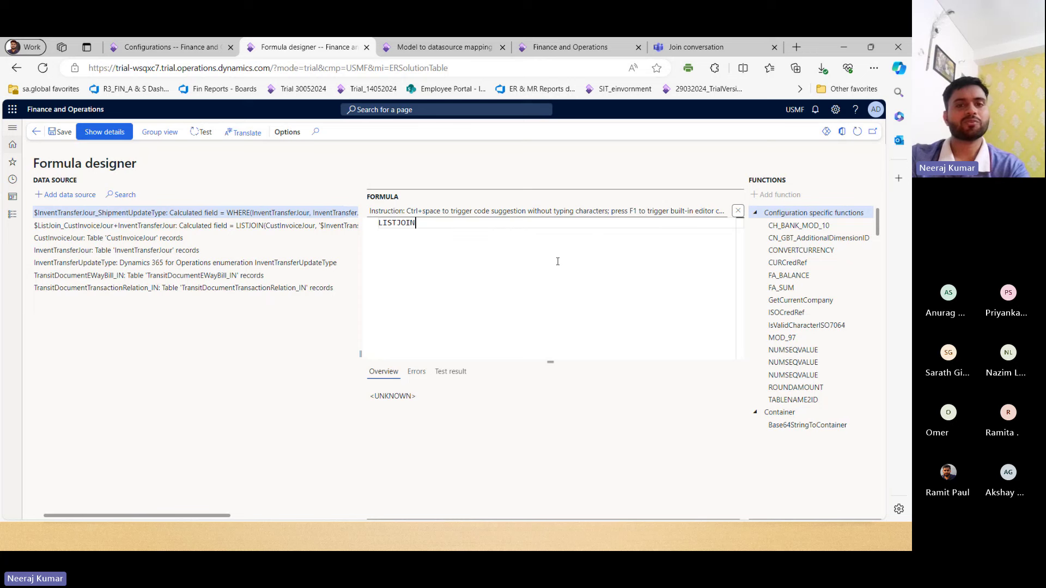
text(()
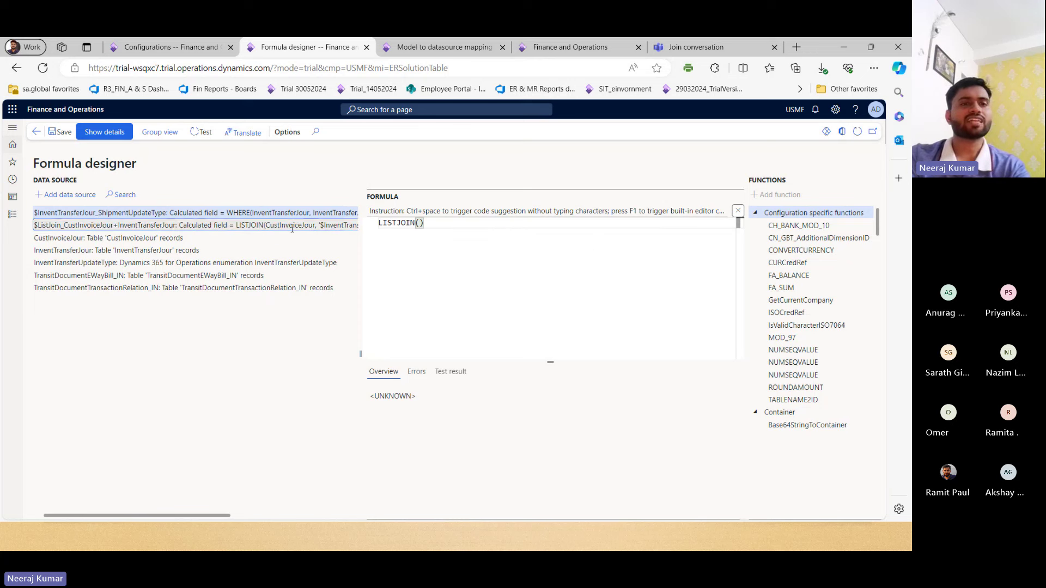
click(245, 238)
click(68, 195)
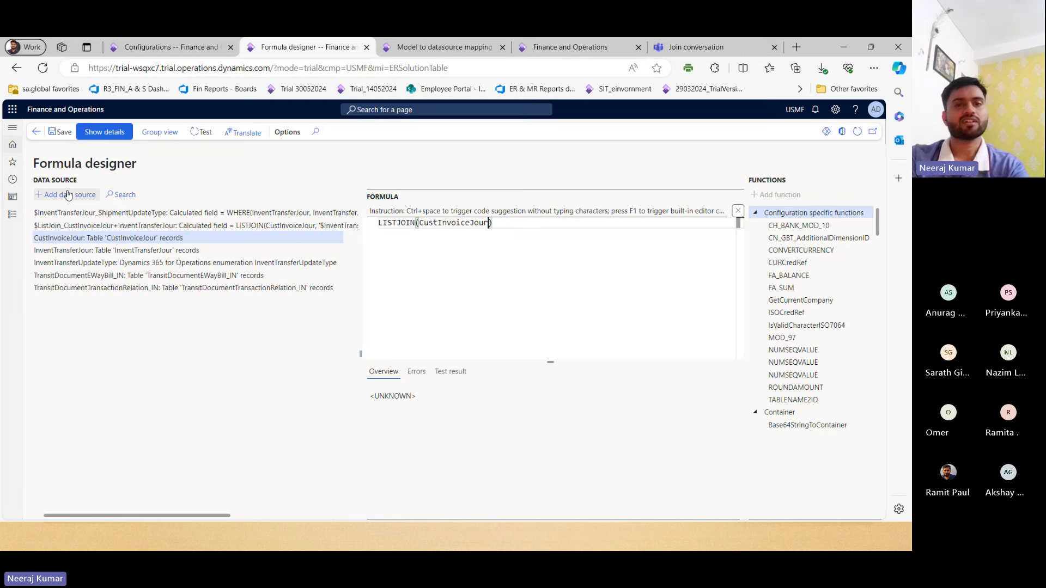
text(,)
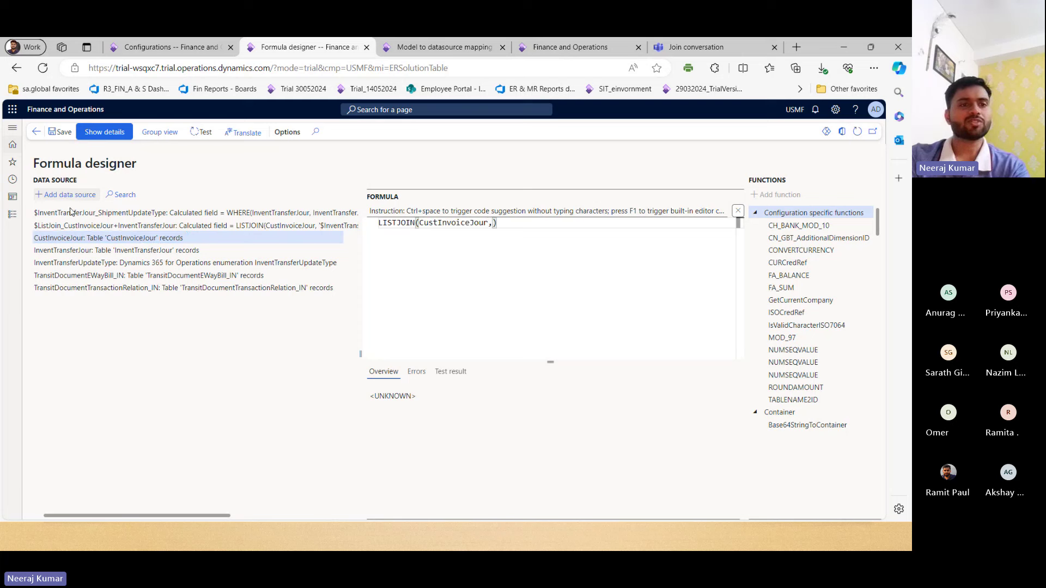
click(71, 250)
click(81, 196)
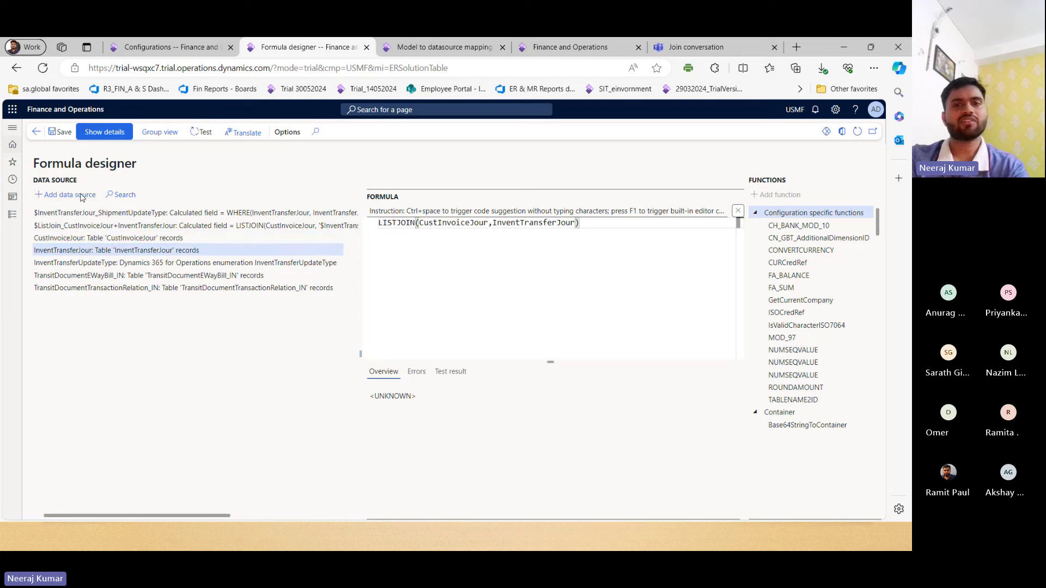
Step: Save and confirm $List Join, then expand its calculated fields $001–$013
key(ctrl+s)
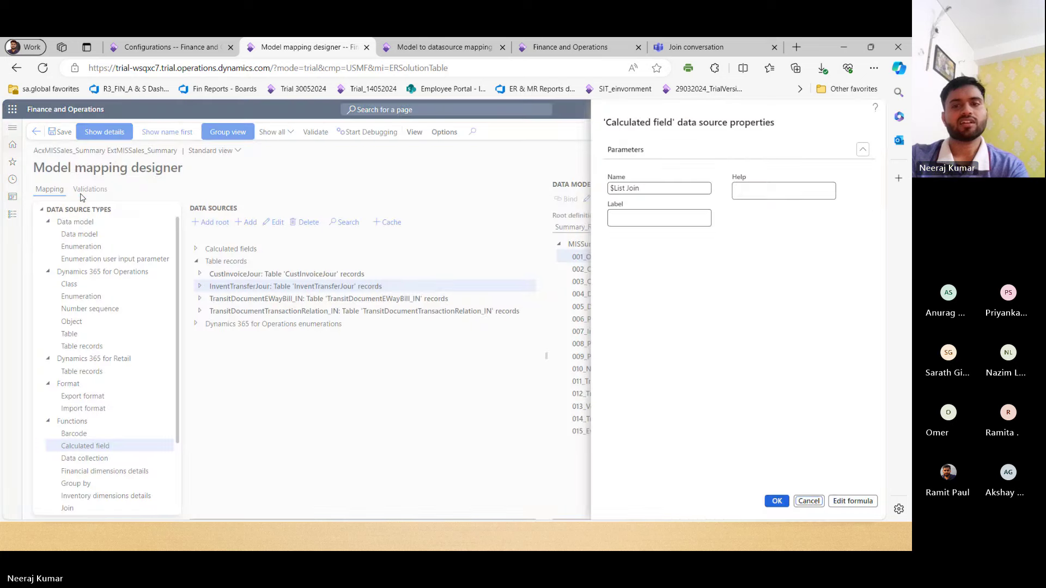
key(Return)
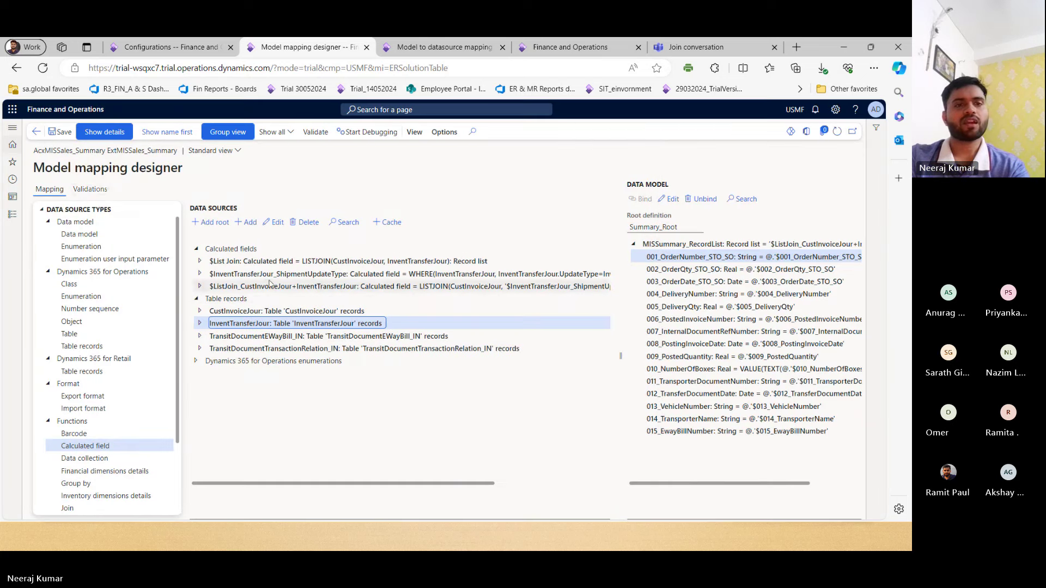
click(271, 261)
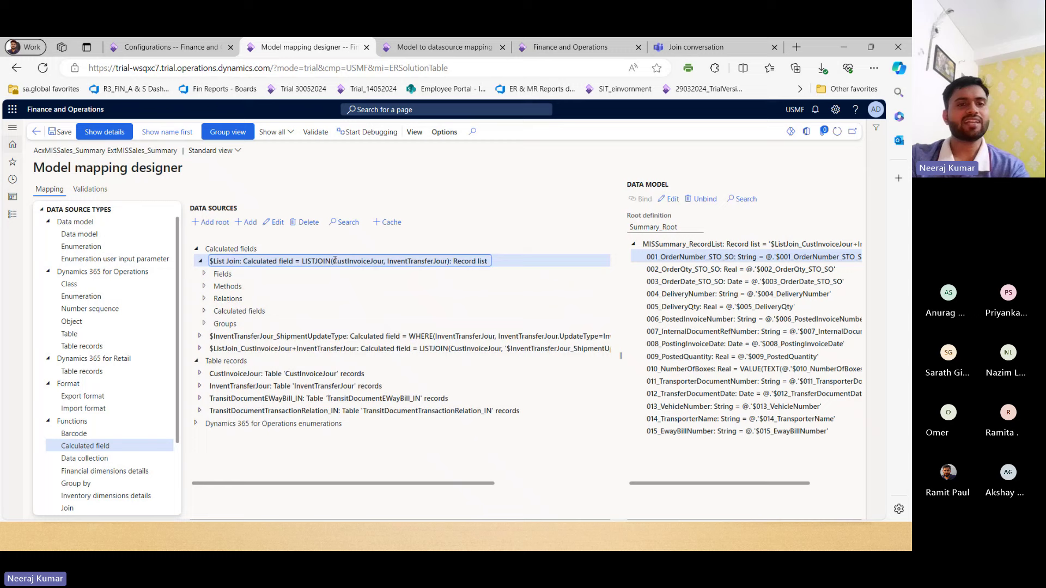
click(246, 310)
double_click(247, 310)
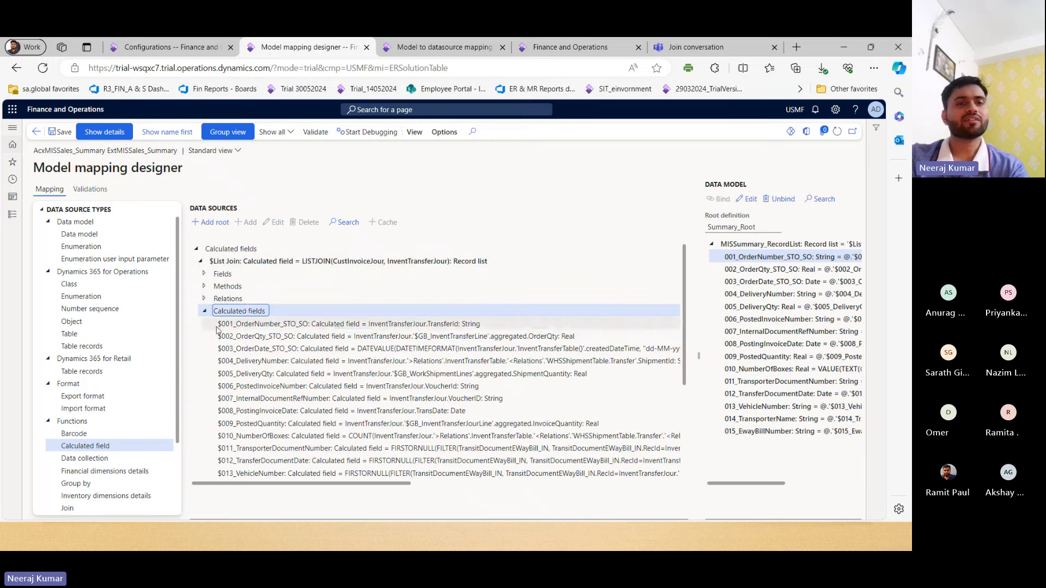
drag(218, 323, 294, 448)
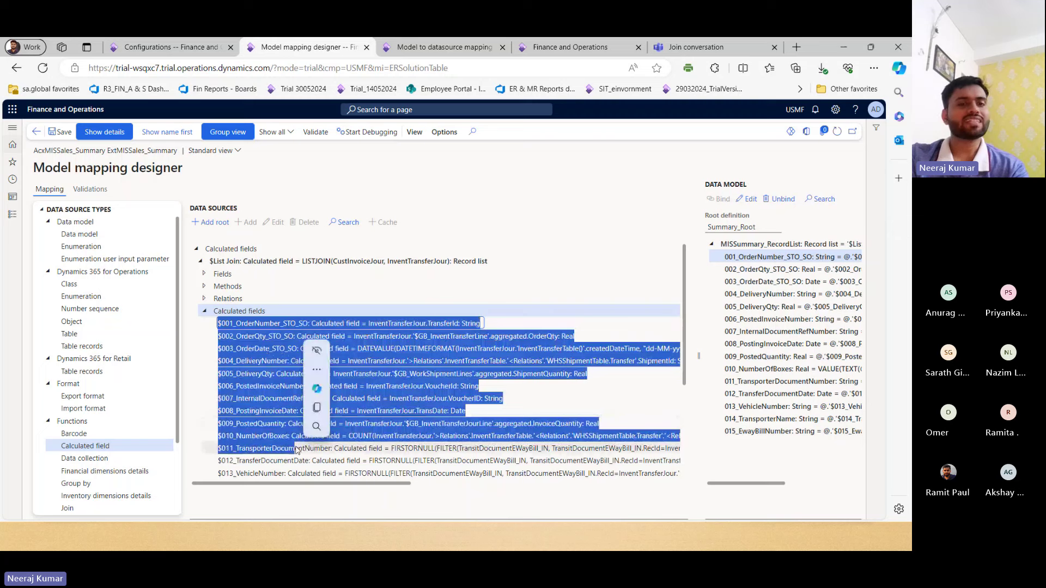
Step: Inspect $List Join's Fields (dataAreaId, createdDateTime, Sequence Number), then collapse the node
click(221, 274)
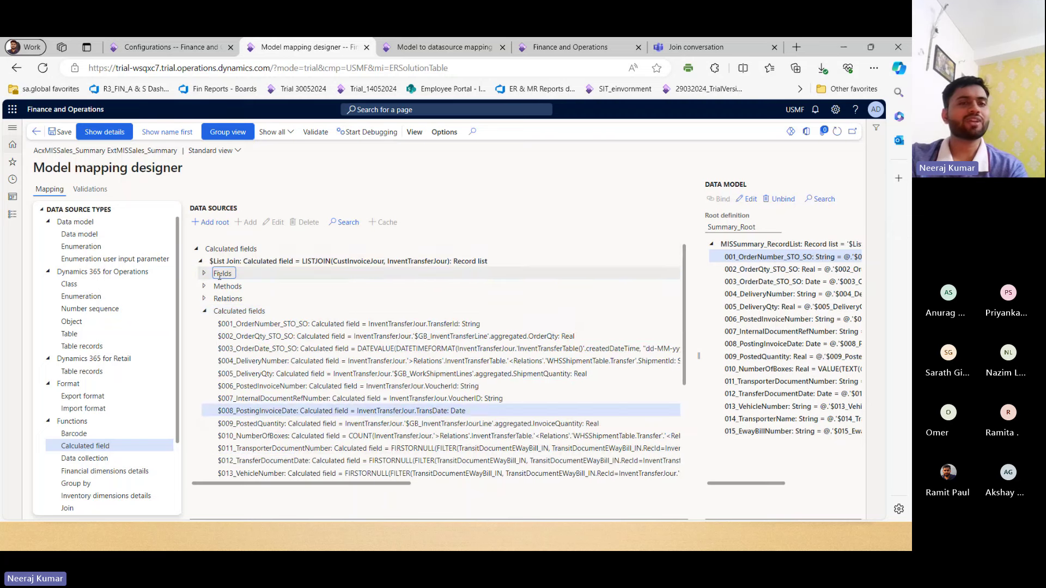
double_click(220, 274)
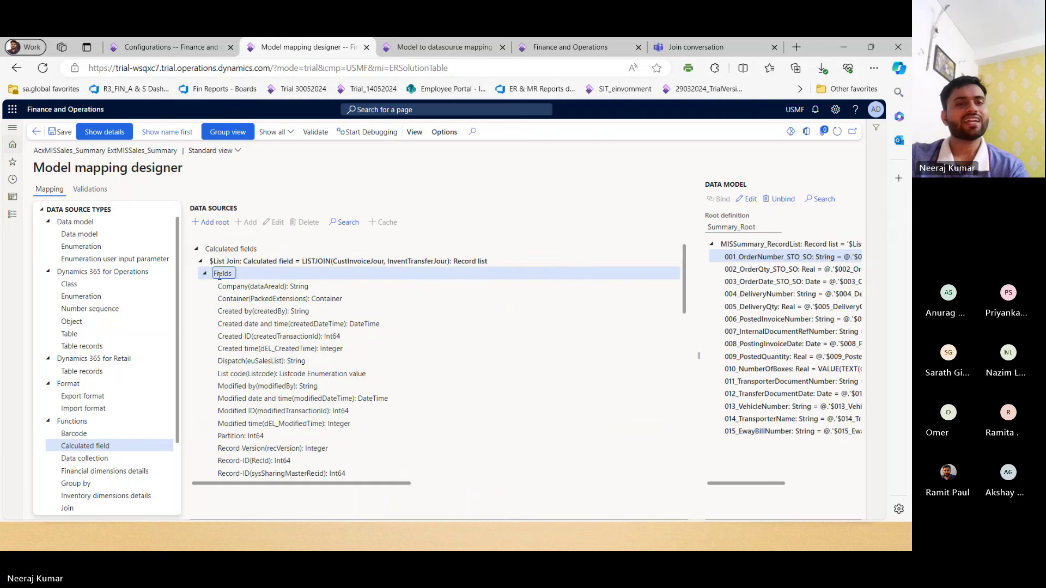
double_click(254, 287)
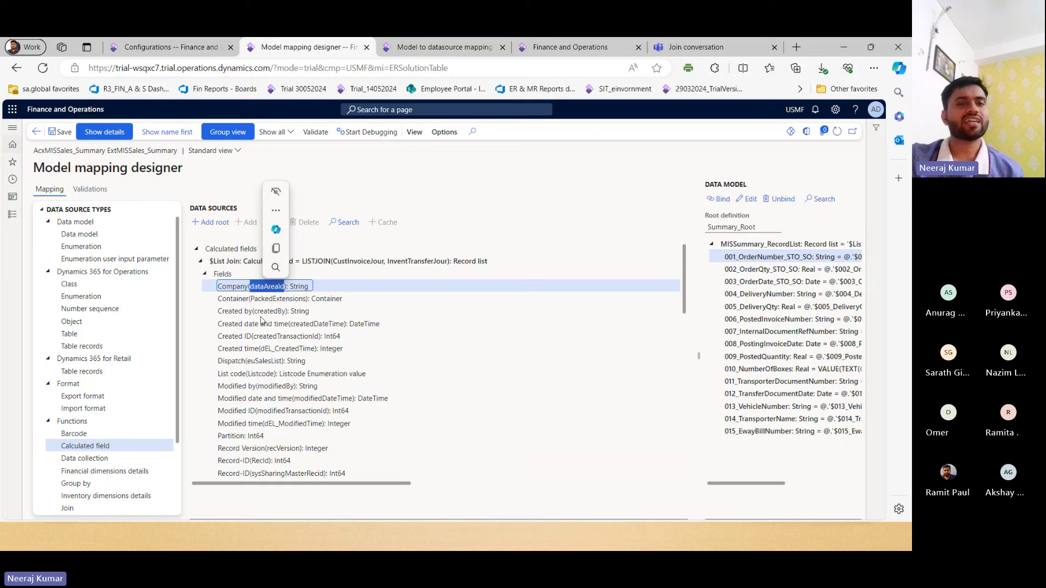
click(272, 311)
click(306, 323)
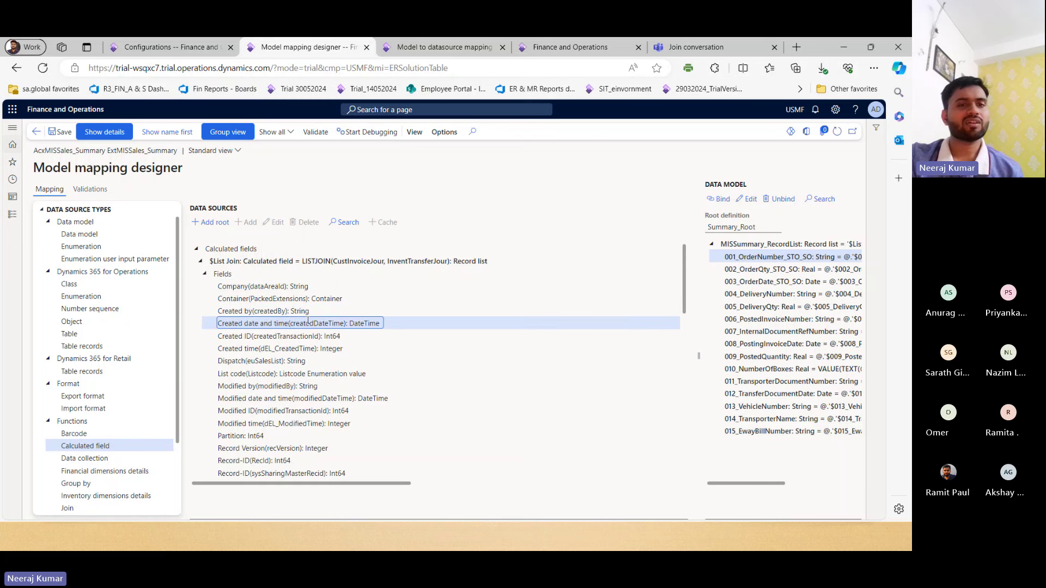
double_click(313, 322)
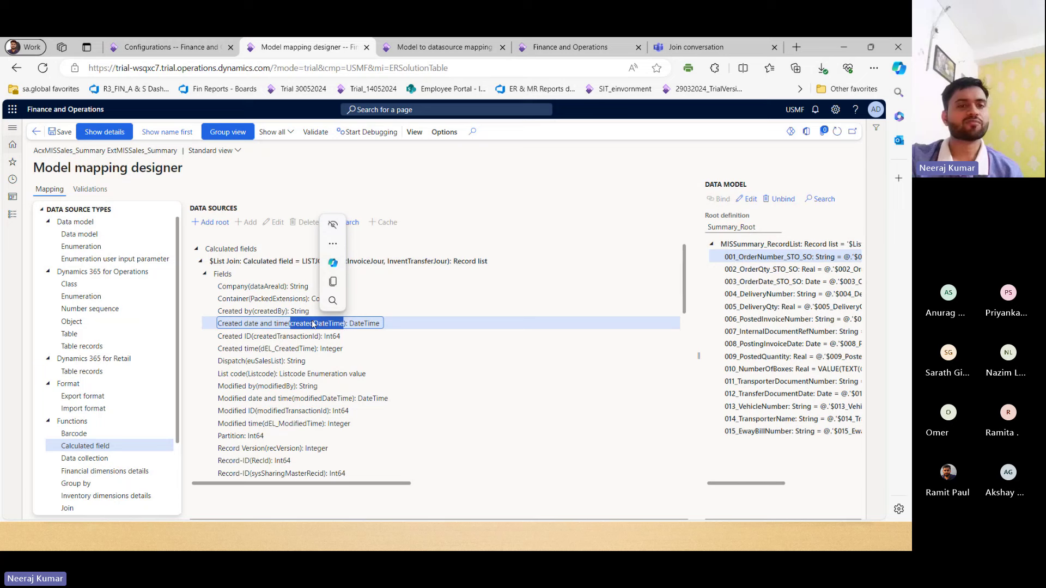
scroll(272, 327, down, 1)
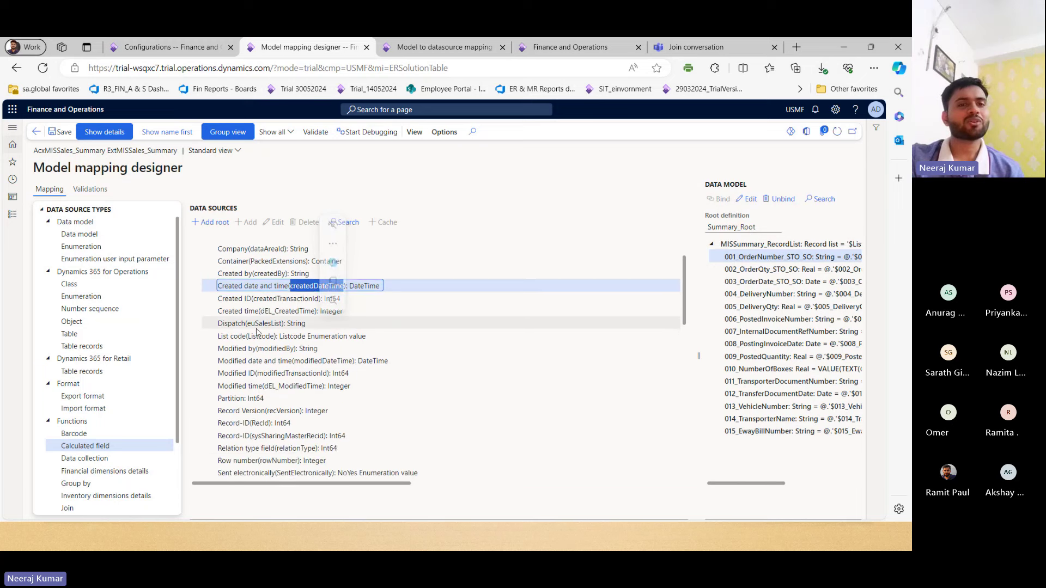
scroll(257, 331, up, 1)
scroll(252, 339, down, 5)
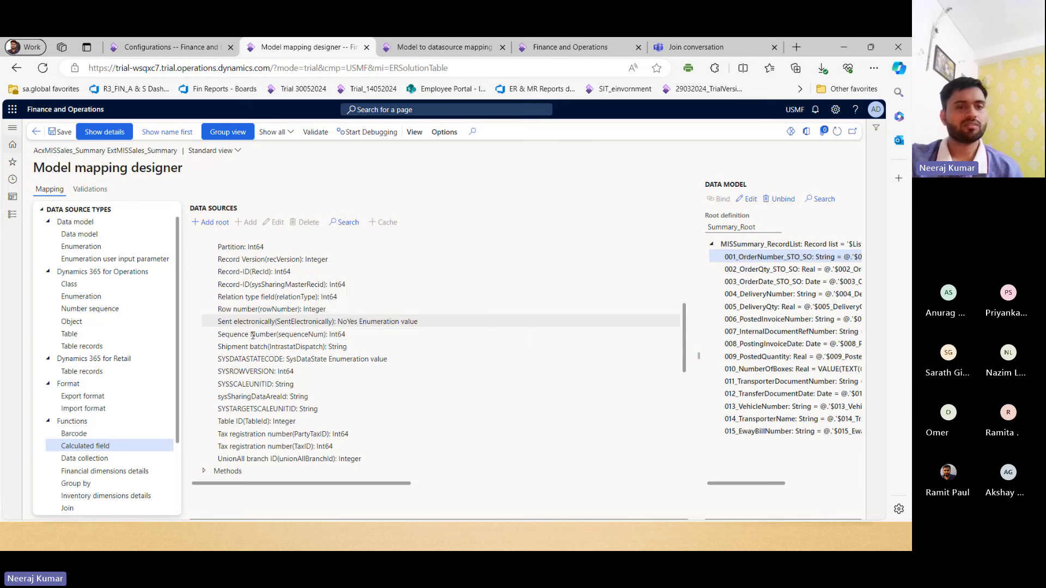
click(252, 334)
key(Left)
key(Left)
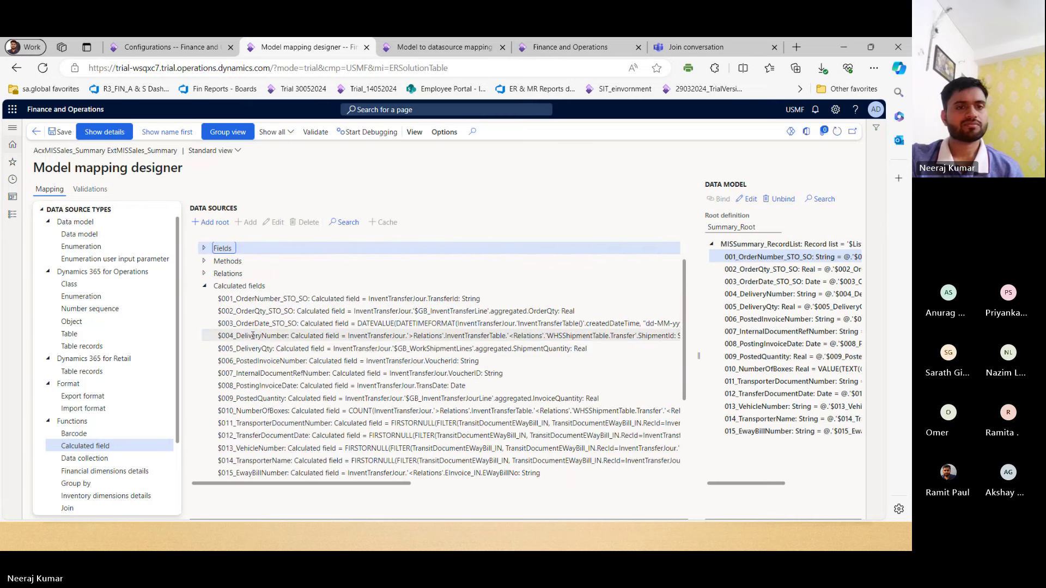
Step: Check $List Join's $001 and $002 calculated fields, e.g. $001 = InventTransferJour.TransferId
scroll(283, 327, up, 1)
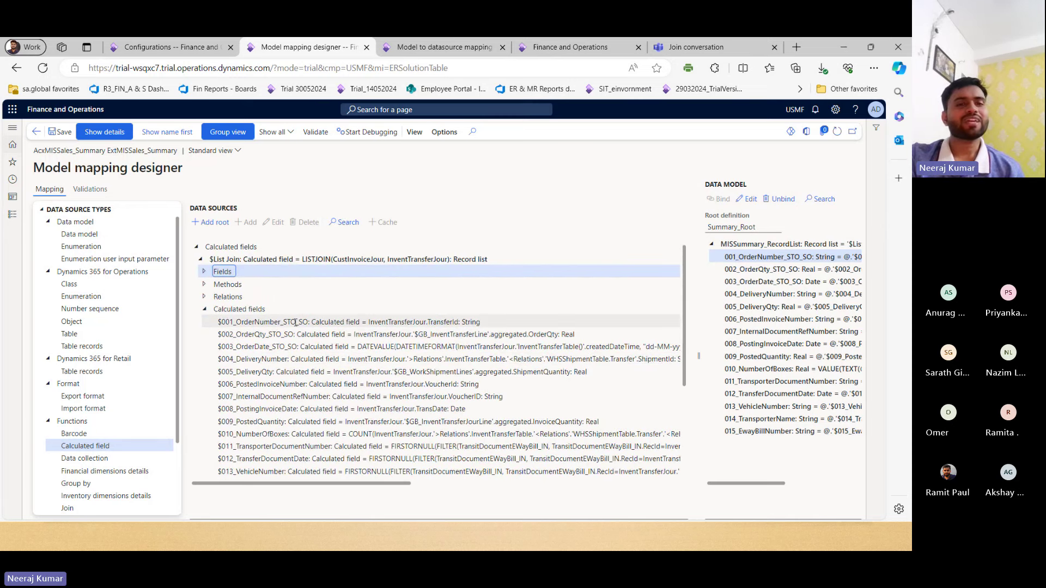
drag(368, 322, 456, 325)
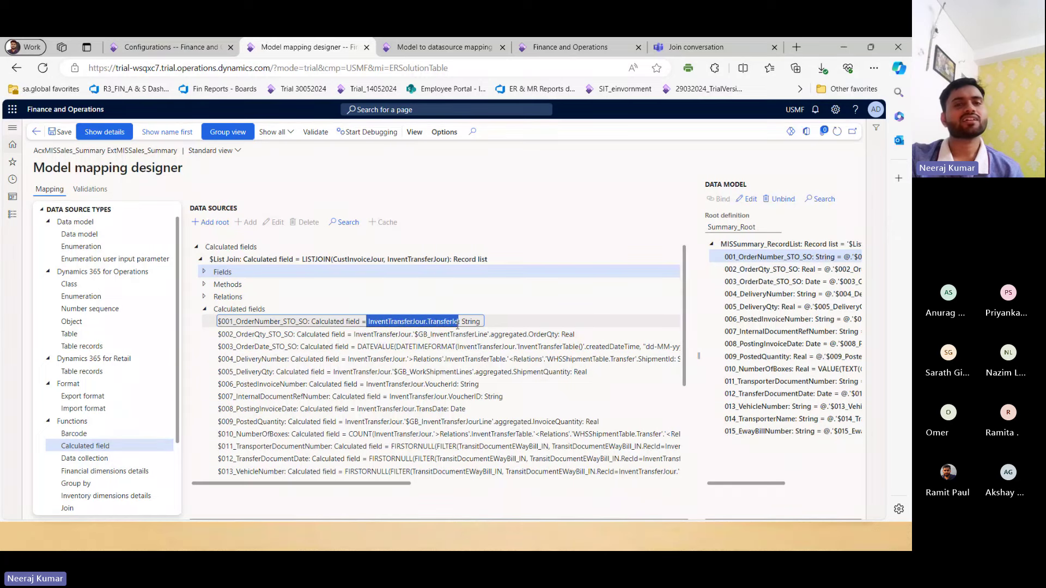
click(293, 332)
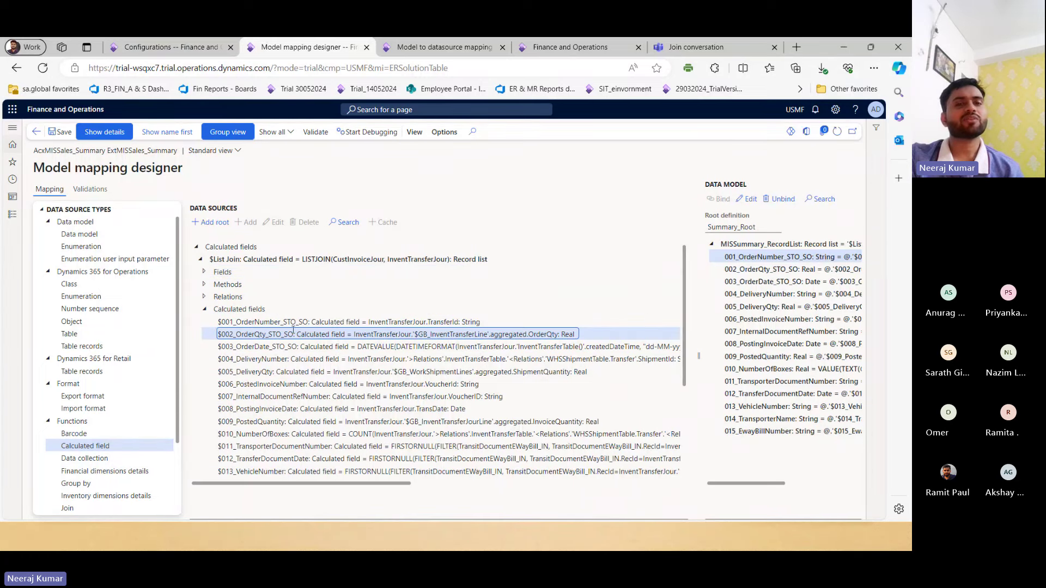
click(297, 322)
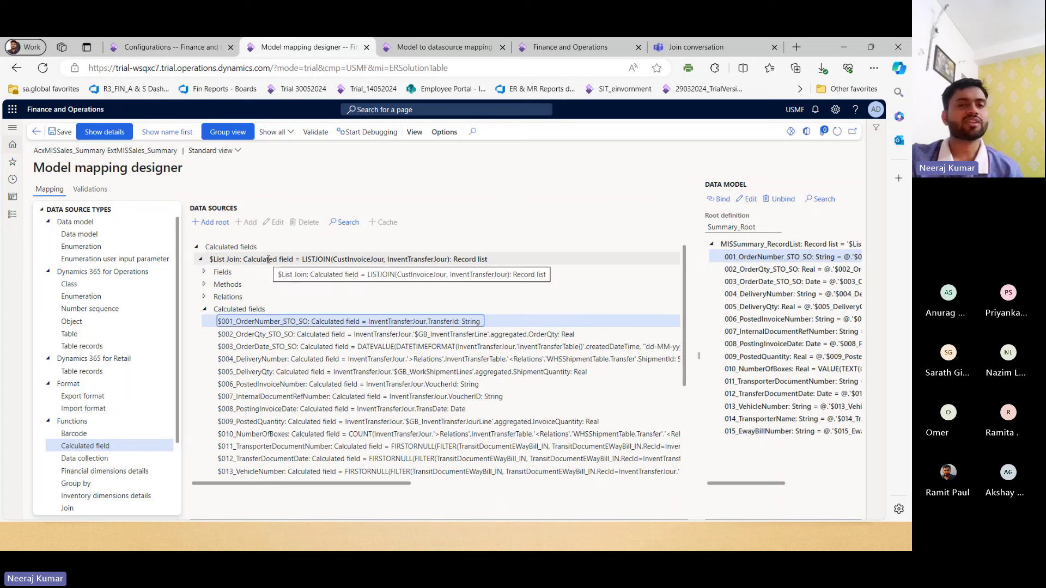
click(331, 259)
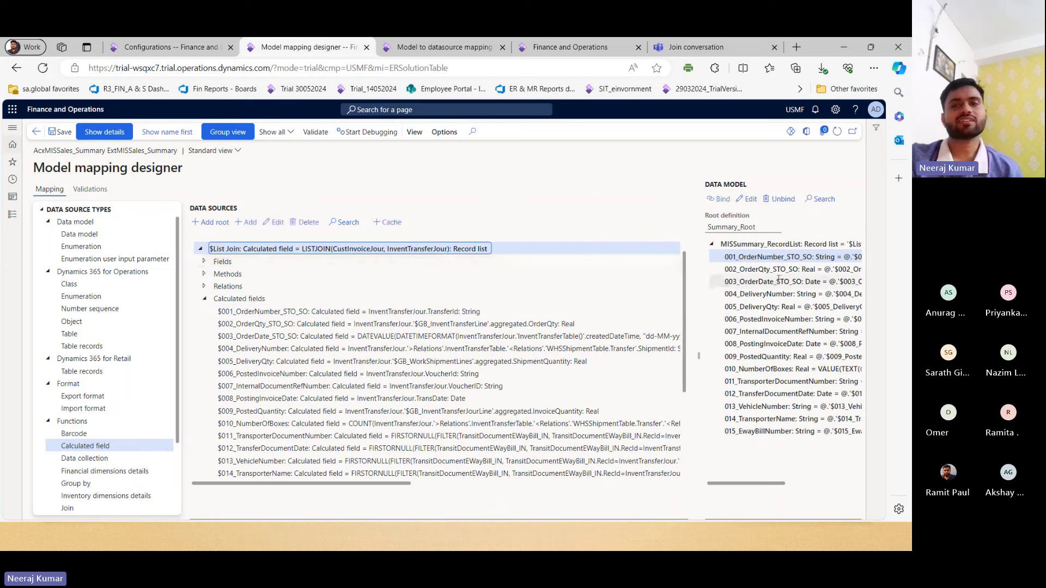
click(797, 243)
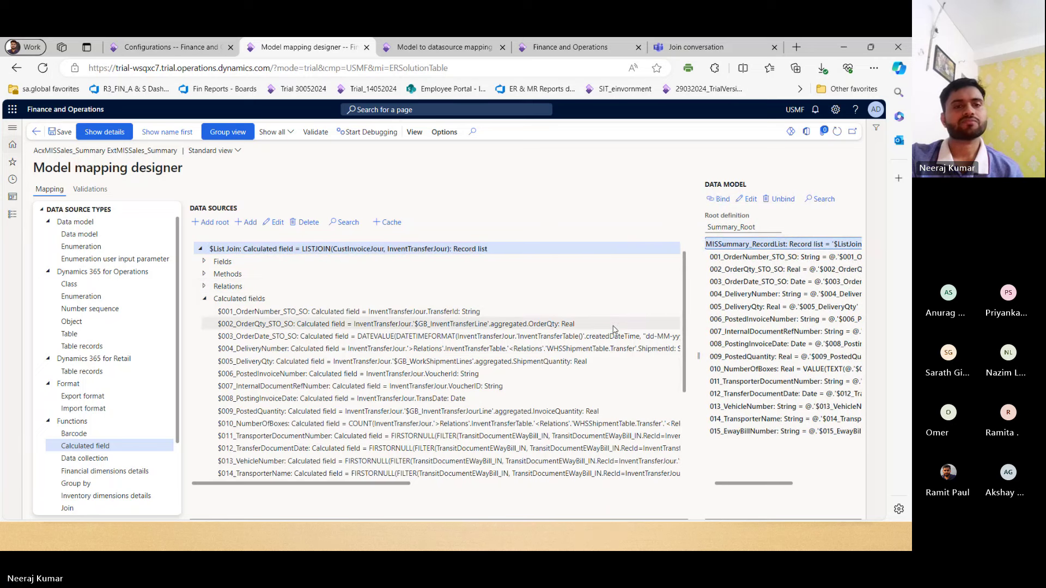
Step: In the Word guide, search for 'listjoin' and open the CONCEPT-047 result
key(alt+Tab)
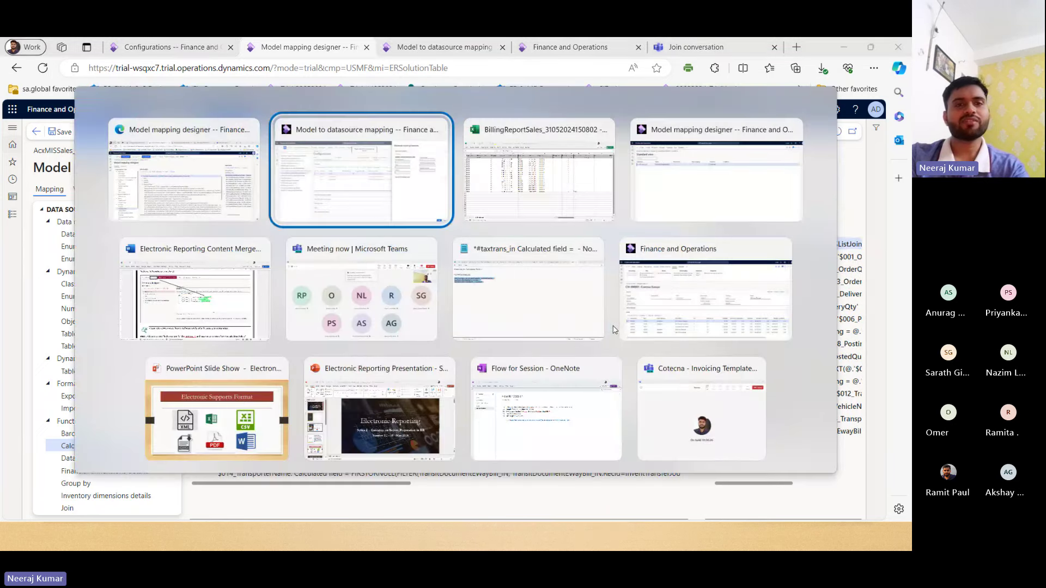
key(alt+Tab)
key(alt+Tab)
key(alt+Tab)
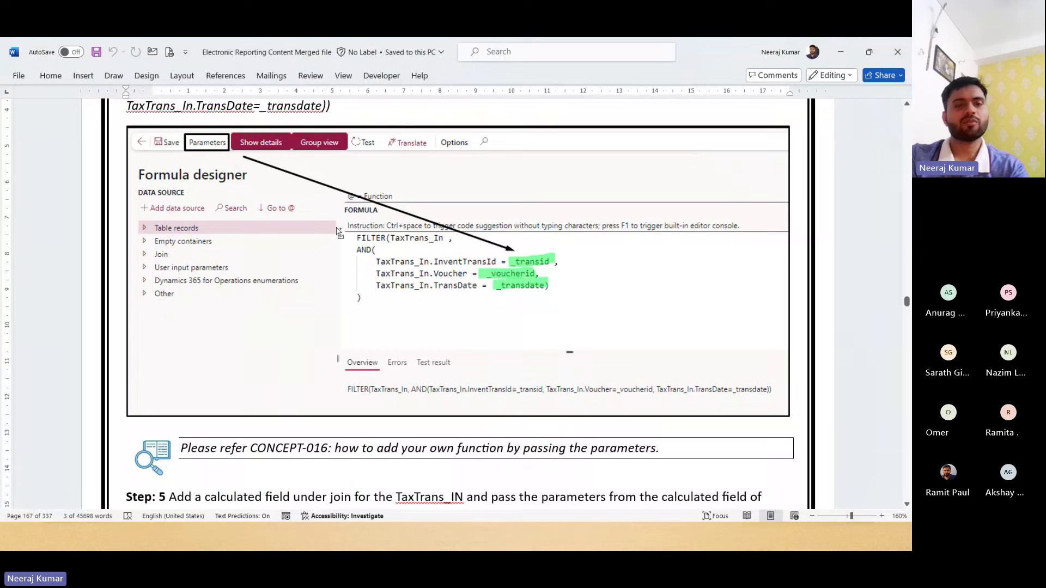
key(ctrl+f)
key(Return)
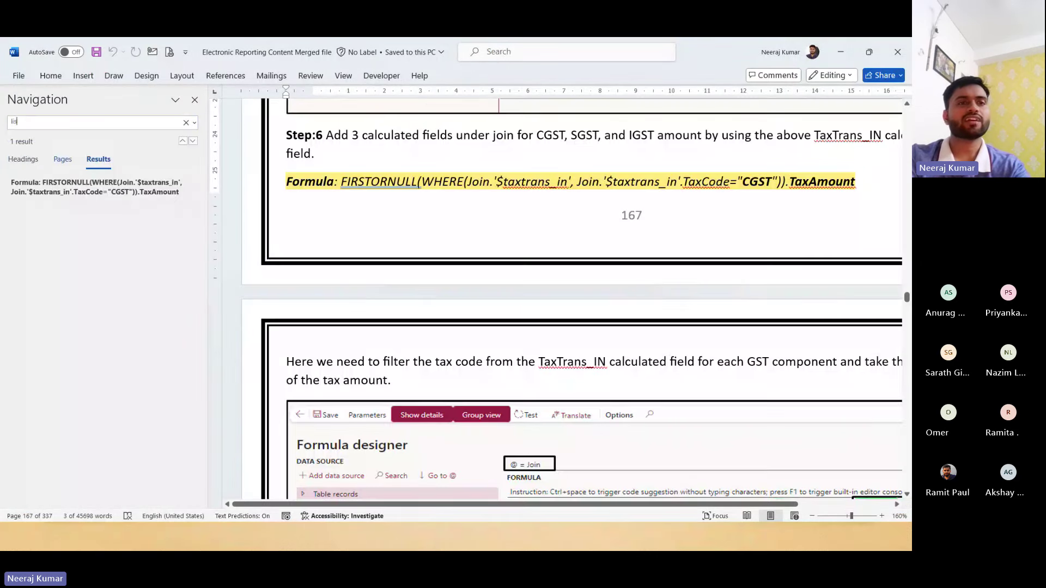
text(listjoin)
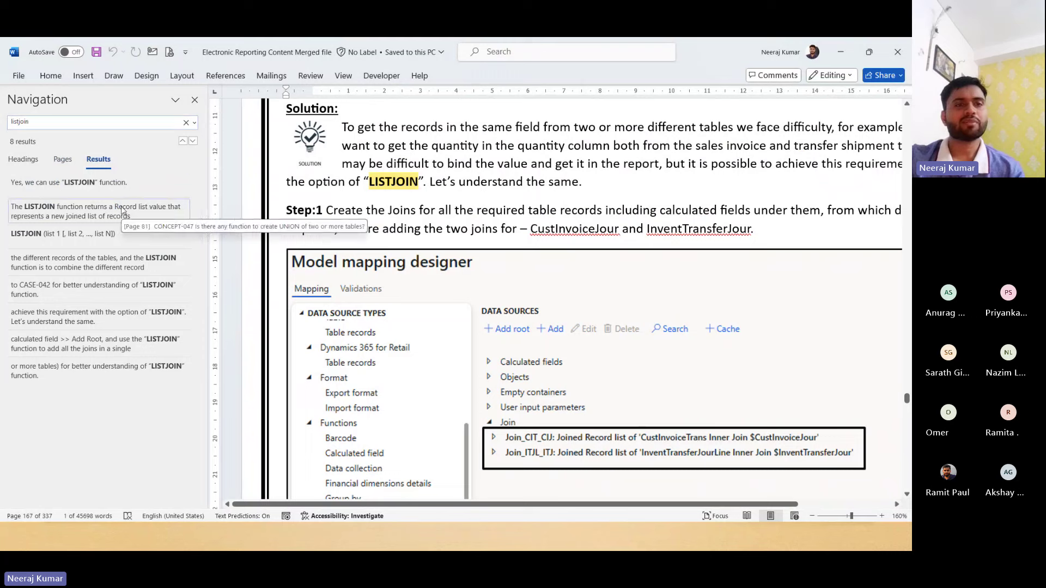
click(143, 186)
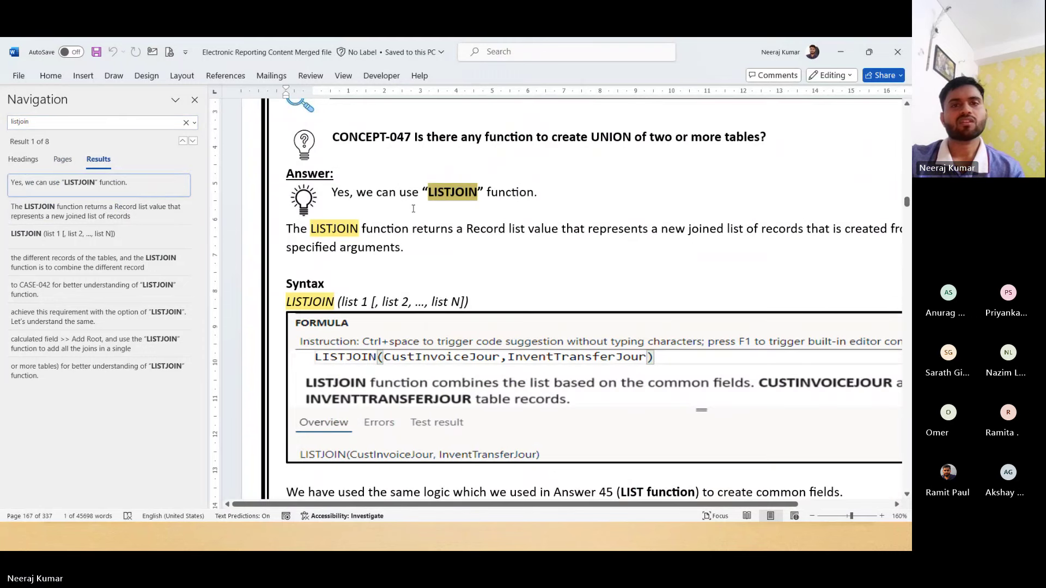
drag(418, 139, 760, 137)
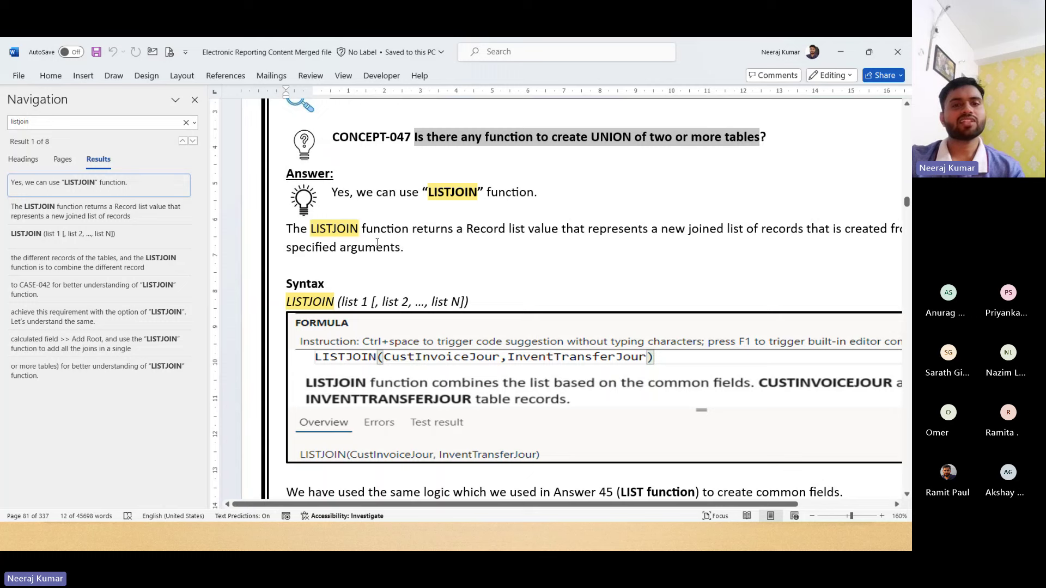
scroll(377, 243, down, 2)
scroll(552, 310, down, 2)
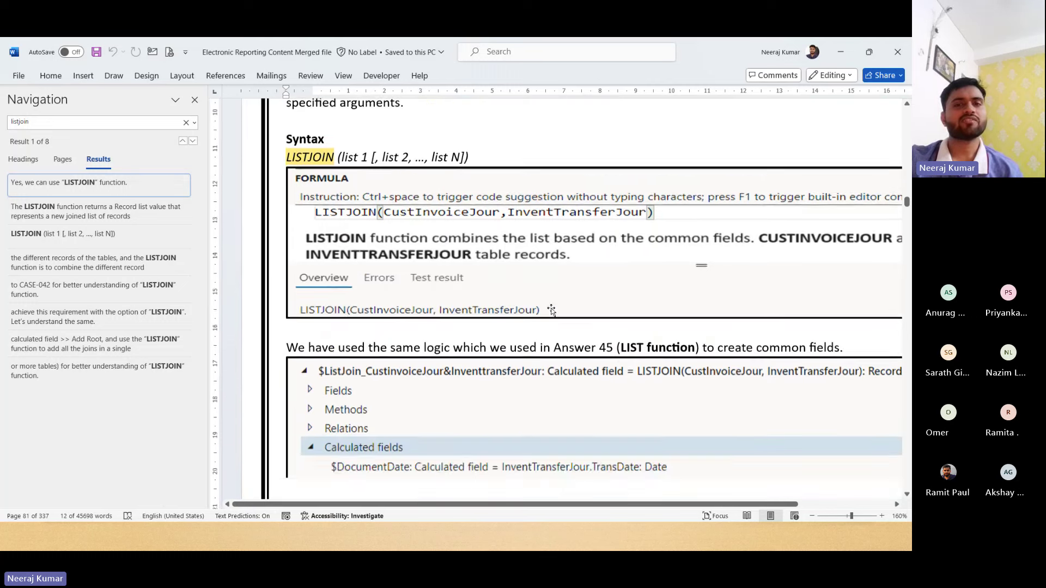
scroll(552, 310, down, 6)
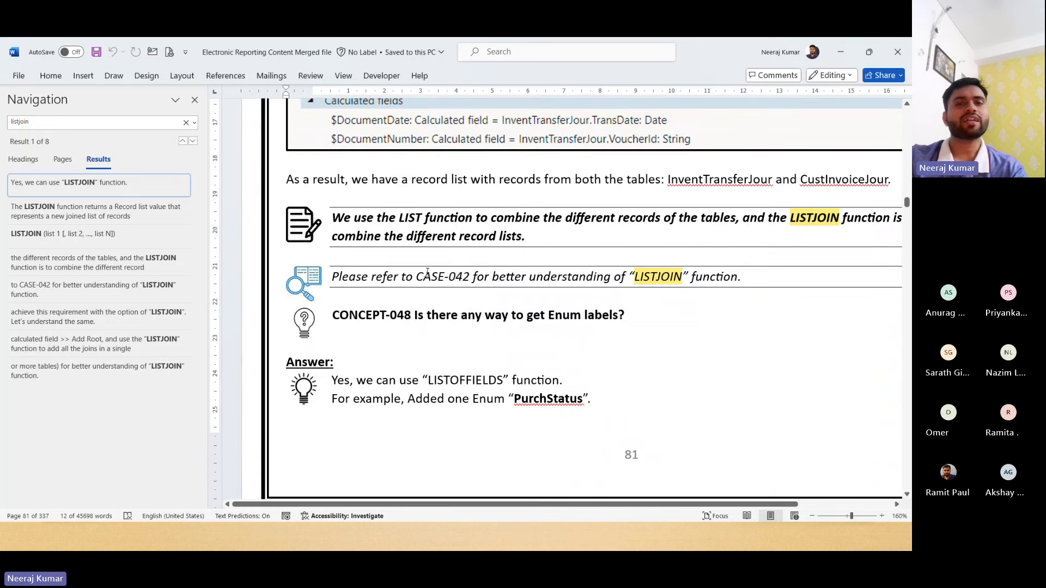
Step: Copy the CASE-042 reference, search the document for it, and open the first result
drag(418, 276, 470, 279)
key(ctrl+c)
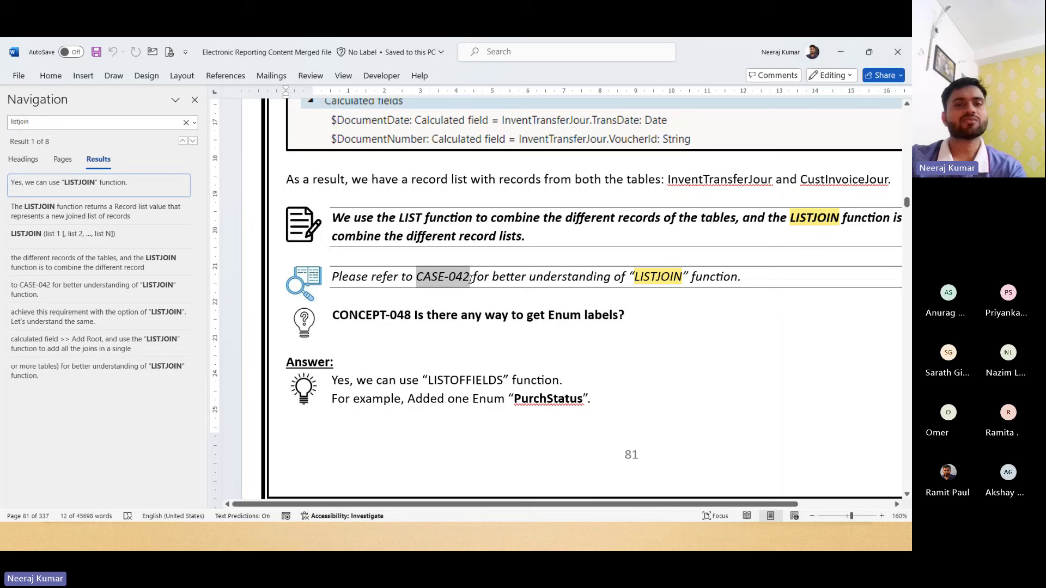
double_click(127, 125)
key(ctrl+v)
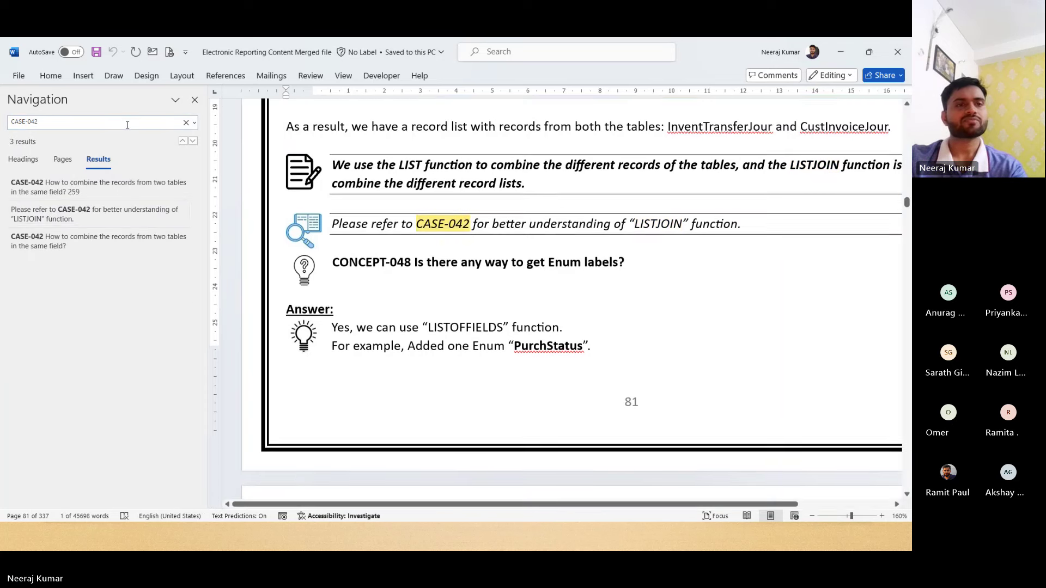
click(84, 193)
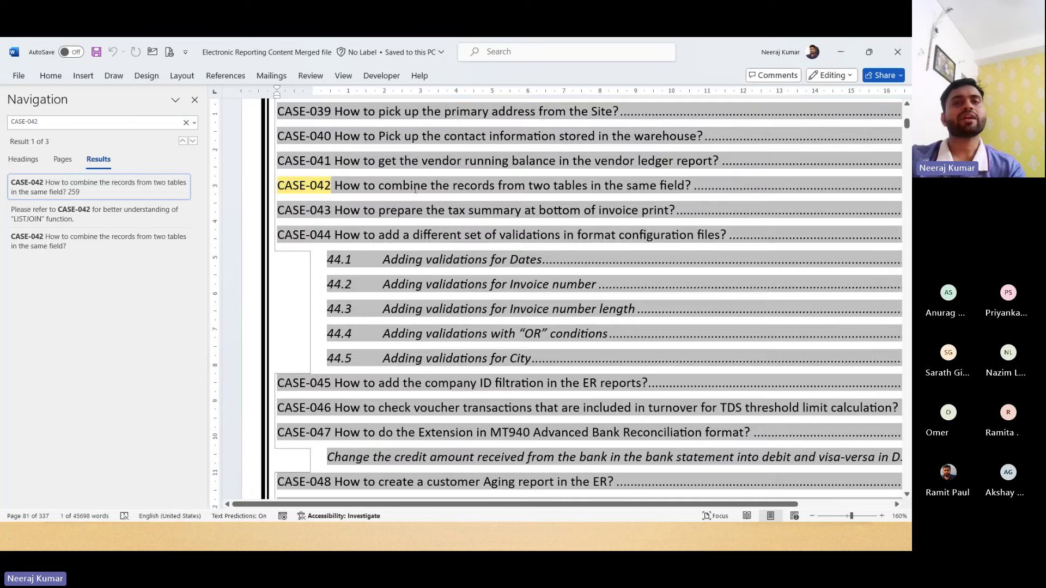
Step: Follow the CASE-042 contents link and close the Navigation pane
ctrl+click(497, 192)
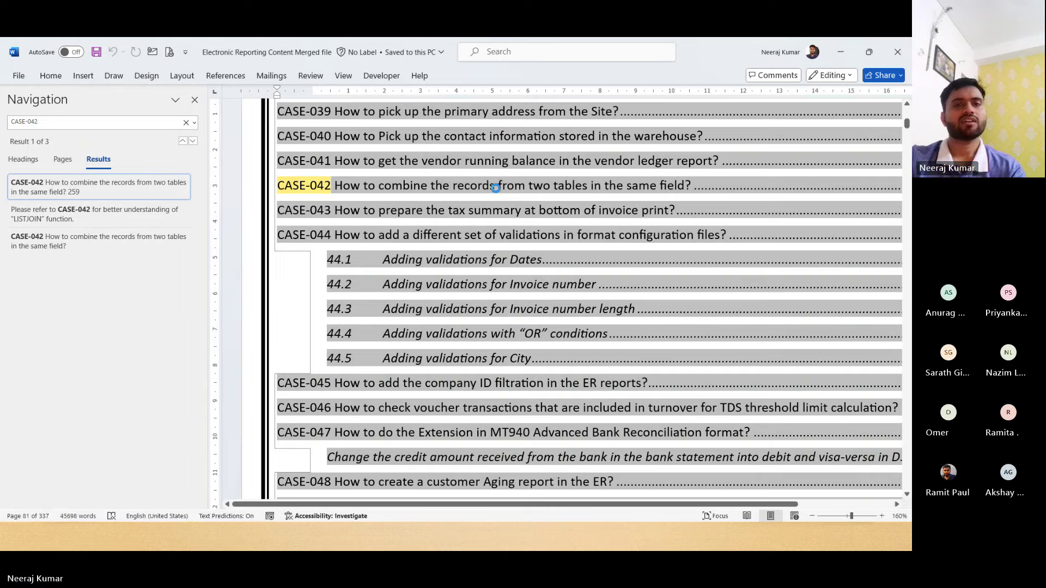
scroll(471, 340, down, 1)
scroll(472, 340, down, 1)
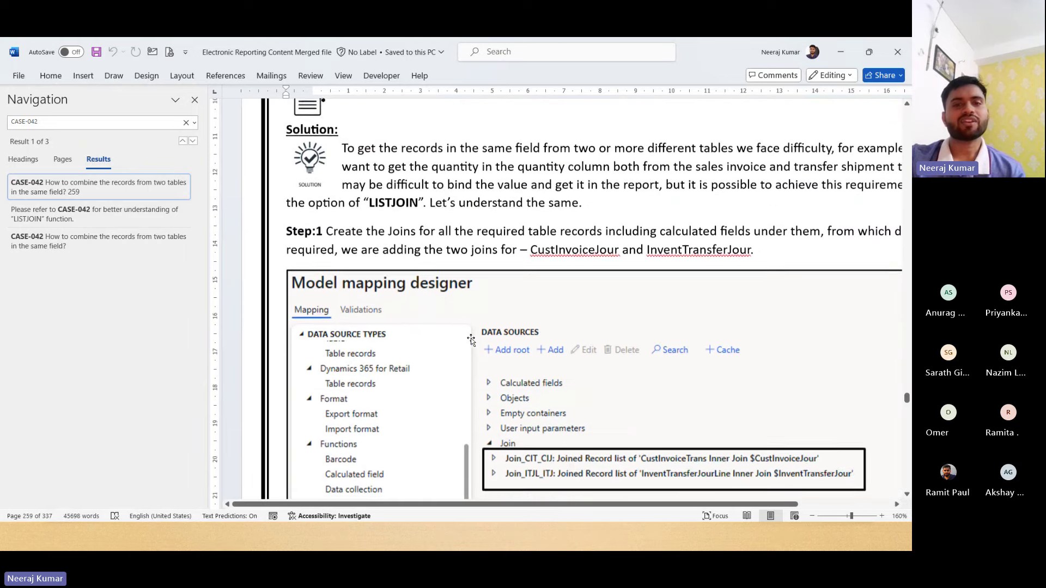
scroll(479, 404, down, 3)
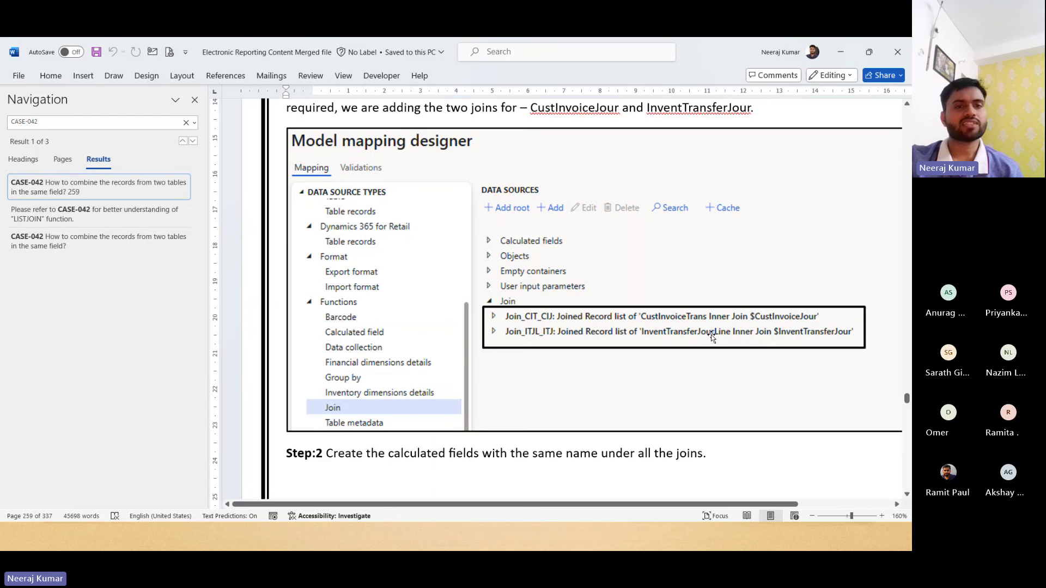
click(195, 100)
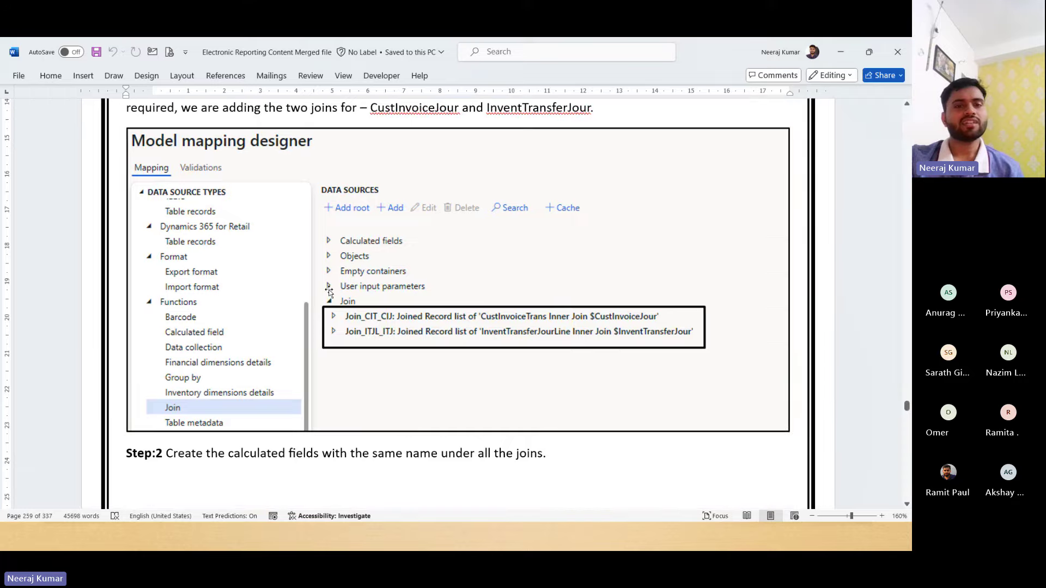
Step: Read through CASE-042's LISTJOIN steps to Step 5 on page 260
scroll(330, 290, down, 4)
scroll(330, 290, down, 7)
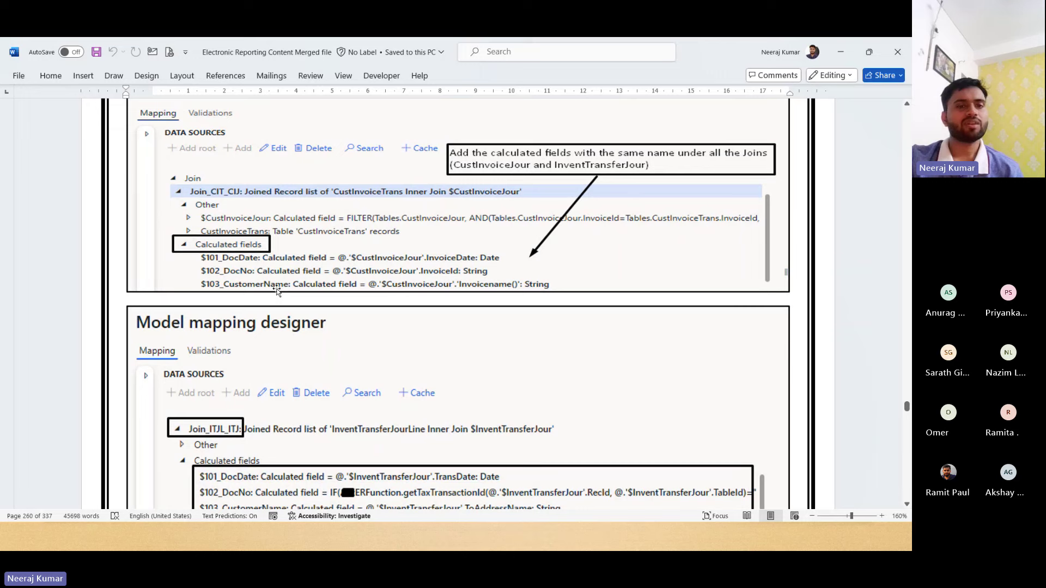
scroll(277, 291, down, 3)
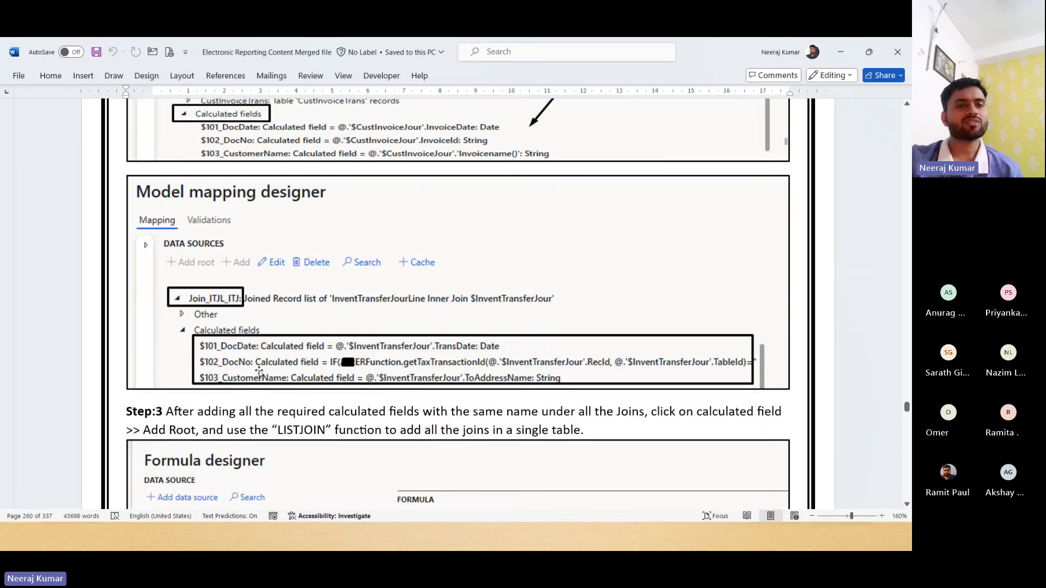
scroll(259, 377, down, 9)
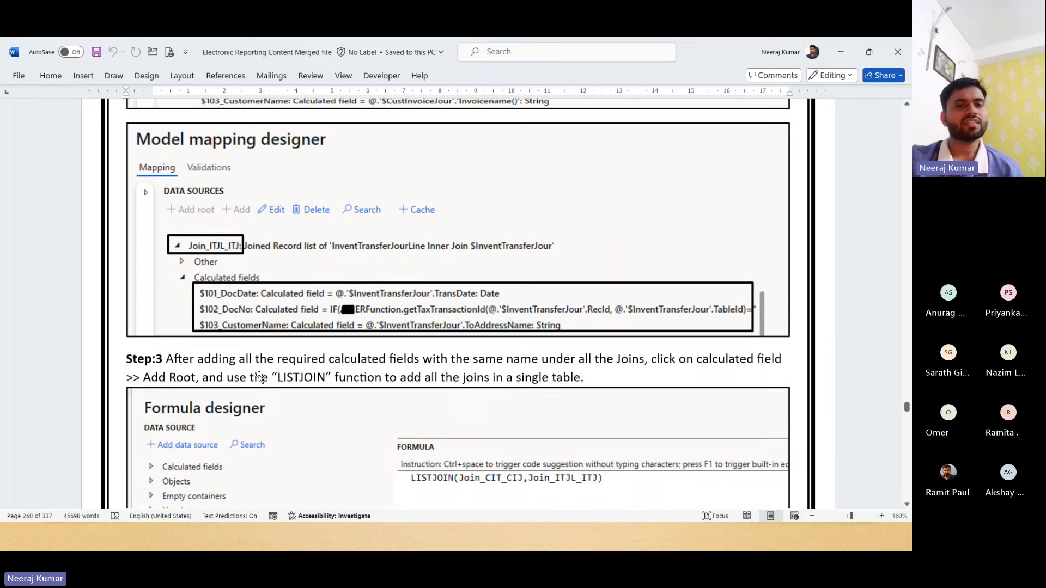
scroll(260, 377, up, 1)
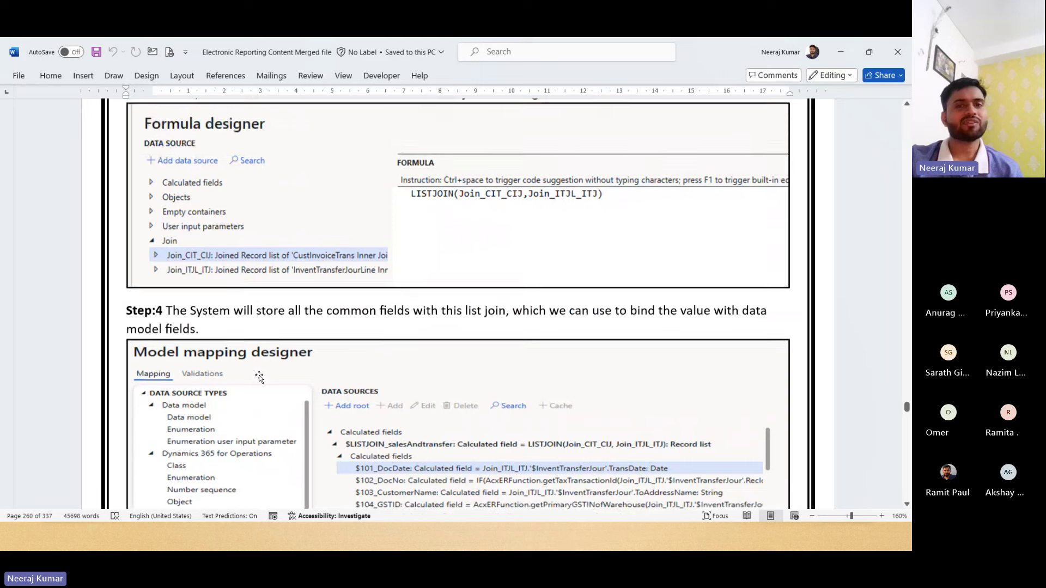
scroll(571, 254, down, 3)
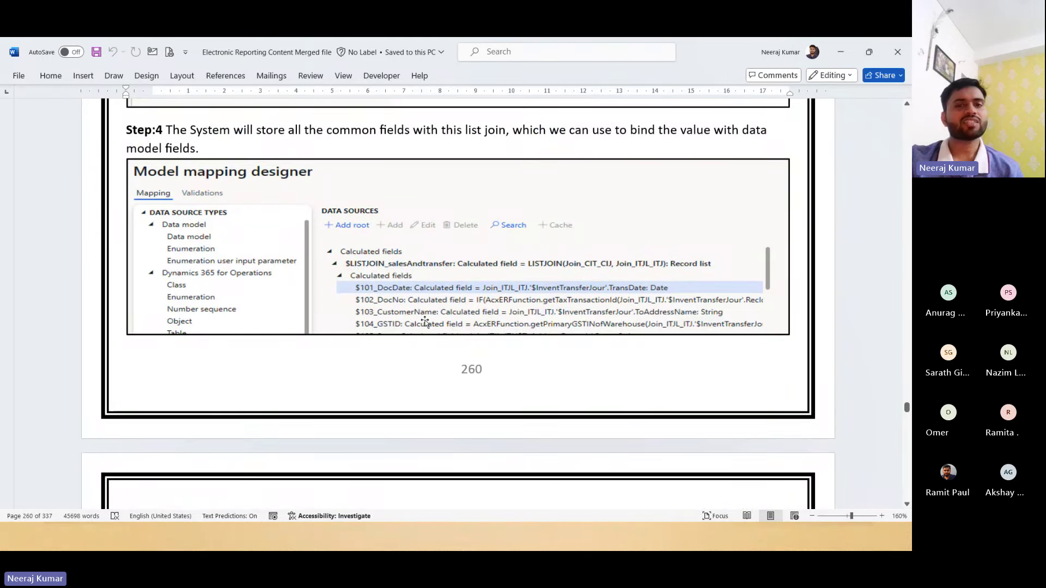
scroll(426, 319, down, 4)
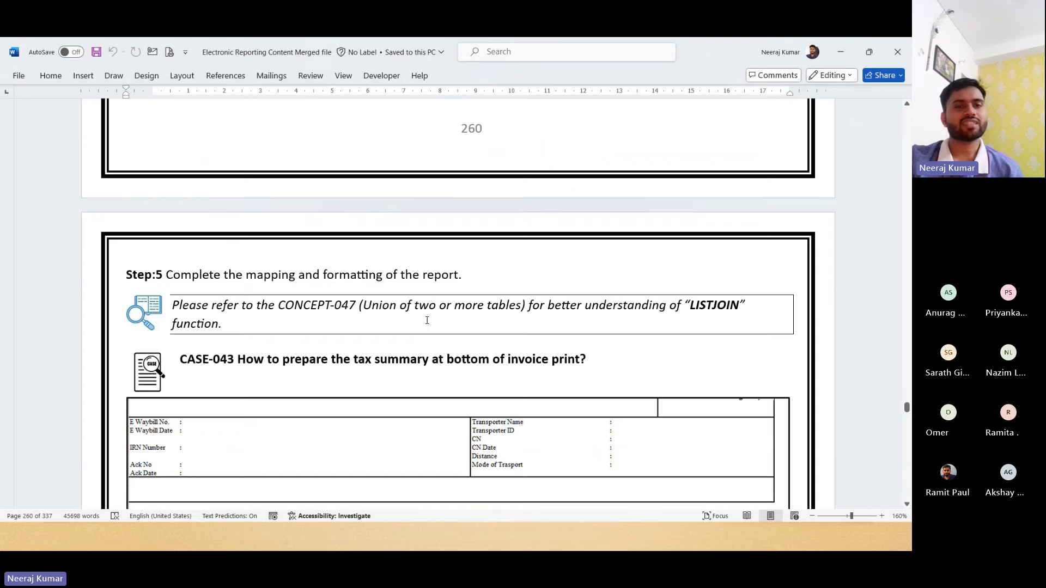
scroll(427, 320, down, 1)
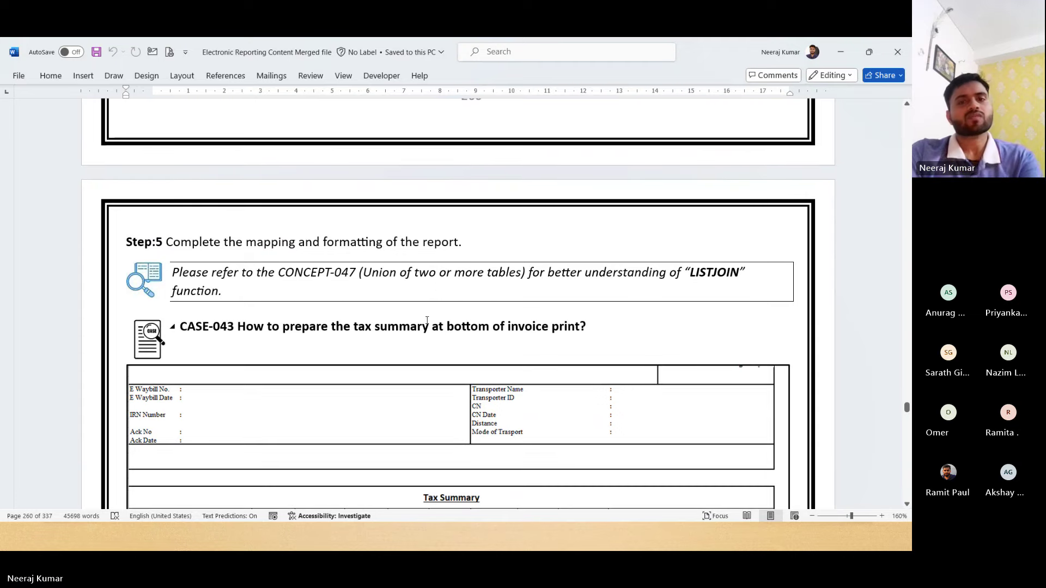
key(alt+Tab)
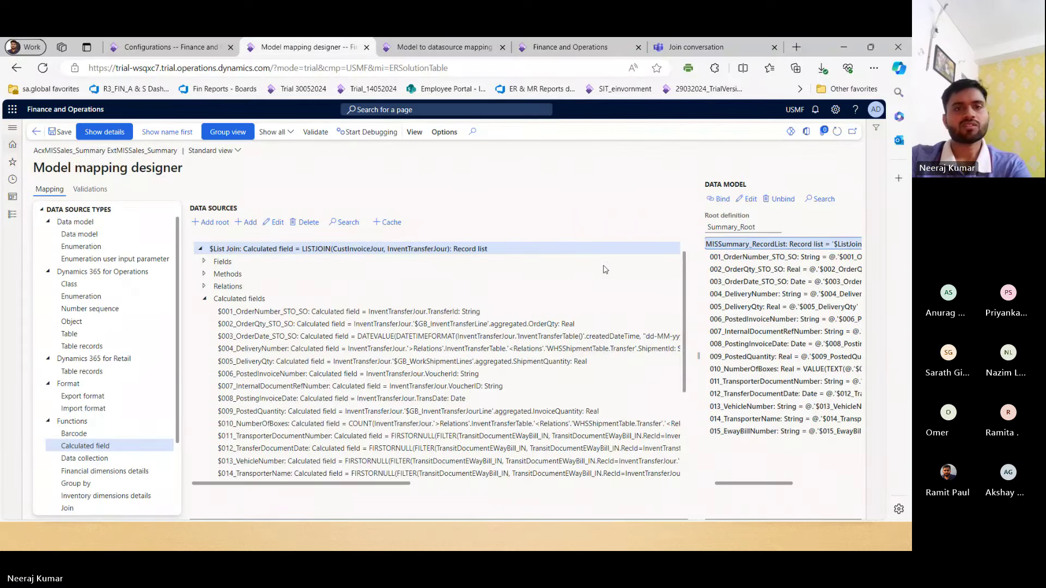
Step: Collapse the $List Join data source and return to the other Configurations browser tab
click(480, 250)
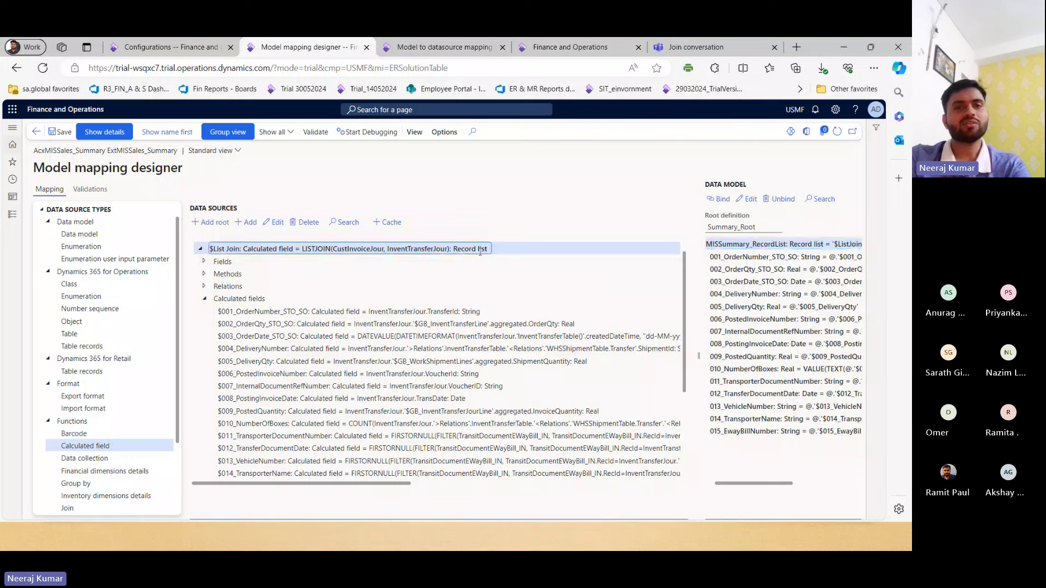
click(480, 252)
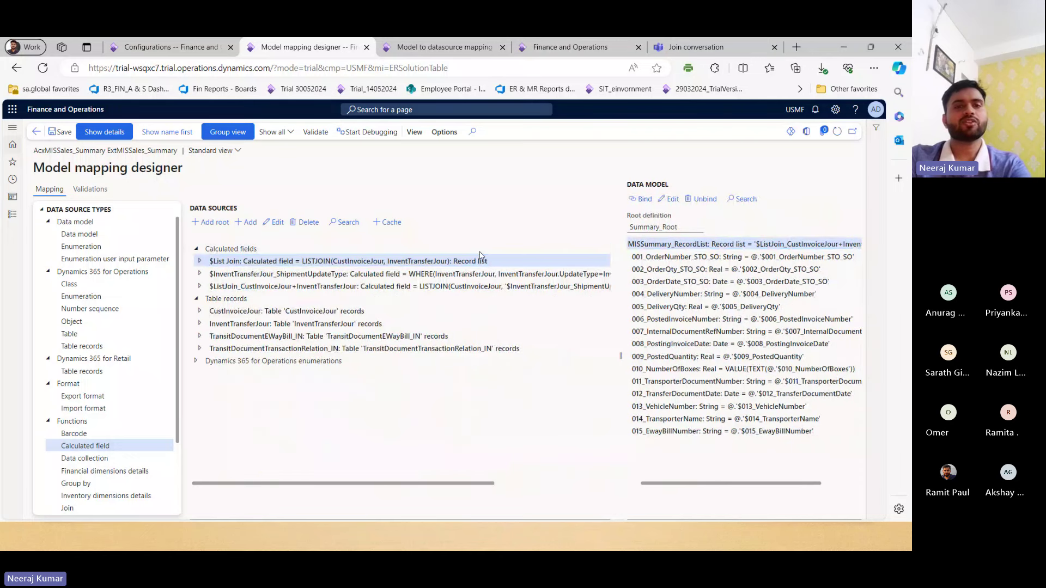
key(Escape)
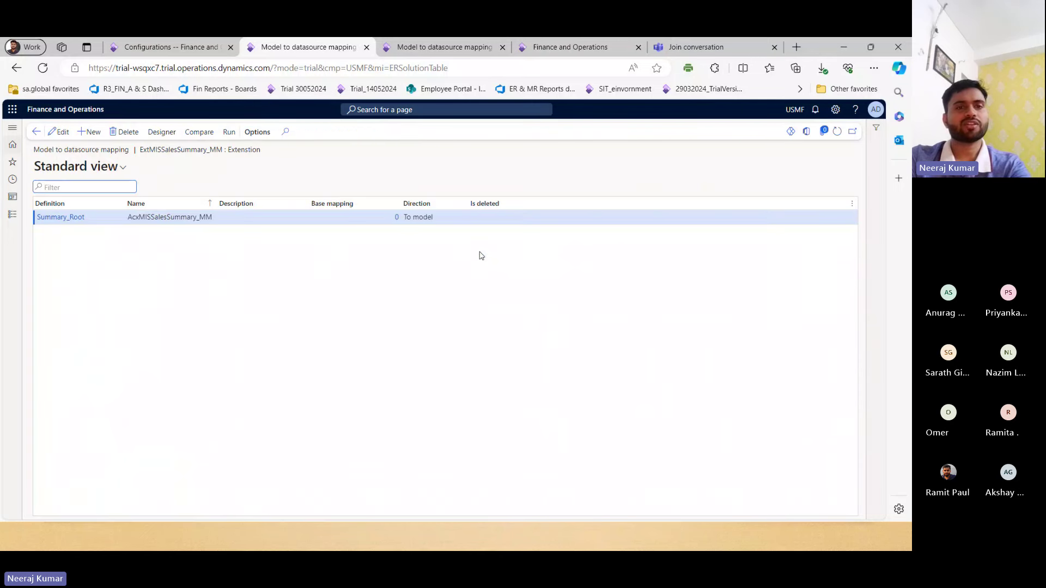
key(Escape)
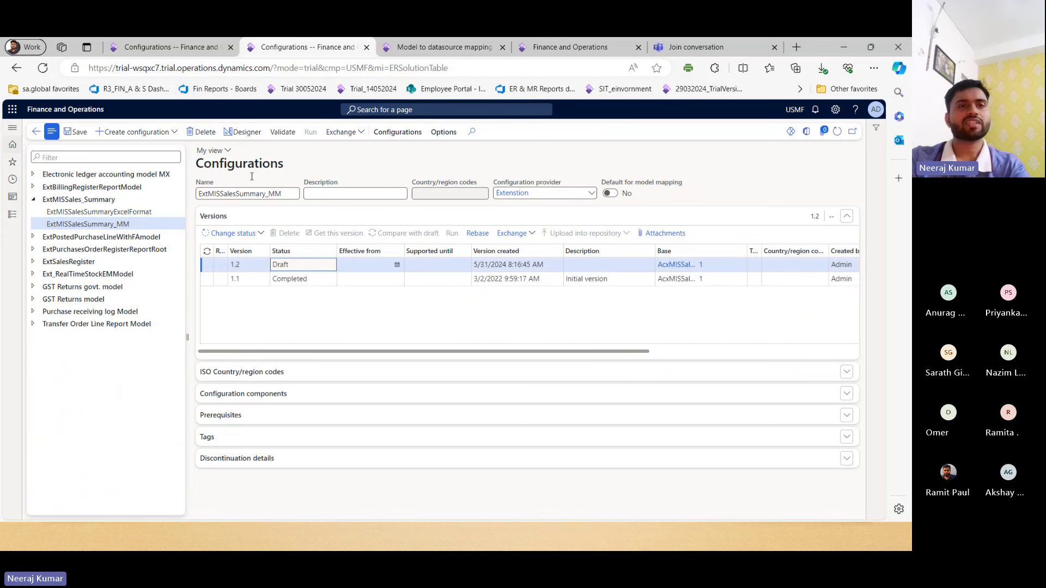
key(ctrl+shift+Tab)
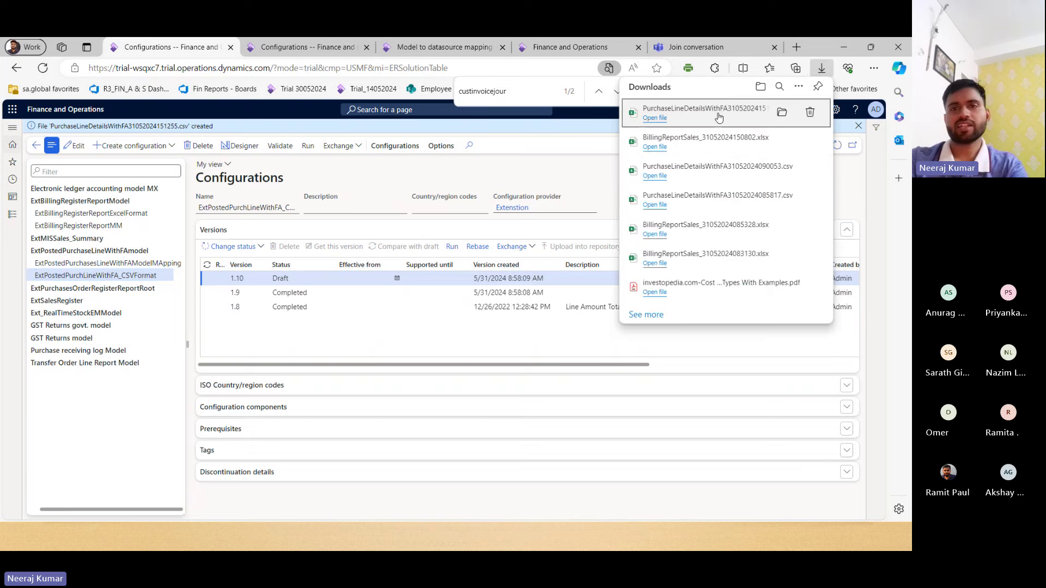
Step: Open the downloaded purchase line CSV in Excel and dismiss the conversion prompt and data-loss warning
click(718, 116)
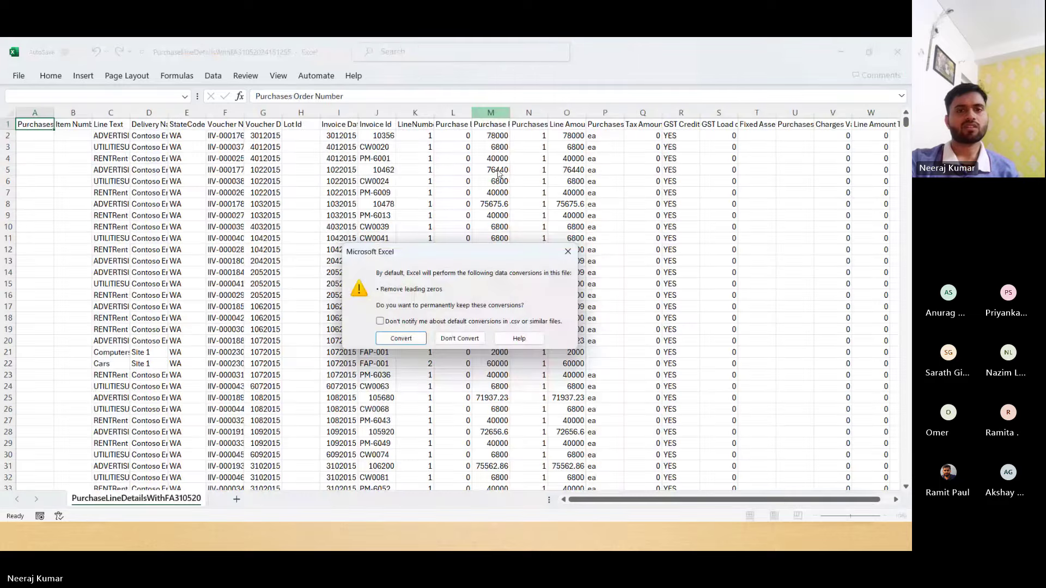
click(401, 338)
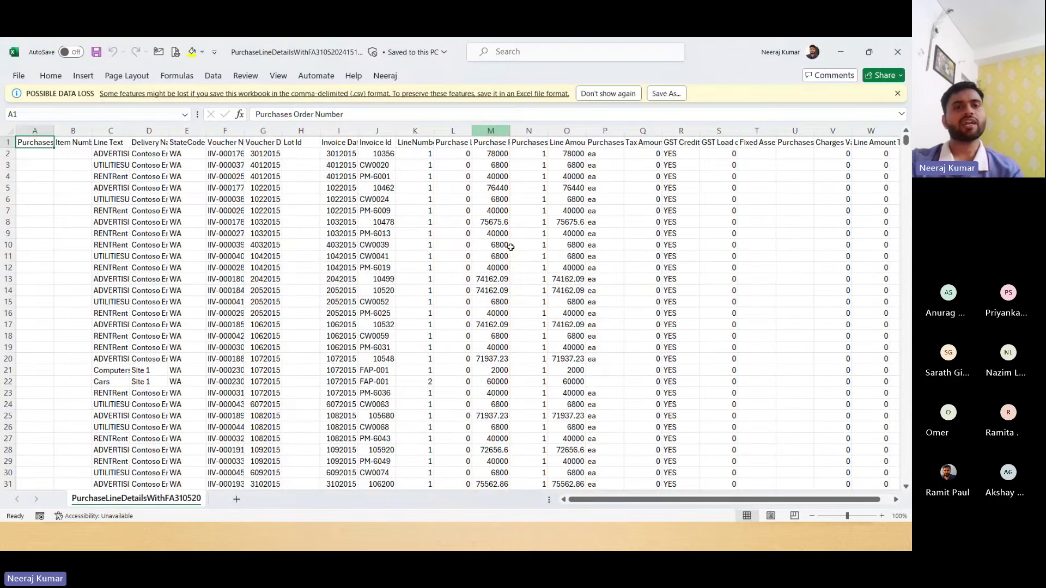
click(238, 209)
key(ctrl+Up)
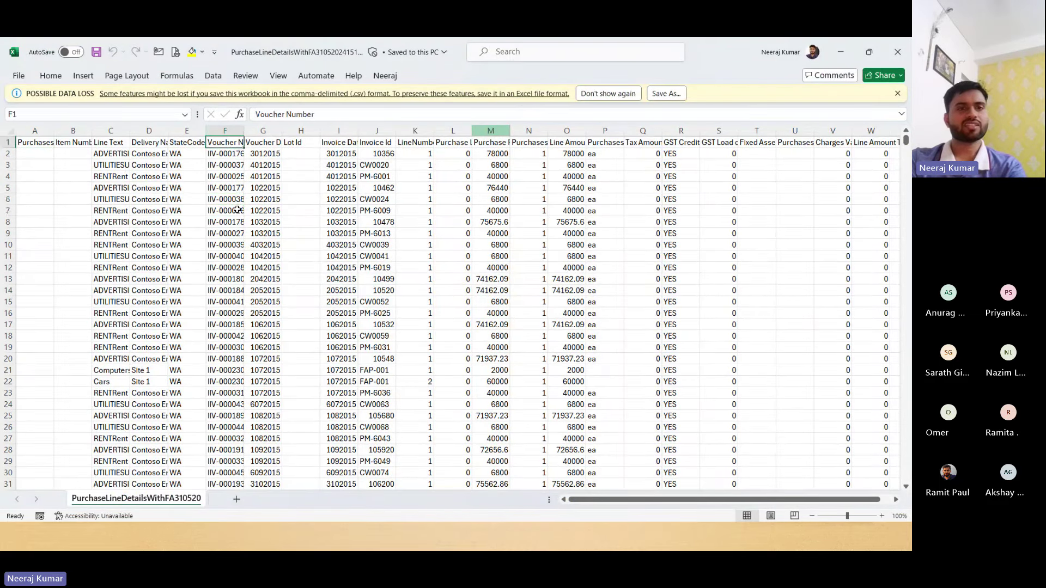
key(ctrl+shift+Down)
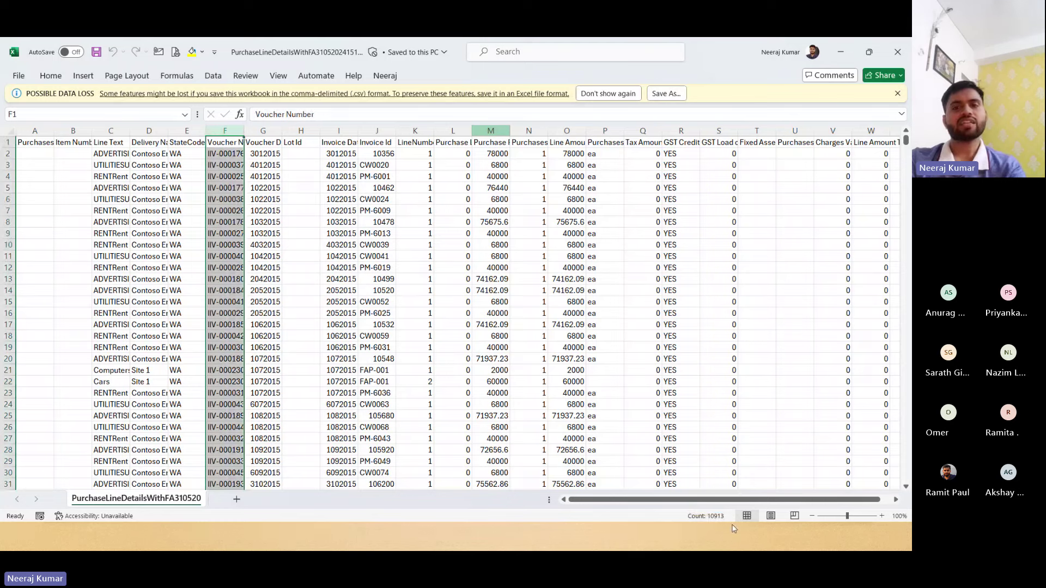
click(897, 93)
Step: Step through the CSV's column headers and first data row, then return to Configurations
click(406, 144)
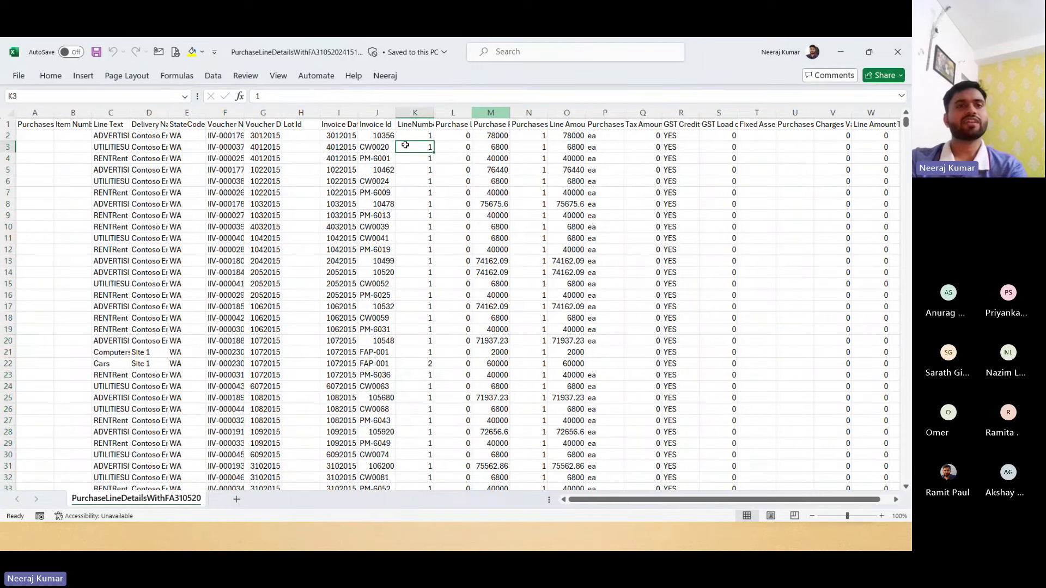
key(ctrl+Home)
key(Down)
key(Right)
key(Right)
key(Right)
key(Right)
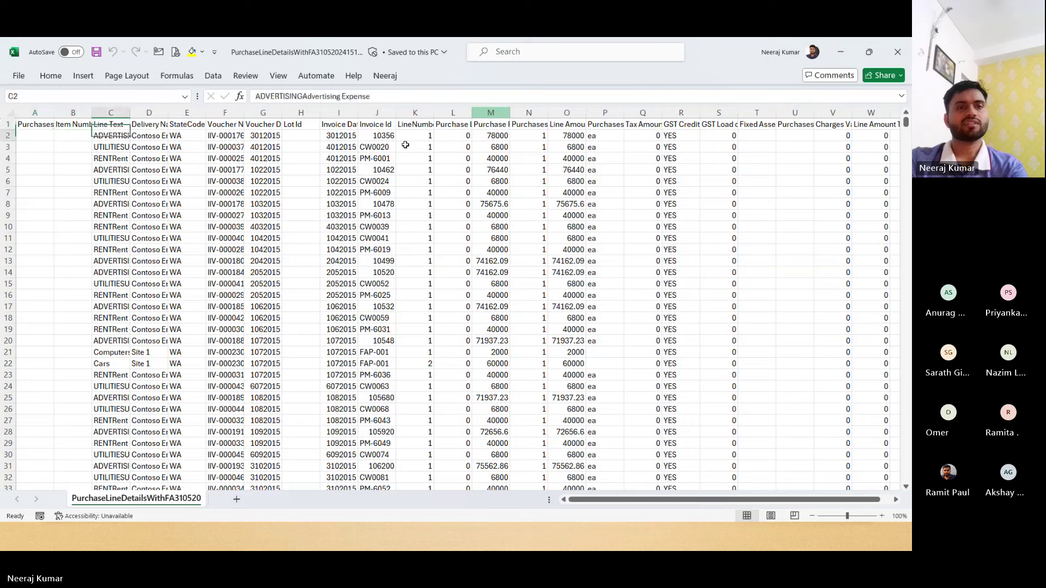
key(Right)
key(Right)
key(Right)
key(Right)
key(Right)
key(Right)
key(Right)
key(Right)
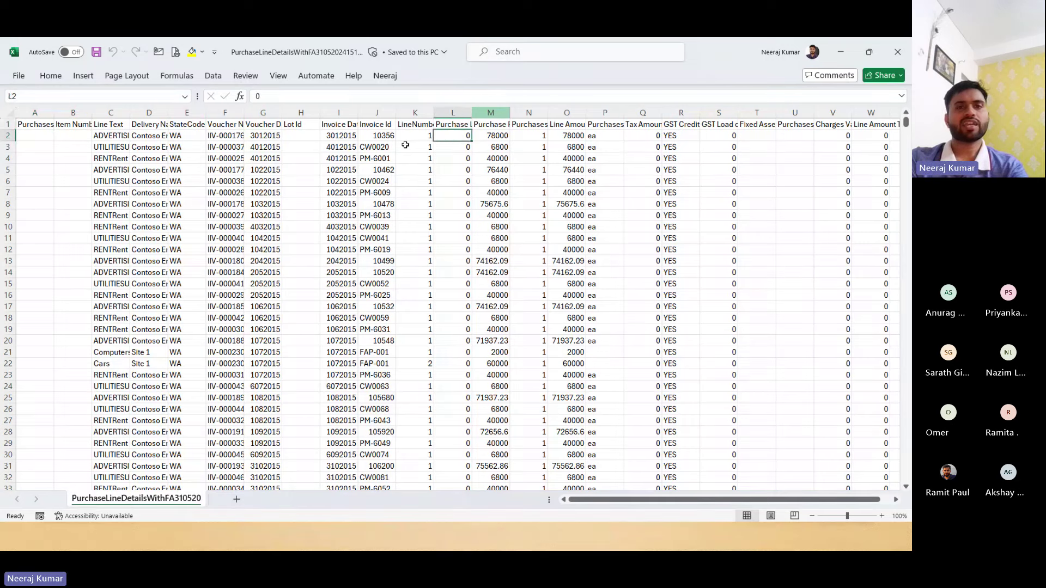
key(Right)
key(Right)
key(Right)
key(Right)
key(Right)
key(Up)
key(Right)
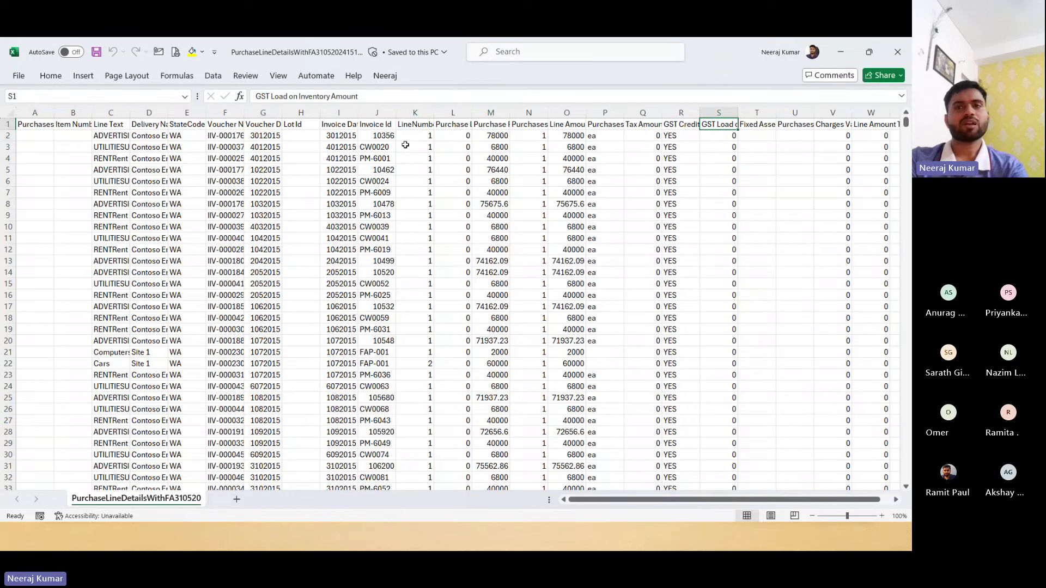
key(Right)
key(Right)
key(Right)
key(Right)
key(ctrl+Home)
key(alt+Tab)
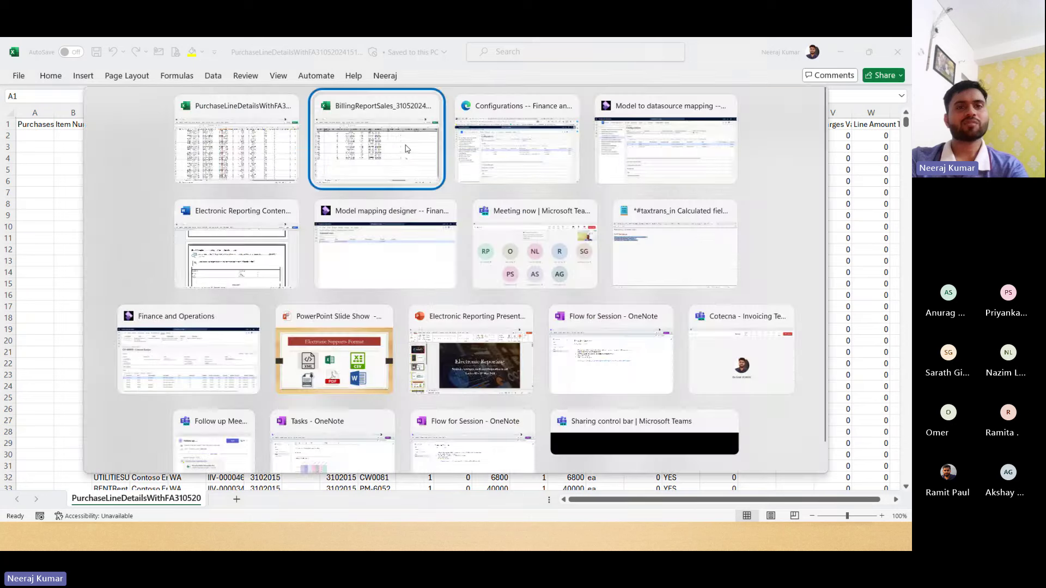
key(alt+Tab)
Step: Open ExtPostedPurchasesLineWithFAModelMApping in the mapping designer and load the latest performance trace
click(150, 262)
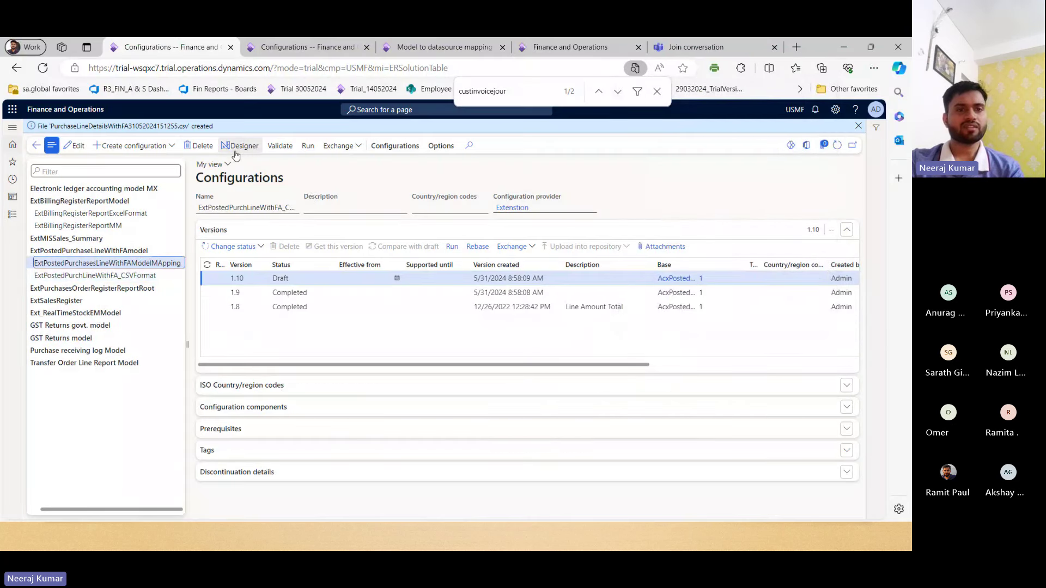
click(238, 147)
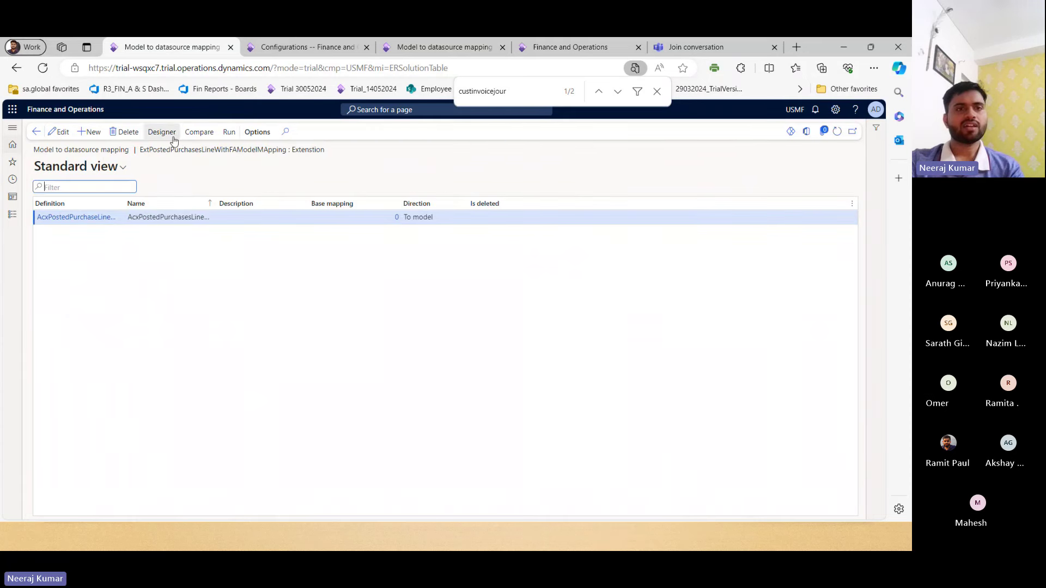
click(172, 137)
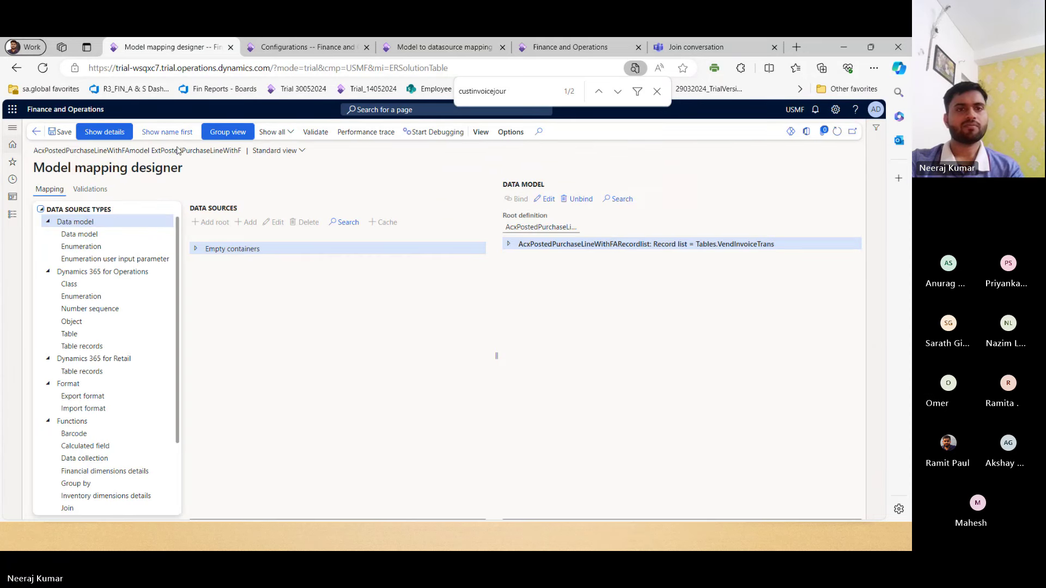
click(366, 132)
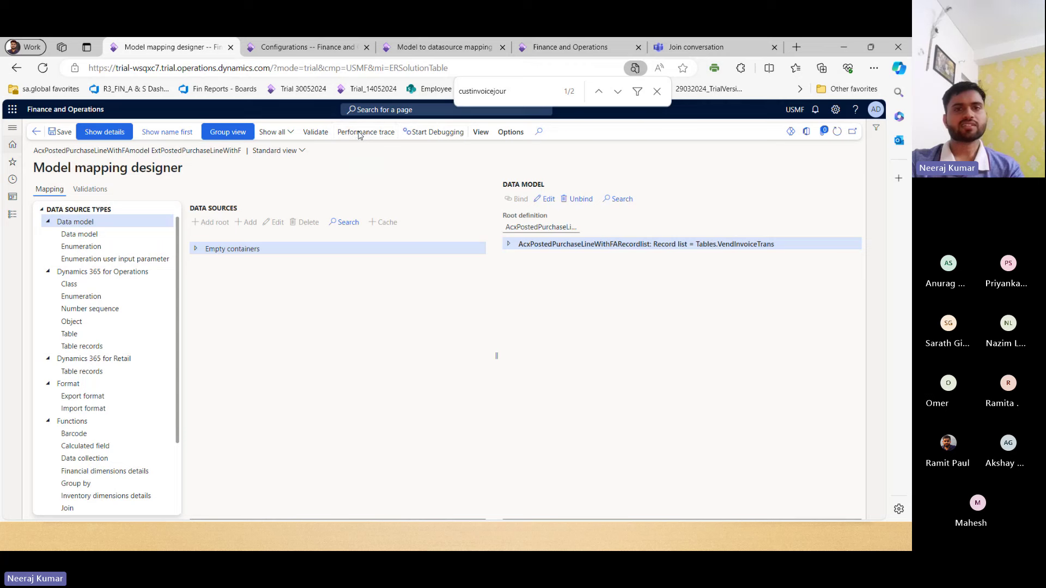
click(773, 205)
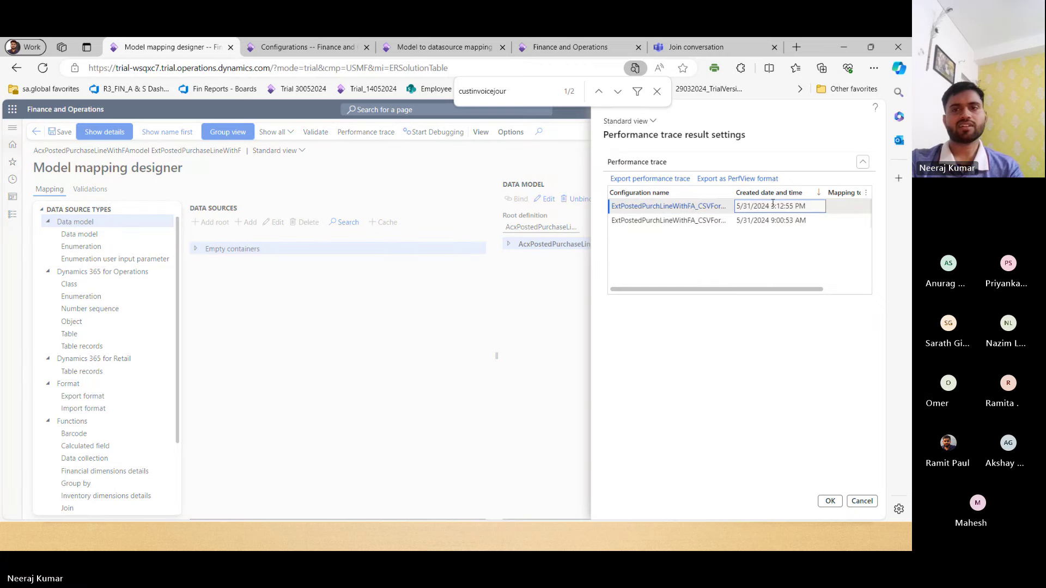
click(828, 502)
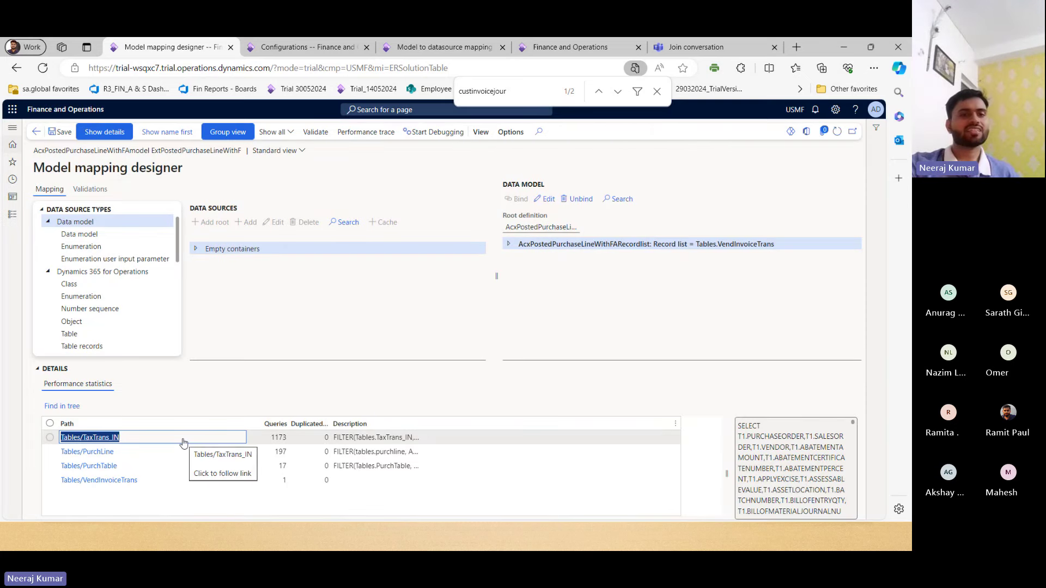
Step: Review TaxTrans_IN statistics: 1173 queries and zero duplicated queries
click(280, 435)
click(280, 435)
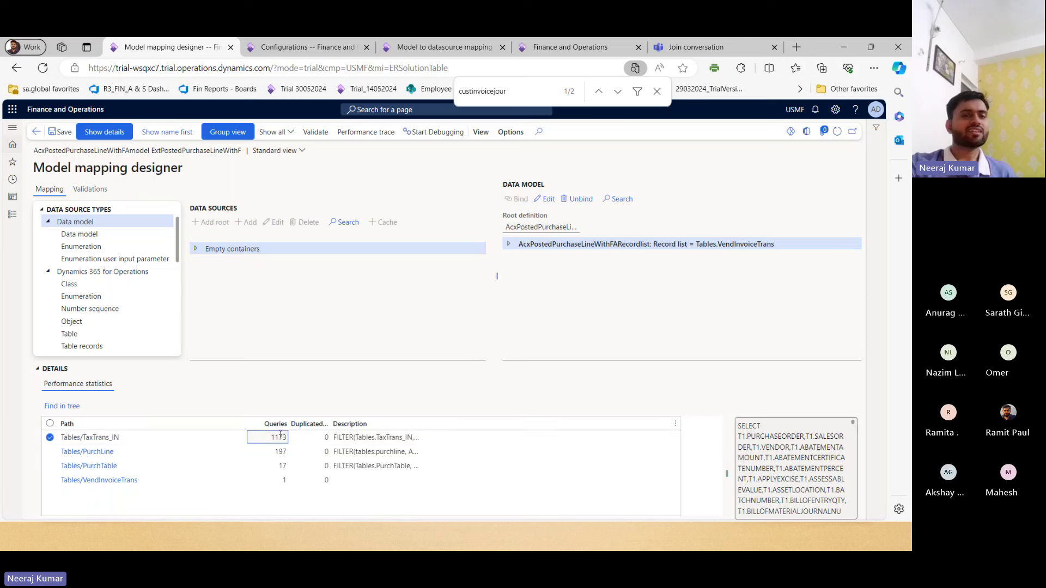
drag(270, 440, 288, 441)
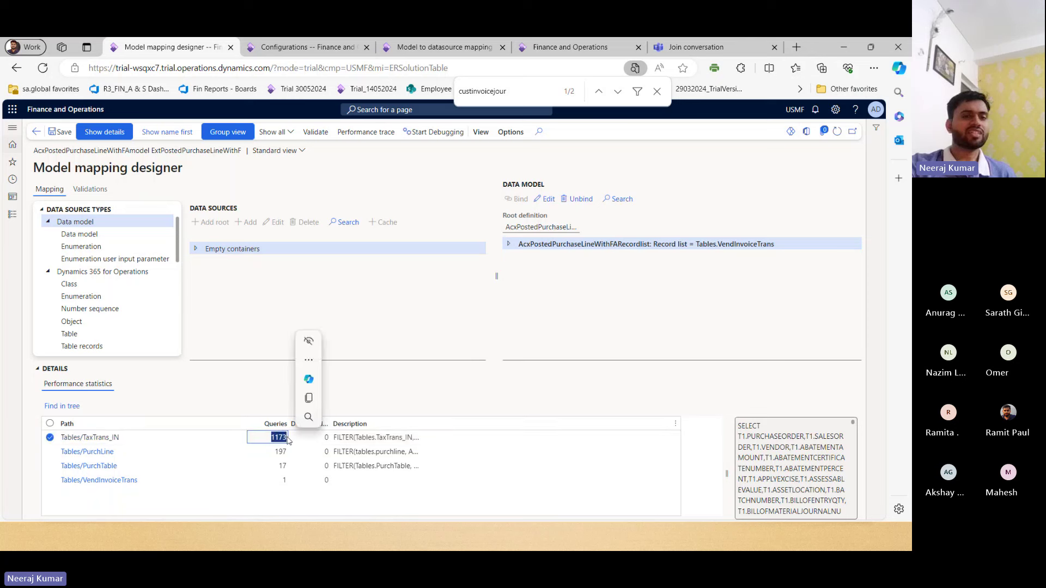
click(308, 438)
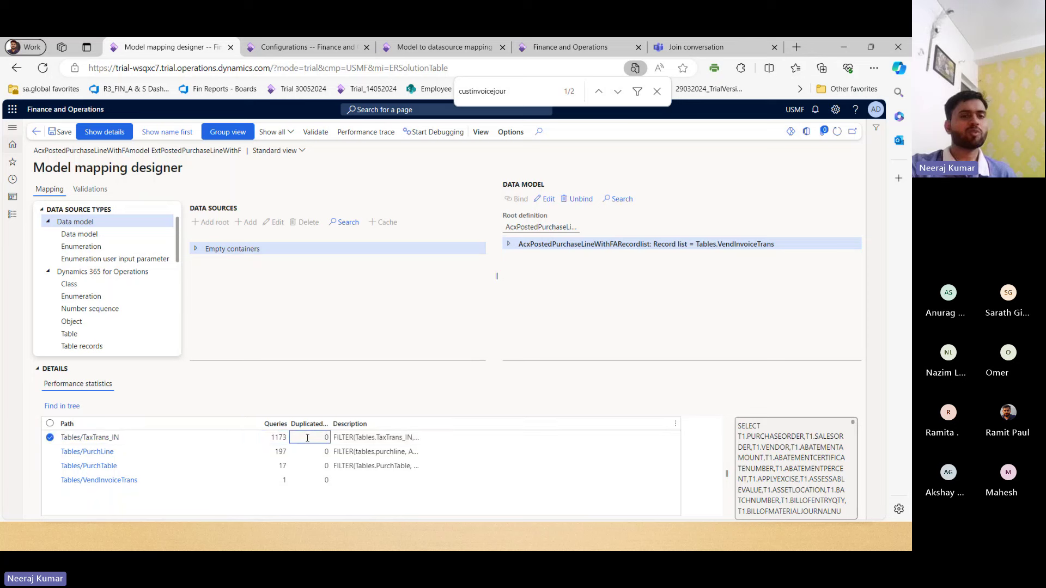
drag(346, 434, 348, 436)
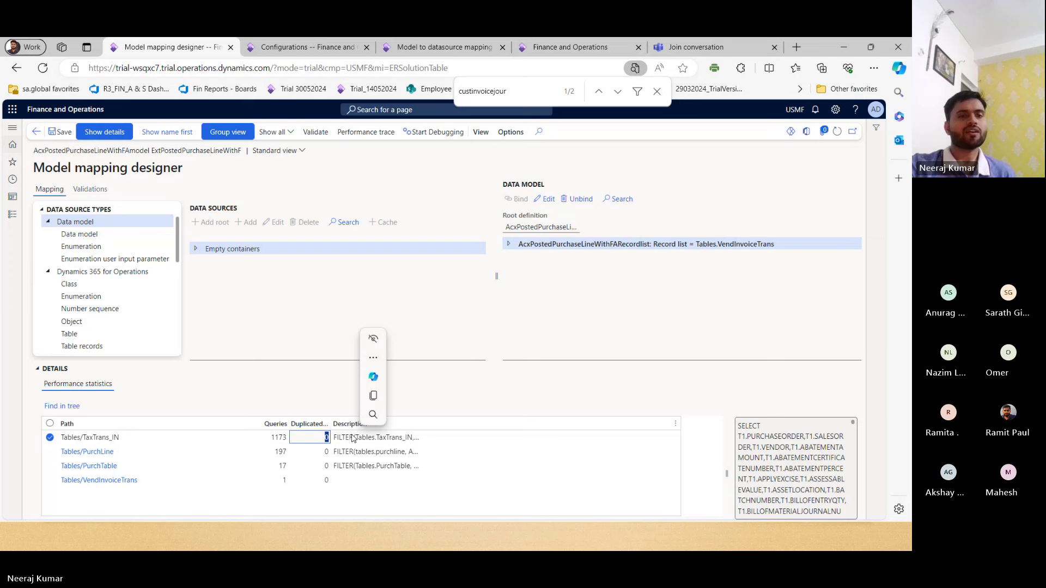
mouse_move(270, 439)
mouse_down()
mouse_move(287, 439)
mouse_move(267, 442)
mouse_up()
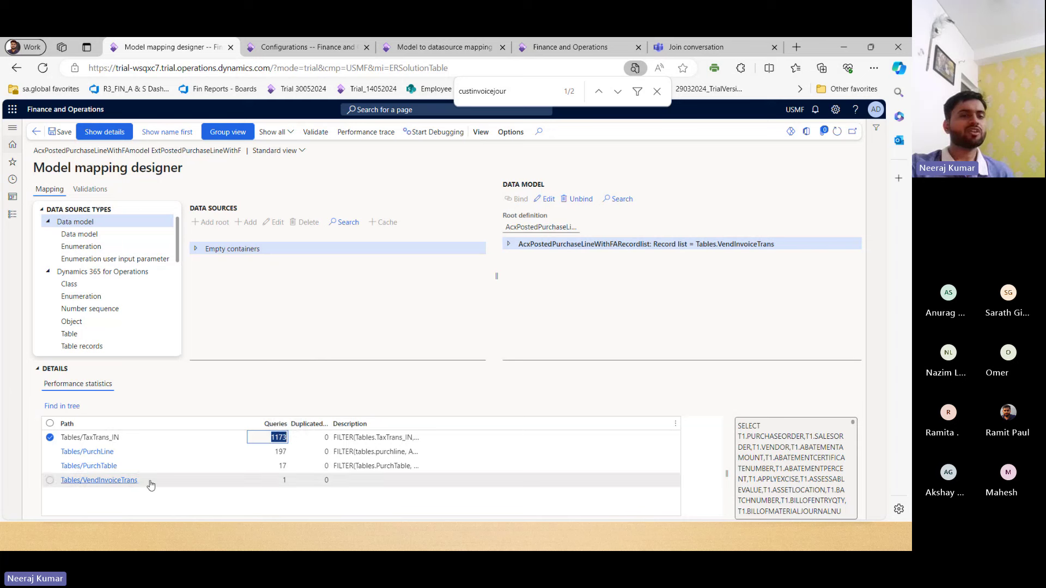
Step: Compare the VendInvoiceTrans row's SQL and duplicated queries, and widen the Duplicated queries column
click(288, 480)
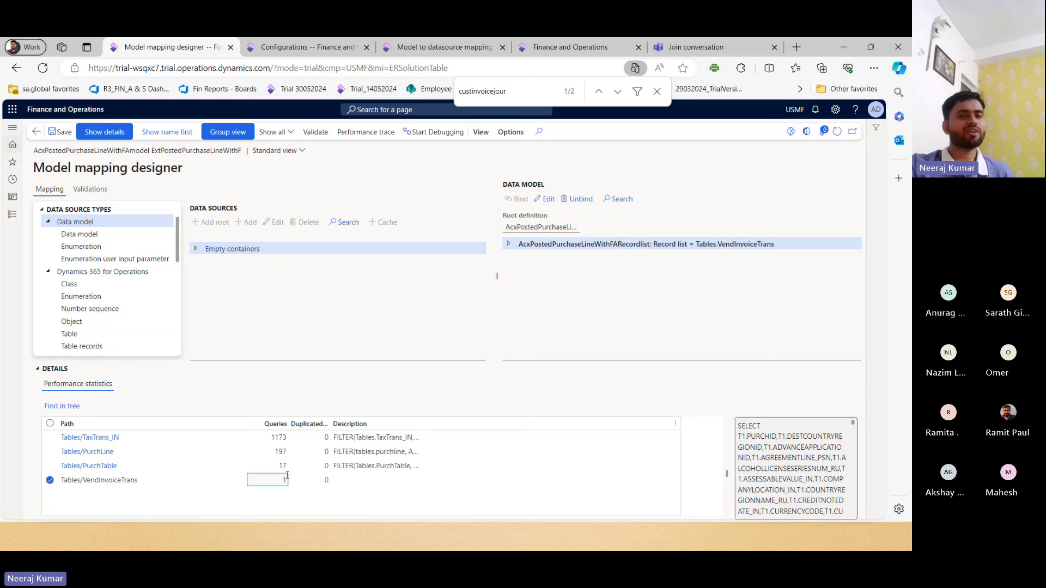
click(285, 439)
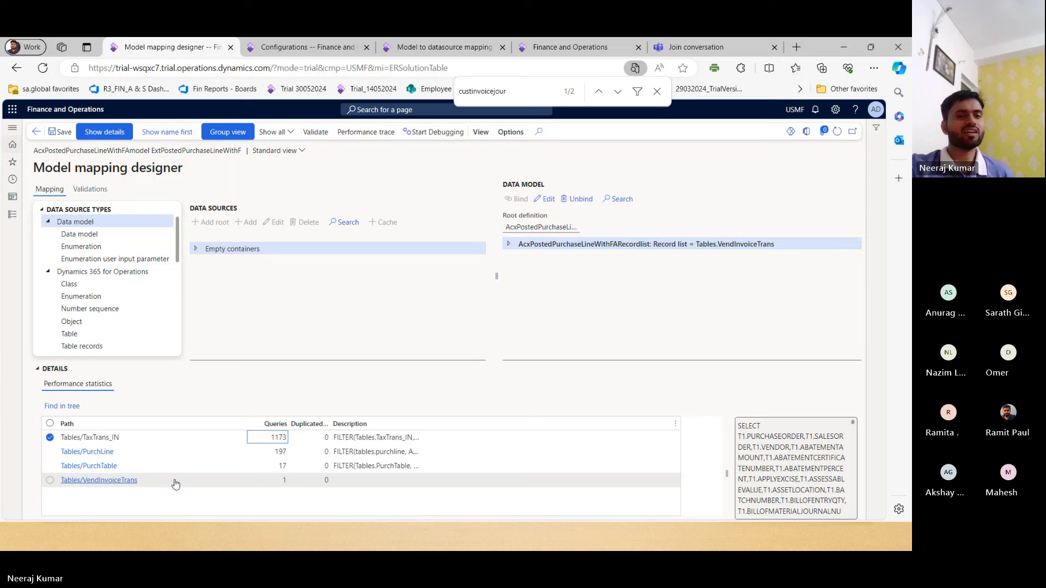
drag(175, 484, 54, 489)
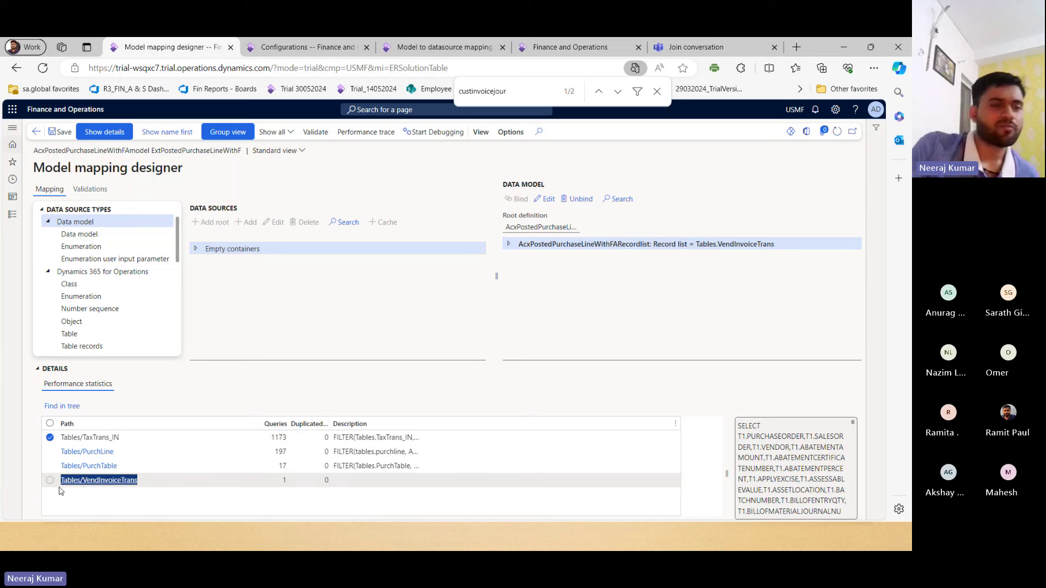
click(217, 483)
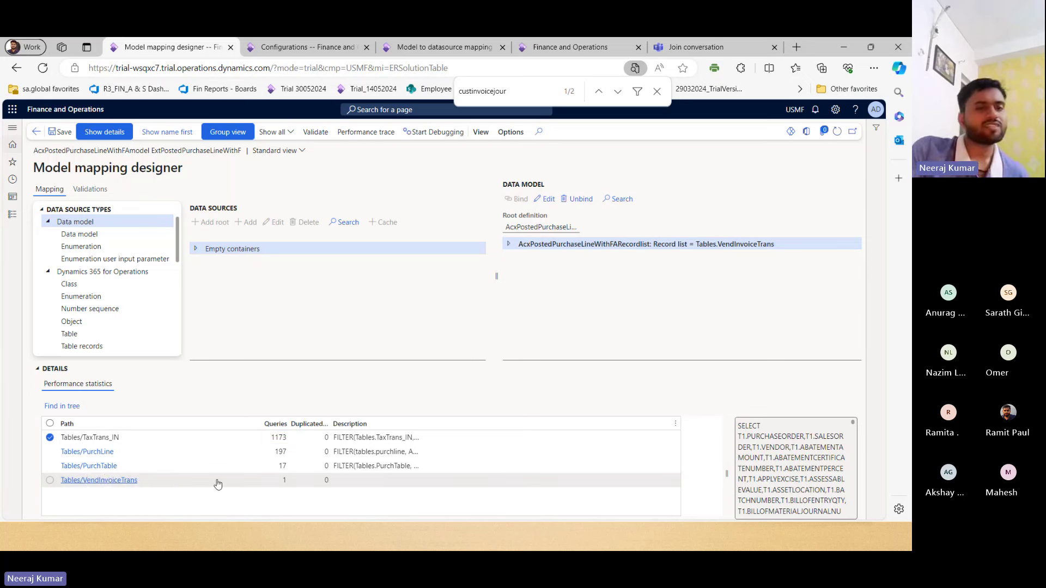
click(296, 475)
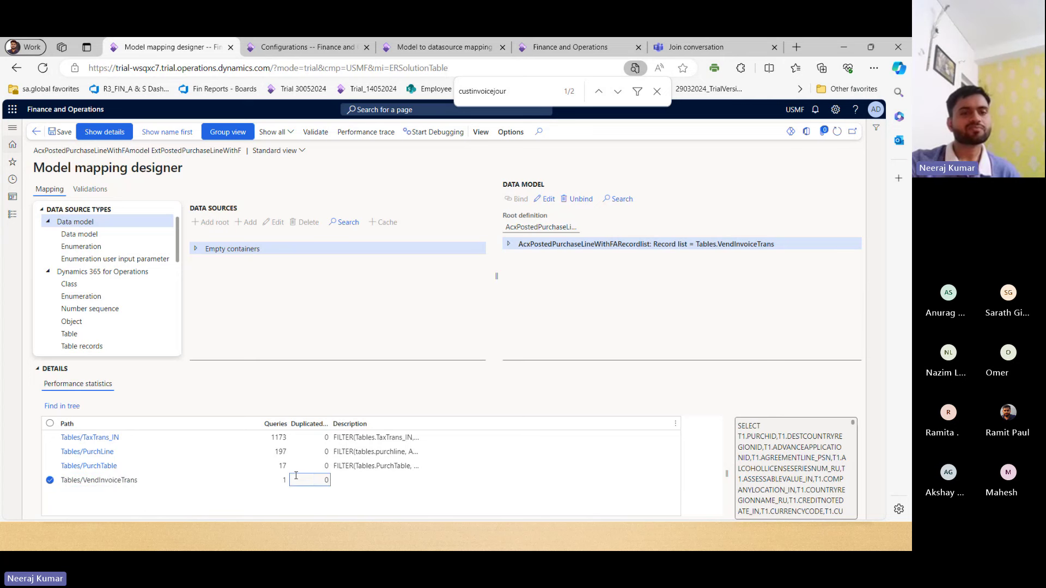
click(296, 438)
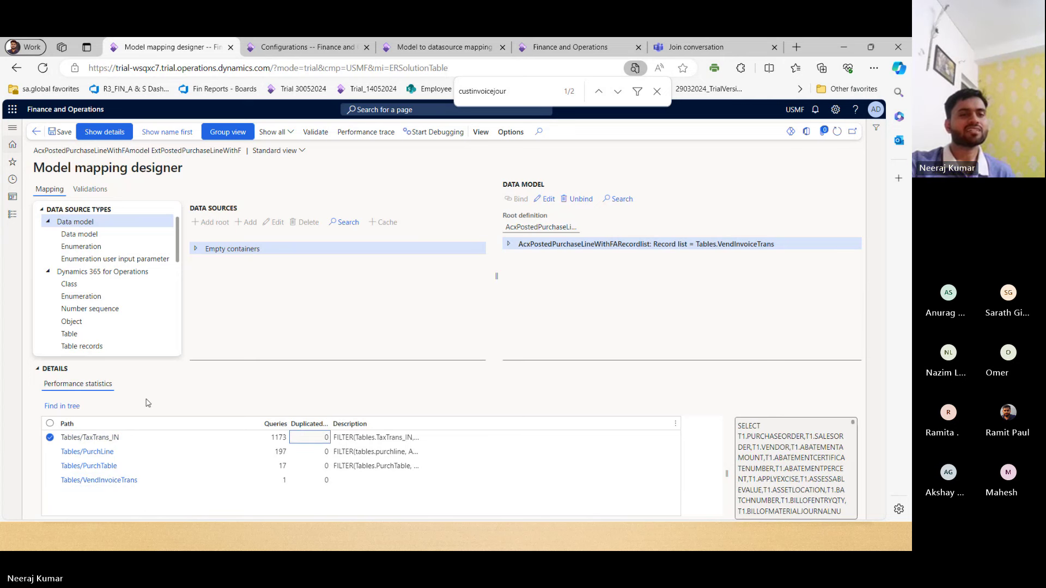
double_click(334, 427)
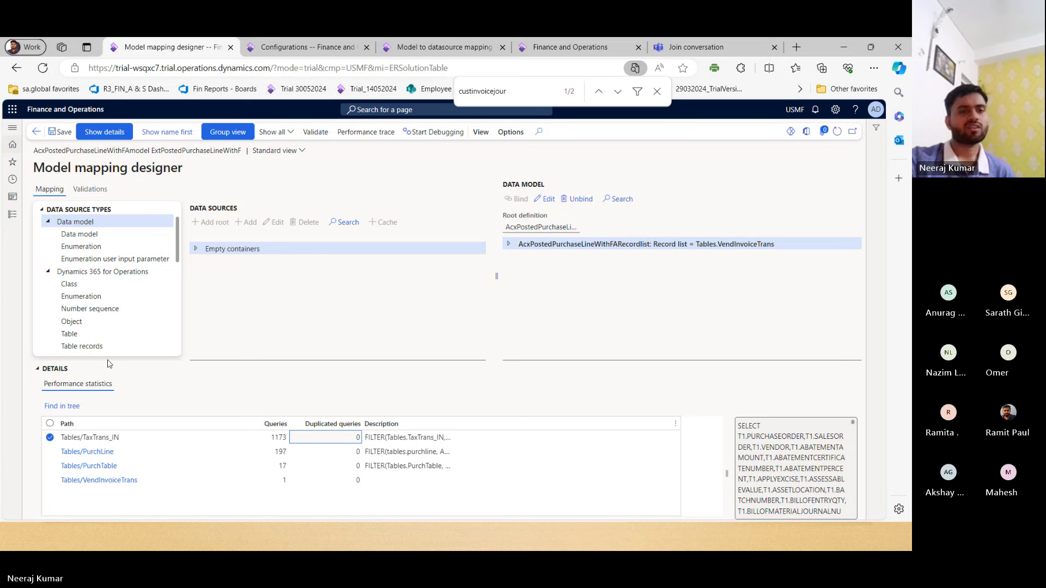
Step: Collapse the Details FastTab and expand Empty containers and Functions (21.28%)
click(40, 369)
click(195, 248)
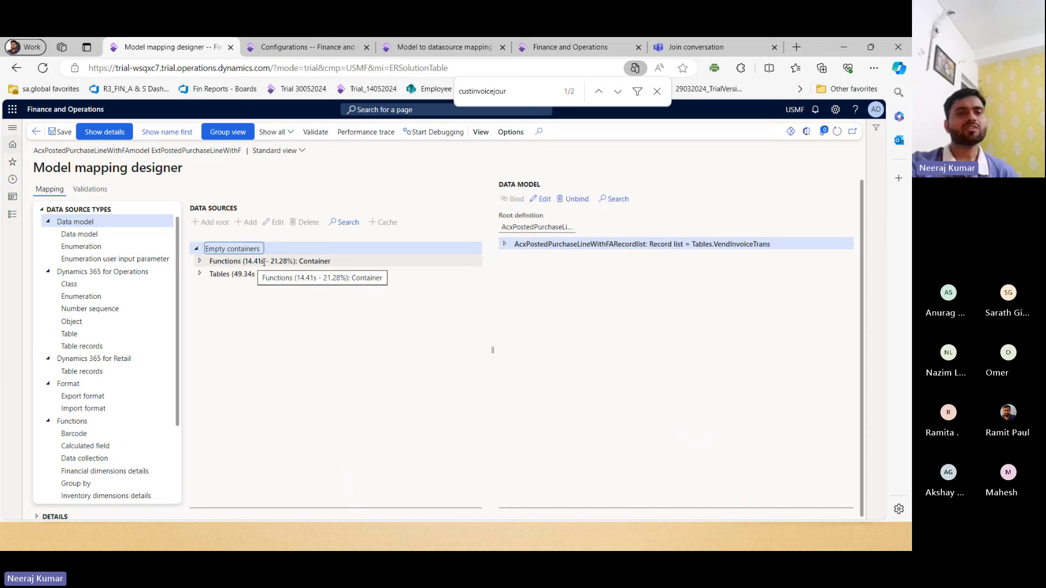
drag(268, 261, 292, 264)
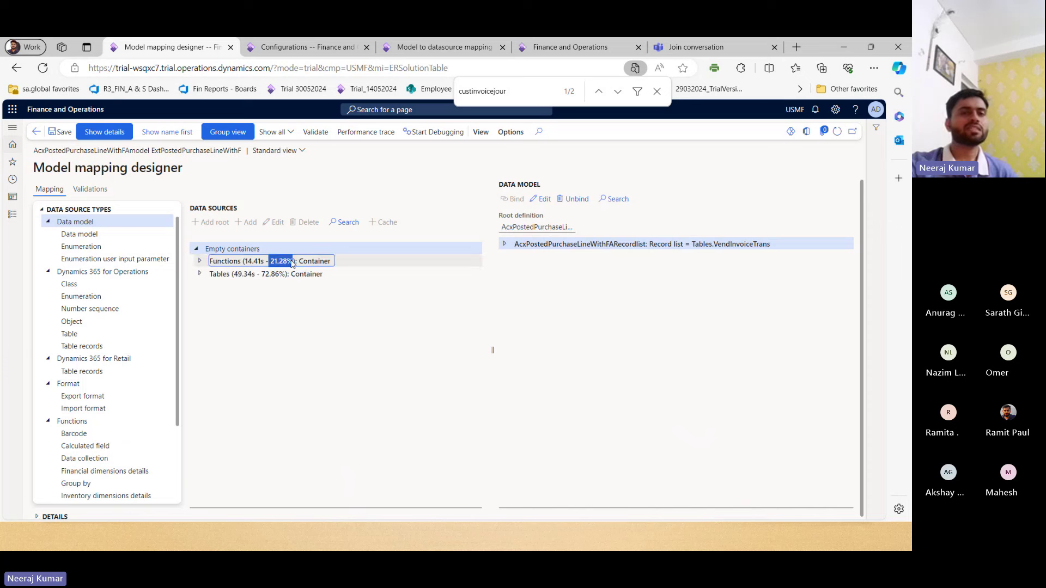
double_click(223, 263)
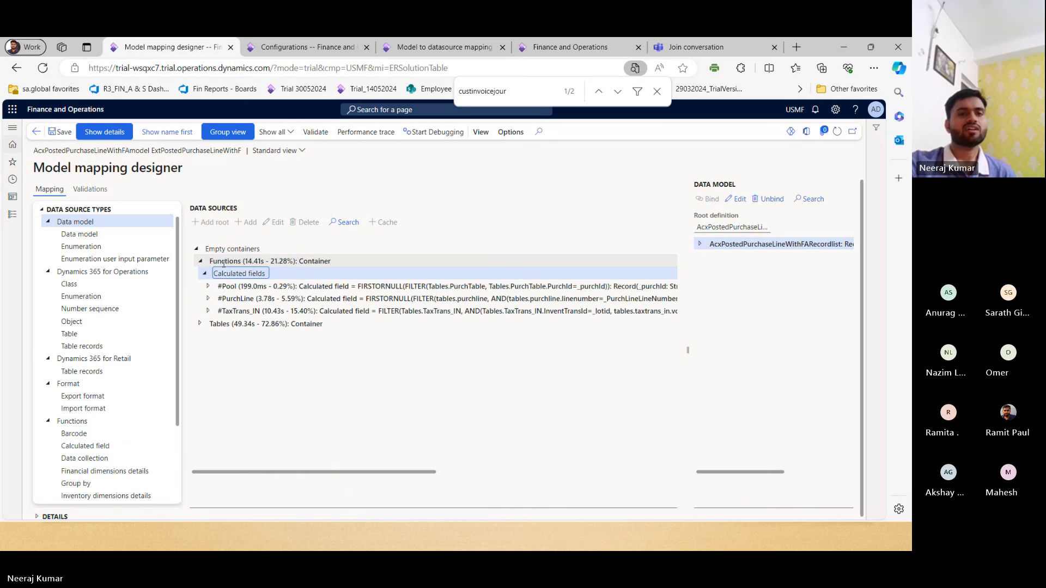
Step: Expand Tables and its table records, then select VendInvoiceTrans (68.18%)
click(299, 312)
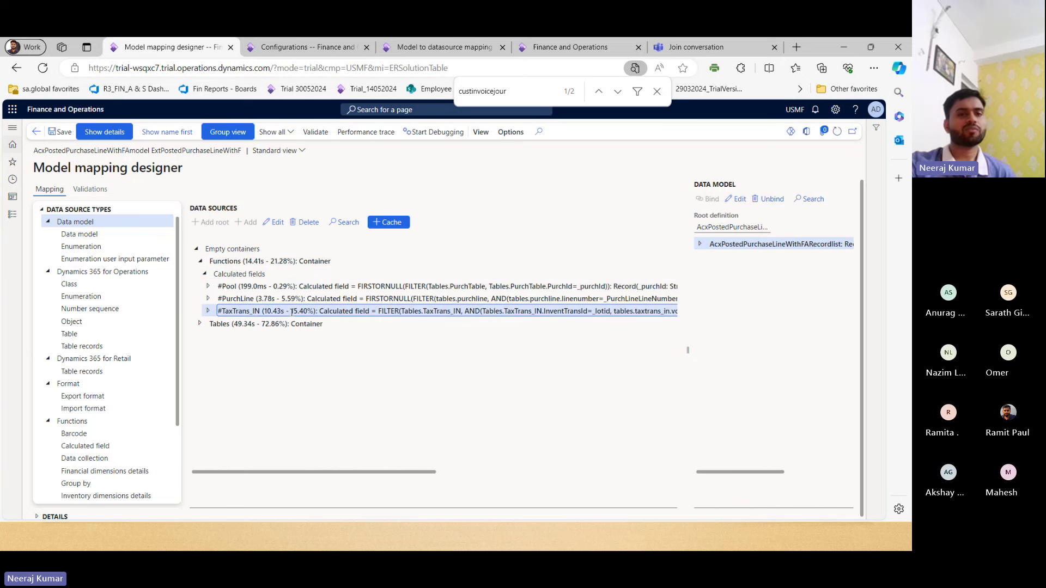
click(287, 325)
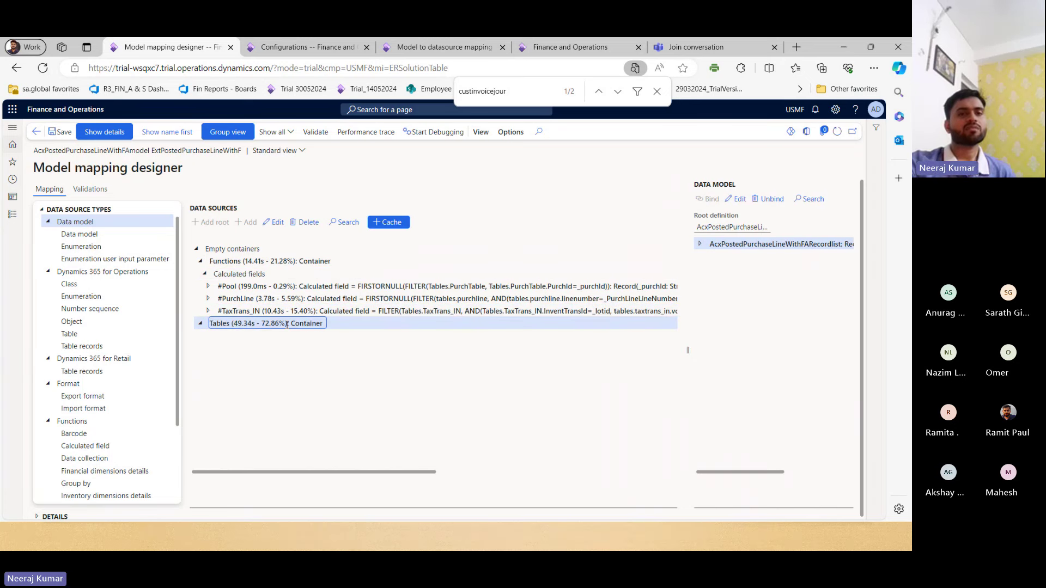
double_click(287, 324)
double_click(279, 338)
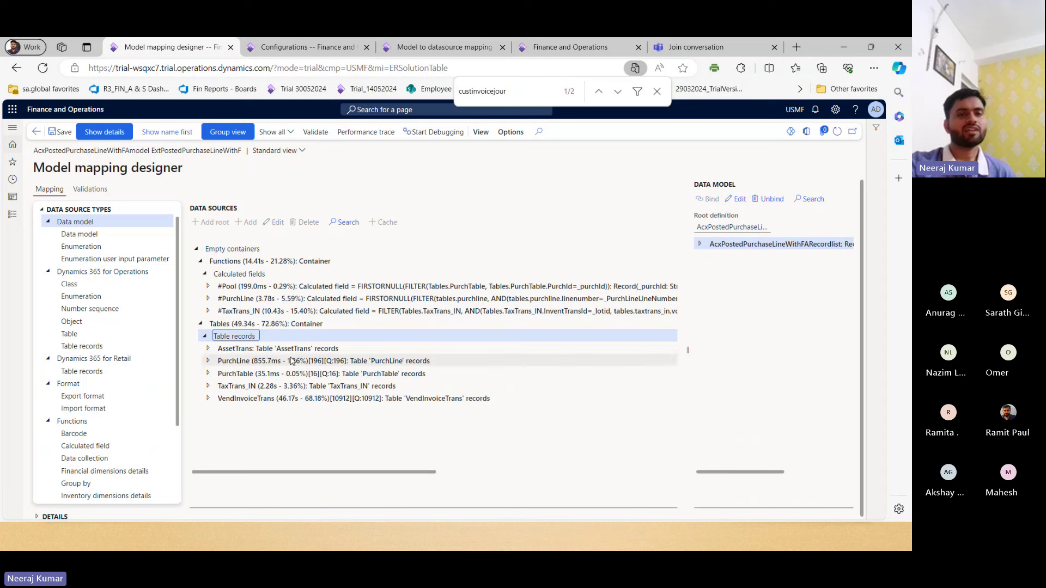
click(335, 398)
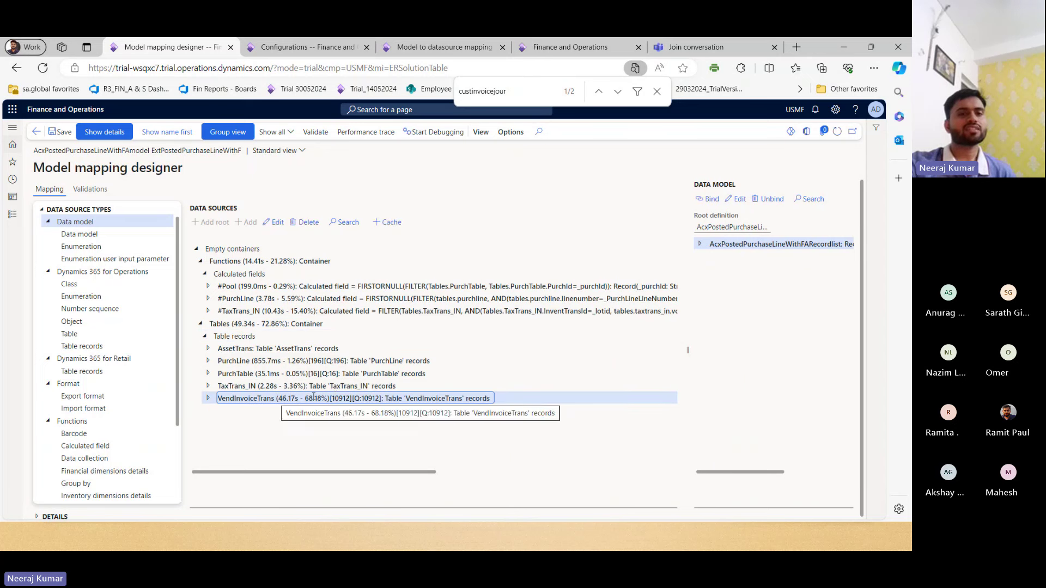
Step: Expand VendInvoiceTrans calculated fields and inspect $FANumber's 6.37% share
double_click(314, 397)
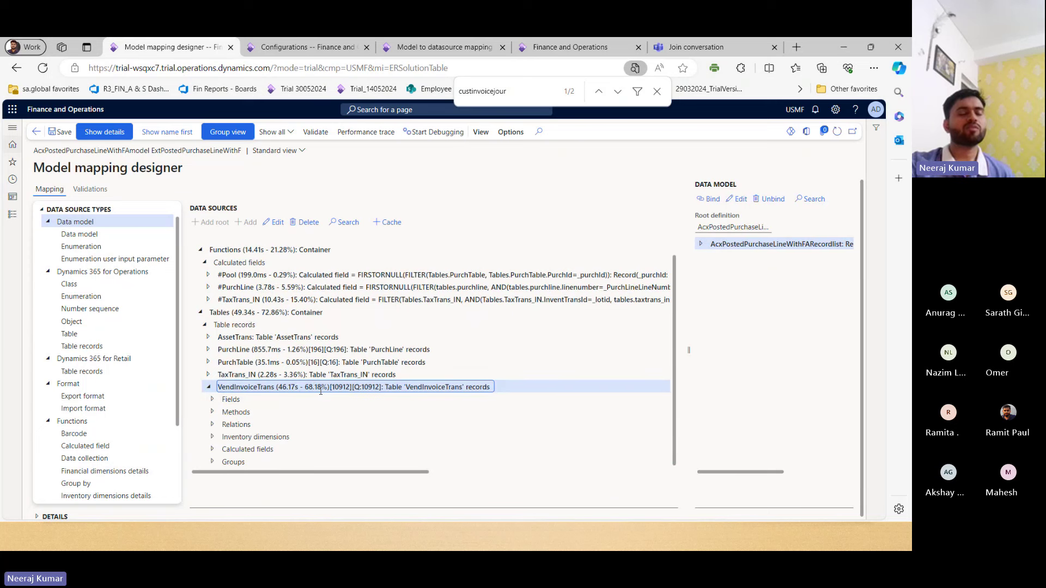
double_click(252, 449)
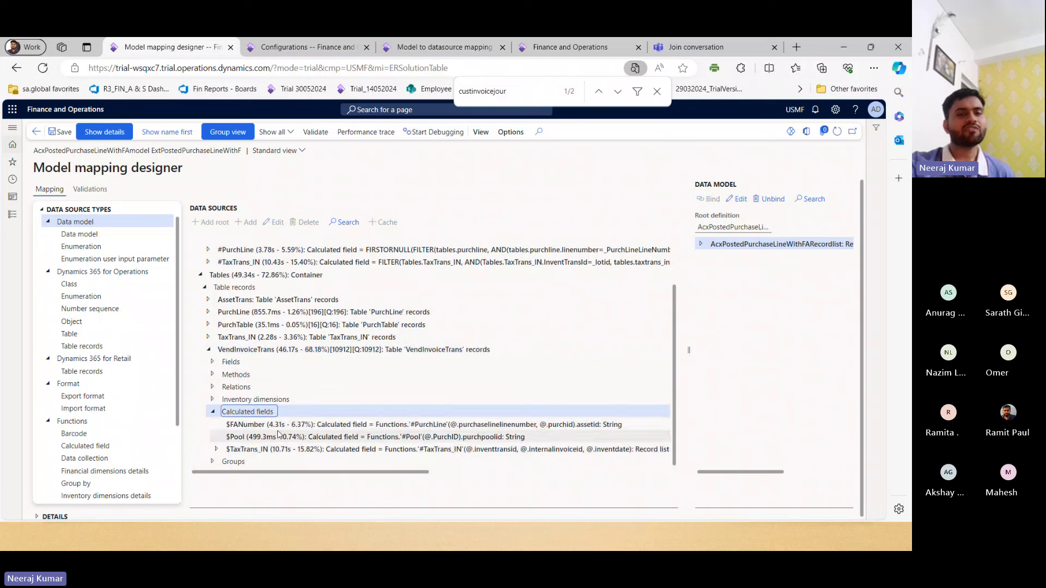
click(285, 425)
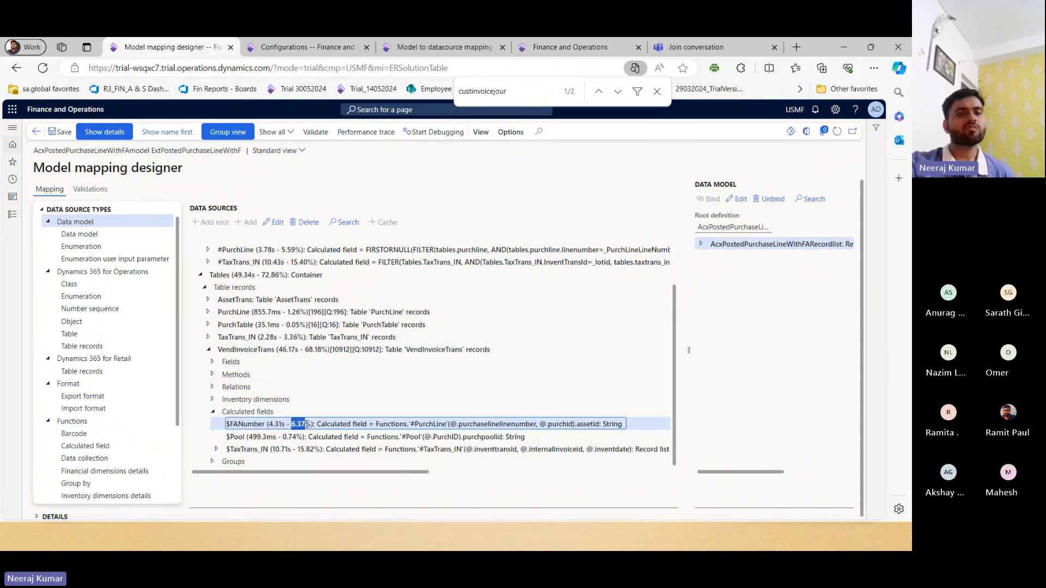
double_click(235, 424)
triple_click(236, 424)
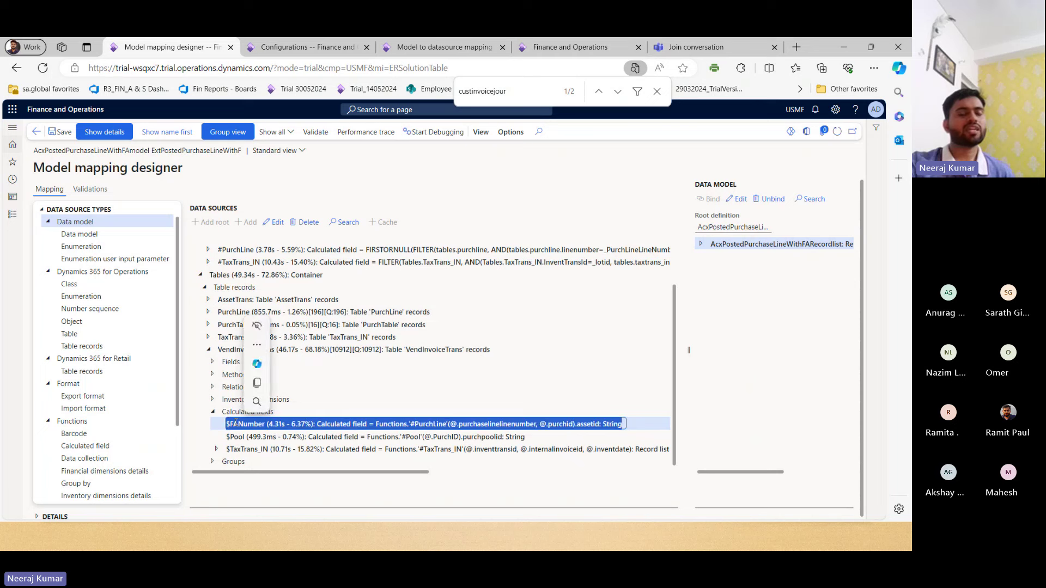
click(235, 424)
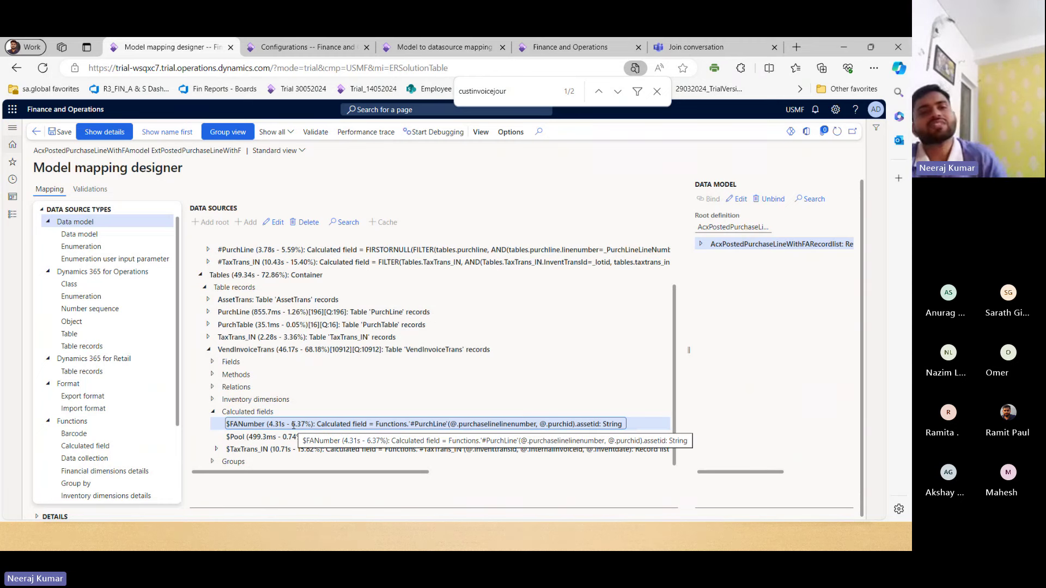
drag(292, 425, 315, 428)
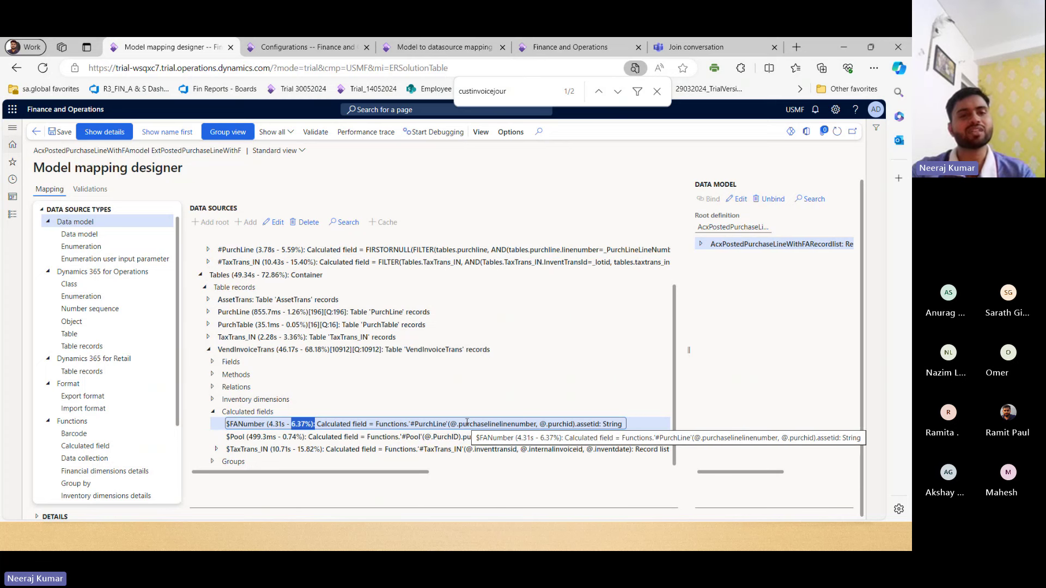
click(329, 352)
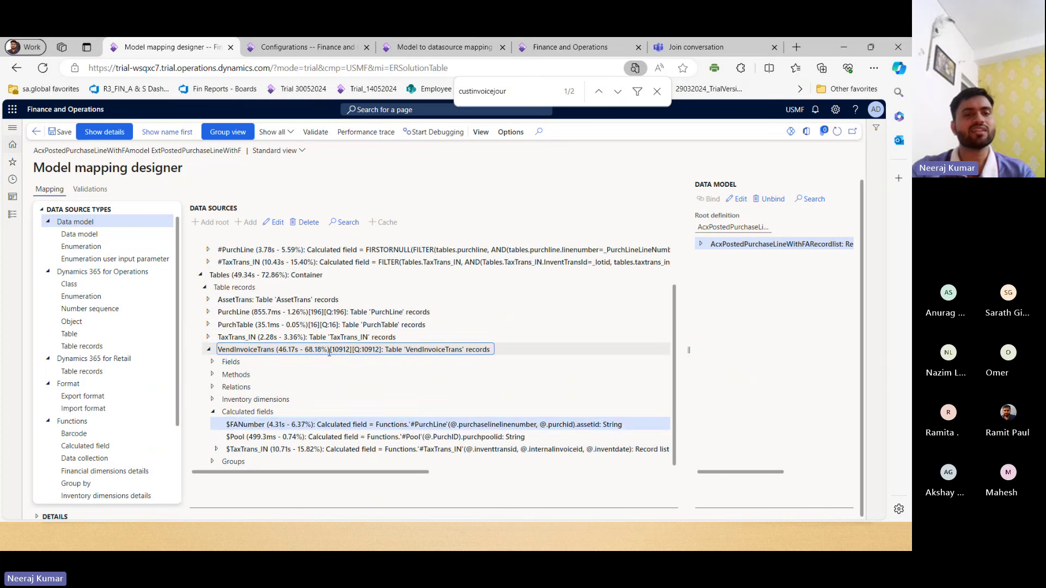
Step: Copy the FANumber field name from the VendInvoiceTrans calculated fields
double_click(251, 351)
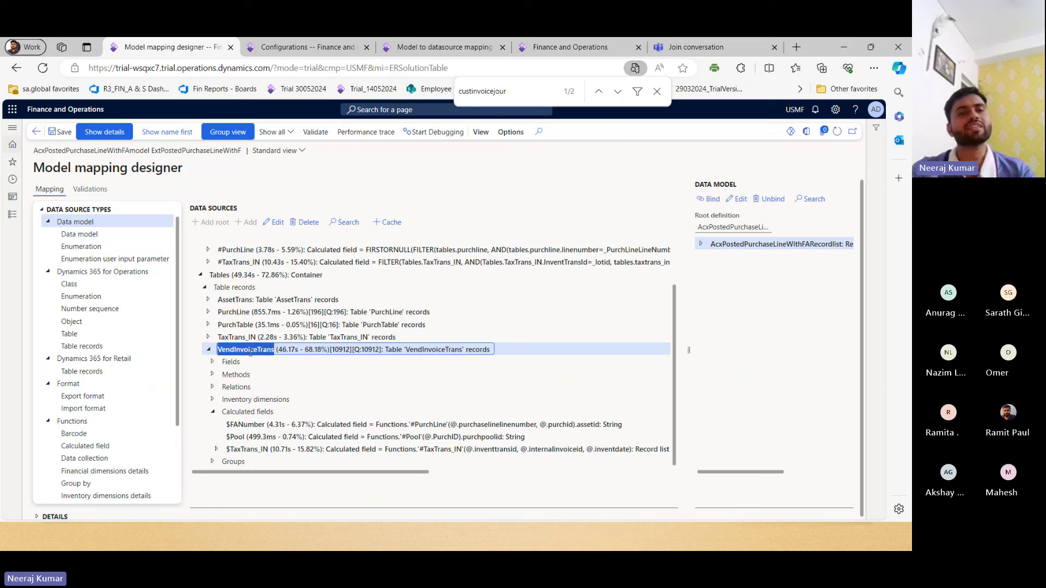
click(270, 424)
double_click(264, 424)
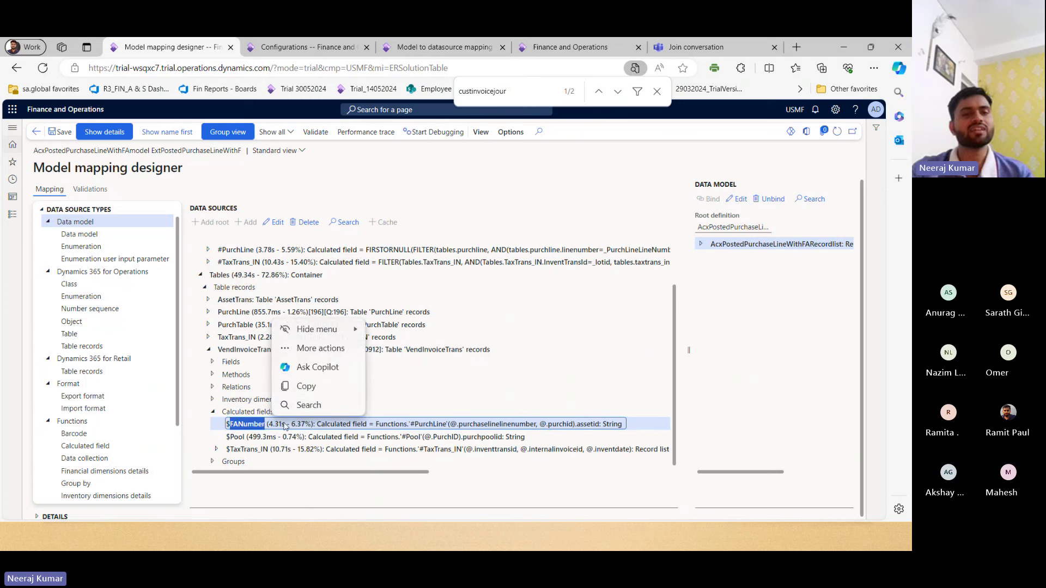
click(315, 388)
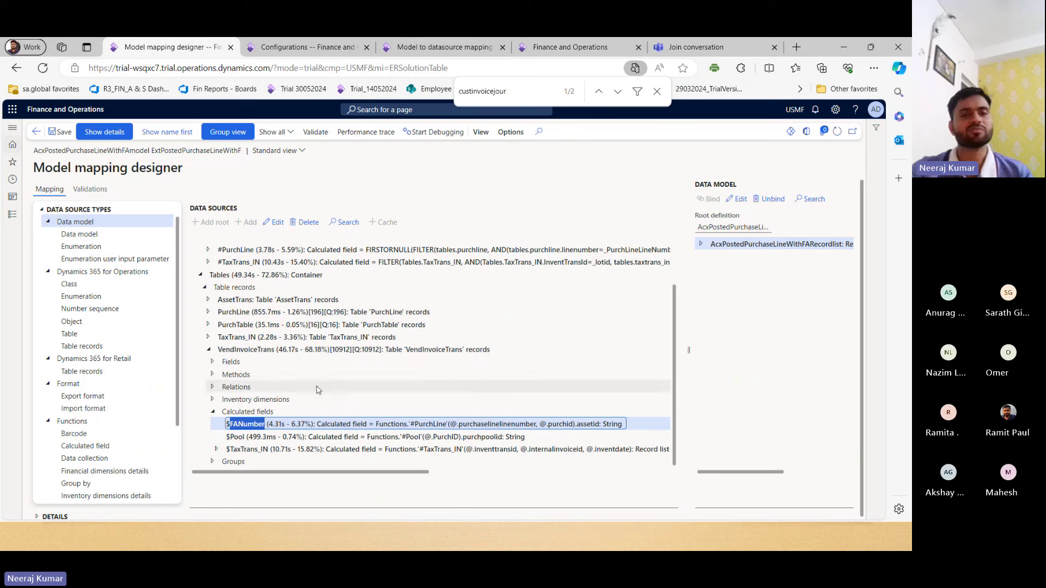
click(288, 349)
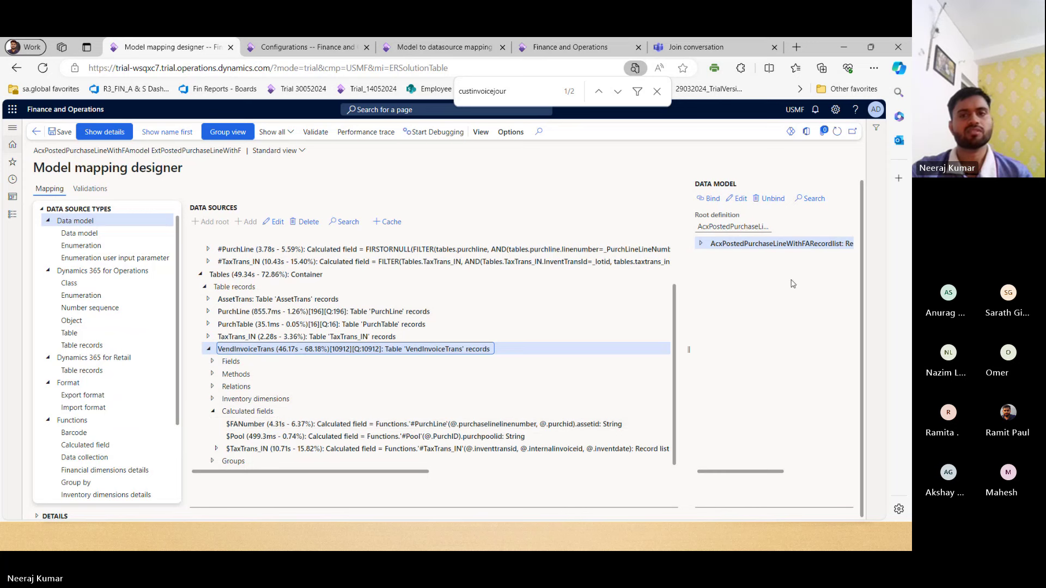
Step: Close the in-page Find bar and go back to the Model to datasource mapping list
scroll(687, 333, up, 1)
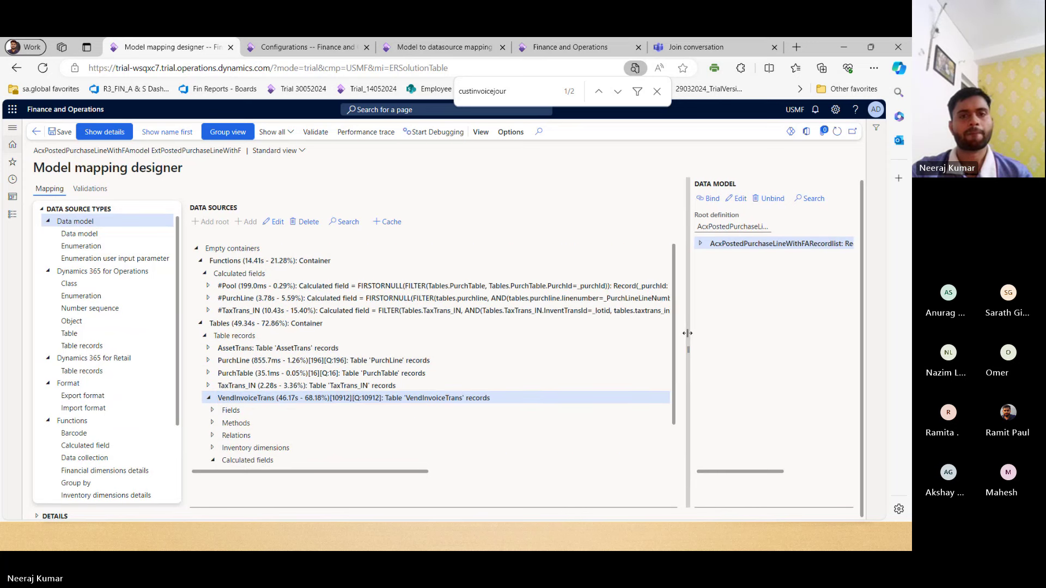
drag(687, 333, 679, 333)
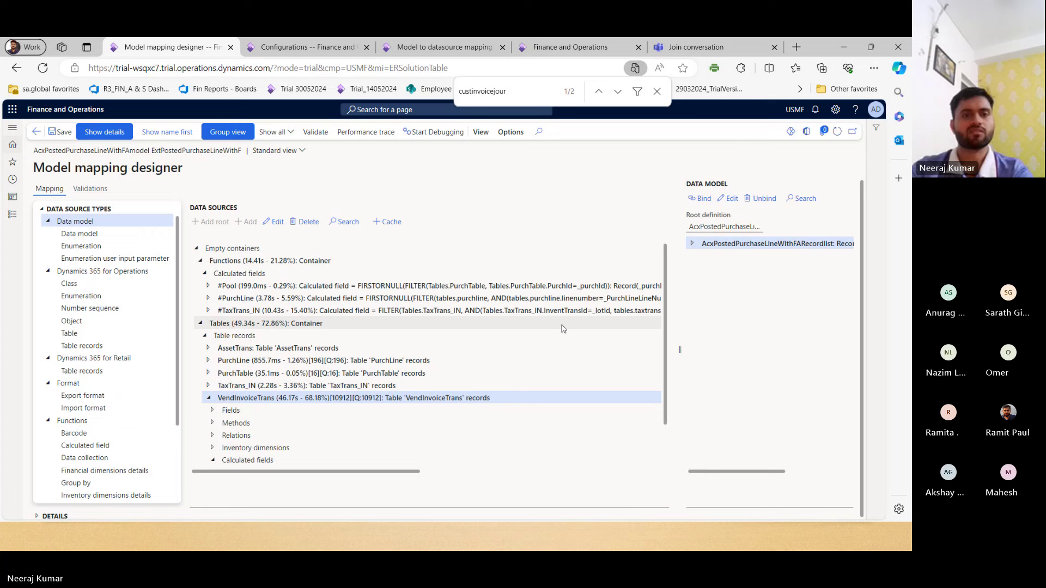
key(Escape)
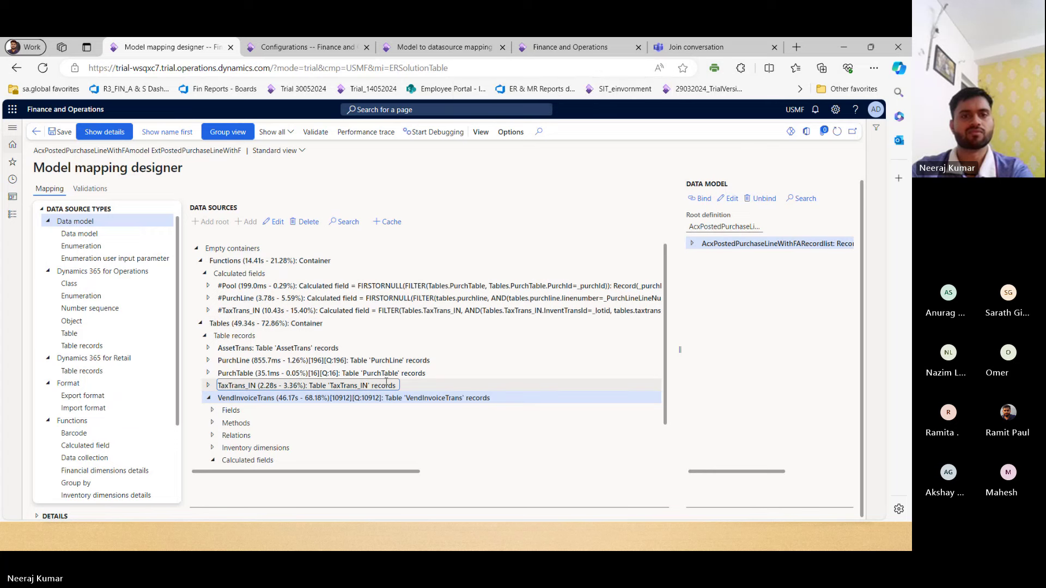
key(alt+Left)
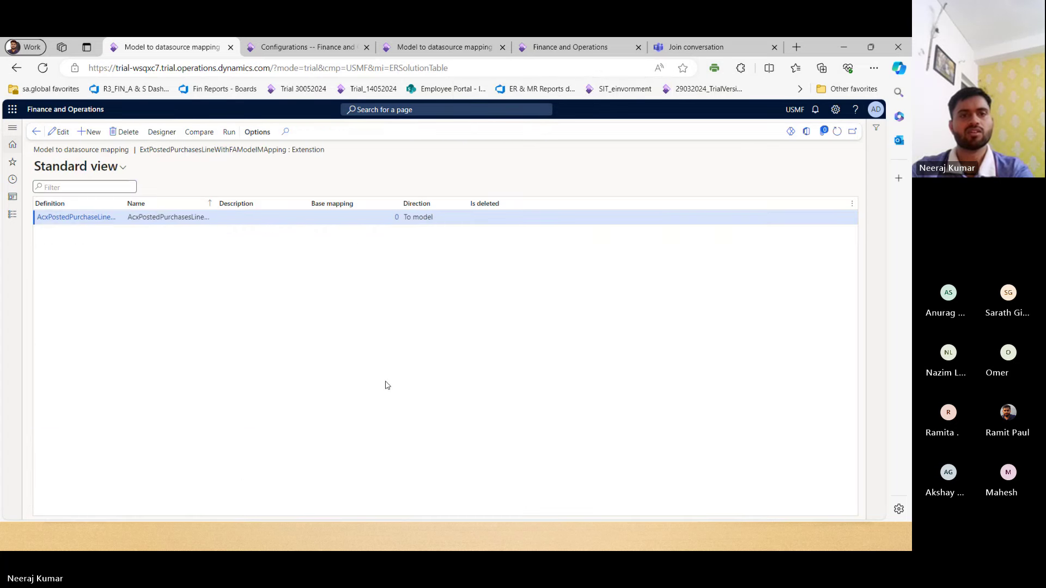
Step: Return to Configurations and move from ExtPostedPurchLineWithFA_CSVFormat up to ExtBillingRegisterReportModel
key(alt+Left)
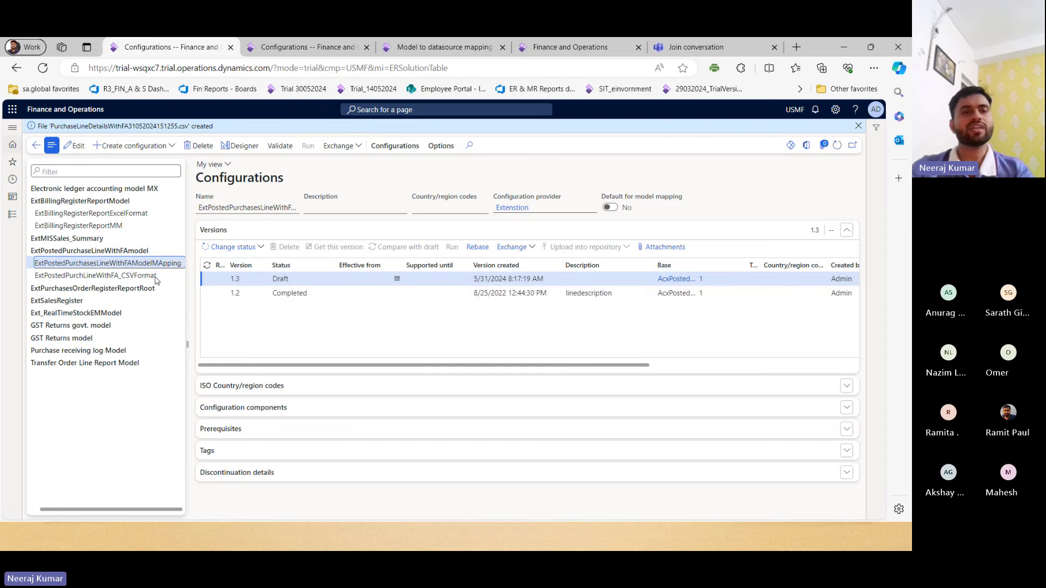
click(85, 277)
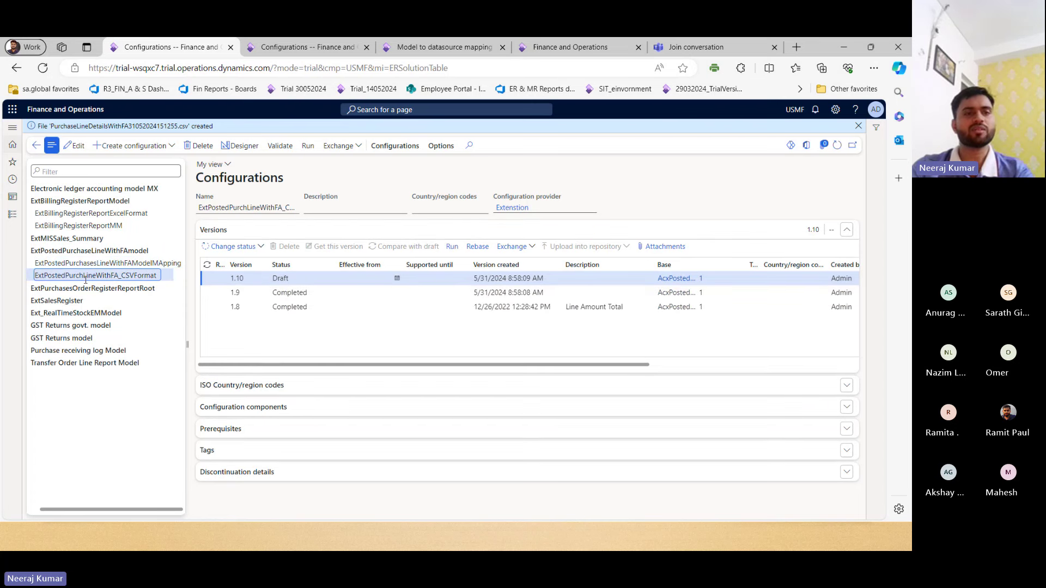
key(Left)
key(Left)
key(Up)
key(Up)
key(Left)
key(Left)
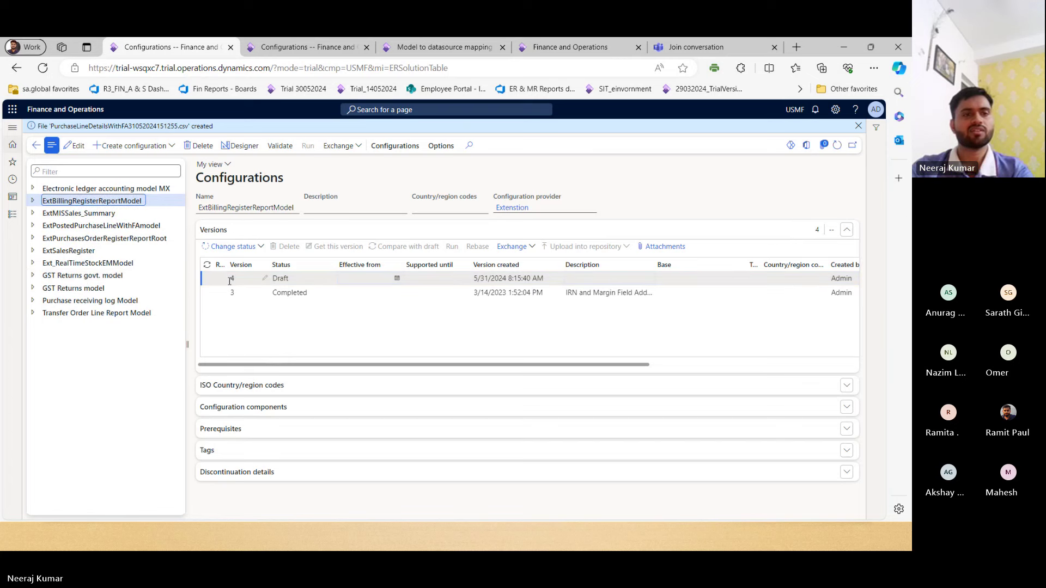
Step: Use the Alt+Tab window switcher to step toward the Teams meeting window
key(alt+Tab)
key(Right)
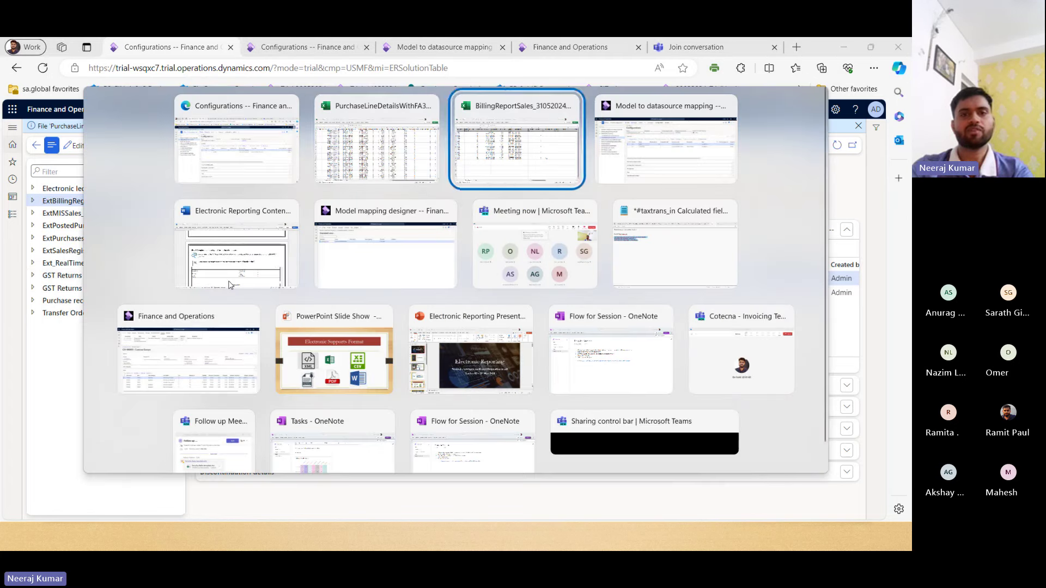
key(Right)
key(Down)
Step: Bring the Teams meeting forward, close the recording and transcription notice, and check the More menu
key(Left)
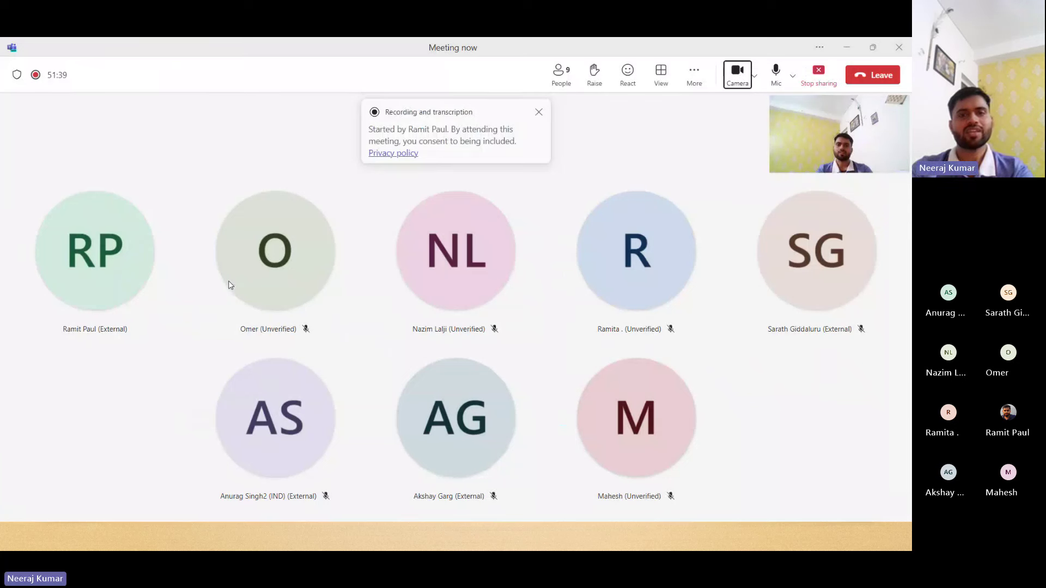
click(229, 284)
click(539, 113)
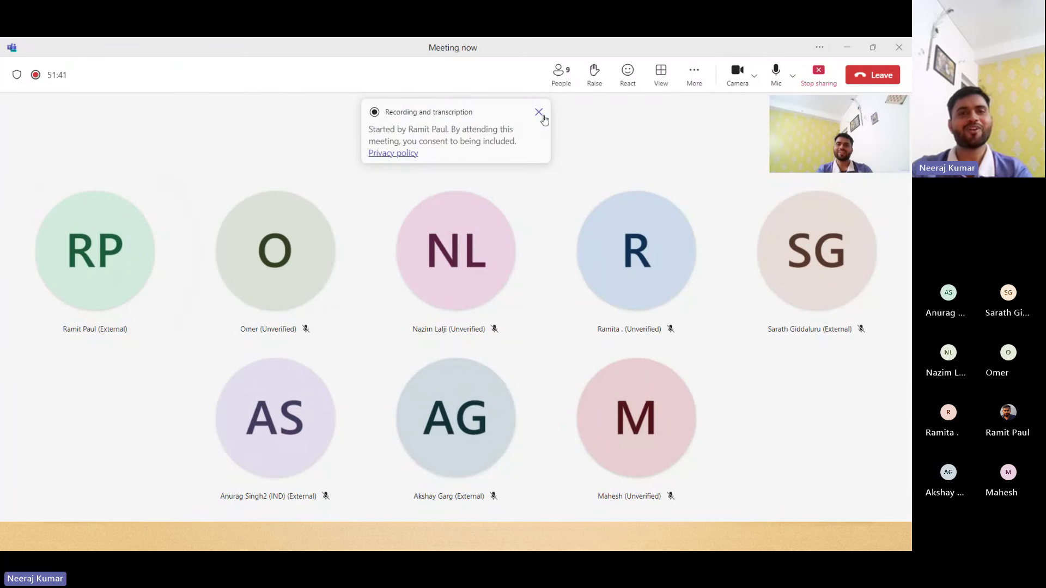
click(539, 112)
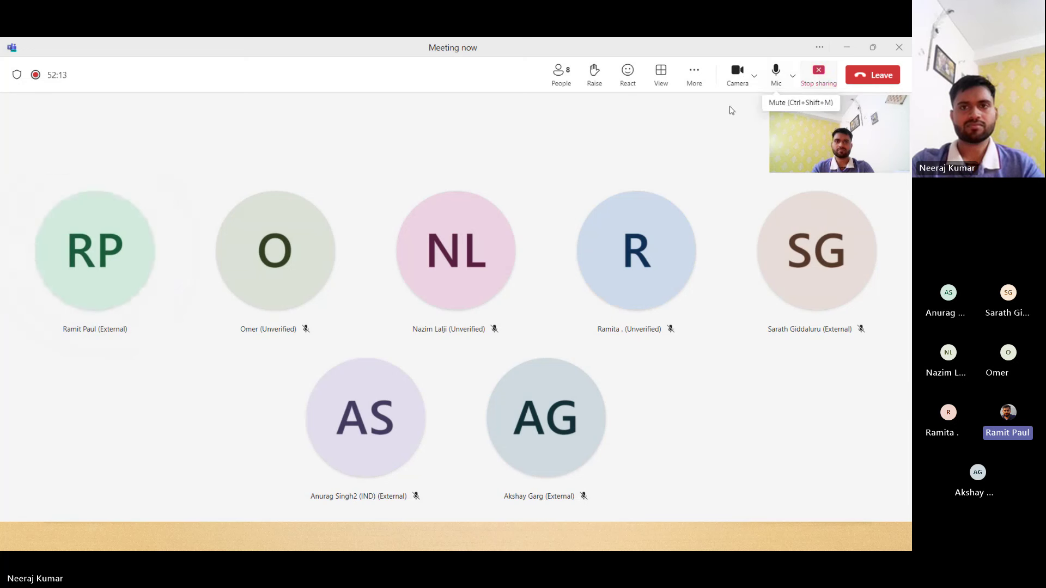
click(689, 90)
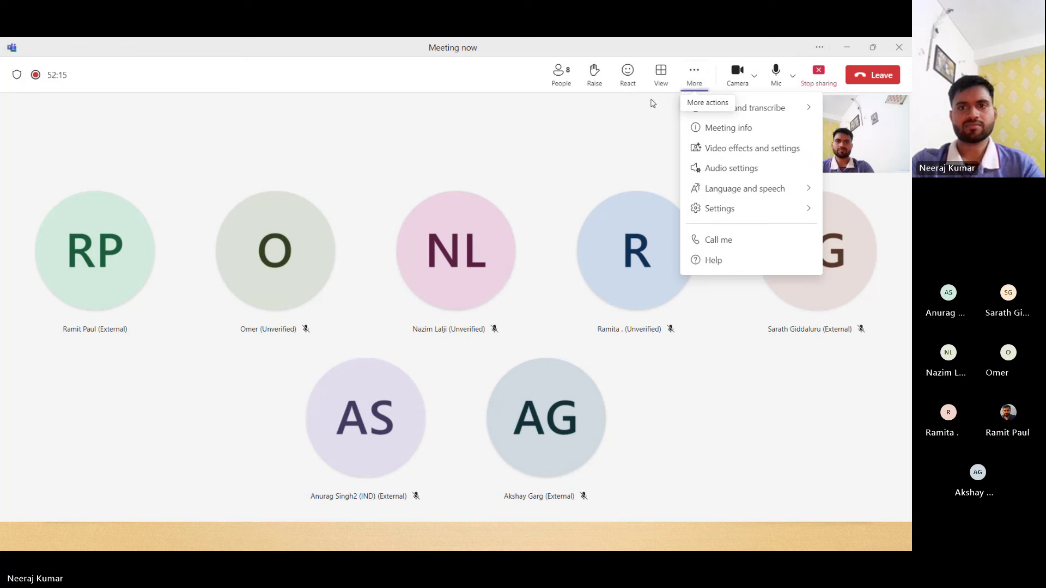
click(611, 126)
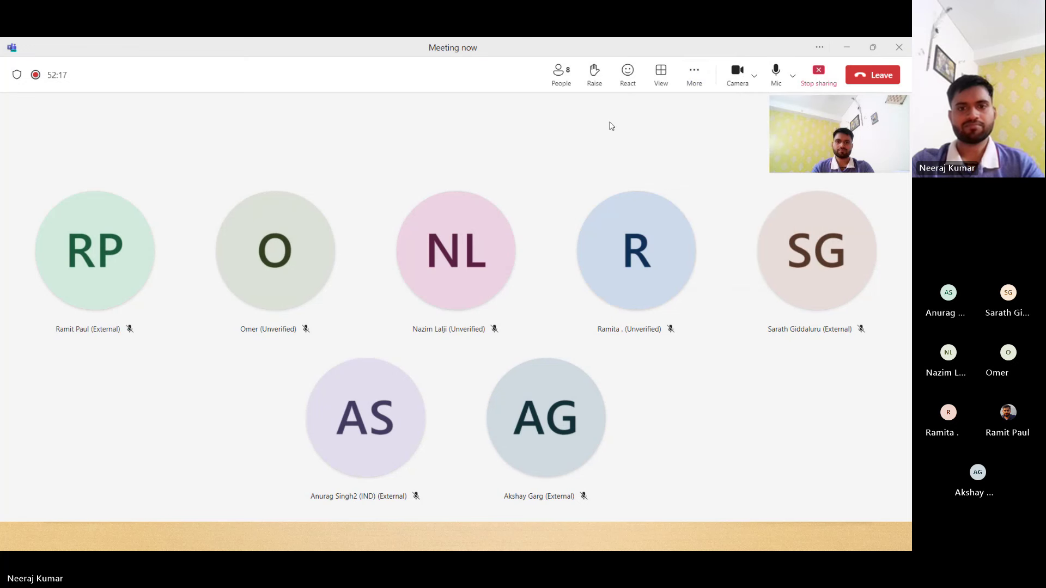